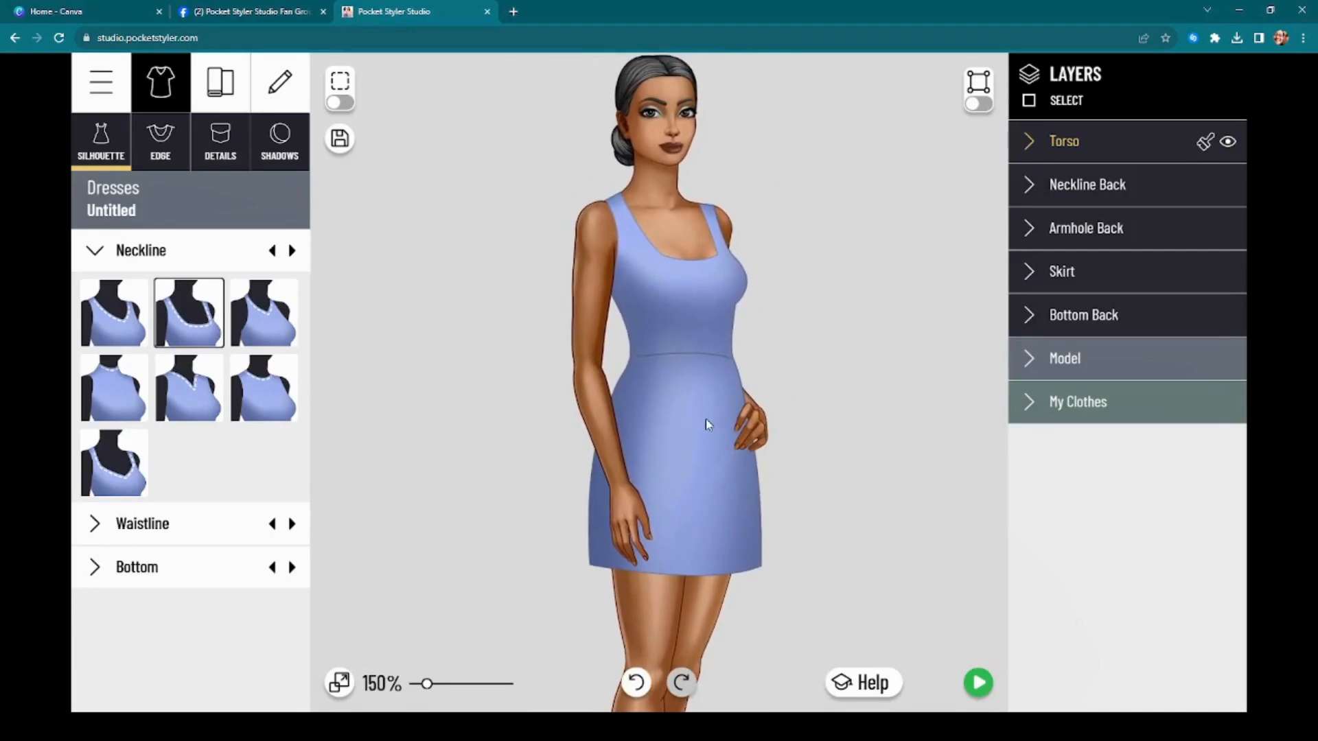
# Browse the Customization Tab and Basics sections of the help topics, and close the help window
pyautogui.moveTo(699, 287); pyautogui.dragTo(643, 316)
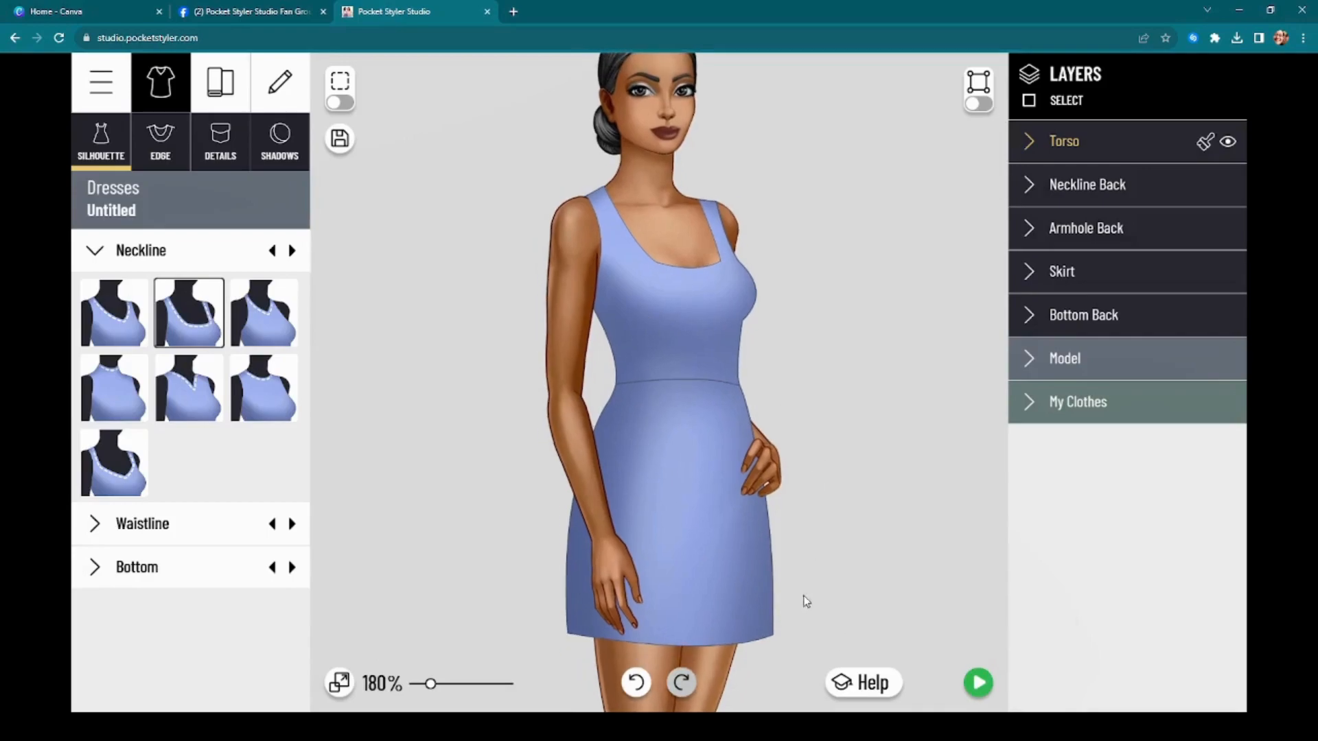
pyautogui.click(871, 683)
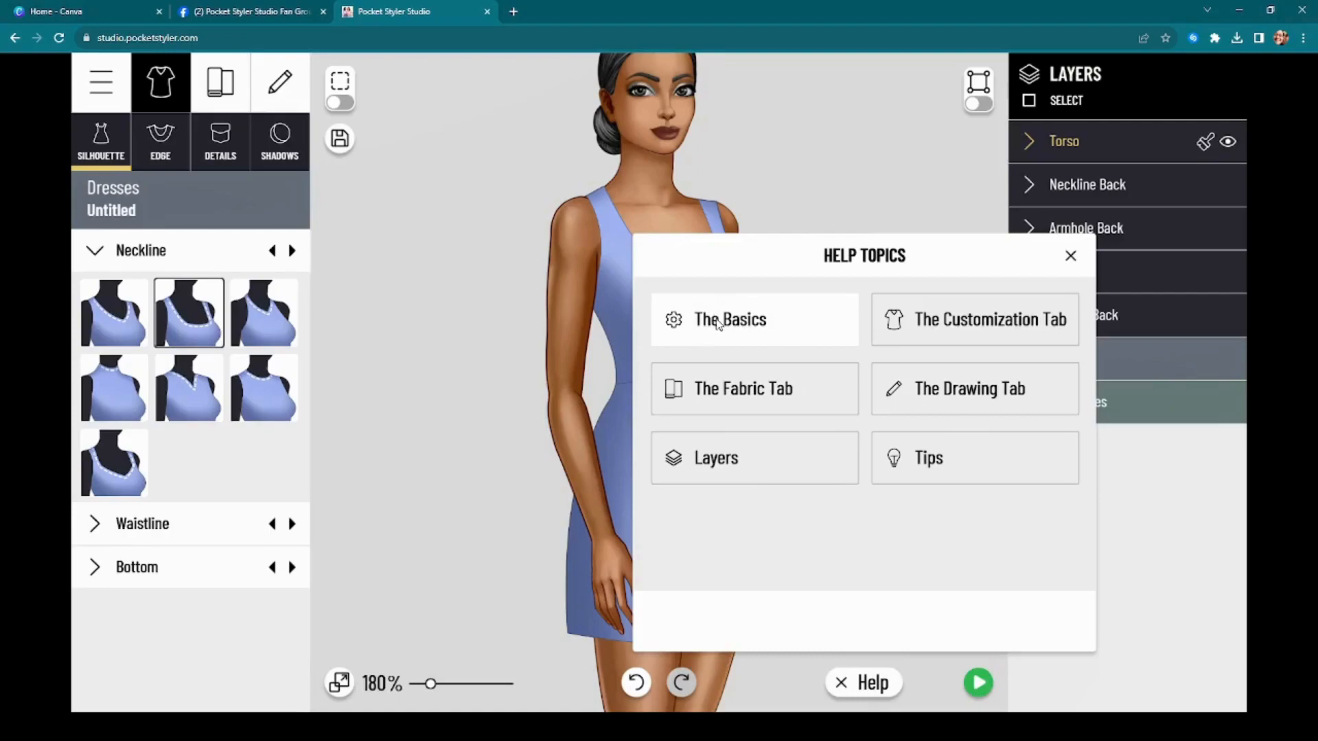
pyautogui.click(901, 335)
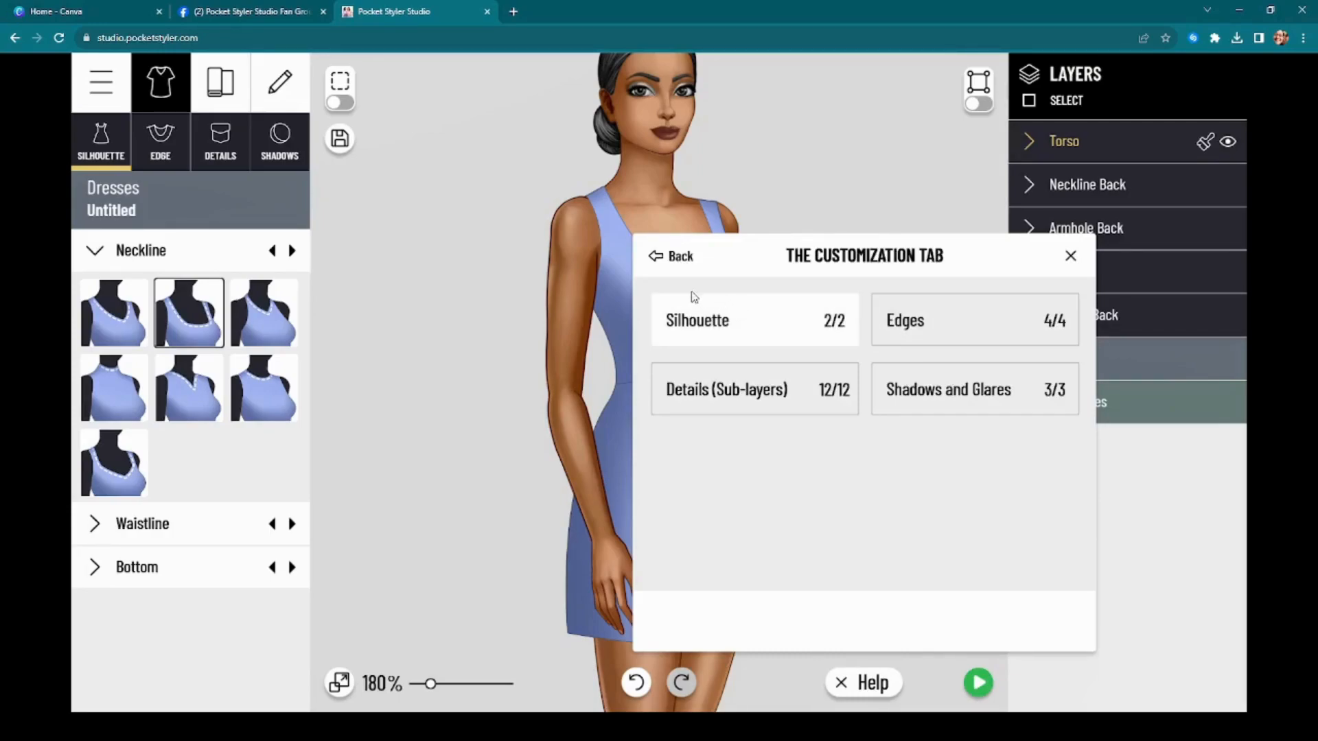
pyautogui.click(680, 258)
pyautogui.click(724, 317)
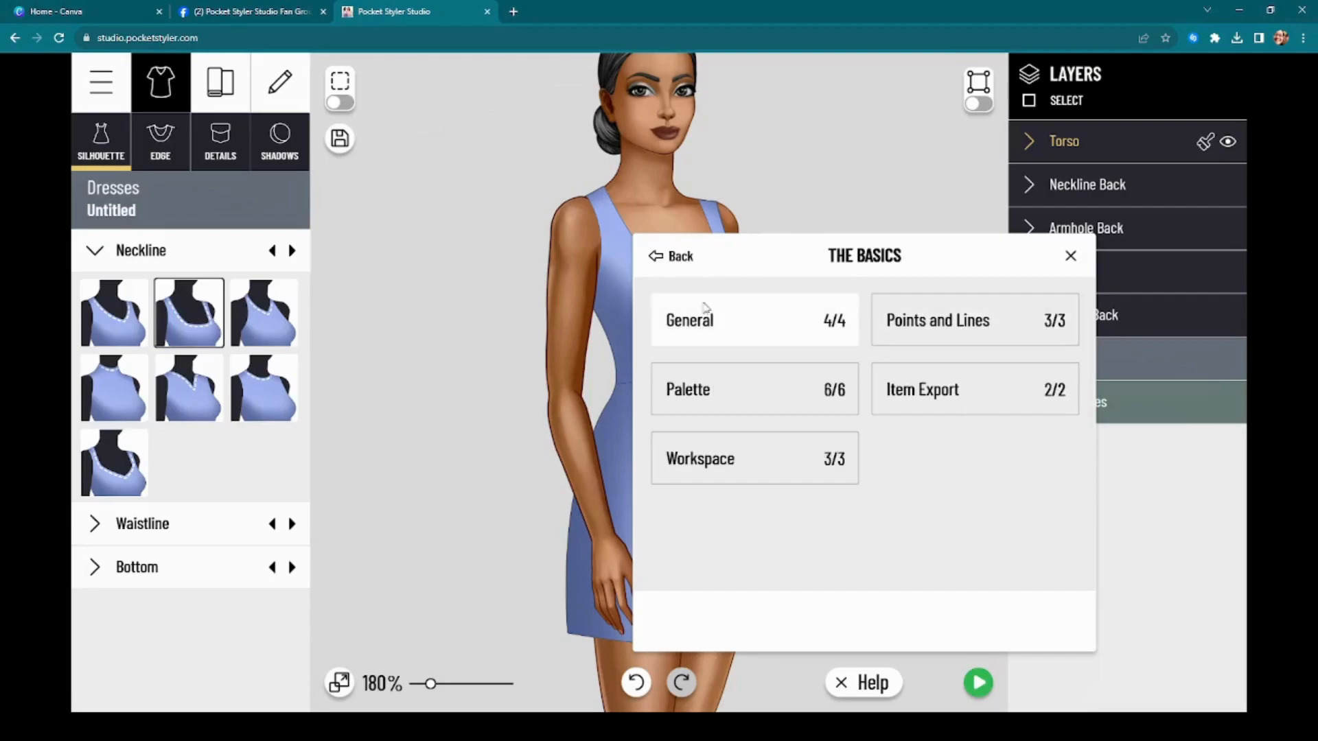
pyautogui.click(680, 259)
pyautogui.click(862, 686)
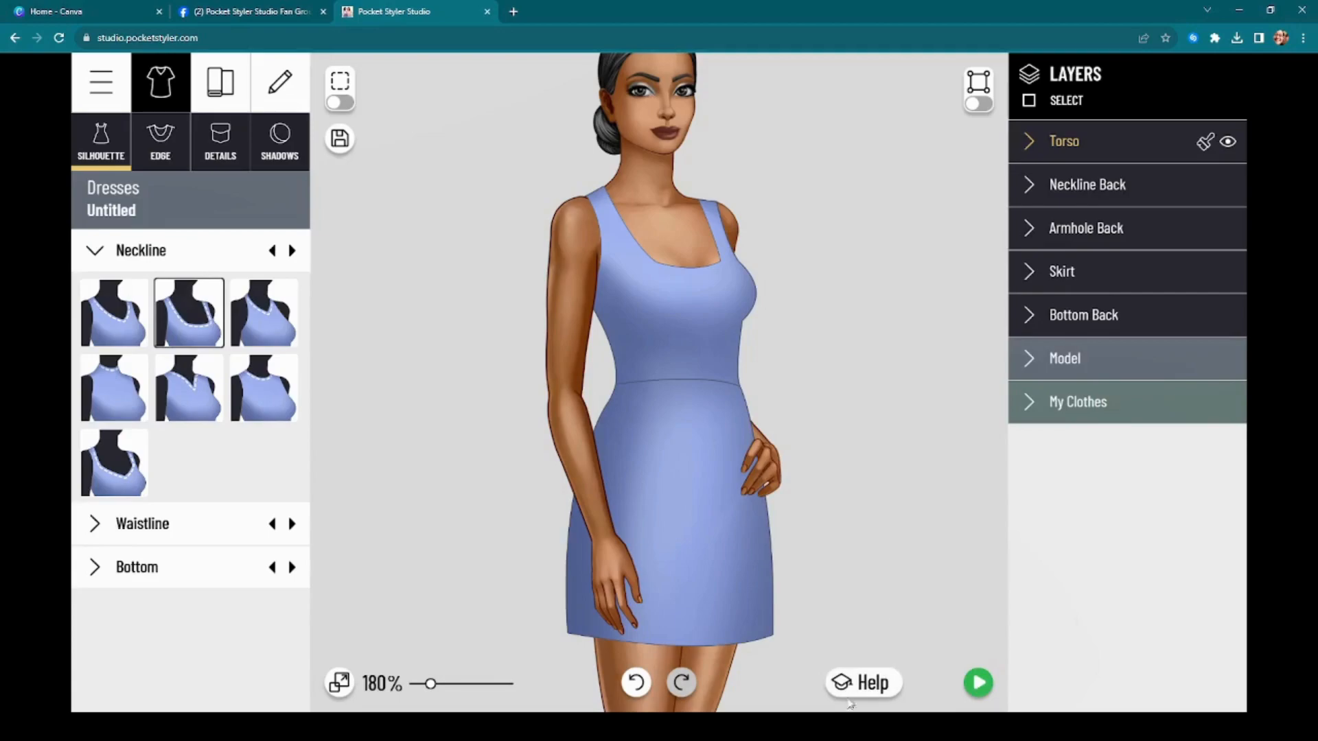
# Look through the Points and Lines lesson in the Basics help, including changing a silhouette, and close the help window
pyautogui.click(861, 683)
pyautogui.click(747, 323)
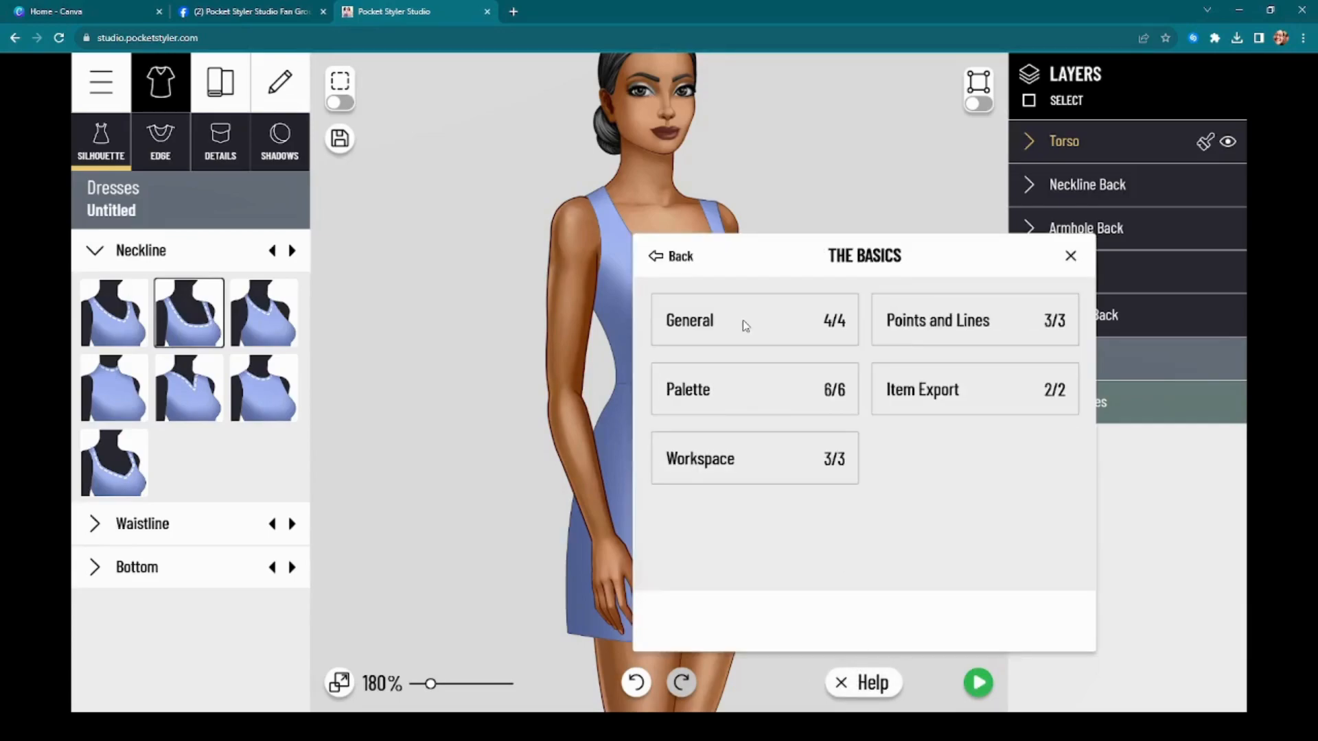
pyautogui.click(915, 337)
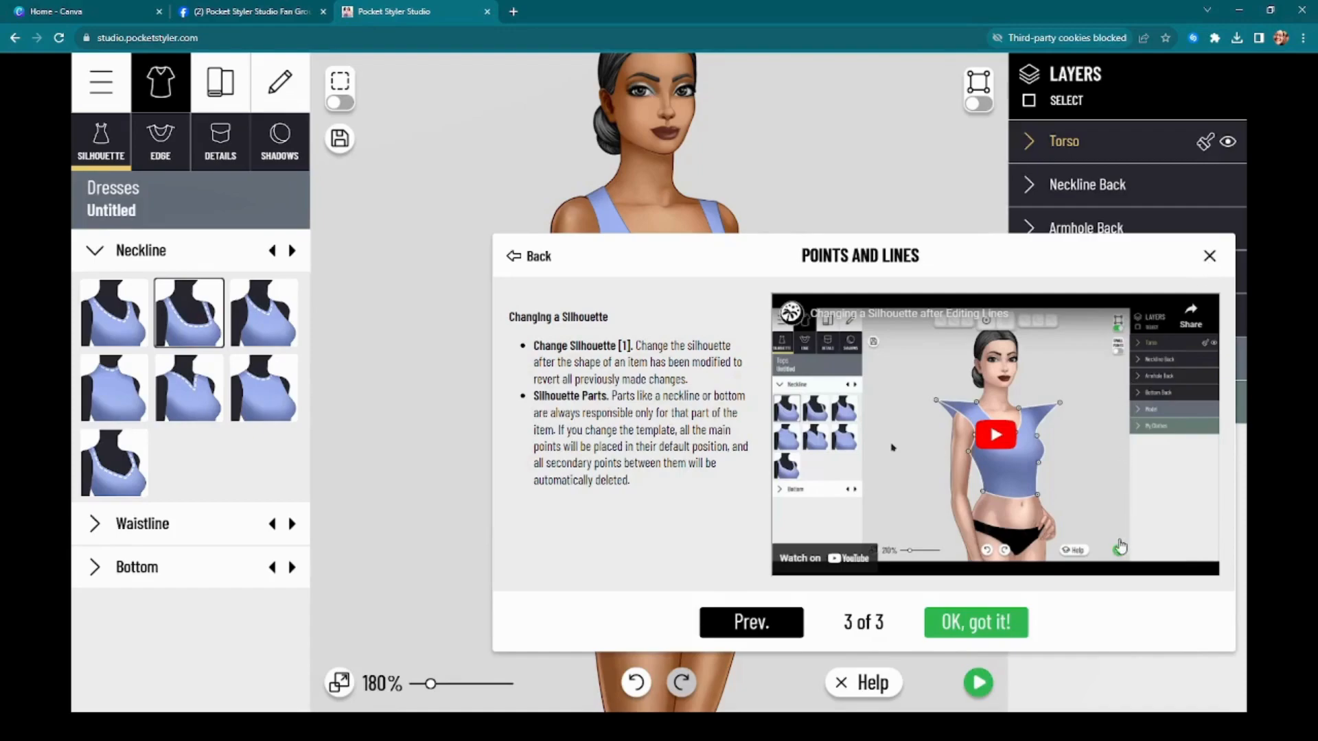
pyautogui.click(1209, 257)
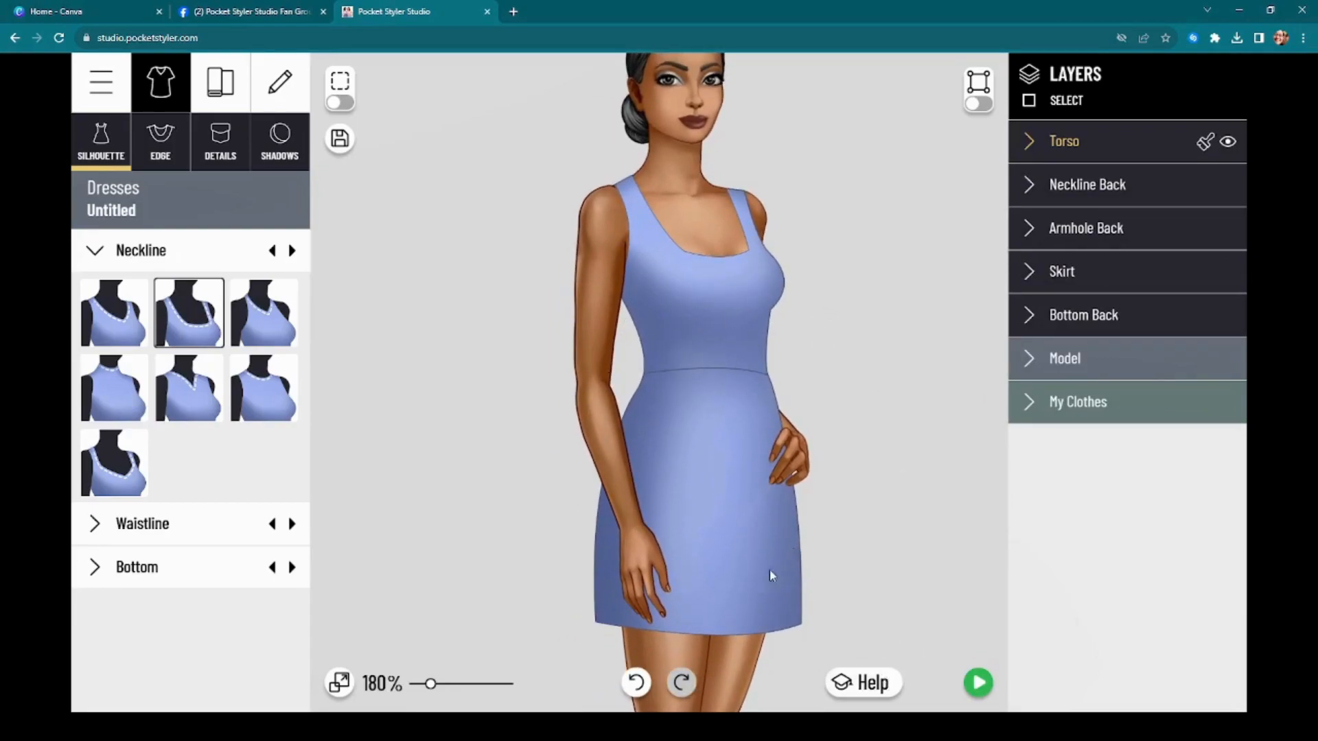
pyautogui.click(883, 699)
pyautogui.click(850, 310)
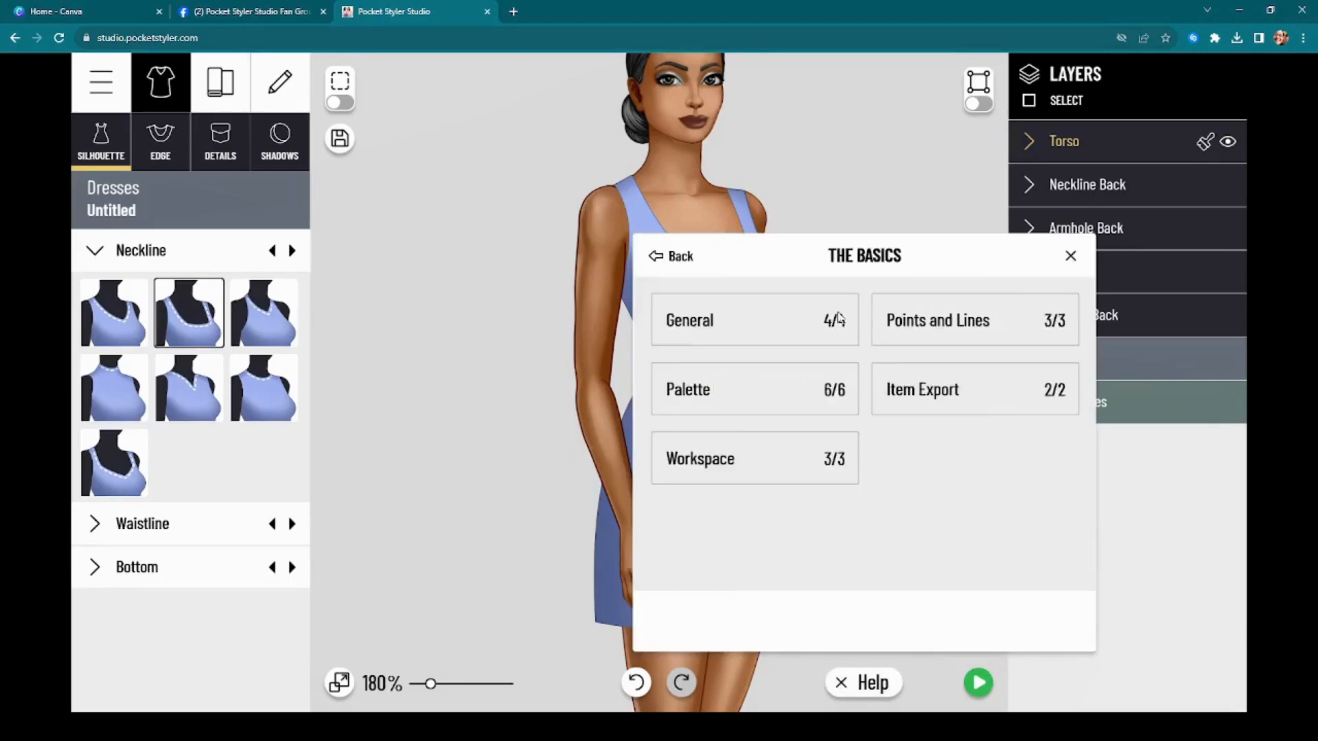
pyautogui.click(1070, 256)
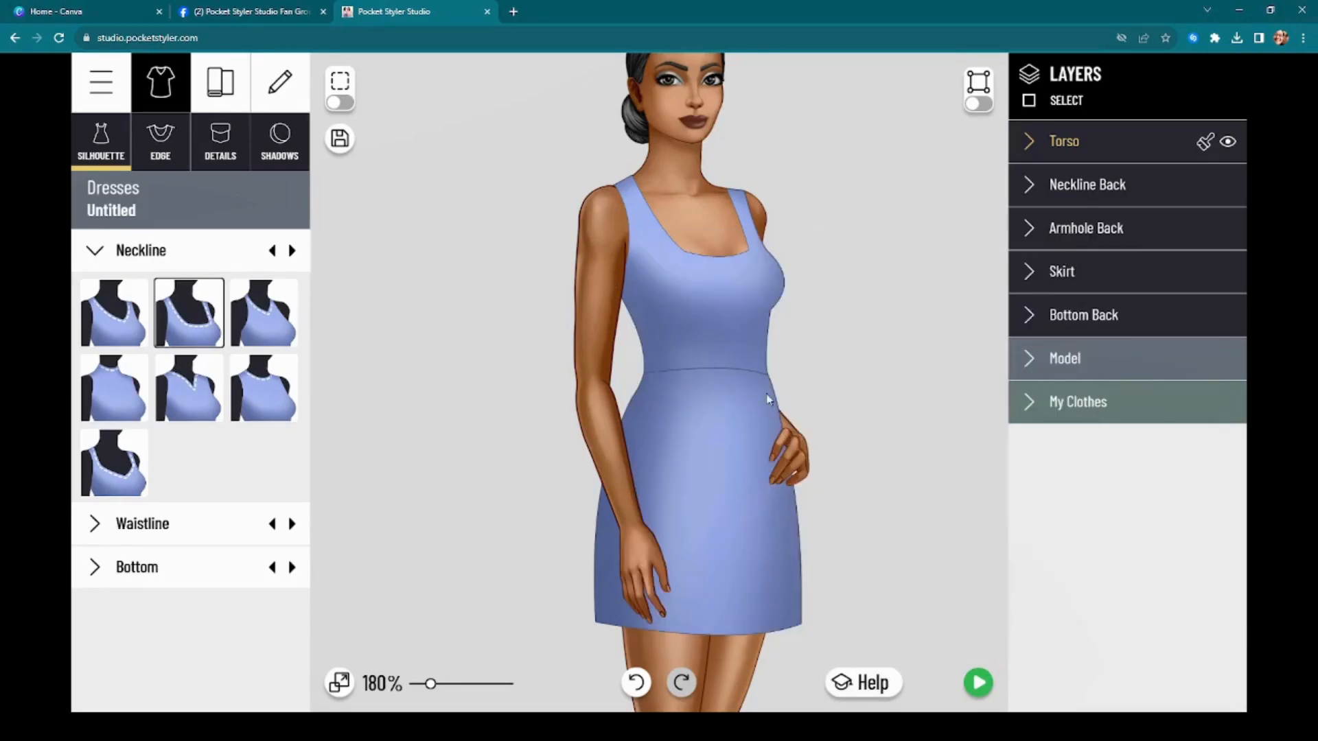
pyautogui.scroll(-2, 796, 323)
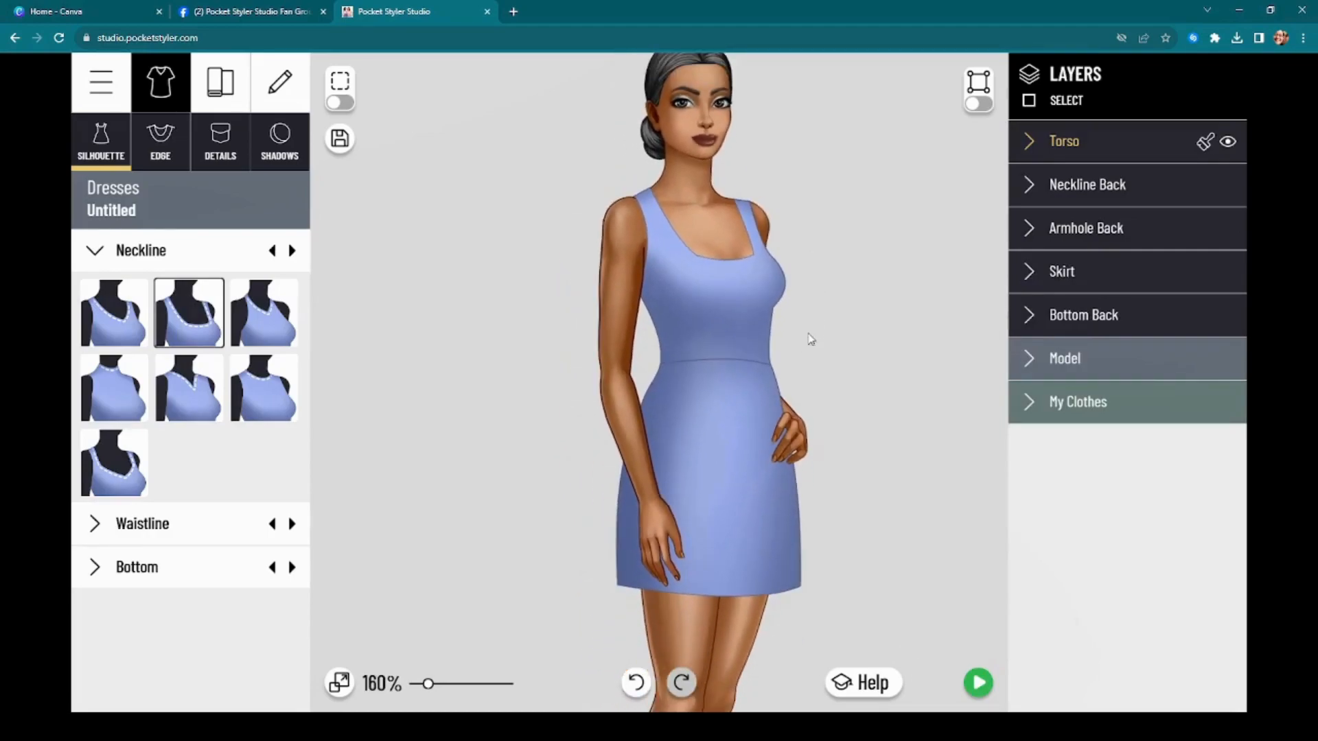
pyautogui.scroll(-6, 769, 333)
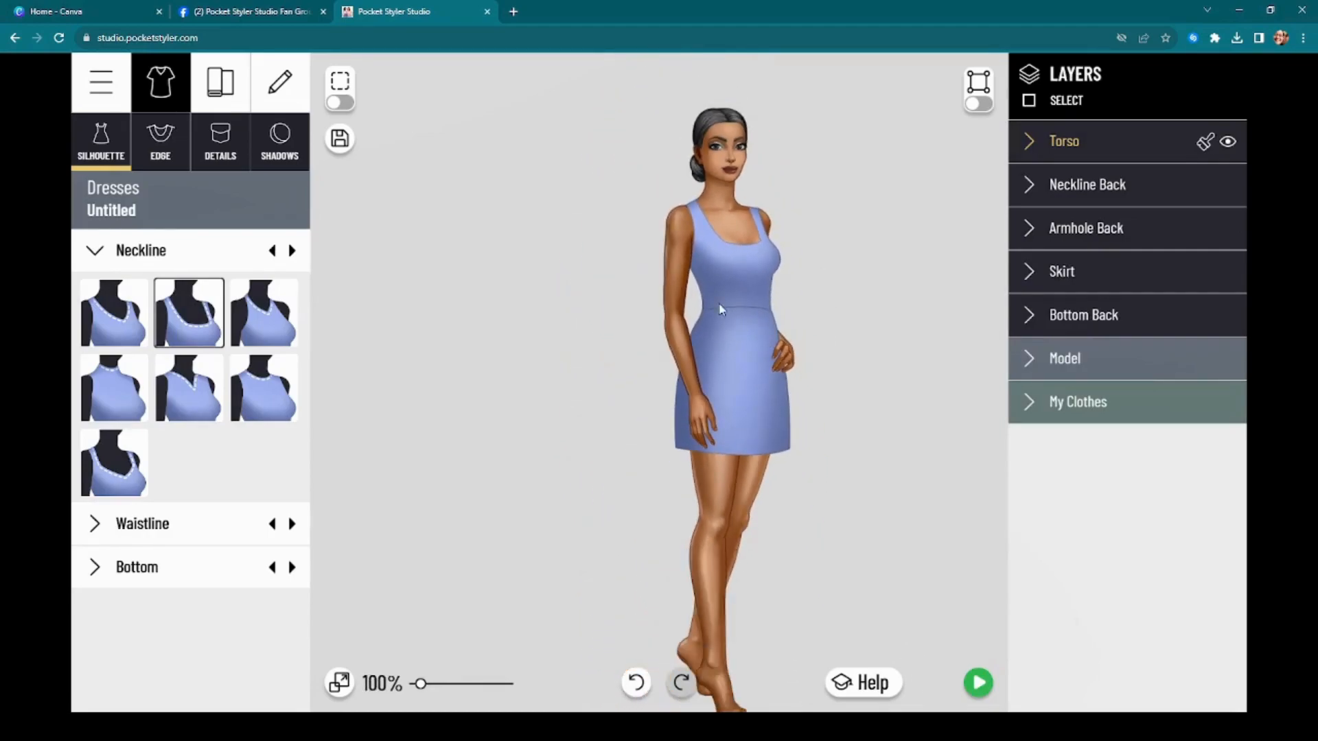
pyautogui.scroll(5, 758, 302)
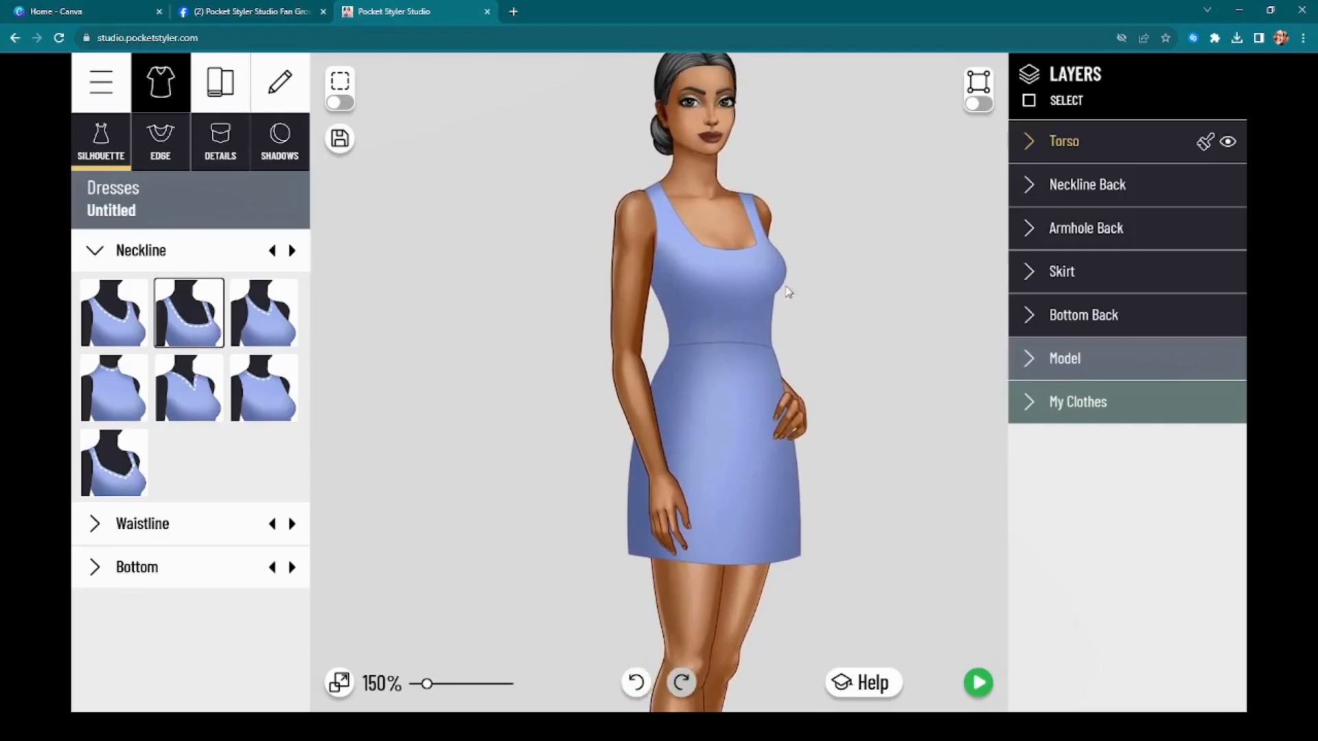
pyautogui.scroll(-3, 797, 290)
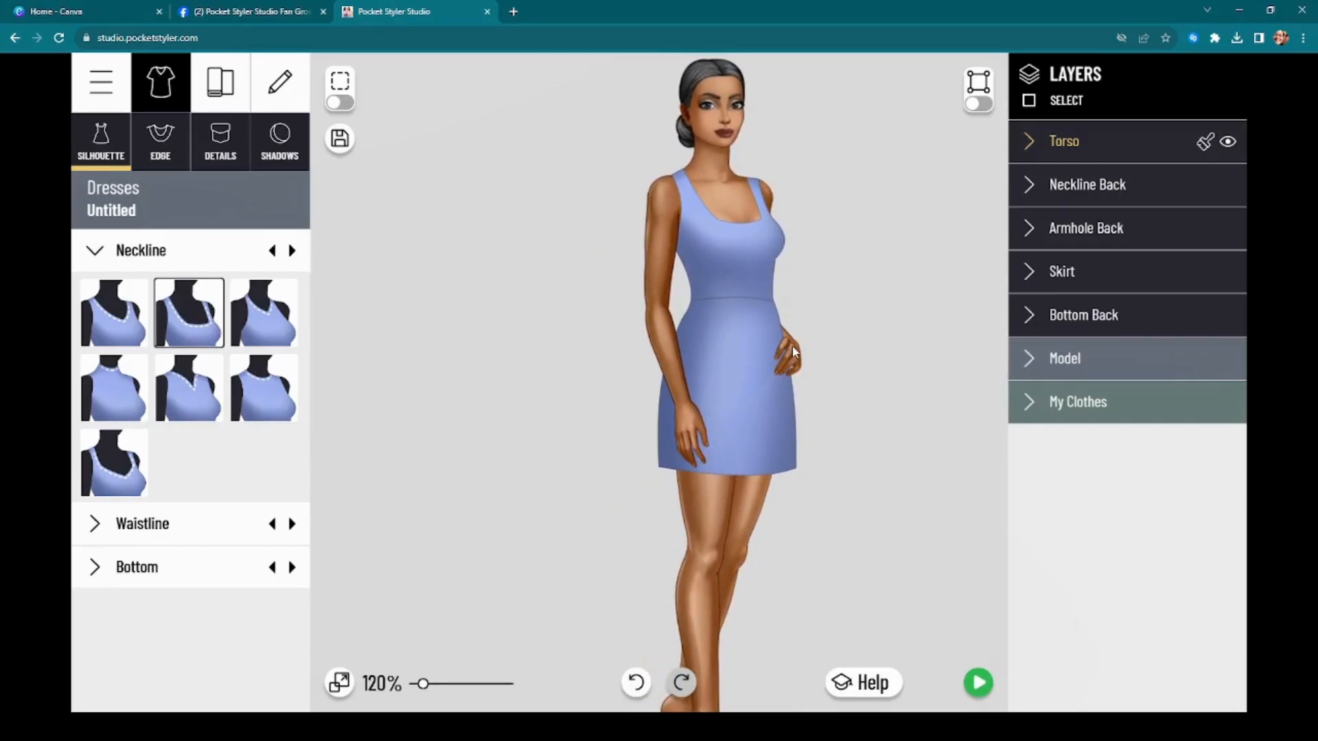
pyautogui.scroll(5, 794, 353)
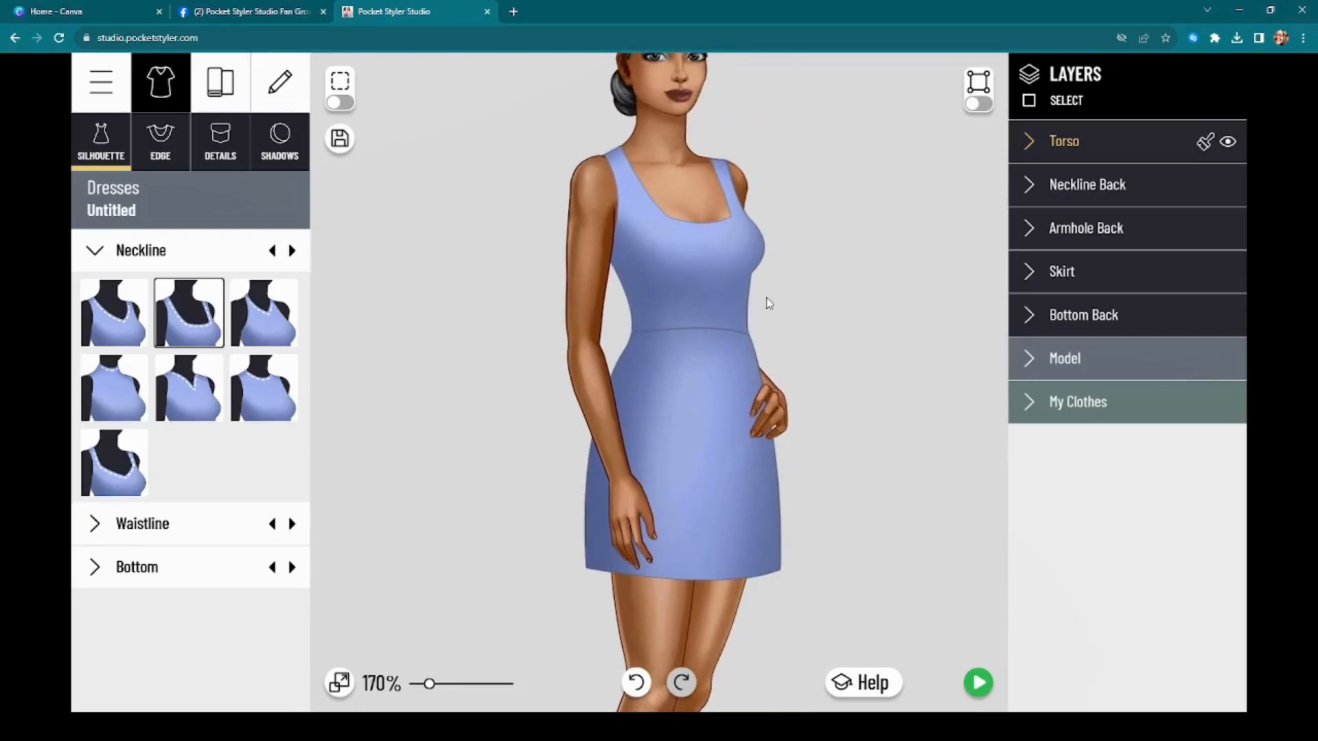
pyautogui.moveTo(760, 301); pyautogui.dragTo(717, 349)
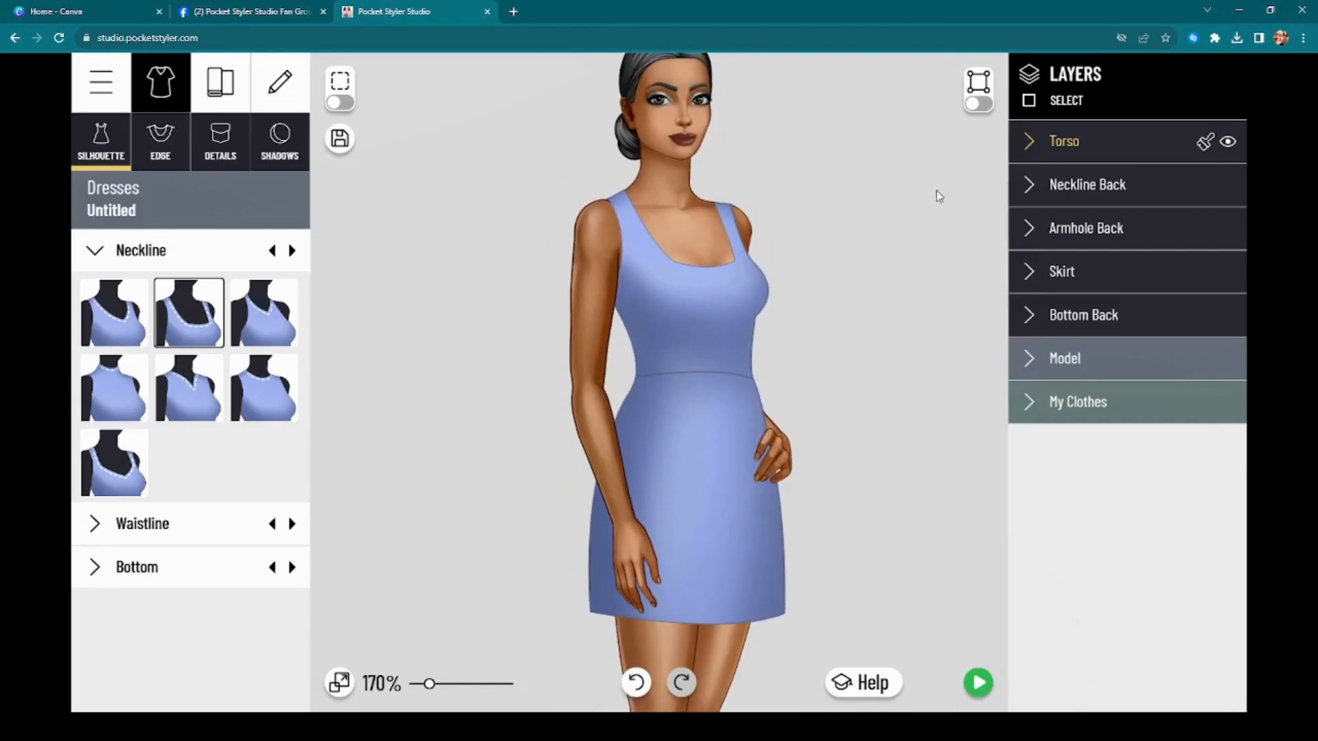
# Turn on point editing for the torso and nudge the waist corner on the lowered-arm side slightly outward
pyautogui.click(976, 105)
pyautogui.scroll(10, 773, 218)
pyautogui.moveTo(786, 208); pyautogui.dragTo(829, 267)
pyautogui.scroll(9, 830, 268)
pyautogui.scroll(1, 623, 278)
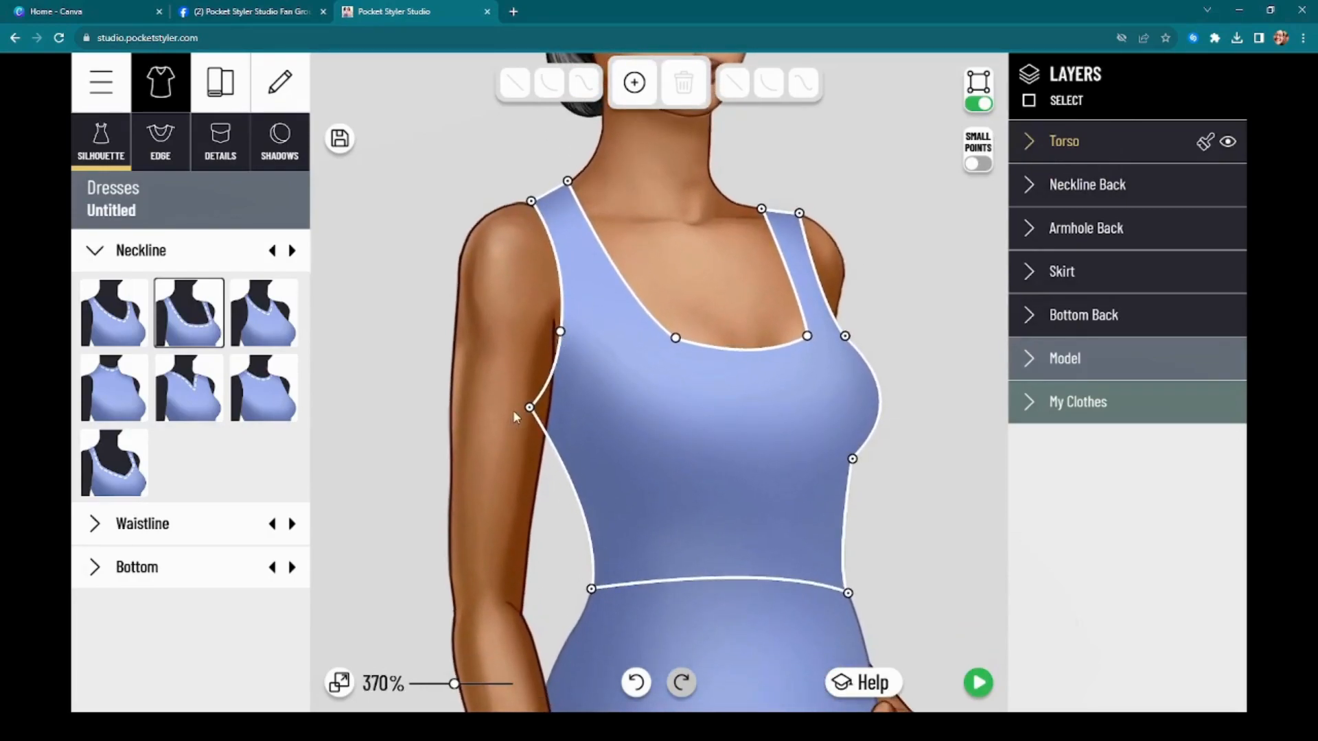
pyautogui.click(592, 591)
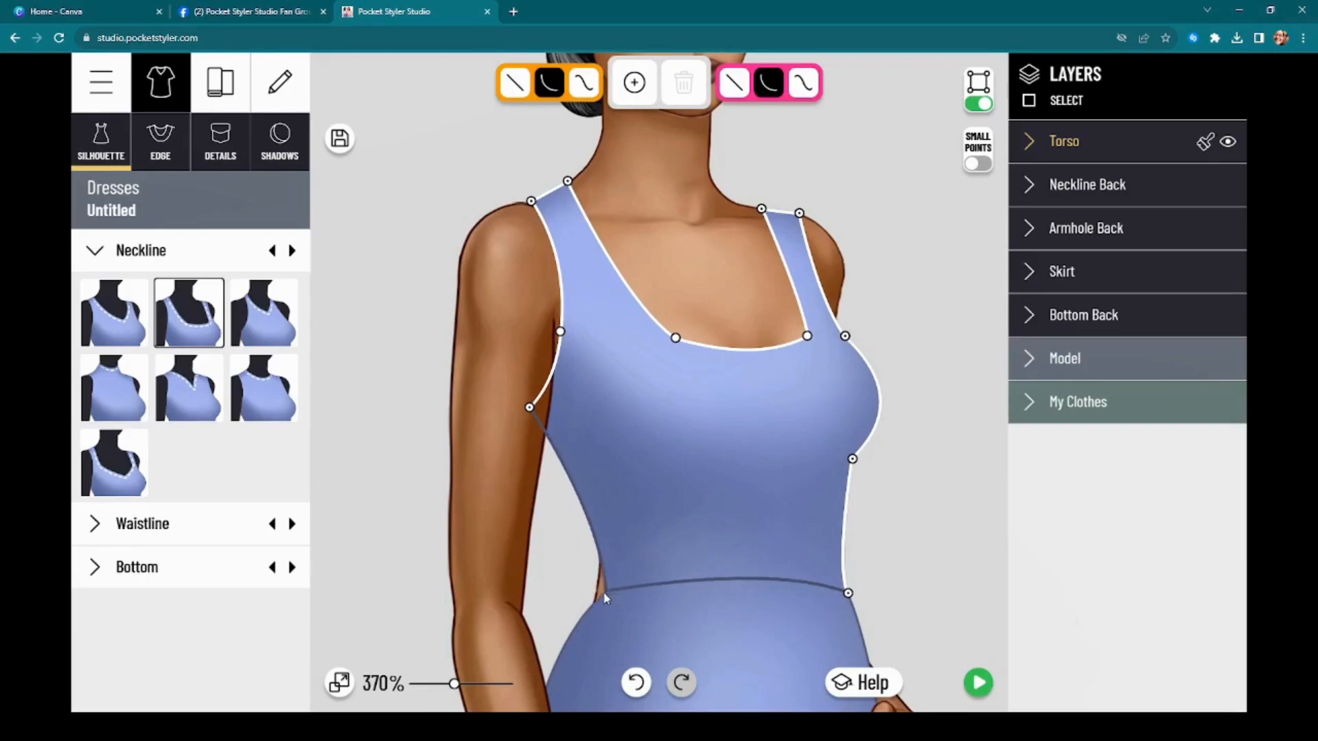
pyautogui.click(585, 591)
# Spread the two lower neckline corners outward, and collapse the strap on the lowered-arm side down to the bust line
pyautogui.moveTo(678, 348); pyautogui.dragTo(625, 350)
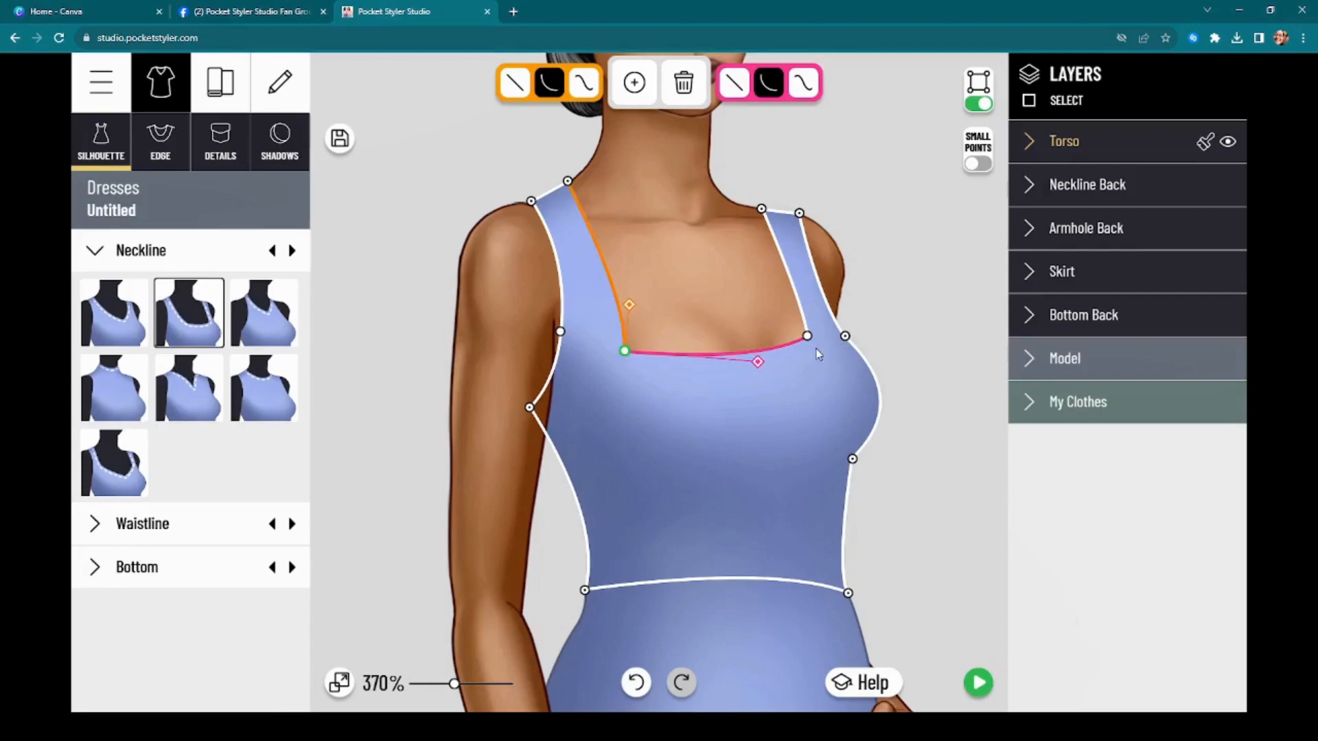
pyautogui.moveTo(810, 341); pyautogui.dragTo(837, 348)
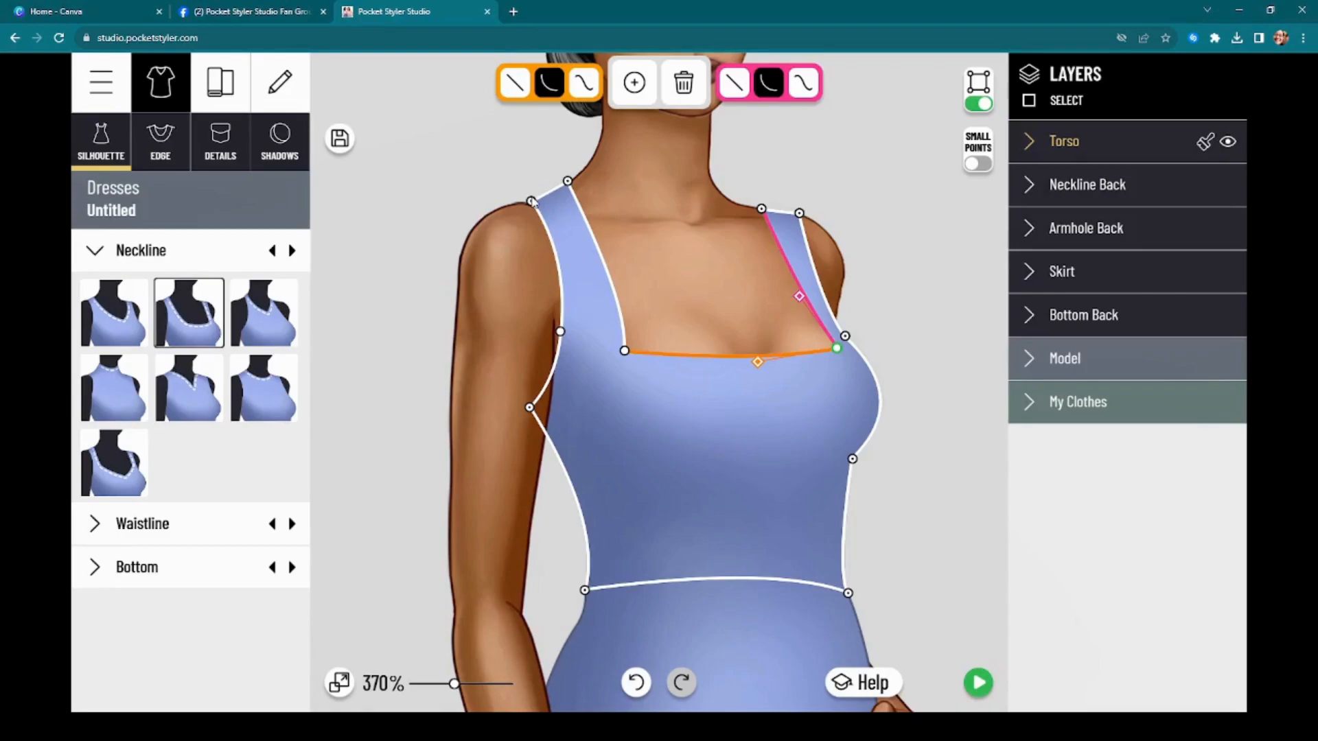
pyautogui.moveTo(536, 205); pyautogui.dragTo(561, 344)
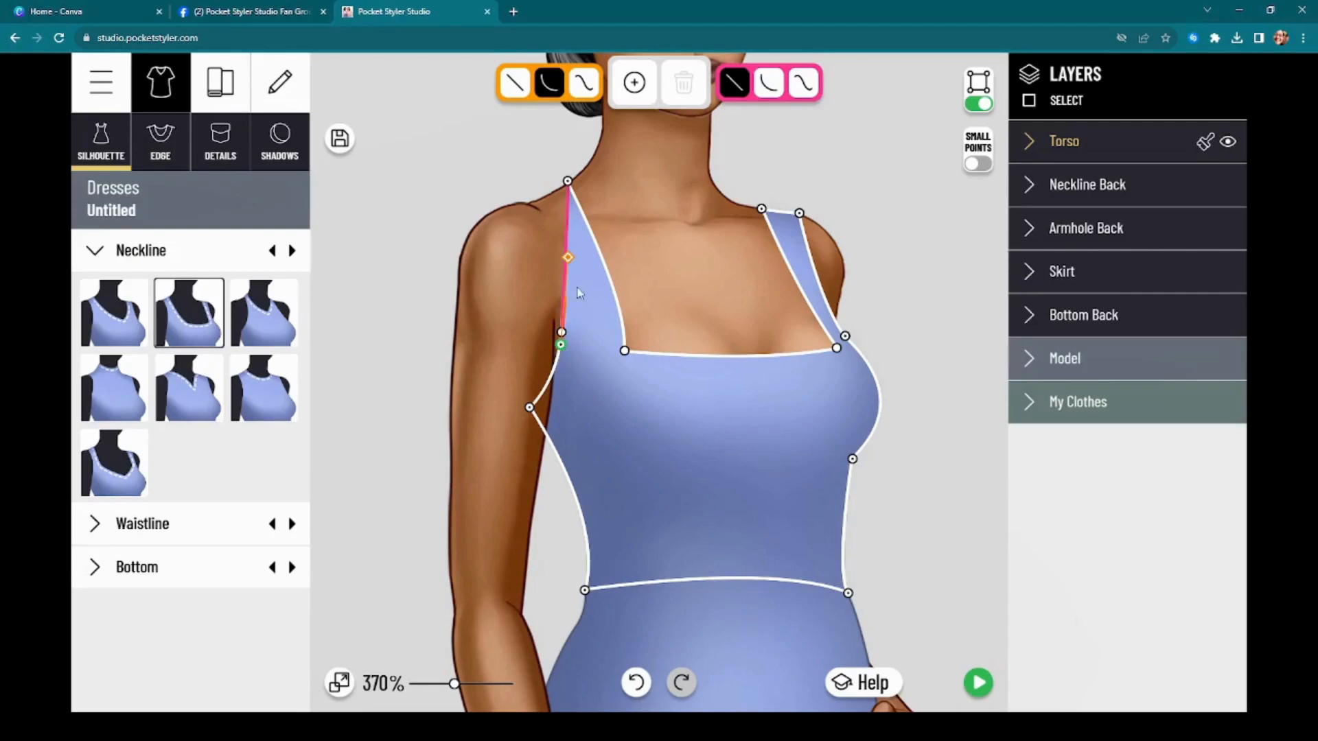
pyautogui.moveTo(569, 181); pyautogui.dragTo(624, 350)
pyautogui.click(562, 334)
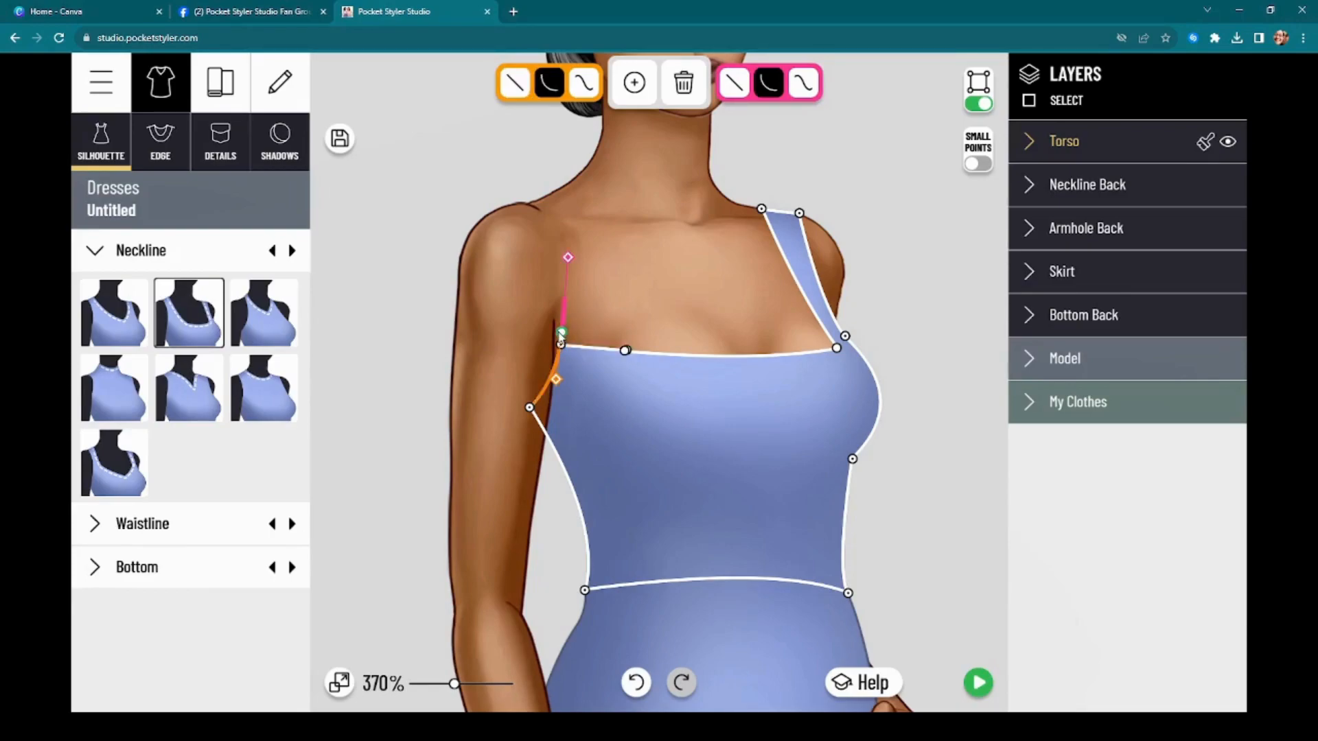
pyautogui.moveTo(568, 258); pyautogui.dragTo(561, 344)
pyautogui.click(561, 346)
# Collapse the strap on the bent-arm side down to the bust line and align its points into a strapless top edge
pyautogui.moveTo(762, 209); pyautogui.dragTo(835, 346)
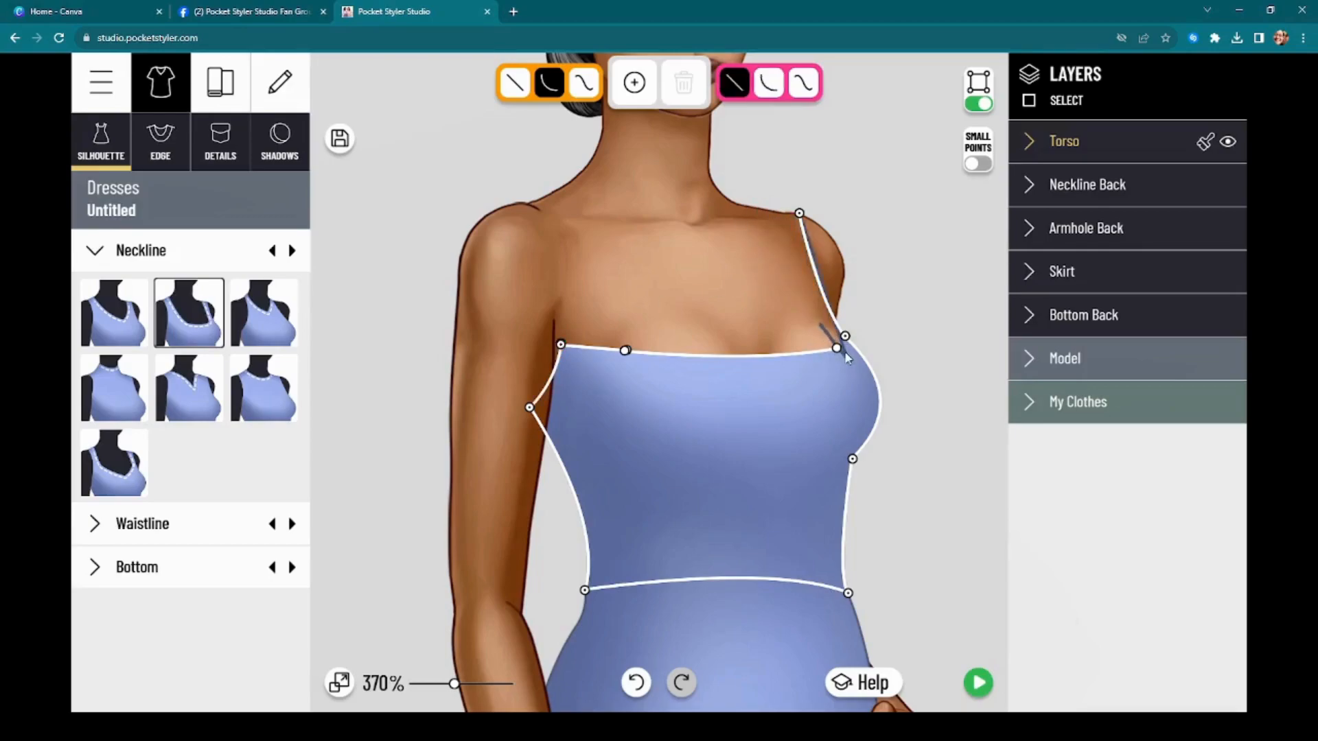
pyautogui.moveTo(801, 297); pyautogui.dragTo(837, 347)
pyautogui.moveTo(799, 214); pyautogui.dragTo(845, 336)
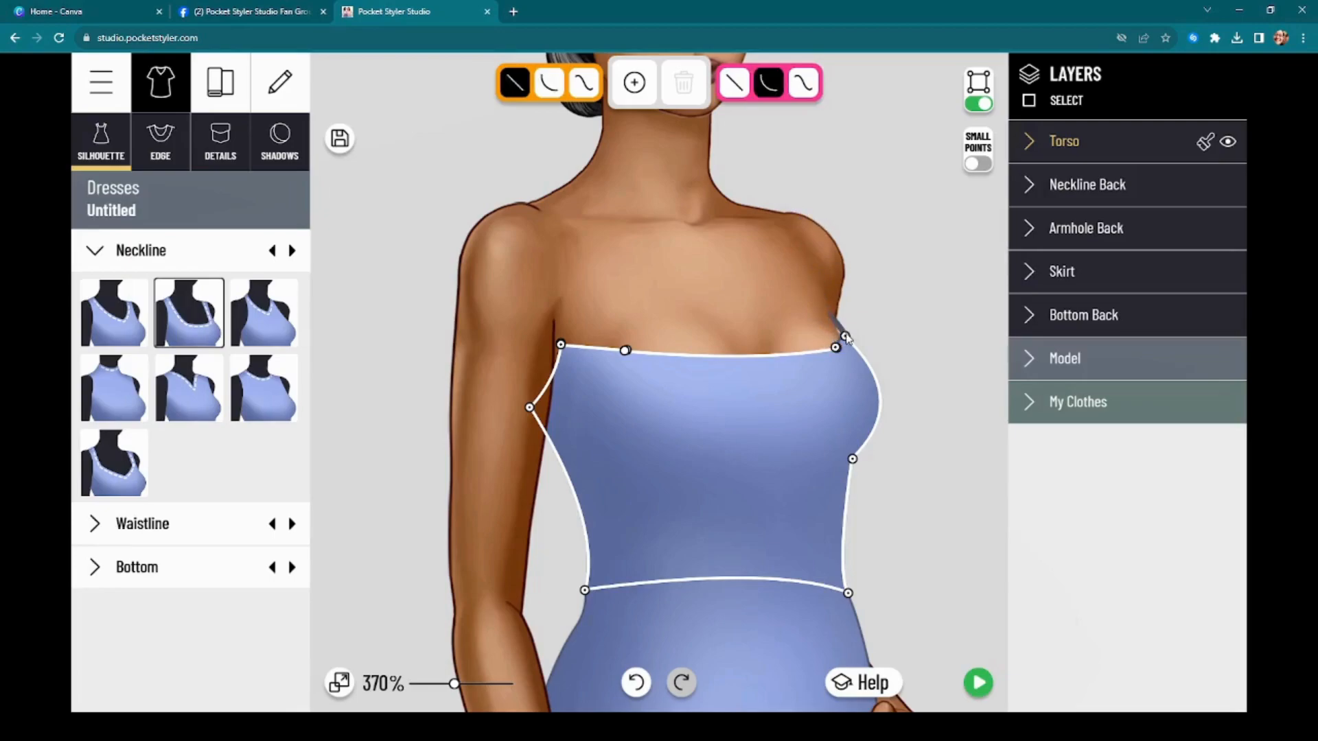
pyautogui.click(845, 336)
pyautogui.scroll(2, 819, 300)
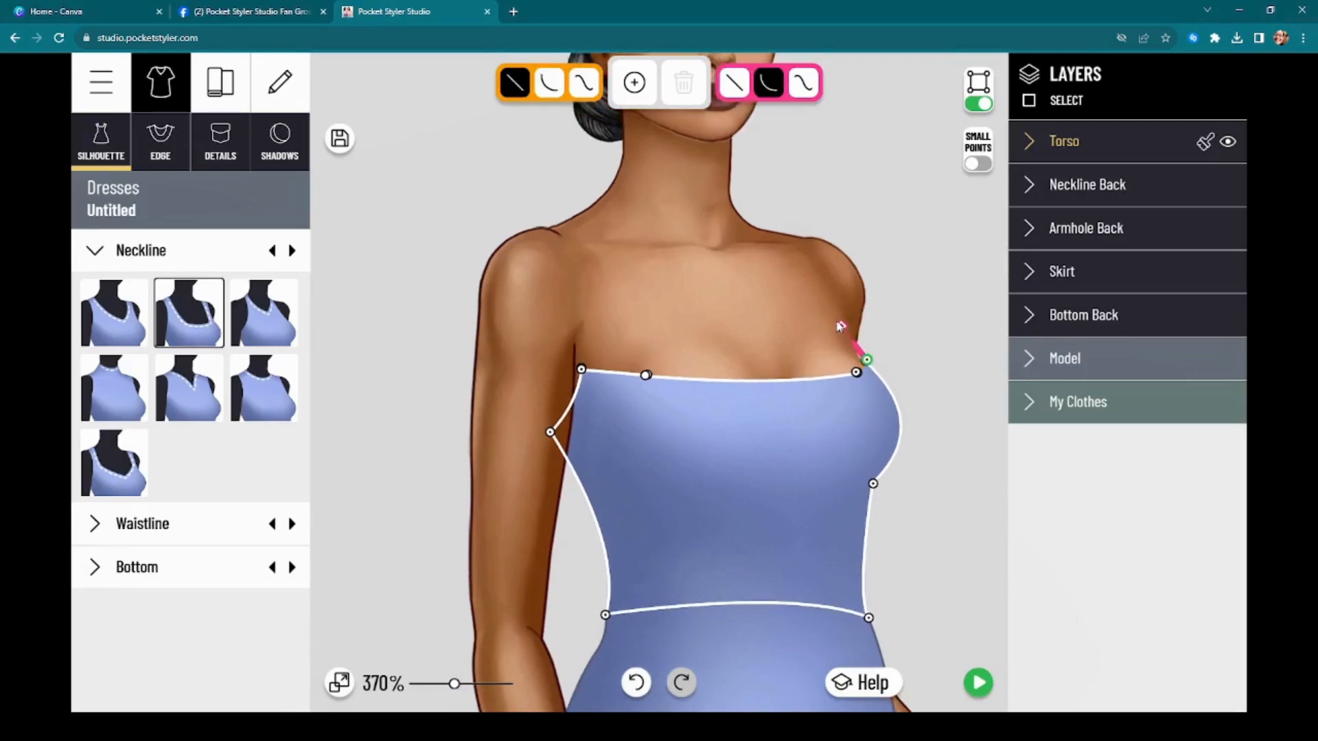
pyautogui.moveTo(806, 304); pyautogui.dragTo(839, 347)
pyautogui.click(827, 363)
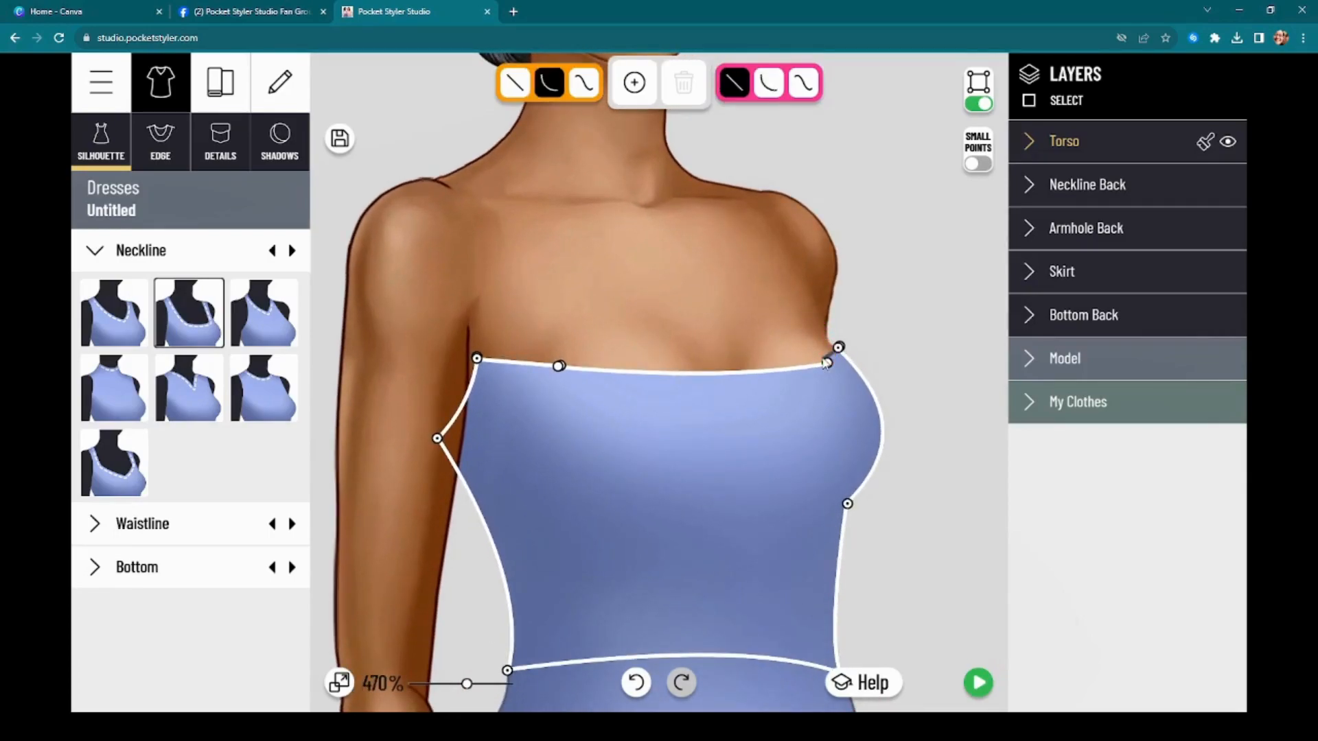
pyautogui.click(826, 362)
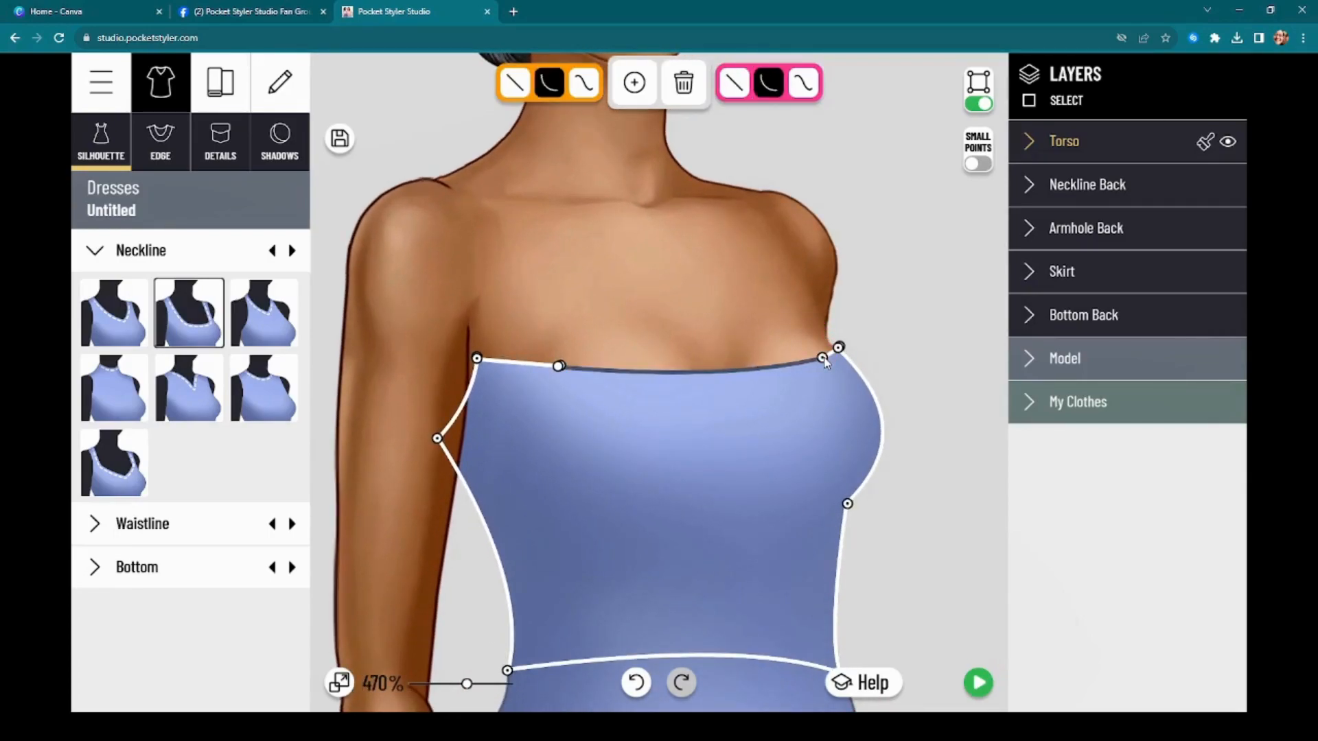
pyautogui.moveTo(753, 278); pyautogui.dragTo(744, 295)
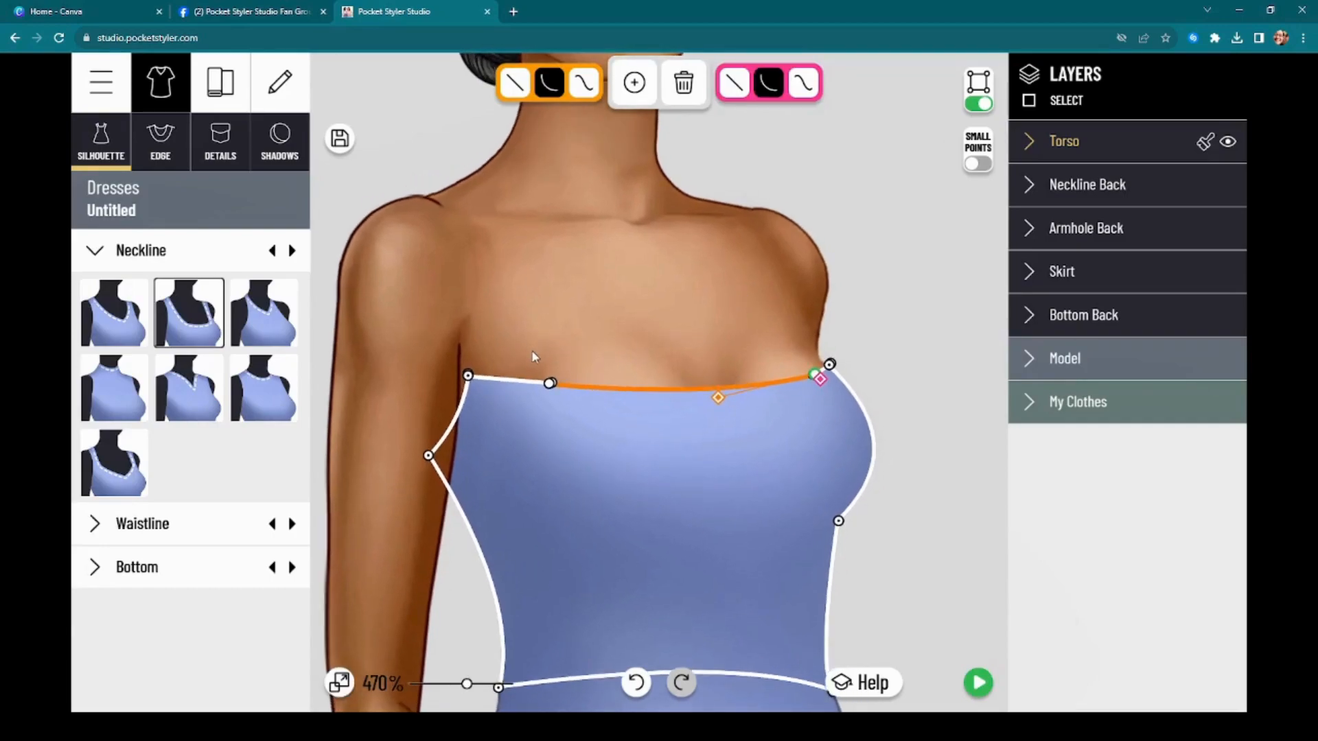
# Preview the finished dress on the model with its icon, and return to the editor
pyautogui.scroll(-4, 743, 267)
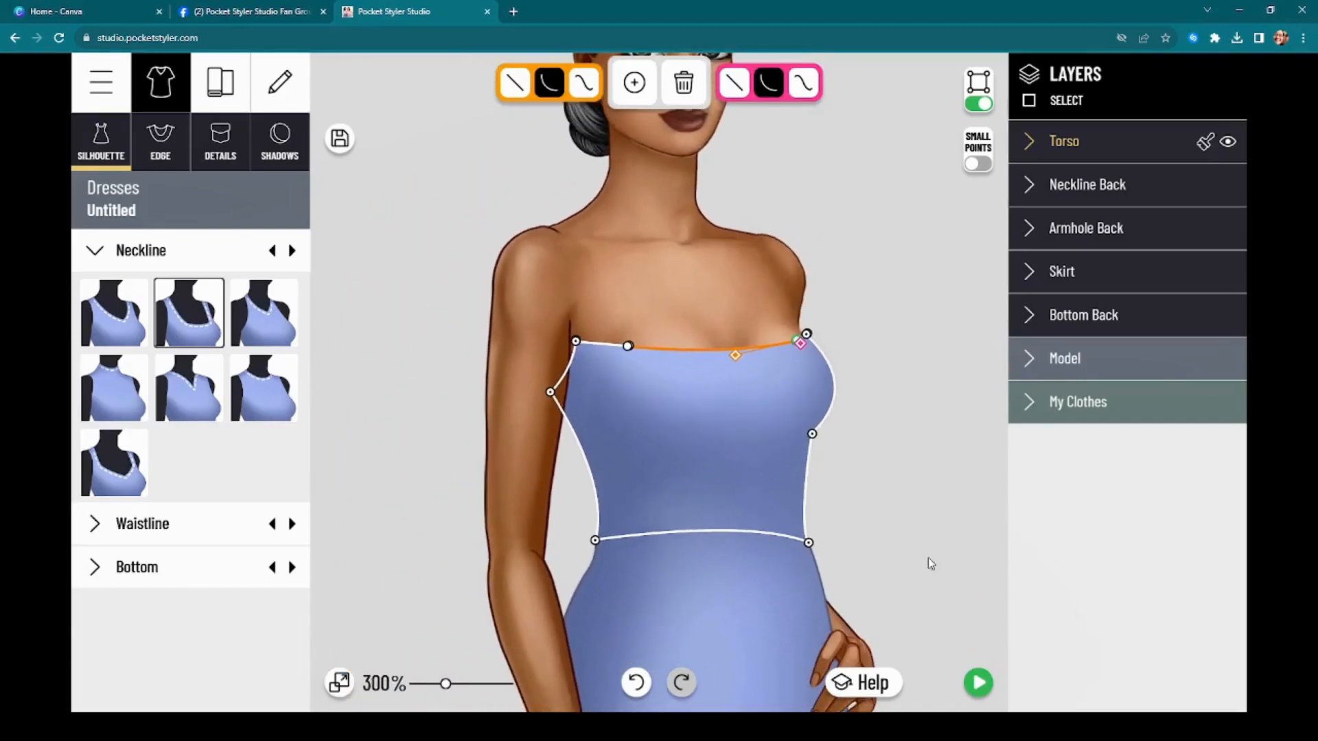
pyautogui.click(978, 680)
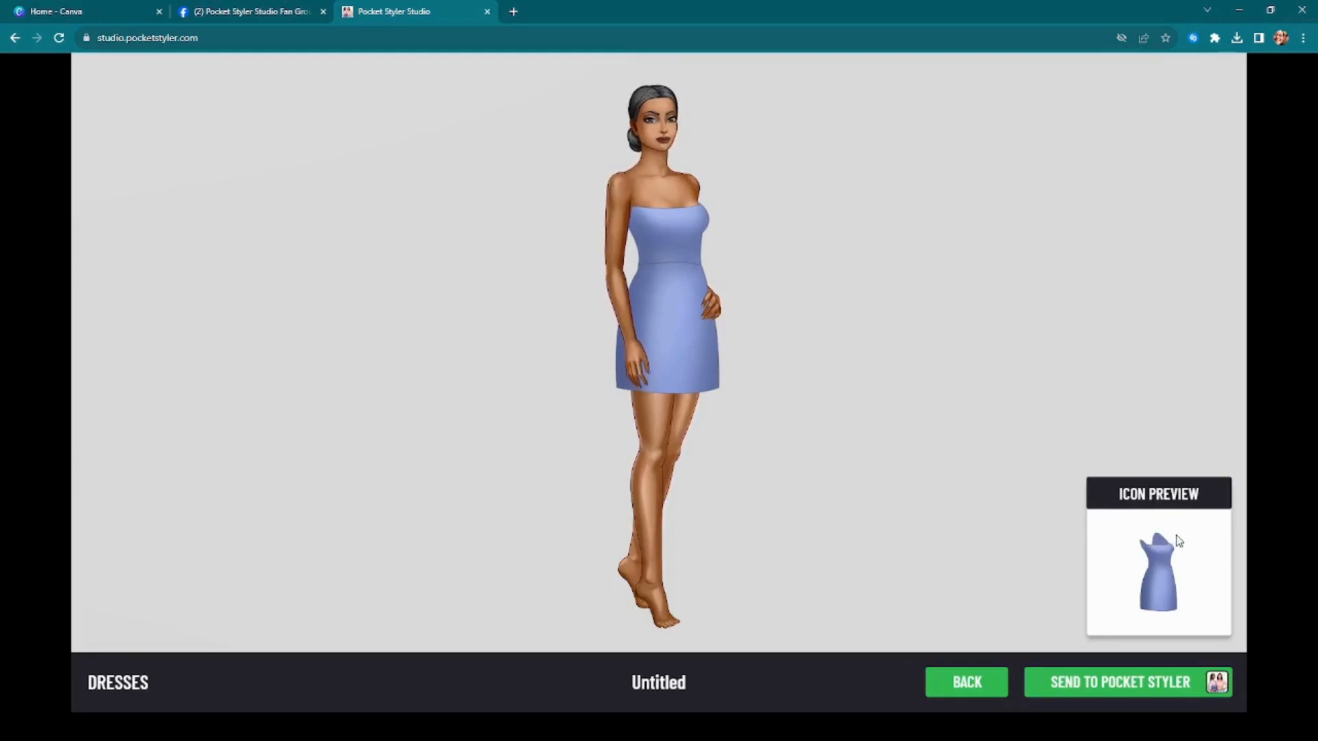
pyautogui.click(988, 680)
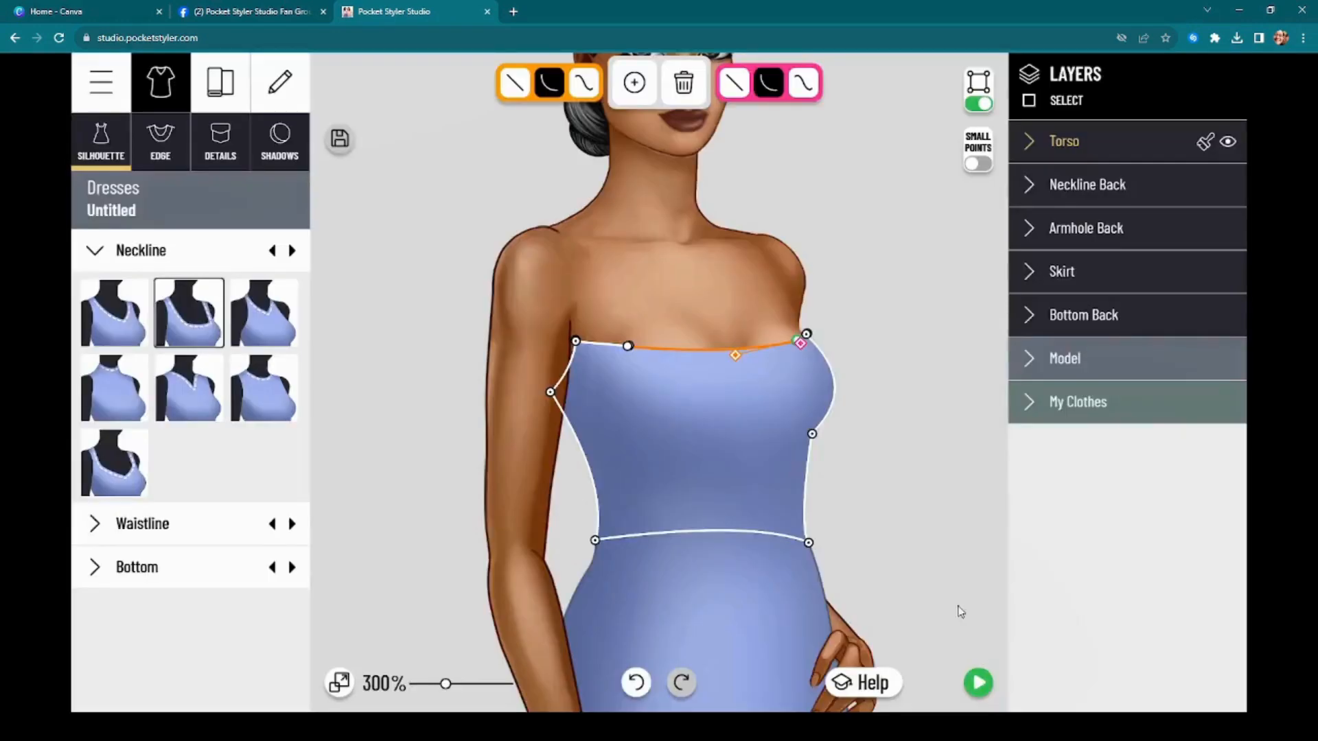
# Hide the Model layer and select the Neckline Back piece sticking up above the bust line
pyautogui.scroll(-4, 889, 317)
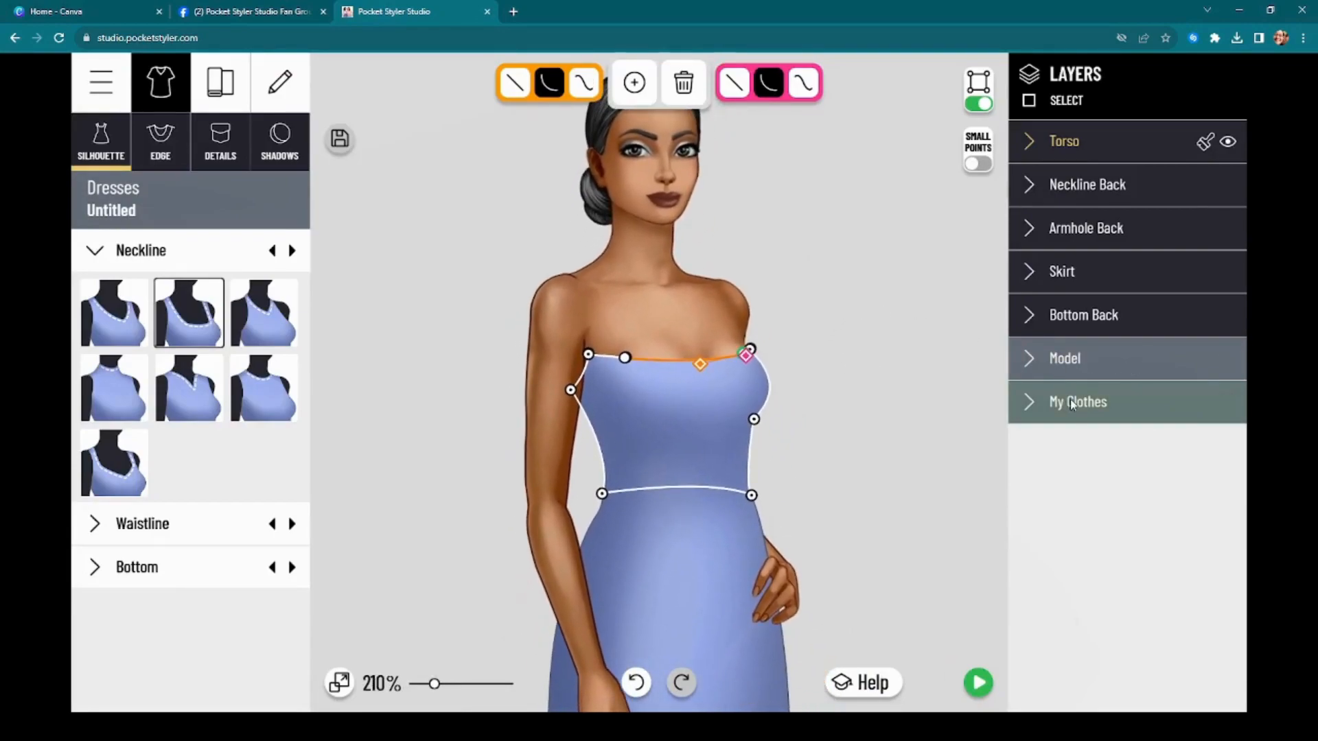
pyautogui.click(1074, 363)
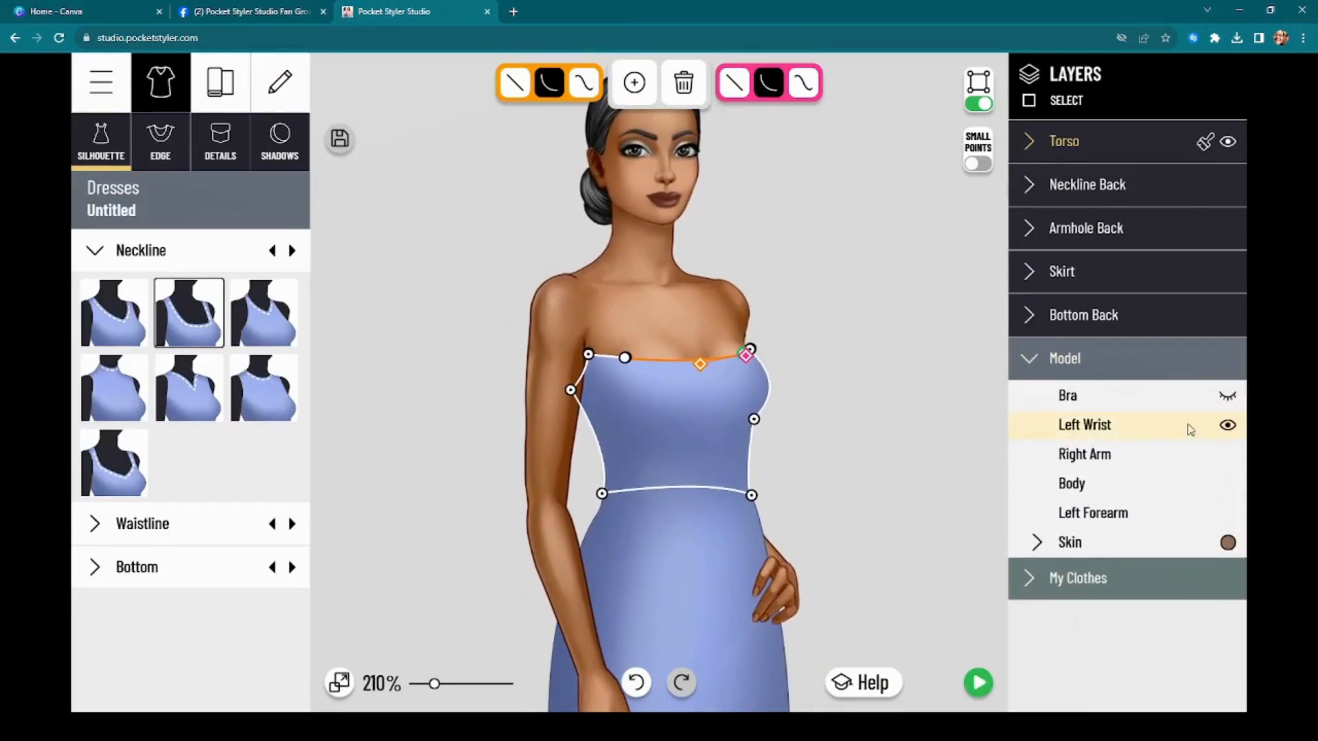
pyautogui.click(1228, 359)
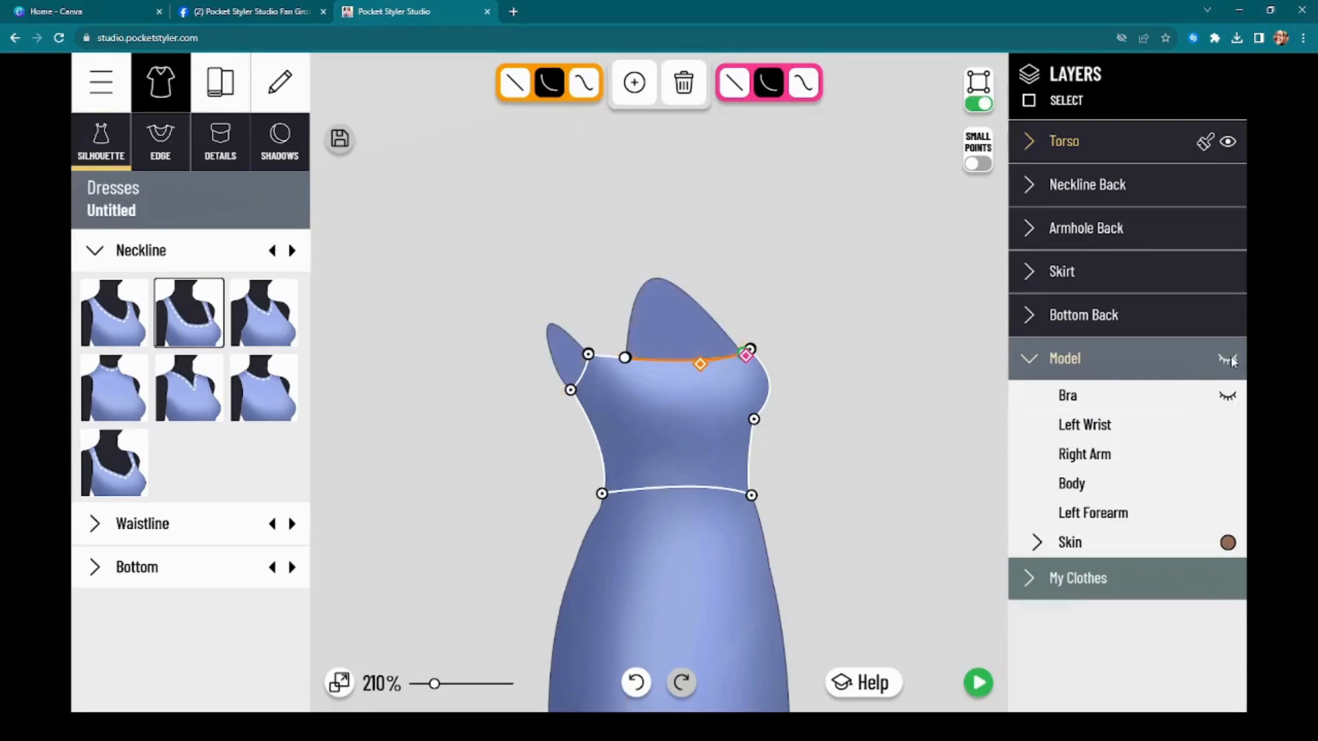
pyautogui.click(1228, 359)
pyautogui.click(1227, 360)
pyautogui.click(662, 312)
pyautogui.click(676, 328)
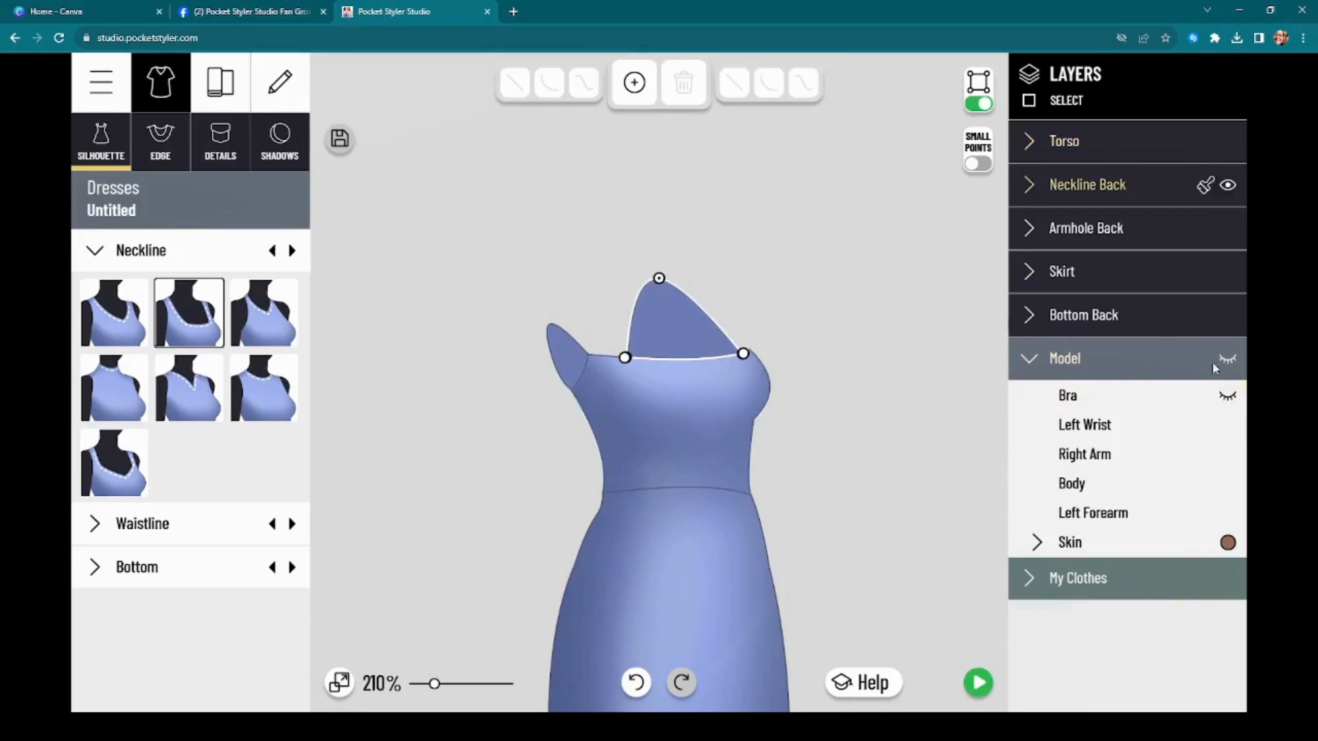
# Select the Torso and the Neckline Back piece in turn to check which layer each one belongs to
pyautogui.scroll(4, 654, 296)
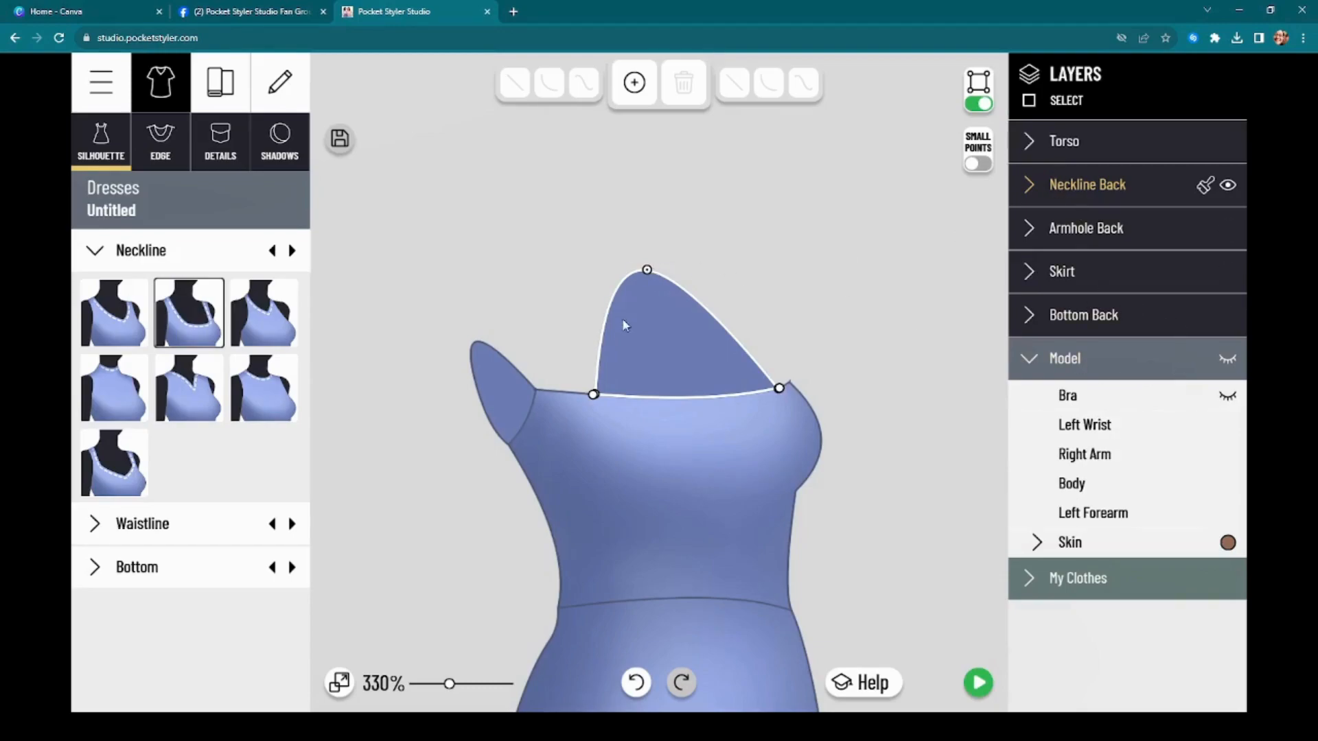
pyautogui.click(680, 331)
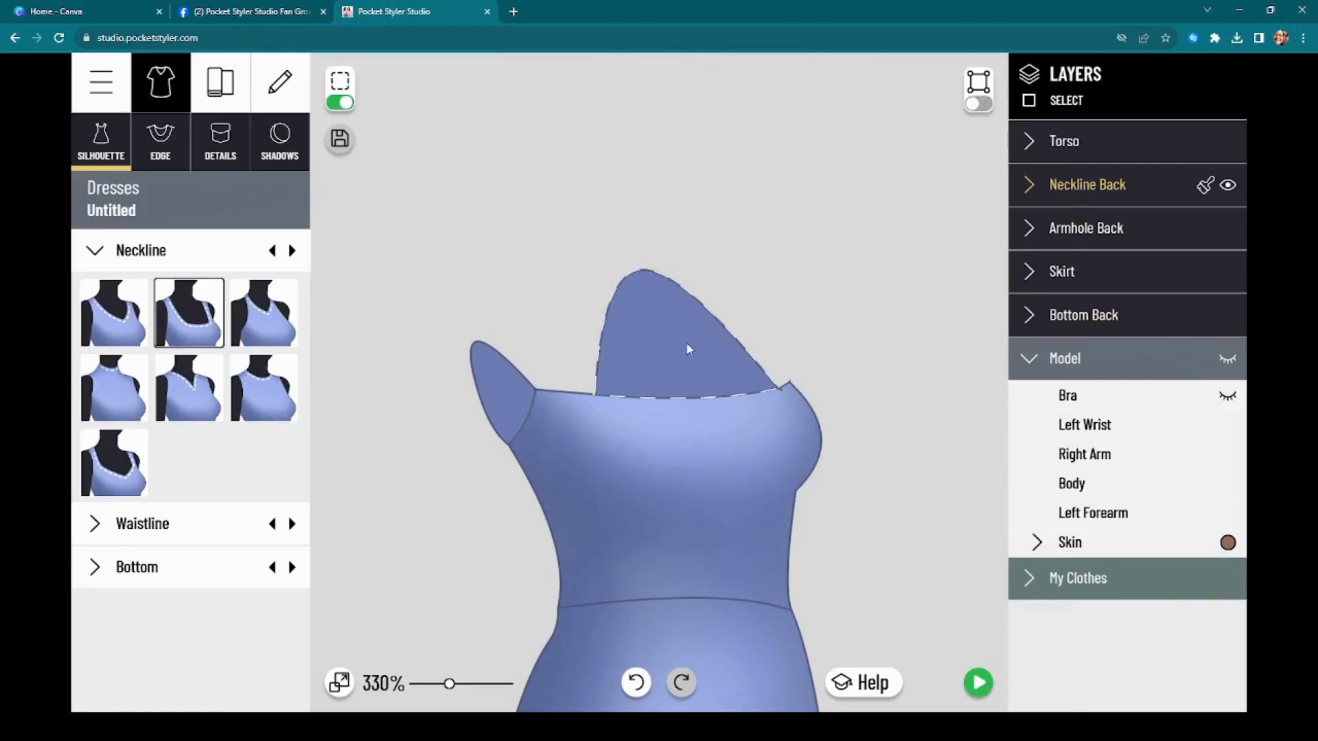
pyautogui.click(688, 468)
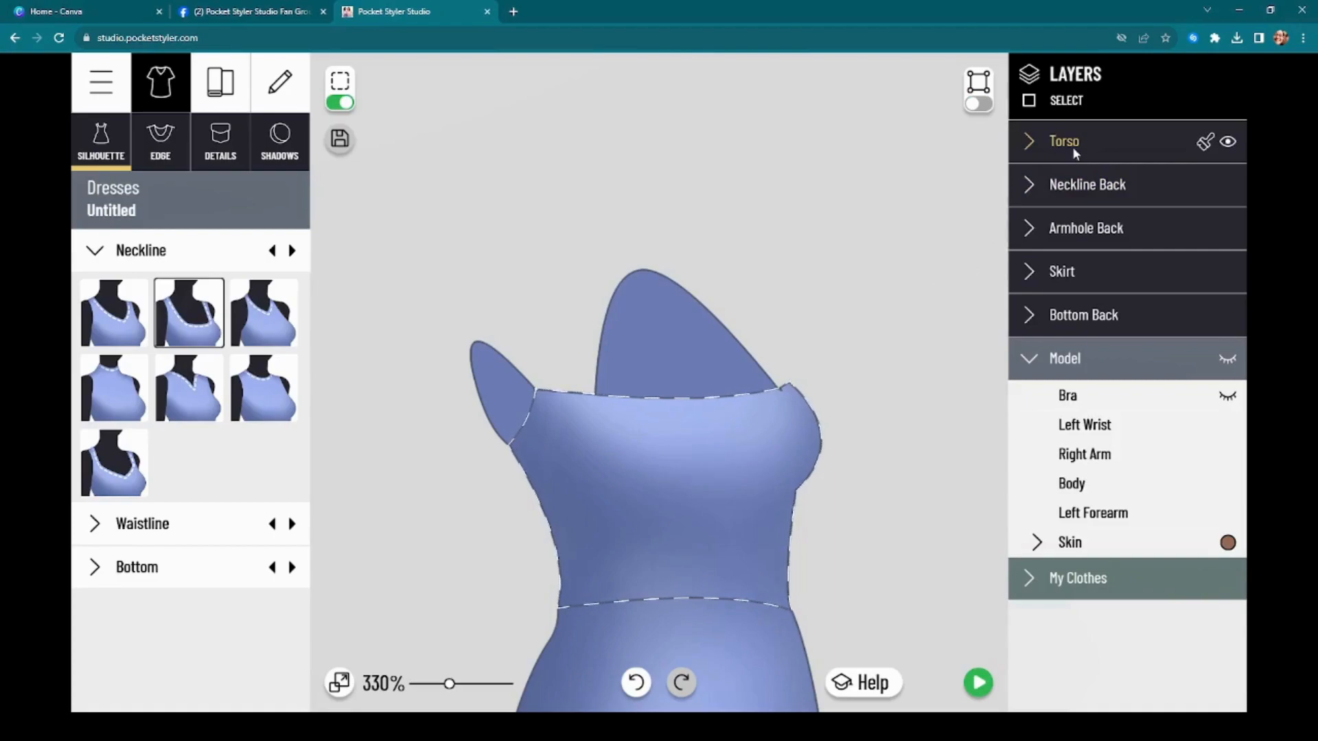
pyautogui.click(686, 335)
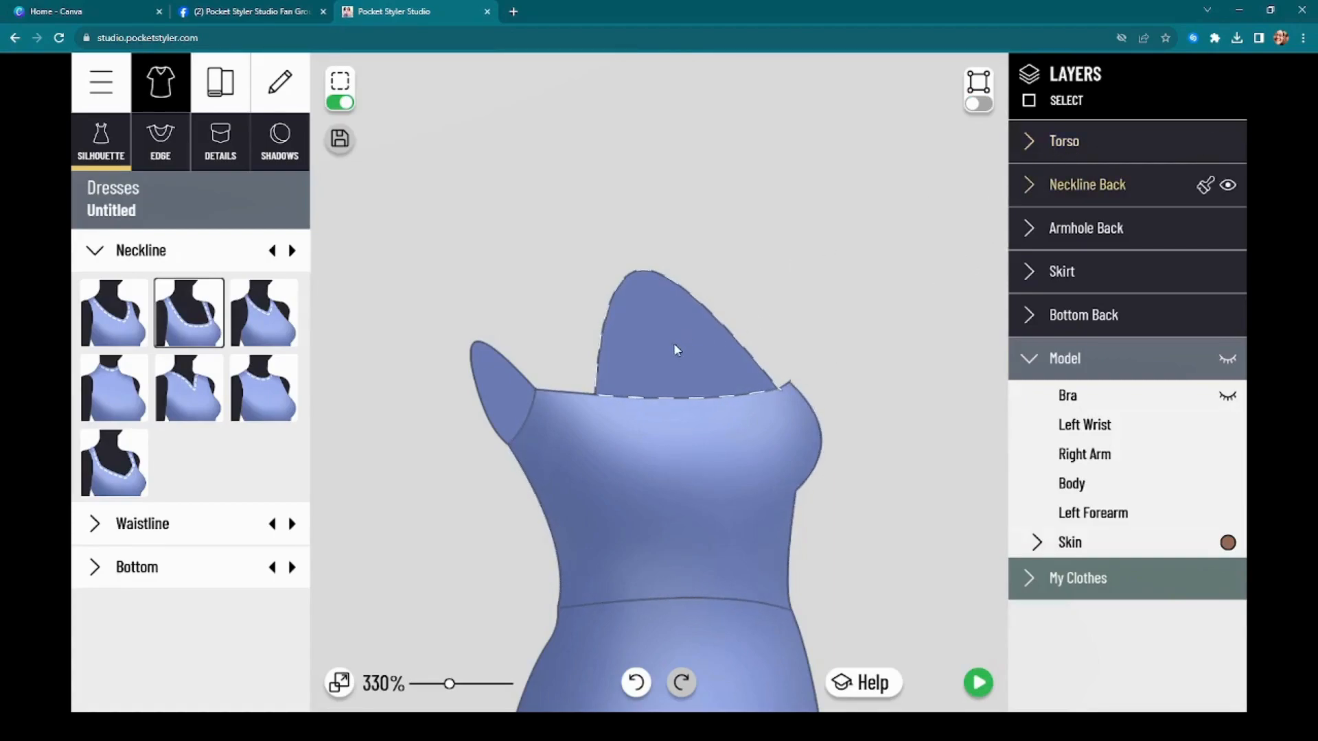
pyautogui.moveTo(691, 336); pyautogui.dragTo(686, 278)
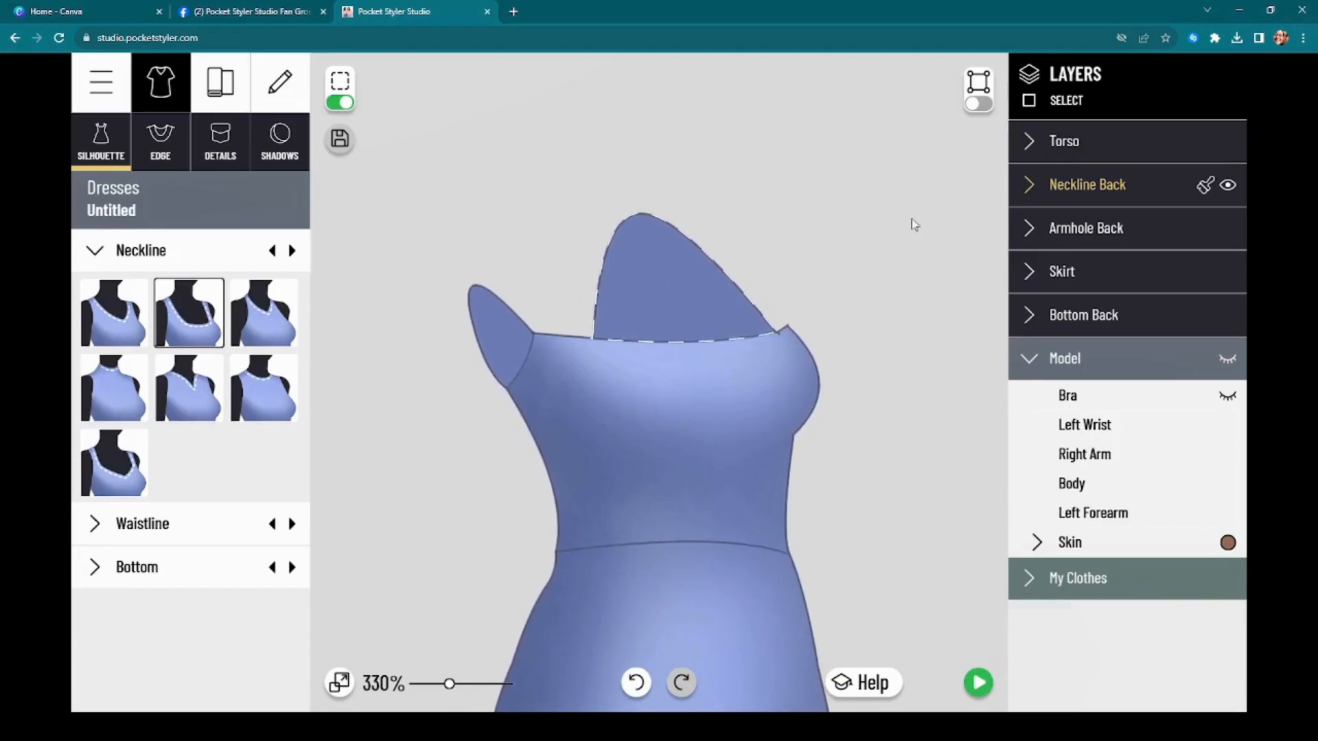
# Show the Neckline Back's points and lower its top point and both adjoining curves to just above the bust line
pyautogui.click(982, 105)
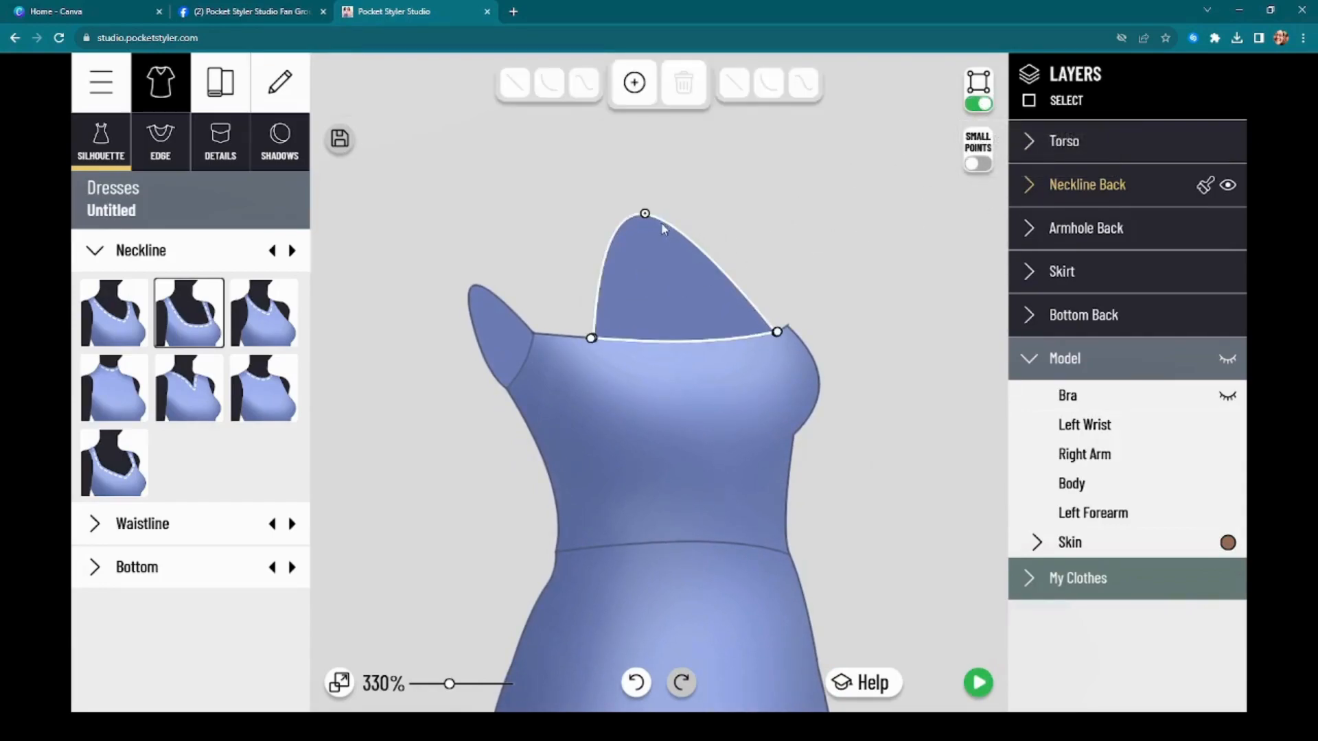
pyautogui.moveTo(646, 216); pyautogui.dragTo(648, 333)
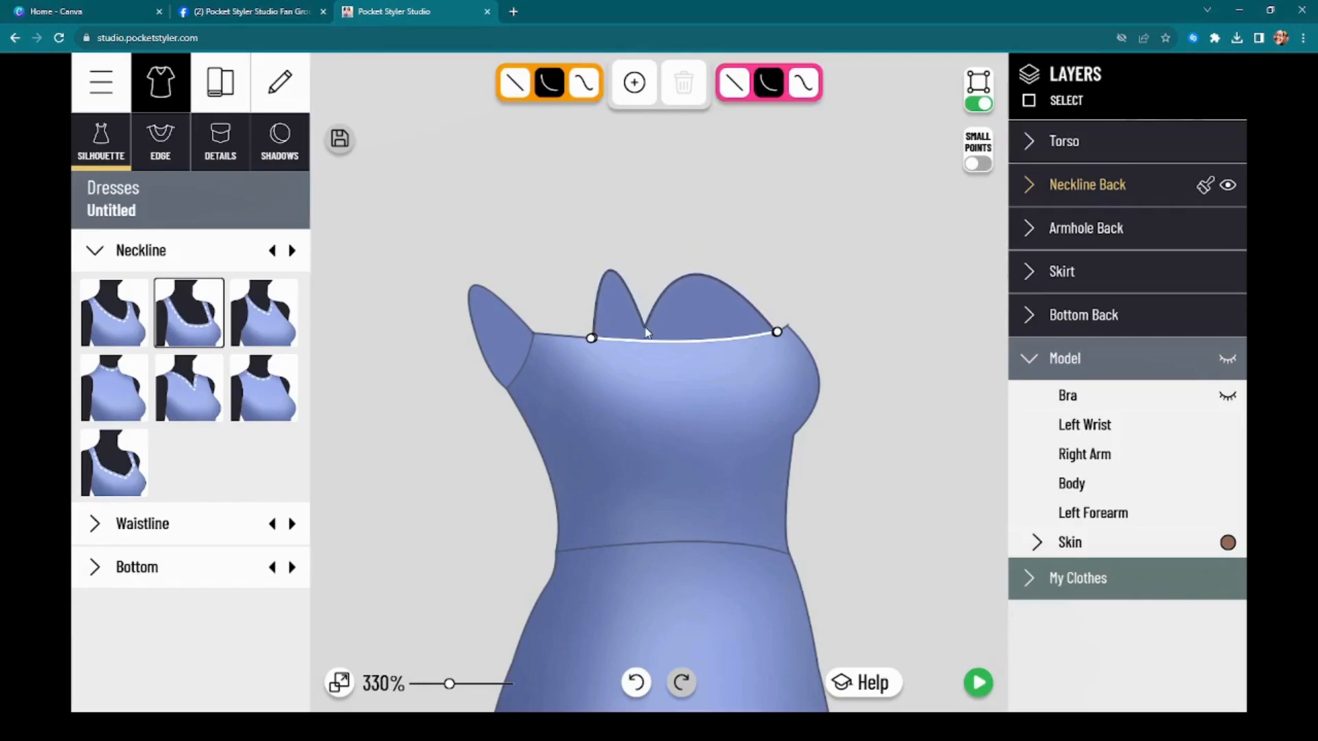
pyautogui.click(646, 329)
pyautogui.moveTo(685, 219); pyautogui.dragTo(698, 322)
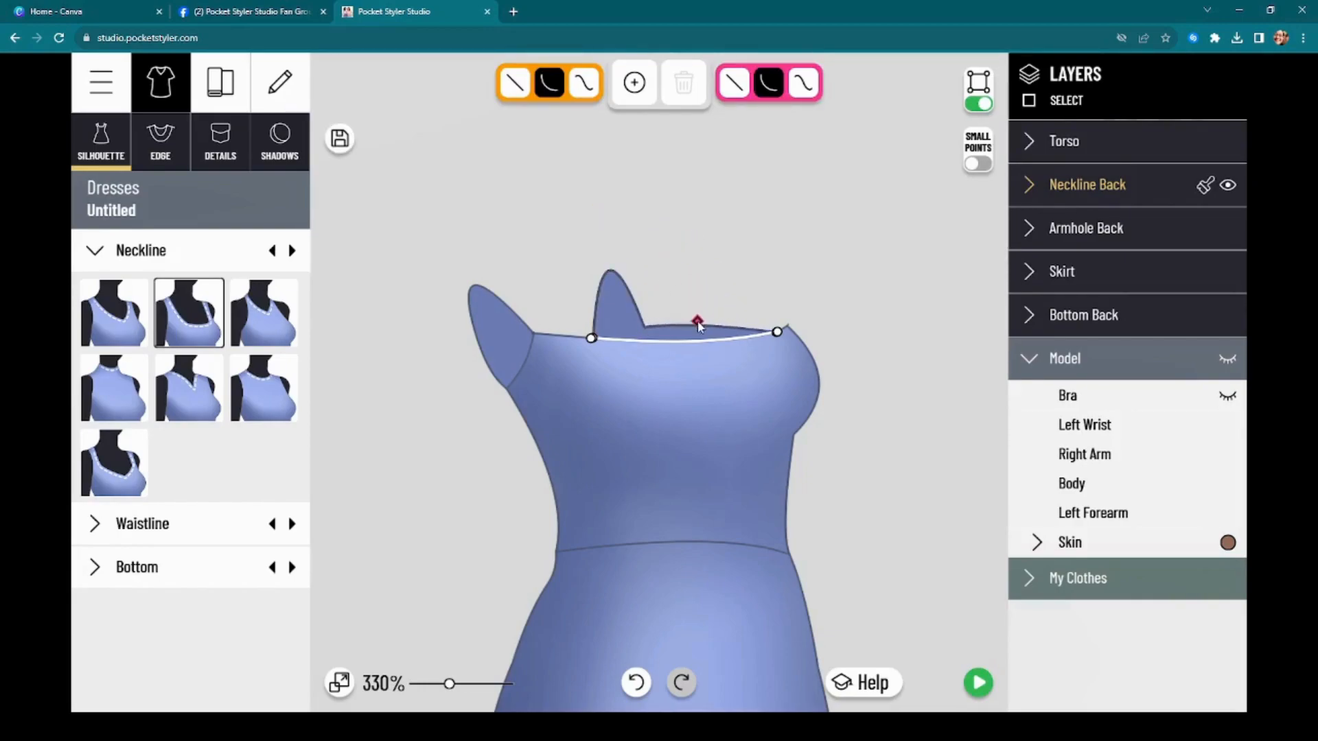
pyautogui.moveTo(599, 211); pyautogui.dragTo(604, 328)
# Select the Armhole Back piece and pull its outer point and curve in against the torso's armhole edge
pyautogui.click(503, 330)
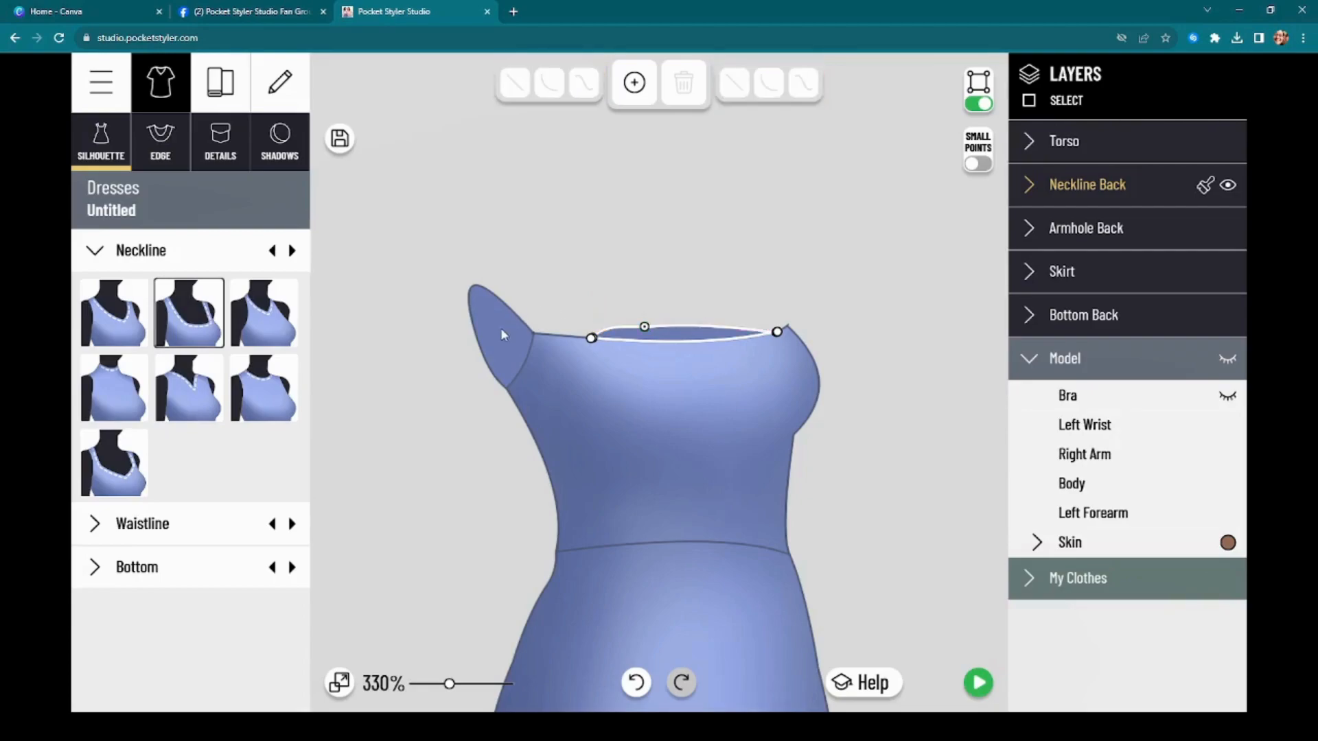
pyautogui.click(501, 328)
pyautogui.moveTo(470, 318); pyautogui.dragTo(511, 355)
pyautogui.moveTo(456, 246); pyautogui.dragTo(493, 386)
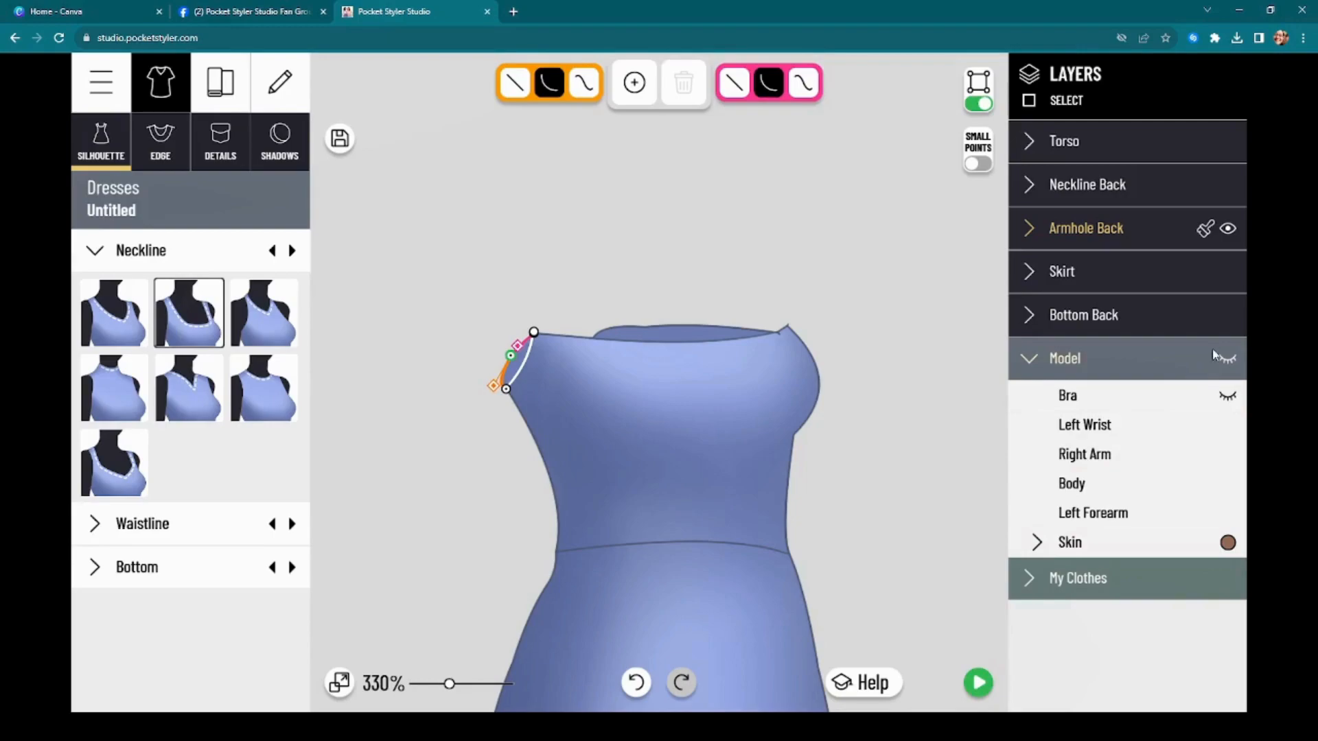
# Show the Model layer again, preview the strapless dress with its icon, and return to the editor
pyautogui.click(1227, 358)
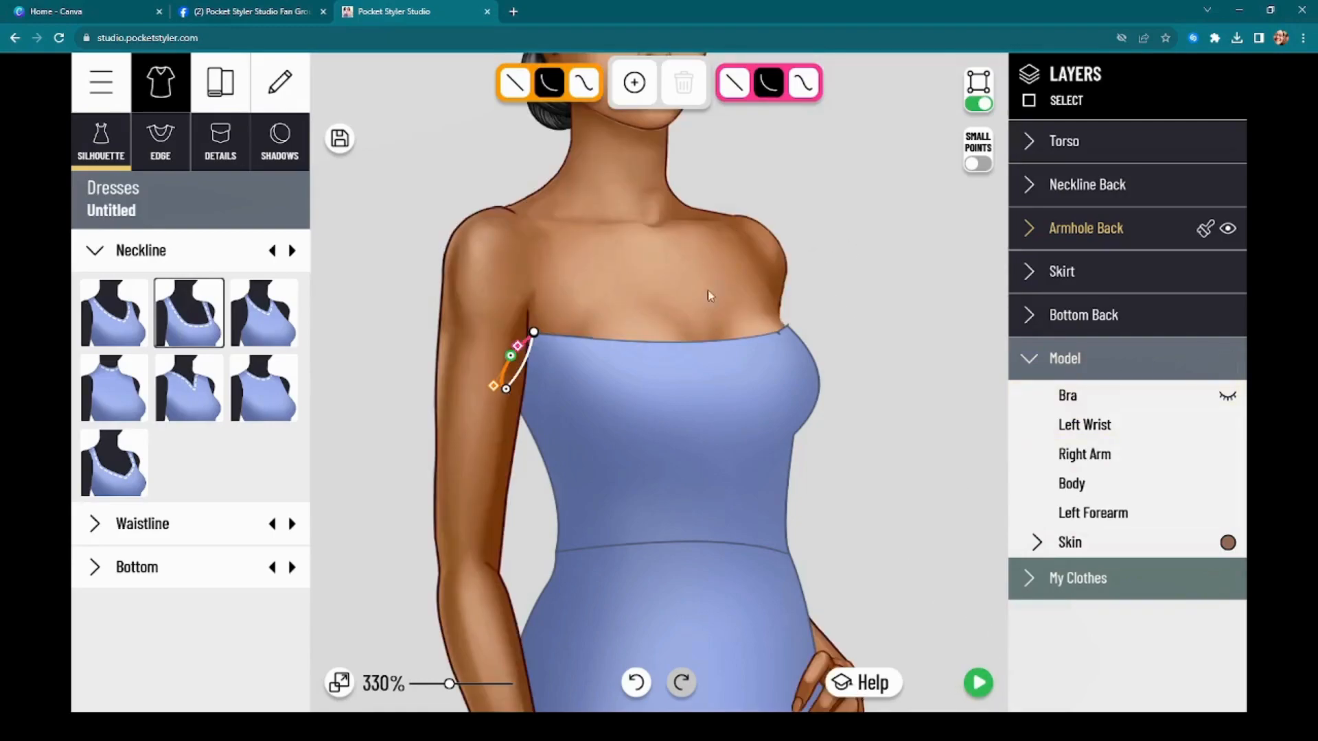
pyautogui.click(978, 683)
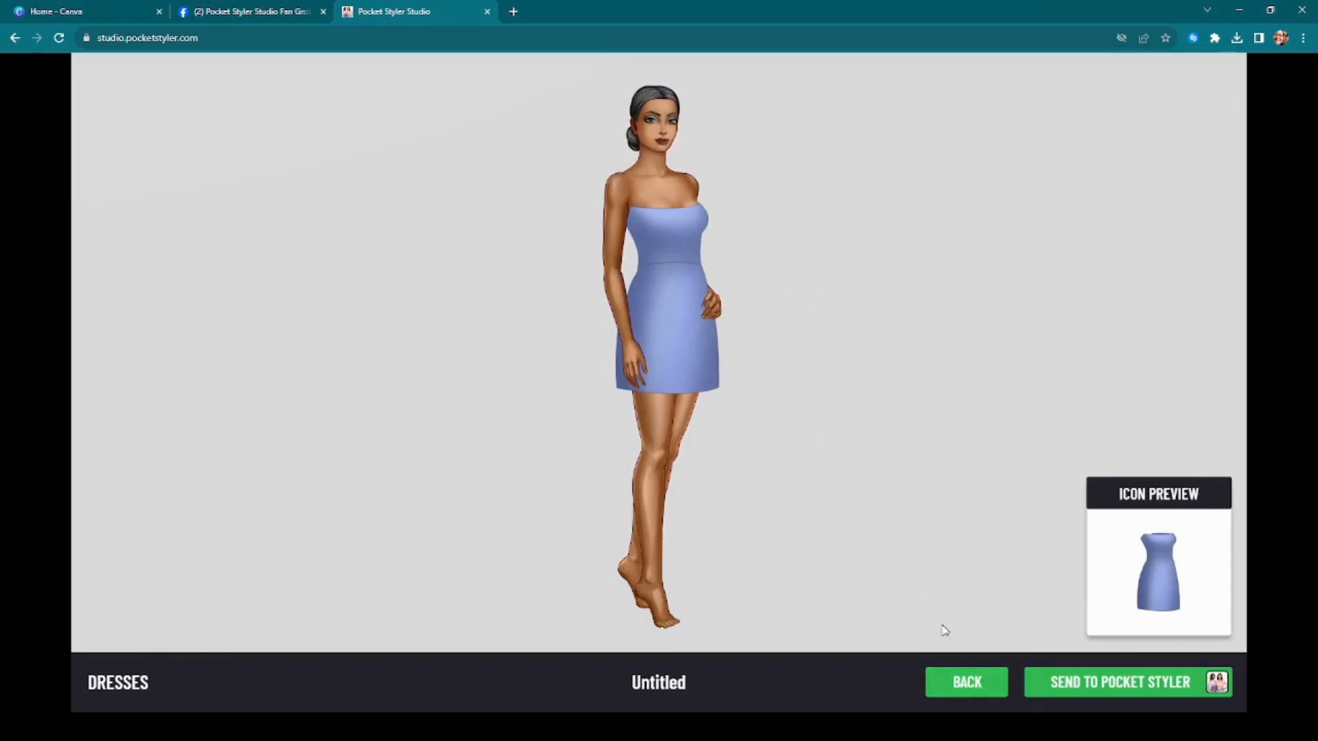
pyautogui.click(967, 682)
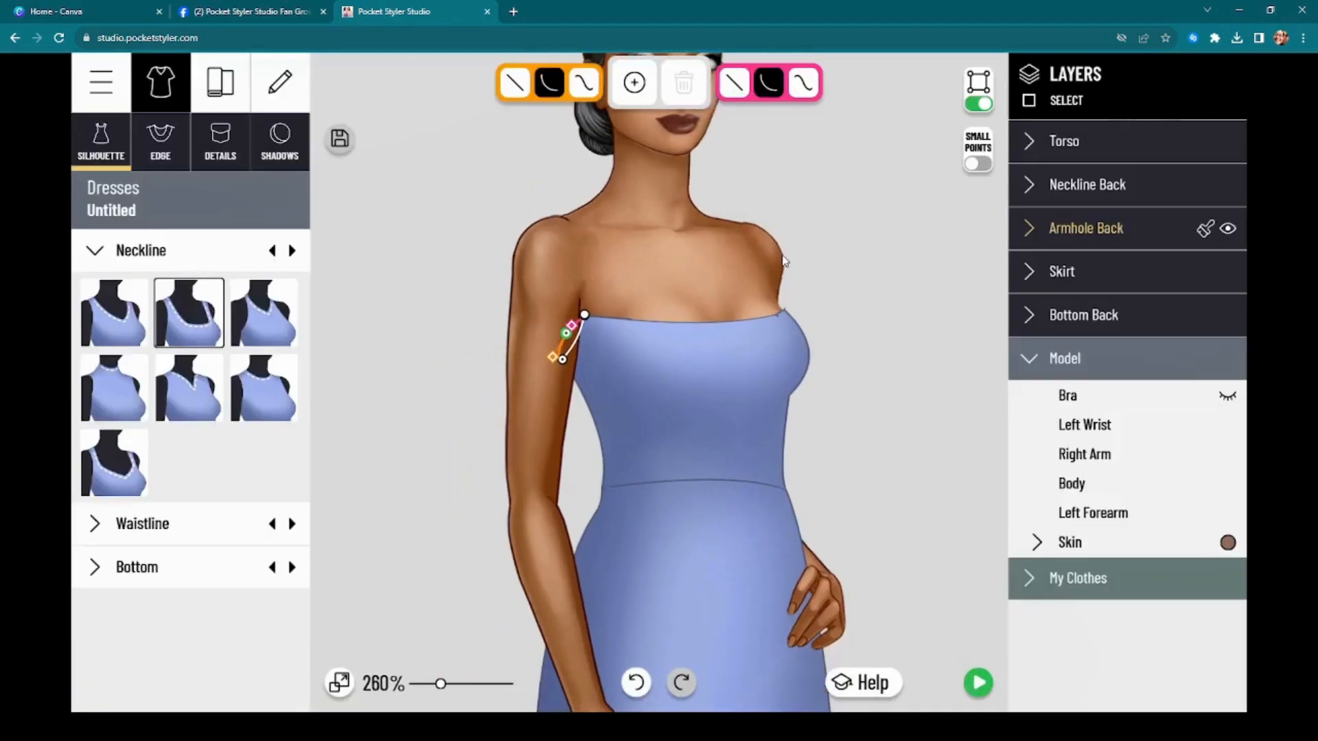
# Select the Skirt and open the Bottom shape options in place of the Neckline ones
pyautogui.moveTo(827, 478); pyautogui.dragTo(833, 259)
pyautogui.scroll(3, 843, 309)
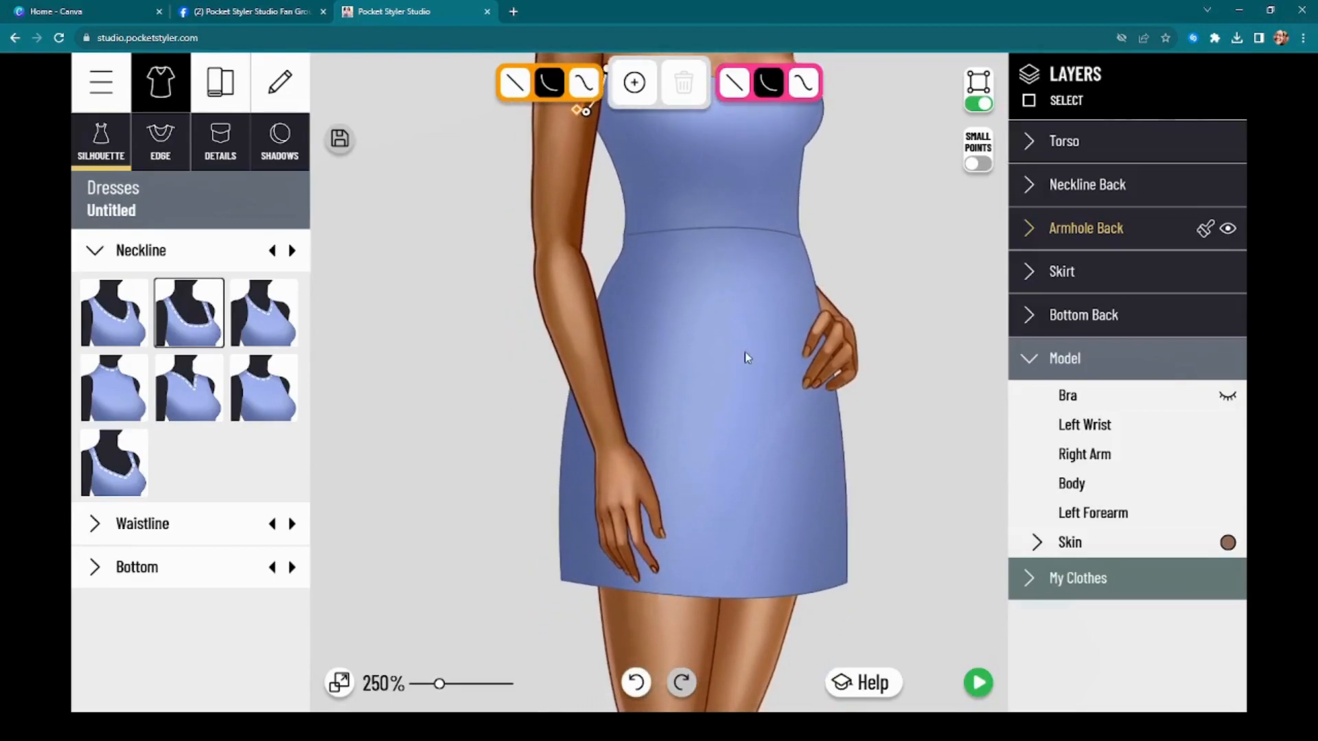
pyautogui.click(745, 422)
pyautogui.scroll(-4, 834, 415)
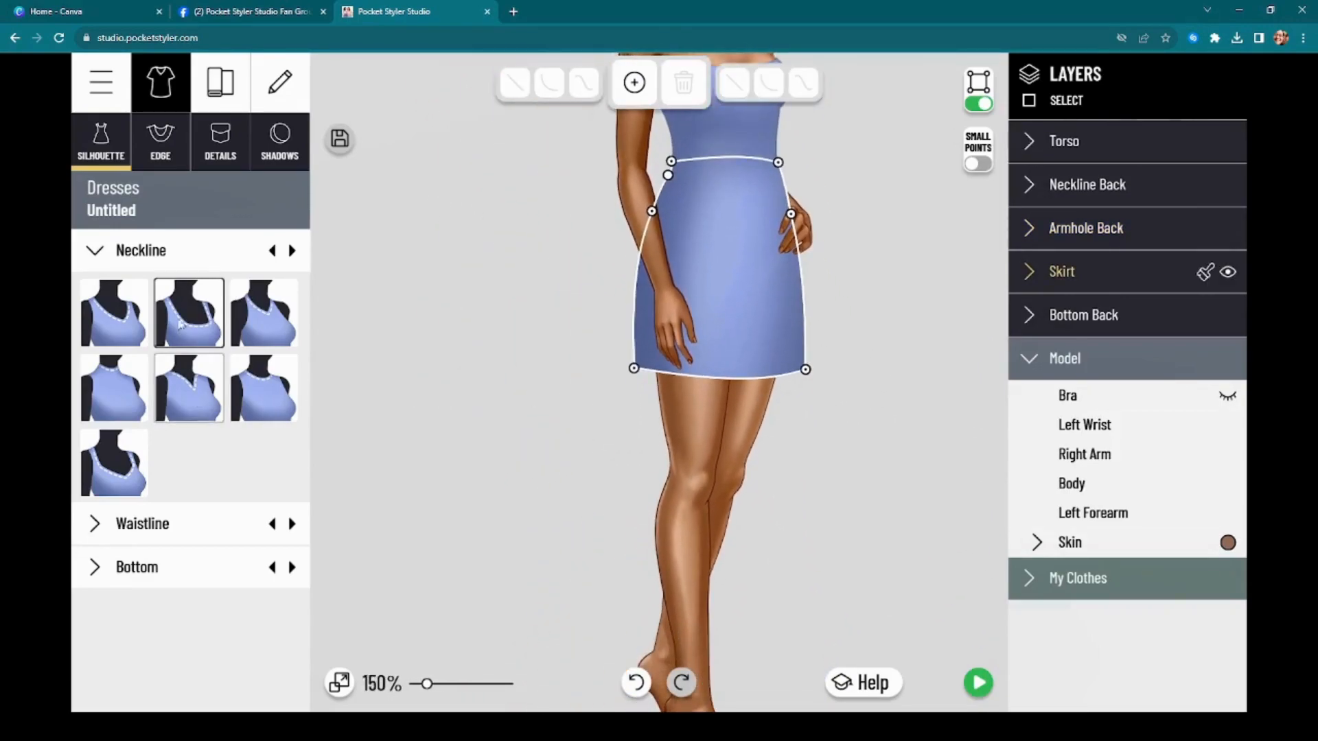
pyautogui.click(152, 252)
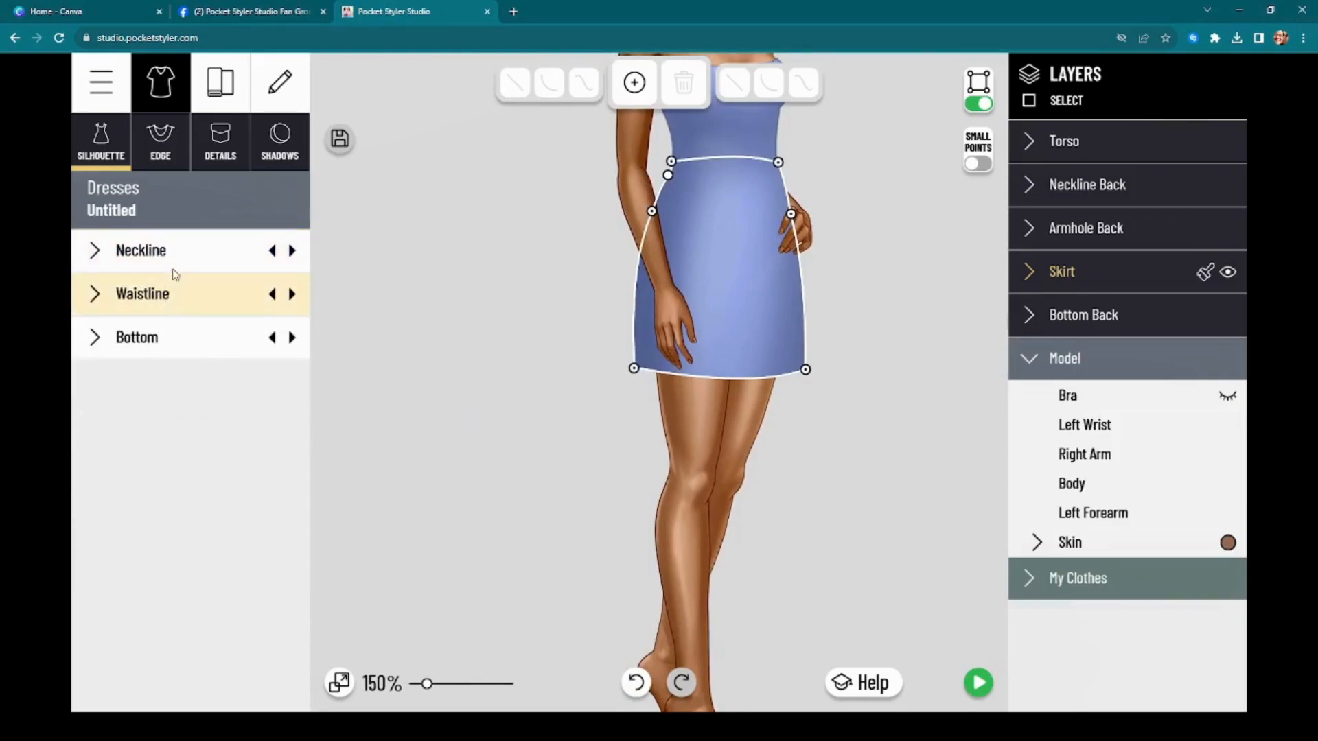
pyautogui.click(170, 338)
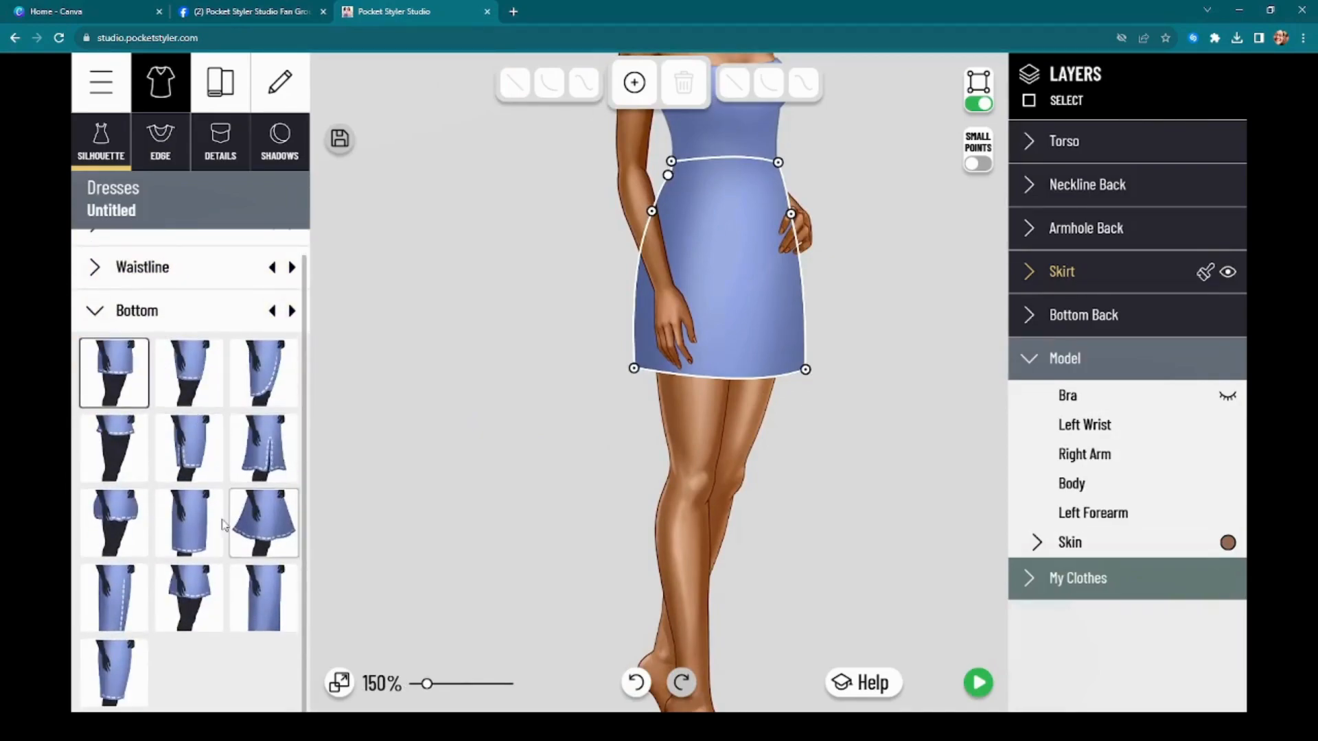
# Try several skirt bottoms on the dress and apply the flared knee-length one with a front slit
pyautogui.click(191, 392)
pyautogui.click(193, 472)
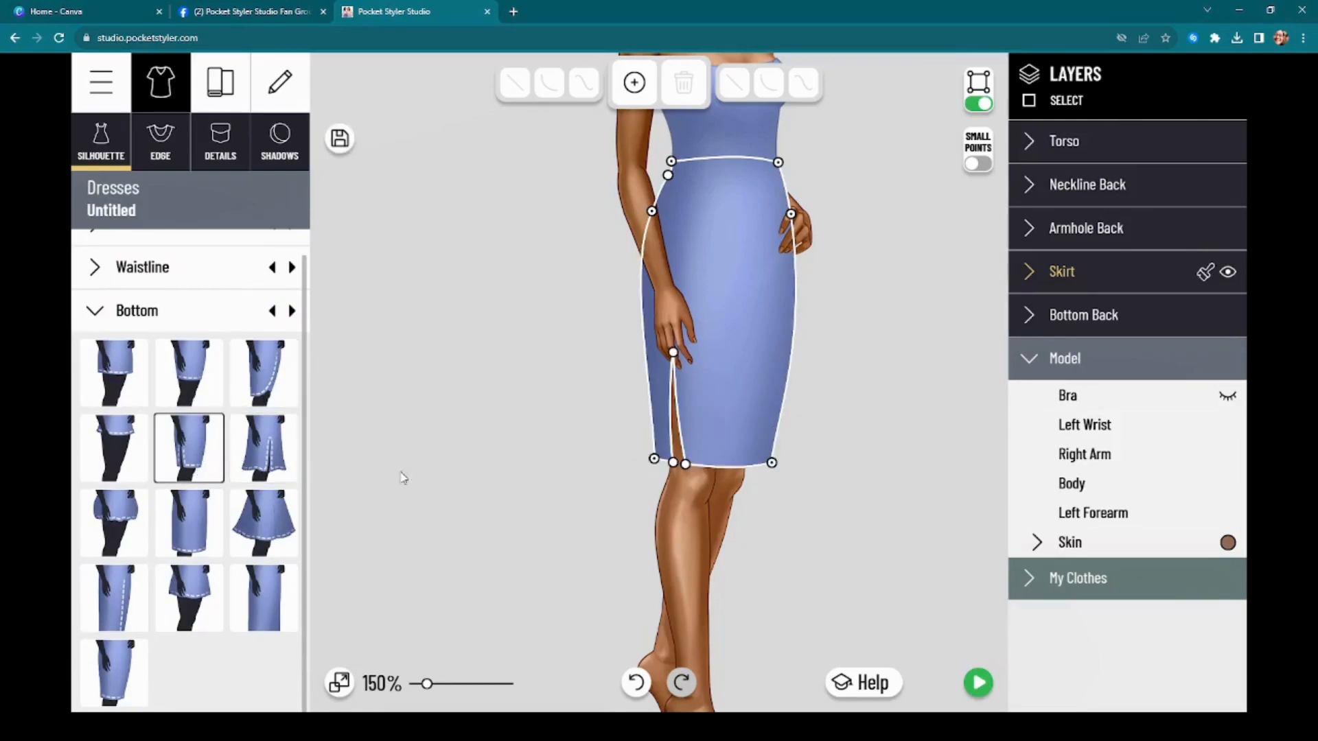
pyautogui.click(274, 468)
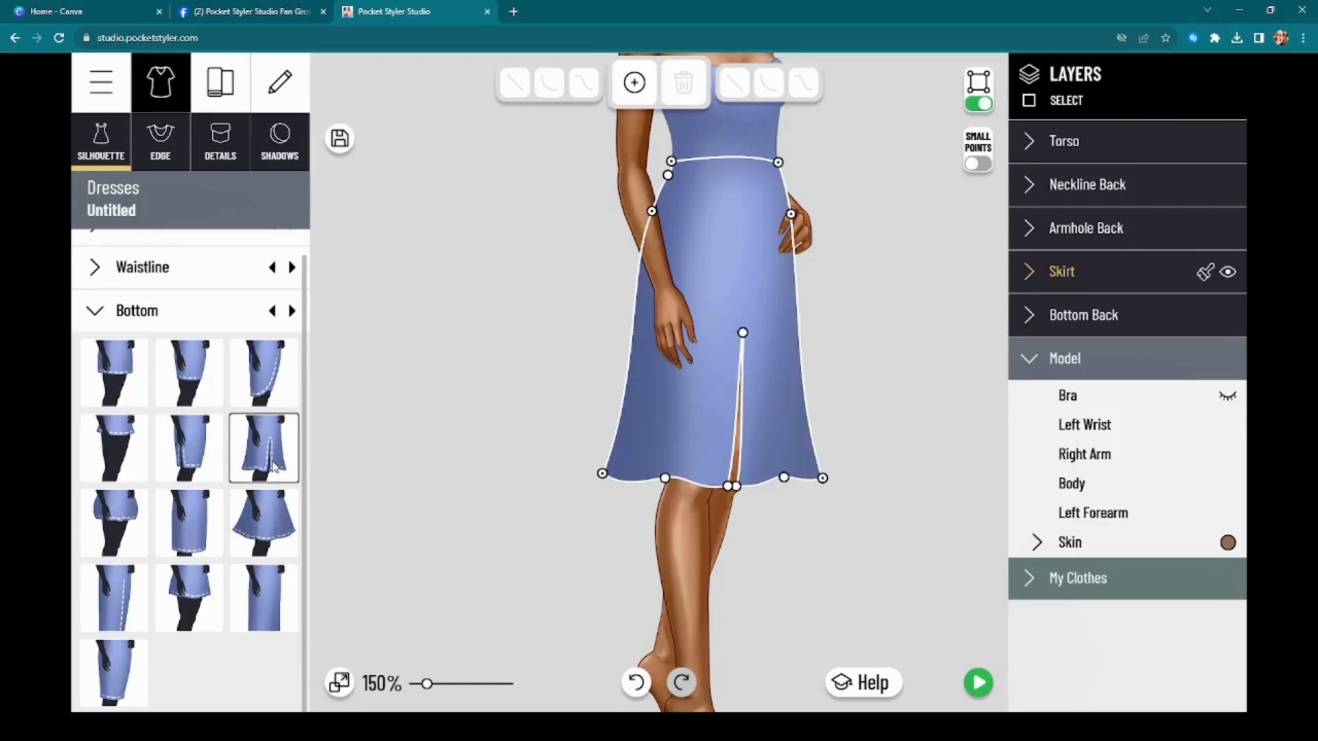
pyautogui.click(118, 537)
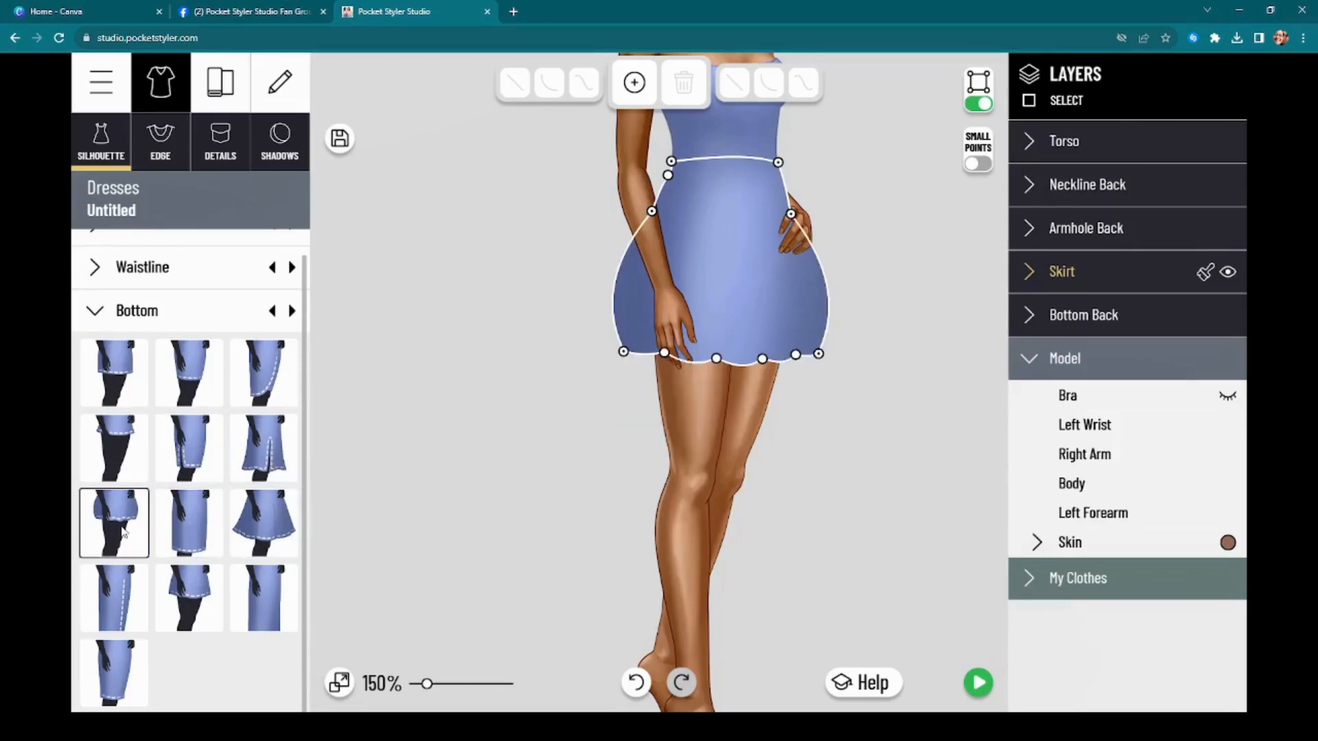
pyautogui.click(101, 602)
pyautogui.click(183, 599)
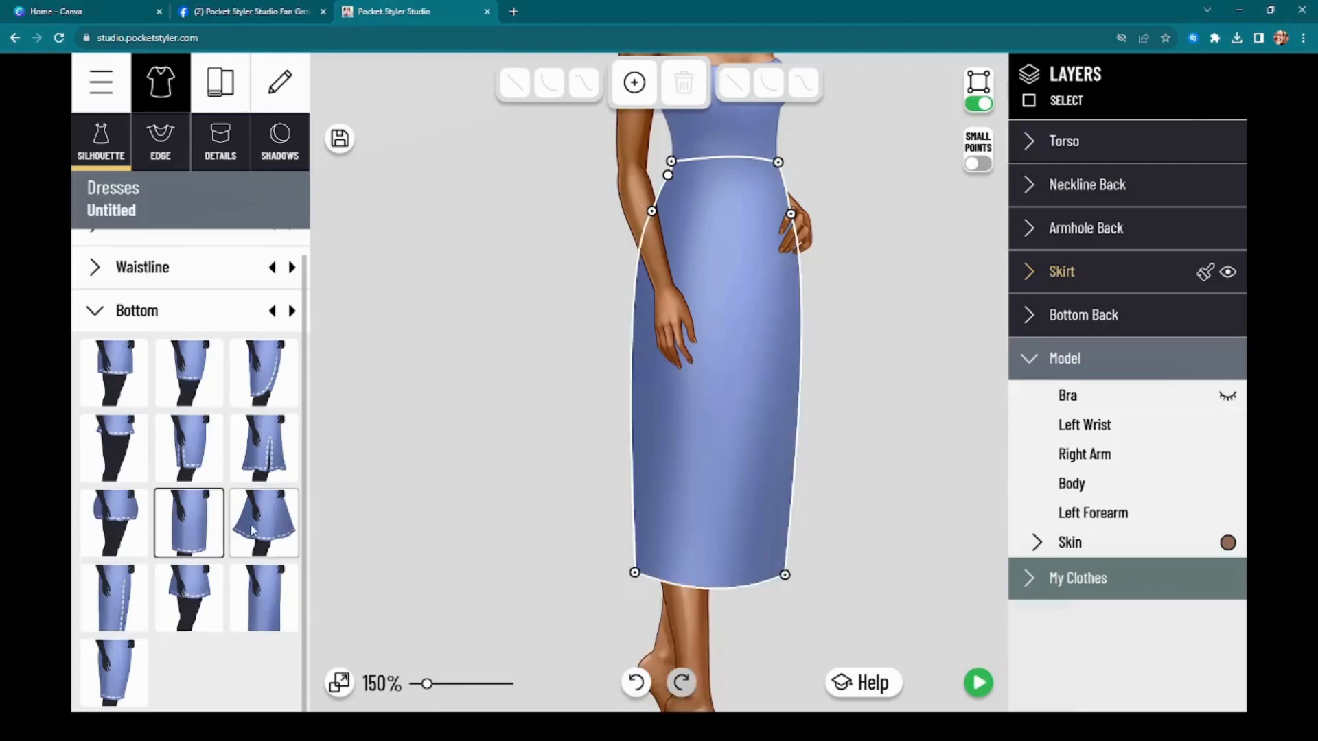
pyautogui.click(265, 532)
pyautogui.click(271, 450)
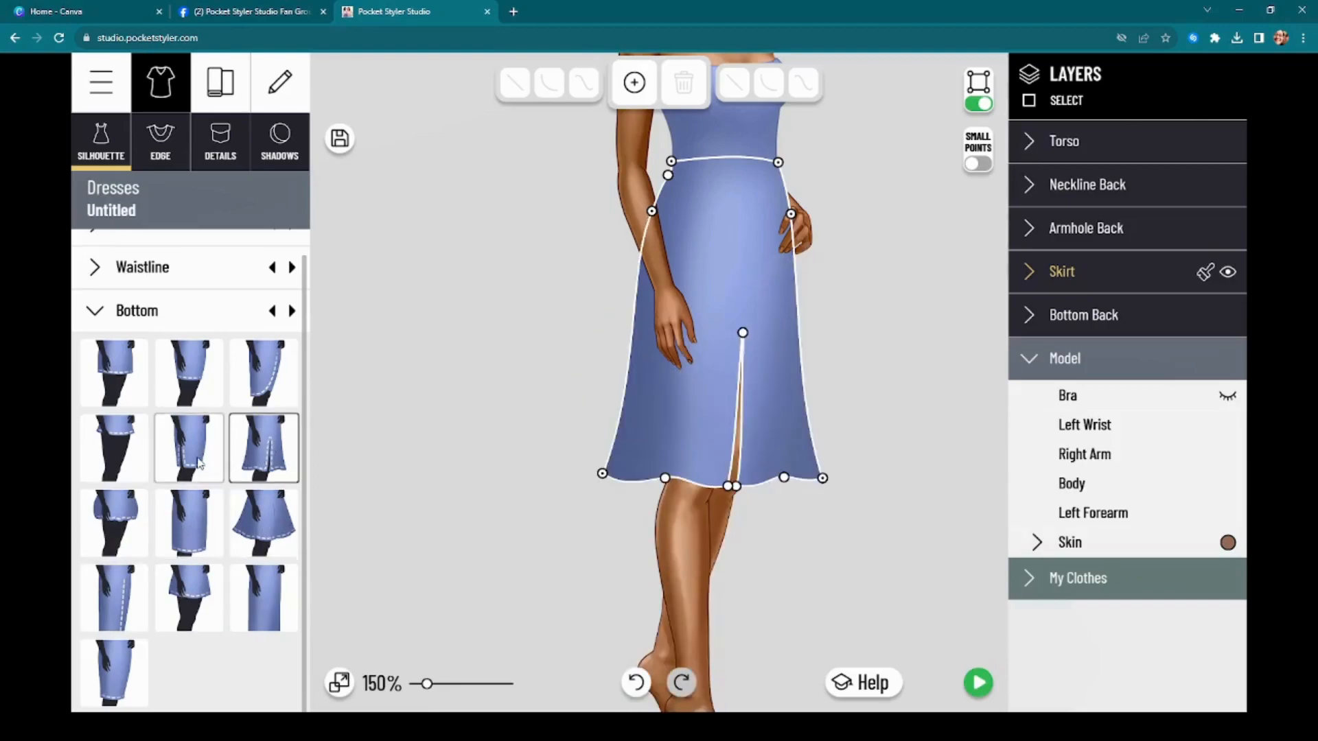
# Move the top point of the skirt's front slit slightly upward, and delete that point
pyautogui.scroll(5, 698, 432)
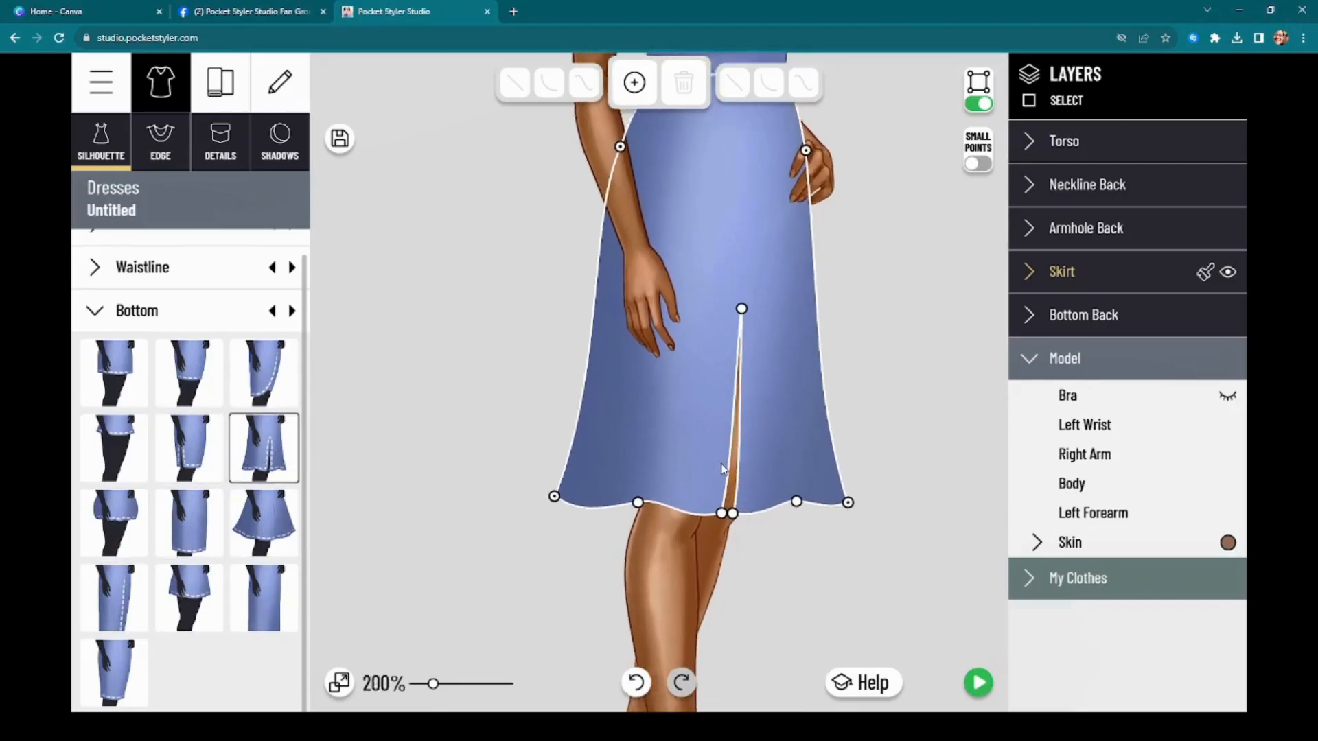
pyautogui.scroll(3, 714, 382)
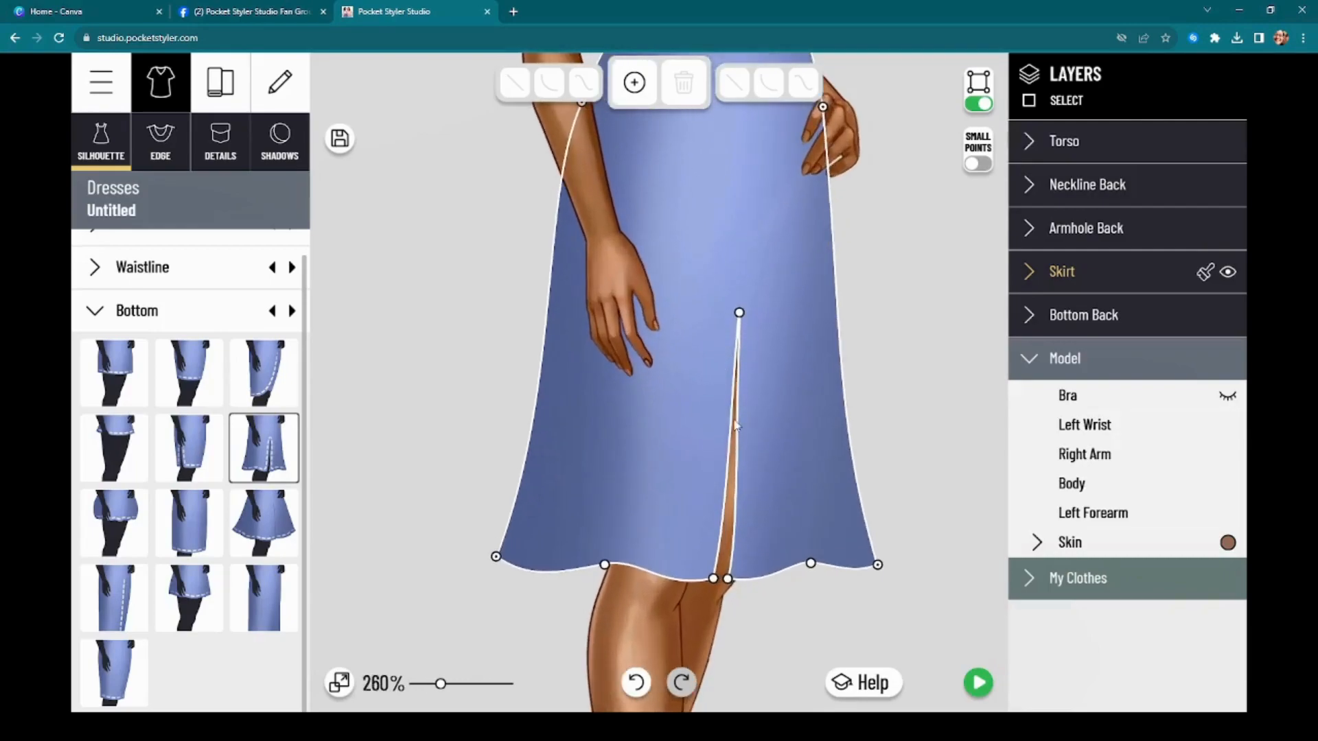
pyautogui.moveTo(740, 314); pyautogui.dragTo(752, 282)
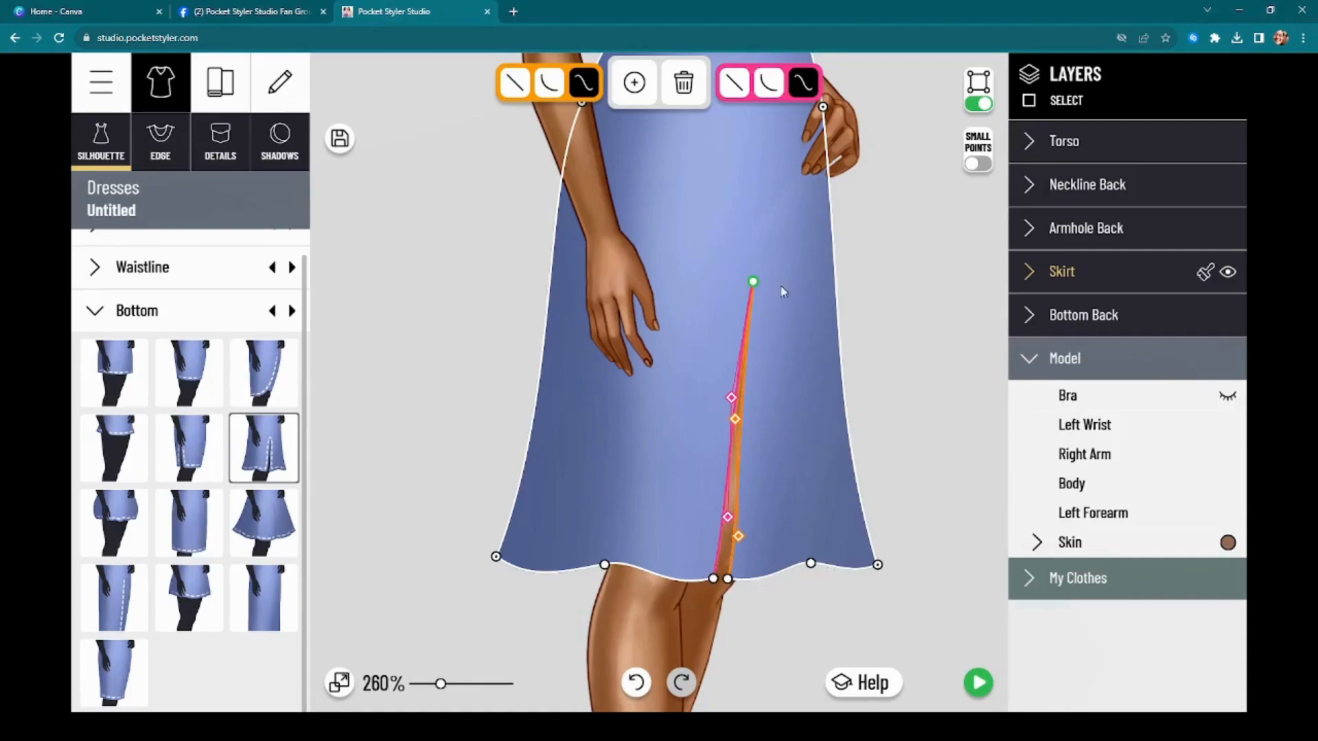
pyautogui.click(919, 393)
pyautogui.click(753, 281)
pyautogui.click(683, 86)
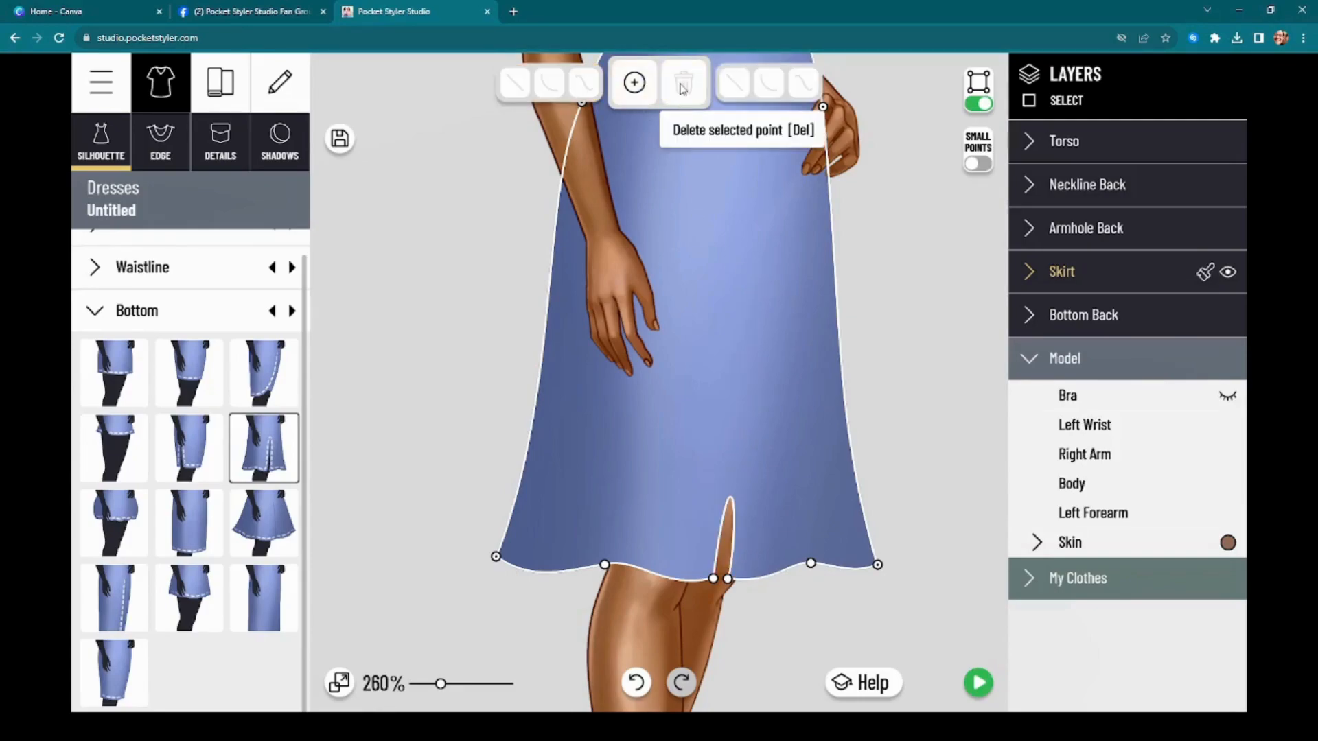
# Close the remaining slit by pulling the curve handles between its two hem points down onto the hem line
pyautogui.scroll(2, 800, 652)
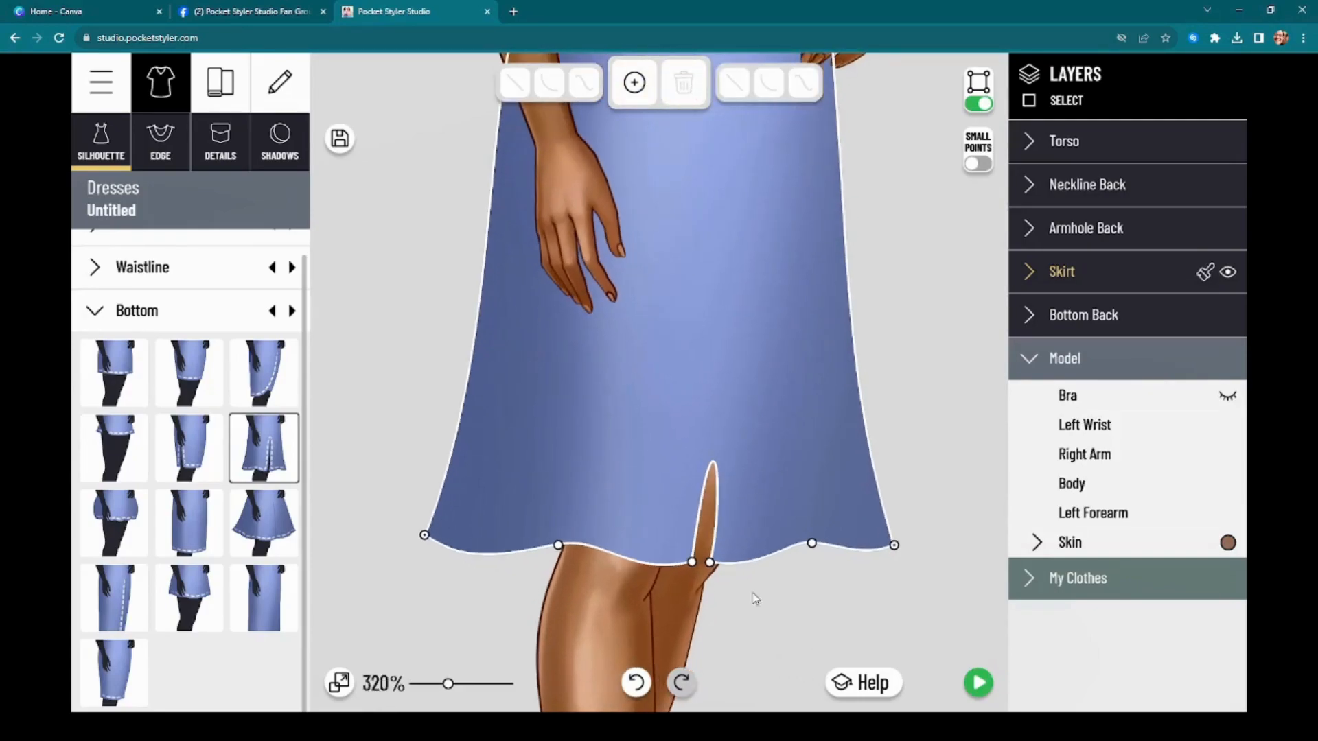
pyautogui.click(692, 562)
pyautogui.moveTo(717, 444)
pyautogui.mouseDown()
pyautogui.moveTo(720, 455)
pyautogui.moveTo(721, 440)
pyautogui.mouseUp()
pyautogui.moveTo(724, 363); pyautogui.dragTo(700, 558)
pyautogui.moveTo(726, 506); pyautogui.dragTo(710, 552)
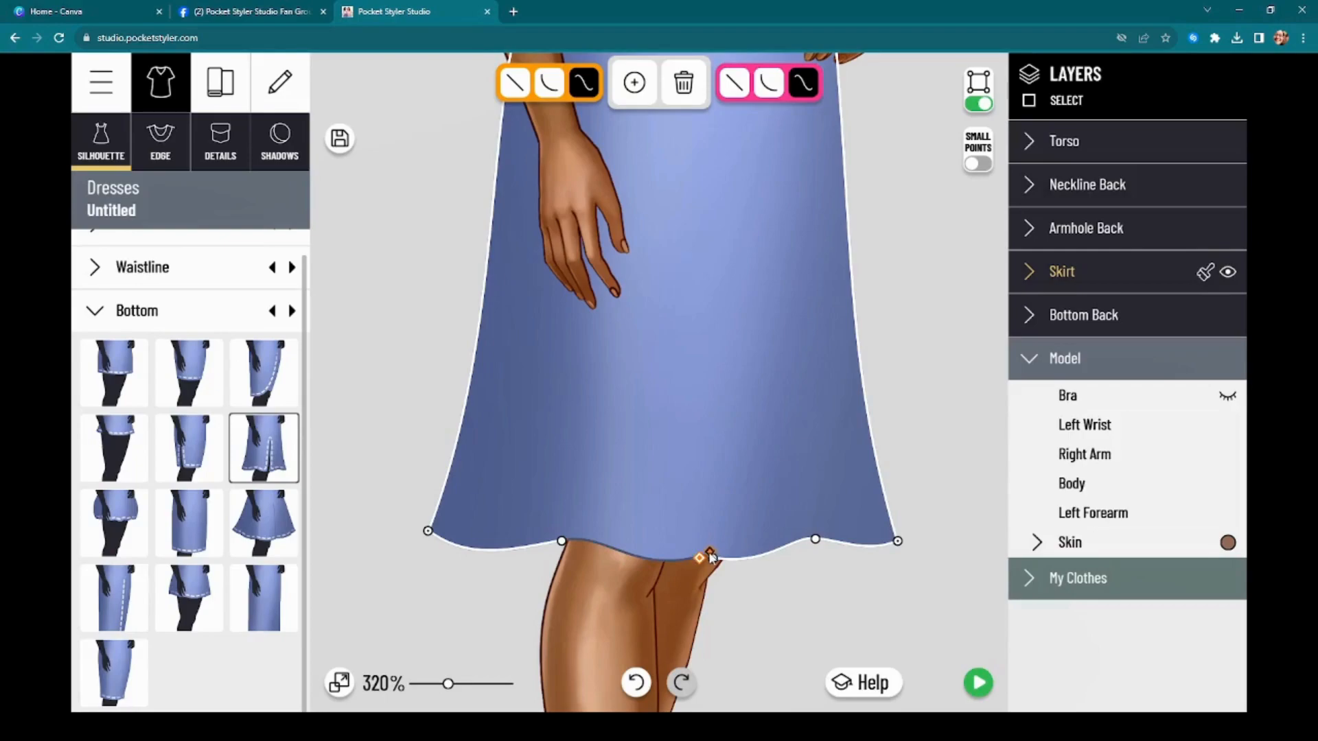
pyautogui.click(810, 596)
# Add two neighbouring hem points between the closed slit and the bent-arm side, and pull the curve between them upward into a narrow slit
pyautogui.moveTo(897, 300); pyautogui.dragTo(814, 486)
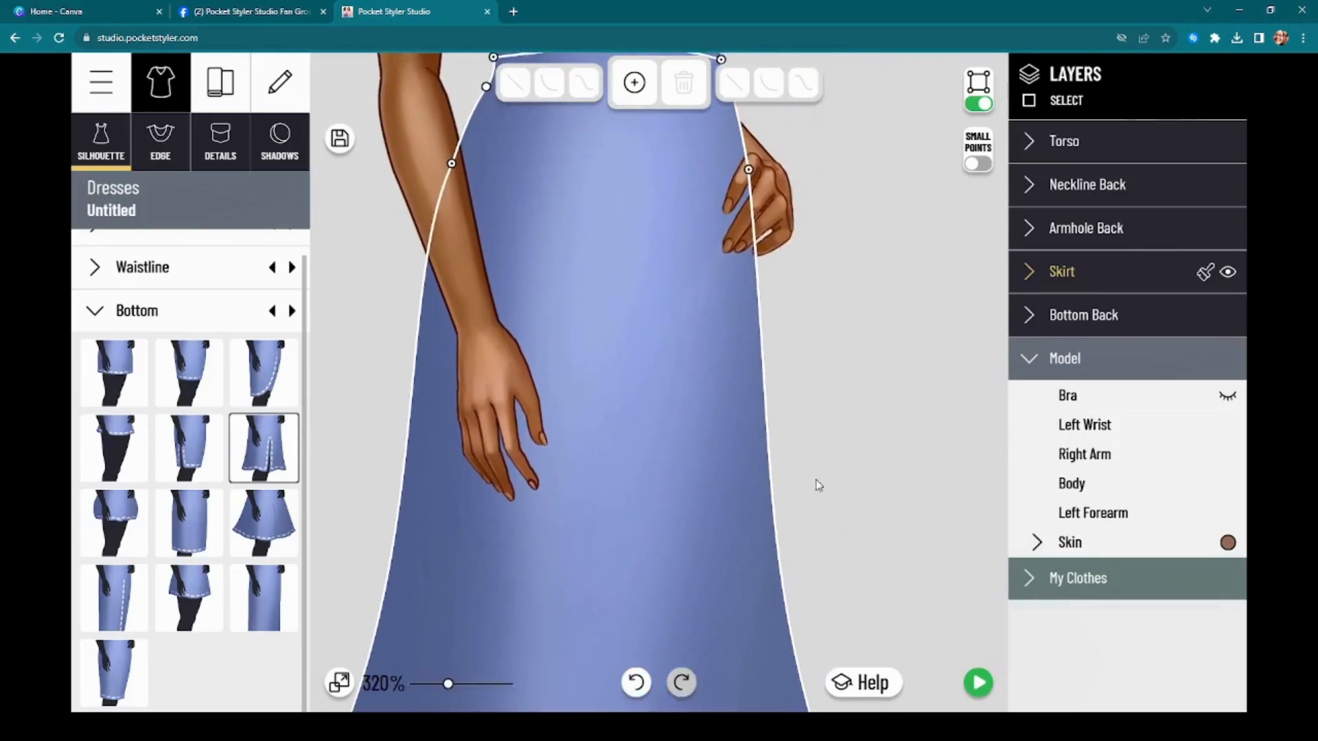
pyautogui.scroll(-4, 873, 429)
pyautogui.moveTo(874, 430); pyautogui.dragTo(858, 383)
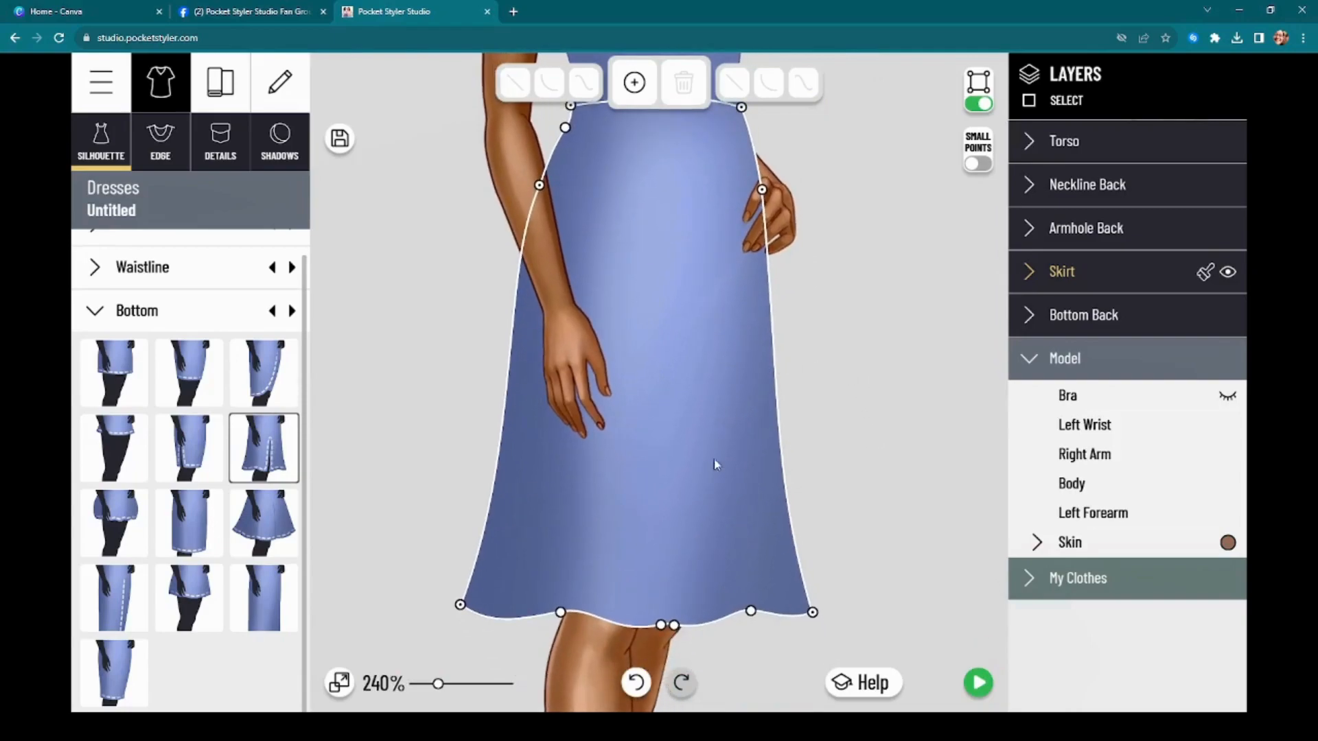
pyautogui.click(633, 82)
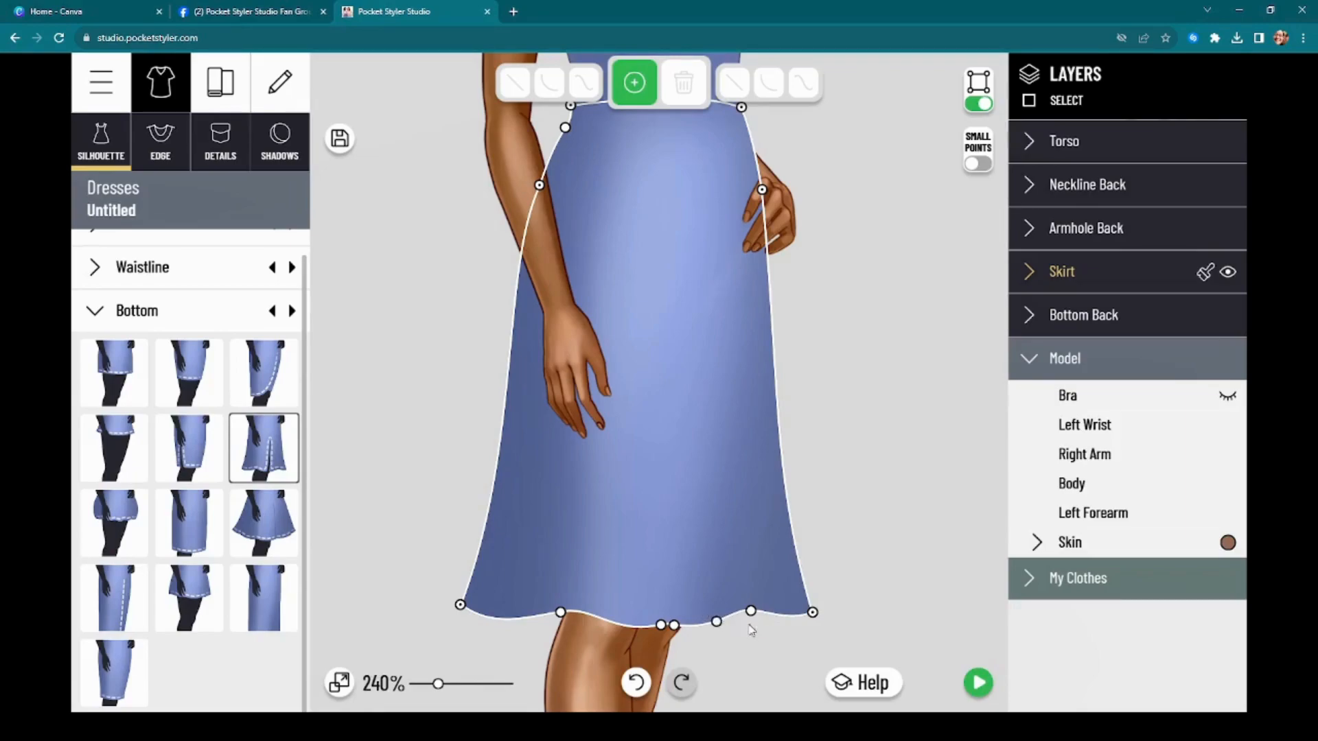
pyautogui.scroll(5, 717, 621)
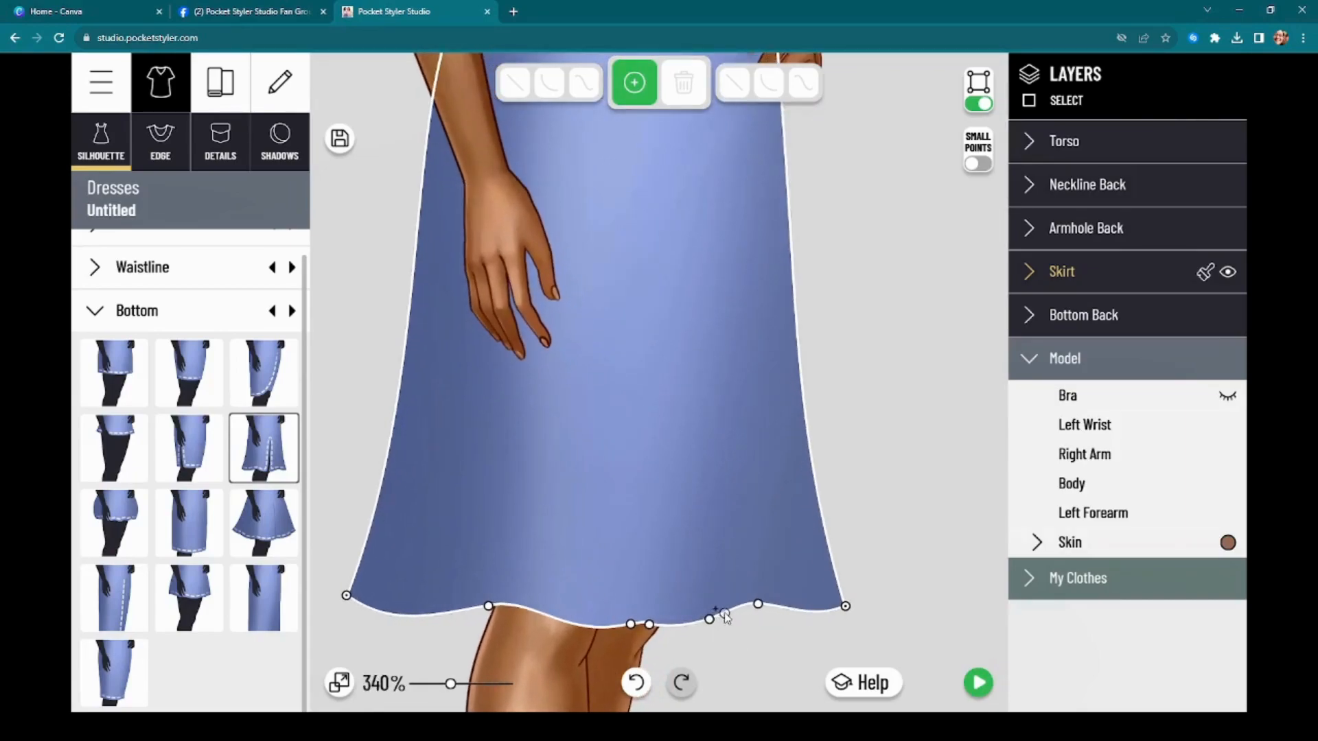
pyautogui.click(711, 622)
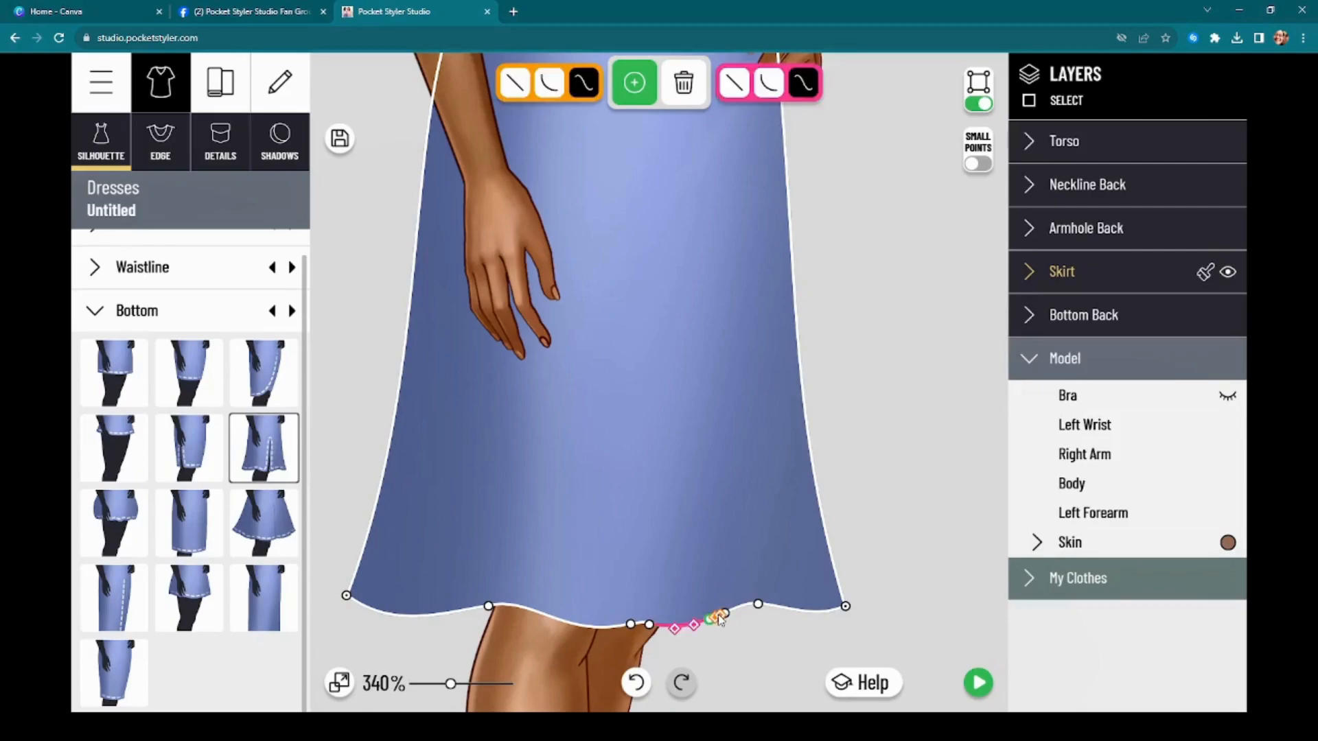
pyautogui.moveTo(720, 620); pyautogui.dragTo(696, 147)
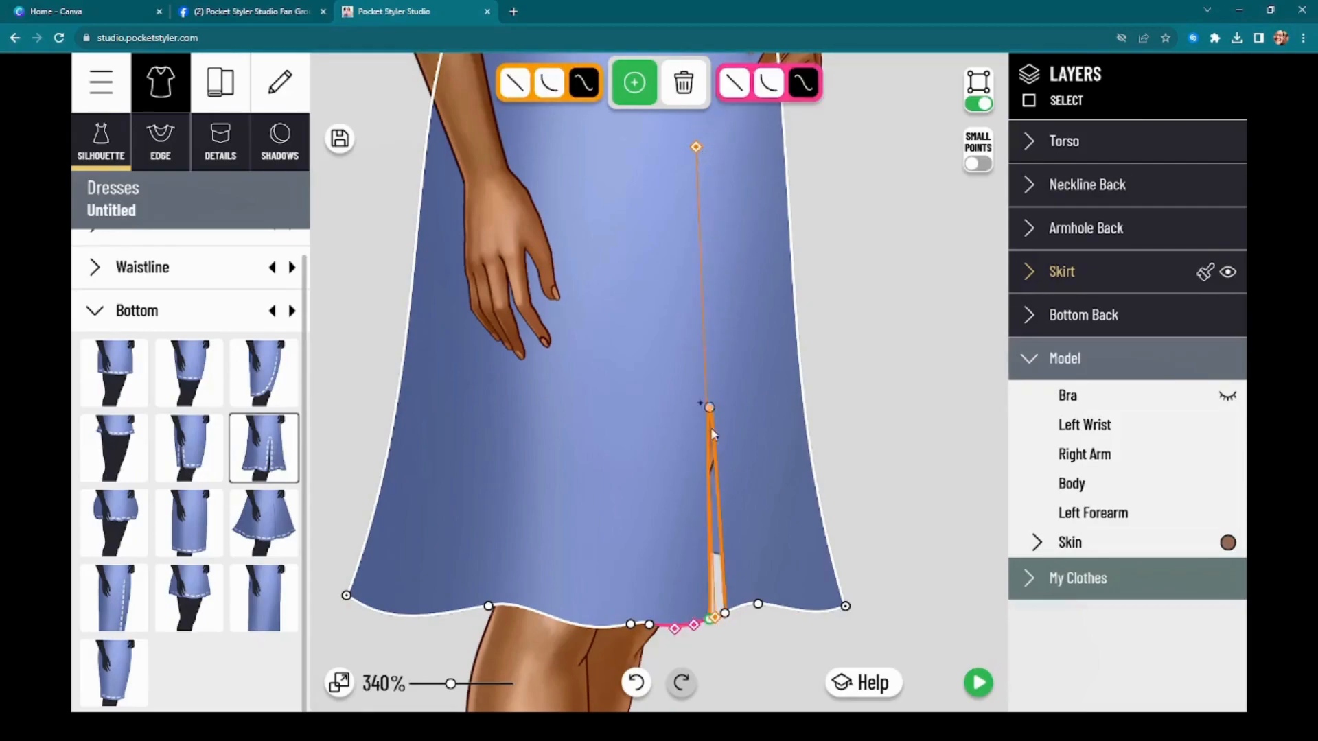
pyautogui.scroll(-2, 905, 377)
pyautogui.click(907, 374)
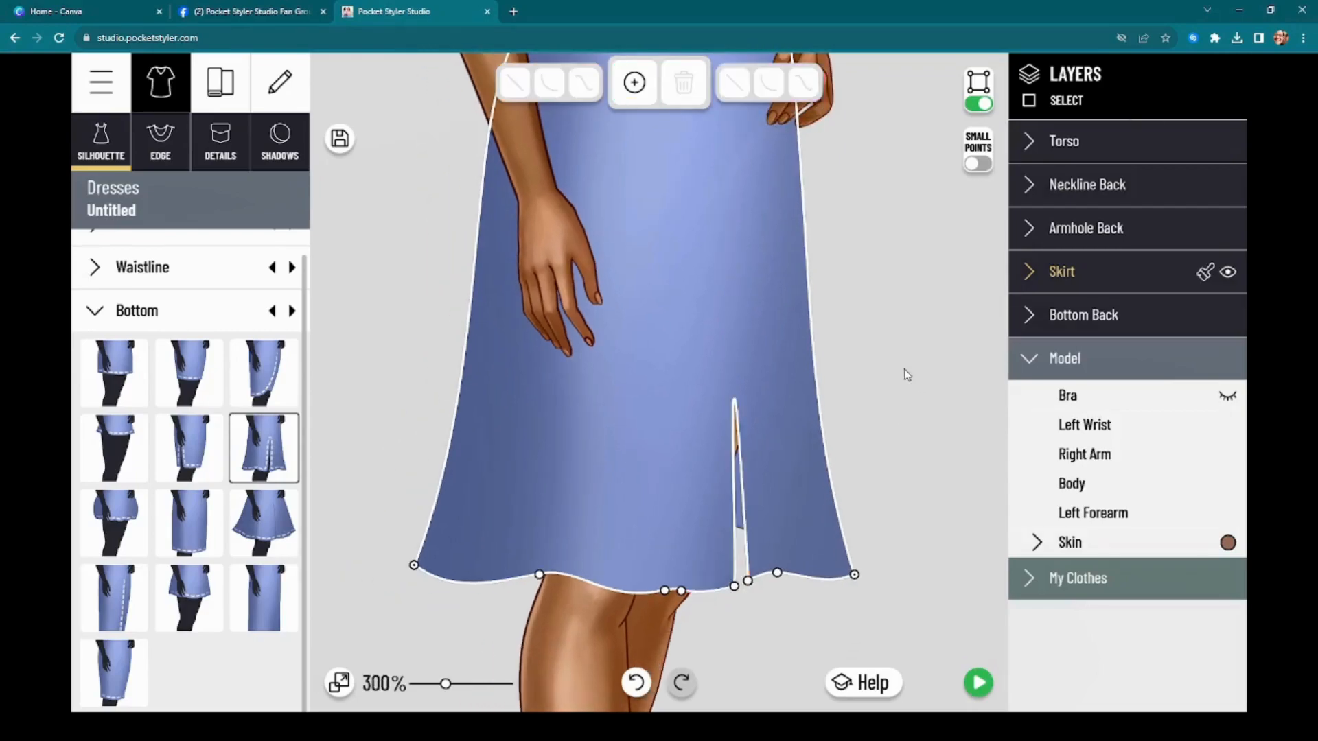
# Pull the slit's curve slightly higher, add a point at its peak, and move that point up to lengthen the slit
pyautogui.click(735, 588)
pyautogui.moveTo(724, 170); pyautogui.dragTo(717, 133)
pyautogui.click(634, 83)
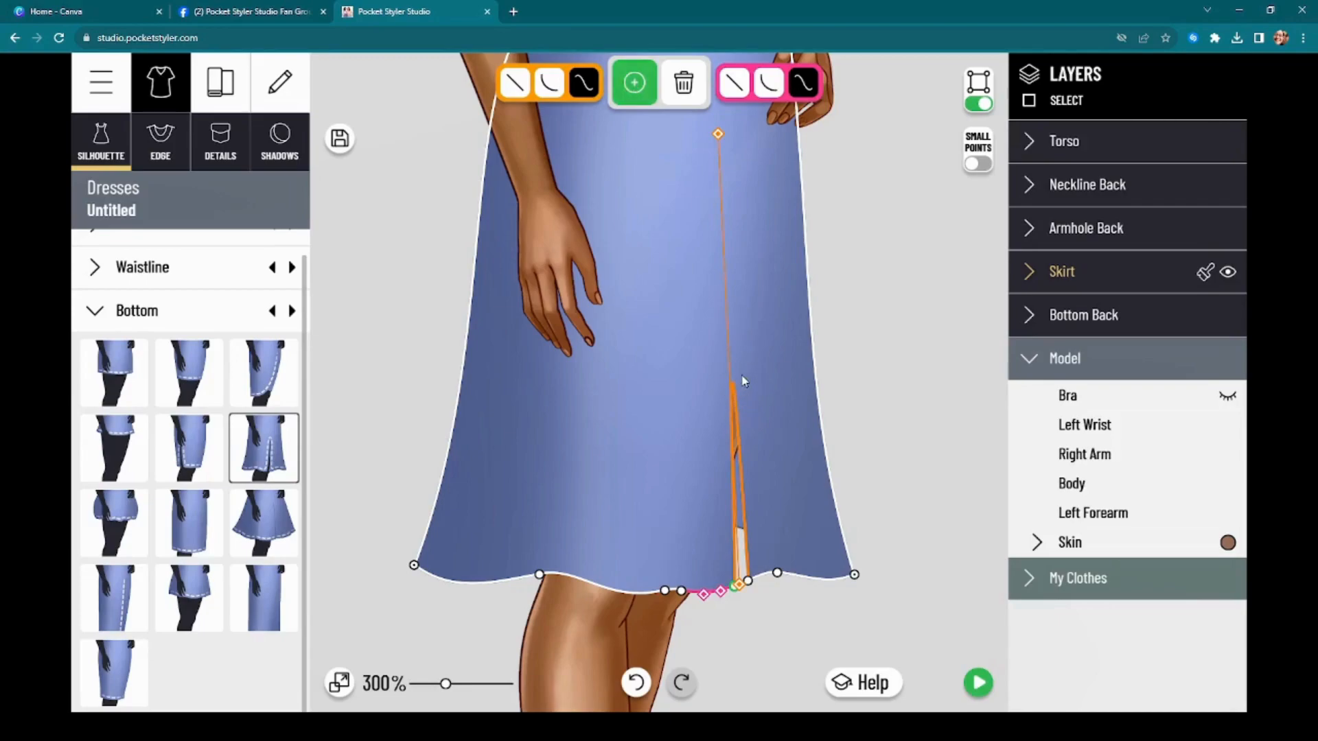
pyautogui.scroll(4, 743, 381)
pyautogui.moveTo(731, 389); pyautogui.dragTo(748, 191)
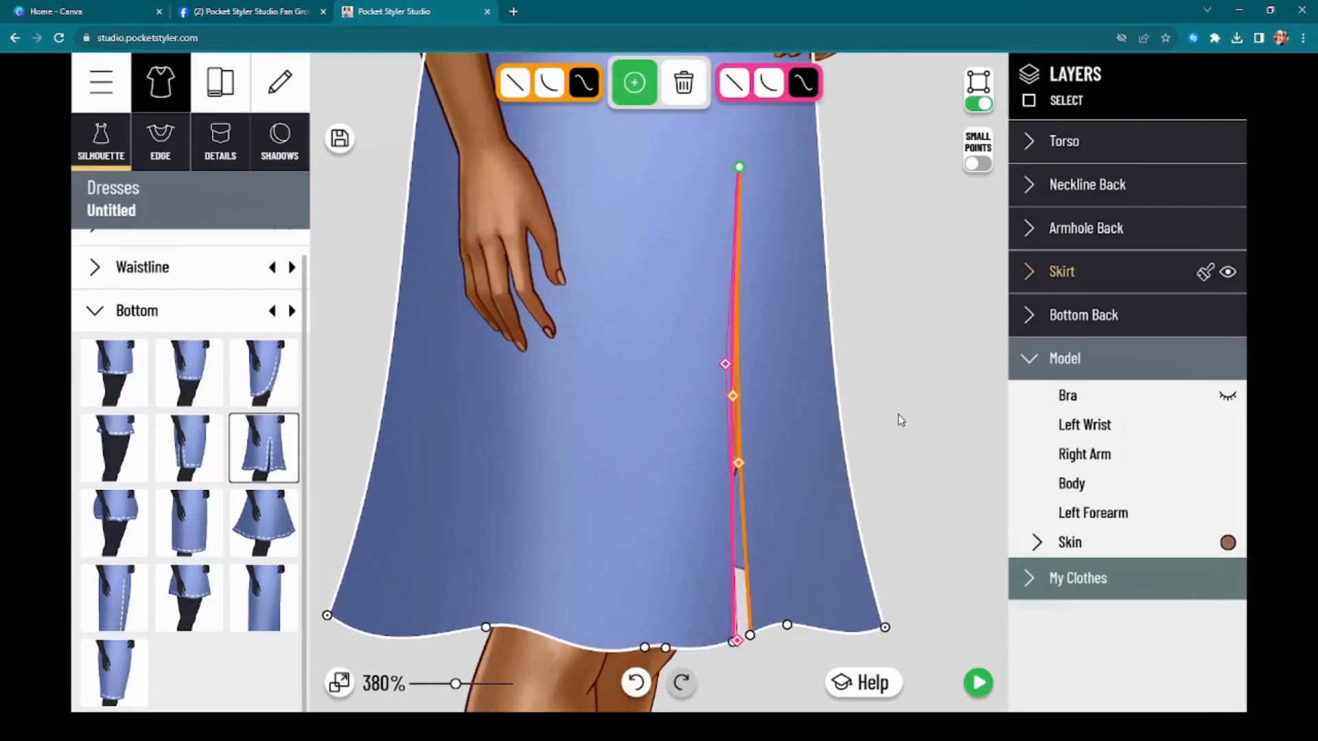
pyautogui.scroll(-3, 906, 412)
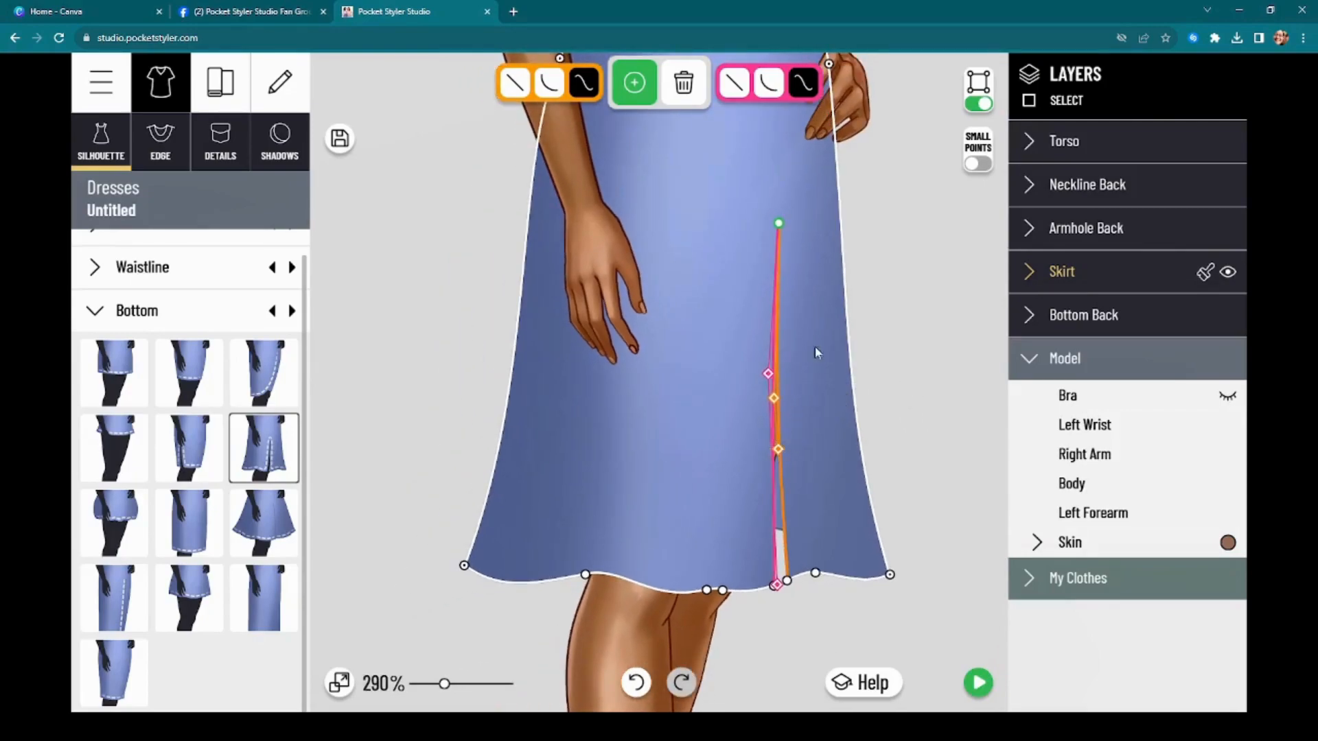
# Adjust the curve handles on both sides of the skirt slit to widen its opening, and deselect the point
pyautogui.scroll(4, 871, 332)
pyautogui.moveTo(754, 471); pyautogui.dragTo(777, 483)
pyautogui.moveTo(744, 421)
pyautogui.mouseDown()
pyautogui.moveTo(730, 429)
pyautogui.moveTo(751, 429)
pyautogui.mouseUp()
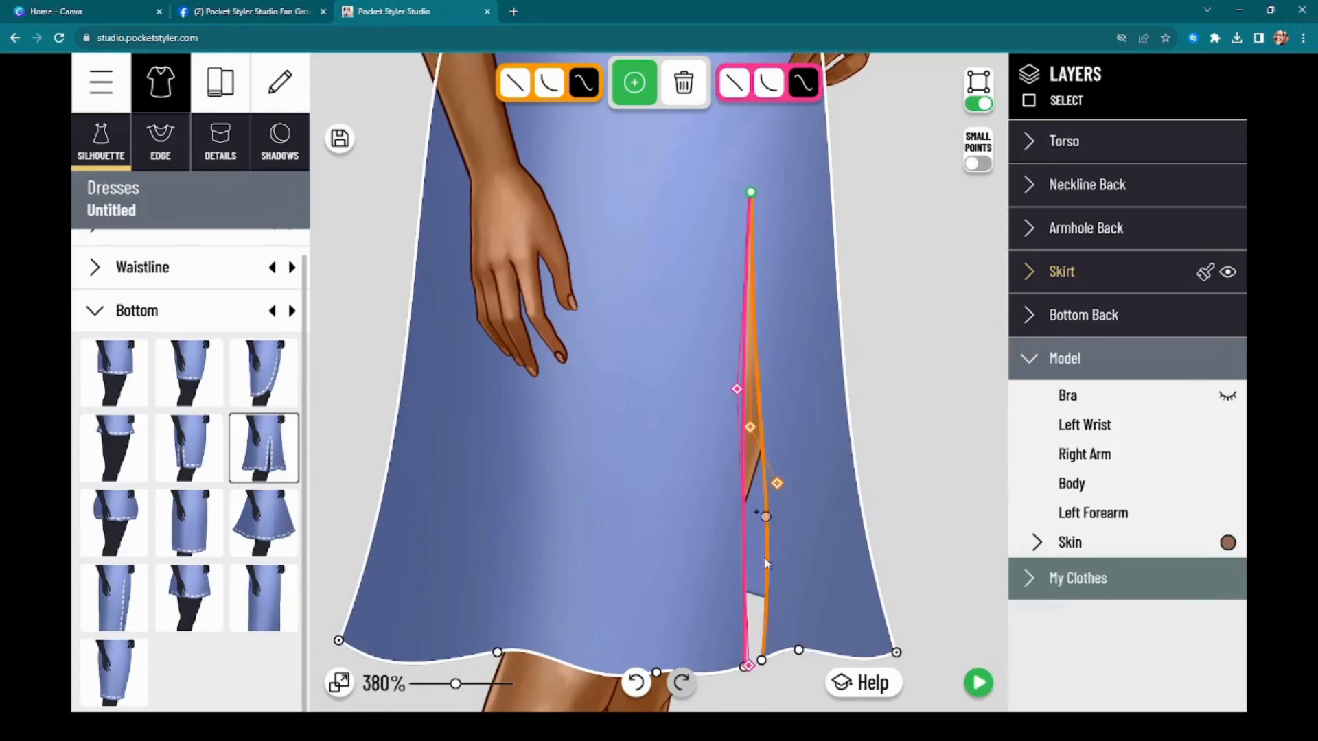
pyautogui.moveTo(748, 666); pyautogui.dragTo(716, 318)
pyautogui.moveTo(722, 405); pyautogui.dragTo(766, 502)
pyautogui.scroll(2, 762, 365)
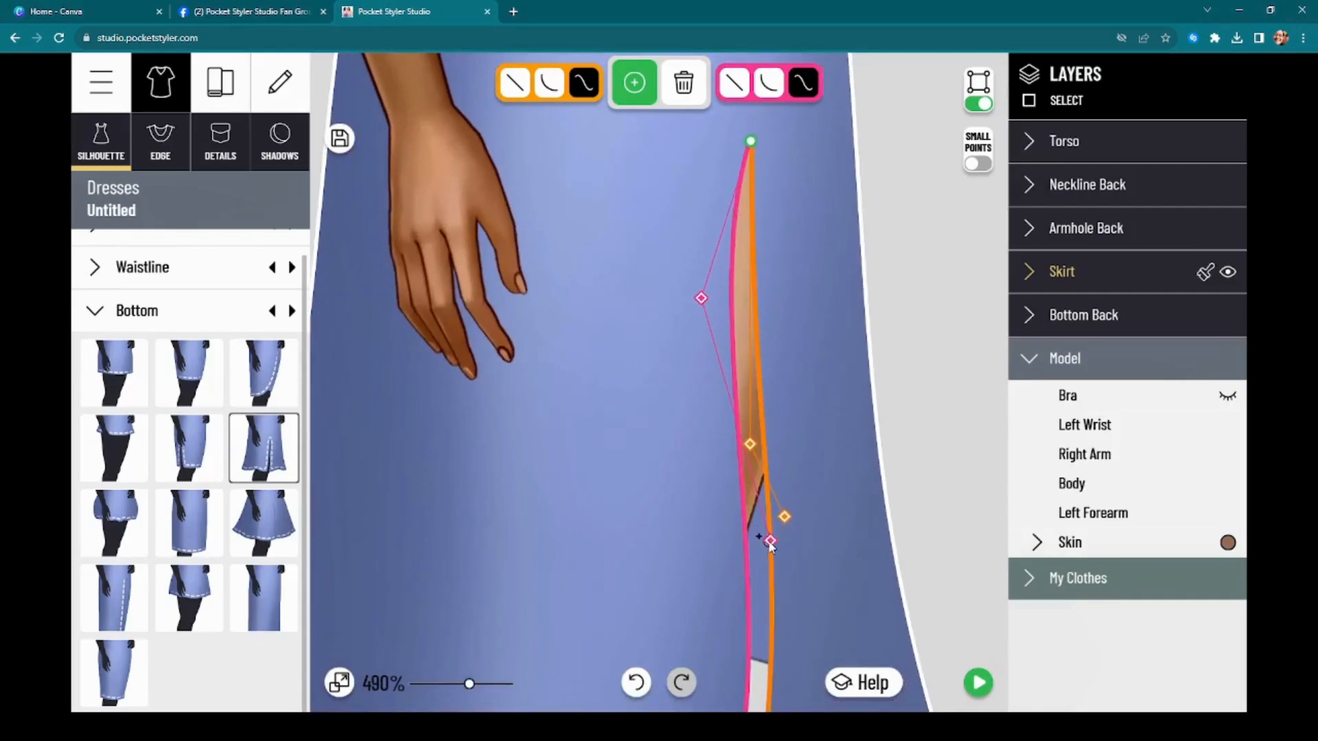
pyautogui.moveTo(752, 445); pyautogui.dragTo(761, 436)
pyautogui.scroll(-2, 883, 406)
pyautogui.scroll(-2, 895, 422)
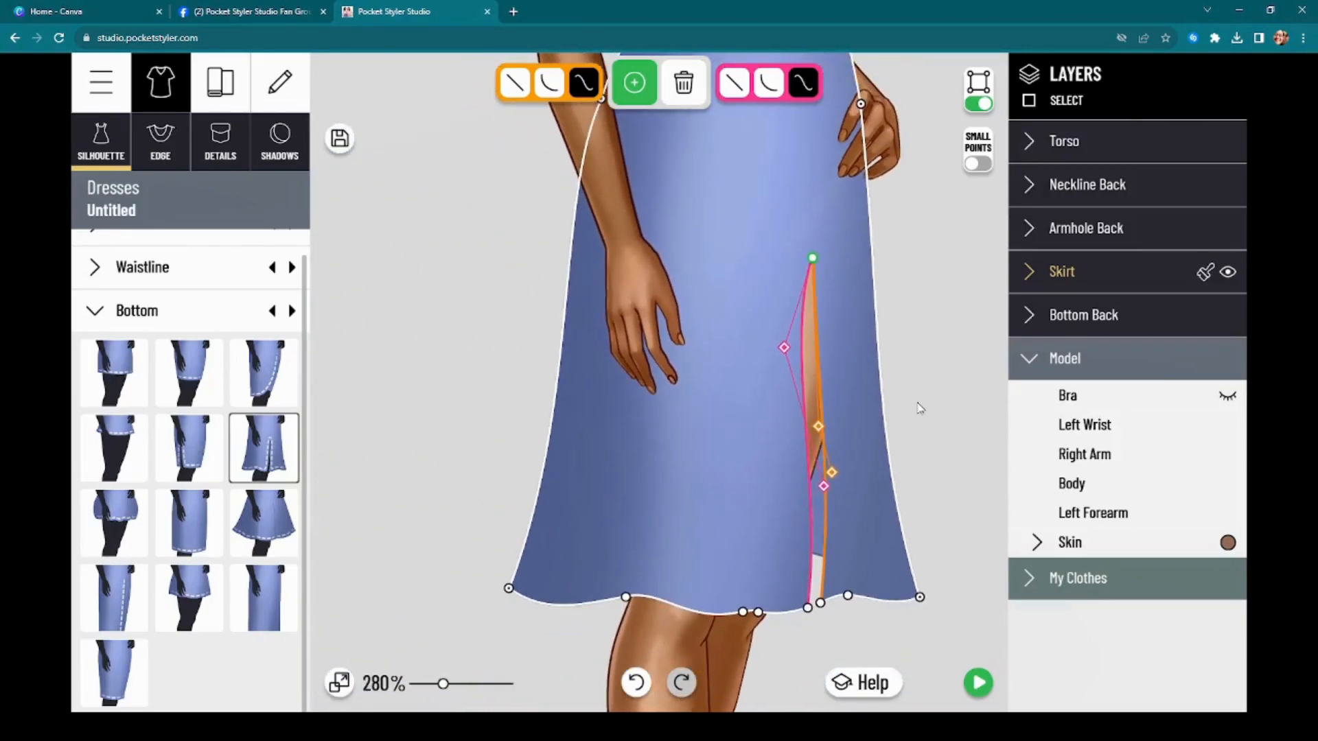
pyautogui.click(920, 408)
# Hide the skirt's editing points and lines
pyautogui.scroll(-1, 920, 408)
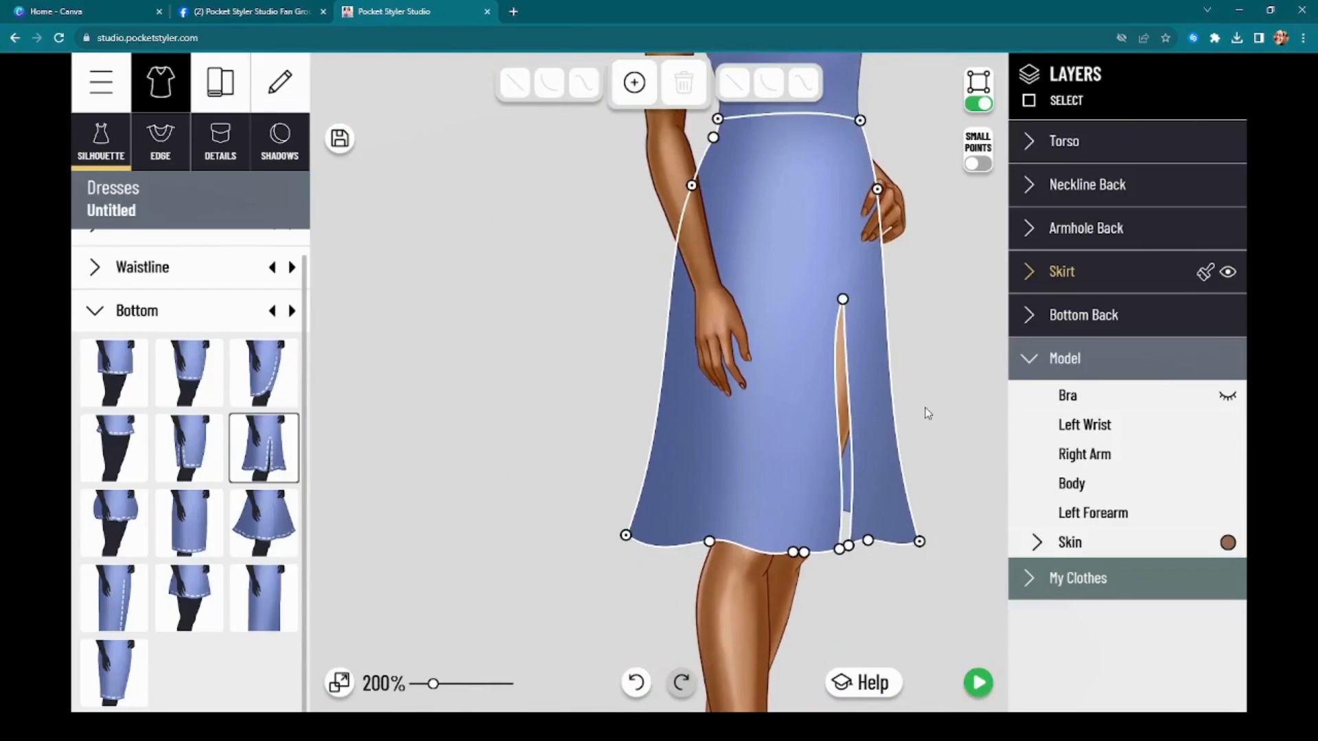
pyautogui.scroll(-2, 924, 415)
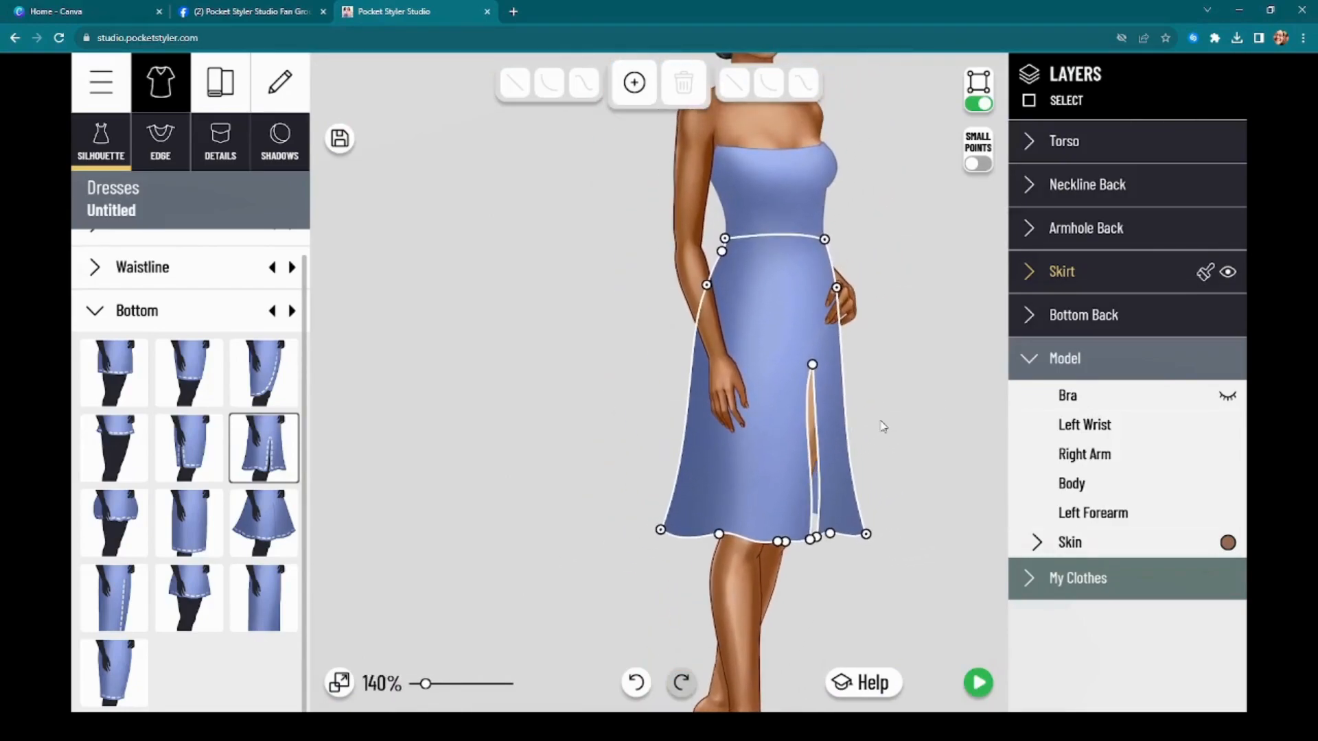
pyautogui.scroll(2, 879, 434)
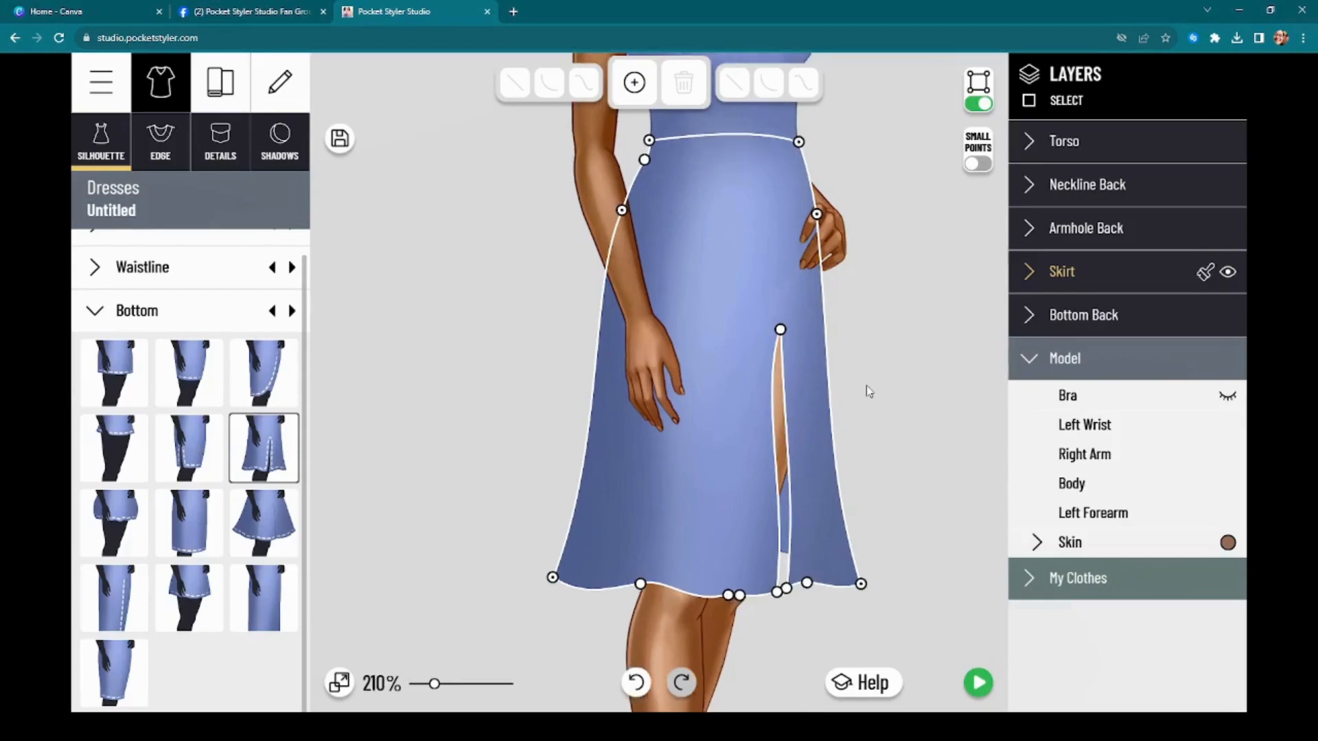
pyautogui.scroll(-1, 866, 385)
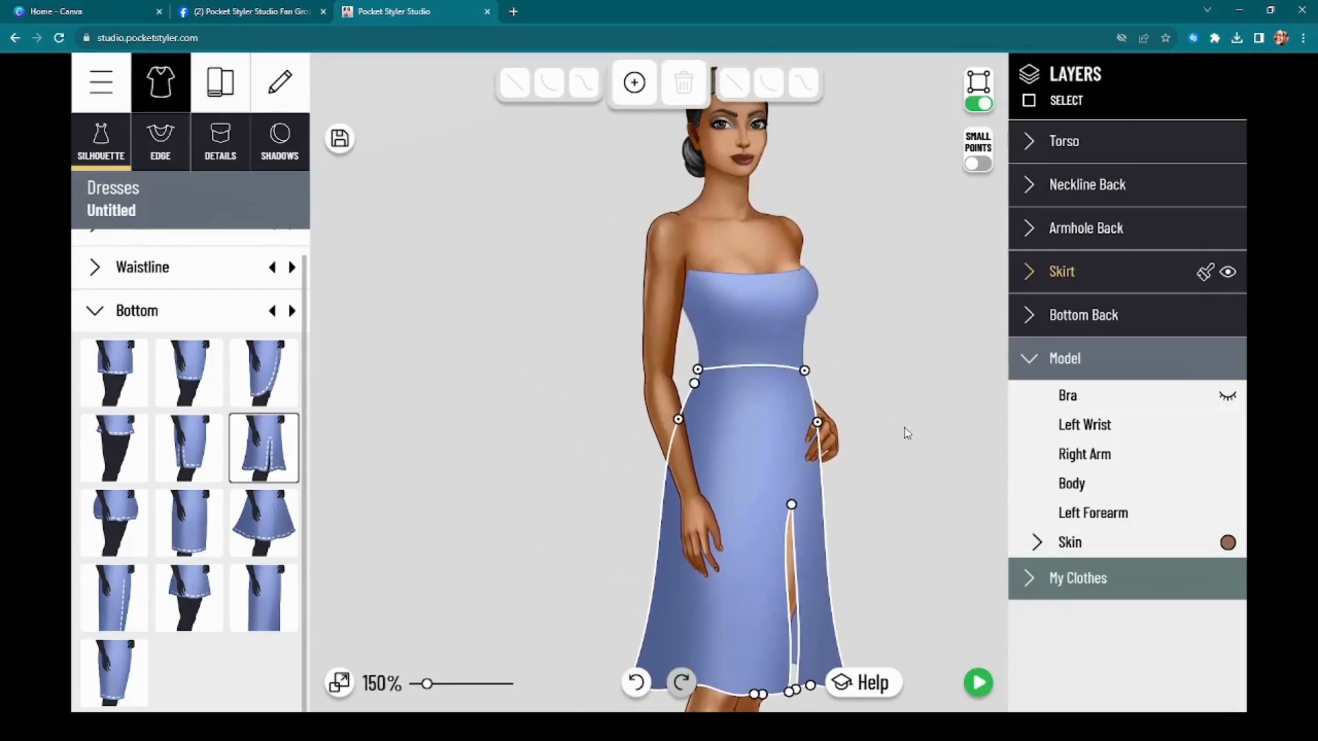
pyautogui.click(980, 104)
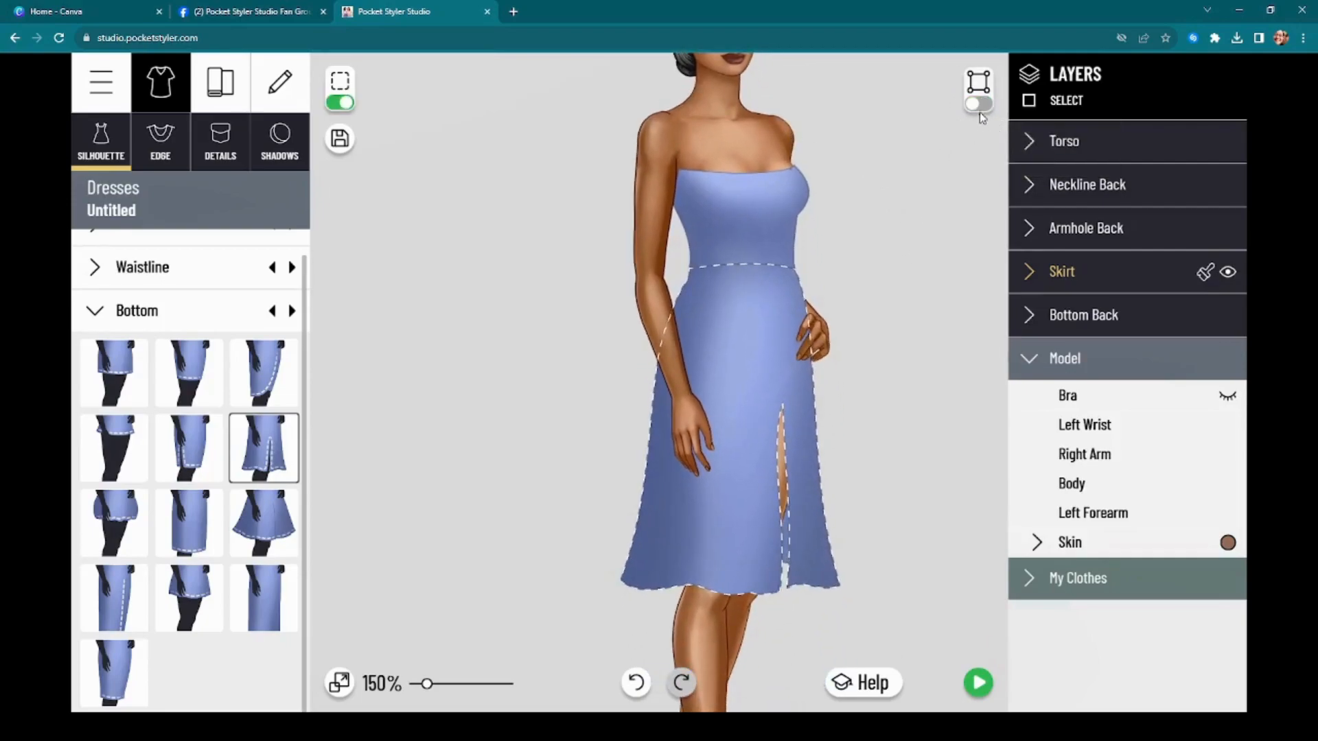
pyautogui.click(980, 104)
pyautogui.click(978, 105)
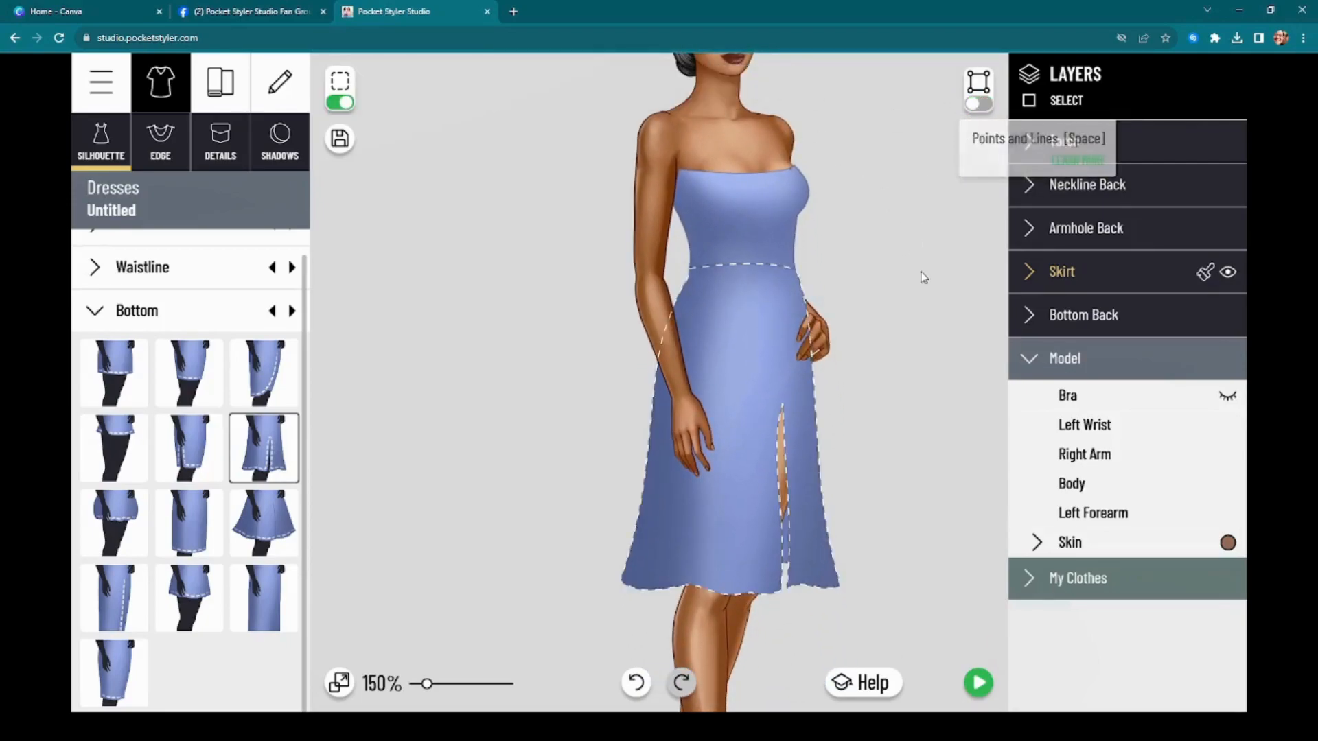
# Add the rounded square detail shape to the torso and place it on the chest around the neckline
pyautogui.scroll(2, 836, 384)
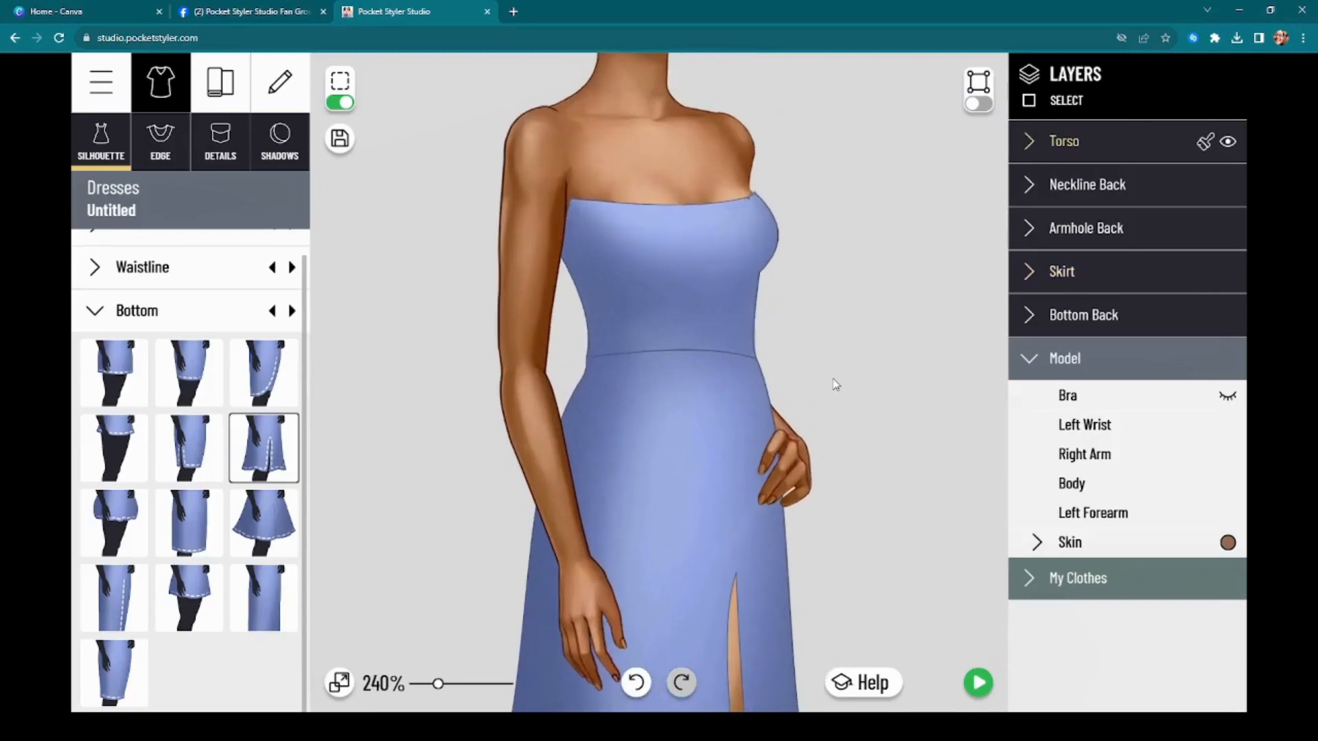
pyautogui.scroll(1, 937, 400)
pyautogui.scroll(3, 931, 394)
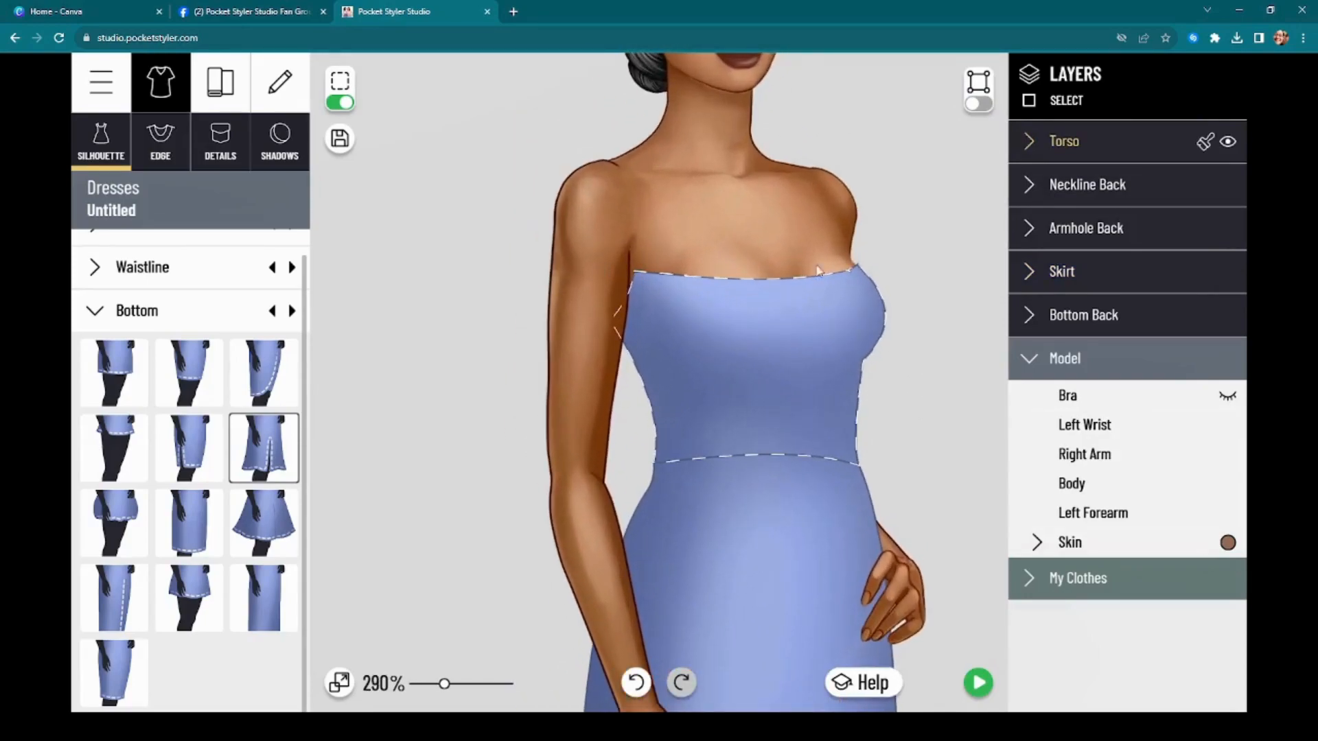
pyautogui.scroll(-1, 917, 297)
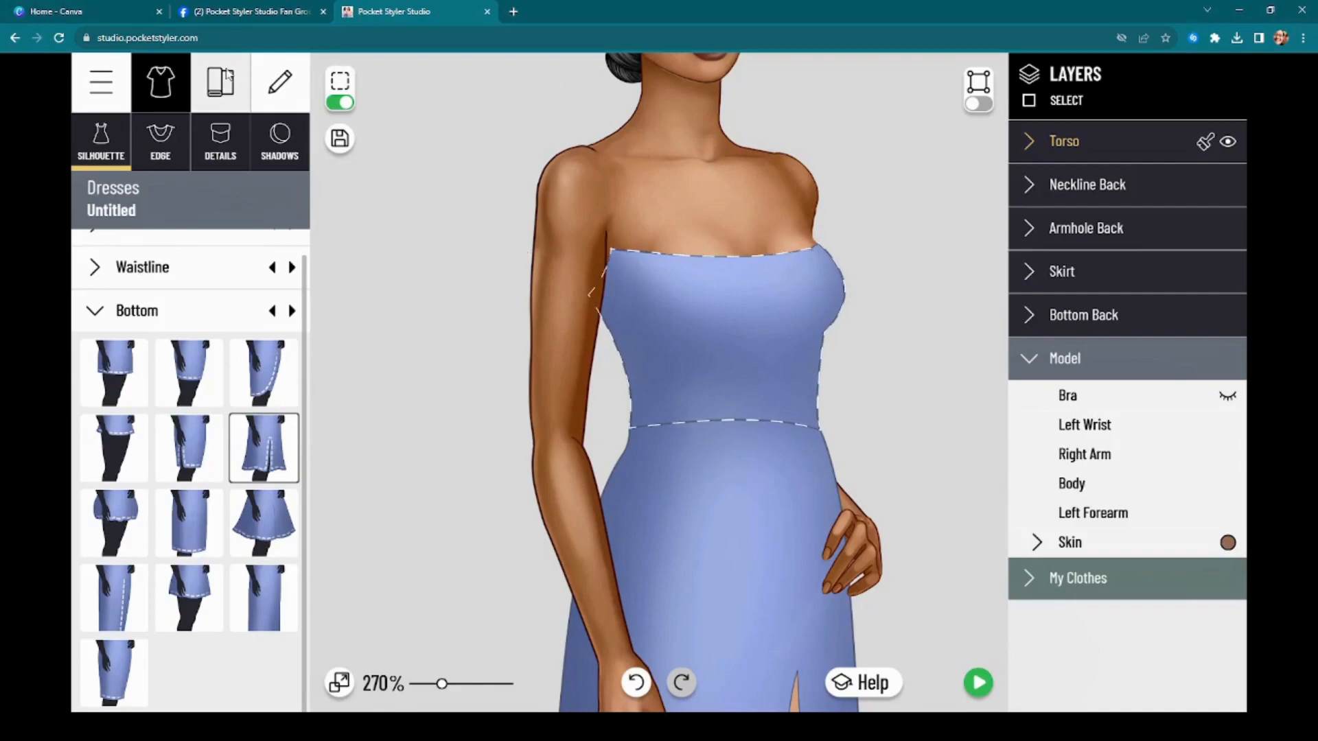
pyautogui.click(197, 93)
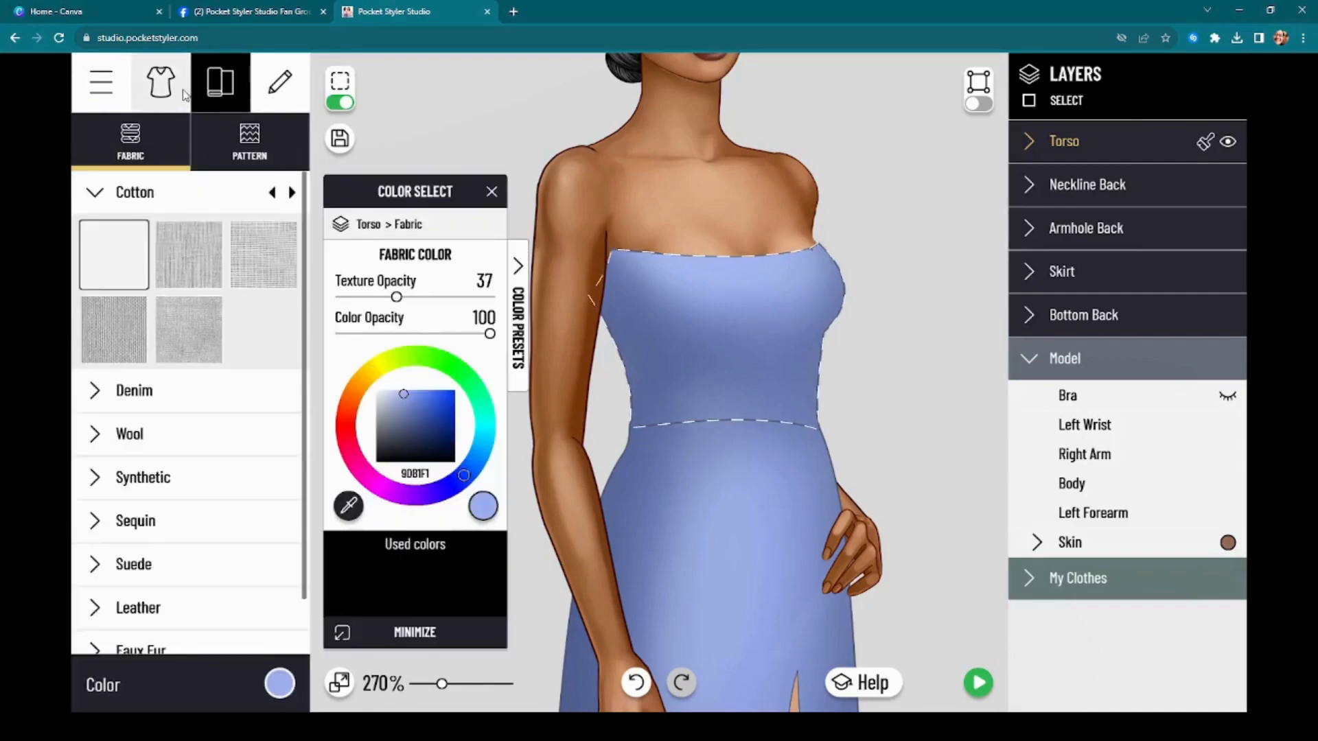
pyautogui.click(171, 89)
pyautogui.click(238, 160)
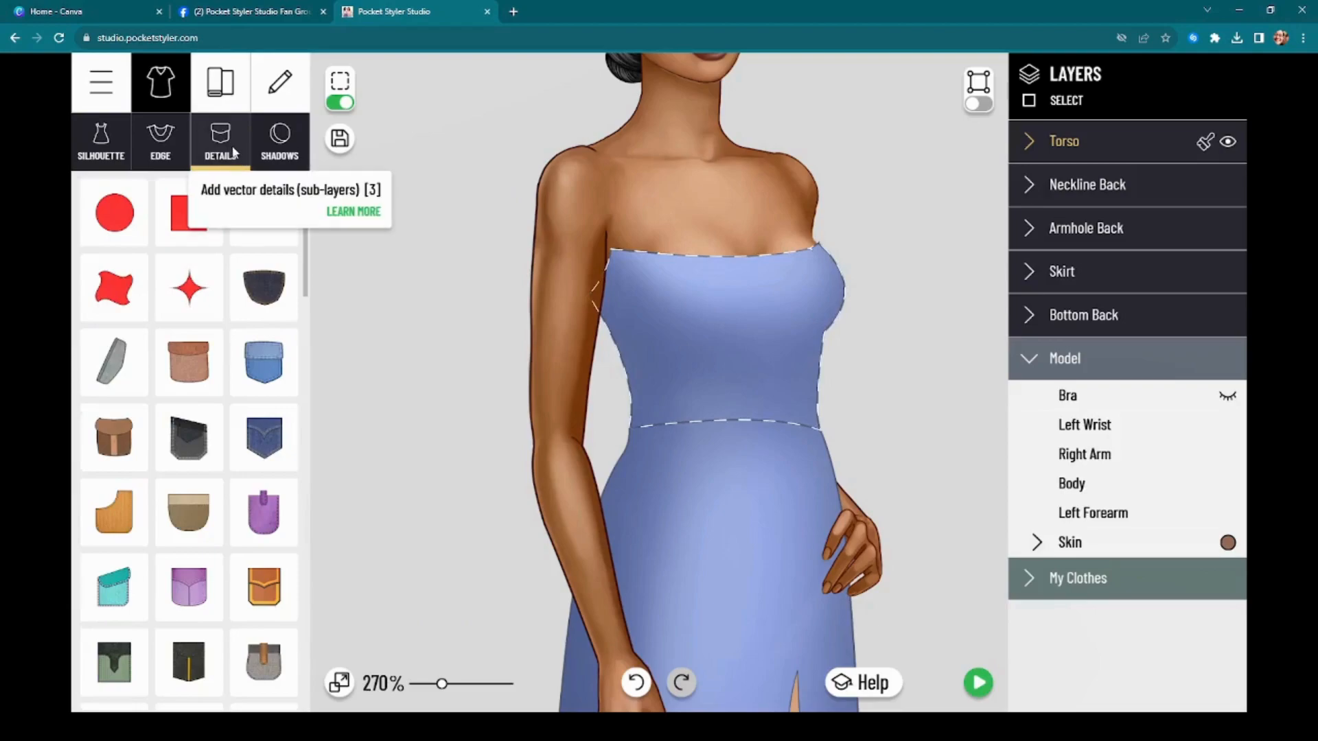
pyautogui.moveTo(498, 361); pyautogui.dragTo(461, 310)
pyautogui.scroll(5, 491, 291)
pyautogui.scroll(-3, 491, 291)
pyautogui.scroll(-3, 471, 261)
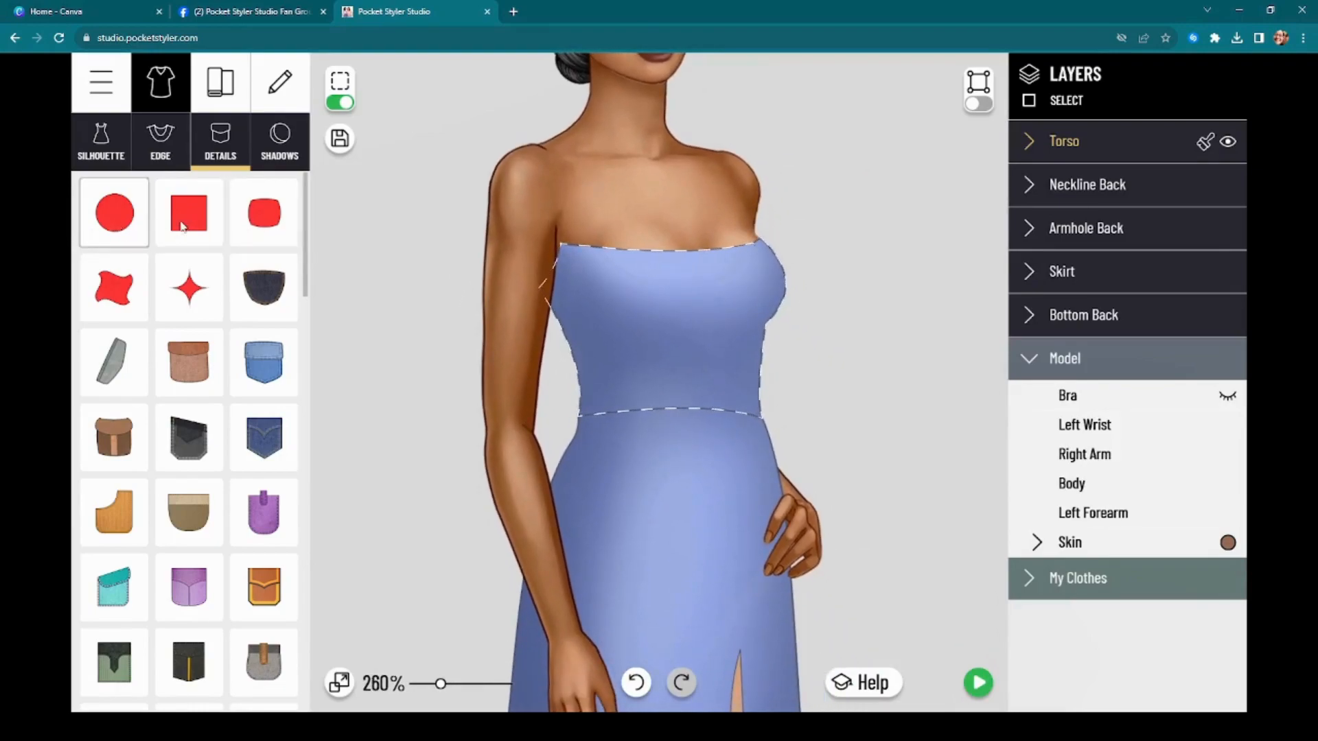
pyautogui.click(262, 230)
pyautogui.moveTo(665, 322); pyautogui.dragTo(635, 201)
# Flatten the red detail shape into a narrow band and rotate it to a steep tilt above the neckline
pyautogui.scroll(3, 635, 201)
pyautogui.scroll(5, 635, 201)
pyautogui.moveTo(624, 247); pyautogui.dragTo(613, 320)
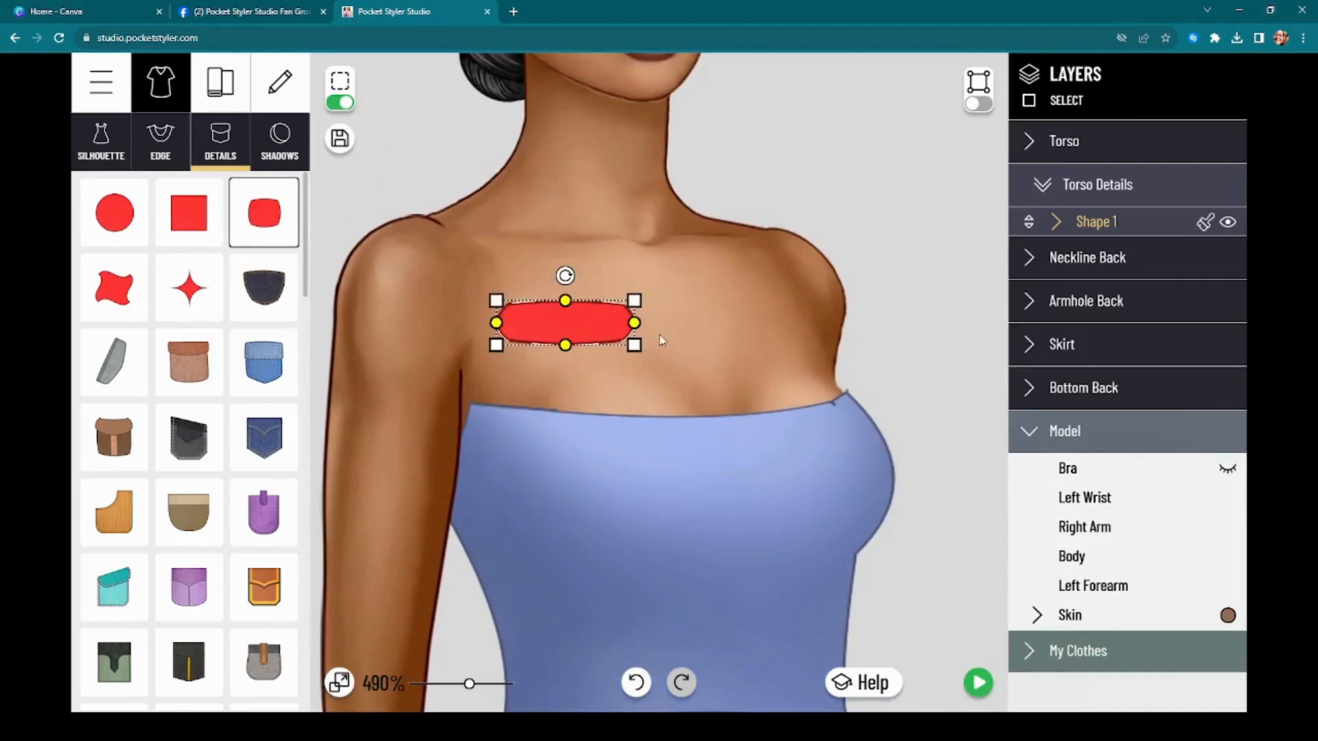
pyautogui.moveTo(565, 275); pyautogui.dragTo(537, 330)
# Show the shape's editing points and move its corners to form a strap from the neckline to the straight-arm shoulder
pyautogui.click(978, 103)
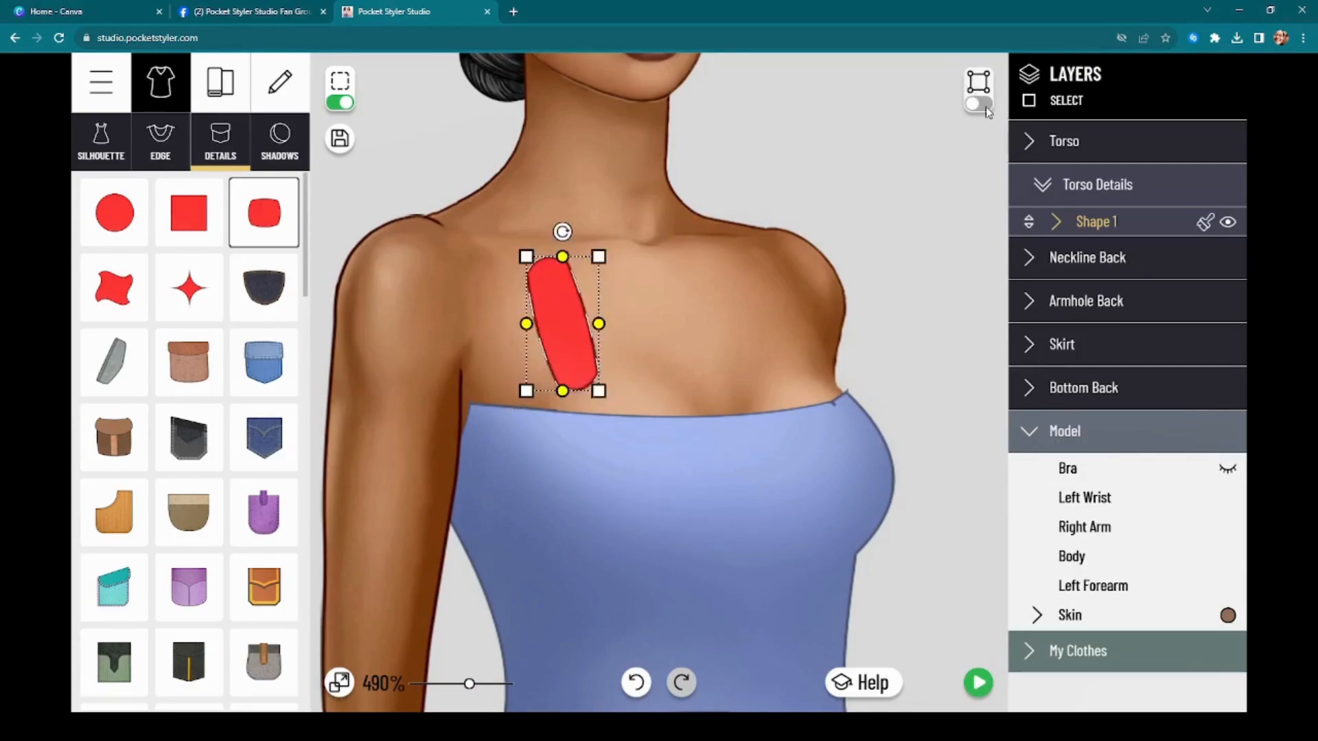
pyautogui.moveTo(551, 387); pyautogui.dragTo(471, 433)
pyautogui.moveTo(608, 412); pyautogui.dragTo(531, 440)
pyautogui.moveTo(530, 313); pyautogui.dragTo(367, 263)
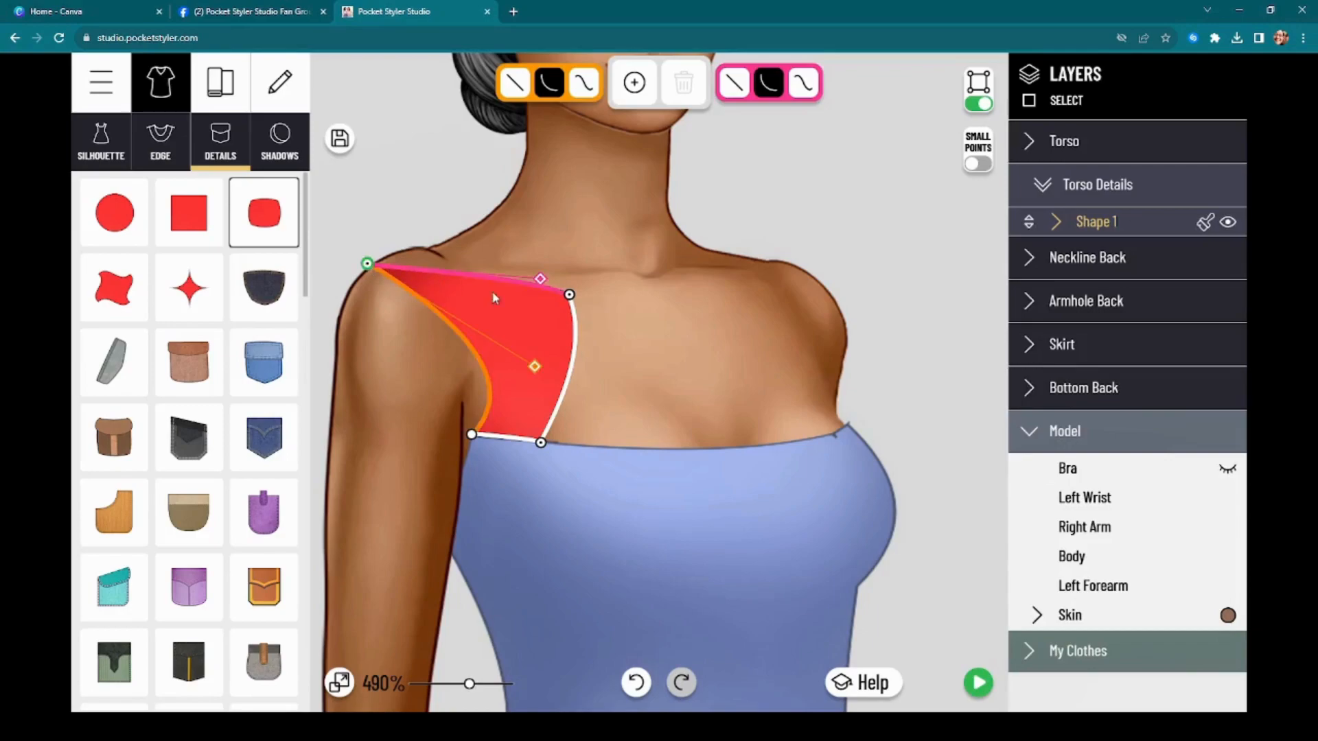
pyautogui.moveTo(571, 296); pyautogui.dragTo(434, 242)
pyautogui.moveTo(542, 280); pyautogui.dragTo(380, 241)
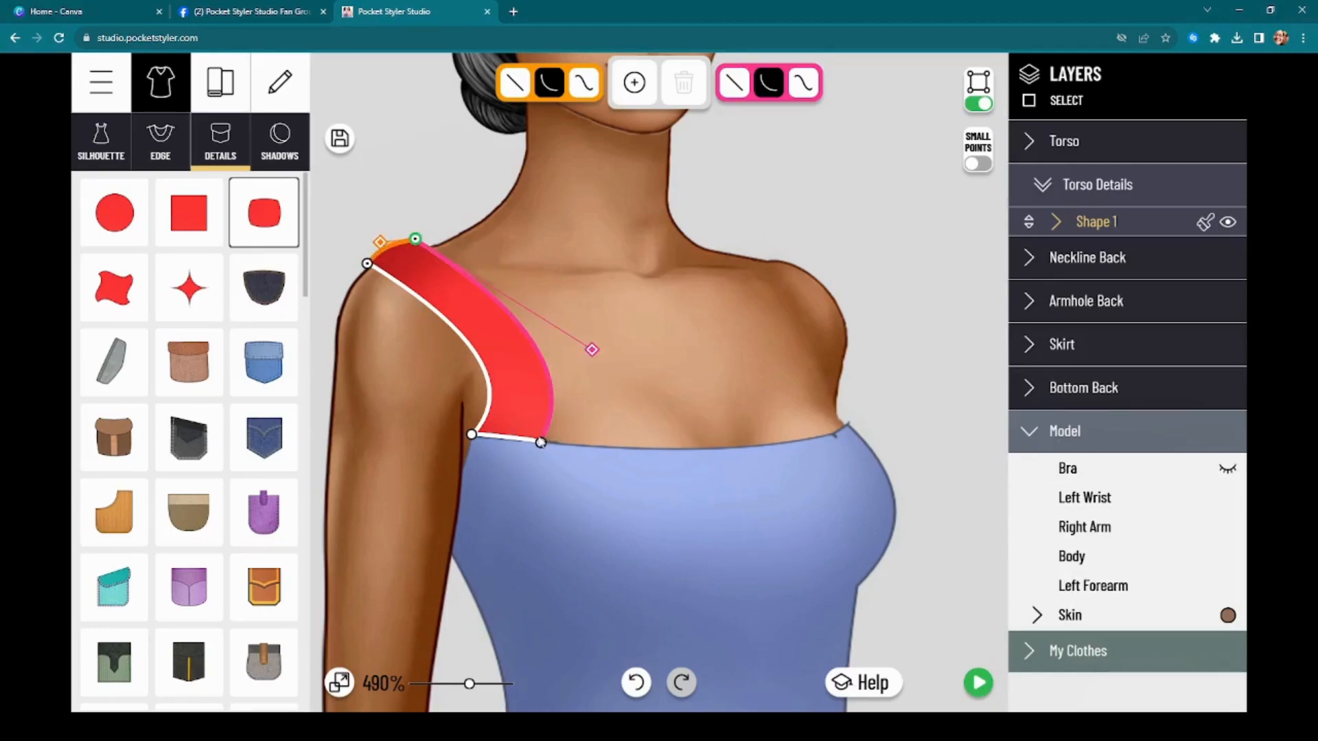
# Tighten the strap's arm-side curve and narrow its base along the neckline
pyautogui.moveTo(473, 434); pyautogui.dragTo(468, 436)
pyautogui.moveTo(533, 369); pyautogui.dragTo(495, 362)
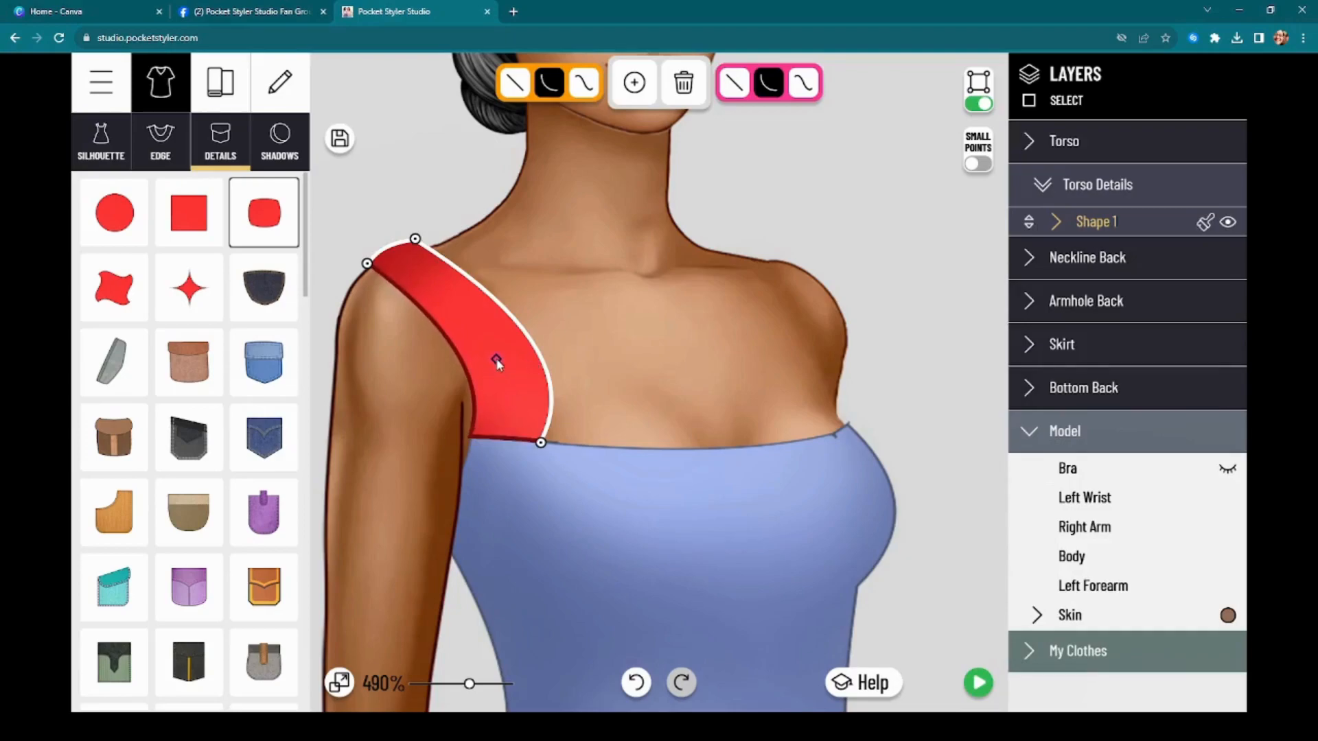
pyautogui.moveTo(542, 443); pyautogui.dragTo(525, 446)
# Add a point on the strap's inner edge and move it inward to form a scallop above the neckline
pyautogui.click(525, 442)
pyautogui.click(634, 84)
pyautogui.click(540, 371)
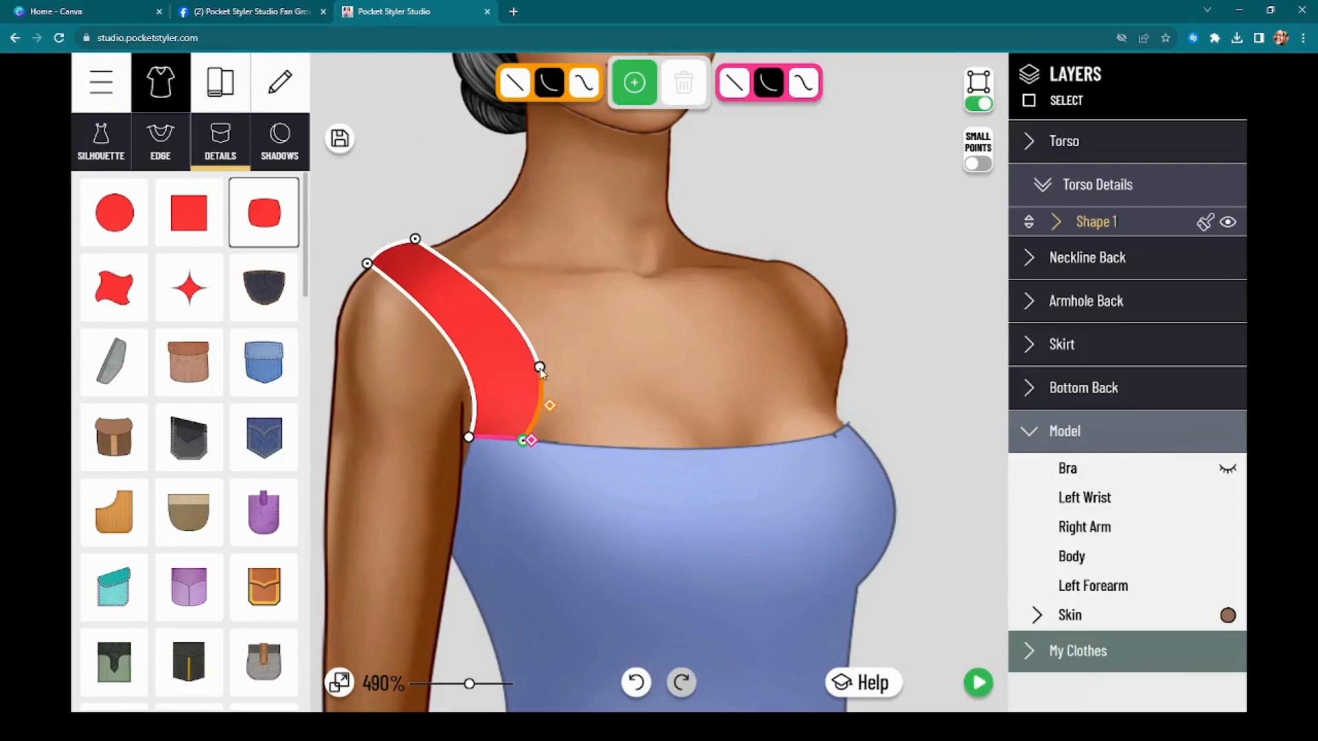
pyautogui.moveTo(540, 368); pyautogui.dragTo(538, 353)
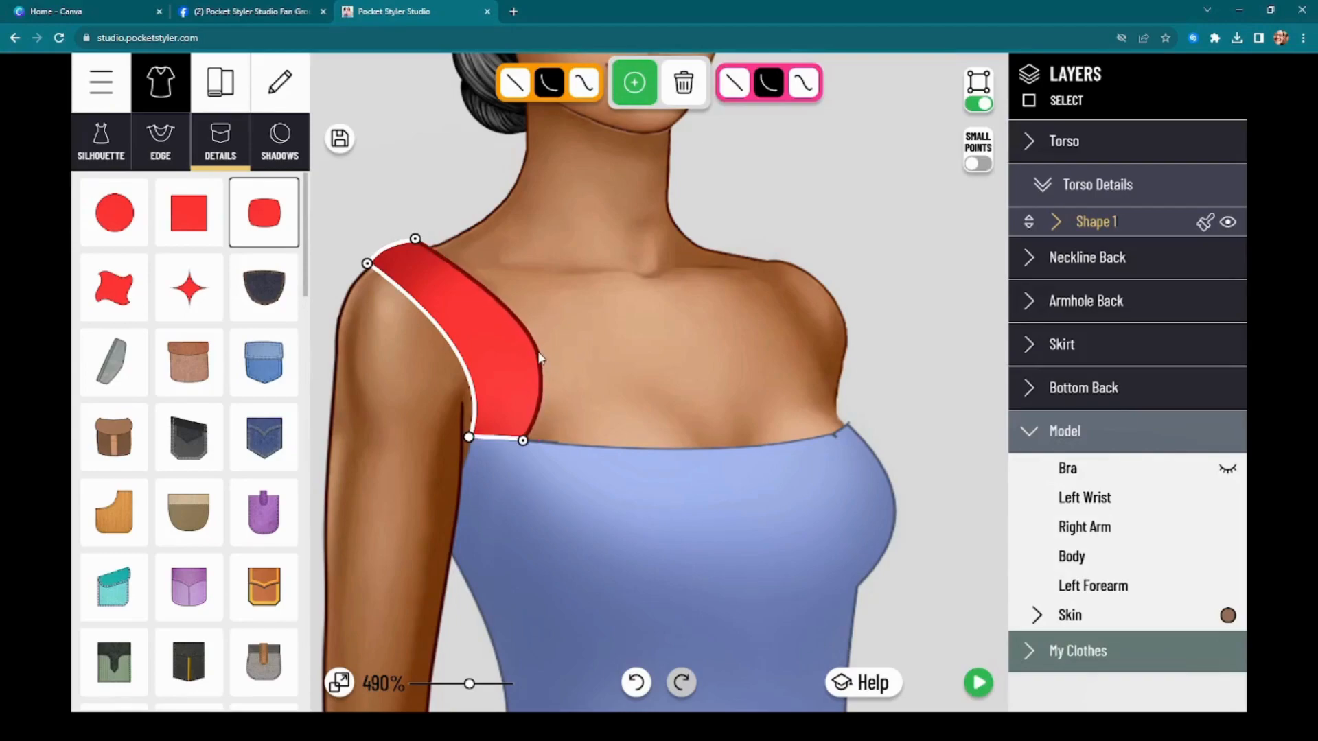
pyautogui.moveTo(523, 307); pyautogui.dragTo(529, 234)
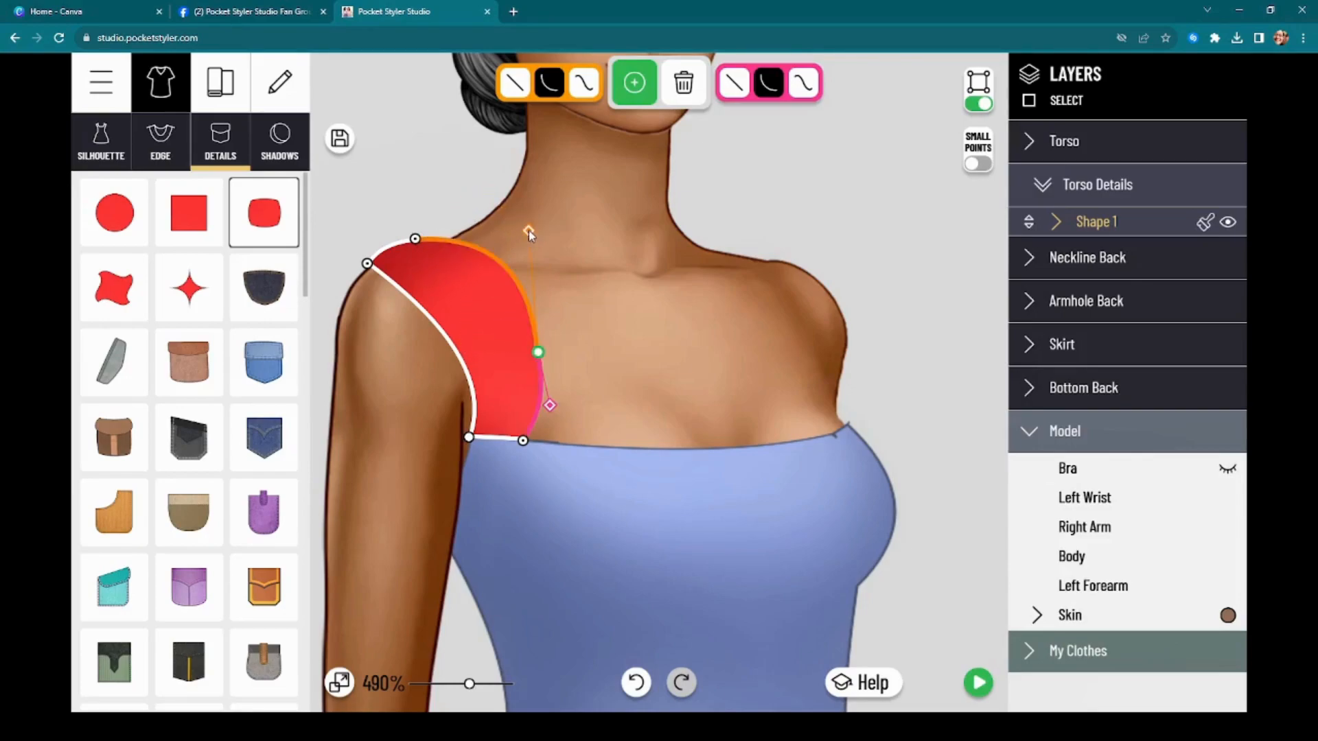
pyautogui.moveTo(539, 354); pyautogui.dragTo(507, 382)
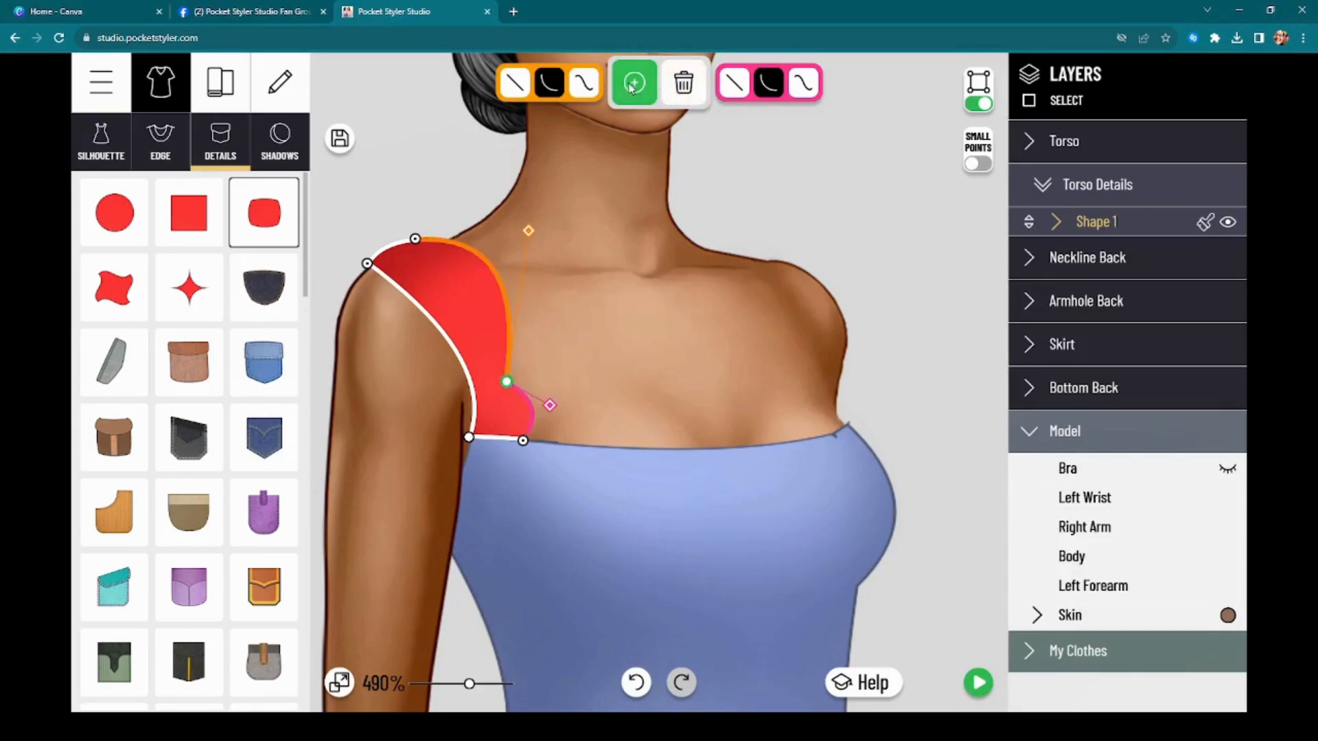
# Add two more points along the strap's inner edge and shape the curves between them into scallops up to the shoulder
pyautogui.click(509, 308)
pyautogui.moveTo(508, 304)
pyautogui.mouseDown()
pyautogui.moveTo(480, 317)
pyautogui.moveTo(524, 322)
pyautogui.mouseUp()
pyautogui.moveTo(468, 253)
pyautogui.mouseDown()
pyautogui.moveTo(435, 273)
pyautogui.moveTo(488, 266)
pyautogui.mouseUp()
# Round the strap's shoulder end by adjusting the curve between its two top points
pyautogui.click(415, 239)
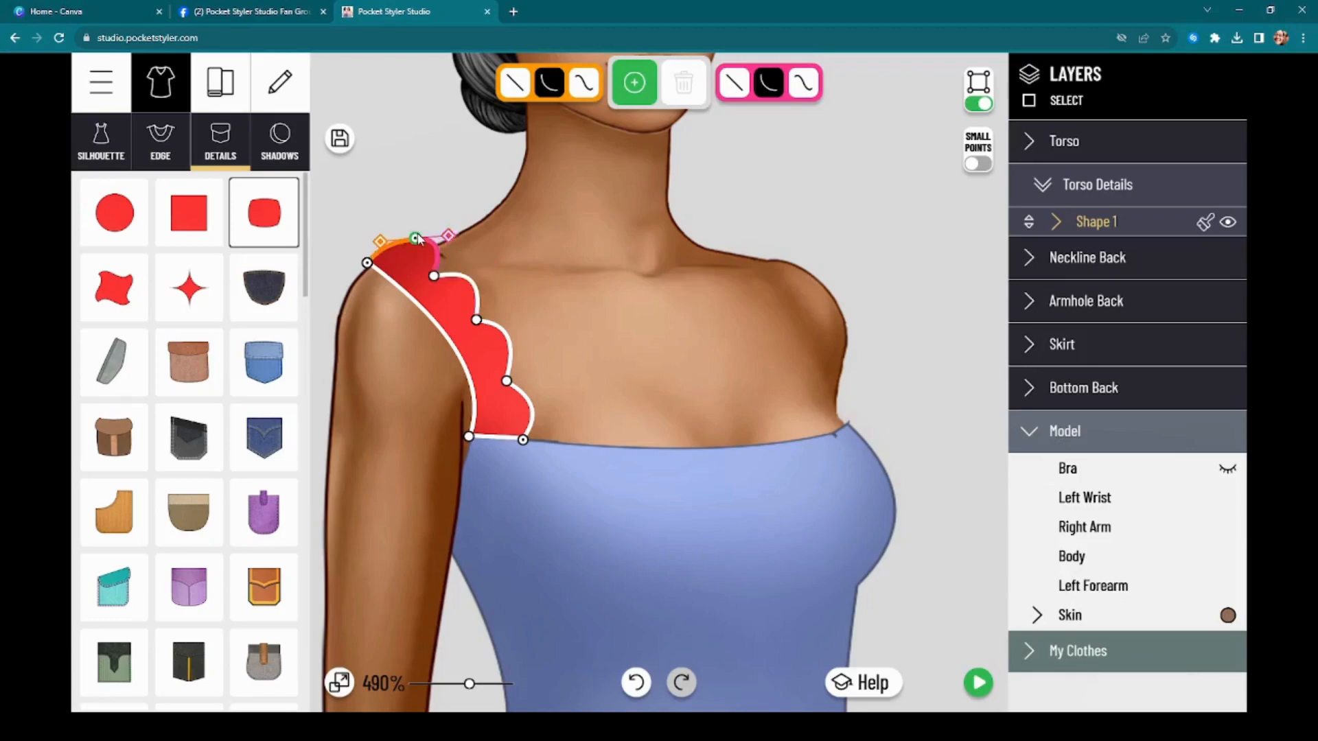
pyautogui.moveTo(404, 241); pyautogui.dragTo(365, 234)
pyautogui.scroll(-2, 495, 366)
pyautogui.scroll(-1, 494, 366)
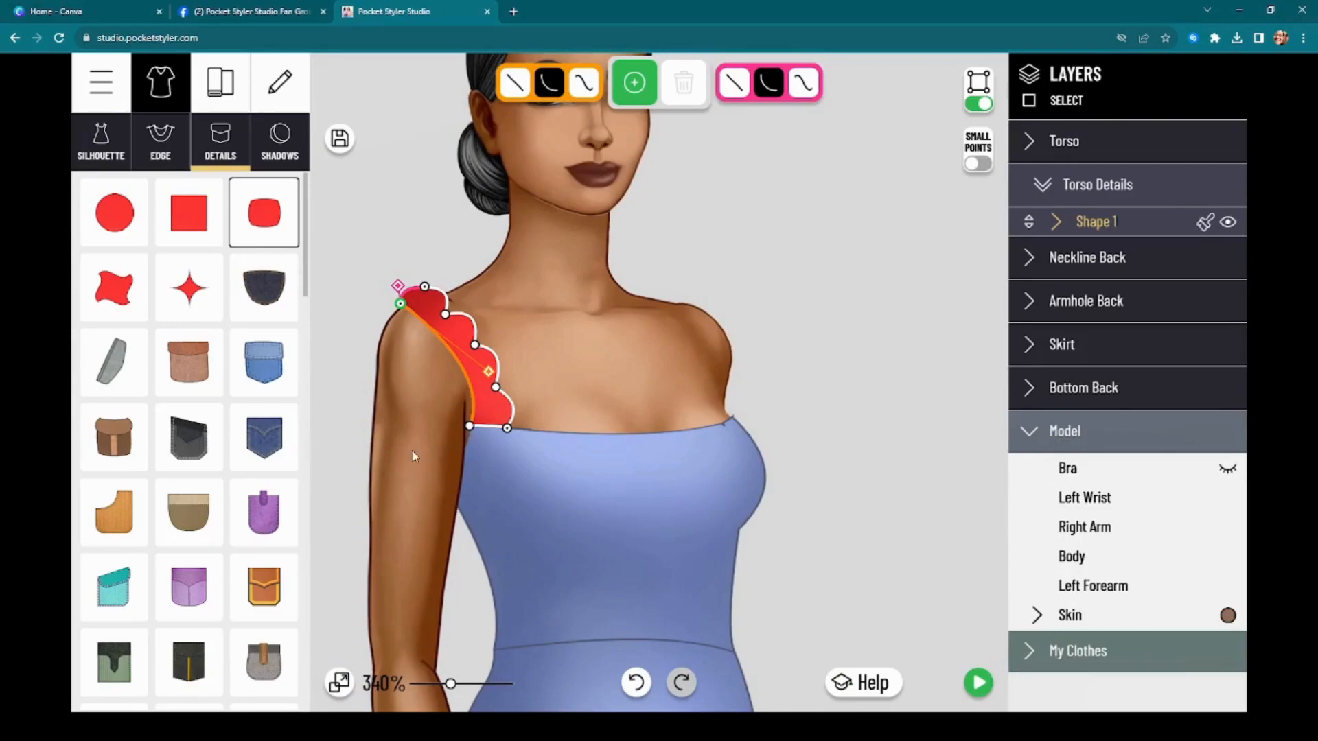
pyautogui.scroll(-2, 640, 356)
pyautogui.scroll(1, 652, 349)
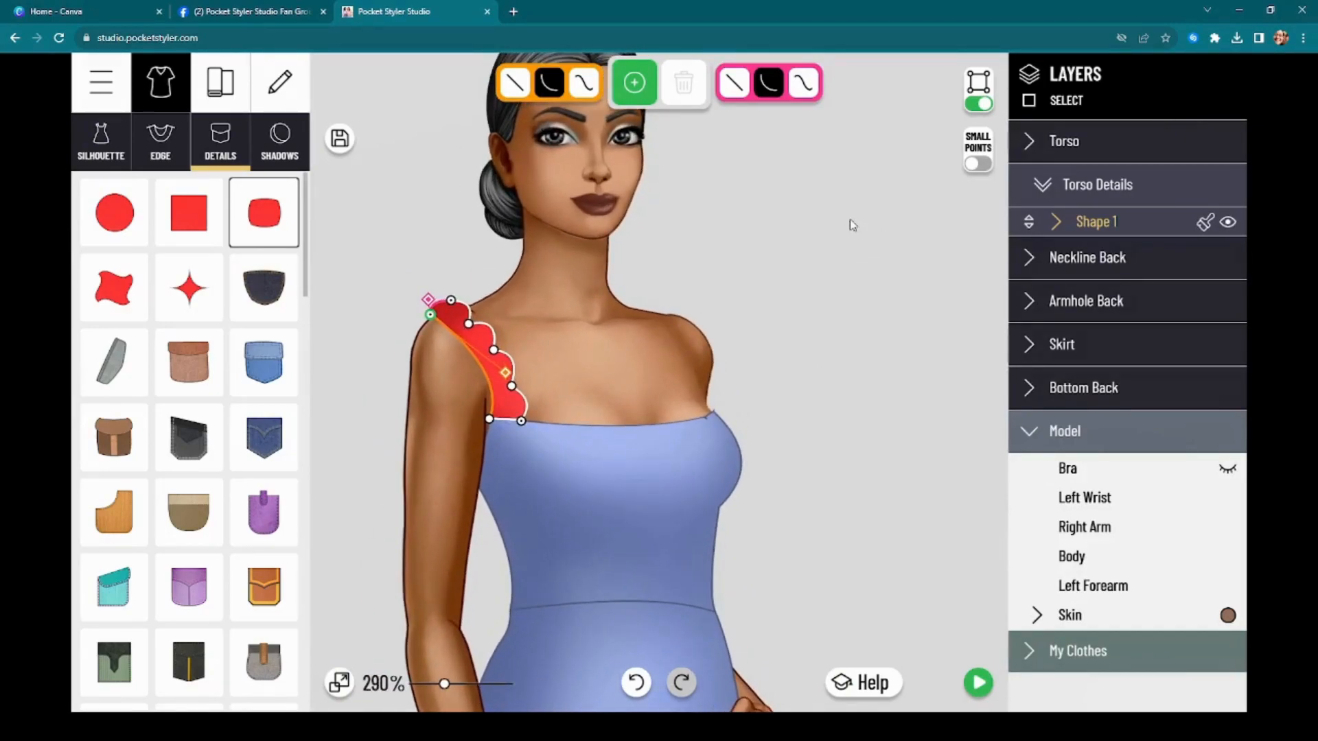
# Hide the strap's editing points and turn off the dashed selection outline
pyautogui.click(976, 81)
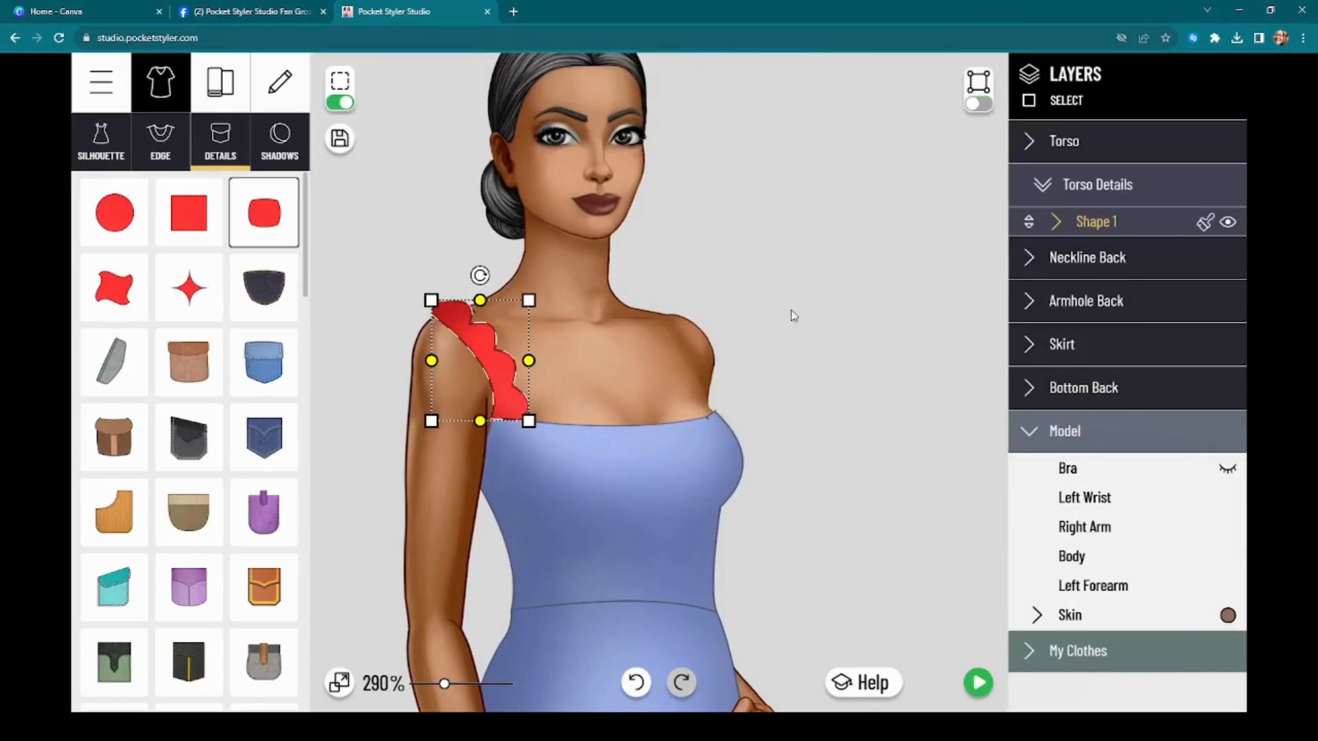
pyautogui.click(336, 102)
pyautogui.moveTo(880, 396); pyautogui.dragTo(926, 310)
pyautogui.moveTo(547, 281); pyautogui.dragTo(548, 310)
pyautogui.scroll(-5, 695, 431)
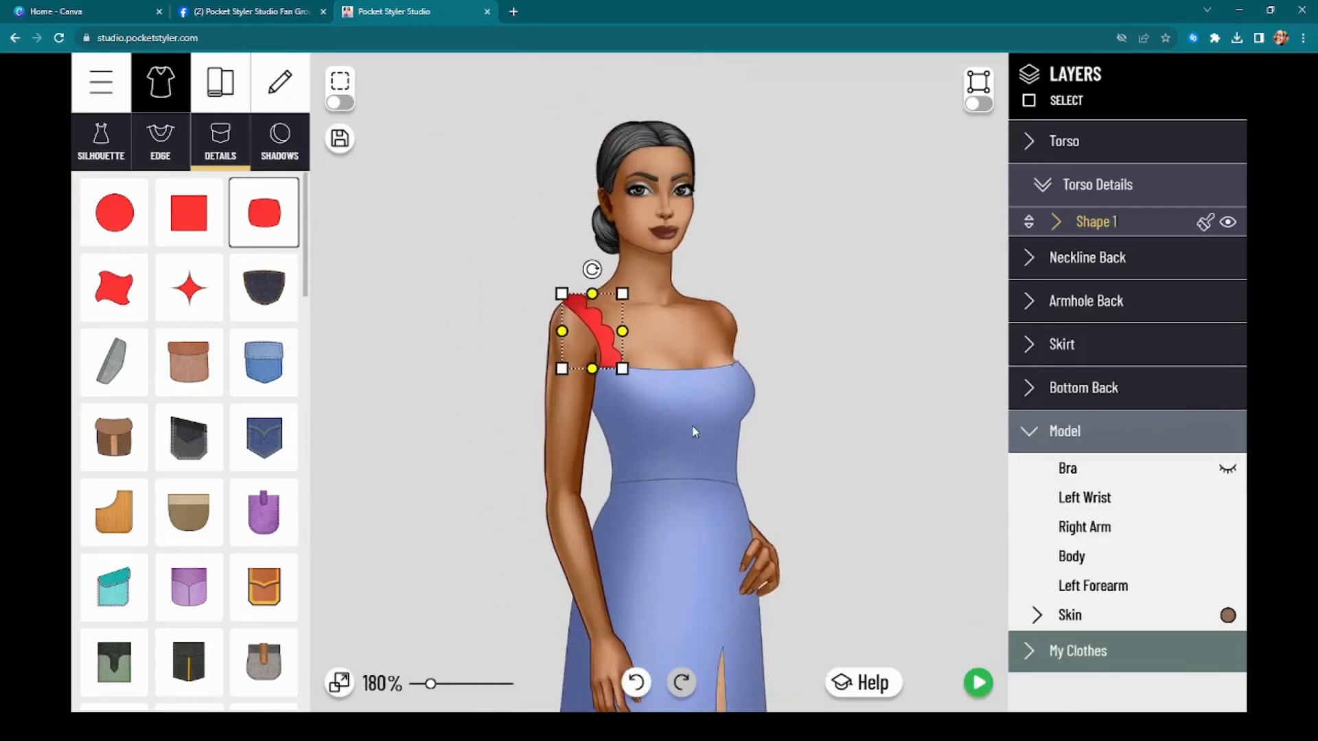
pyautogui.scroll(-3, 695, 432)
# Look over the dress silhouette options and highlight the Armhole Back layer to see where it sits on the dress
pyautogui.click(100, 141)
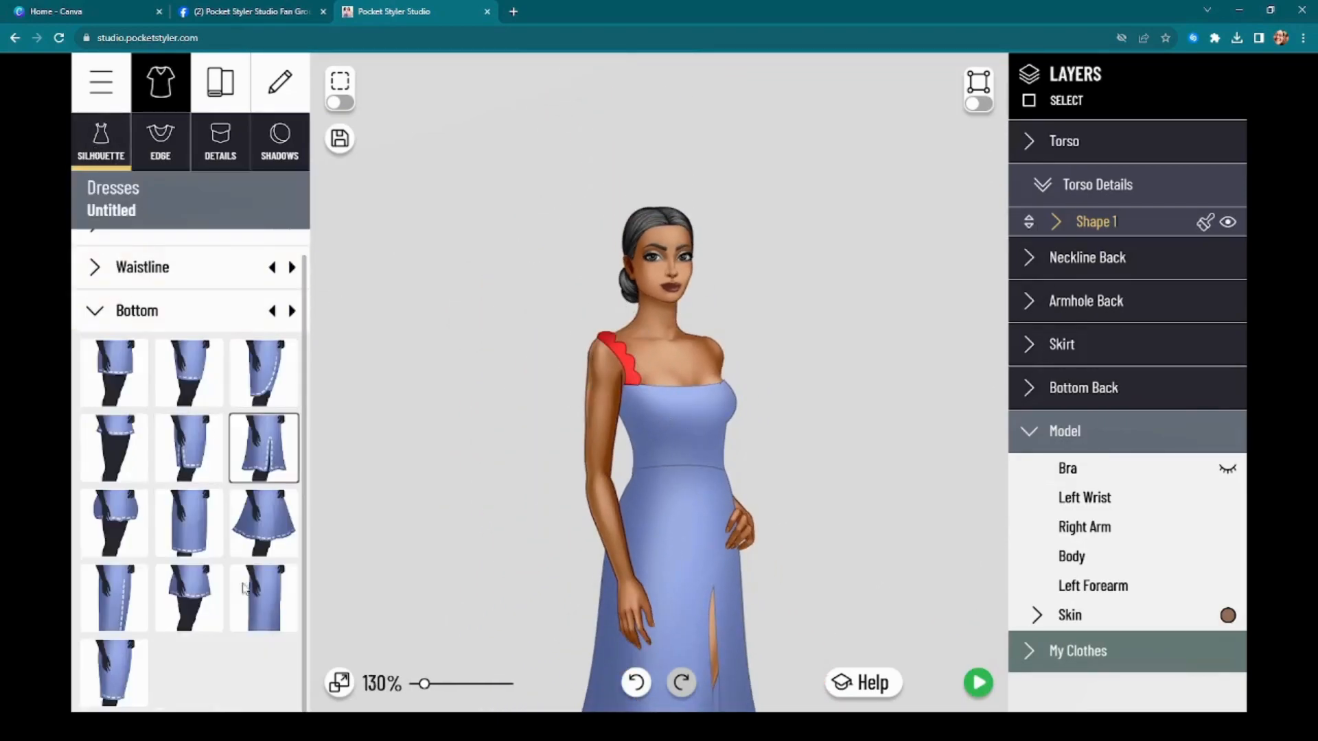
pyautogui.scroll(1, 210, 299)
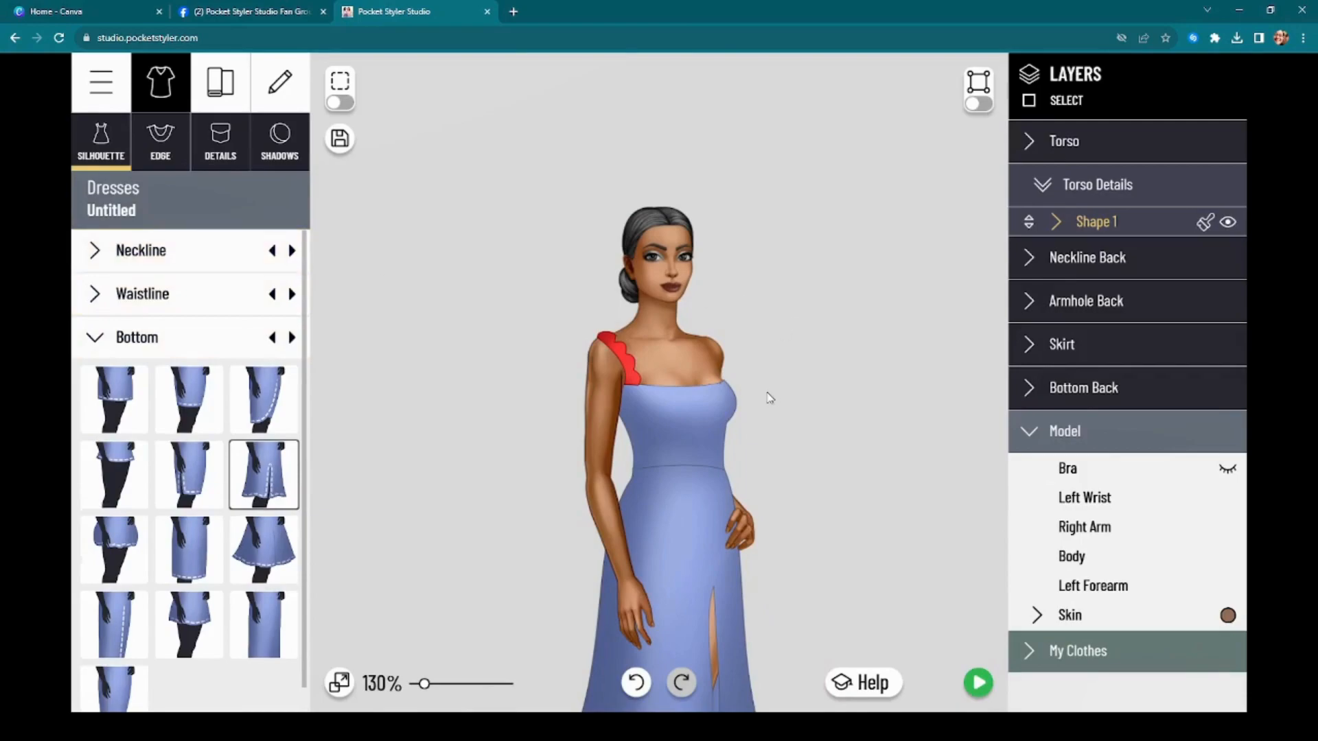
pyautogui.scroll(-1, 769, 401)
pyautogui.scroll(5, 769, 404)
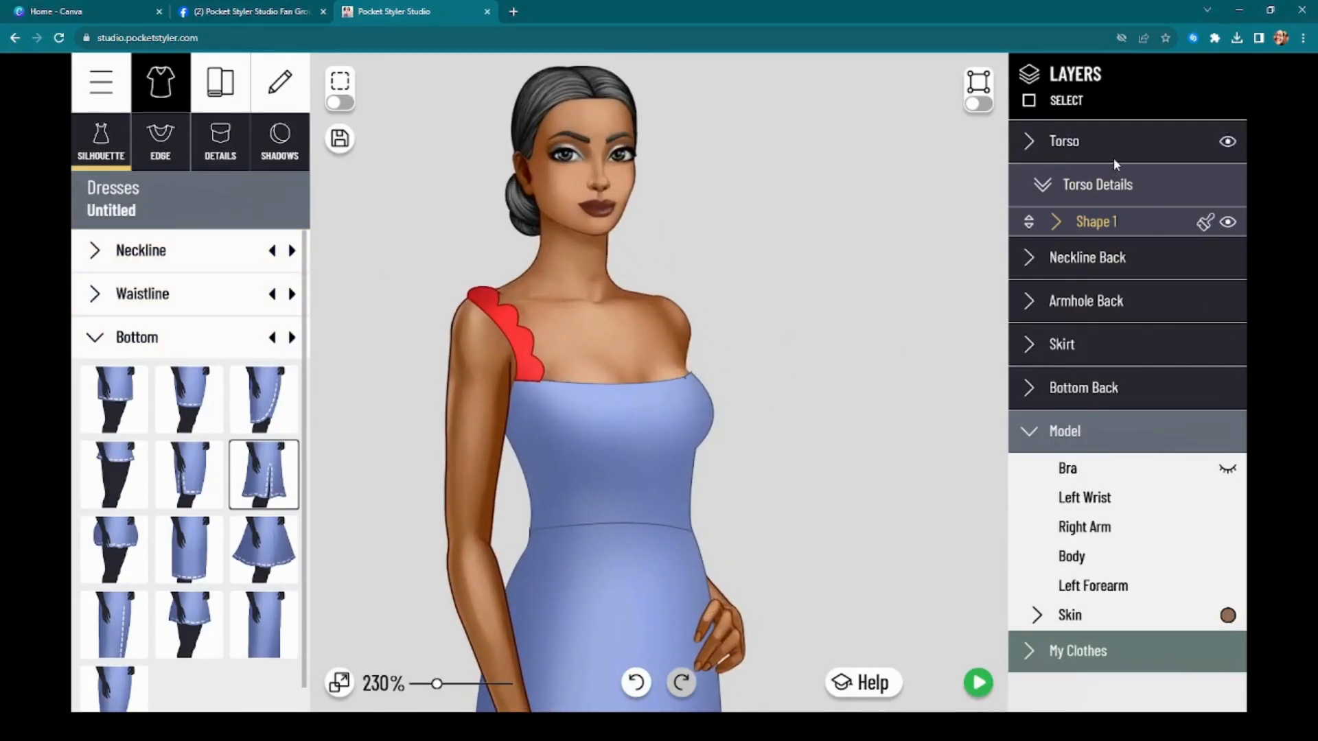
pyautogui.click(1071, 306)
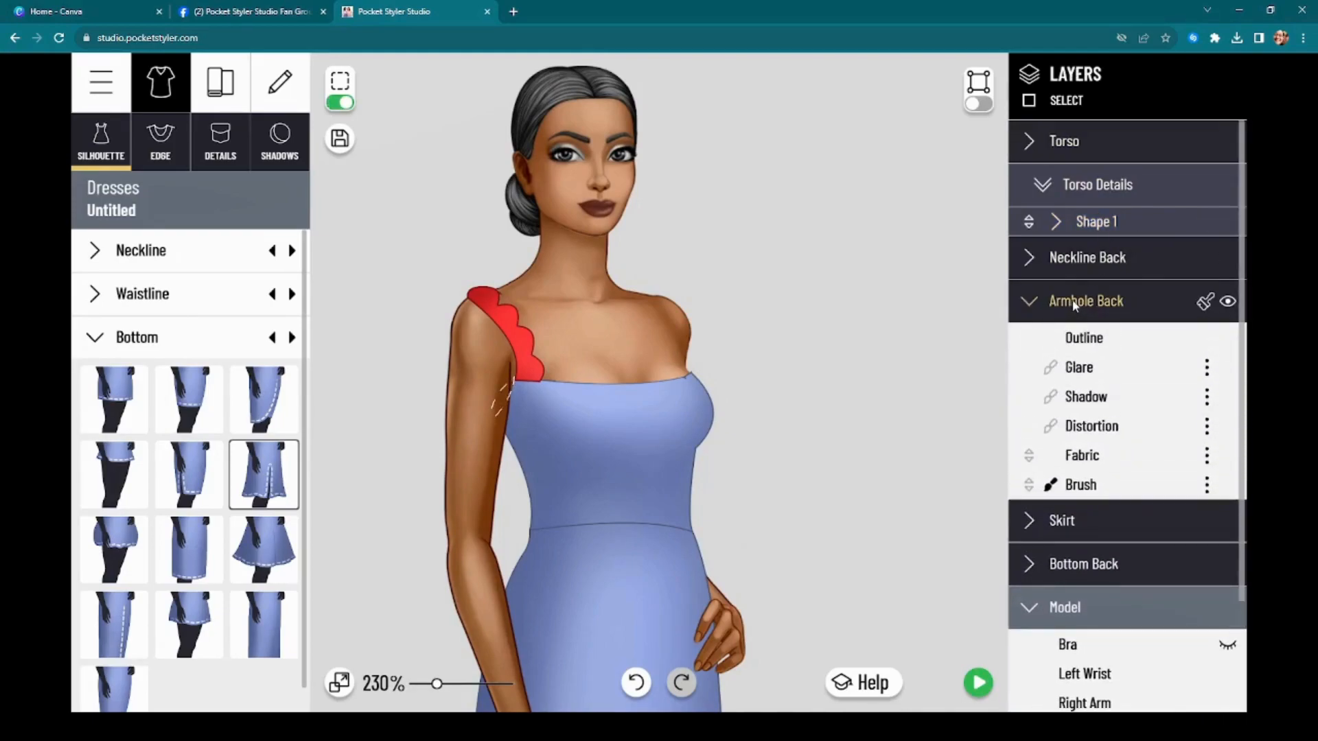
pyautogui.click(1070, 306)
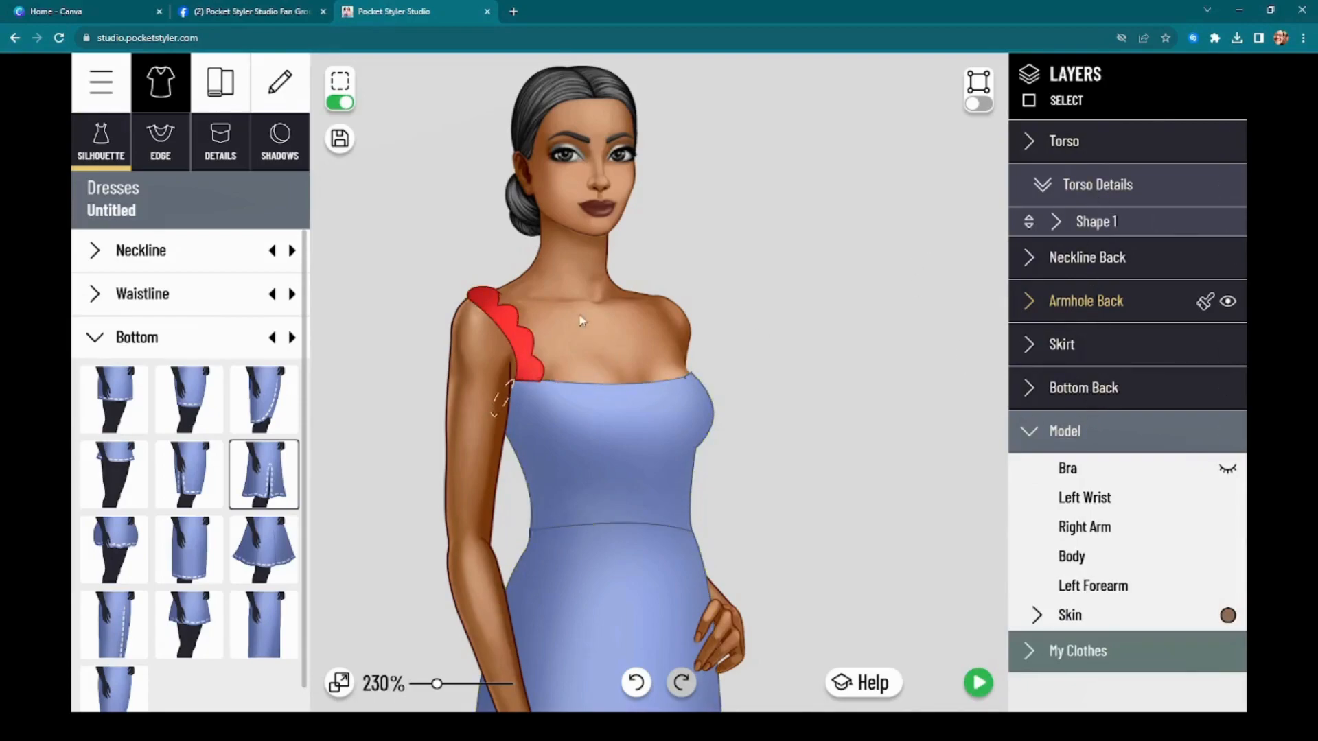
# Select the scalloped strap, check its editing points and hide them again, and collapse the Model layer group
pyautogui.scroll(1, 554, 302)
pyautogui.moveTo(554, 302); pyautogui.dragTo(726, 309)
pyautogui.click(664, 338)
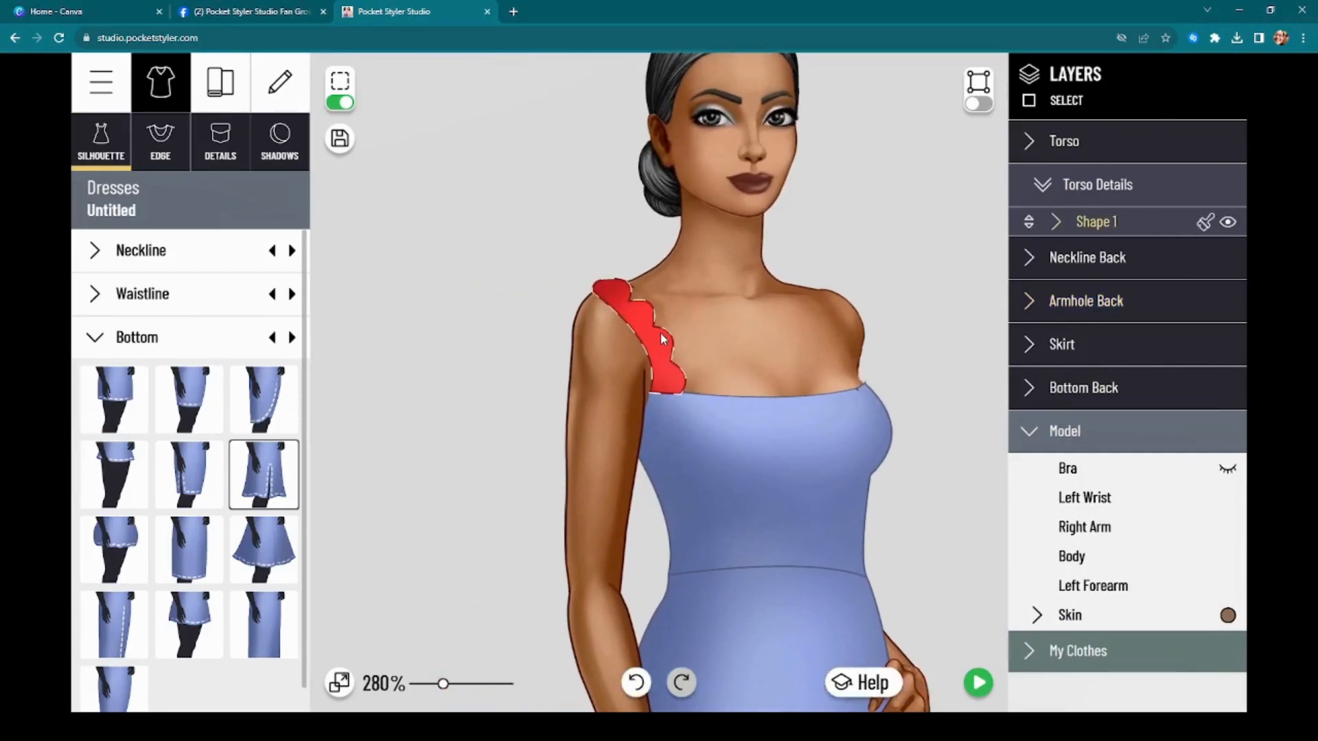
pyautogui.moveTo(661, 355); pyautogui.dragTo(588, 394)
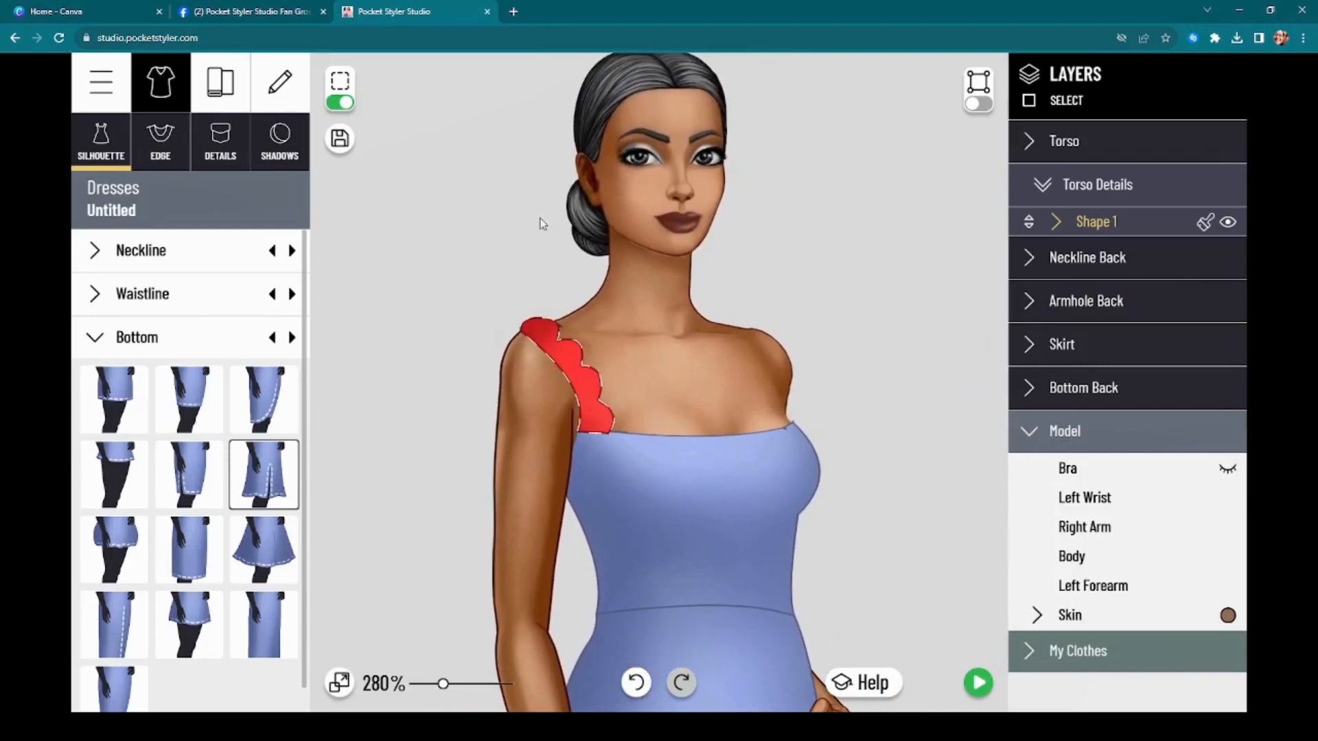
pyautogui.click(977, 103)
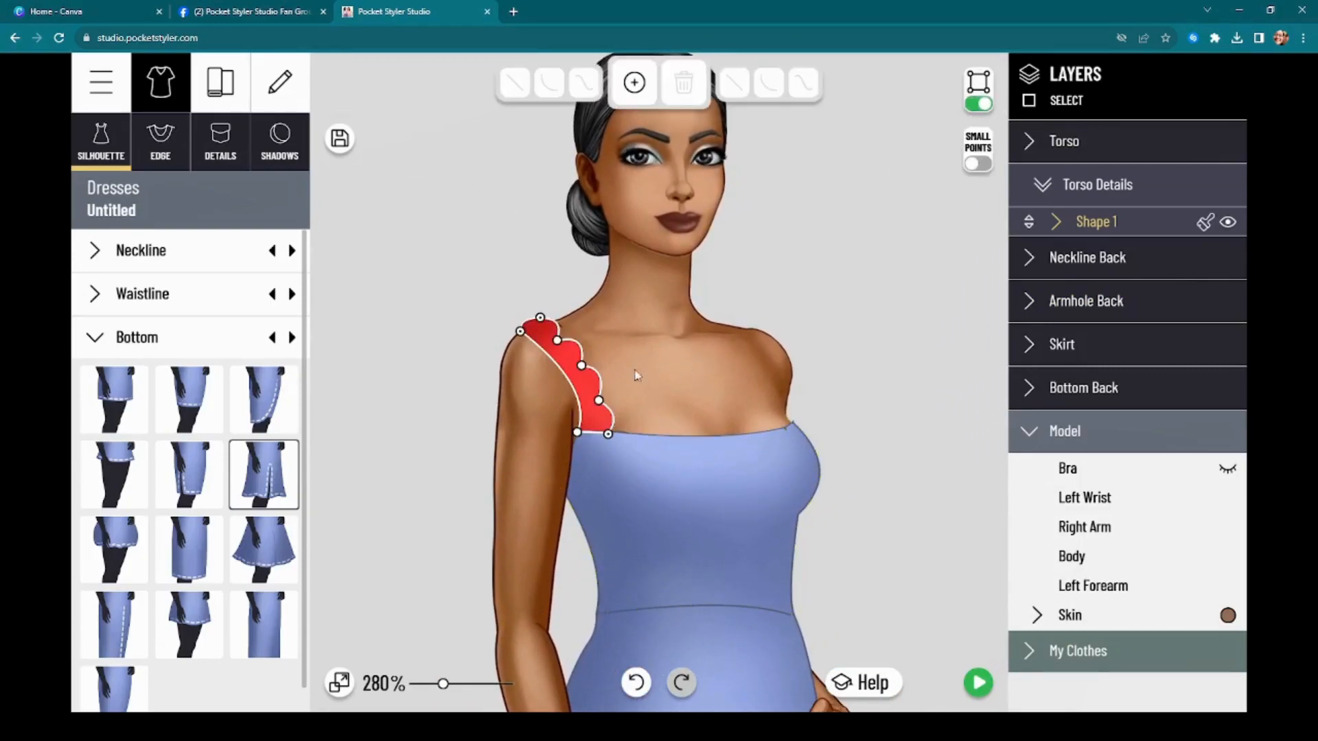
pyautogui.click(978, 103)
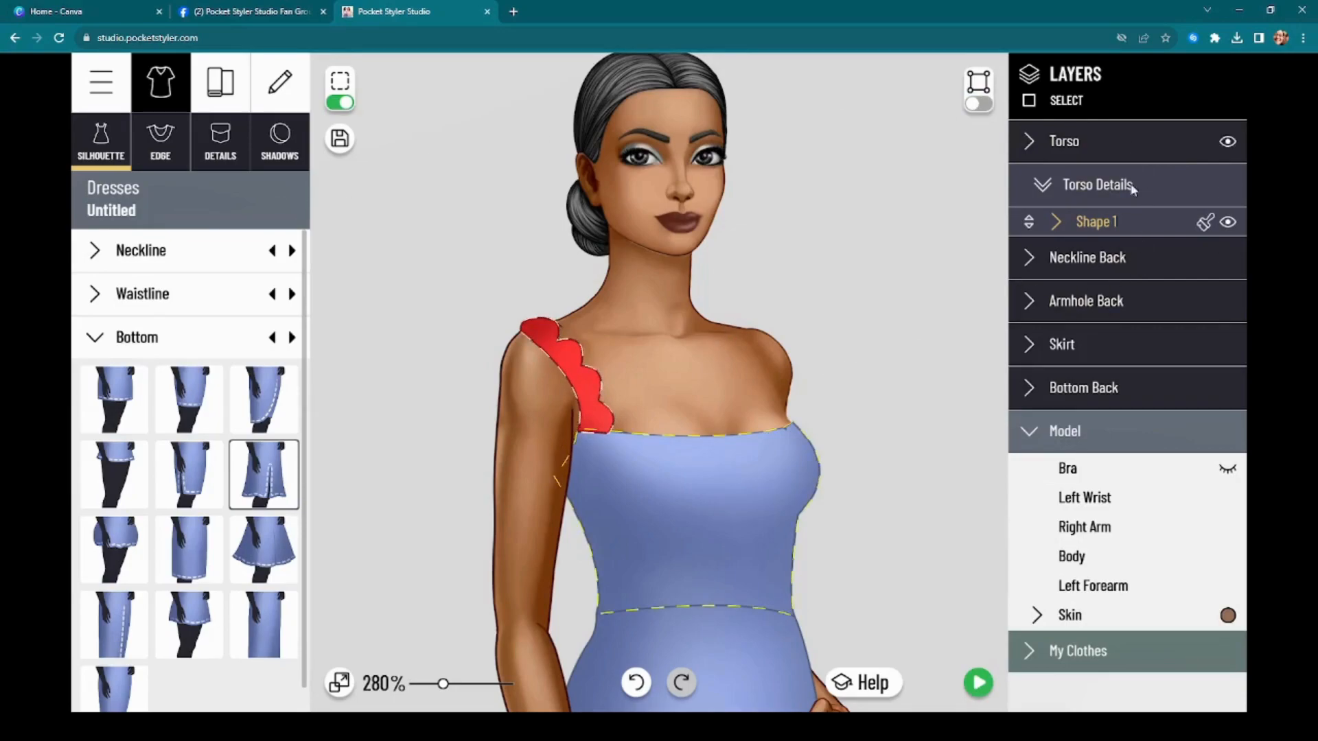
pyautogui.click(1078, 429)
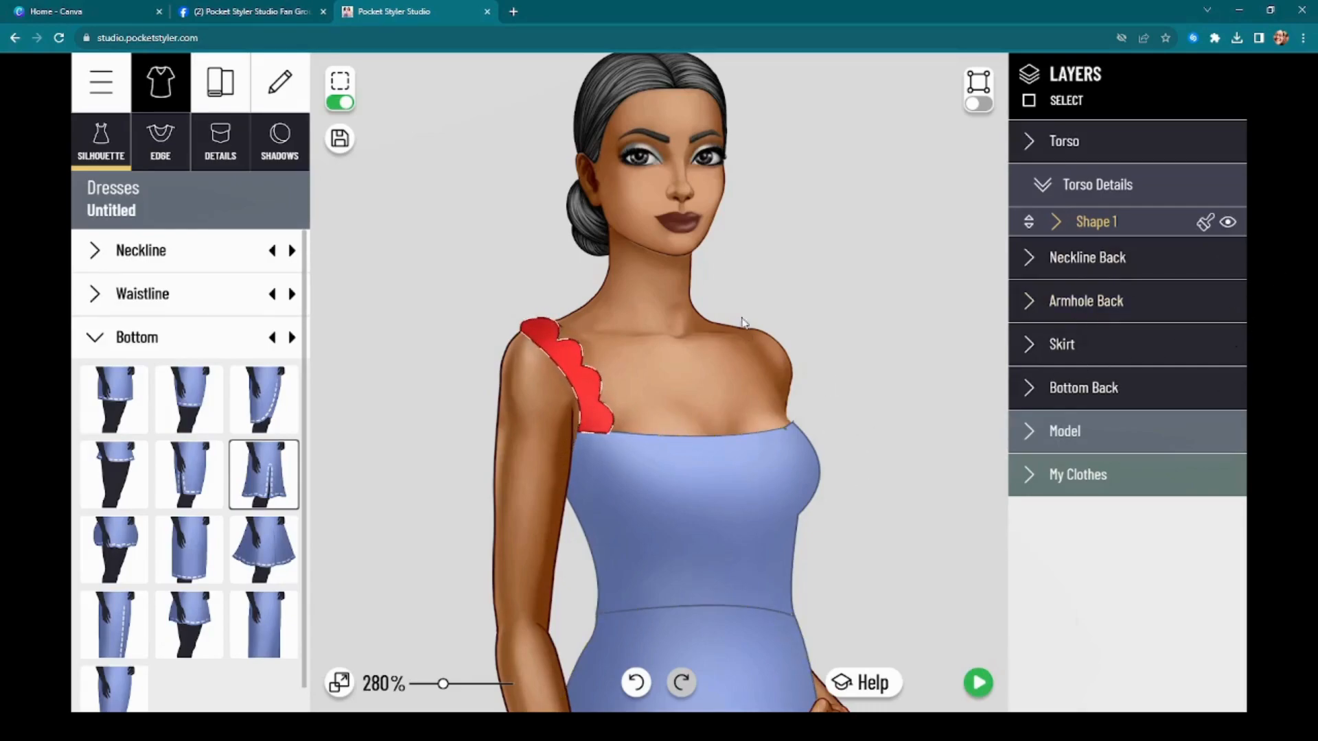
# Examine the strap and neckline up close, preview the complete dress with its icon, and return to editing
pyautogui.scroll(5, 694, 296)
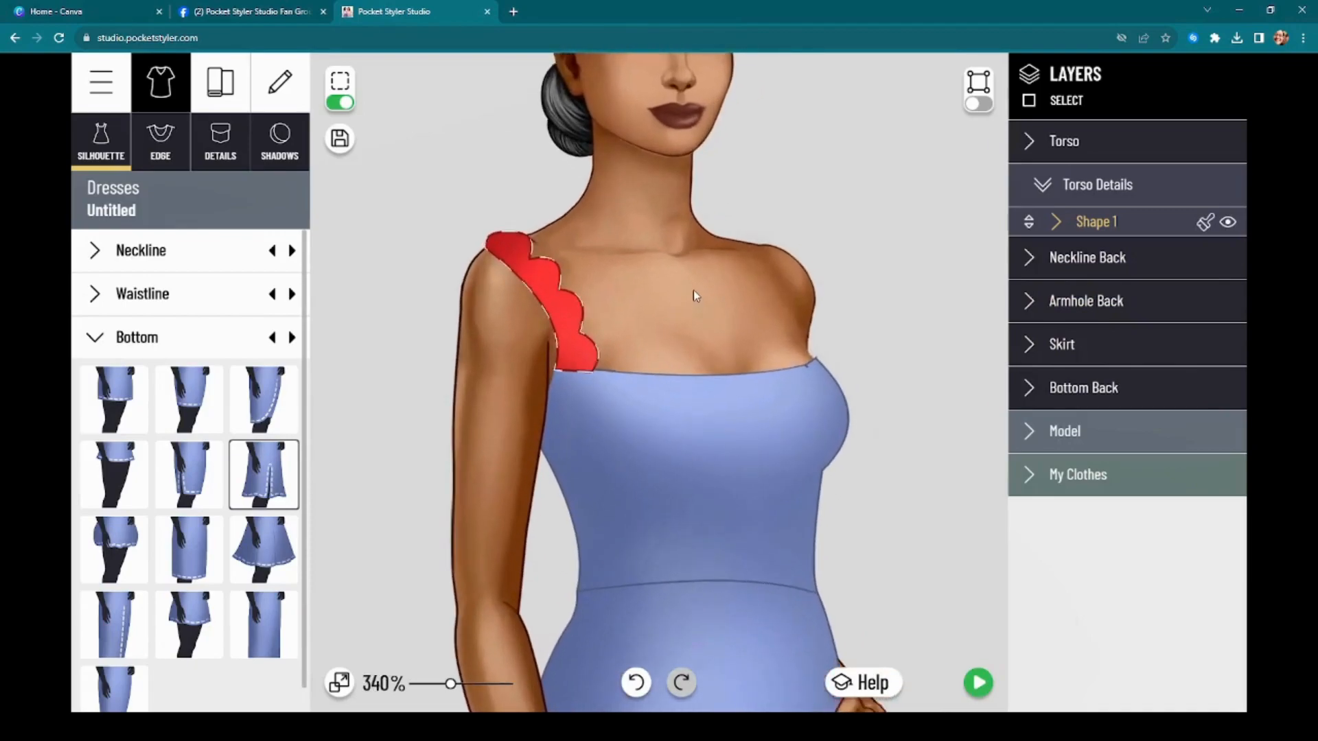
pyautogui.scroll(2, 693, 298)
pyautogui.moveTo(692, 298); pyautogui.dragTo(685, 314)
pyautogui.scroll(-3, 733, 308)
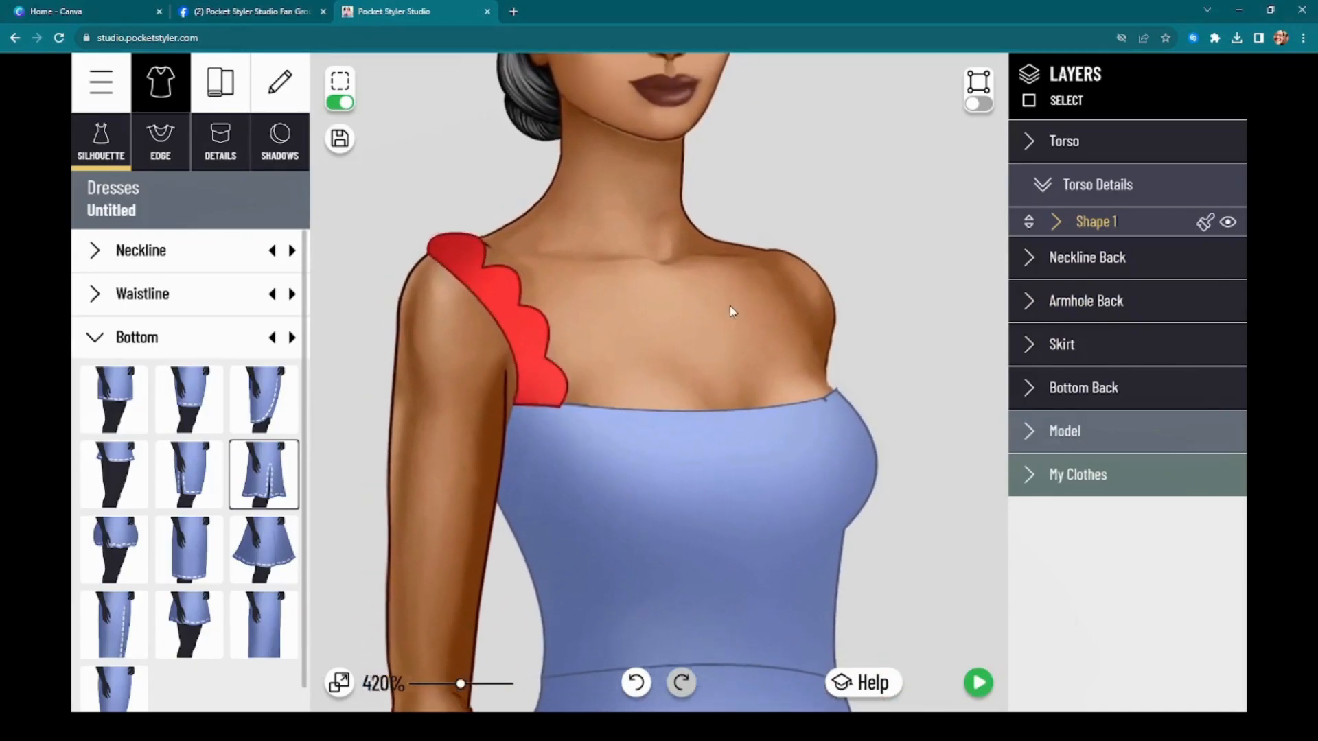
pyautogui.scroll(-5, 738, 303)
pyautogui.click(987, 674)
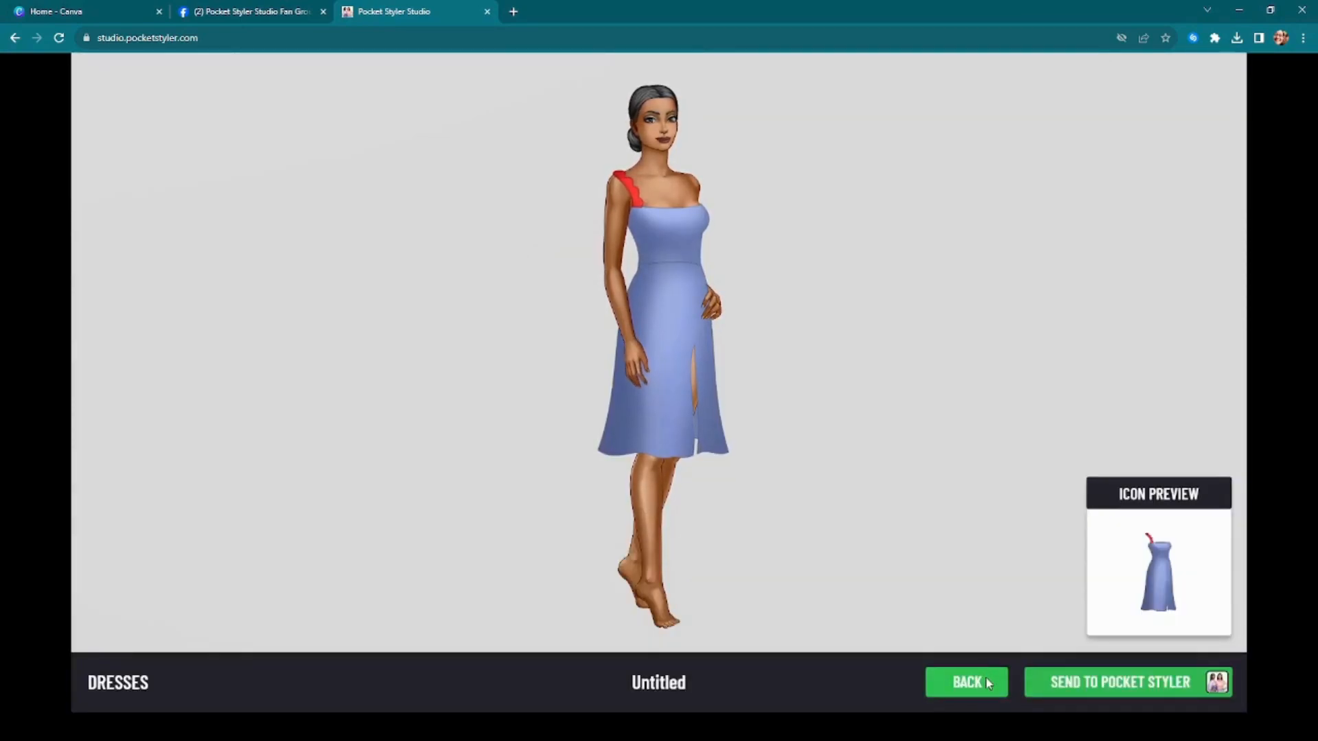
pyautogui.click(986, 679)
# Select the strap's Shape 1 layer for transforming and shift the strap slightly up and toward the neck
pyautogui.scroll(1, 855, 411)
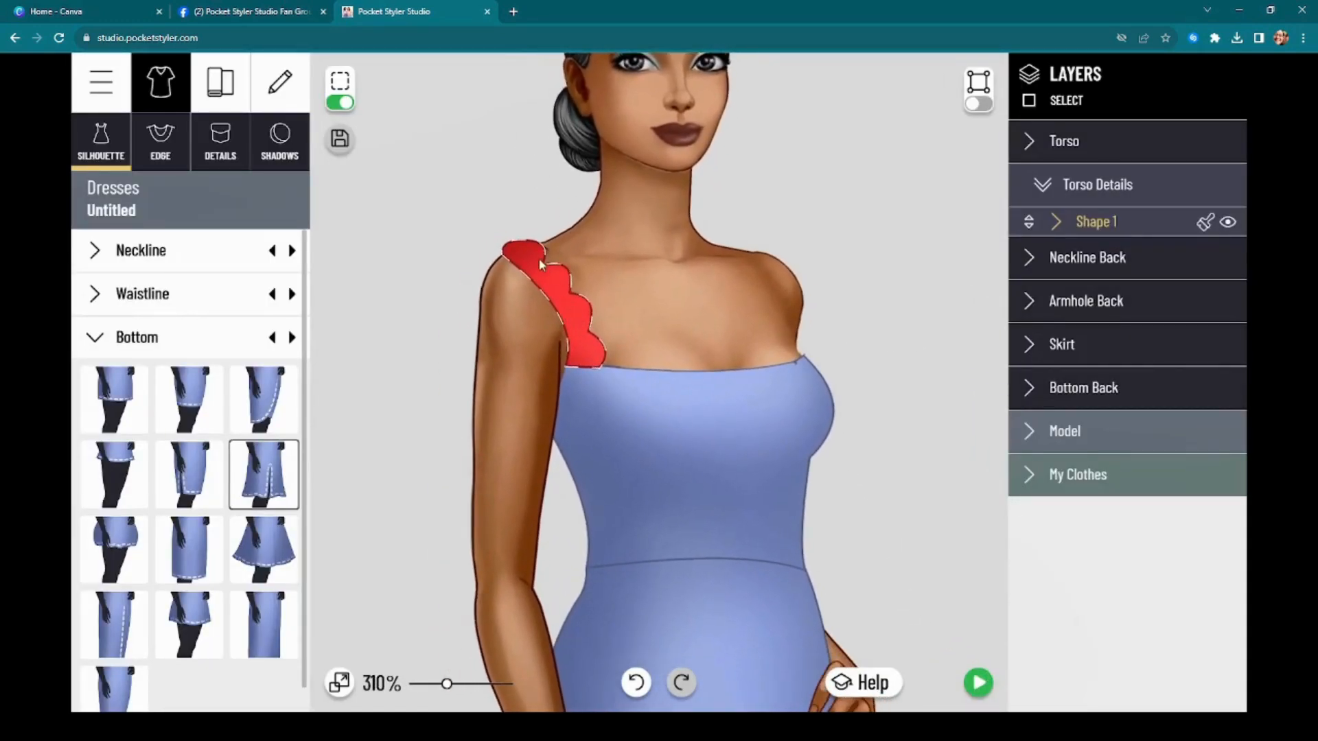
pyautogui.moveTo(595, 321); pyautogui.dragTo(598, 275)
pyautogui.click(1104, 221)
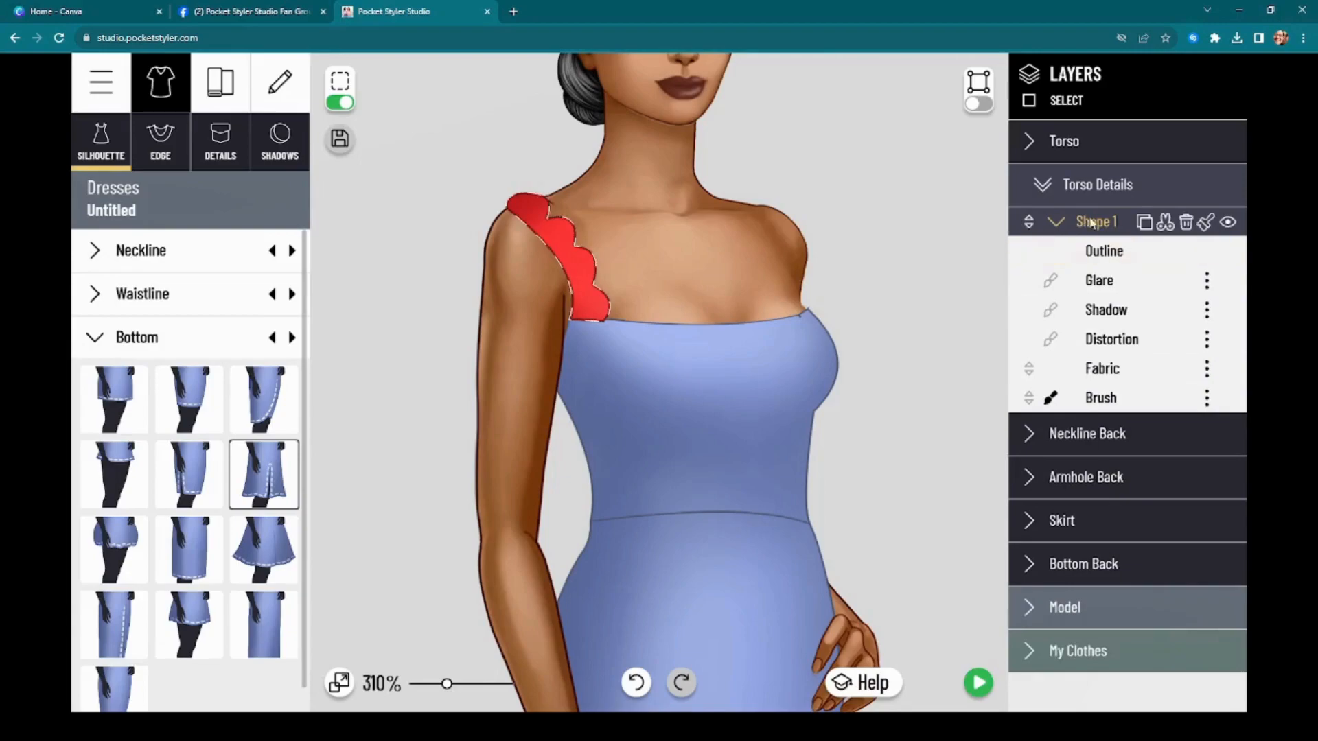
pyautogui.click(218, 152)
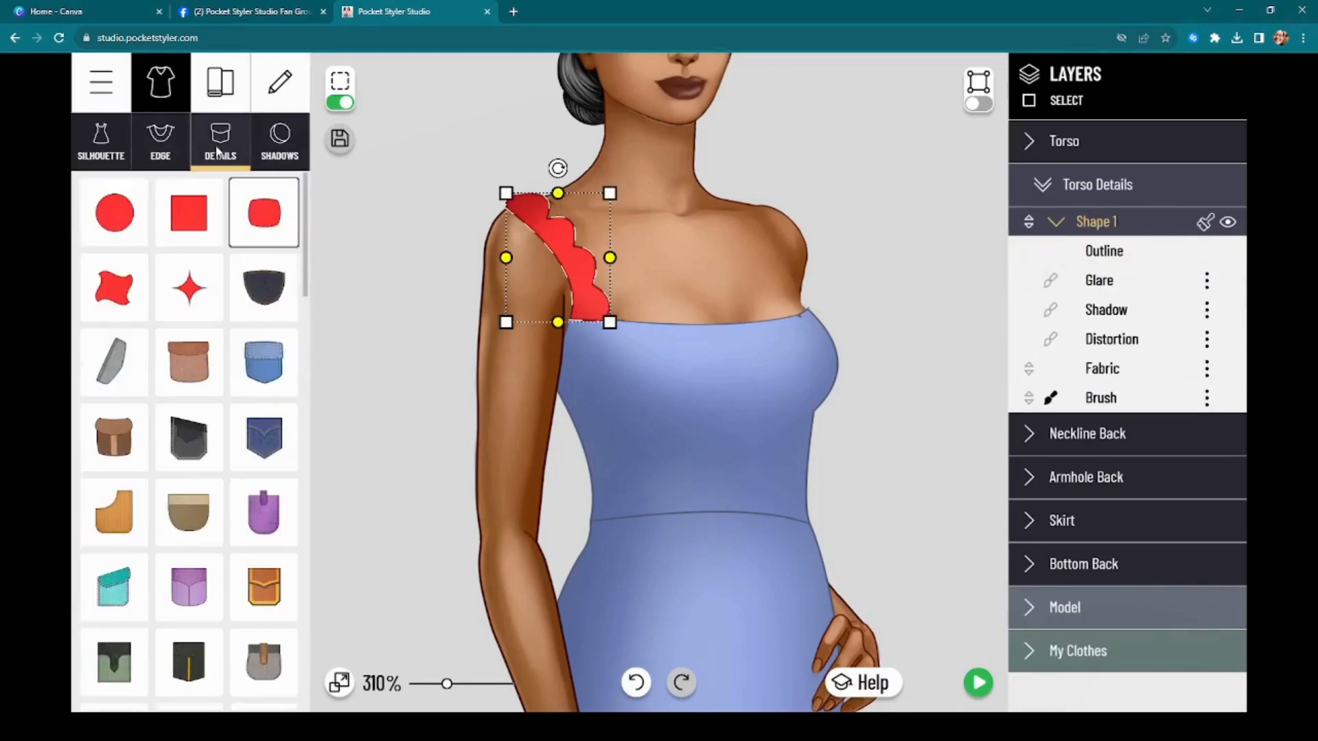
pyautogui.moveTo(568, 263); pyautogui.dragTo(590, 240)
pyautogui.scroll(5, 591, 240)
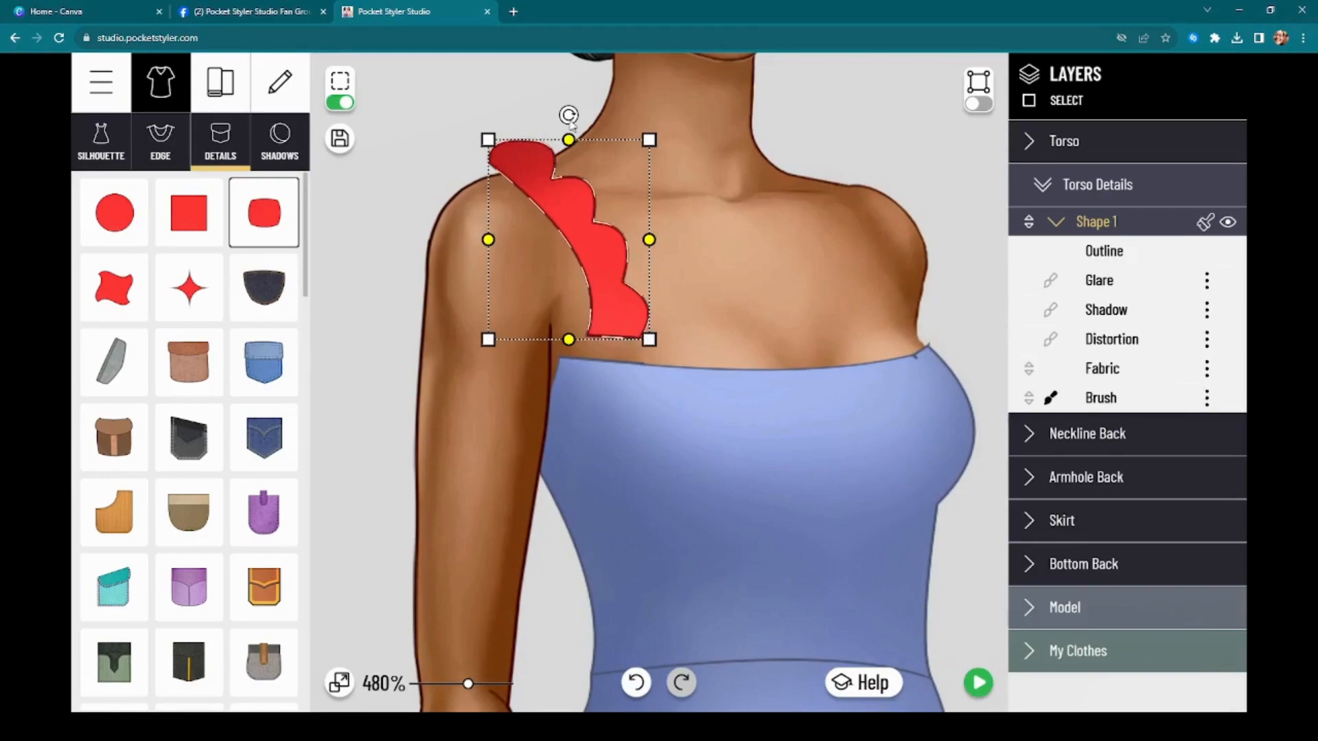
# Tilt the strap slightly counterclockwise and stretch its lower end down to meet the neckline
pyautogui.moveTo(569, 116); pyautogui.dragTo(550, 117)
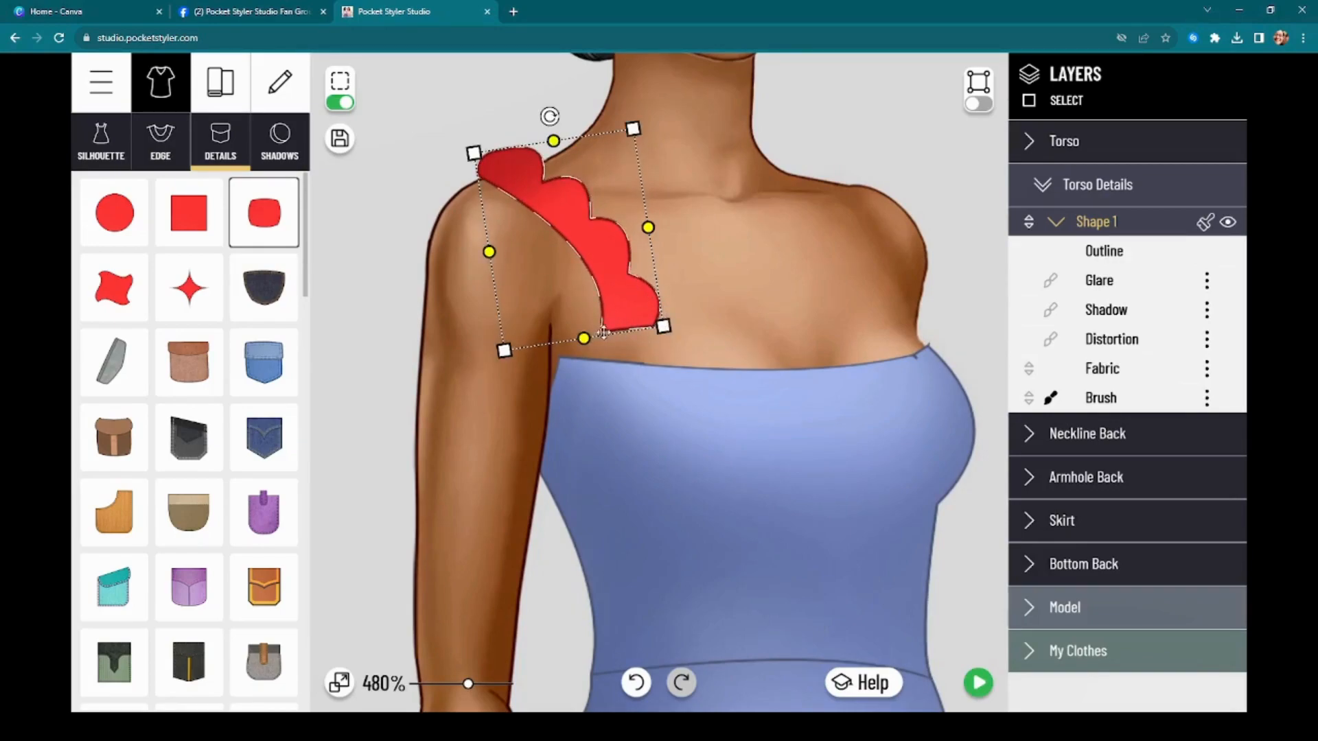
pyautogui.moveTo(583, 338); pyautogui.dragTo(591, 371)
pyautogui.moveTo(597, 240); pyautogui.dragTo(606, 239)
# Move the strap's two lower points onto the neckline and adjust the lowest scallop and base curve to fit
pyautogui.click(969, 104)
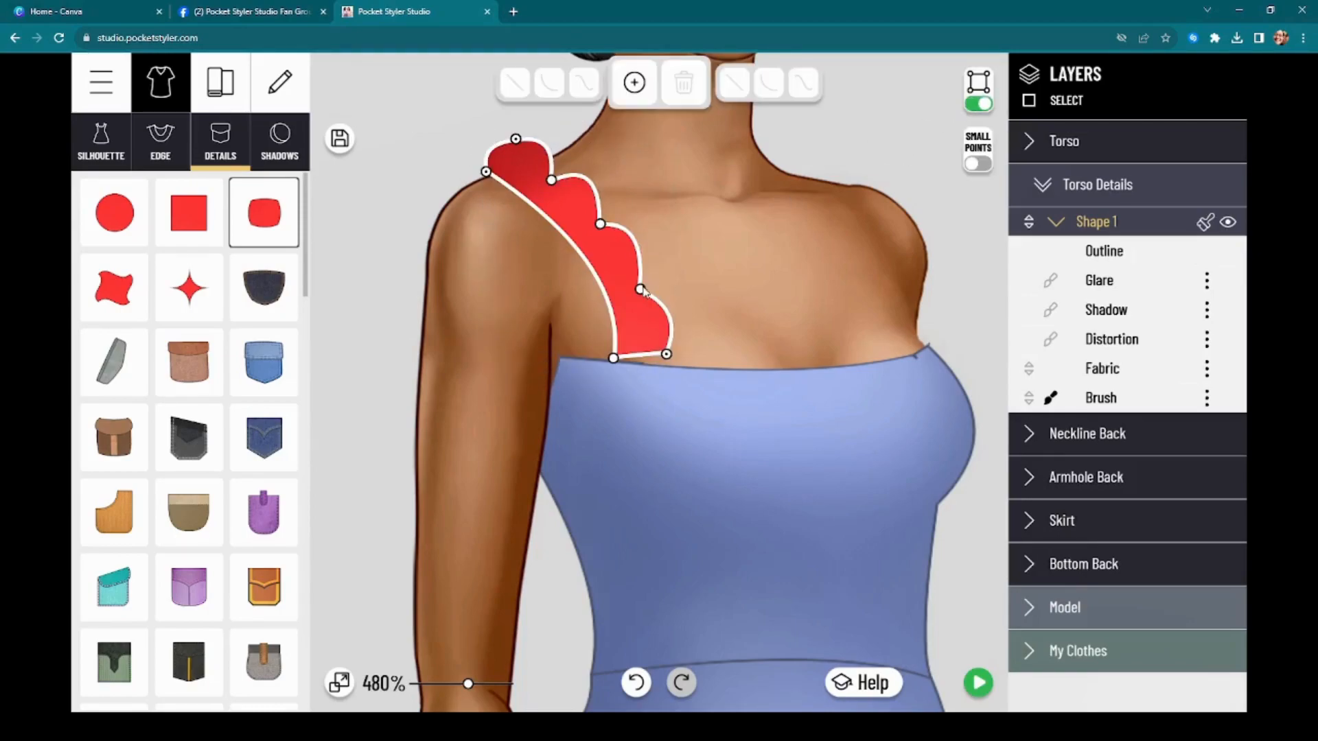
pyautogui.click(615, 359)
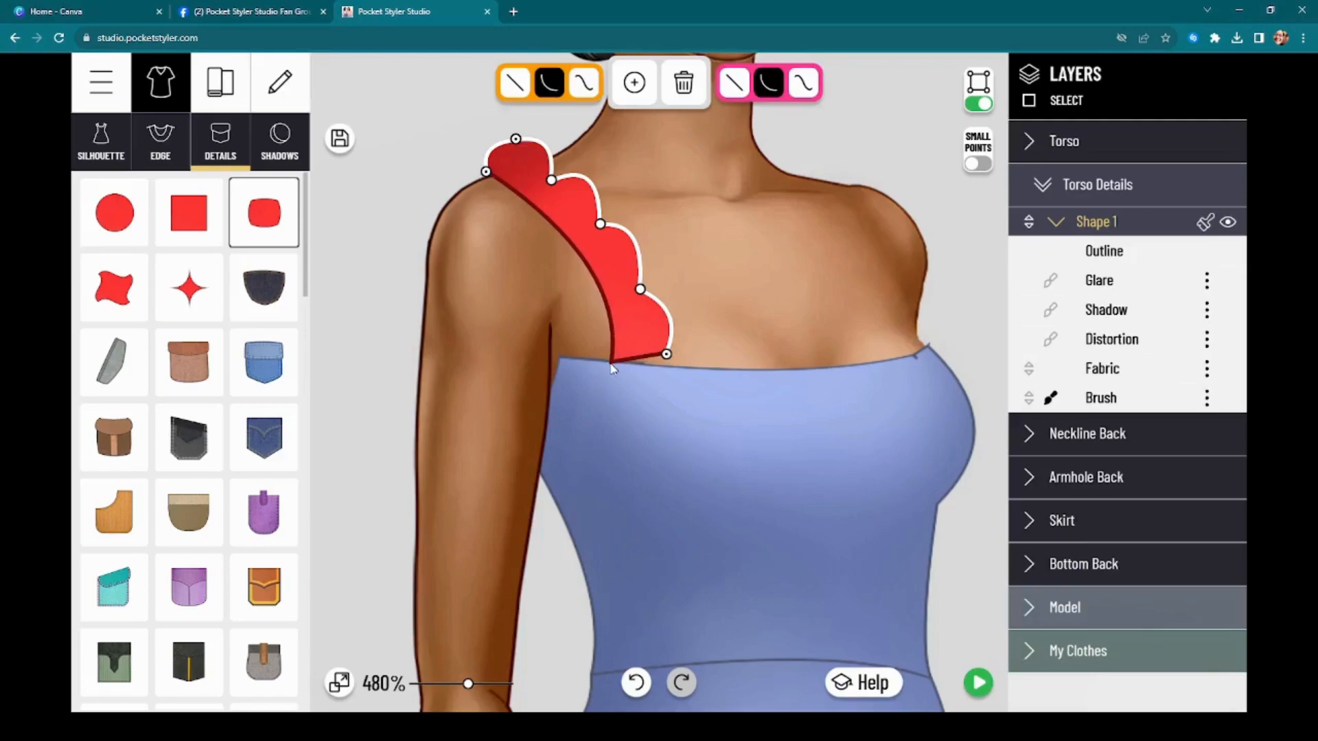
pyautogui.doubleClick(667, 354)
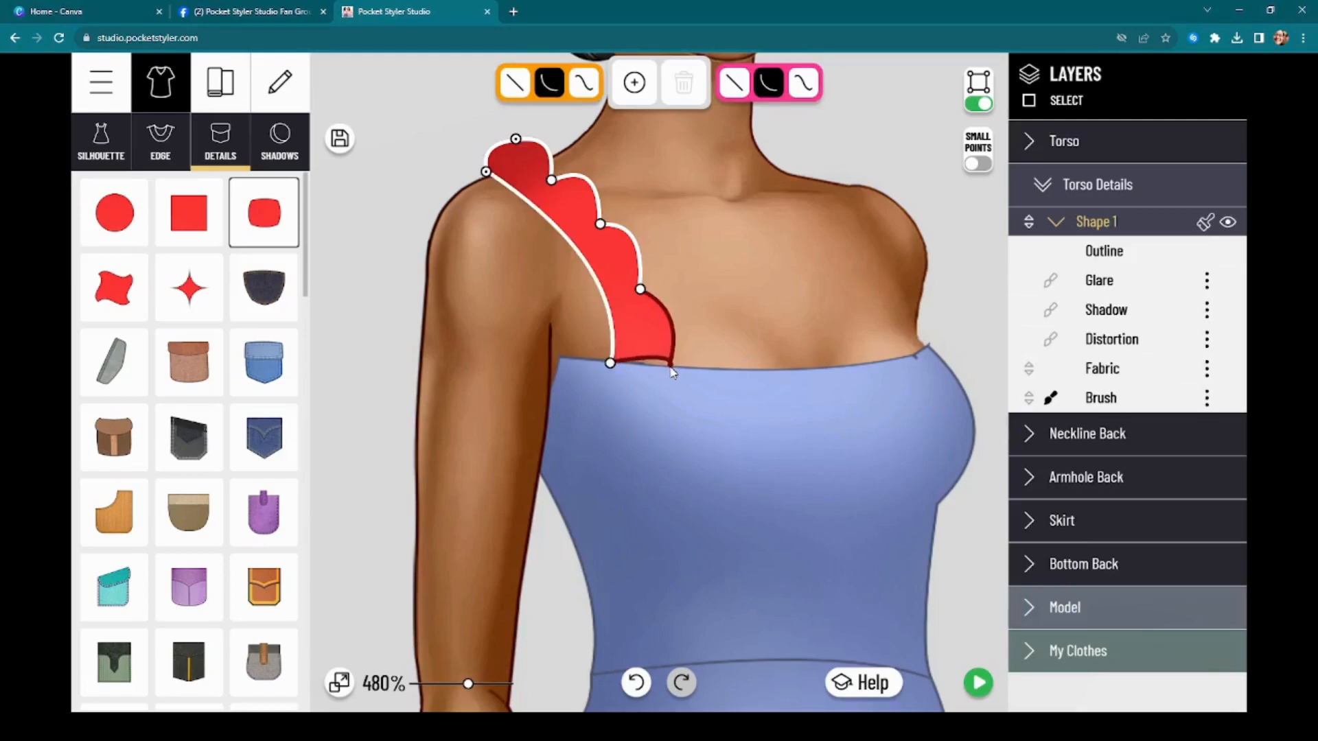
pyautogui.moveTo(683, 314)
pyautogui.mouseDown()
pyautogui.moveTo(664, 336)
pyautogui.moveTo(694, 321)
pyautogui.mouseUp()
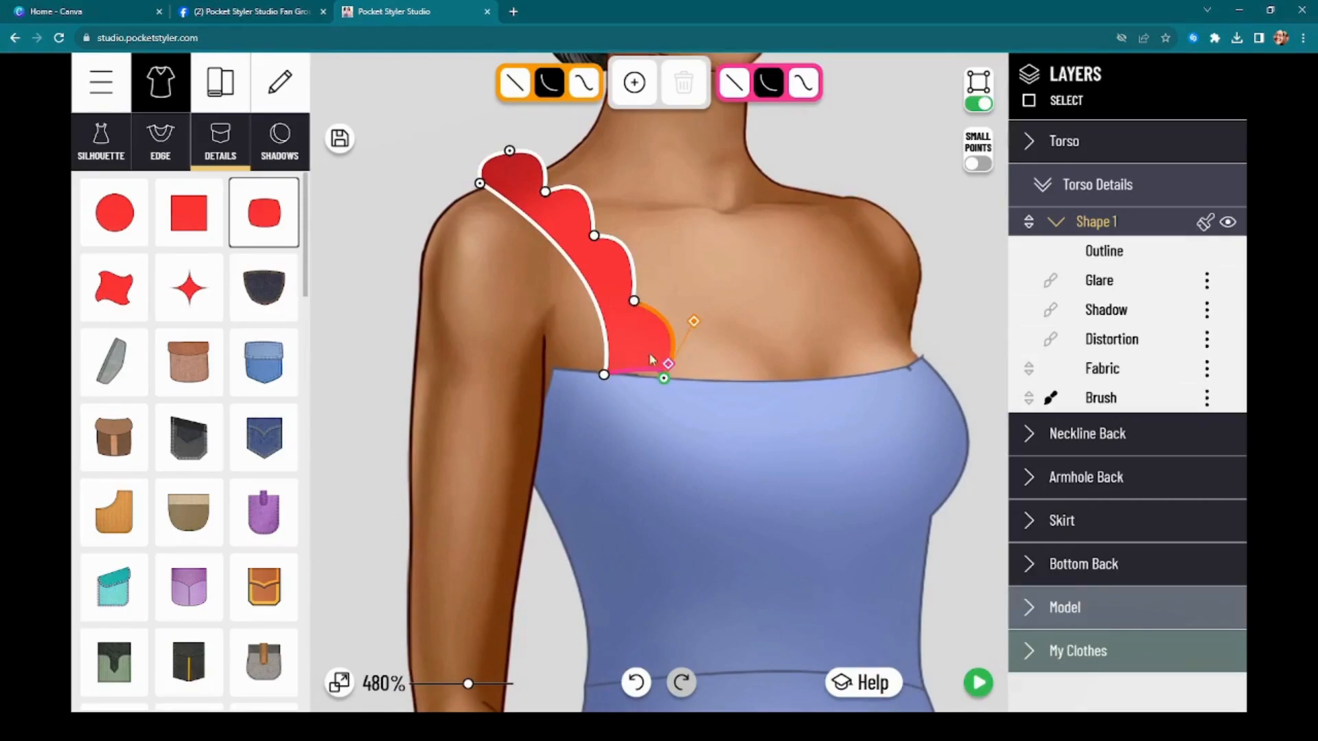
pyautogui.click(604, 375)
pyautogui.moveTo(667, 366); pyautogui.dragTo(650, 381)
# Select the torso and lower its corner point beside the strap slightly, bowing the armhole edge outward
pyautogui.click(568, 379)
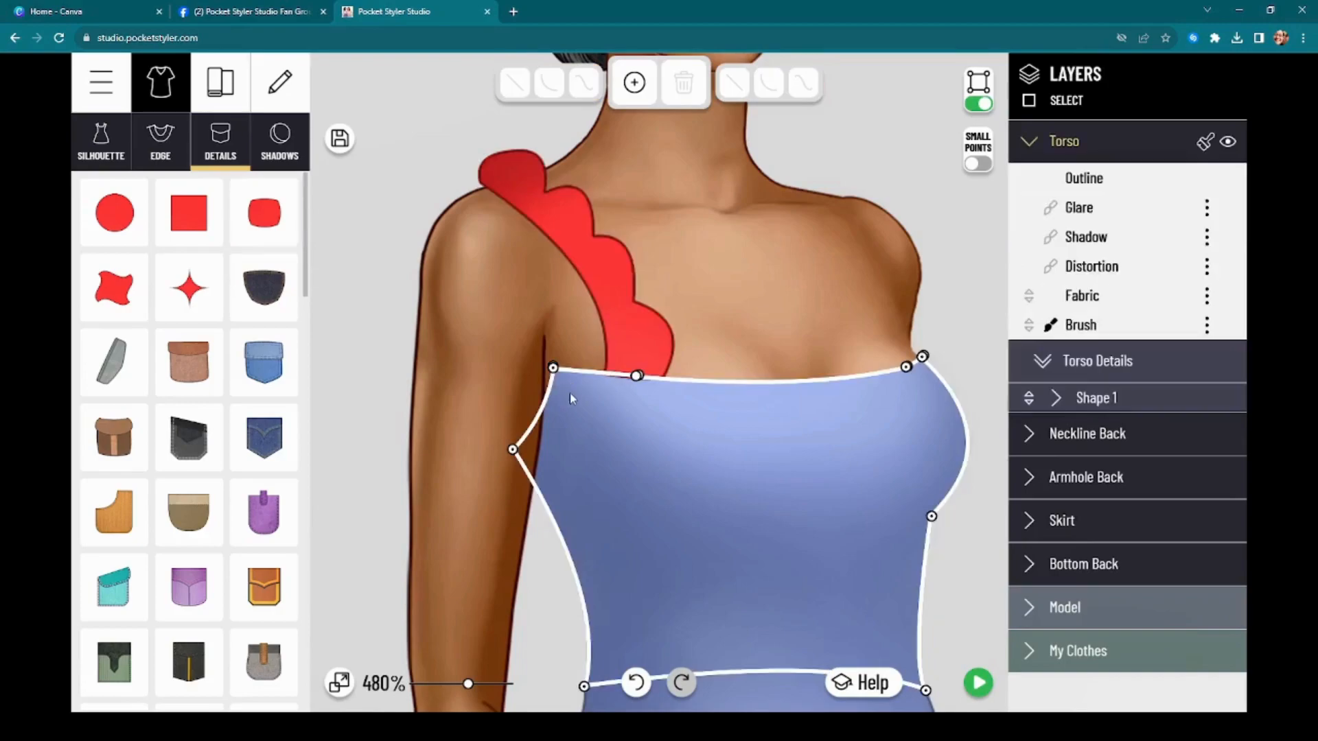
pyautogui.click(556, 372)
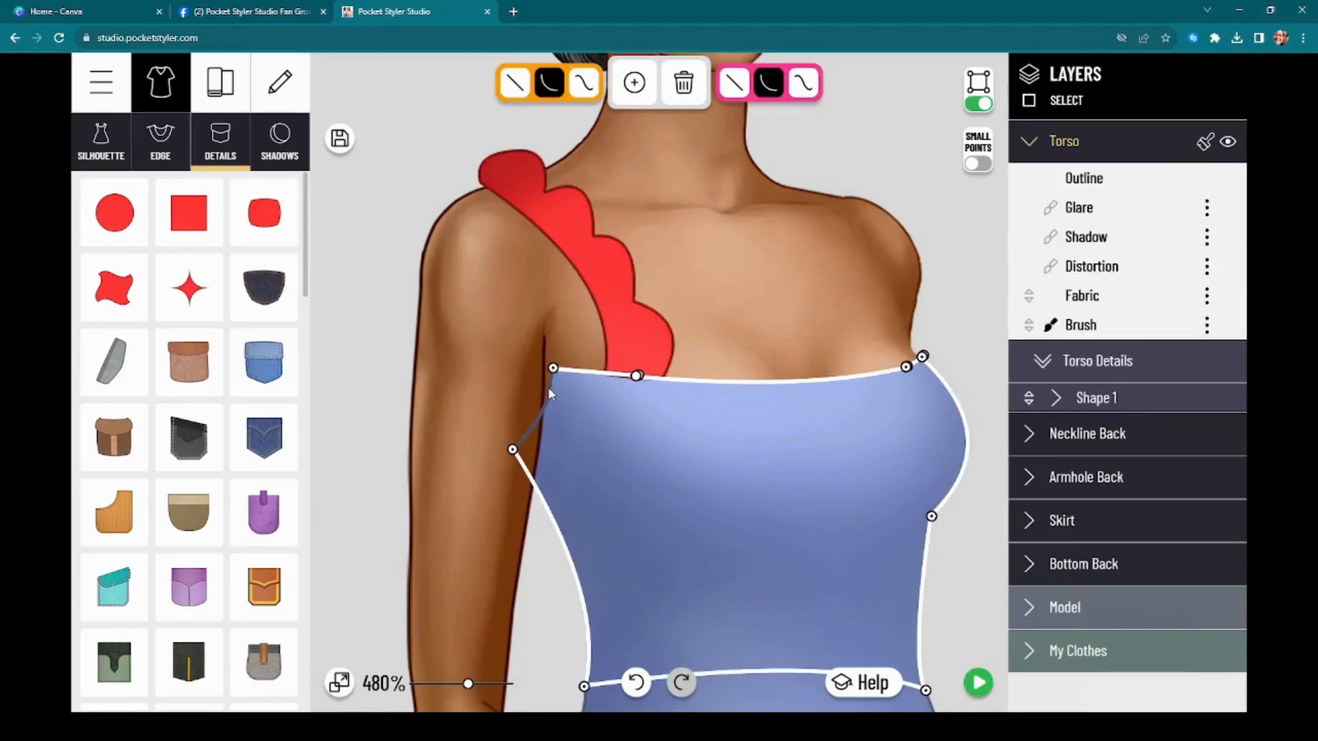
pyautogui.moveTo(552, 372); pyautogui.dragTo(573, 389)
pyautogui.click(683, 84)
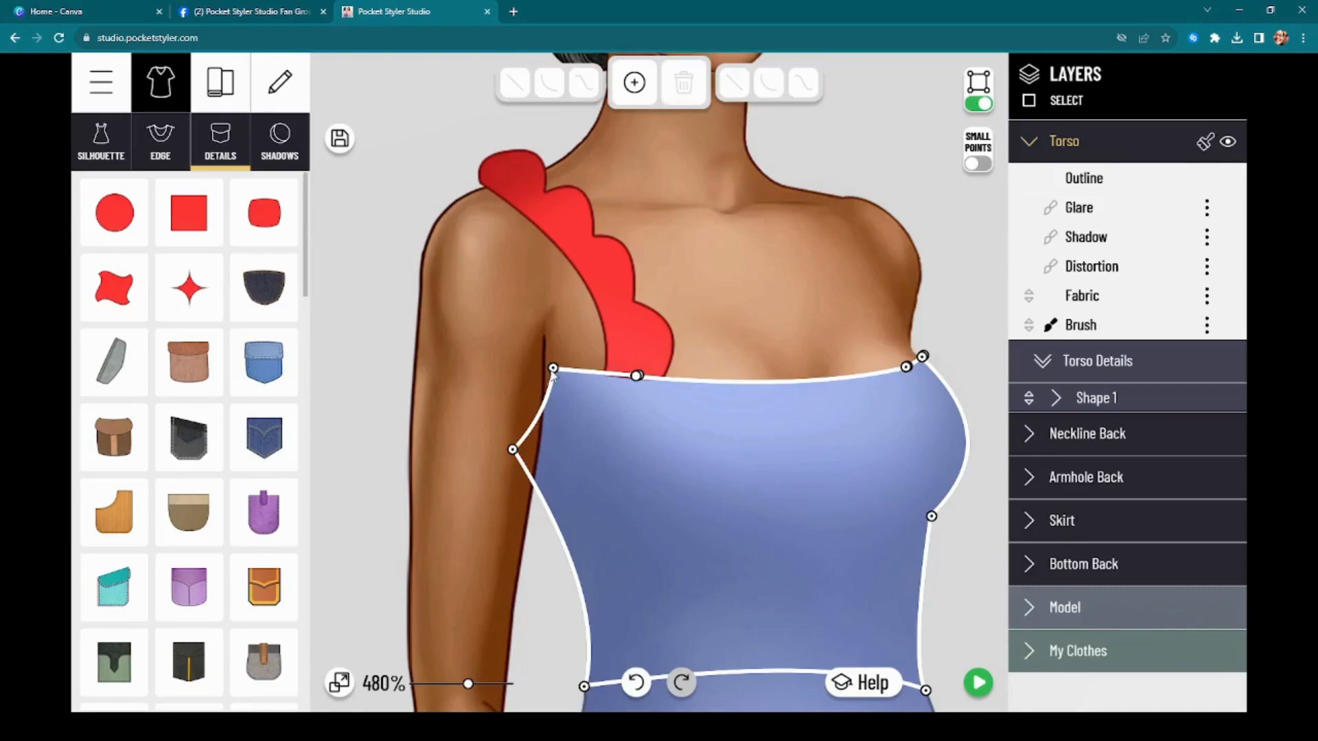
pyautogui.moveTo(553, 370); pyautogui.dragTo(513, 409)
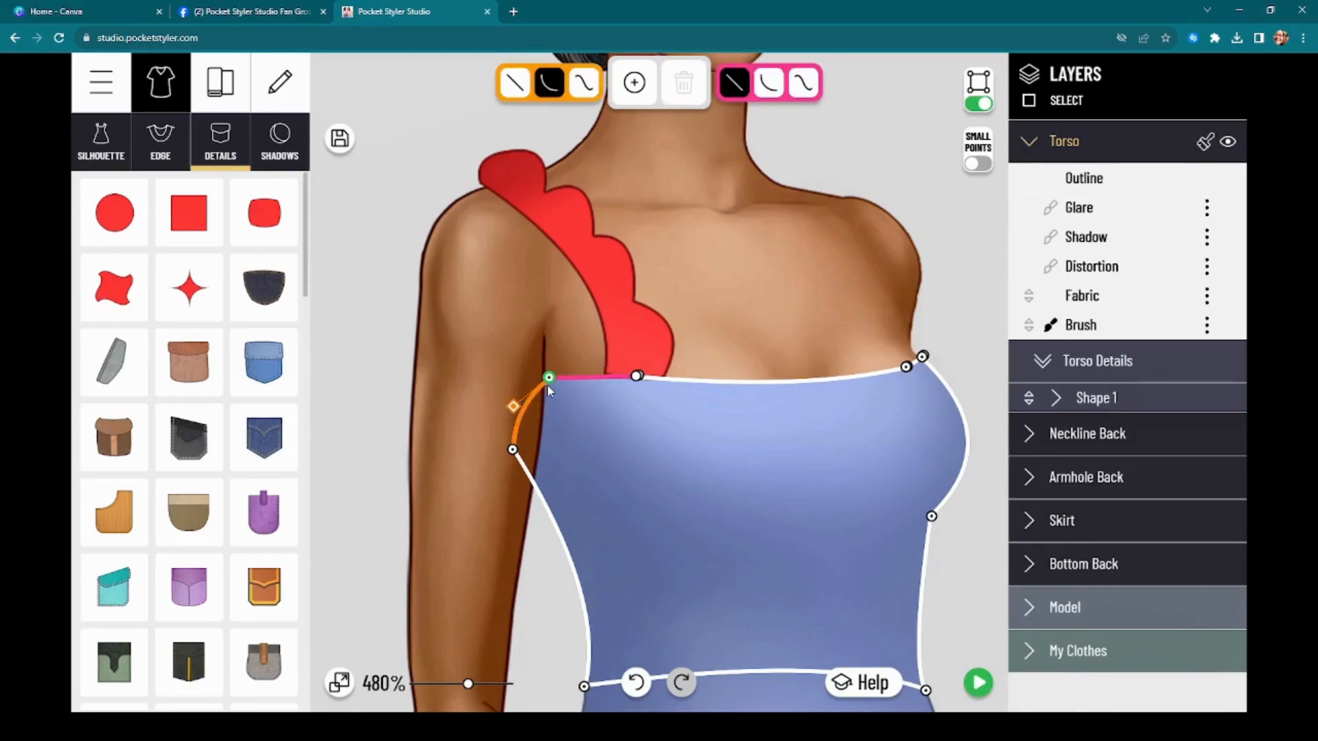
# Move the torso's upper corner point on the strapless side down and outward along the bust edge
pyautogui.moveTo(598, 442); pyautogui.dragTo(488, 454)
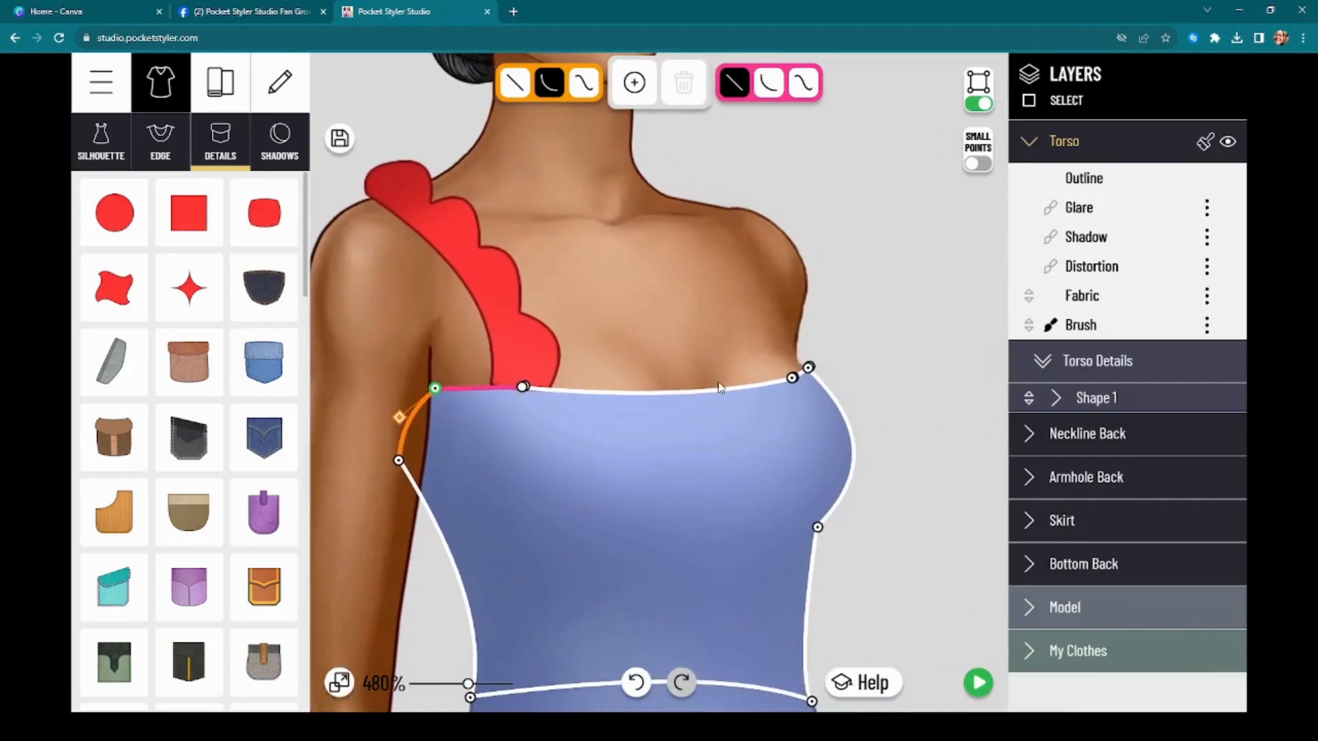
pyautogui.click(809, 368)
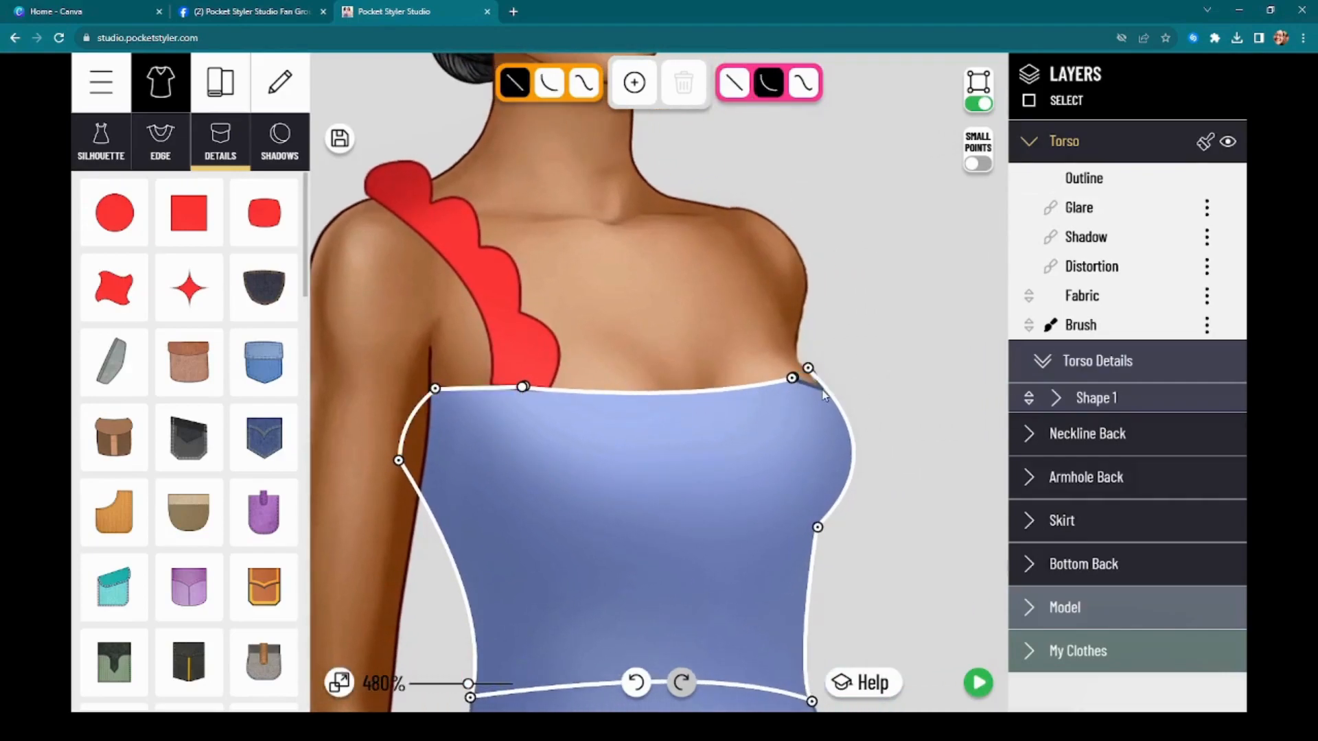
pyautogui.click(826, 396)
pyautogui.moveTo(809, 367); pyautogui.dragTo(828, 393)
pyautogui.click(827, 393)
pyautogui.moveTo(896, 453)
pyautogui.mouseDown()
pyautogui.moveTo(869, 415)
pyautogui.moveTo(895, 433)
pyautogui.moveTo(894, 460)
pyautogui.mouseUp()
pyautogui.moveTo(829, 396); pyautogui.dragTo(830, 388)
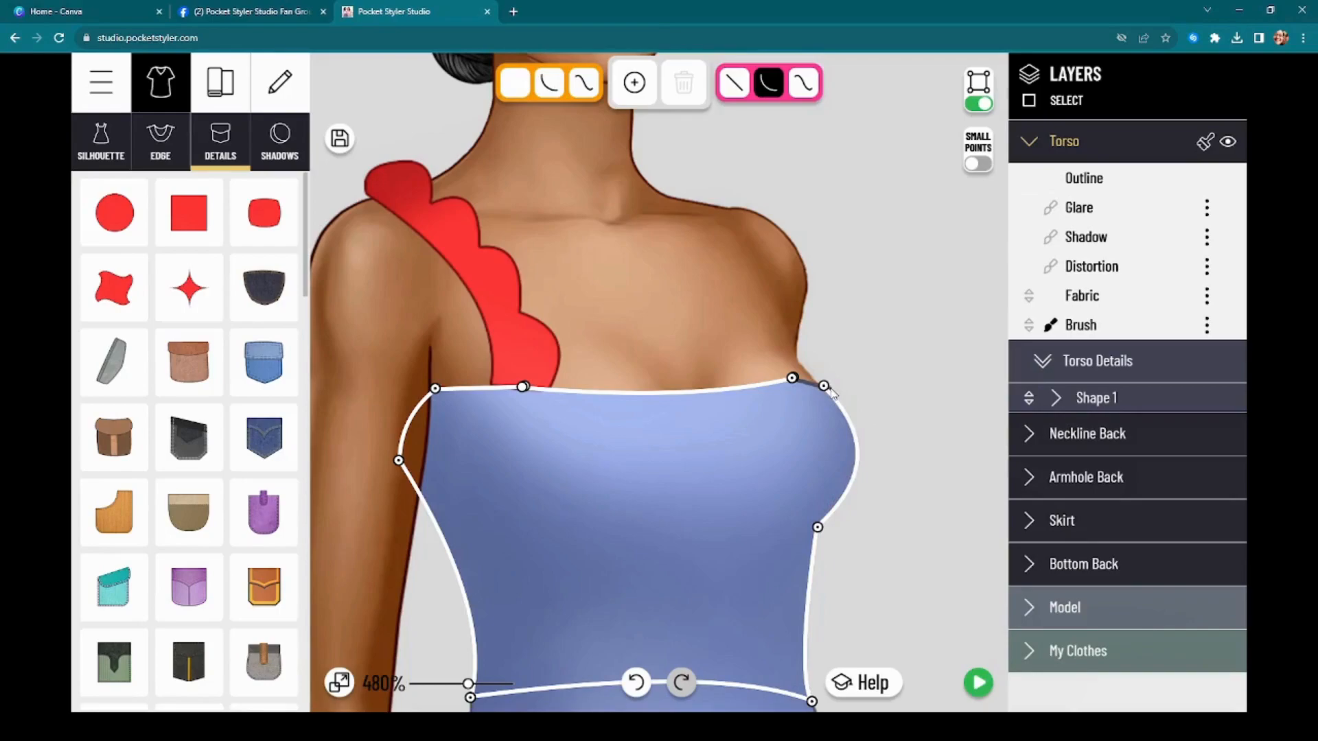
# Bring the adjacent neckline point onto the torso's strapless-side corner and adjust the neckline curve into it
pyautogui.click(824, 386)
pyautogui.click(822, 387)
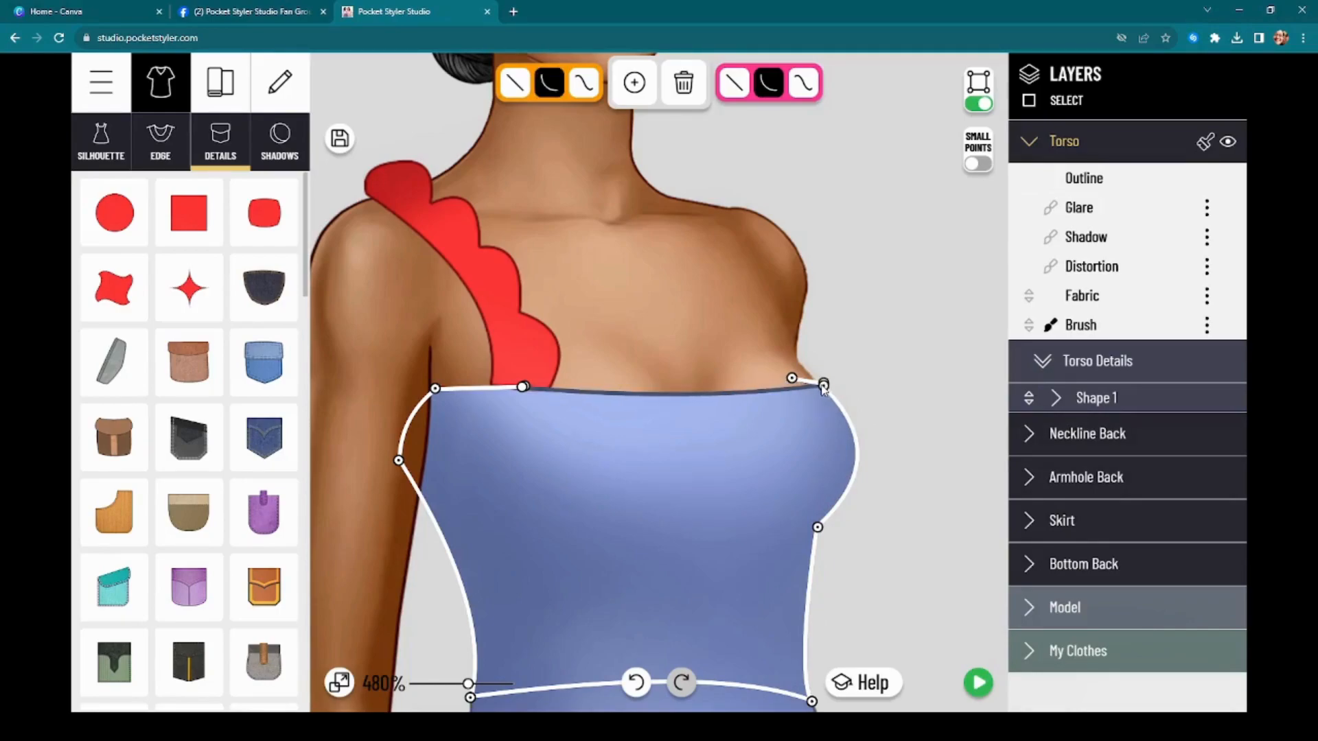
pyautogui.click(818, 384)
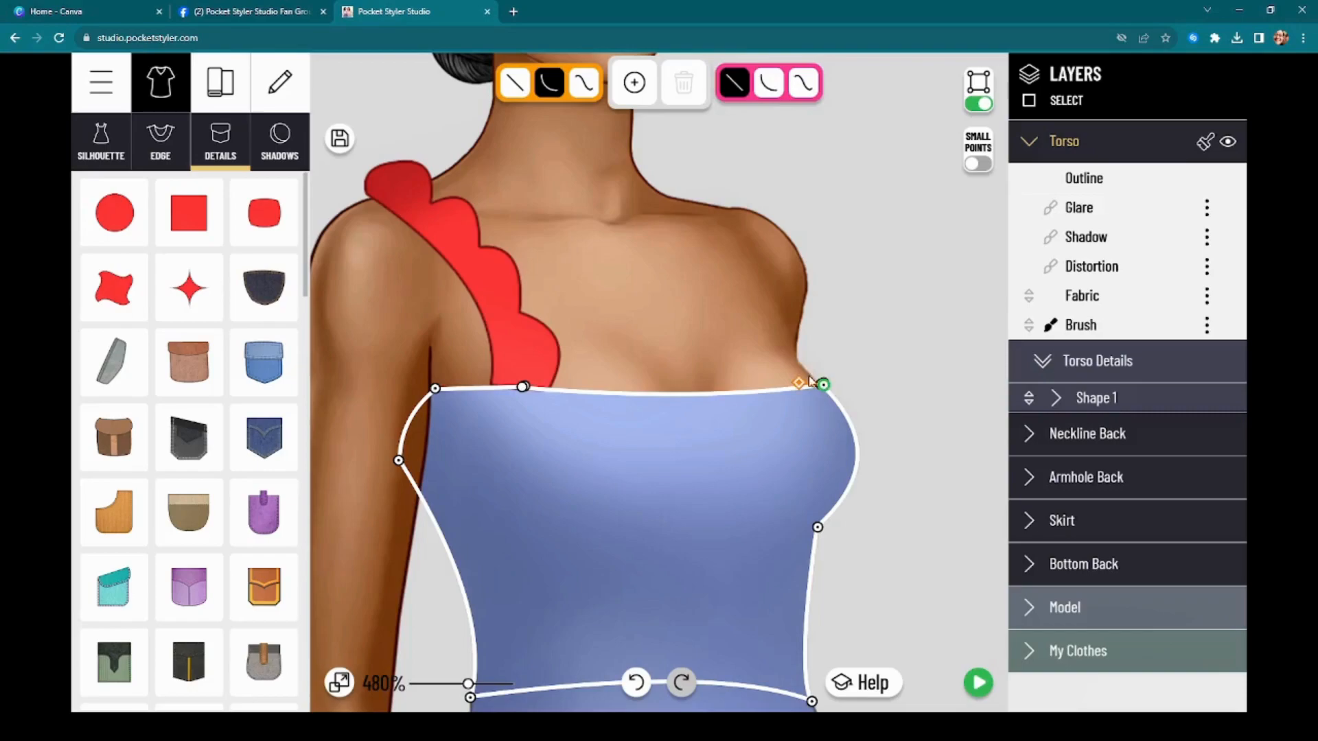
pyautogui.moveTo(798, 383); pyautogui.dragTo(816, 384)
# Raise the torso's neckline points beneath the strap so the neckline slopes up to meet it
pyautogui.moveTo(523, 387); pyautogui.dragTo(502, 368)
pyautogui.click(529, 371)
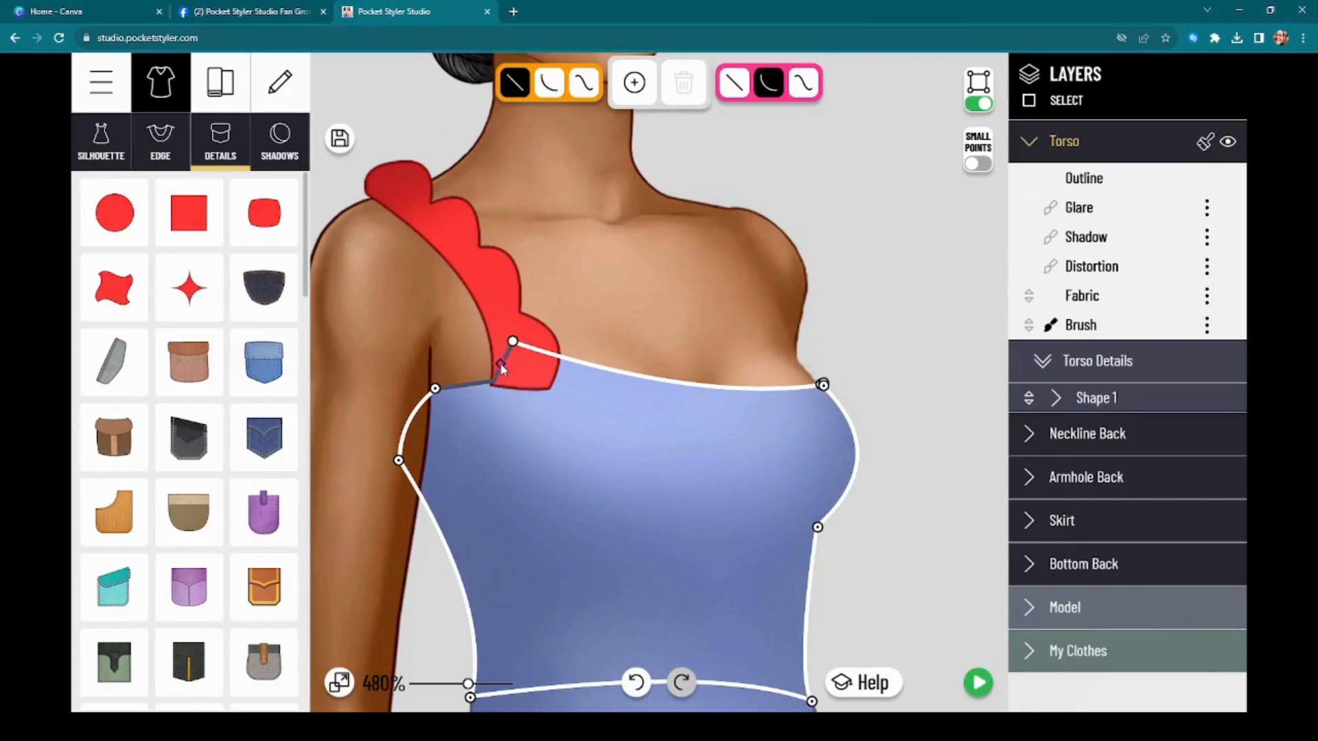
# Move the strap's two lower points up to follow the sloped neckline, round its base curve, and reselect the torso
pyautogui.click(501, 305)
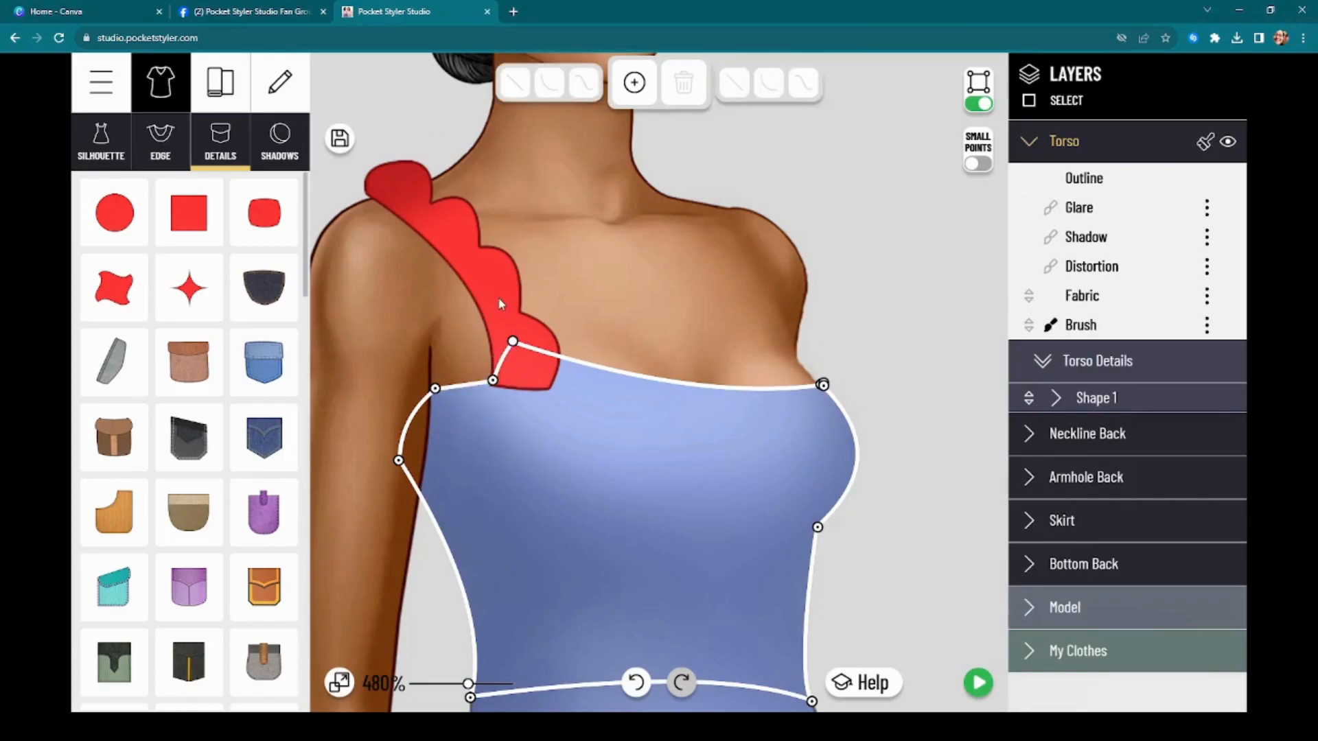
pyautogui.click(549, 389)
pyautogui.moveTo(566, 374); pyautogui.dragTo(574, 361)
pyautogui.moveTo(490, 385)
pyautogui.mouseDown()
pyautogui.moveTo(500, 357)
pyautogui.moveTo(494, 366)
pyautogui.mouseUp()
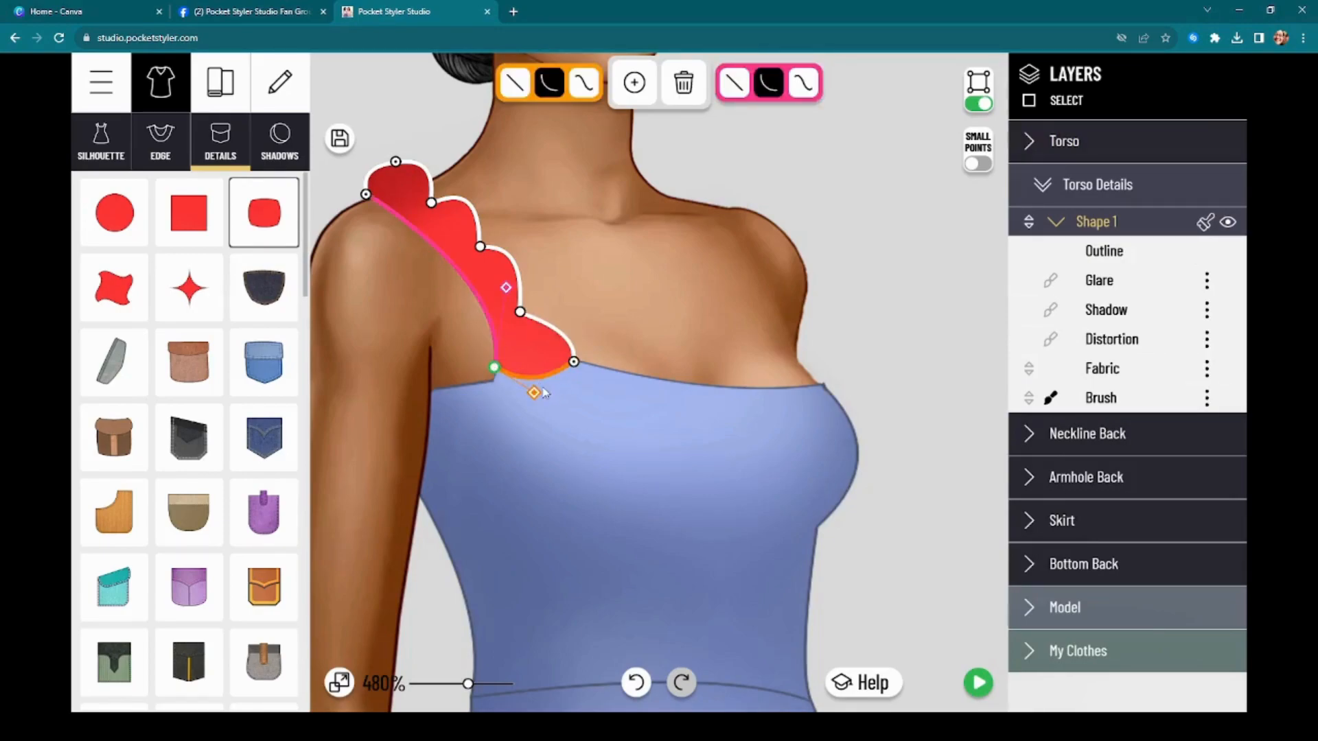
pyautogui.click(469, 396)
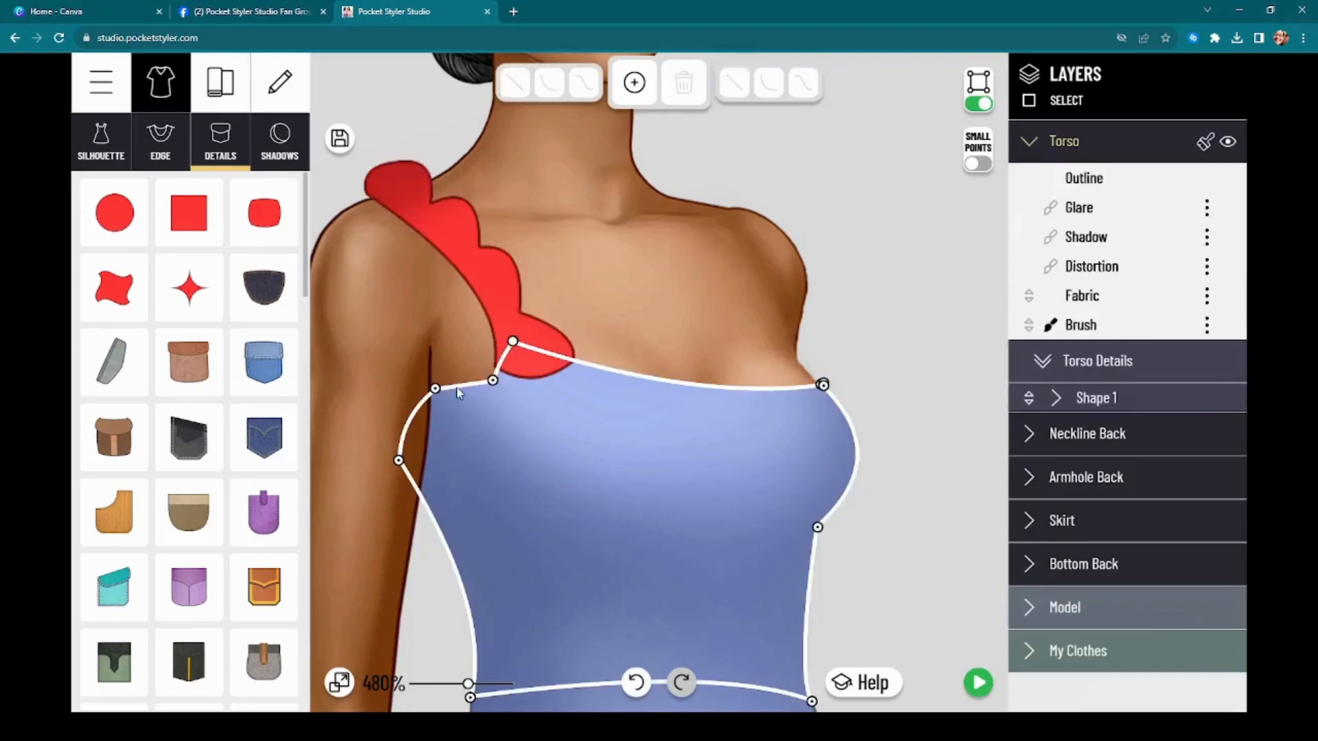
# Lower the torso's underarm and neckline points beneath the strap into a smooth slope and flatten the underarm curve
pyautogui.click(433, 417)
pyautogui.click(477, 390)
pyautogui.moveTo(494, 381); pyautogui.dragTo(485, 380)
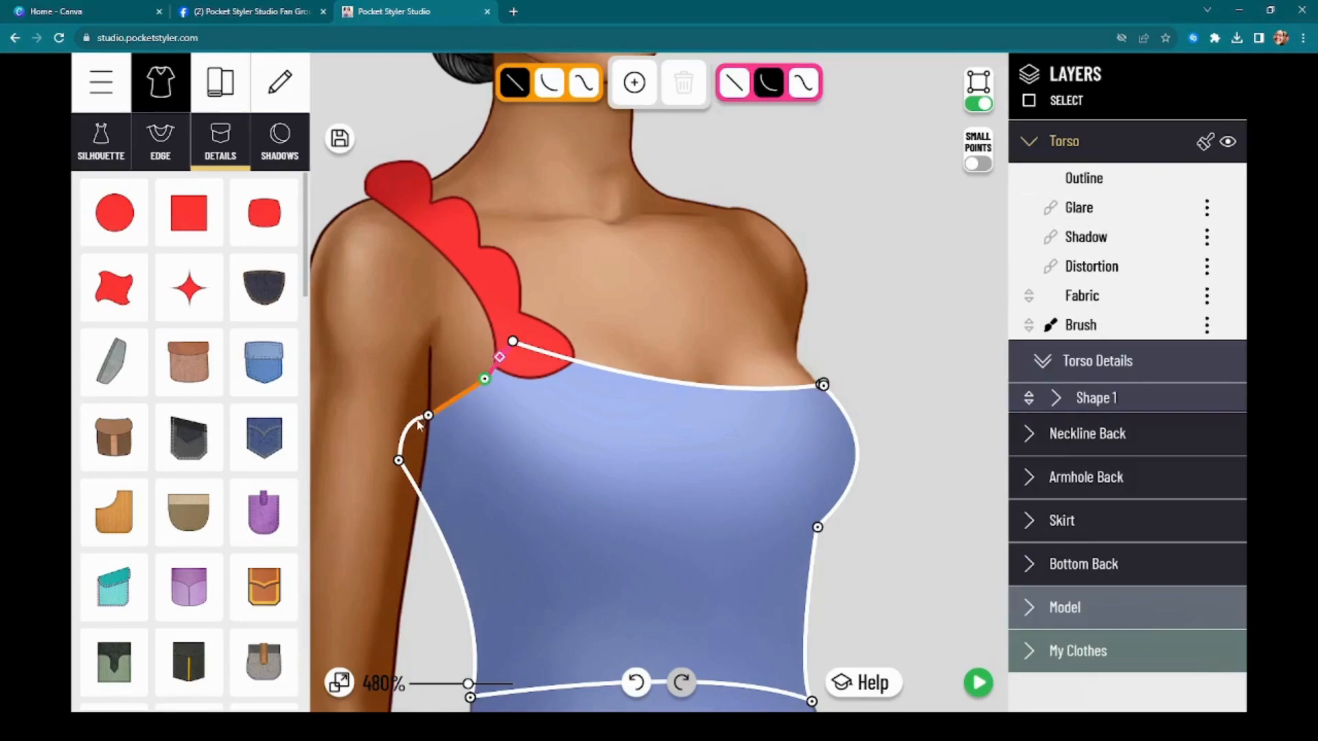
pyautogui.click(400, 461)
pyautogui.moveTo(400, 416); pyautogui.dragTo(413, 433)
# Preview the dress with the reshaped underarm on the full model and return to the editor
pyautogui.moveTo(608, 518); pyautogui.dragTo(594, 409)
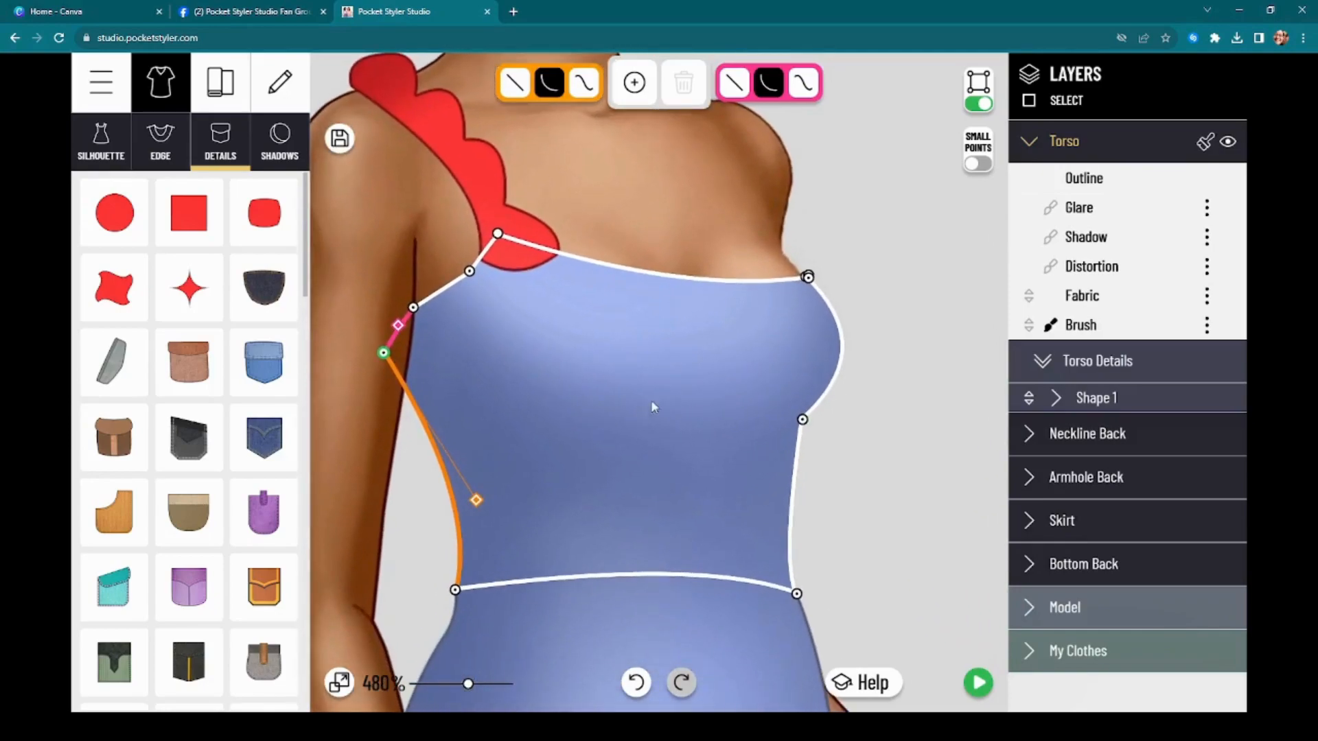
pyautogui.scroll(-2, 651, 410)
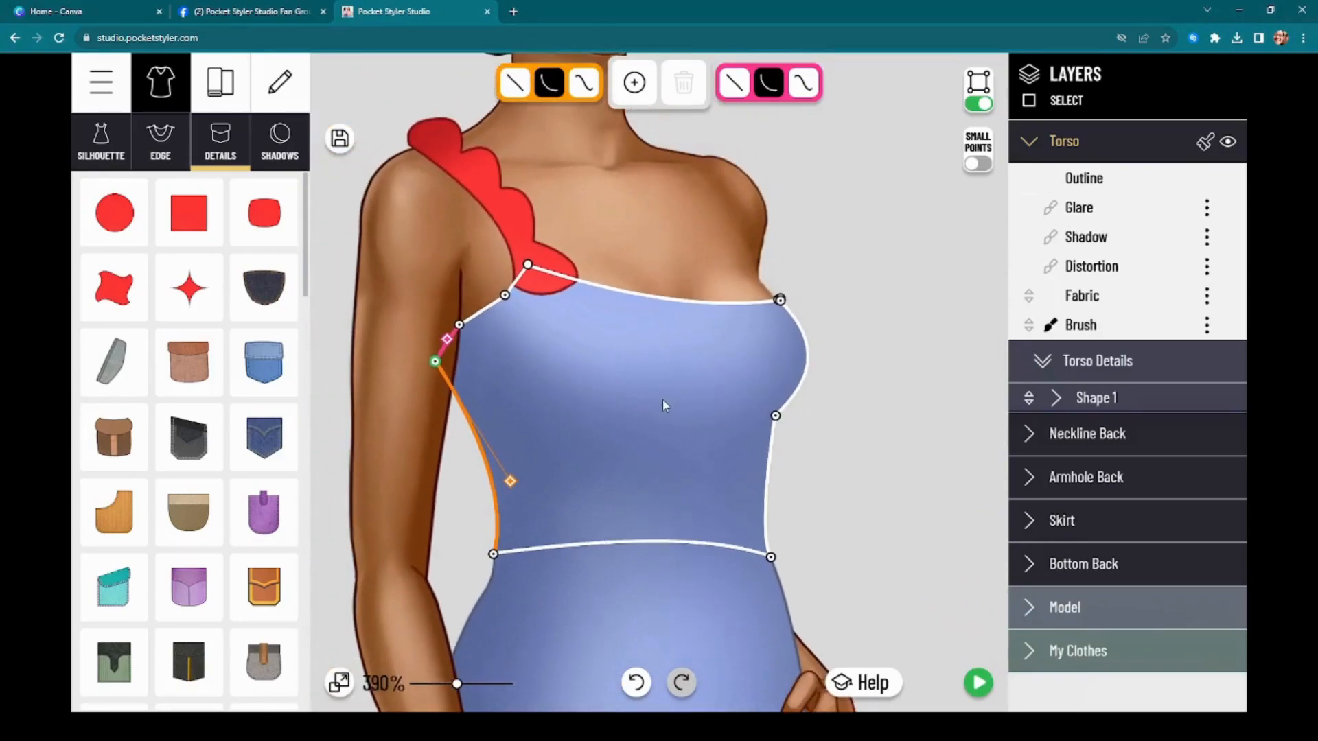
pyautogui.click(974, 690)
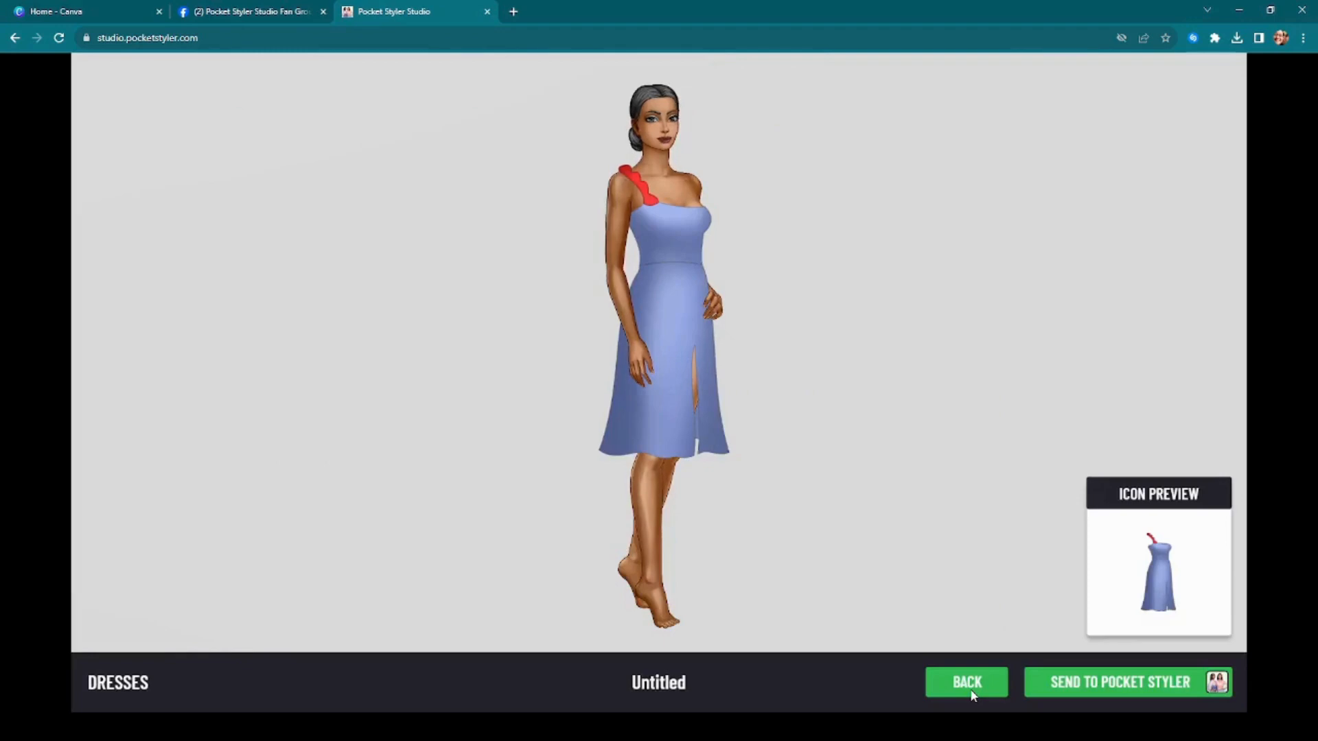
pyautogui.click(971, 690)
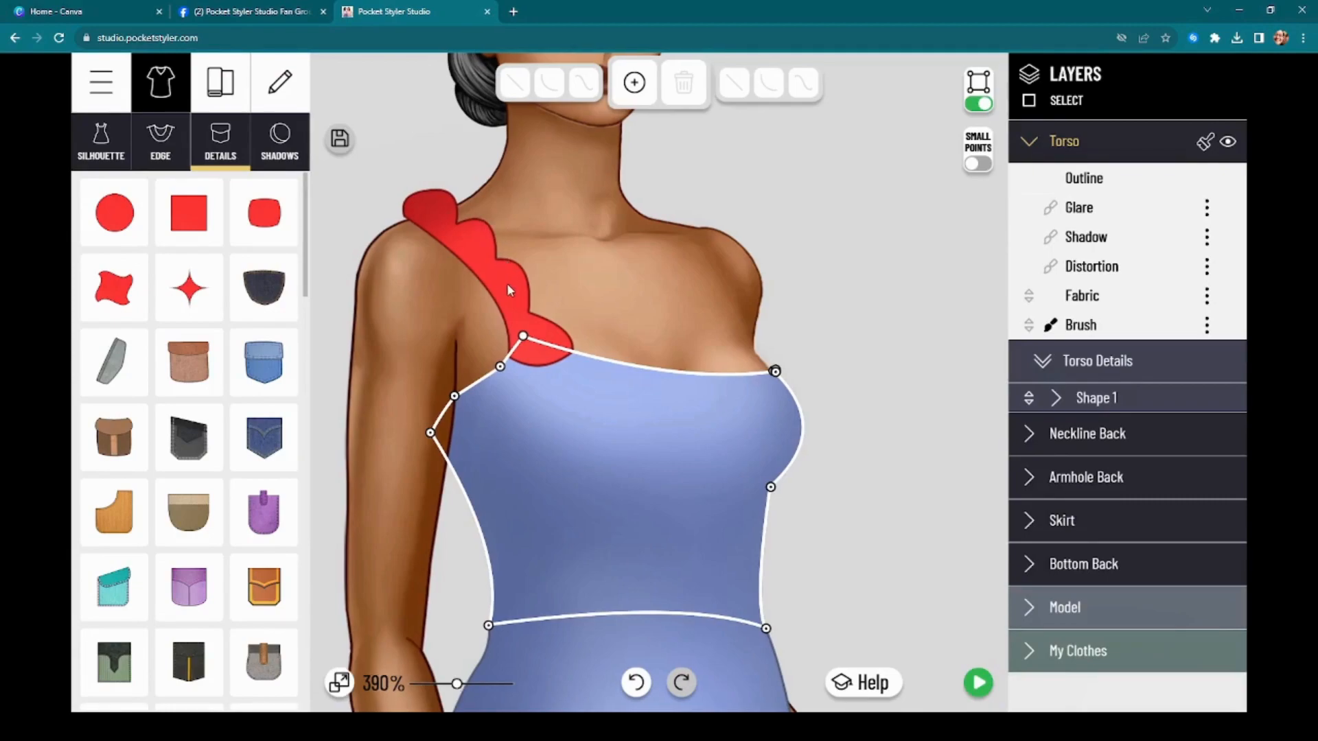
# Select the scalloped strap, Shape 1, and fine-tune the curve of its second scallop
pyautogui.click(506, 286)
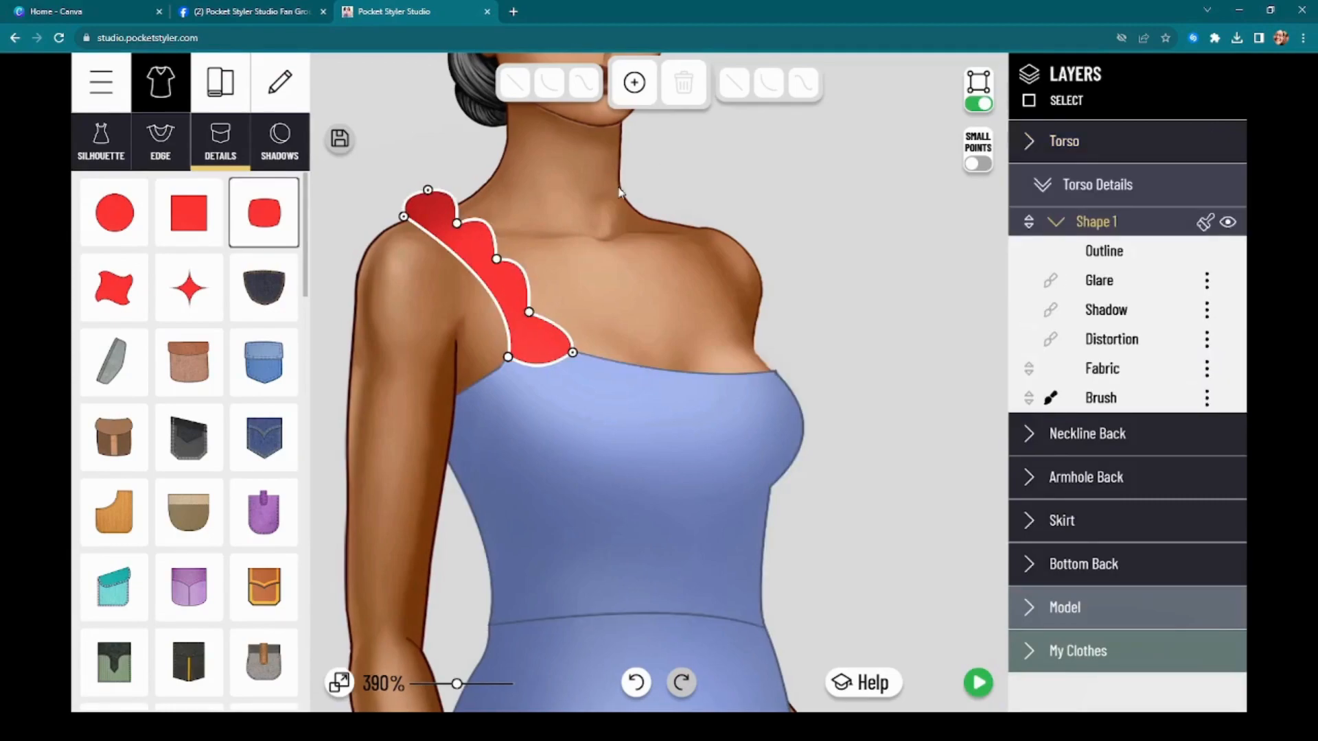
pyautogui.click(1103, 224)
pyautogui.click(1104, 225)
pyautogui.click(497, 260)
pyautogui.moveTo(497, 204); pyautogui.dragTo(503, 211)
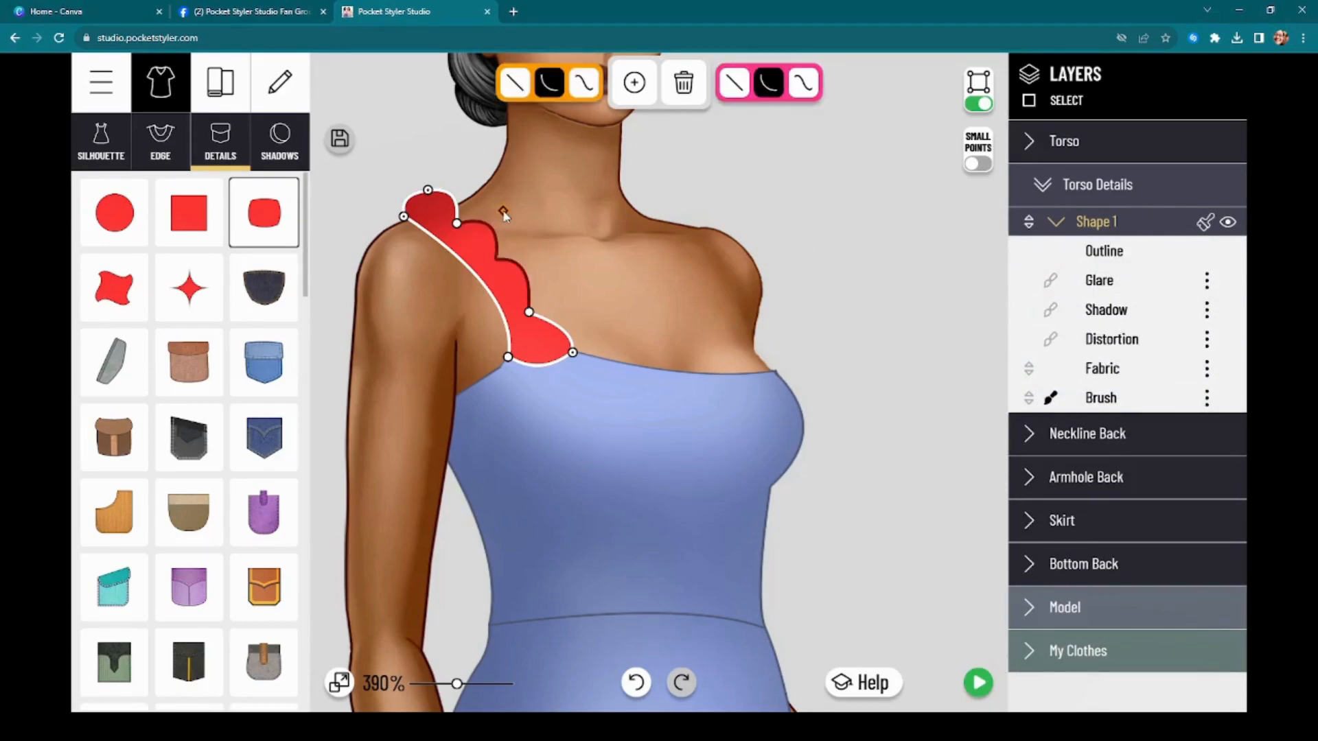
# Duplicate the scalloped strap and place the copy over the original, offset slightly toward the arm as a second layer
pyautogui.click(1110, 227)
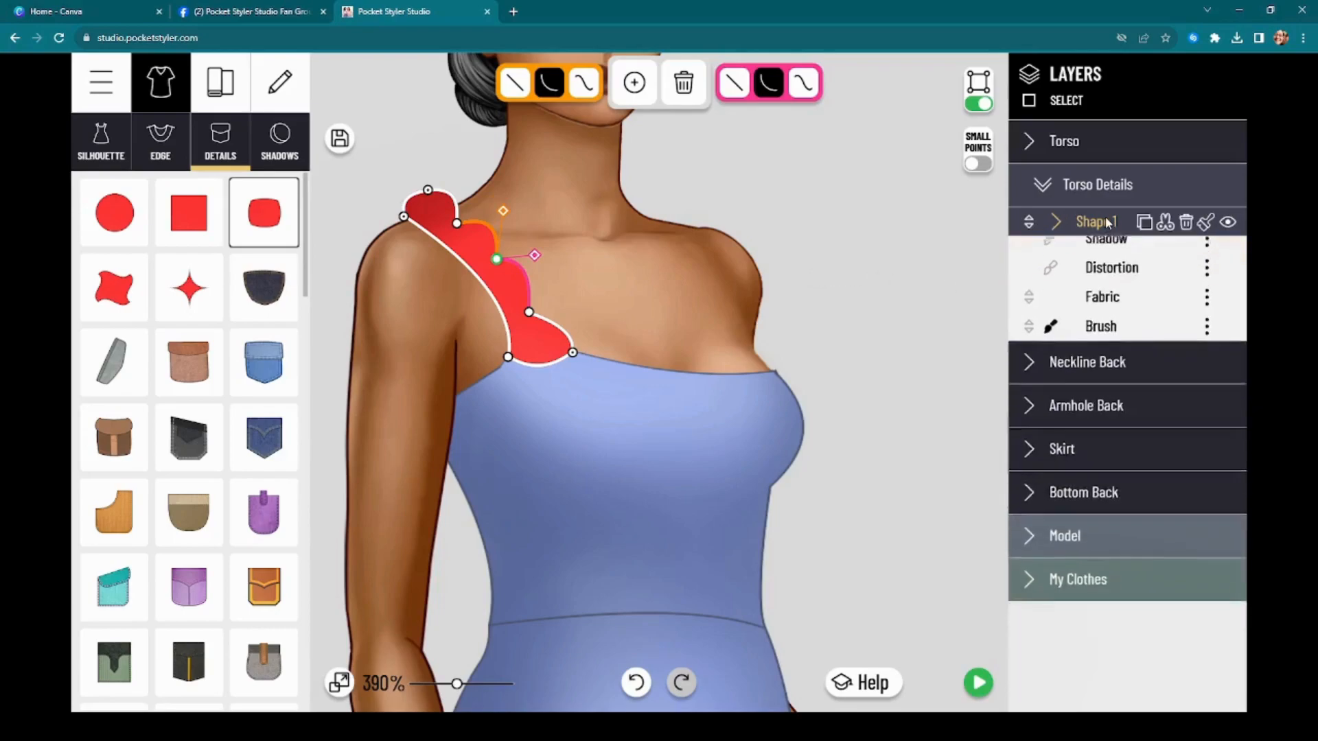
pyautogui.click(1144, 223)
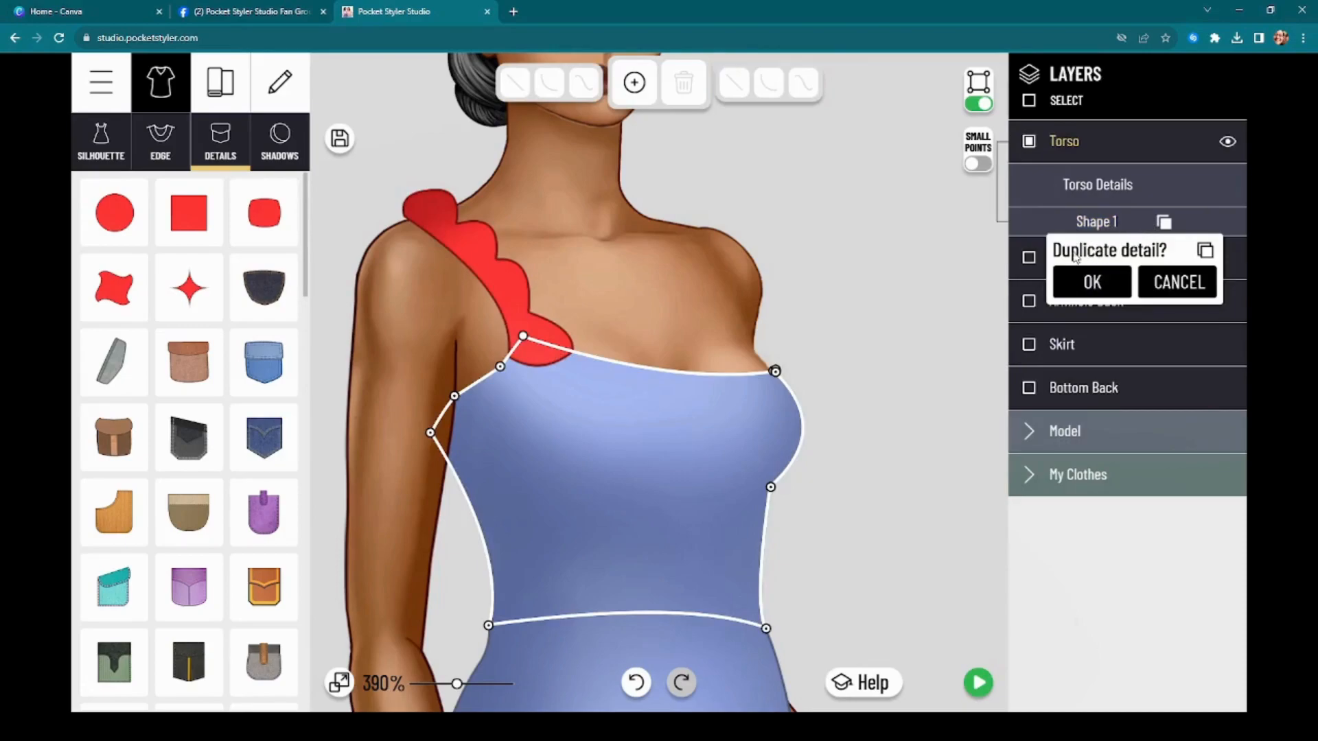
pyautogui.click(1092, 282)
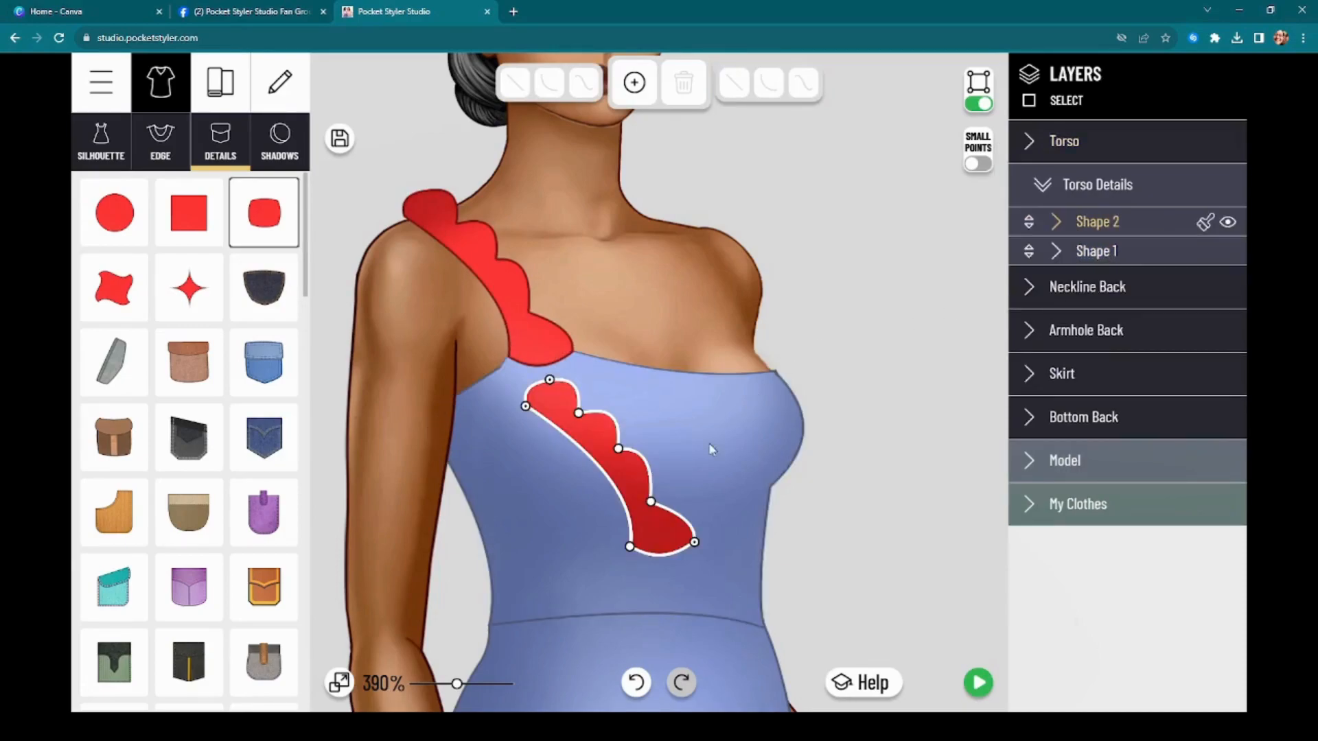
pyautogui.click(978, 104)
pyautogui.moveTo(626, 491); pyautogui.dragTo(488, 321)
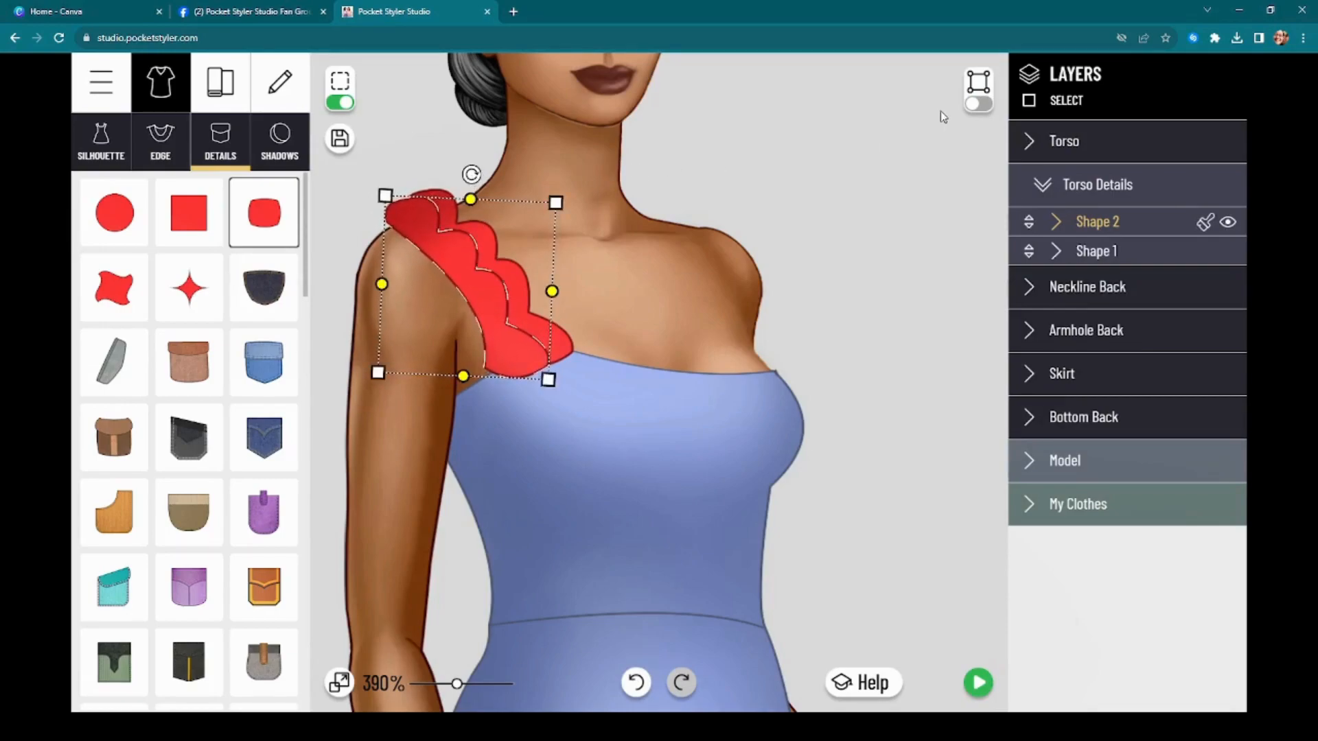
# Move the strap copy's lower and shoulder-end points into place and adjust its arm-side curve to fit the shoulder and neckline
pyautogui.click(974, 104)
pyautogui.moveTo(484, 368)
pyautogui.mouseDown()
pyautogui.moveTo(542, 368)
pyautogui.moveTo(509, 375)
pyautogui.mouseUp()
pyautogui.moveTo(384, 225); pyautogui.dragTo(386, 229)
pyautogui.moveTo(499, 305); pyautogui.dragTo(500, 282)
pyautogui.moveTo(1170, 257)
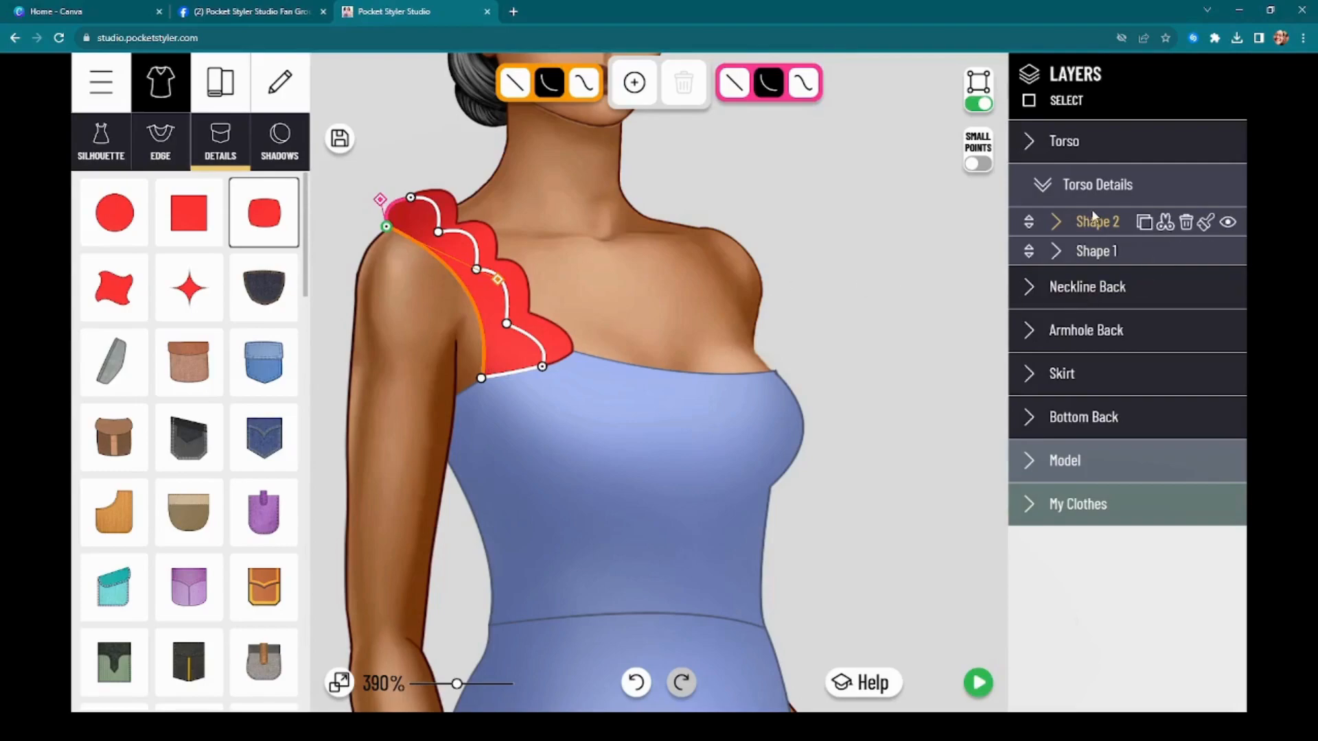
# Leave point editing and hide the selection outline to check the layered strap
pyautogui.click(978, 103)
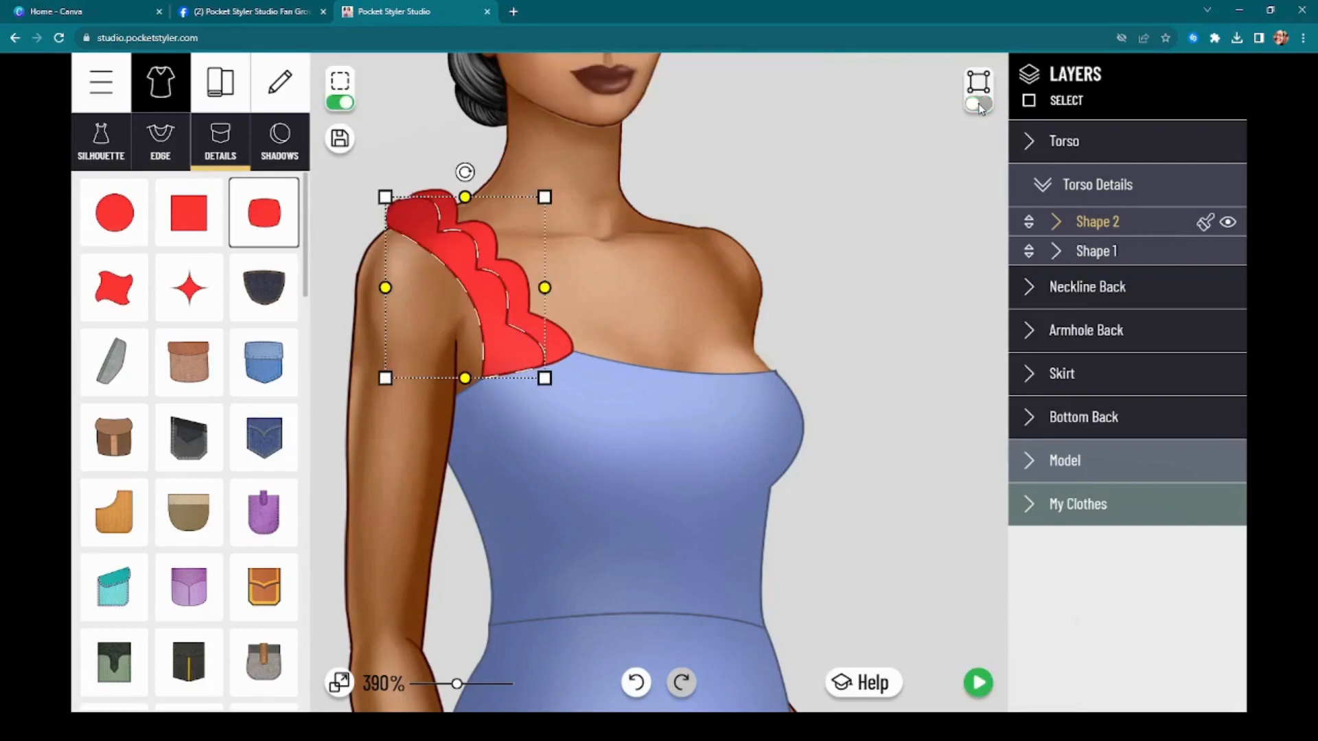
pyautogui.click(340, 103)
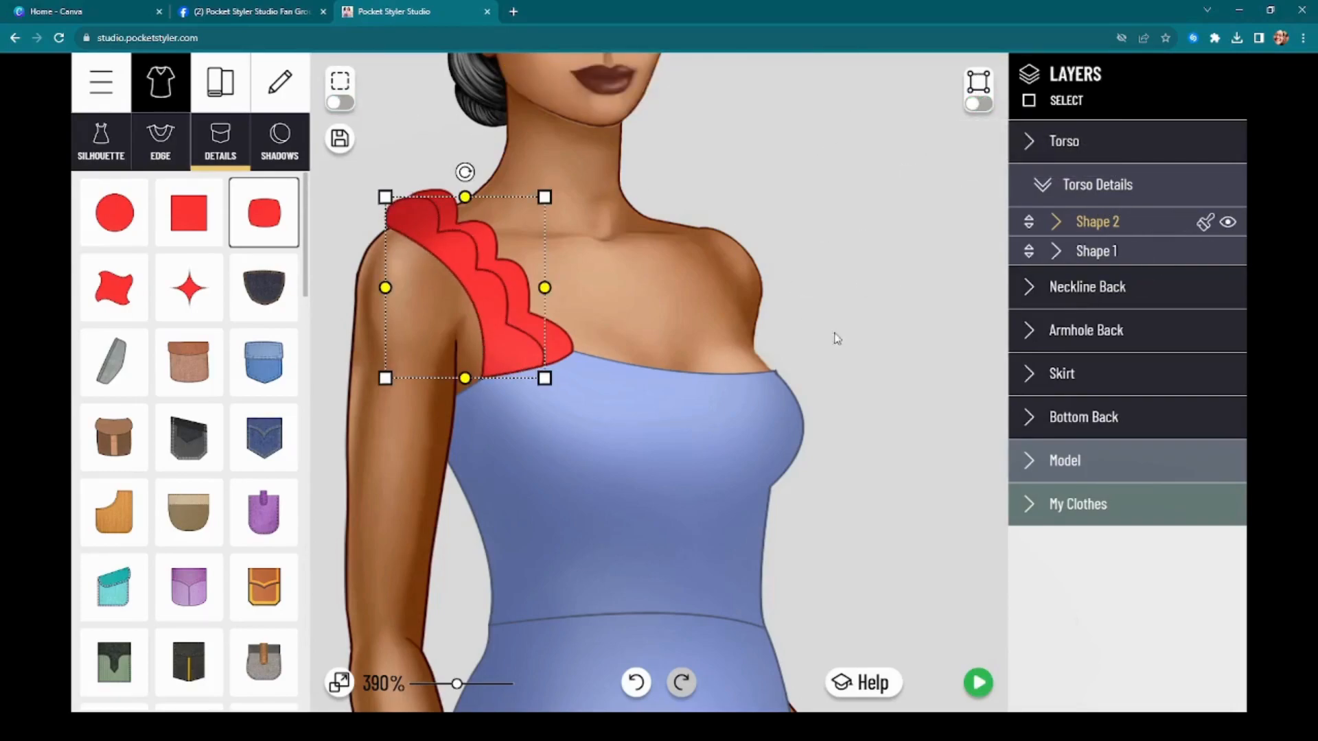
pyautogui.click(679, 440)
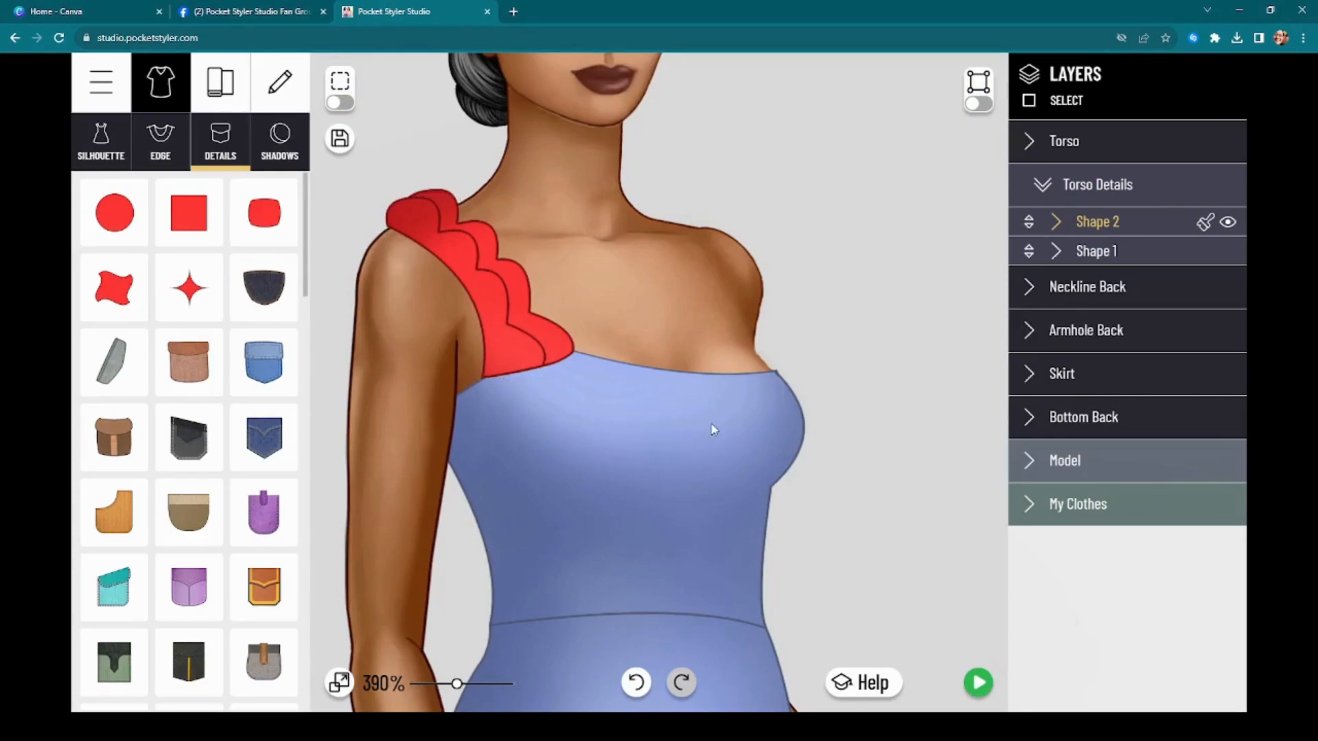
# Copy the torso's style onto both strap layers, Shape 2 and Shape 1
pyautogui.moveTo(1113, 233)
pyautogui.click(1099, 144)
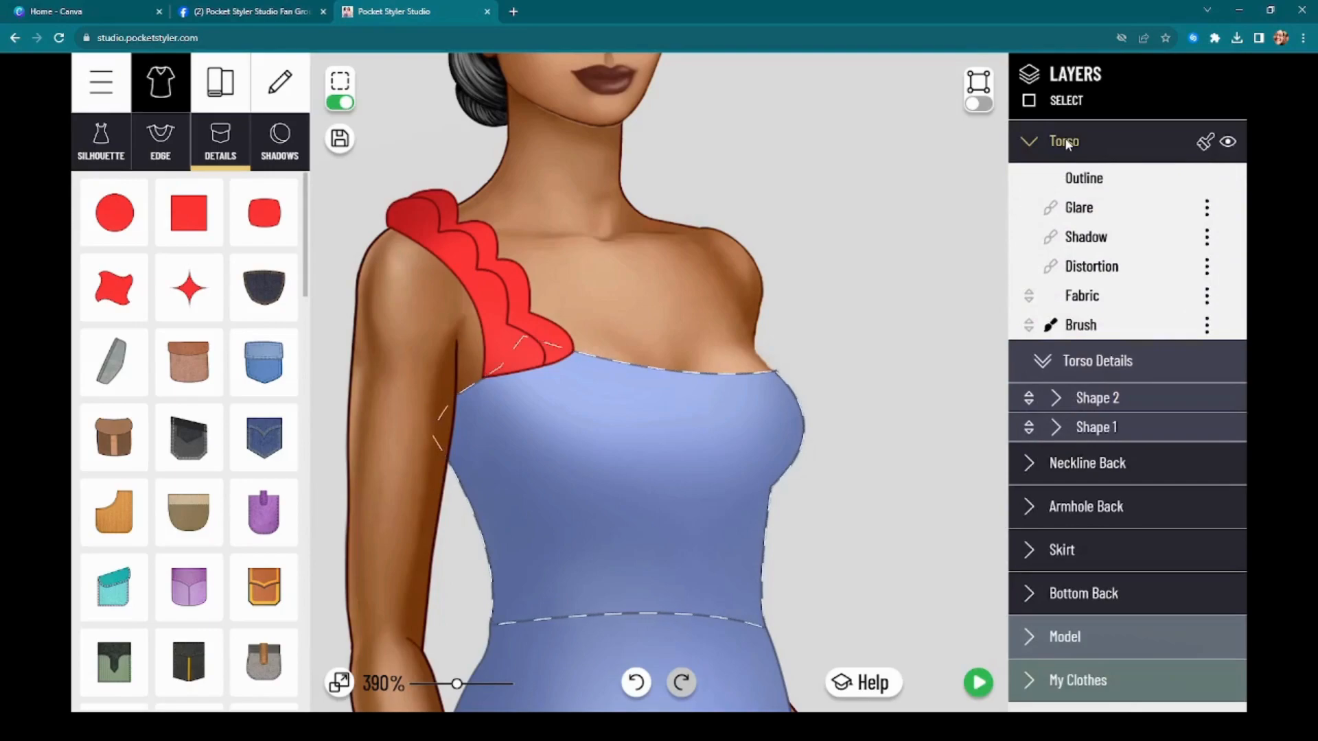
pyautogui.click(1206, 146)
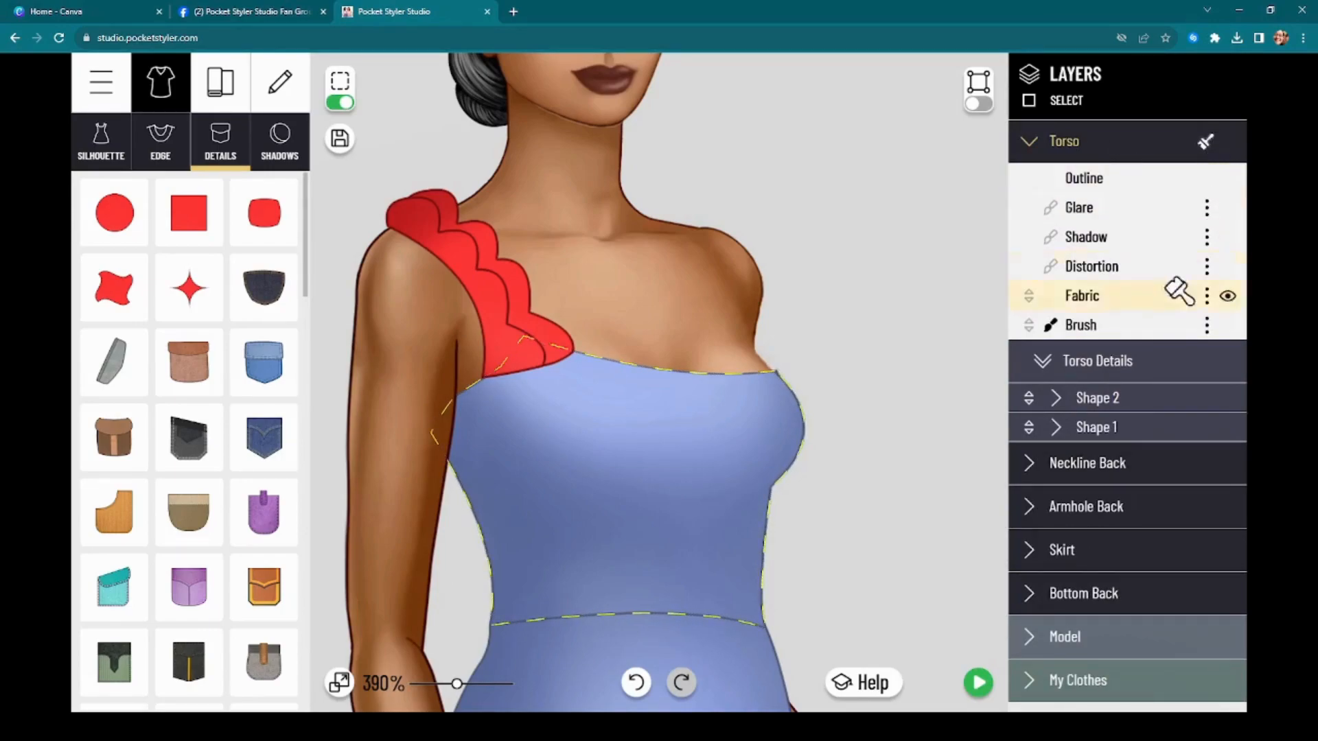
pyautogui.click(1131, 398)
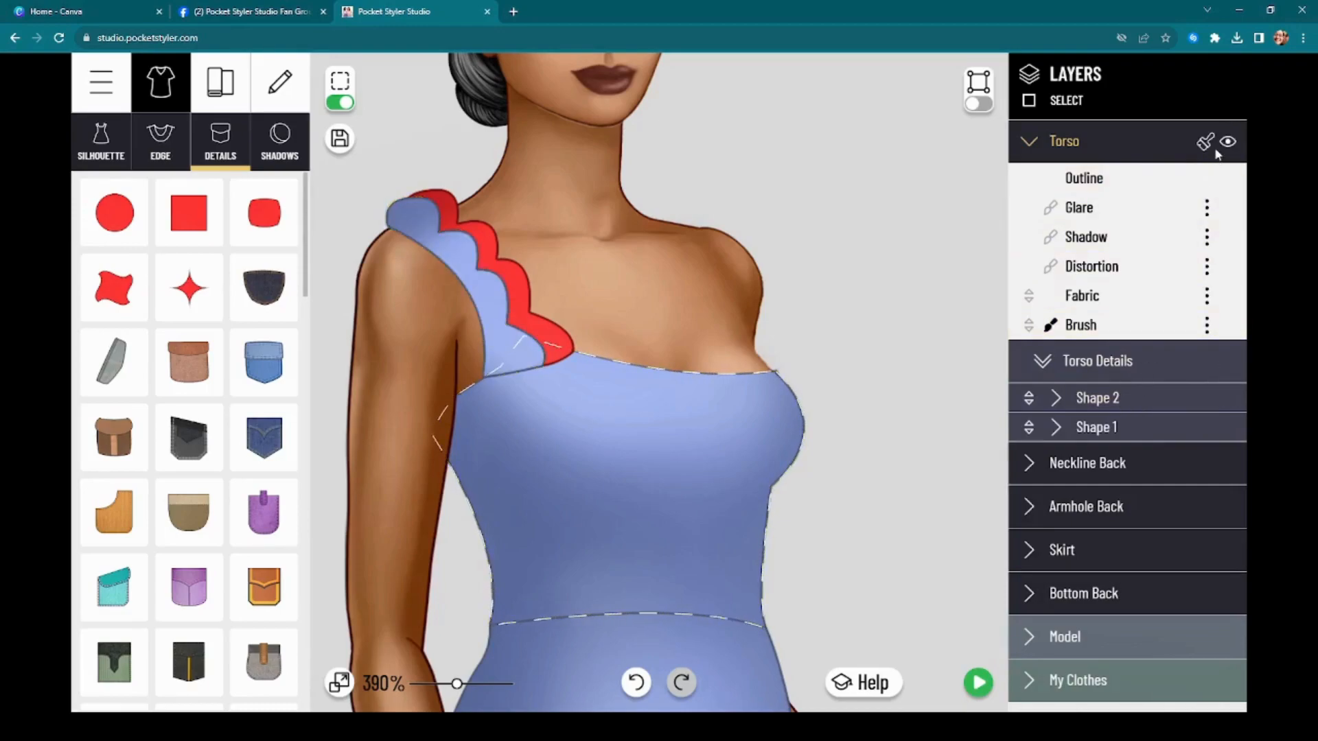
pyautogui.click(1133, 429)
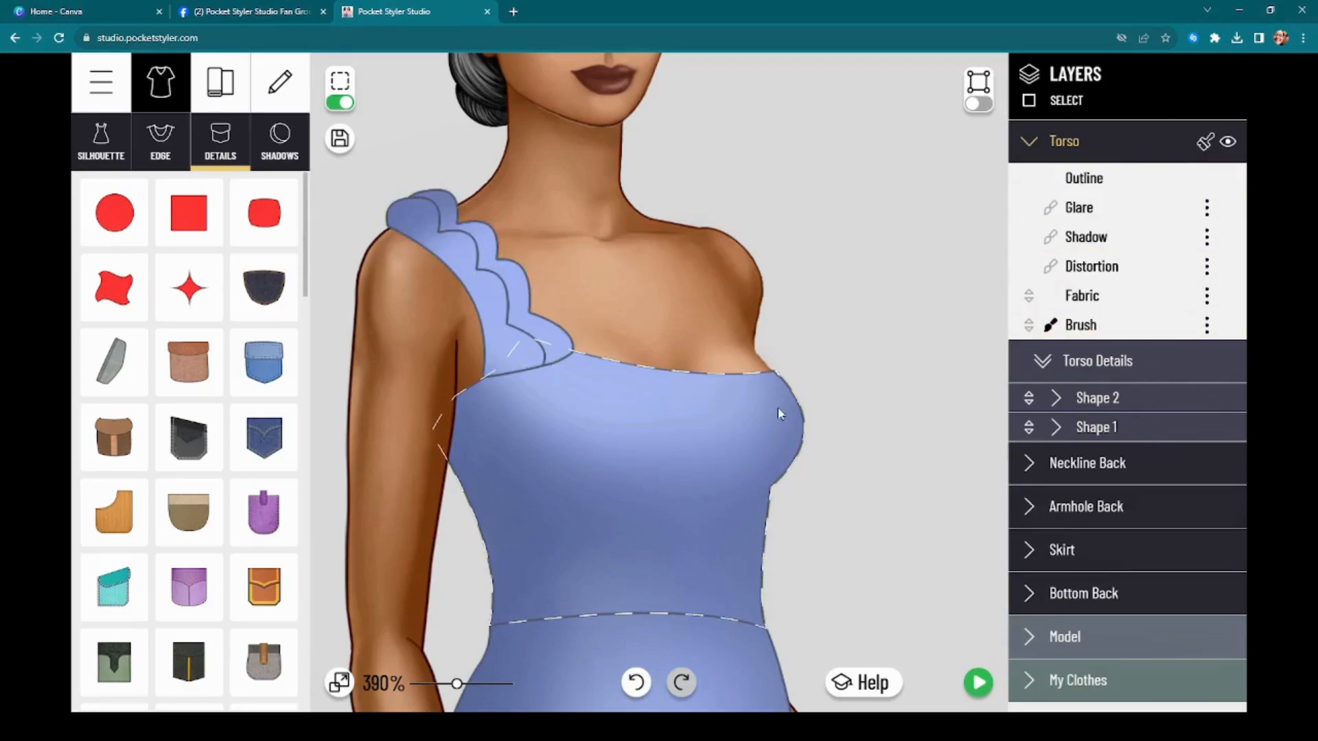
# Preview the dress with the recolored strap layers and return to the editor
pyautogui.scroll(-2, 849, 394)
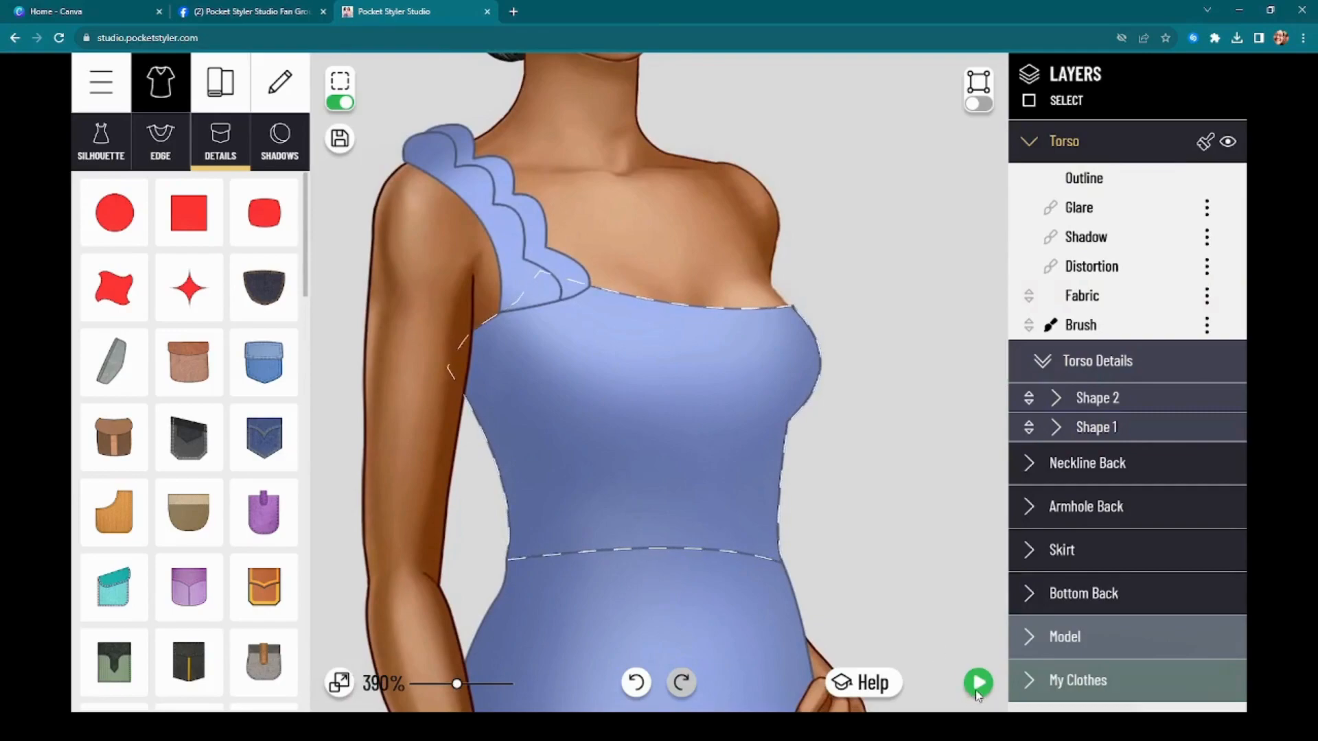
pyautogui.click(977, 691)
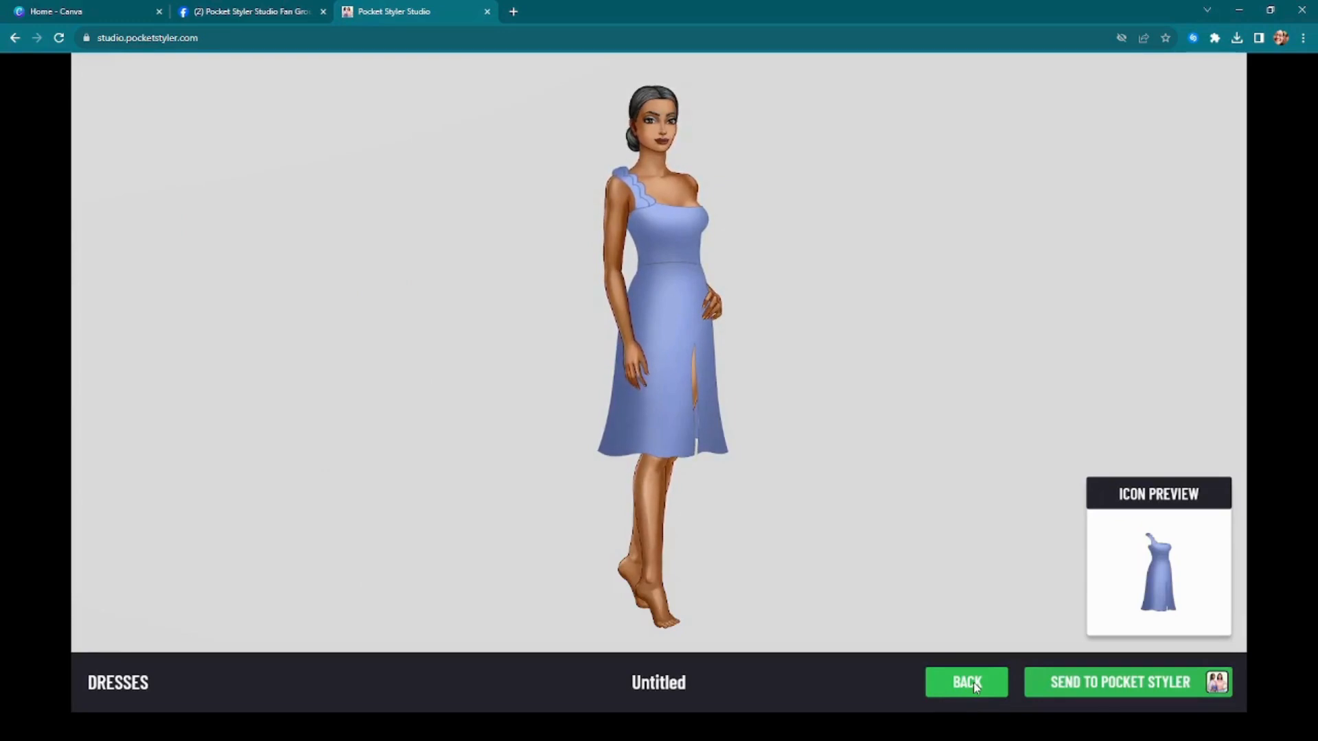
pyautogui.click(973, 682)
# Hide the torso's dashed selection outline and preview the full dress again before returning to the editor
pyautogui.moveTo(917, 408); pyautogui.dragTo(937, 285)
pyautogui.scroll(1, 928, 334)
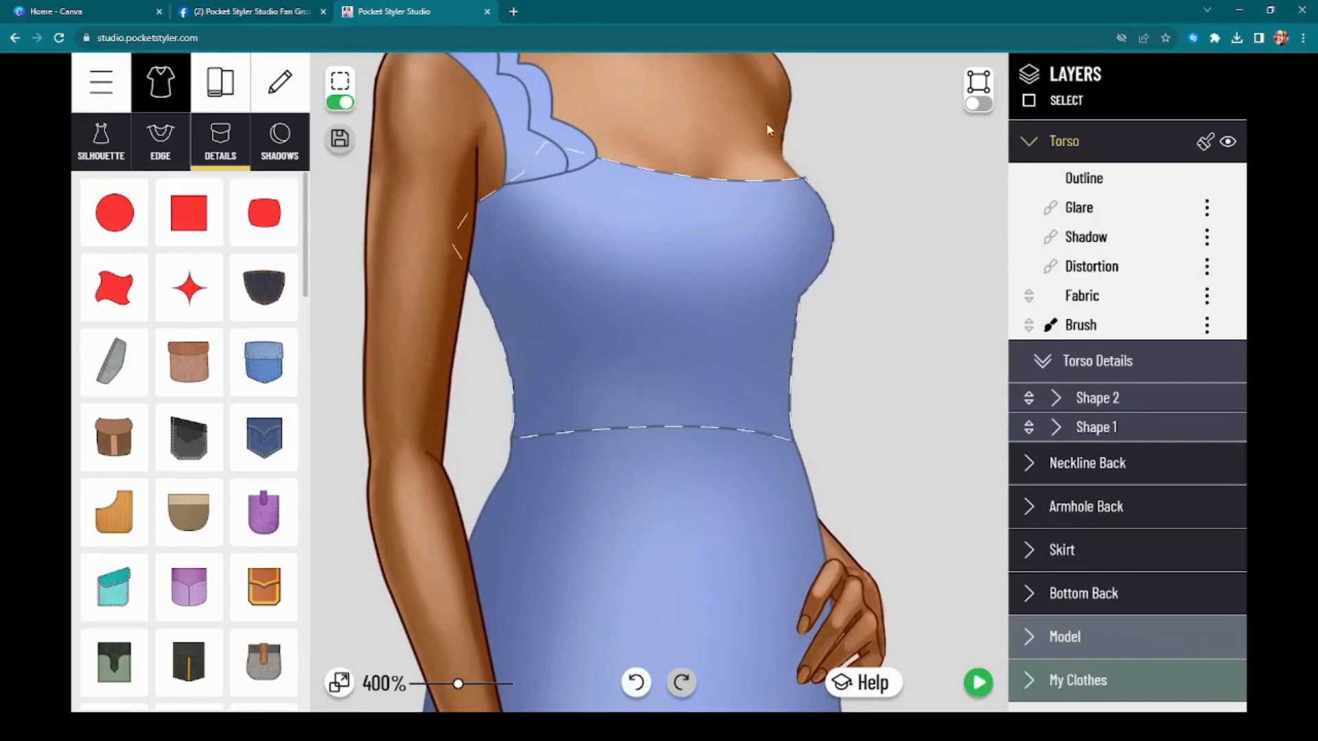
pyautogui.click(339, 105)
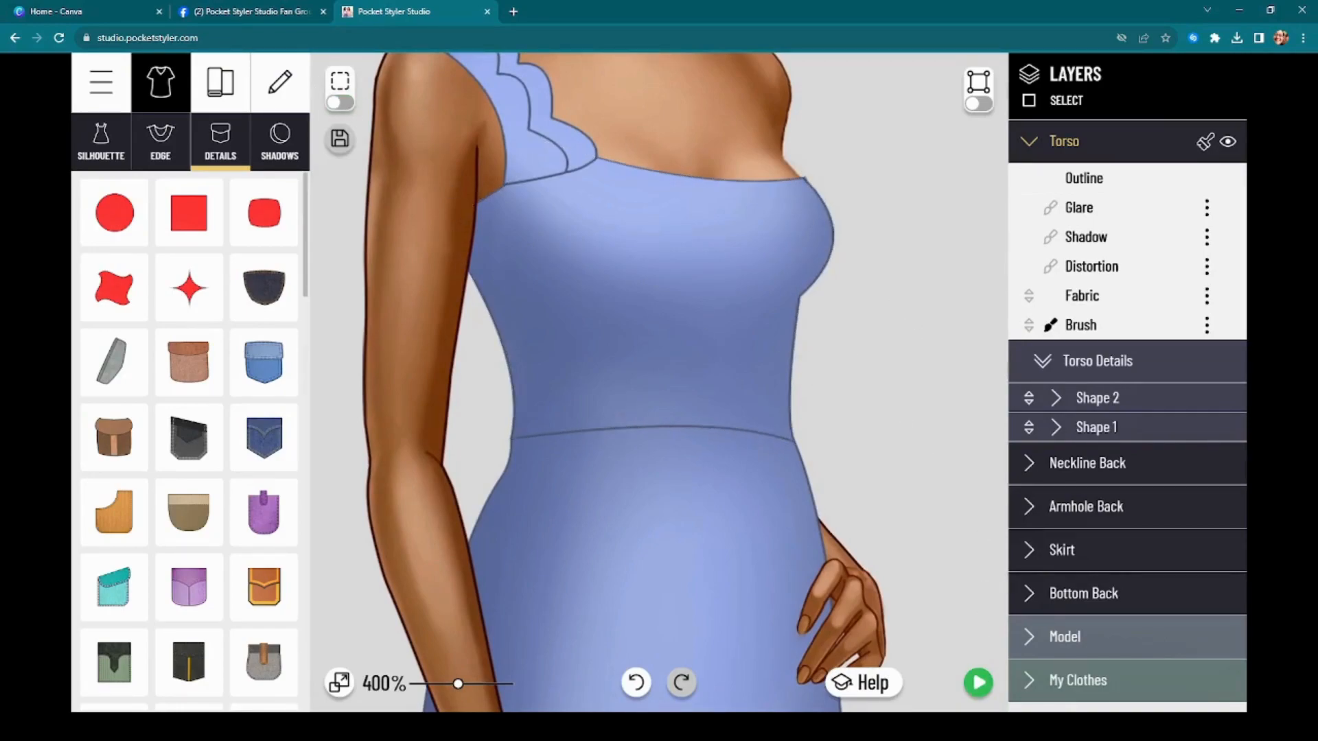
pyautogui.click(978, 684)
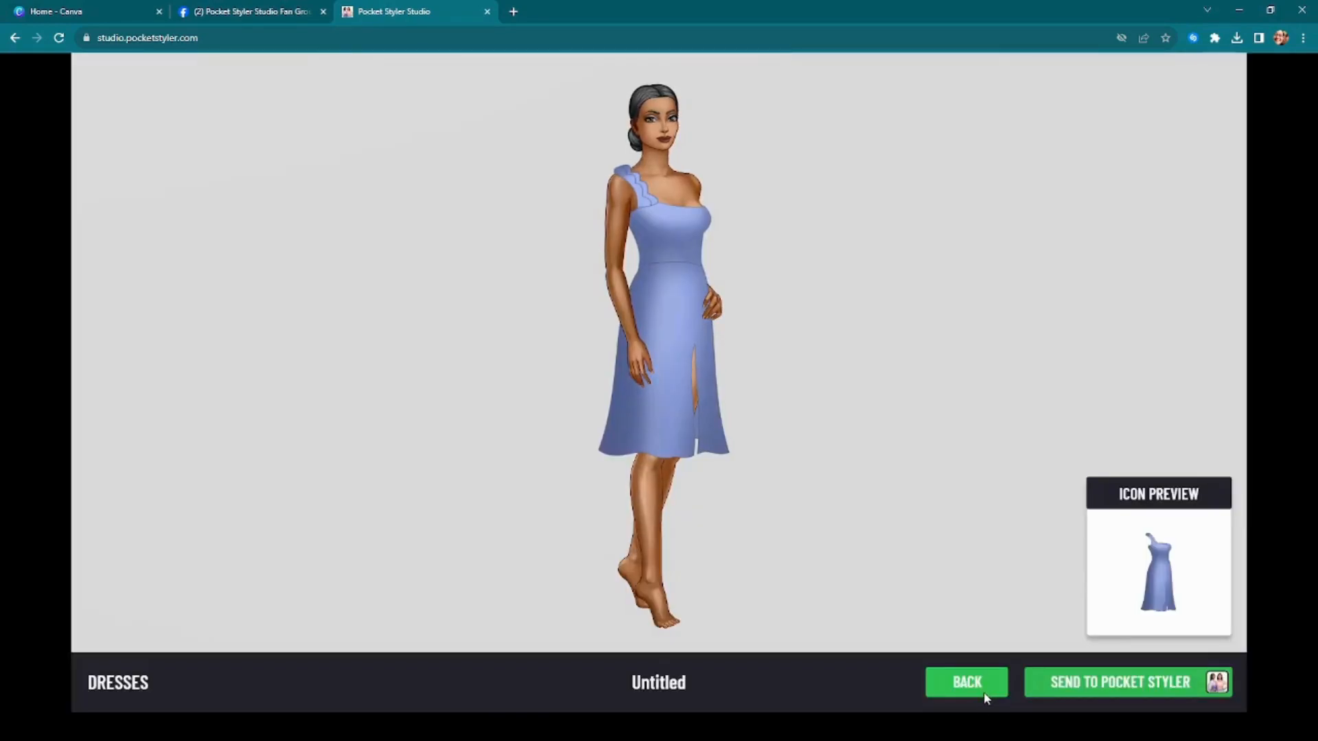
pyautogui.click(968, 683)
# Add six points in closely spaced pairs along the torso's arm-side edge, between the underarm and the waist
pyautogui.scroll(2, 665, 403)
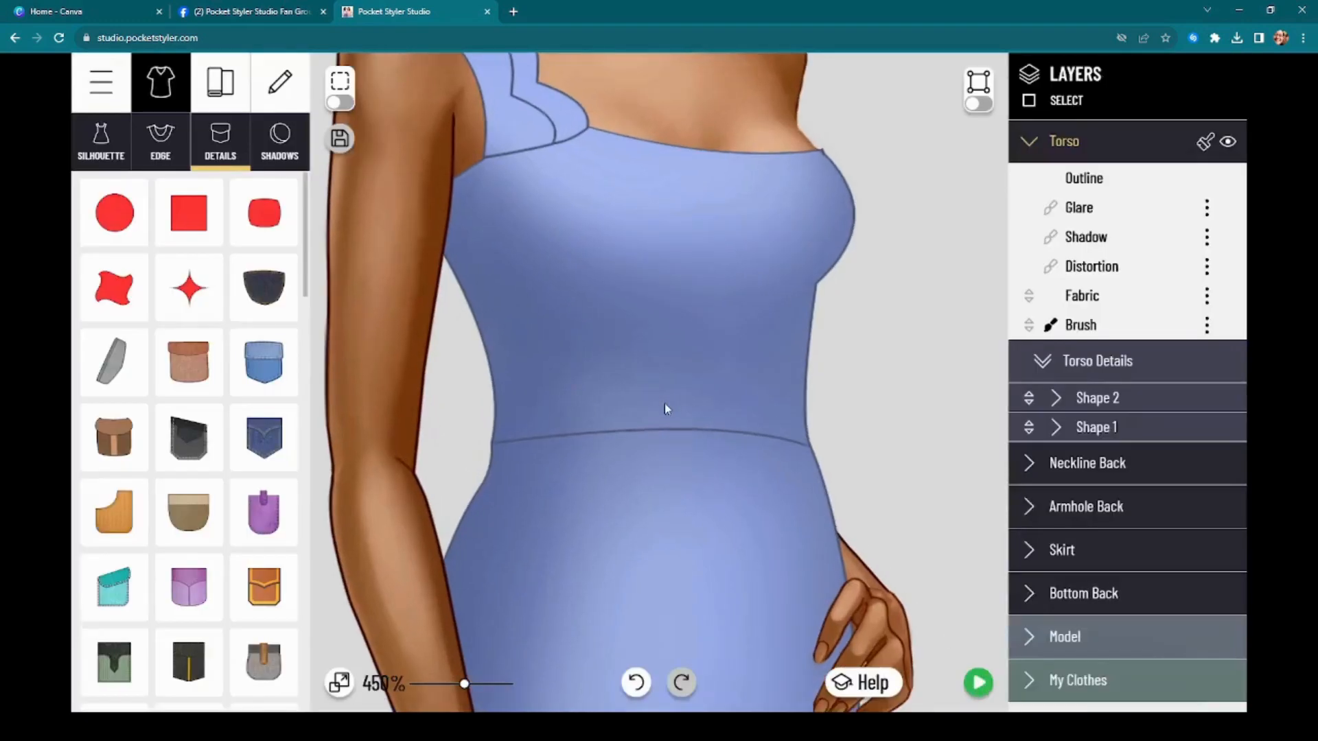
pyautogui.moveTo(664, 381); pyautogui.dragTo(720, 492)
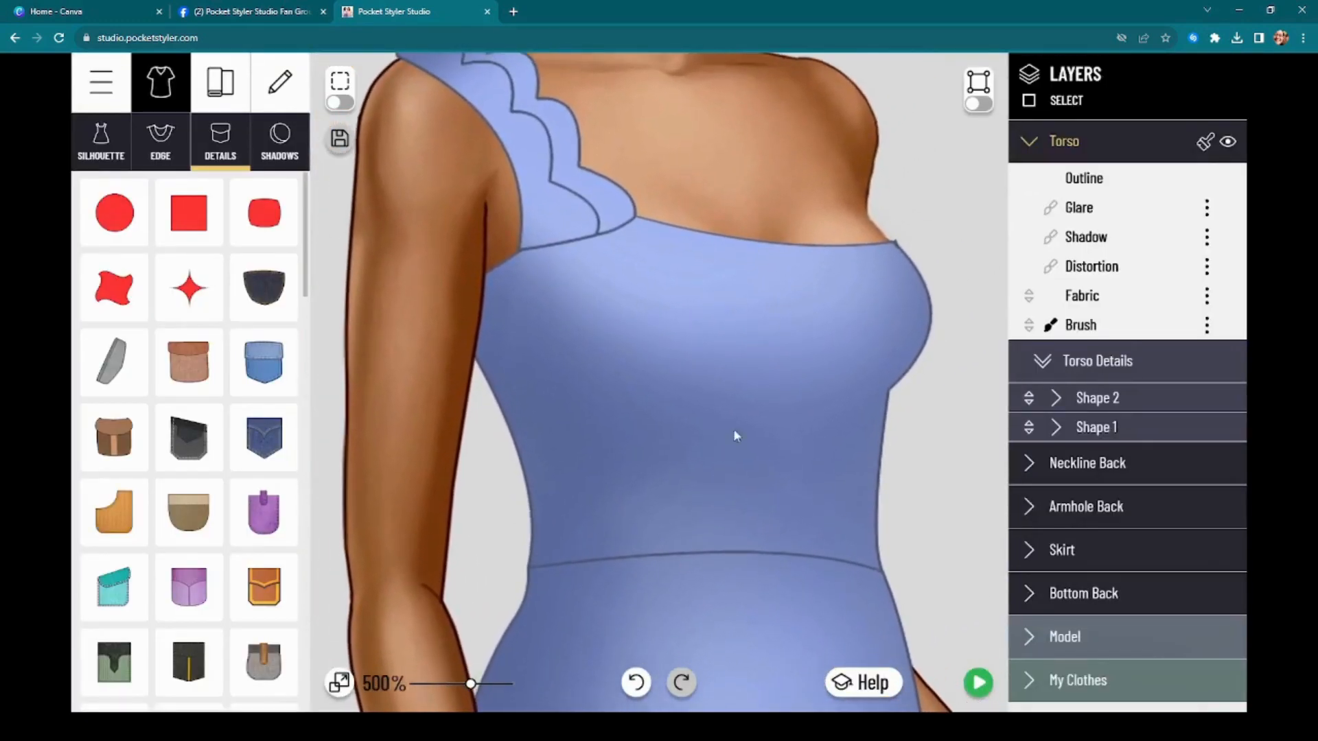
pyautogui.click(978, 103)
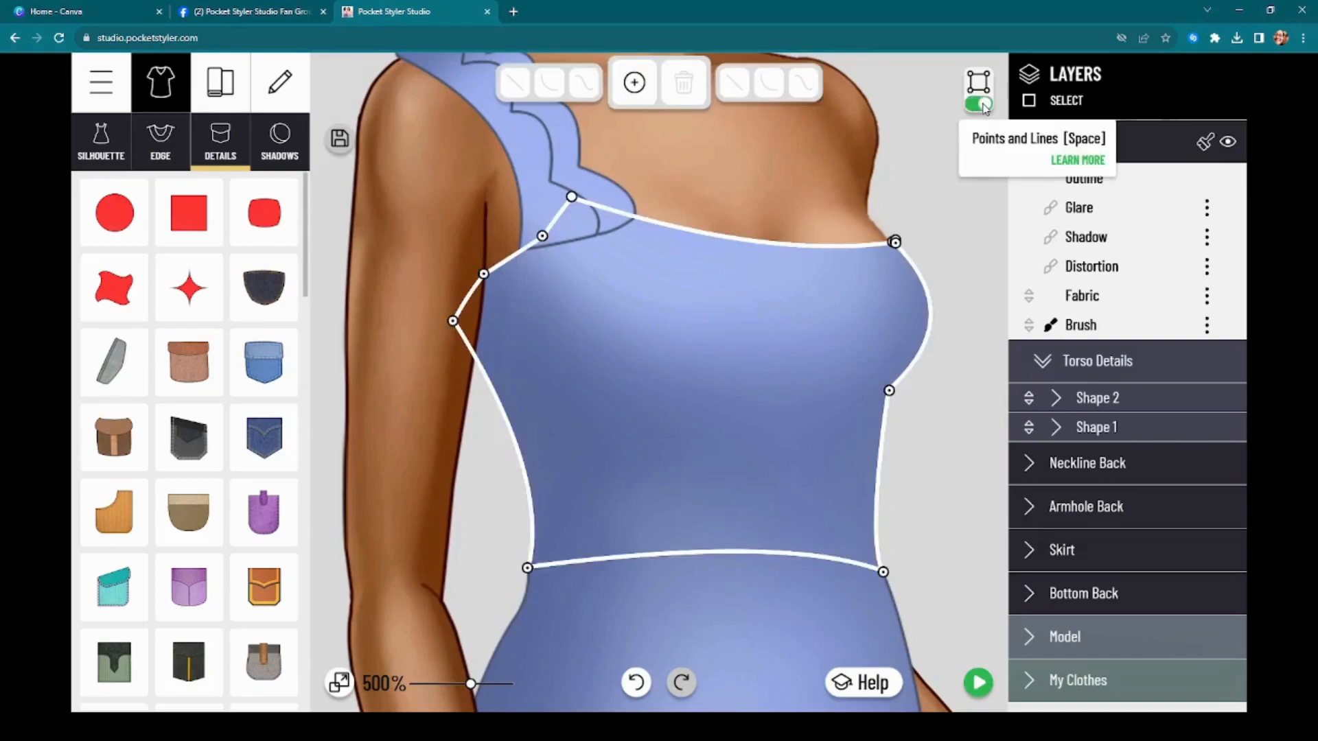
pyautogui.click(634, 82)
pyautogui.scroll(1, 497, 401)
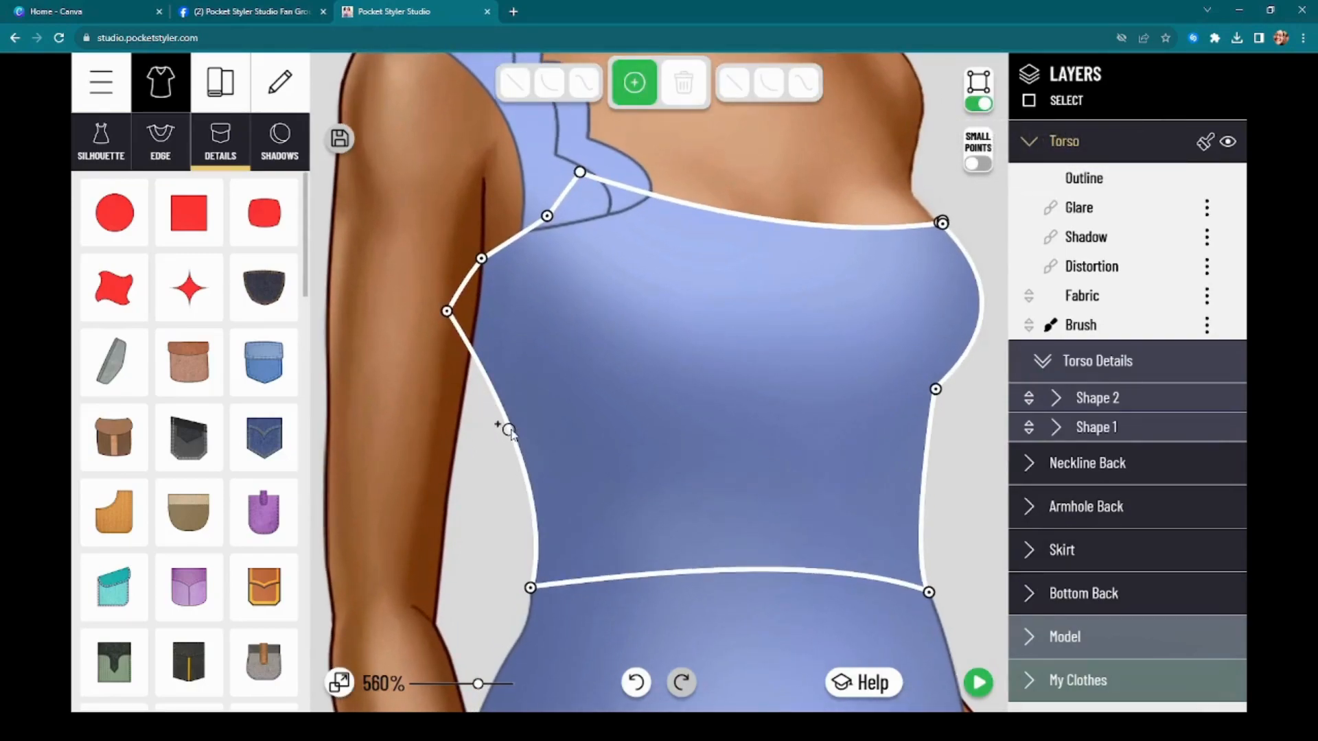
pyautogui.click(508, 427)
pyautogui.click(515, 447)
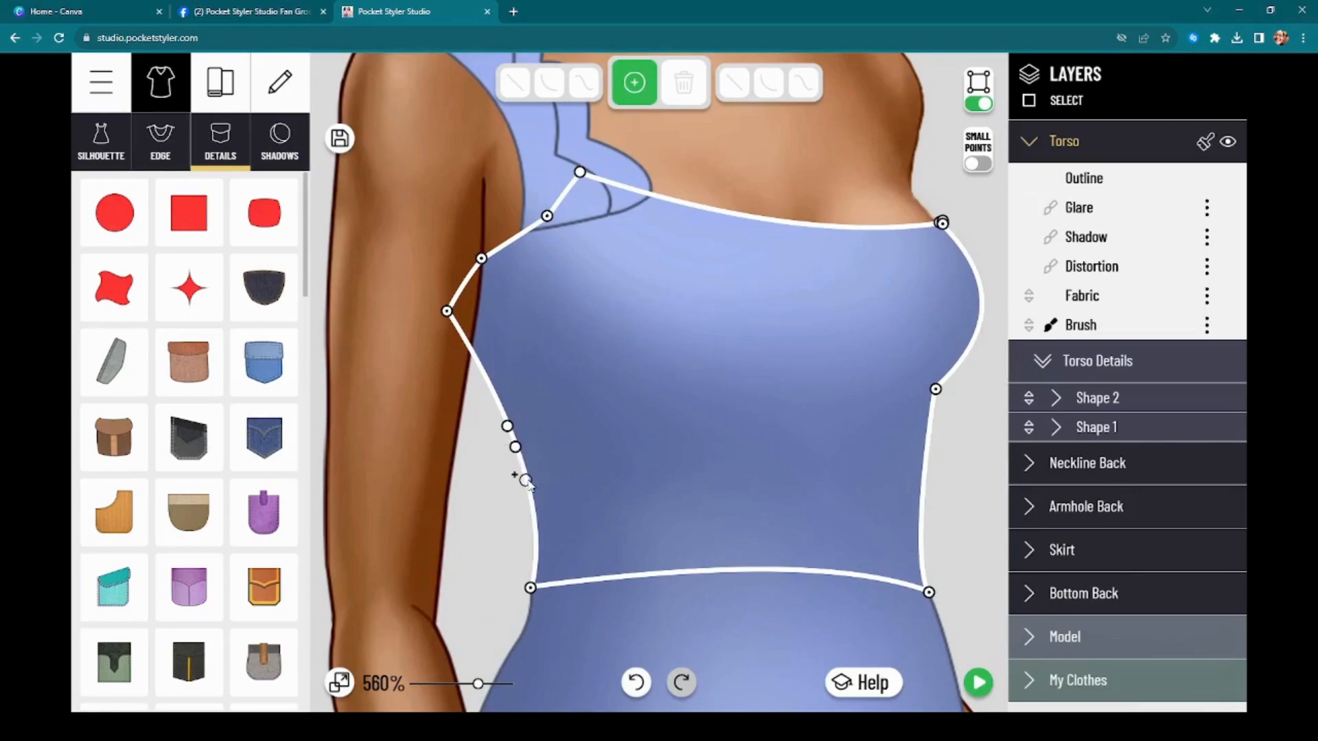
pyautogui.click(525, 475)
pyautogui.click(528, 491)
pyautogui.click(533, 517)
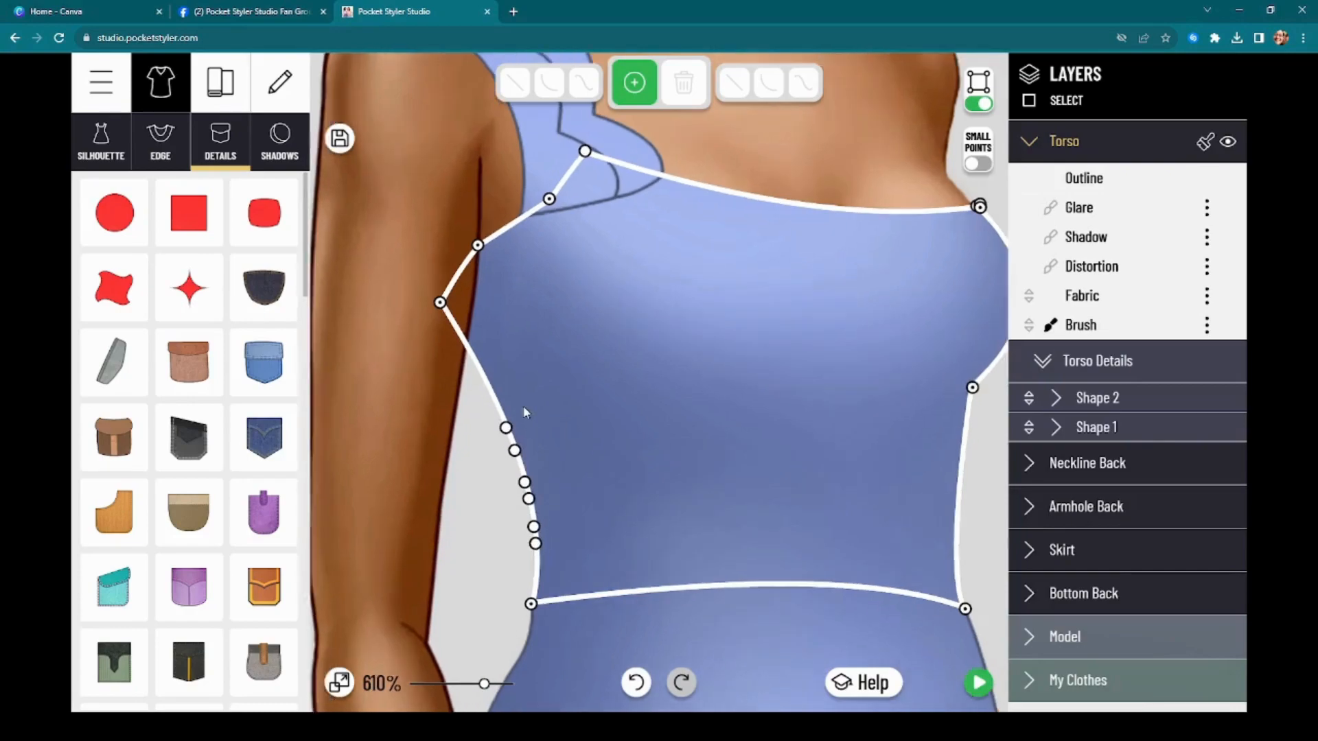
# Bow the short curves between the added side points outward to form small fabric folds near the waist
pyautogui.scroll(4, 508, 429)
pyautogui.click(504, 436)
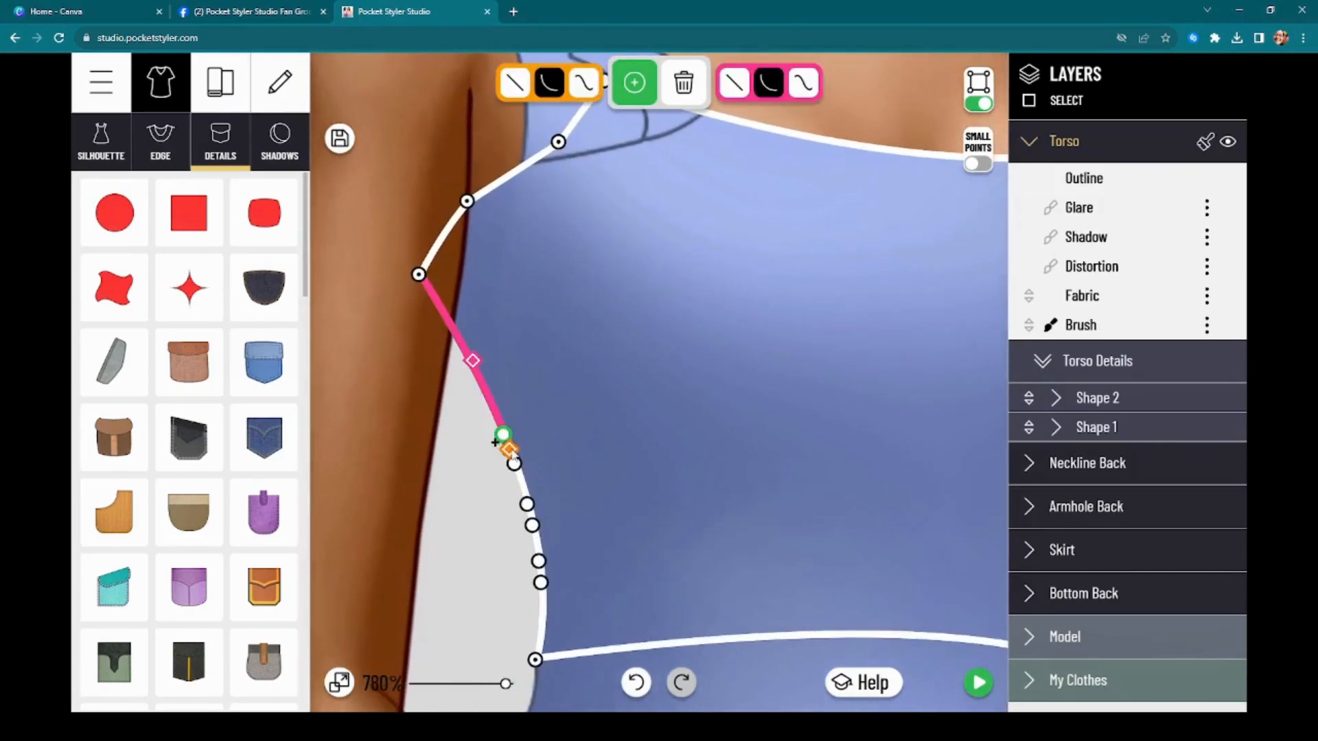
pyautogui.moveTo(502, 438); pyautogui.dragTo(528, 547)
pyautogui.click(527, 504)
pyautogui.click(539, 563)
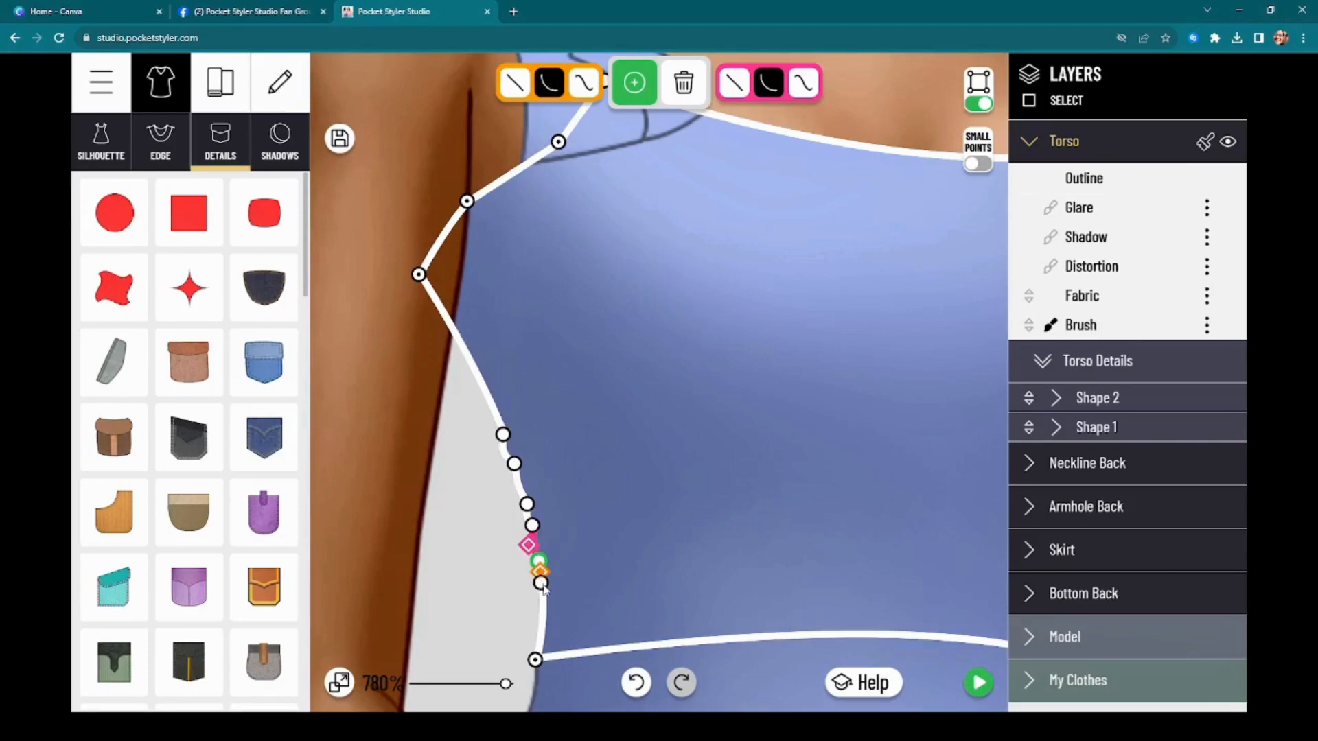
pyautogui.click(541, 584)
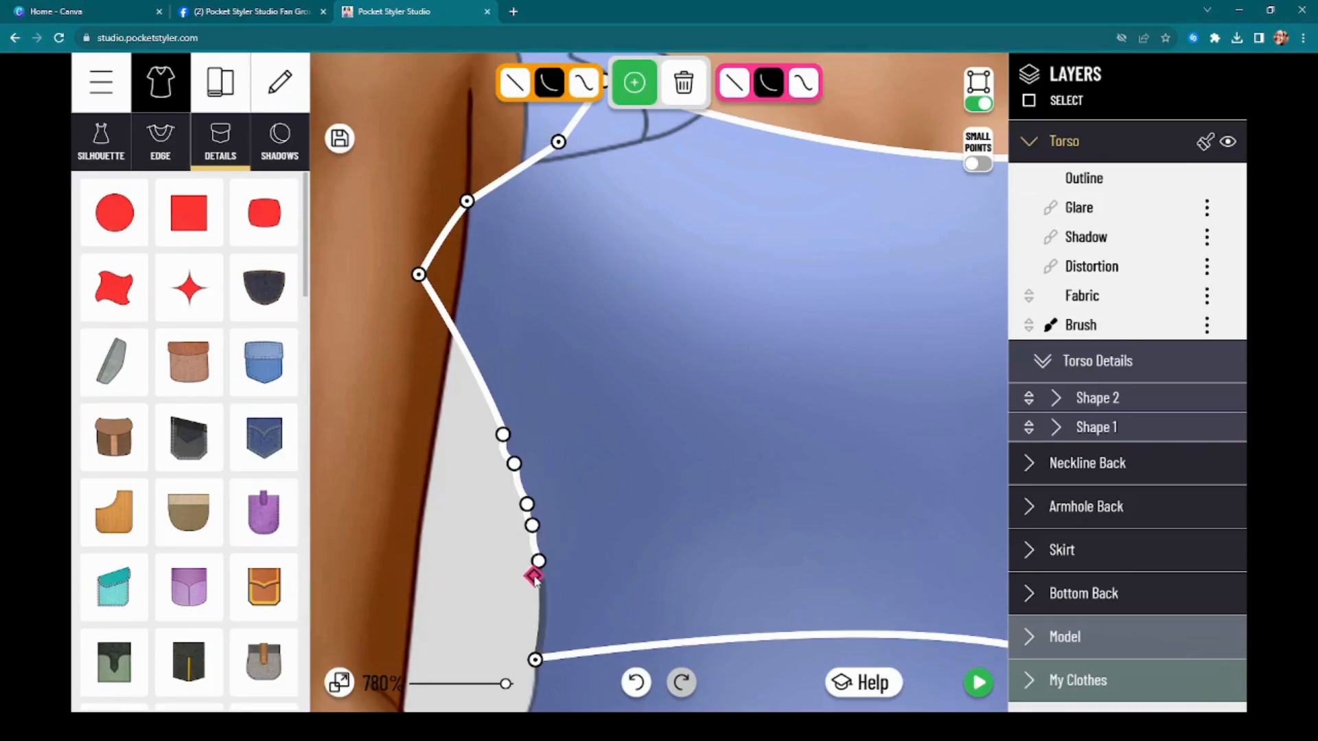
# Leave point editing and preview the dress with the side folds on the full model
pyautogui.click(982, 105)
pyautogui.scroll(-3, 858, 485)
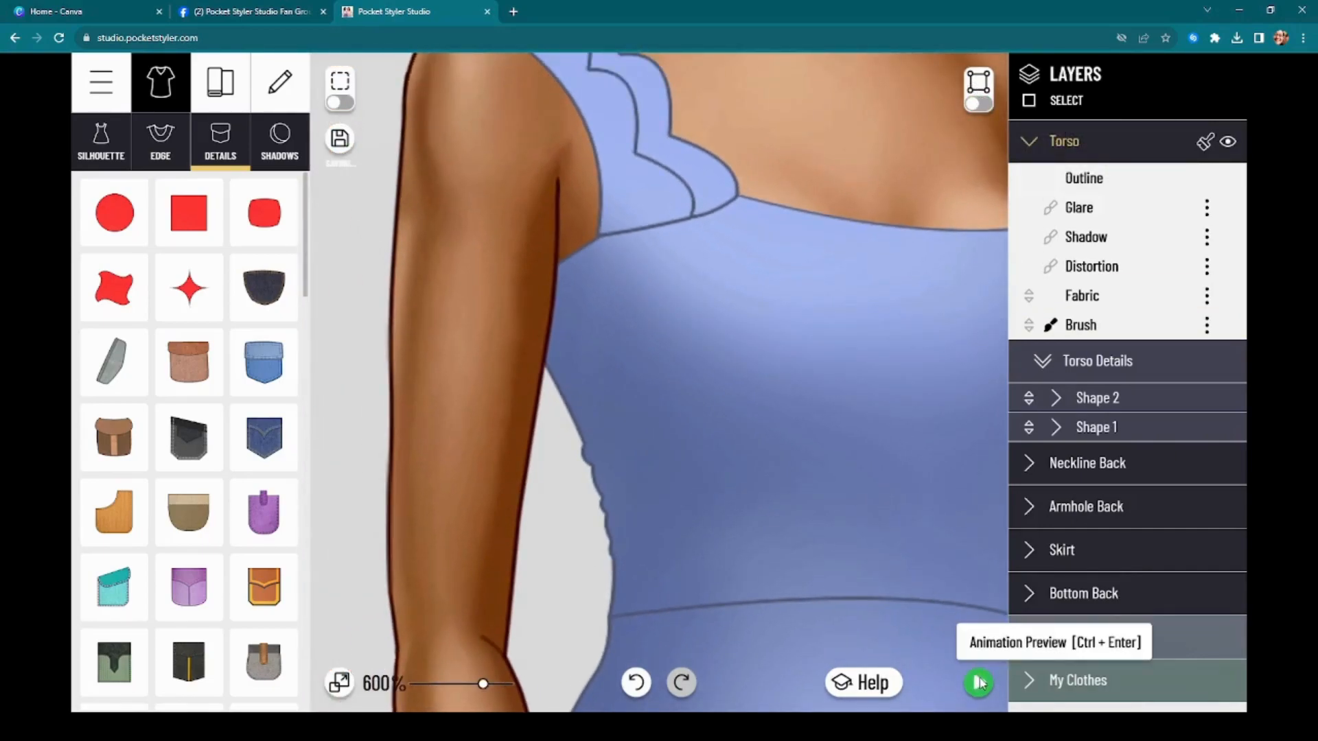
pyautogui.click(979, 683)
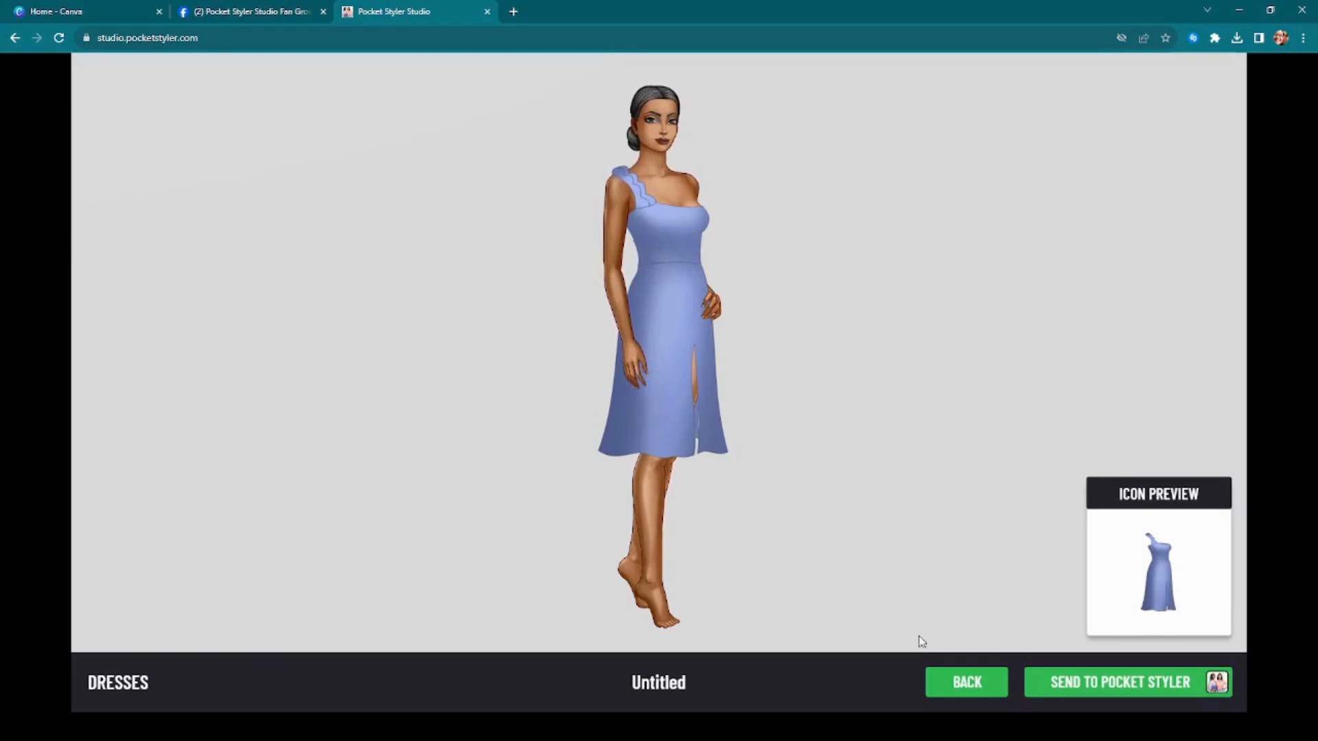
# Return to the editor and review the finished dress's scalloped strap, waist folds and skirt slit on the model
pyautogui.click(967, 683)
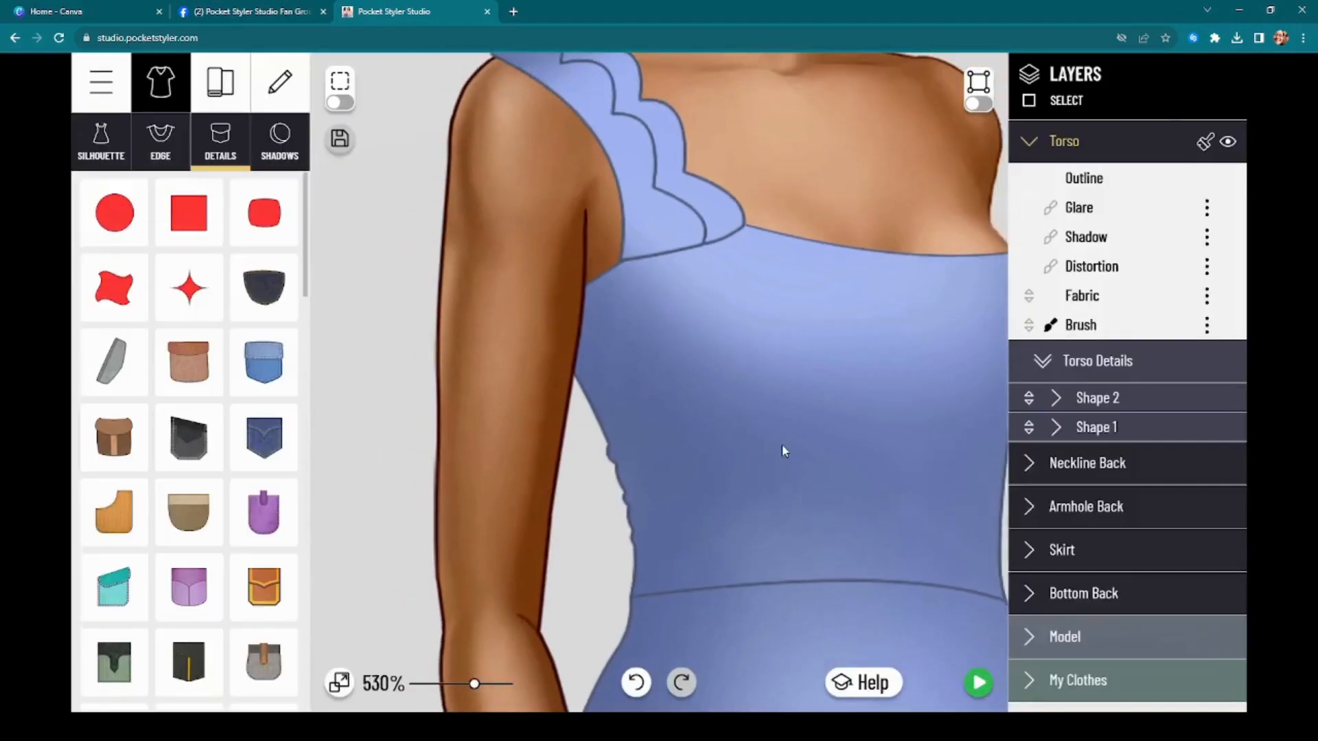
pyautogui.scroll(-10, 785, 450)
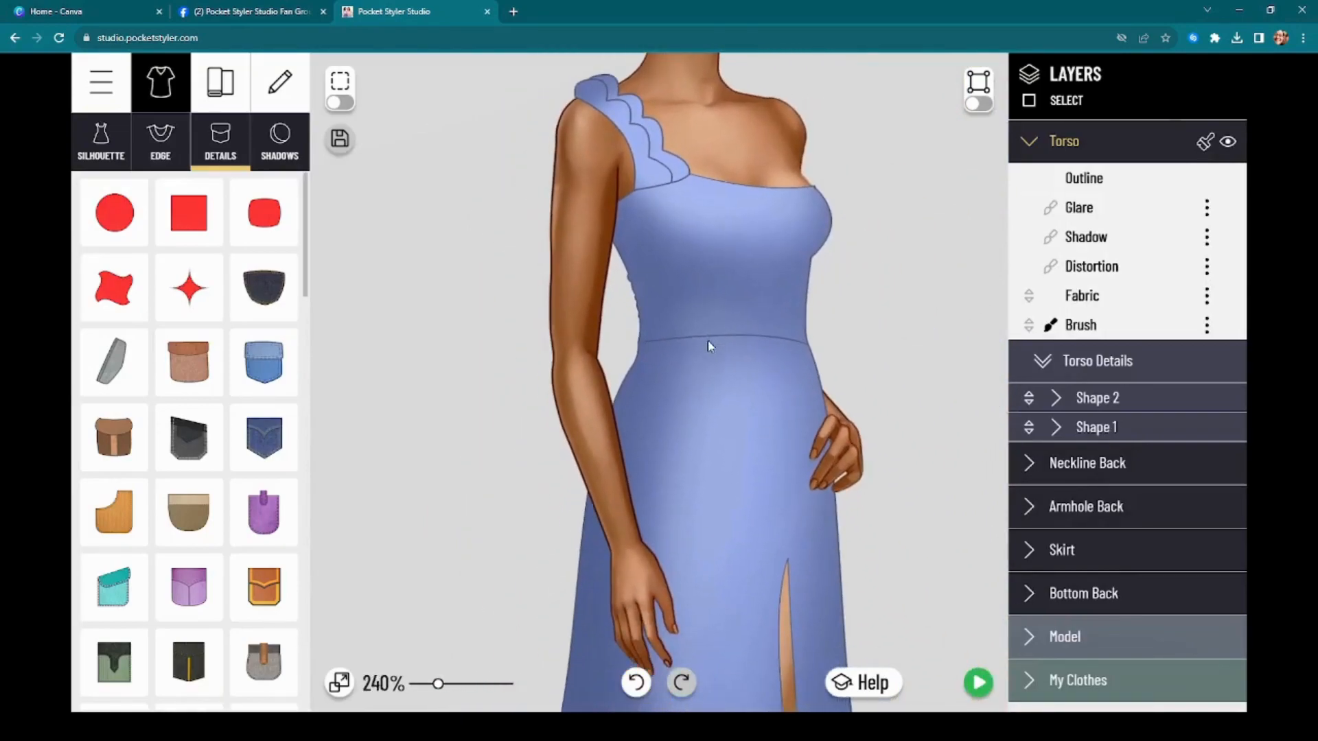
pyautogui.scroll(-6, 709, 344)
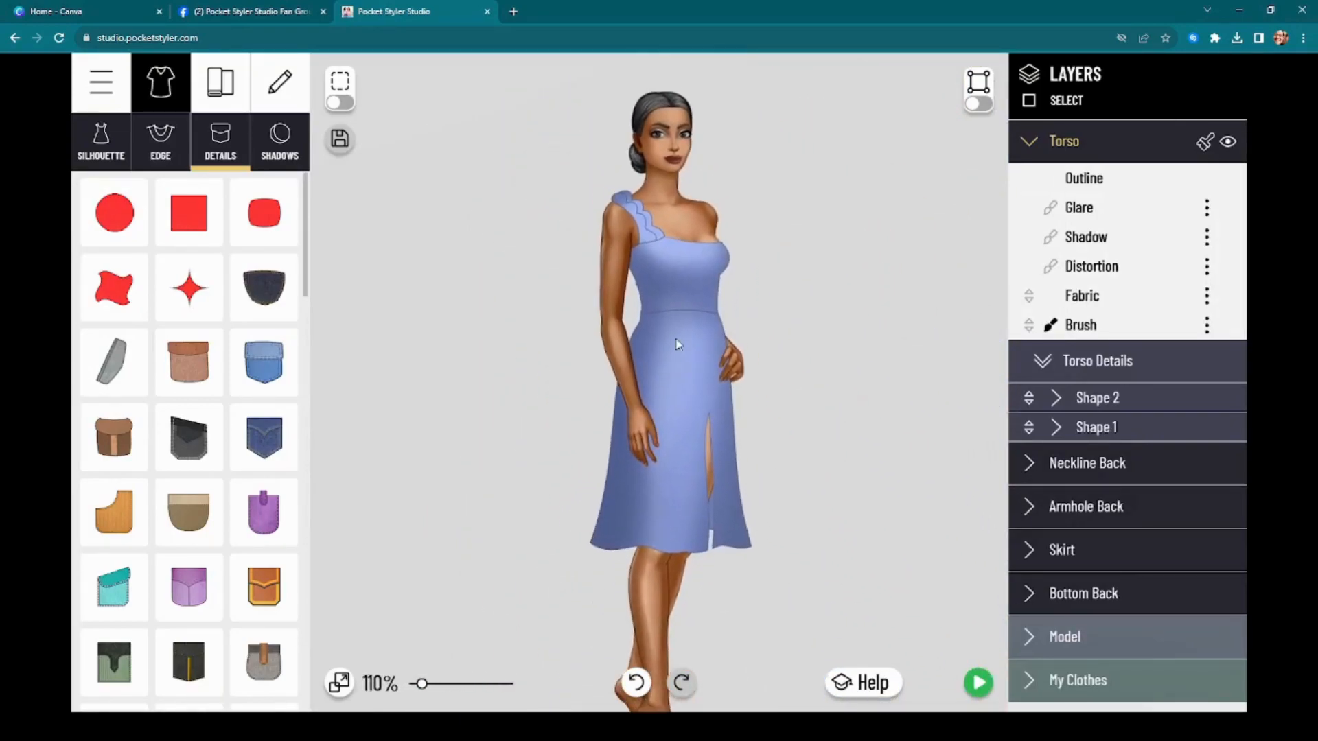
pyautogui.scroll(4, 676, 342)
pyautogui.scroll(-3, 670, 355)
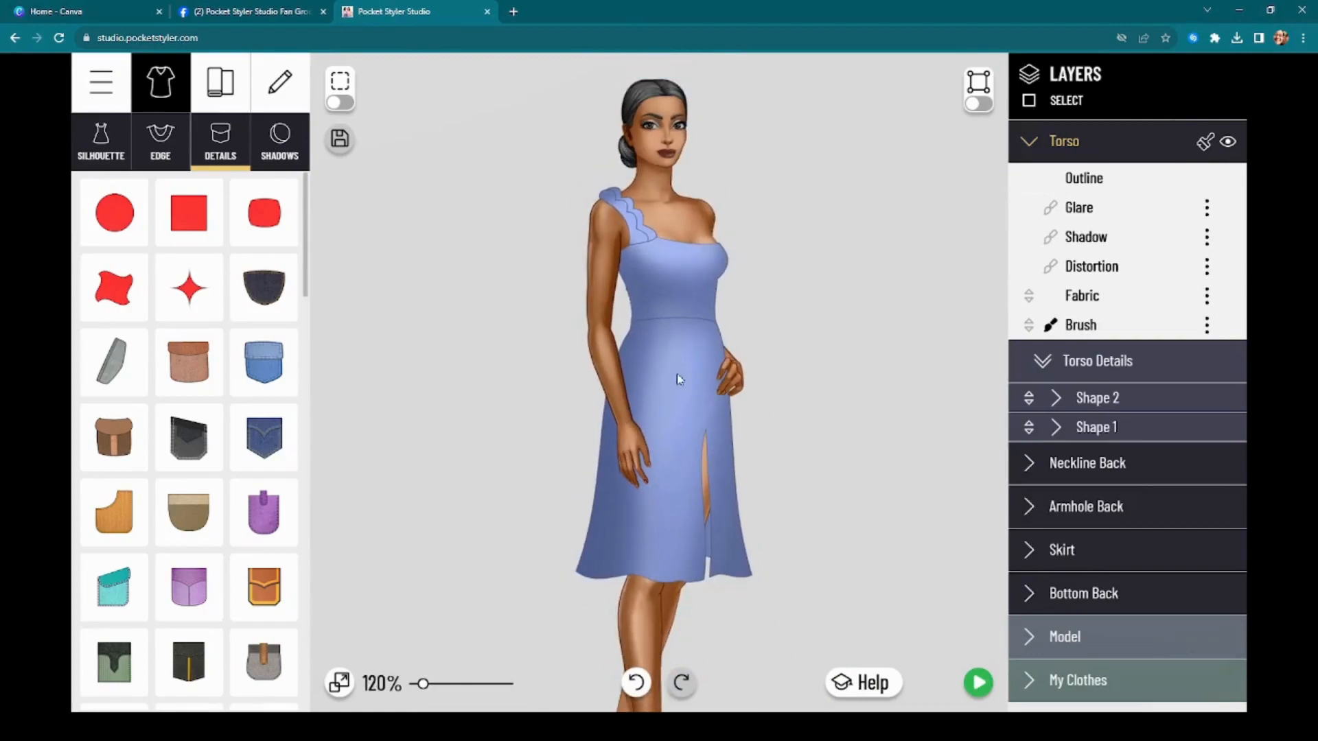
pyautogui.scroll(-3, 823, 388)
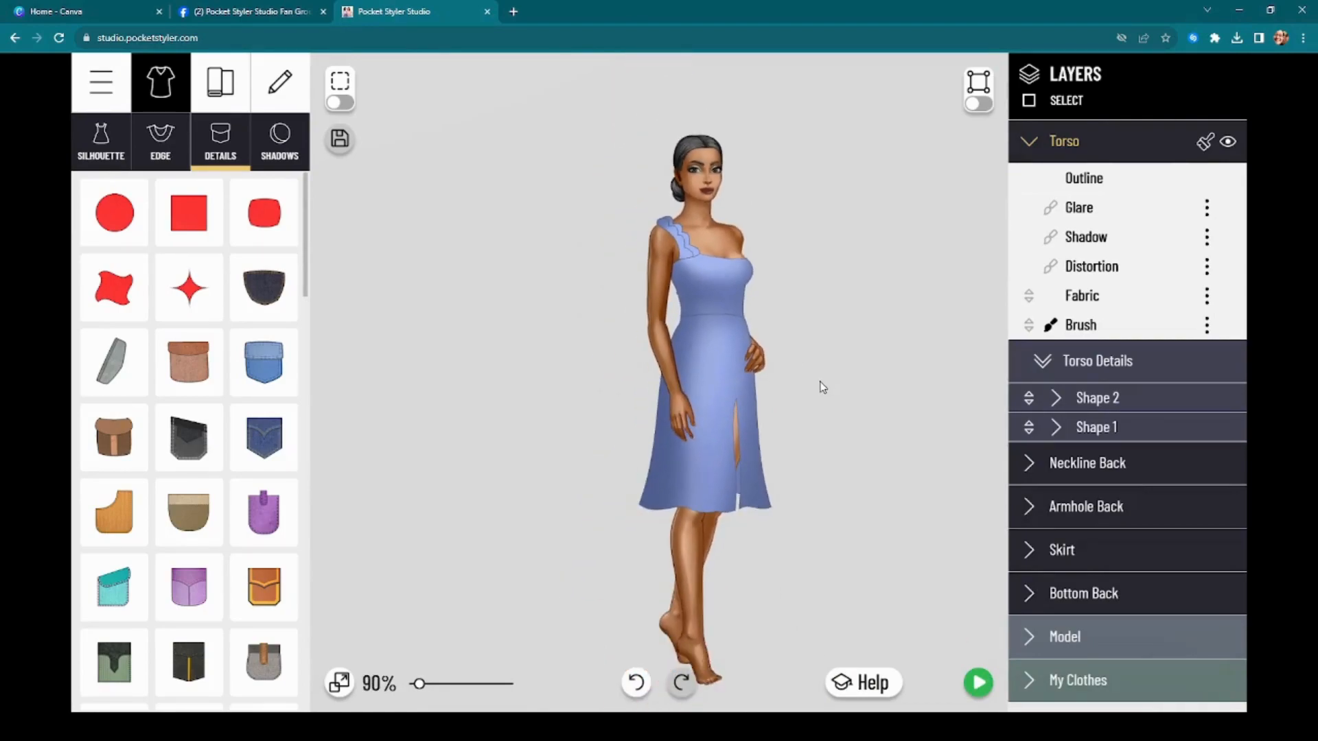
pyautogui.scroll(2, 823, 386)
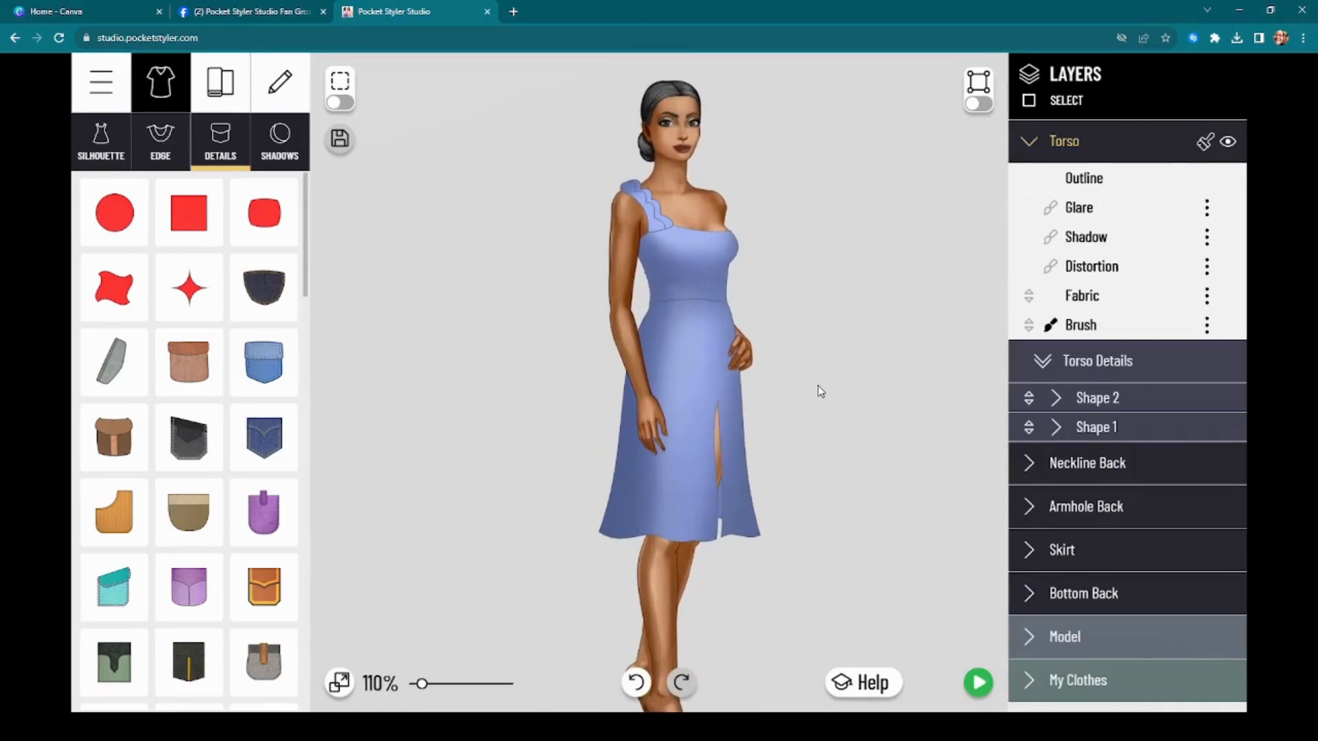
pyautogui.scroll(-1, 821, 391)
pyautogui.scroll(4, 782, 374)
pyautogui.scroll(-2, 776, 381)
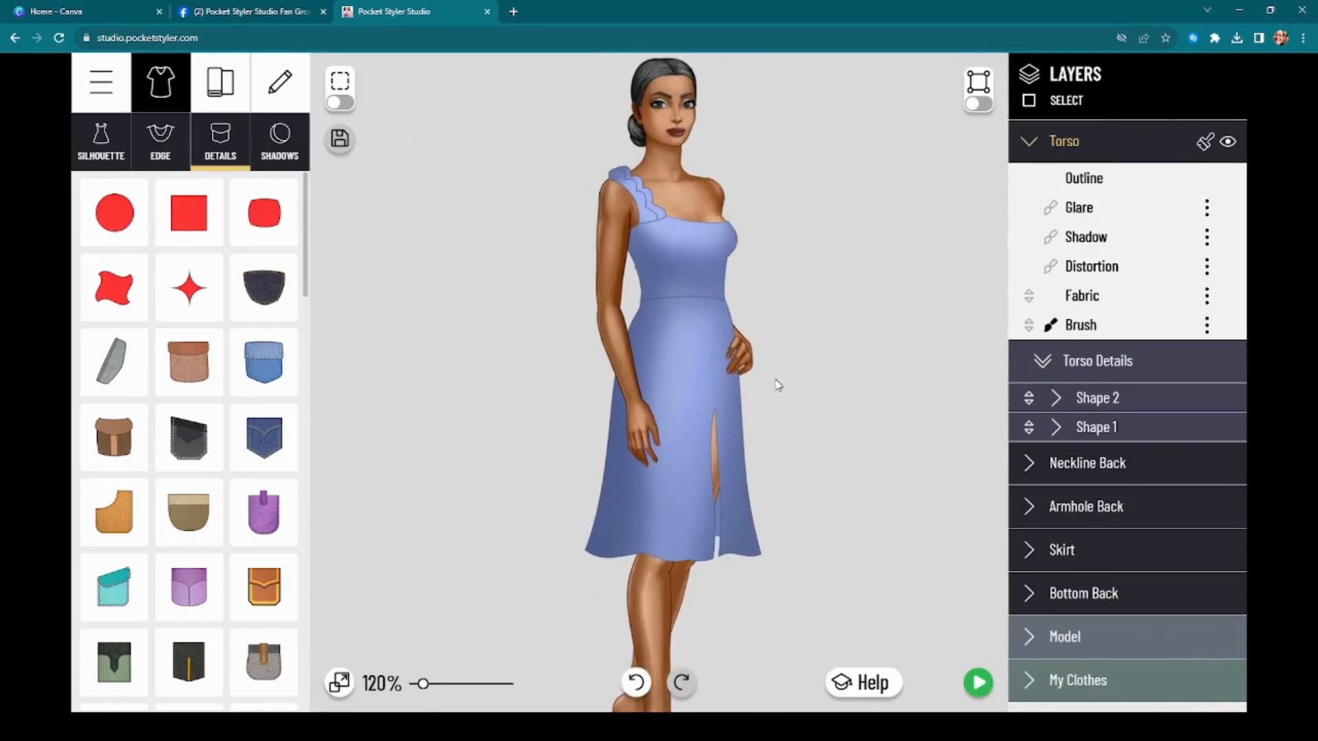
pyautogui.moveTo(703, 374); pyautogui.dragTo(726, 374)
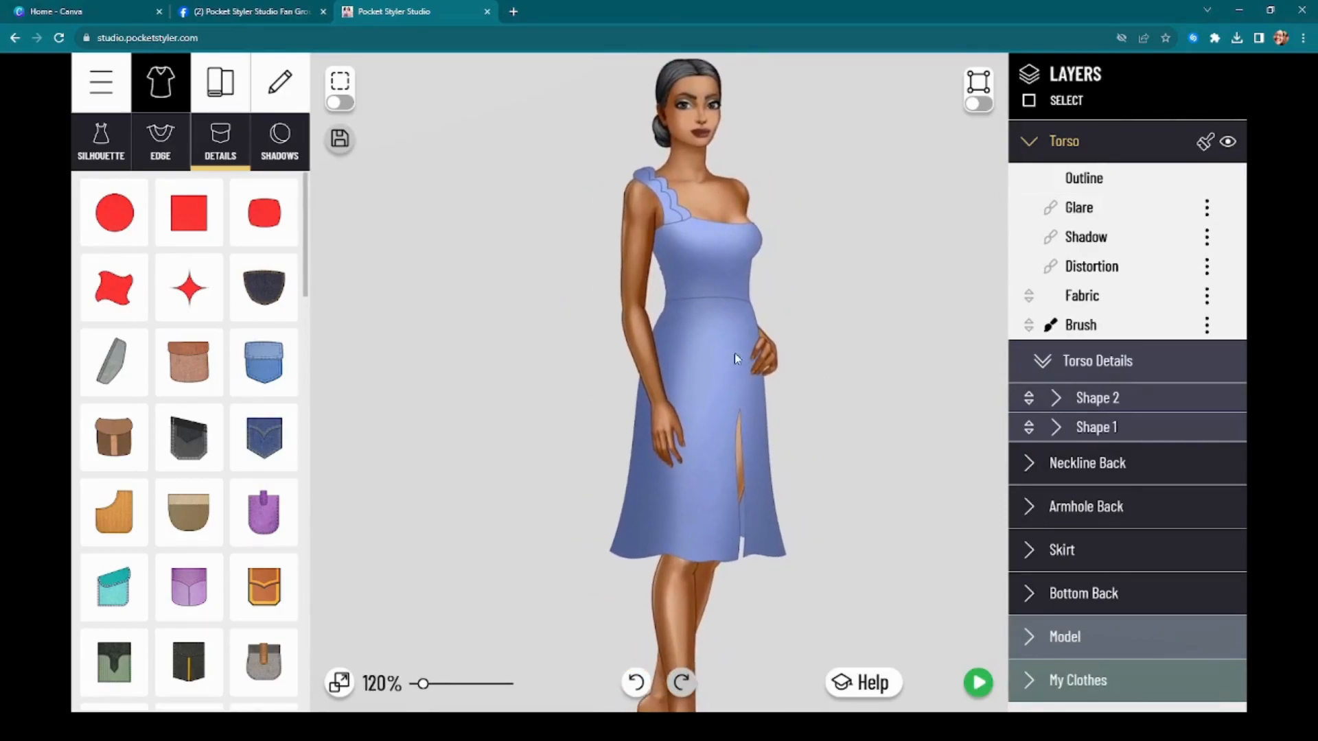
# Create a new project from the Full sleeve top template
pyautogui.click(101, 102)
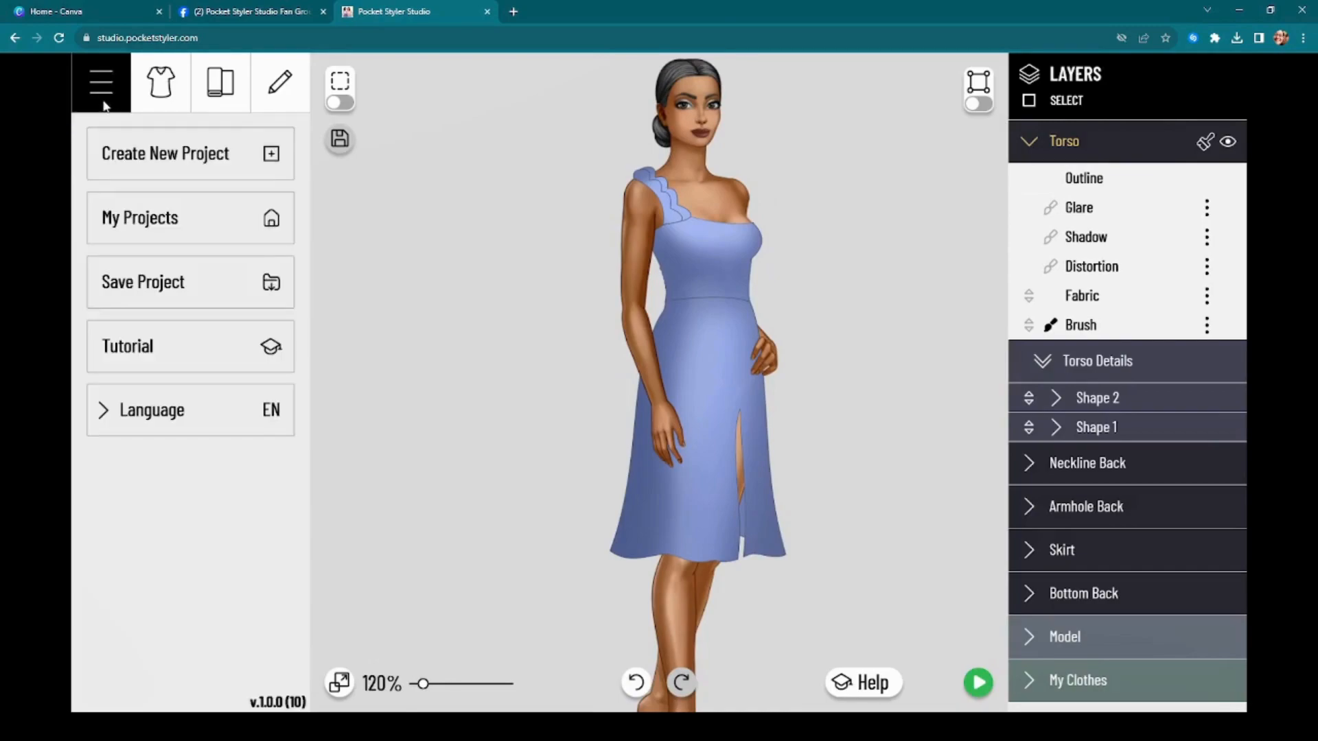
pyautogui.click(153, 161)
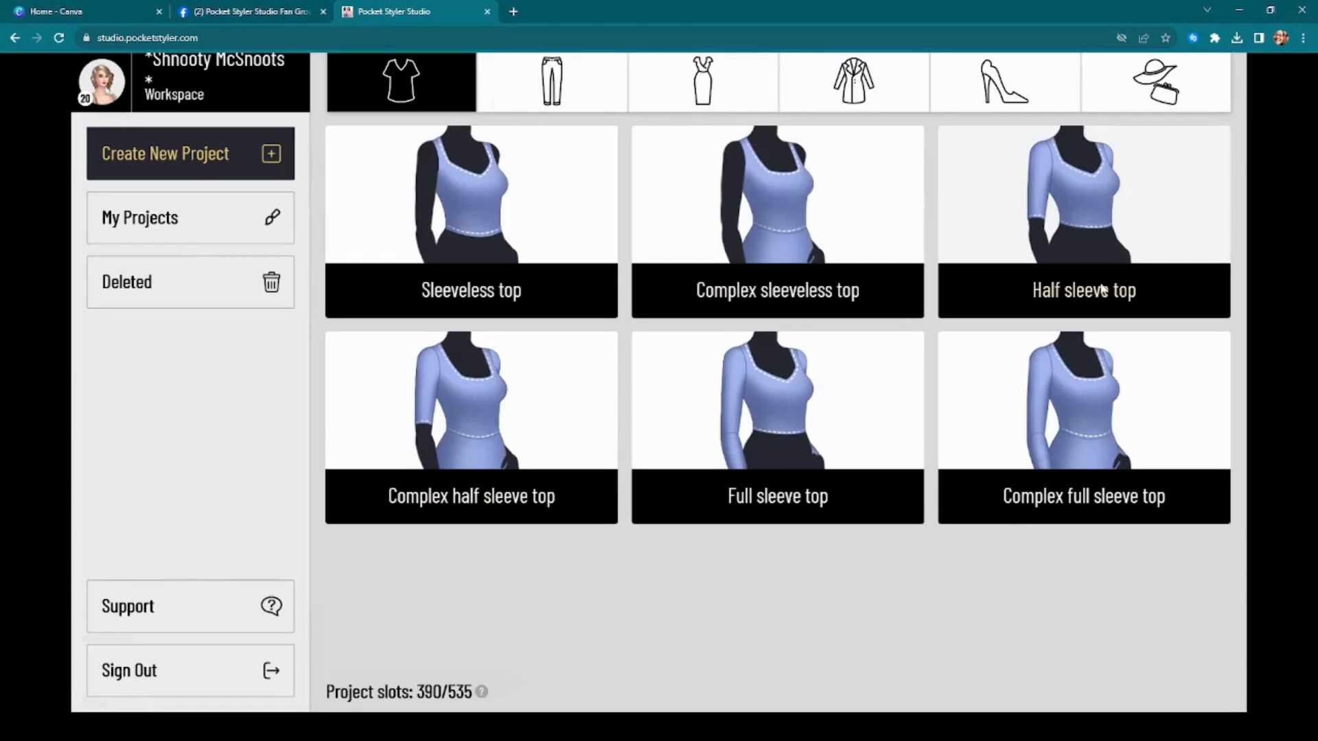
pyautogui.moveTo(759, 503)
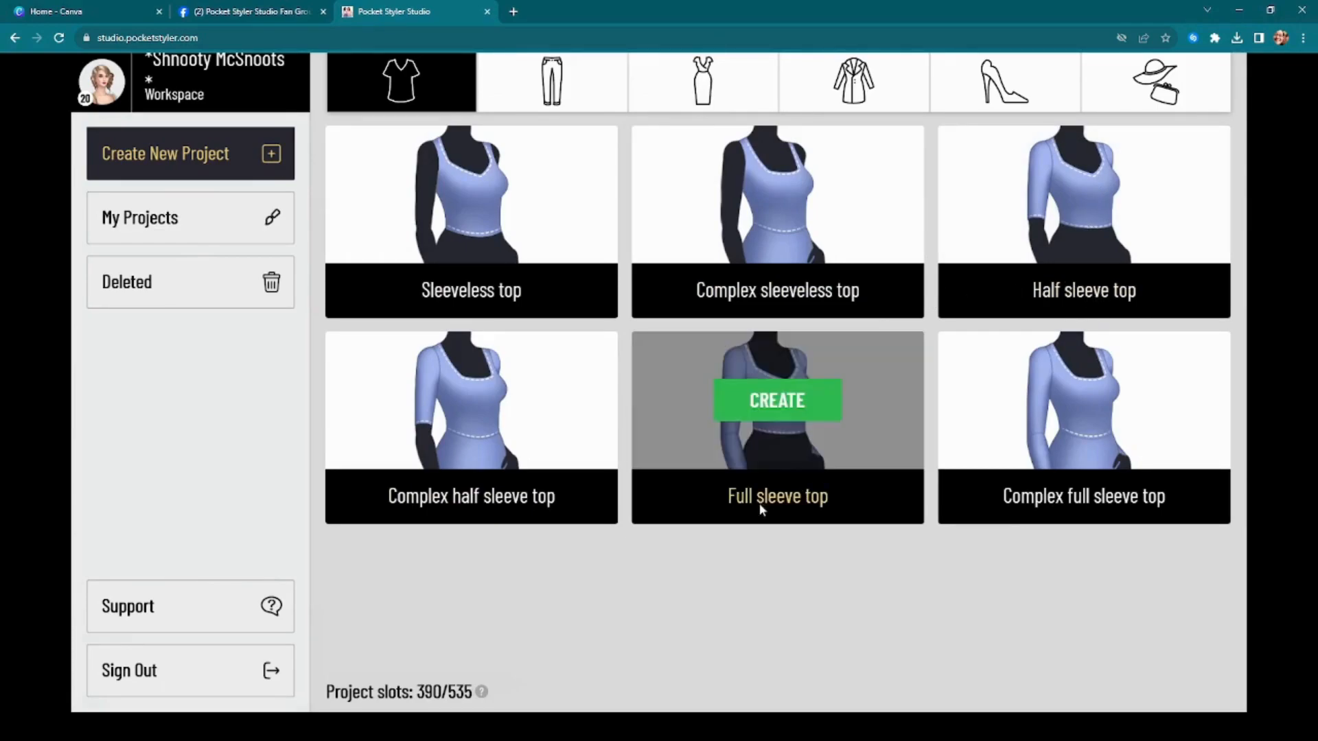
pyautogui.click(800, 401)
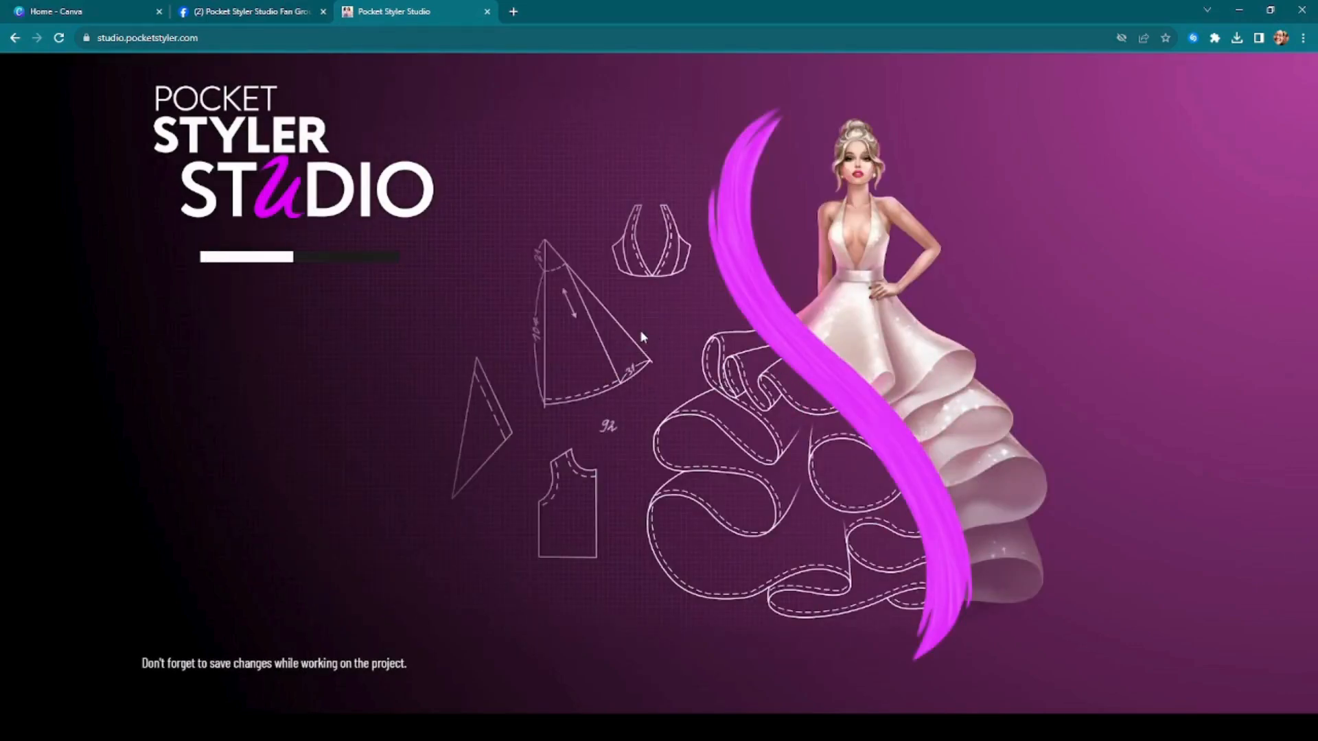
# Make the Right Lower Sleeve's fabric fully transparent by setting its color opacity to 0
pyautogui.scroll(5, 658, 295)
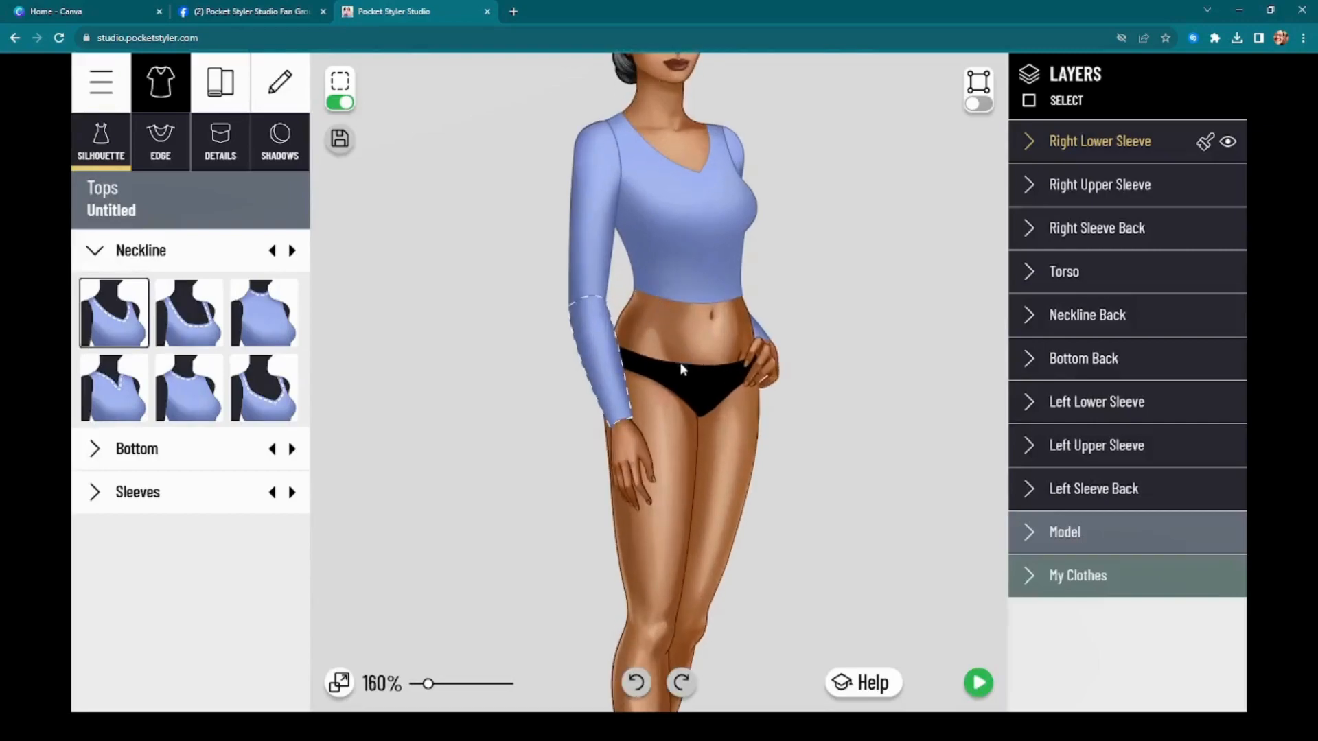
pyautogui.scroll(1, 677, 429)
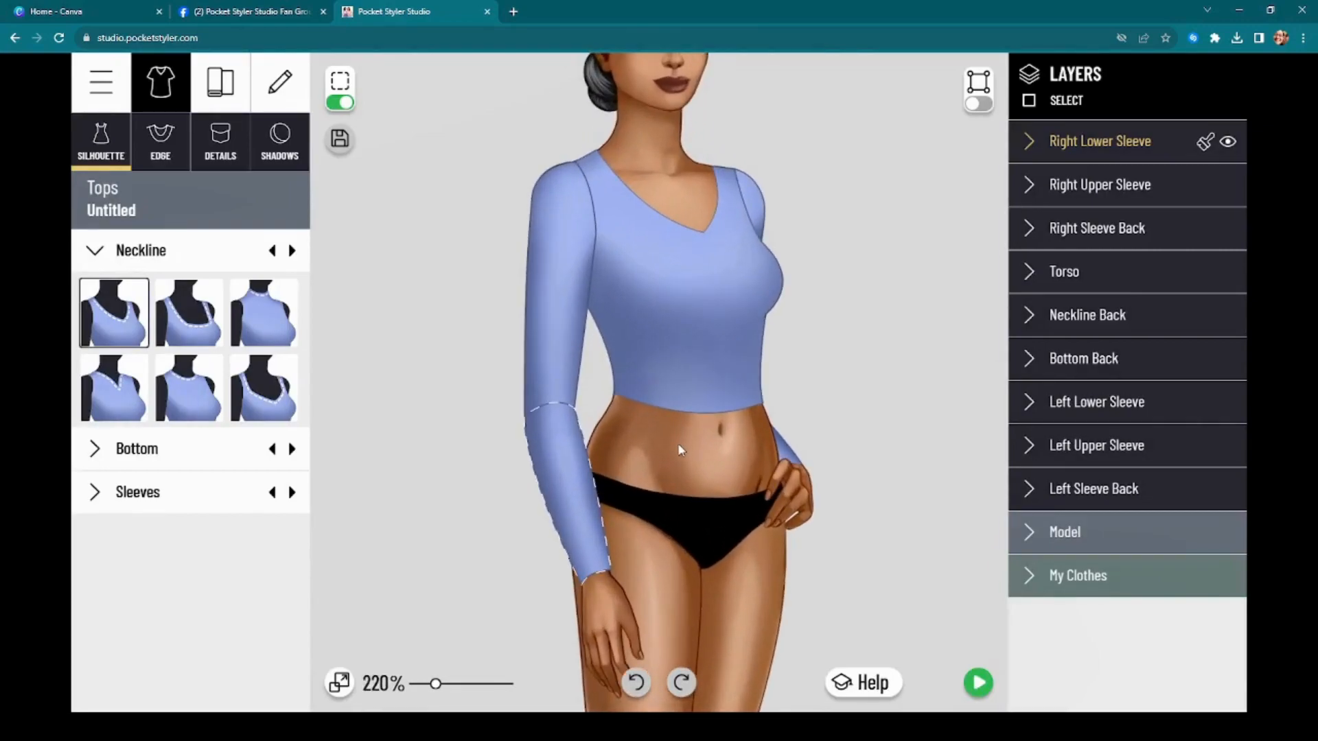
pyautogui.scroll(-1, 704, 384)
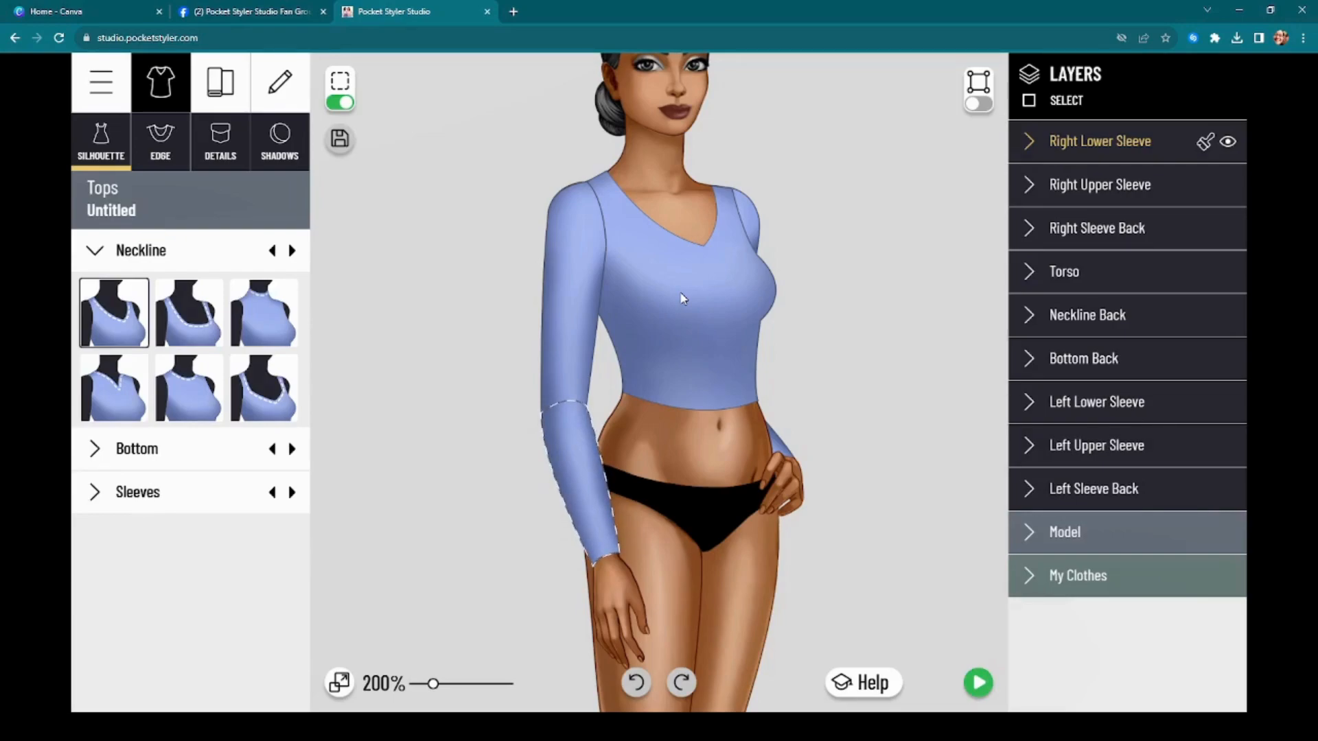
pyautogui.moveTo(755, 361); pyautogui.dragTo(728, 386)
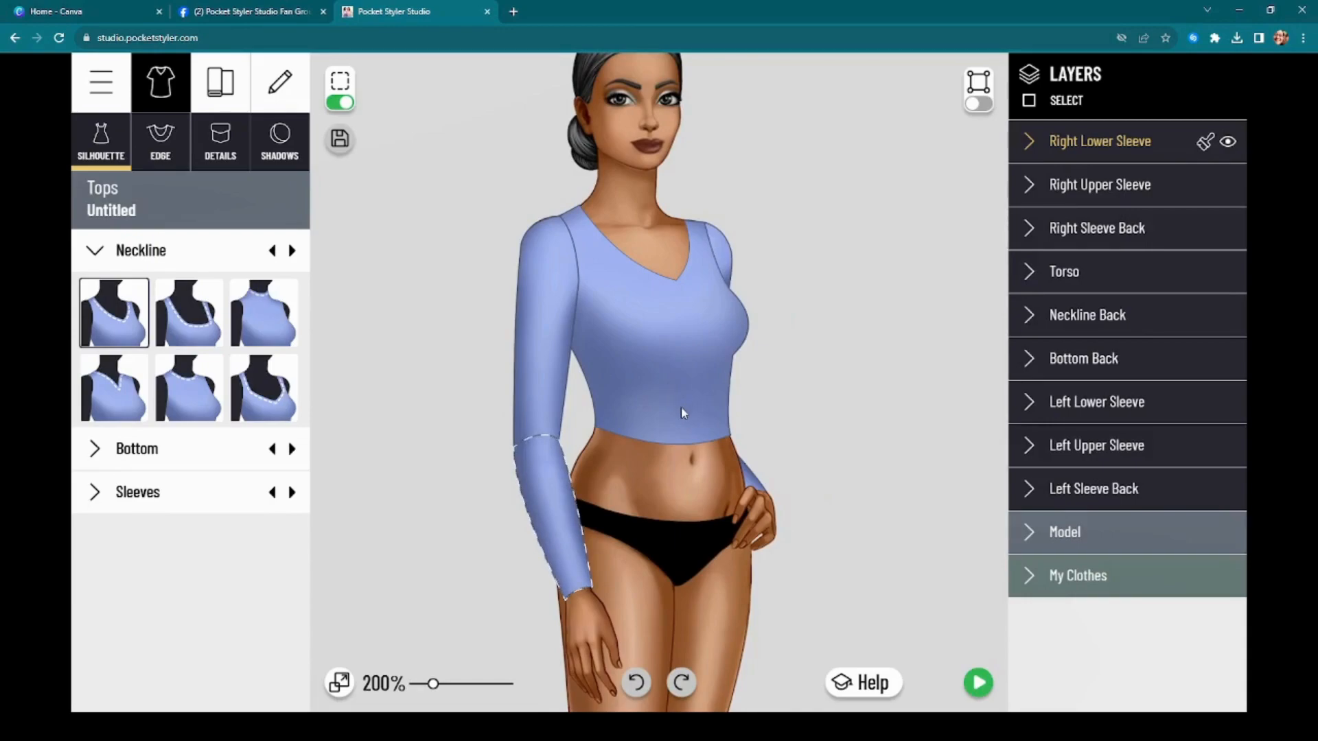
pyautogui.moveTo(651, 412); pyautogui.dragTo(680, 403)
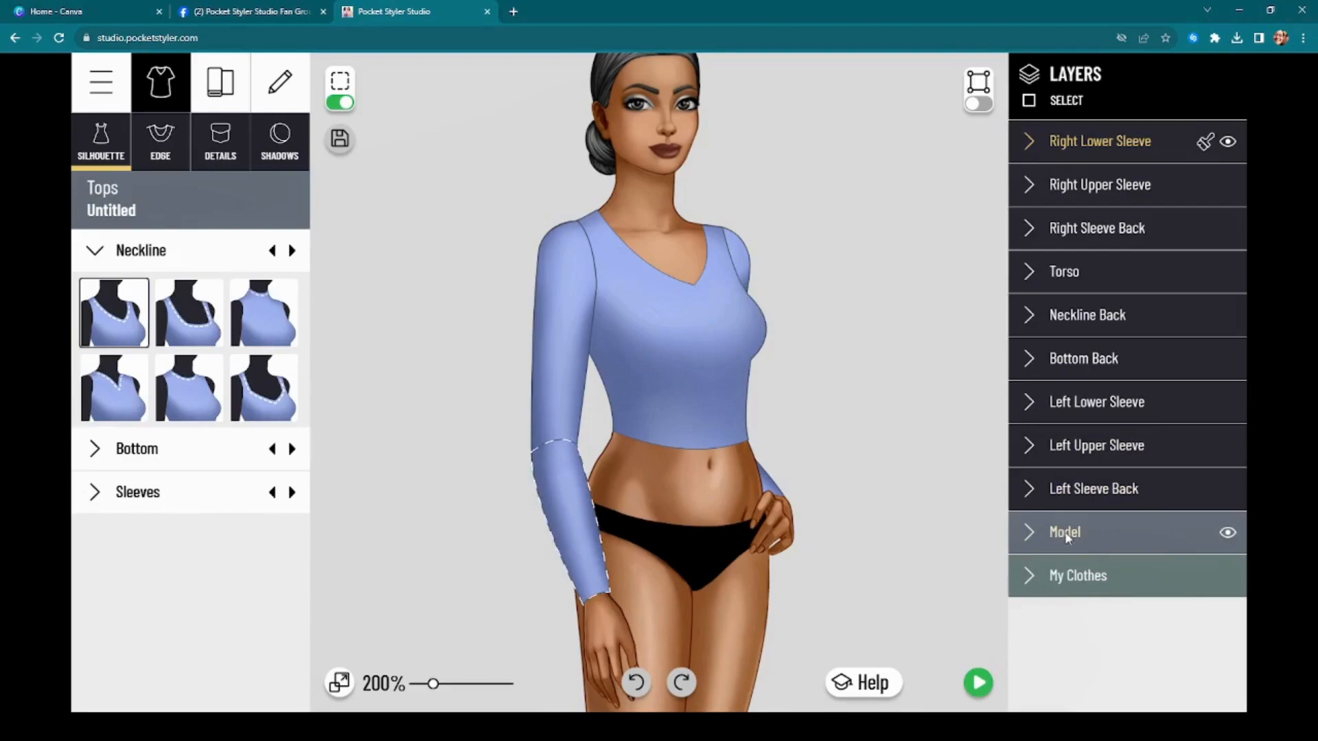
pyautogui.click(1078, 142)
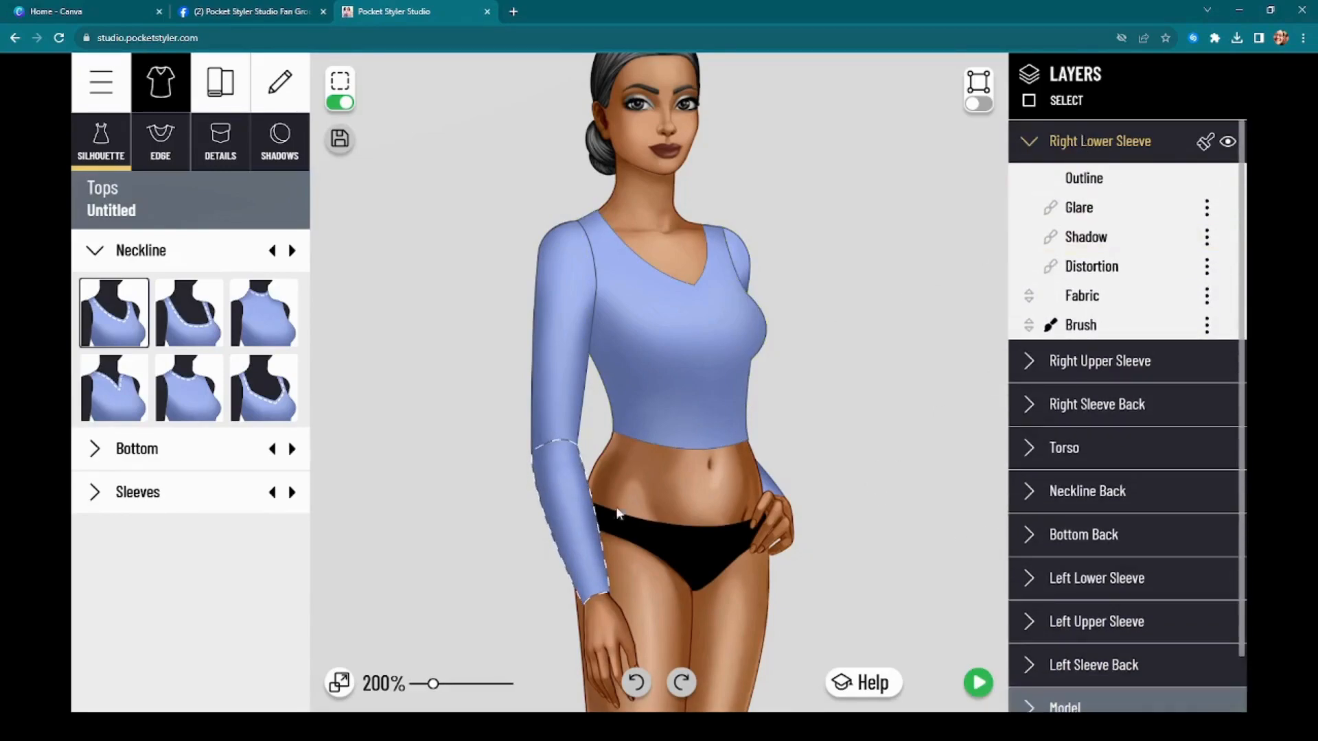
pyautogui.scroll(3, 632, 506)
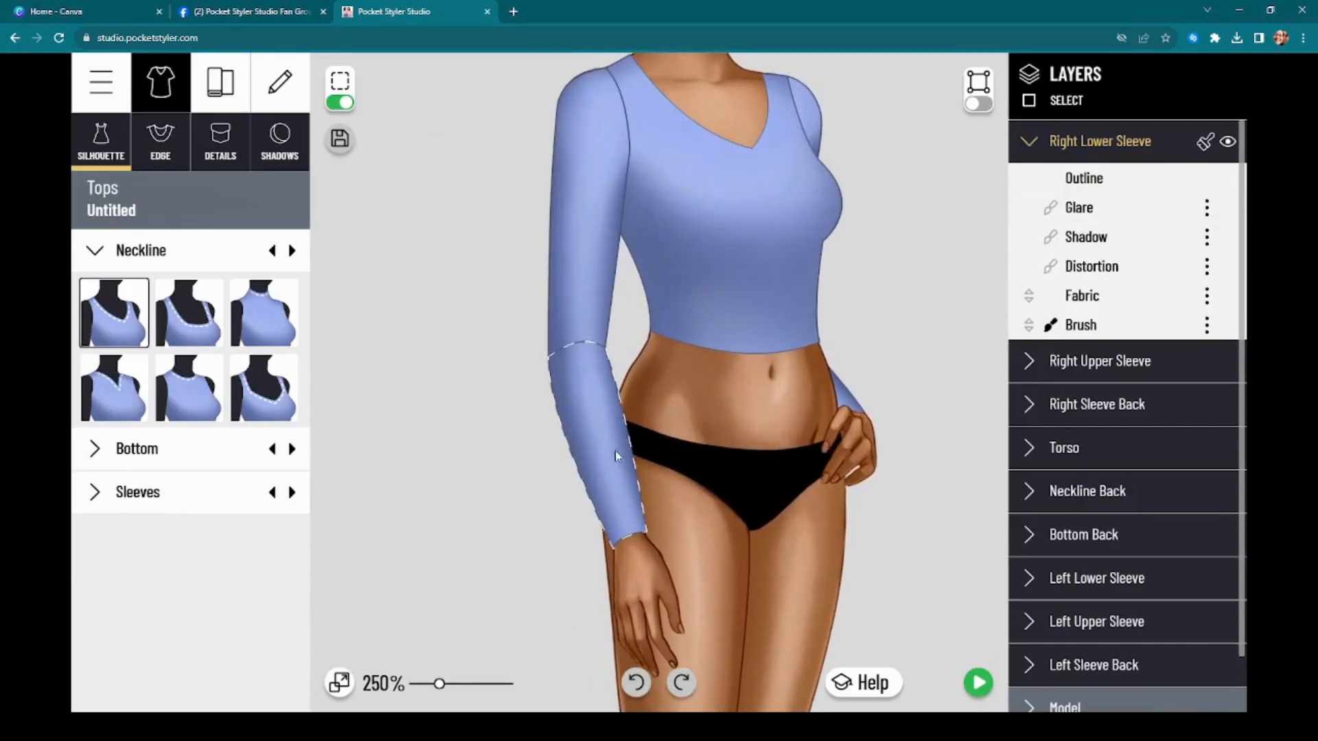
pyautogui.scroll(1, 637, 508)
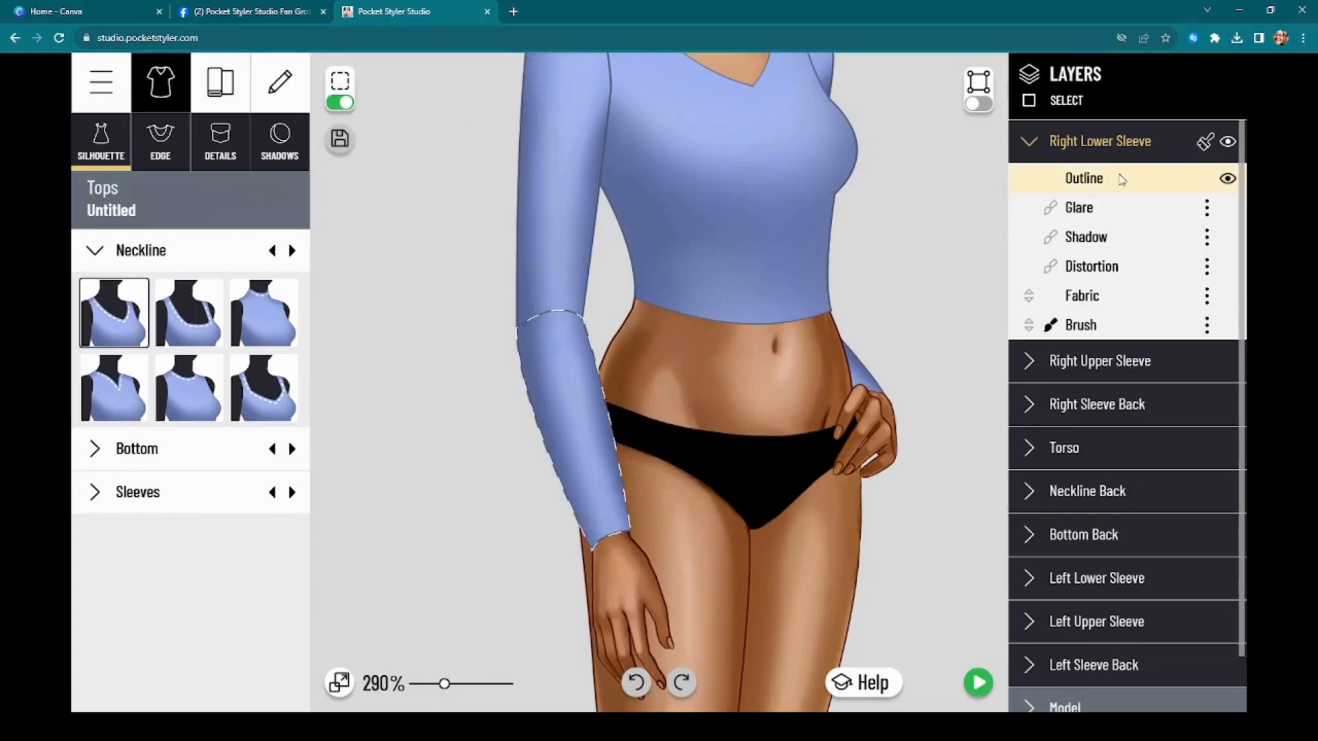
pyautogui.click(1098, 297)
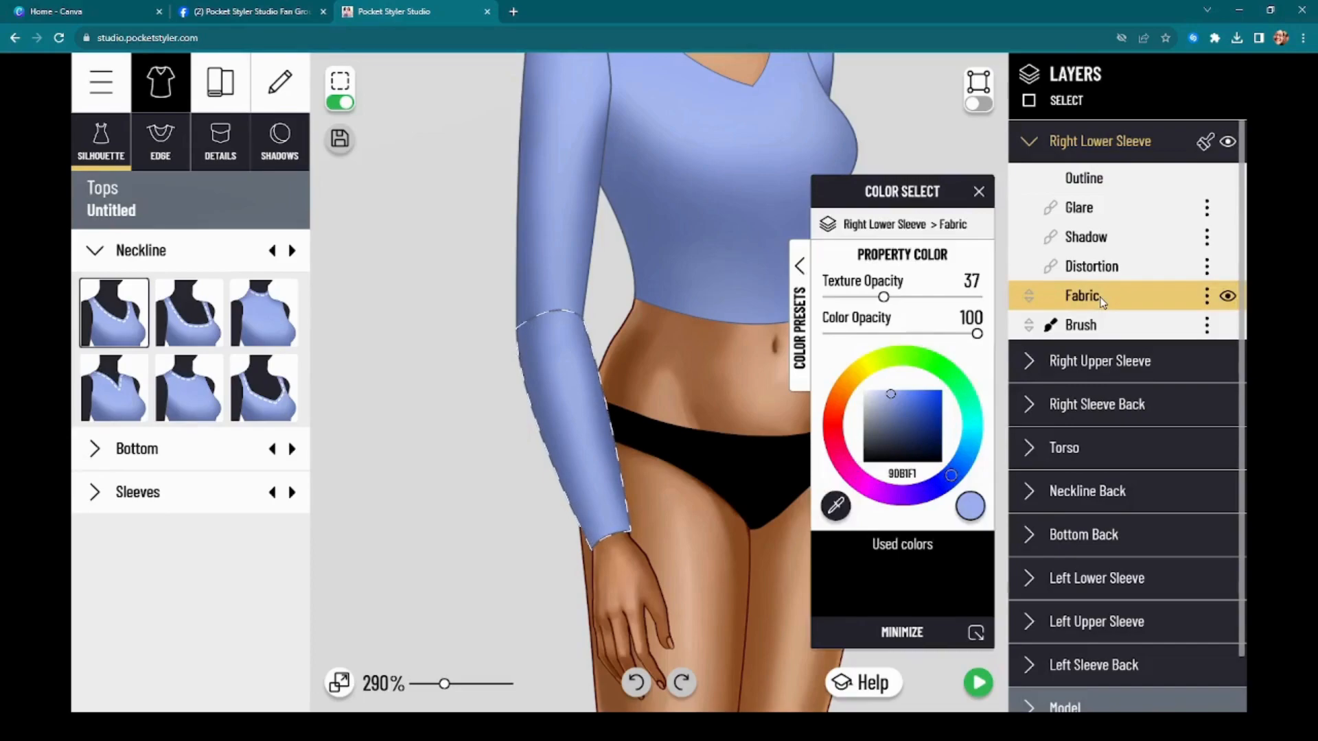
pyautogui.moveTo(976, 342); pyautogui.dragTo(735, 353)
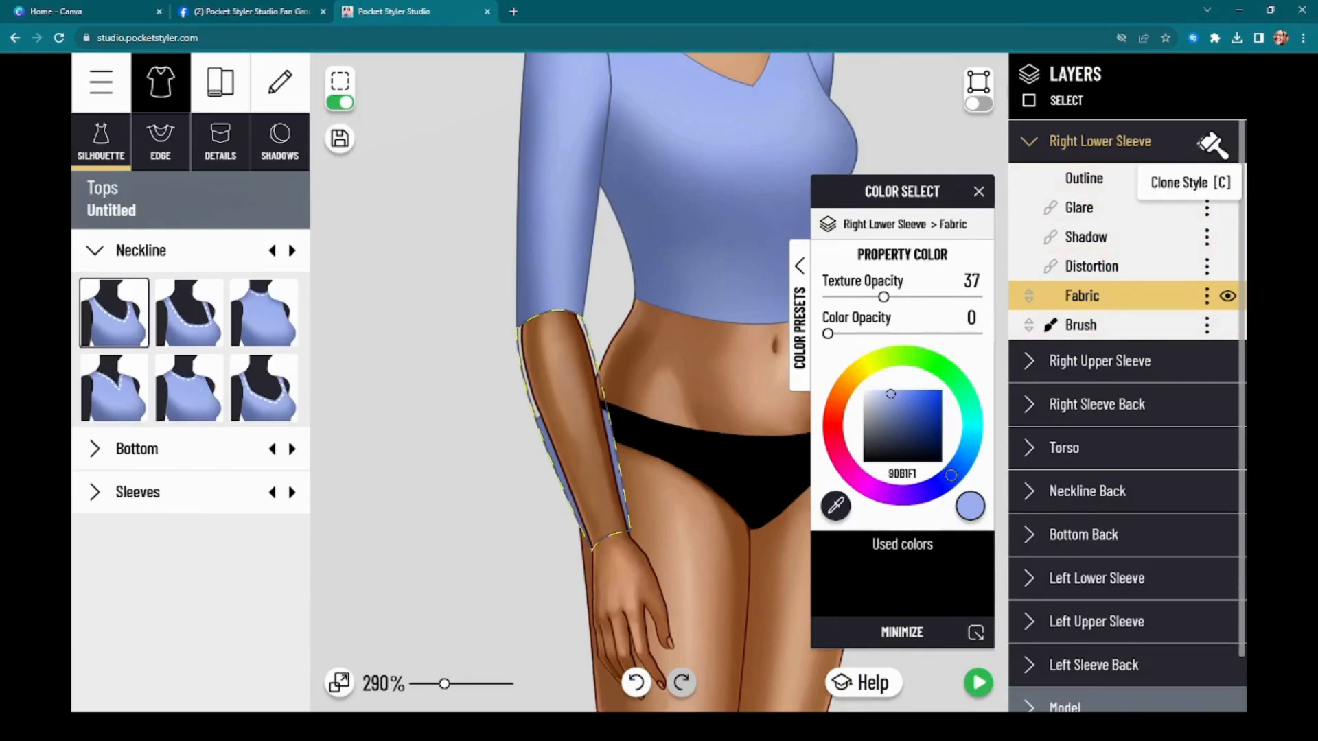
# Clone the Right Lower Sleeve's transparent style onto the Right Upper Sleeve and the Right Sleeve Back
pyautogui.click(1110, 360)
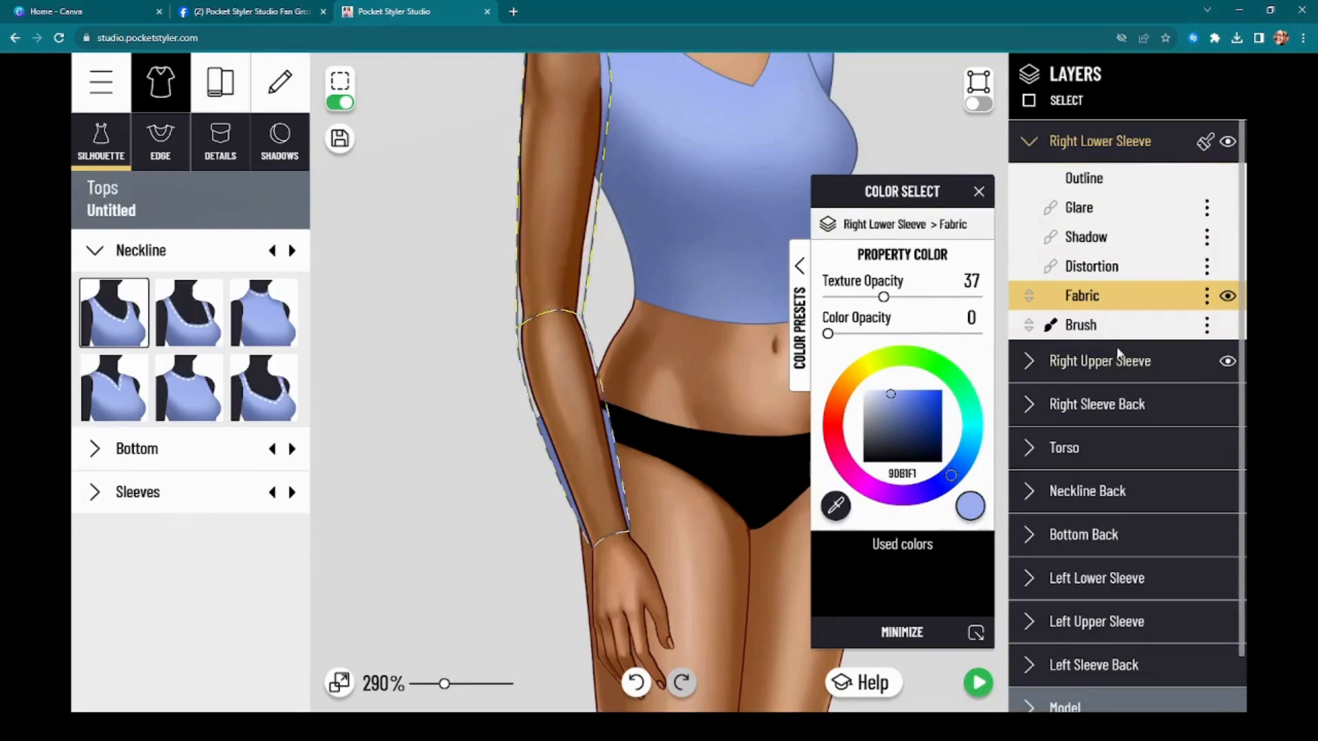
pyautogui.click(1204, 141)
pyautogui.click(1138, 402)
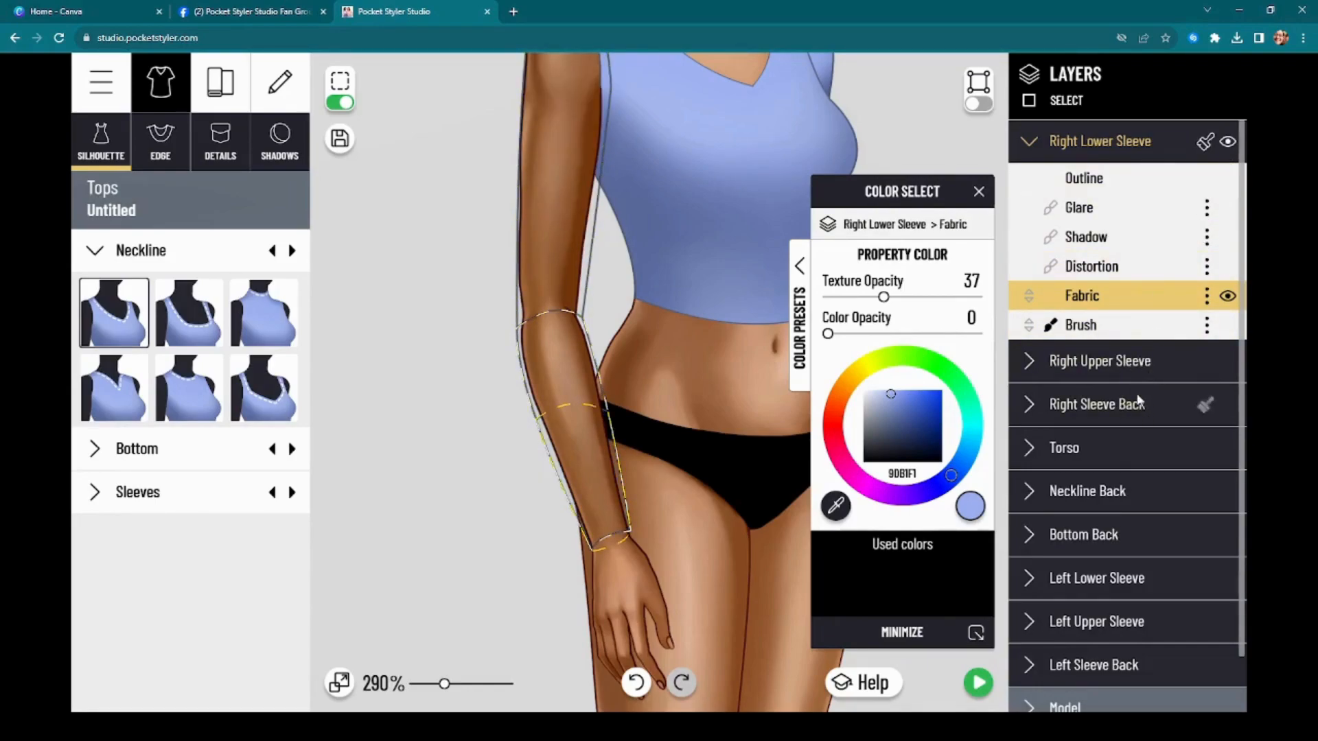
# Clone the Right Lower Sleeve's transparent style onto the Torso, Neckline Back and Bottom Back
pyautogui.click(1205, 141)
pyautogui.click(1122, 448)
pyautogui.click(1204, 141)
pyautogui.click(1153, 487)
pyautogui.click(1205, 141)
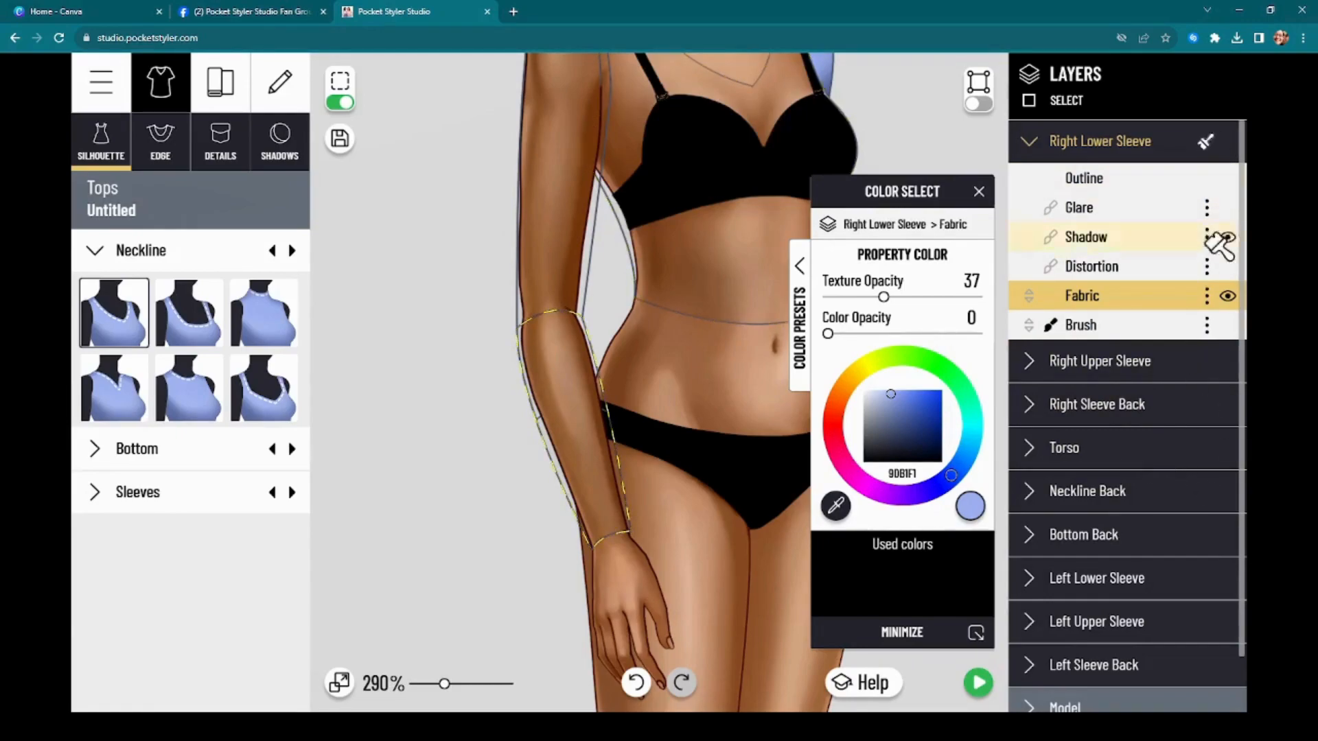
pyautogui.click(1136, 537)
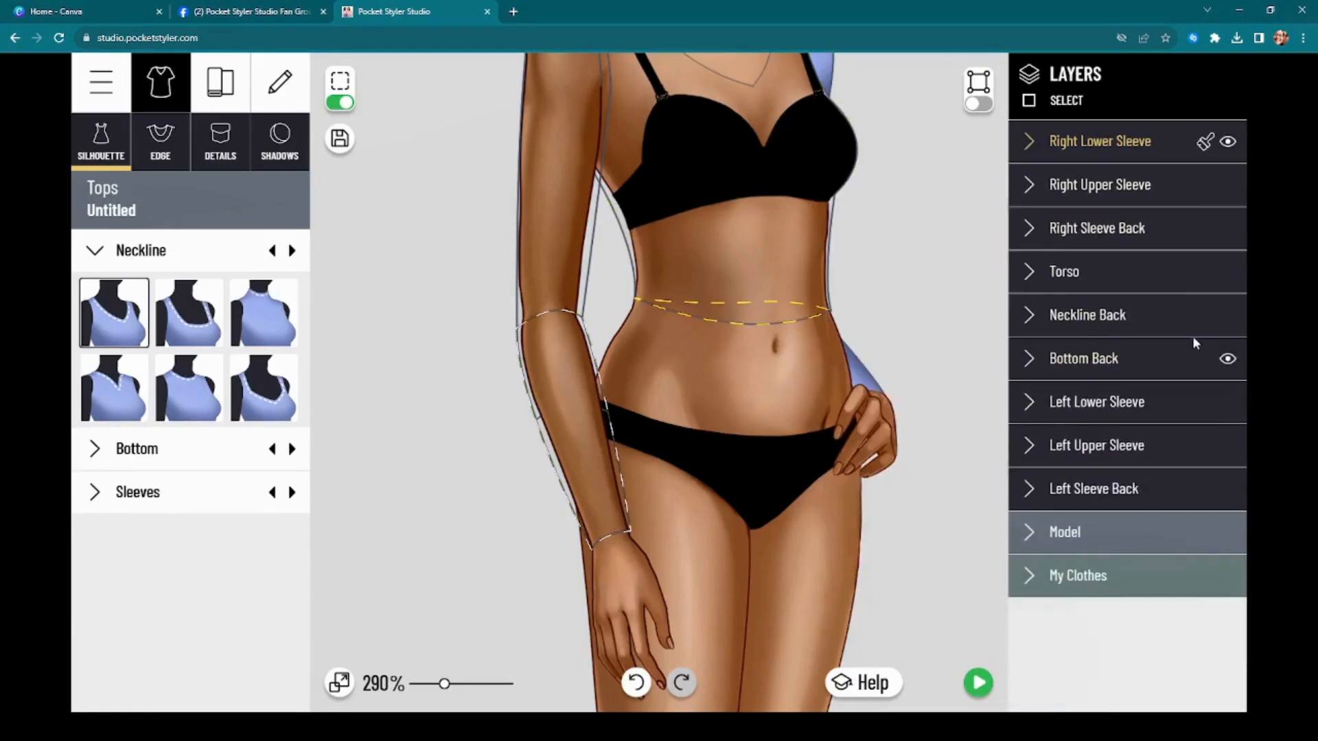
# Clone the Right Lower Sleeve's transparent style onto the Left Lower Sleeve, Left Upper Sleeve and Left Sleeve Back
pyautogui.click(1206, 140)
pyautogui.click(1142, 404)
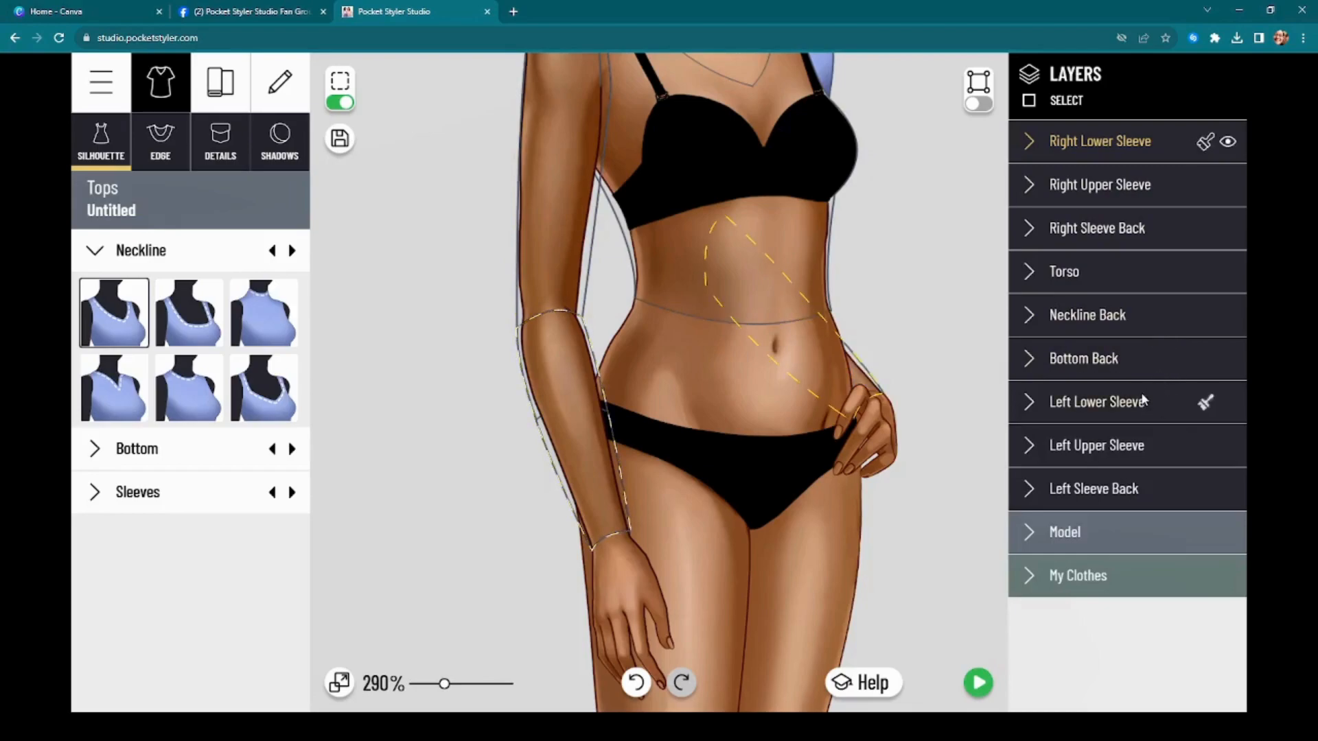
pyautogui.click(1203, 140)
pyautogui.click(1181, 443)
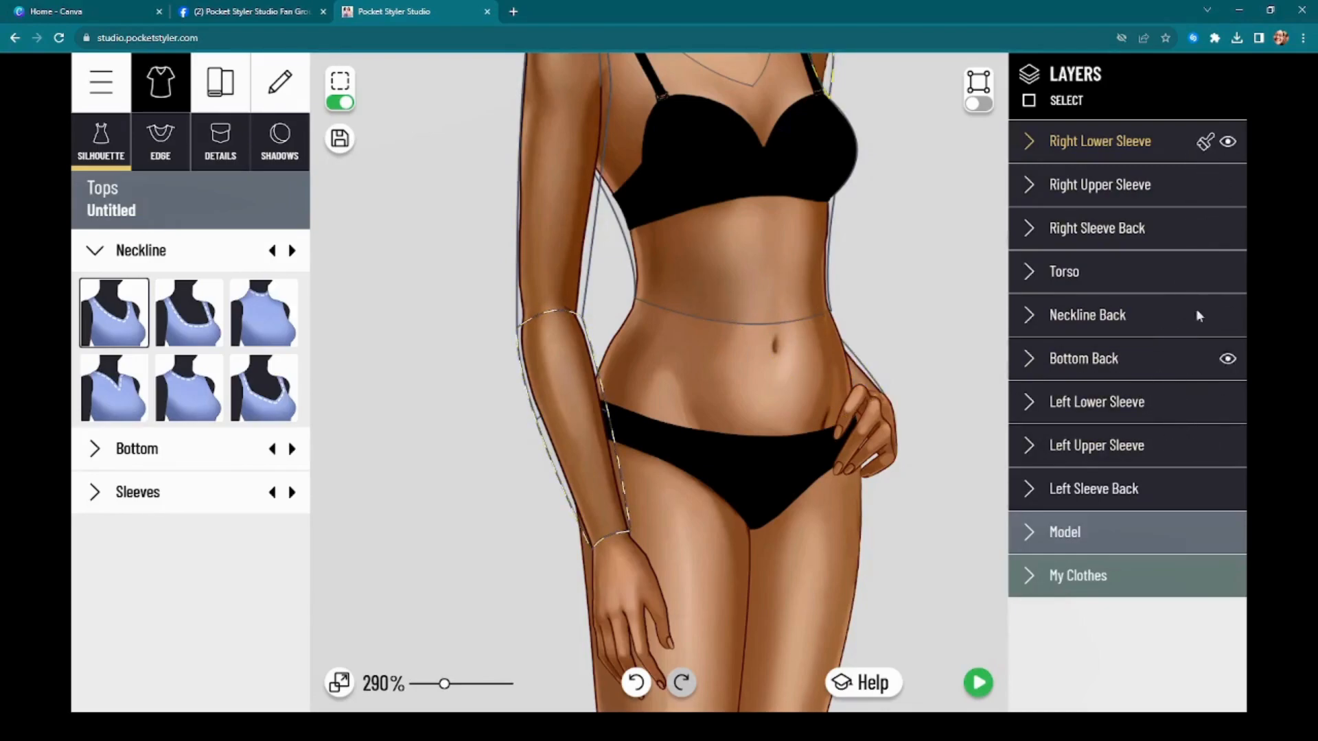
pyautogui.click(1206, 140)
pyautogui.click(1176, 489)
# Hide the model to inspect the outlines and shading of the transparent top, and show the model again
pyautogui.scroll(-3, 867, 316)
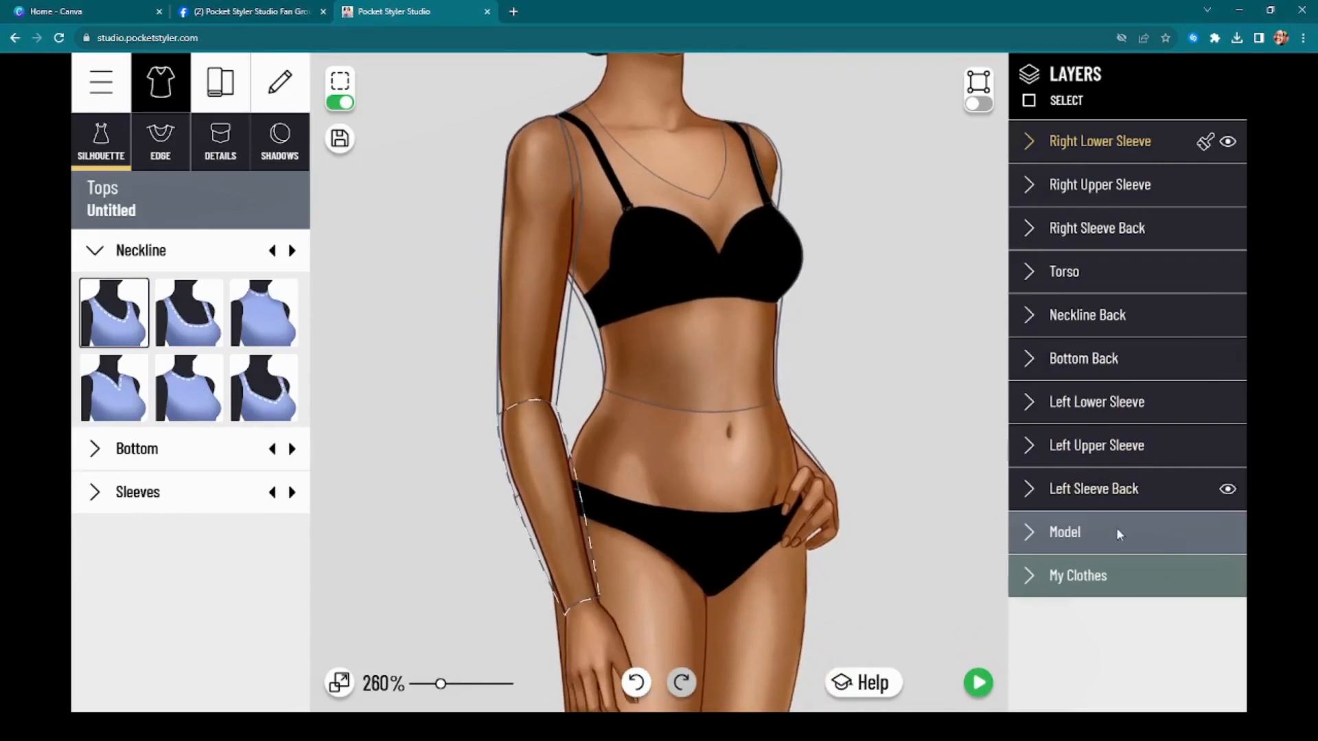
pyautogui.click(1227, 535)
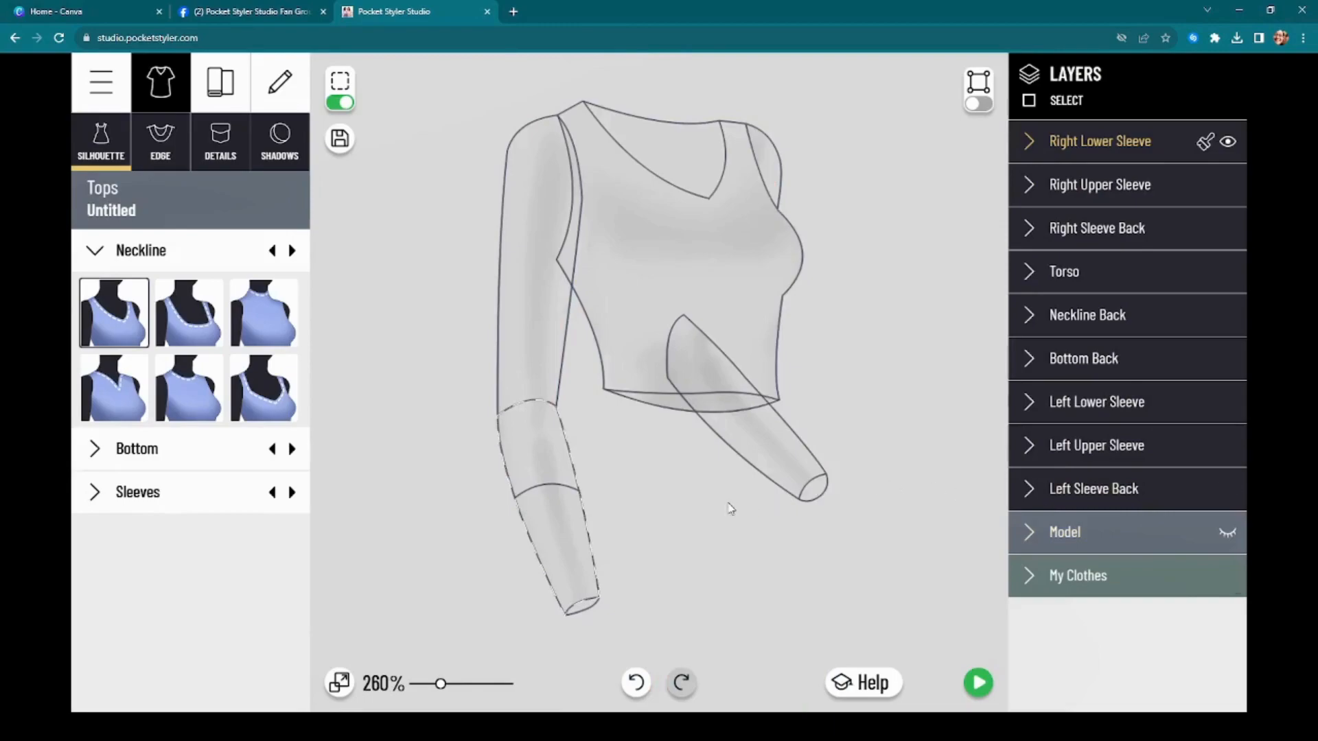
pyautogui.scroll(-5, 741, 522)
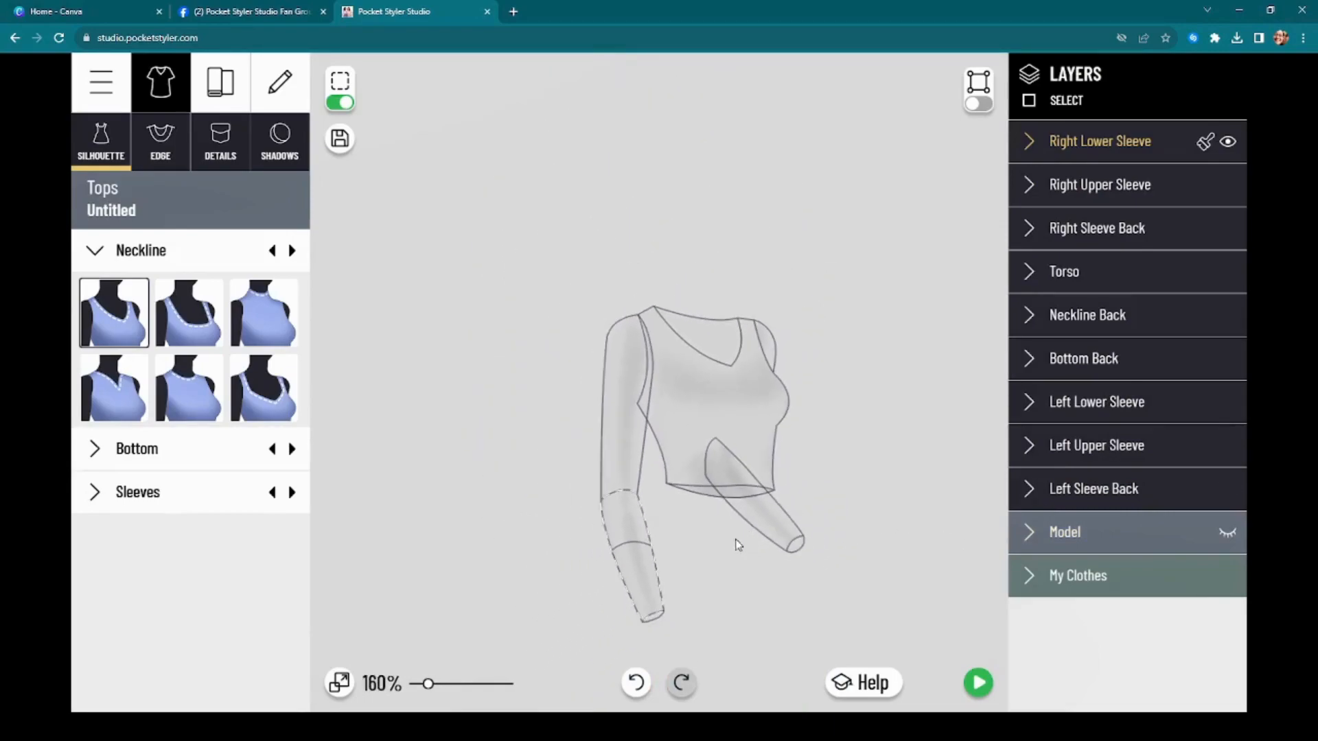
pyautogui.scroll(3, 715, 505)
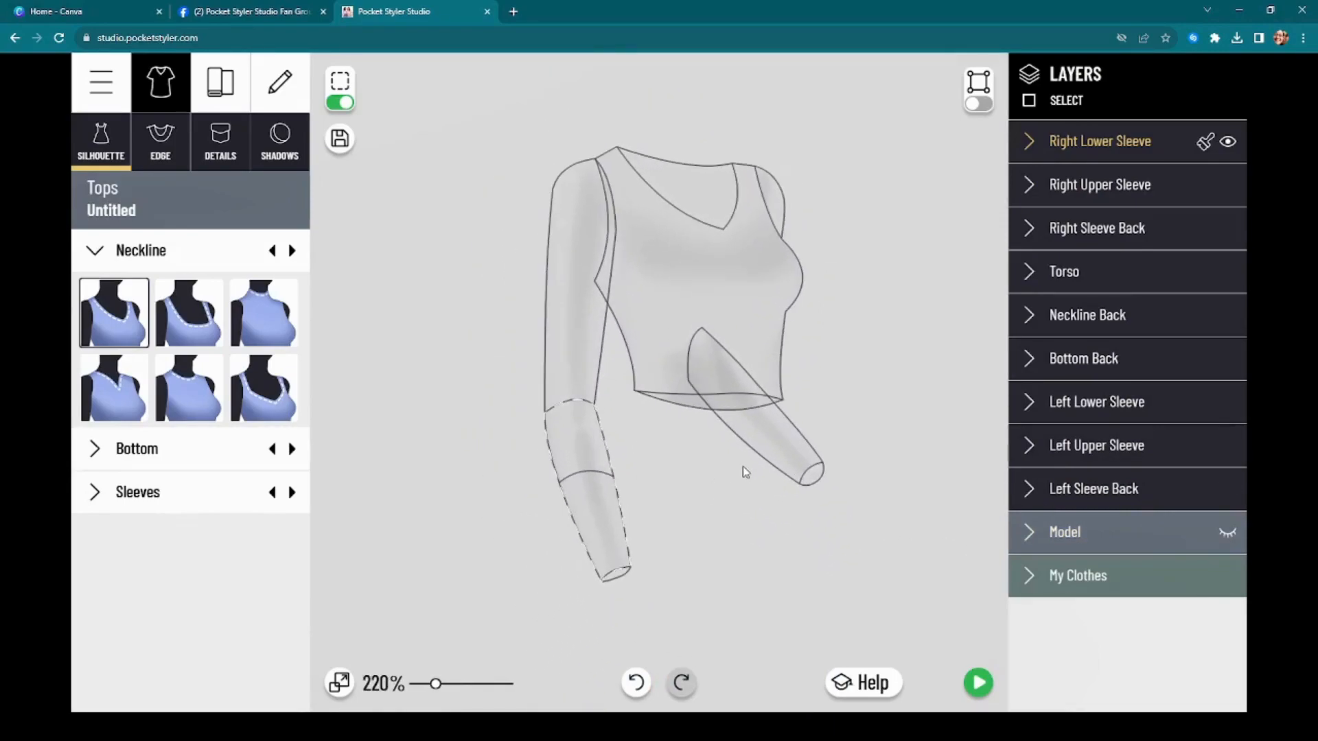
pyautogui.scroll(2, 741, 467)
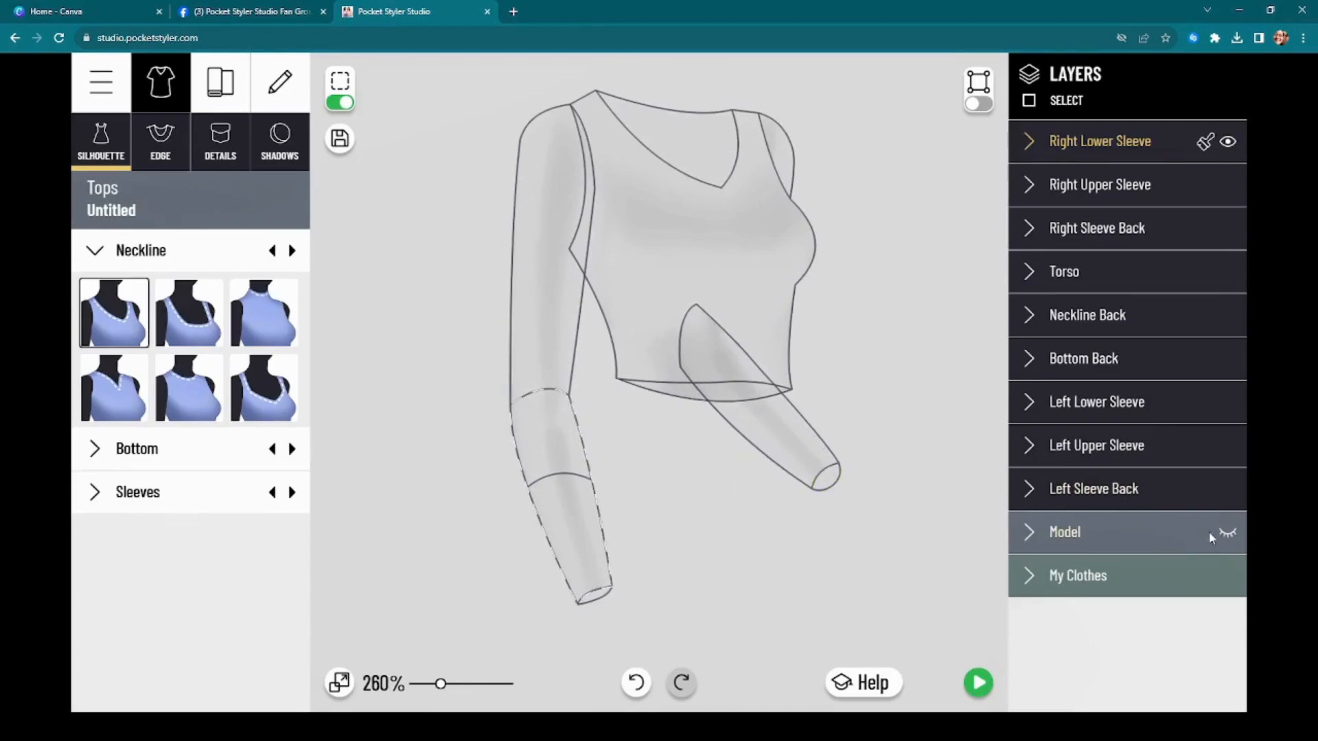
pyautogui.click(1228, 533)
# Raise the Right Lower Sleeve's top seam from the elbow to the upper arm and flatten the seam's curve
pyautogui.scroll(3, 801, 429)
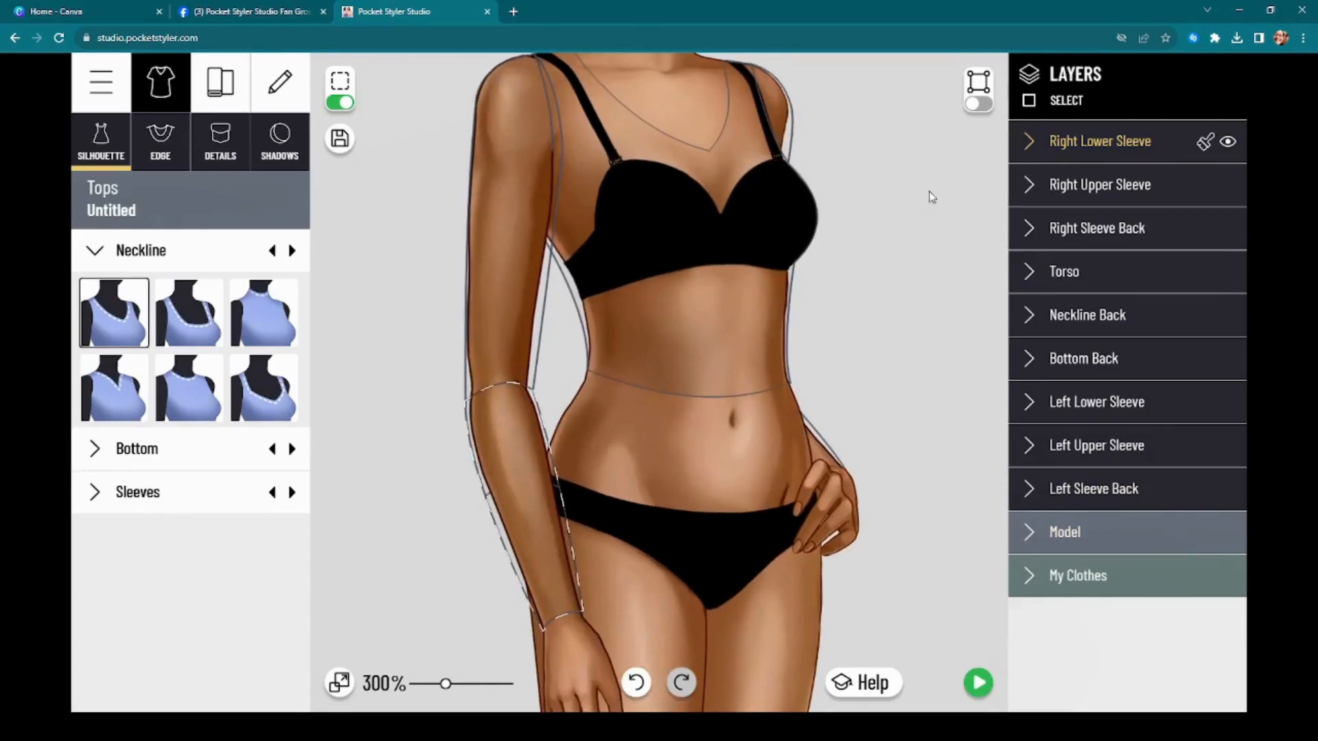
pyautogui.click(976, 103)
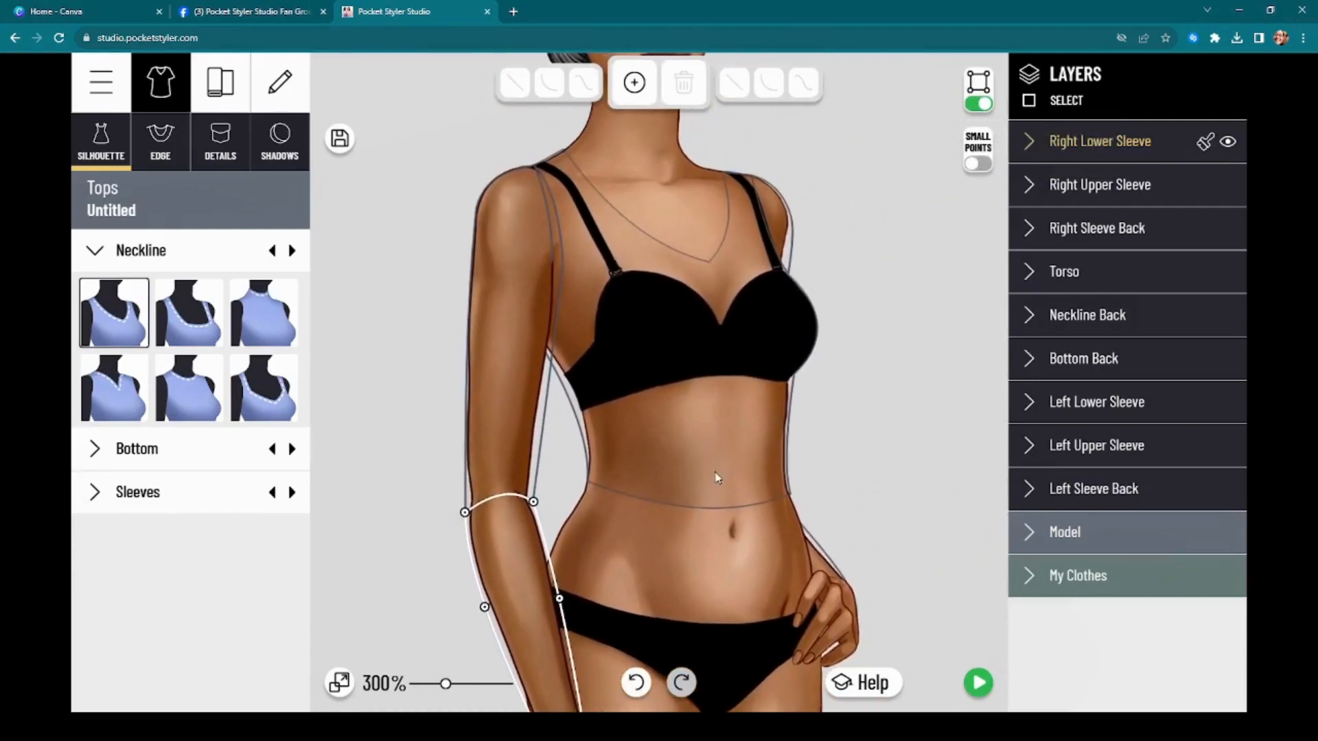
pyautogui.scroll(-3, 760, 418)
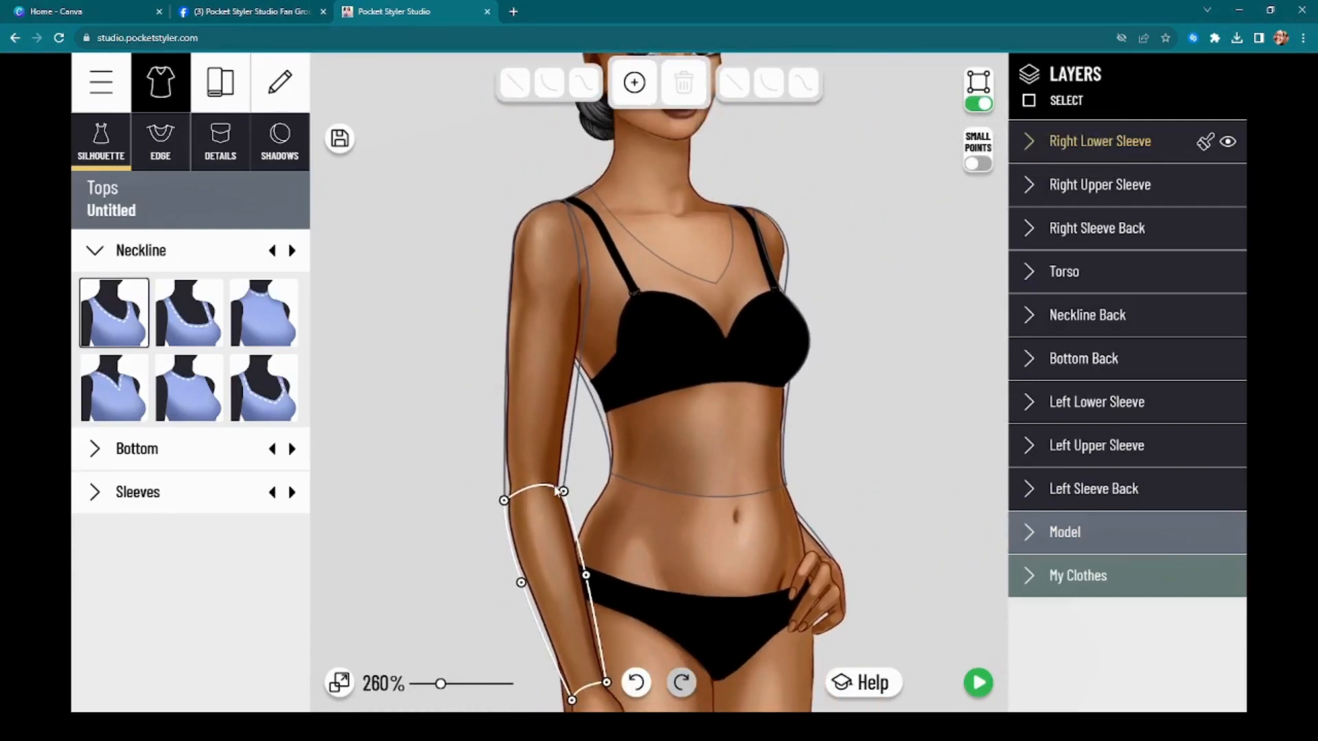
pyautogui.moveTo(504, 501); pyautogui.dragTo(498, 345)
pyautogui.moveTo(563, 492); pyautogui.dragTo(579, 362)
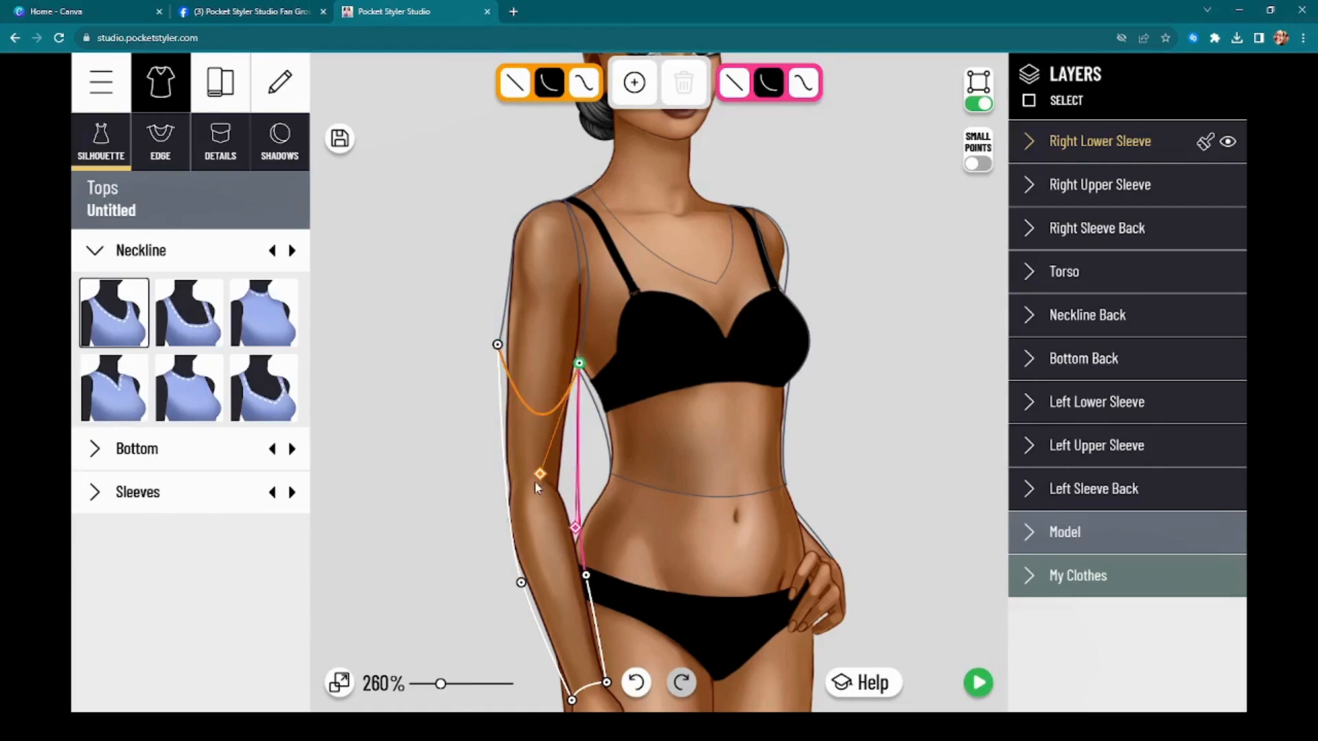
pyautogui.moveTo(541, 474); pyautogui.dragTo(539, 360)
pyautogui.scroll(1, 476, 345)
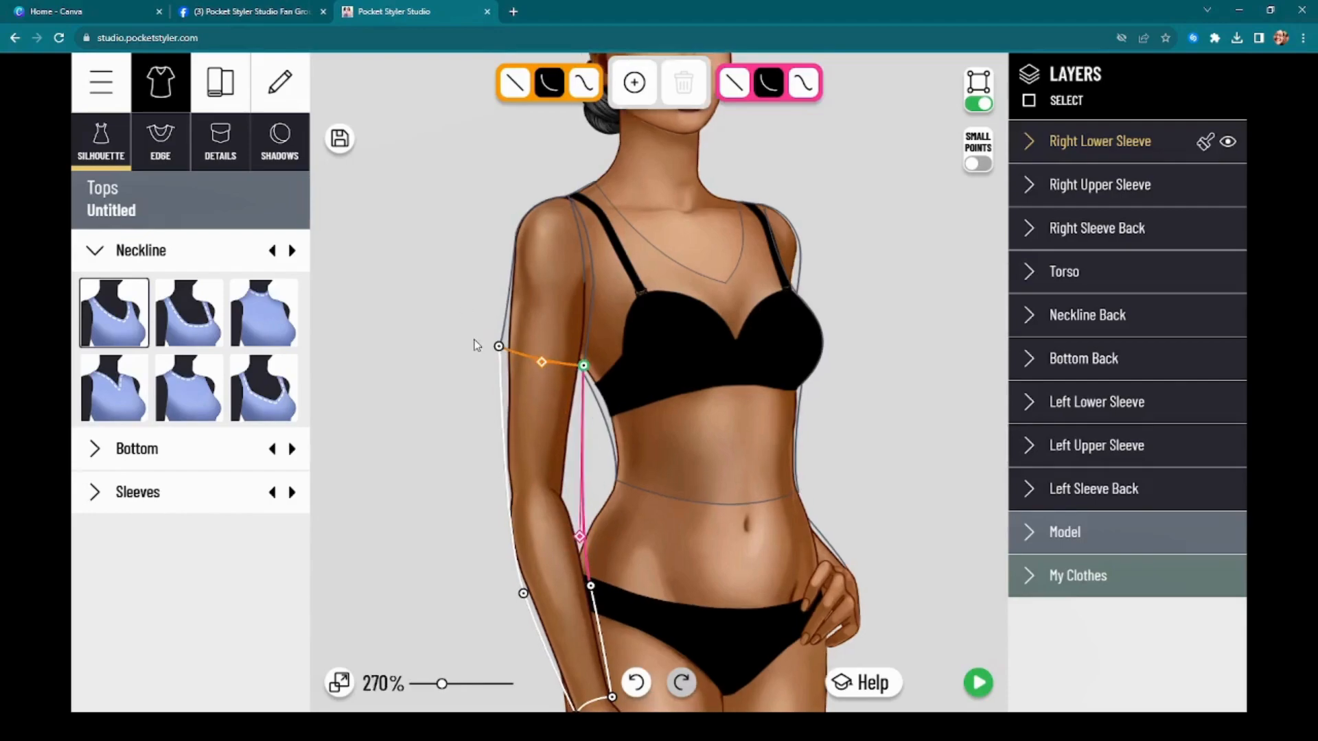
pyautogui.click(499, 348)
pyautogui.scroll(5, 537, 249)
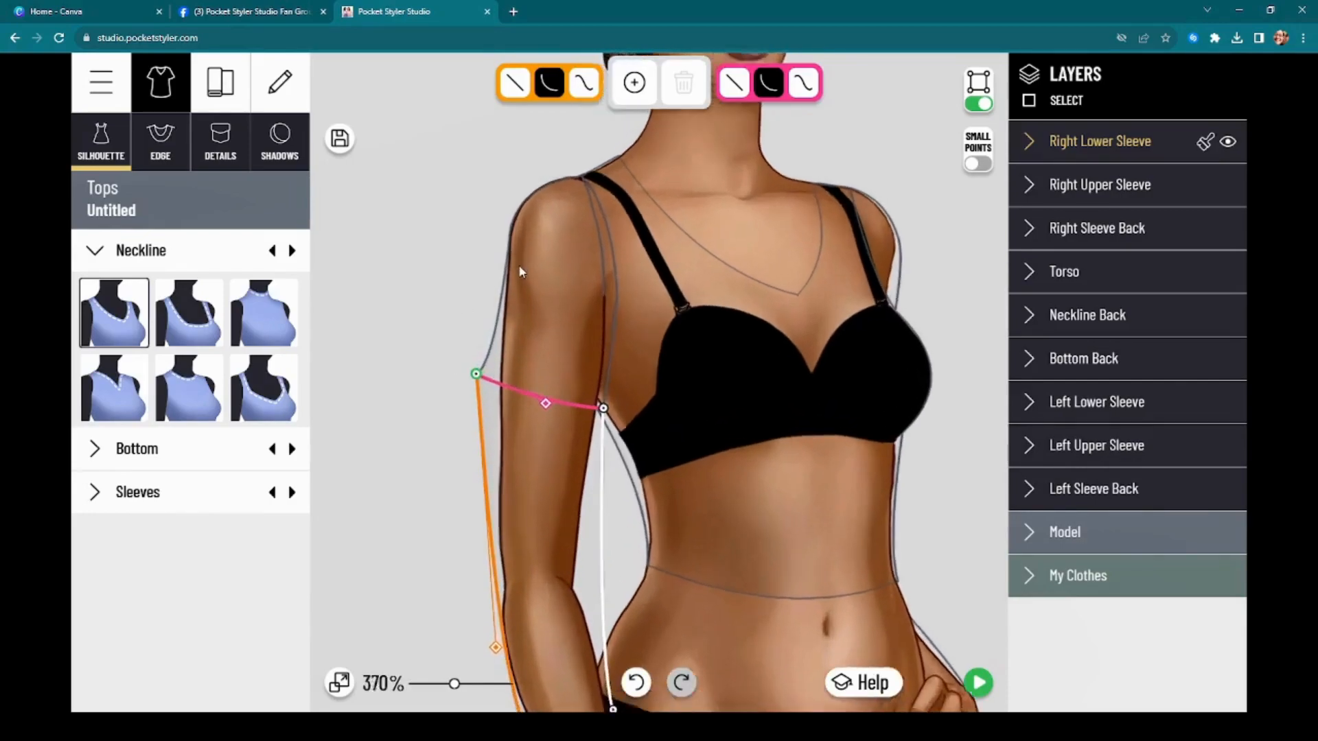
pyautogui.click(467, 401)
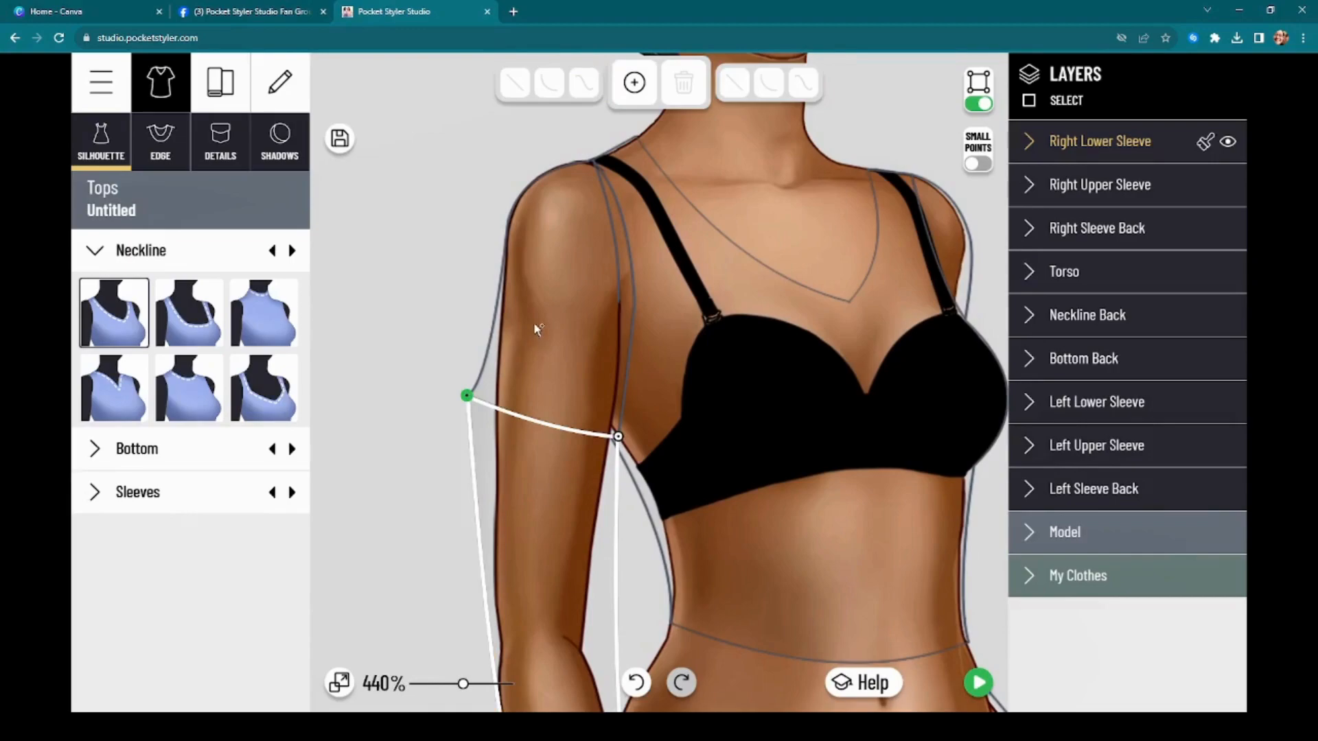
# Puff out the Right Upper Sleeve by widening its shoulder point, bulging the outer edge and lowering the outer bottom corner
pyautogui.click(542, 310)
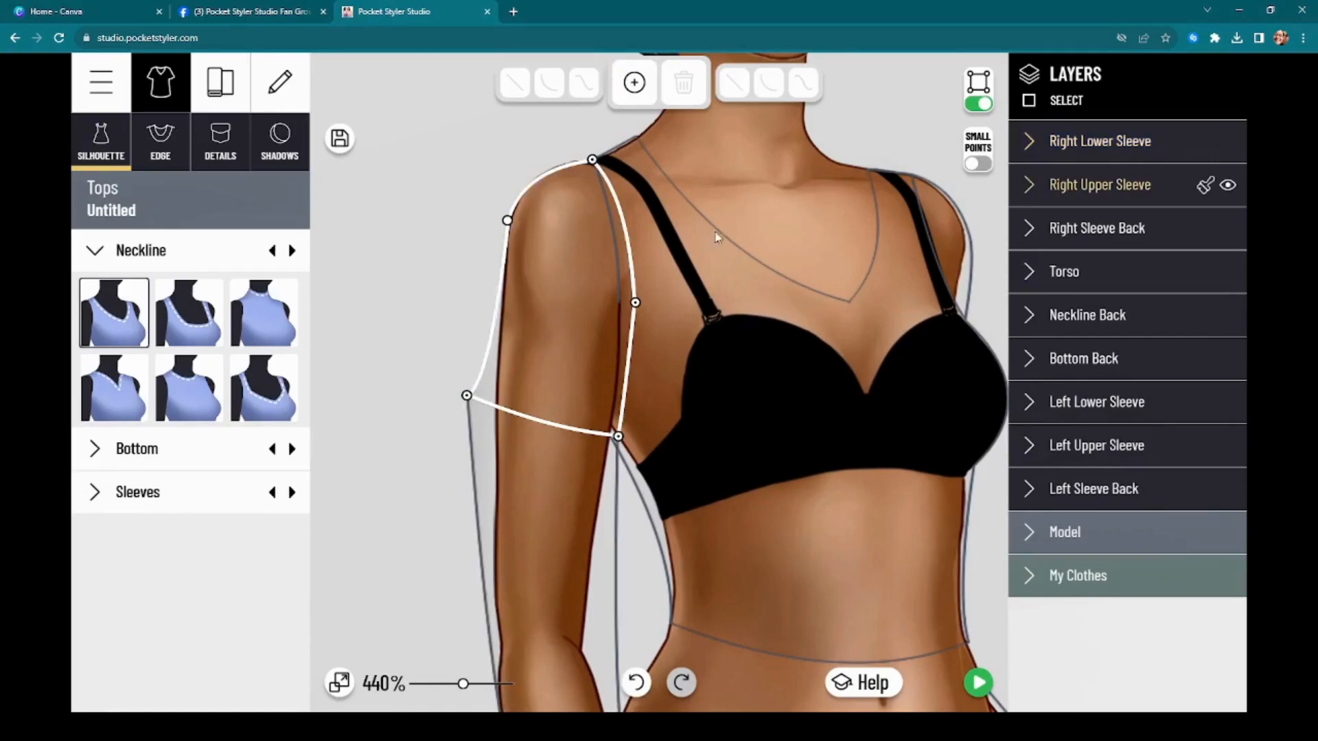
pyautogui.click(575, 305)
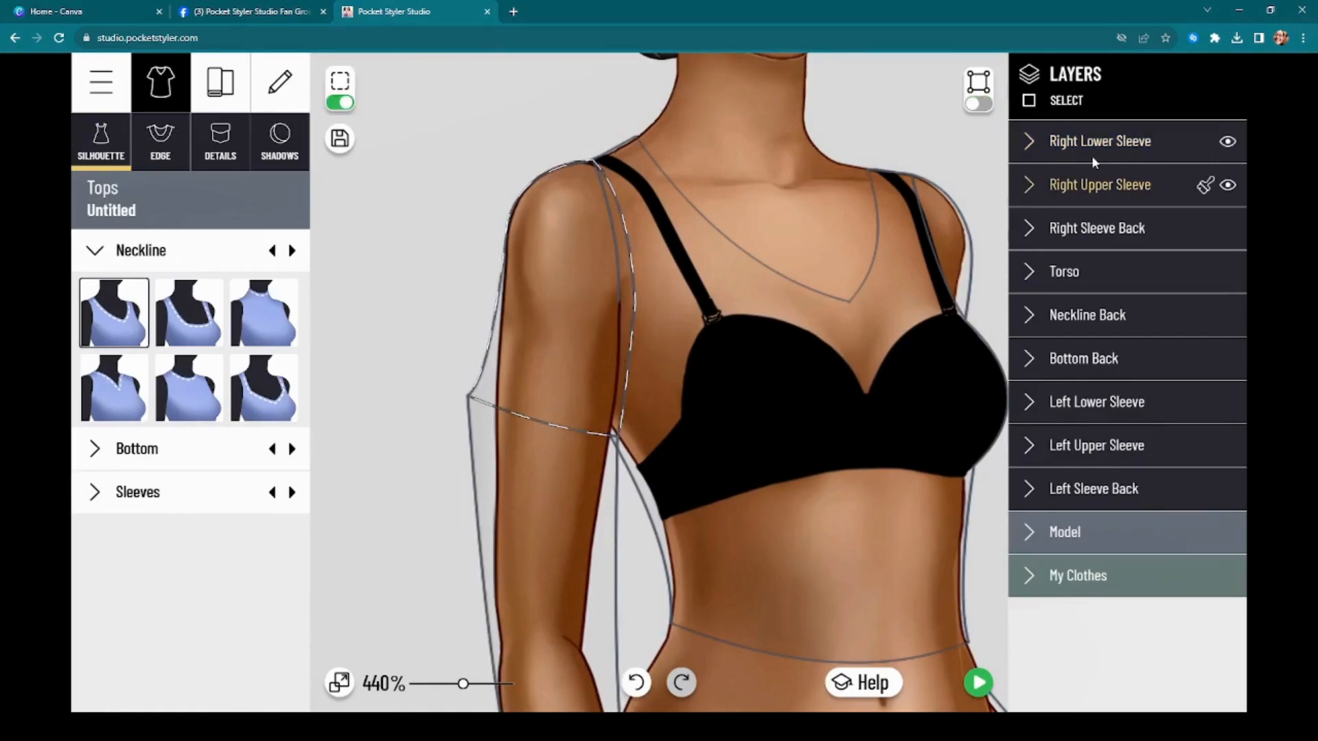
pyautogui.click(1111, 185)
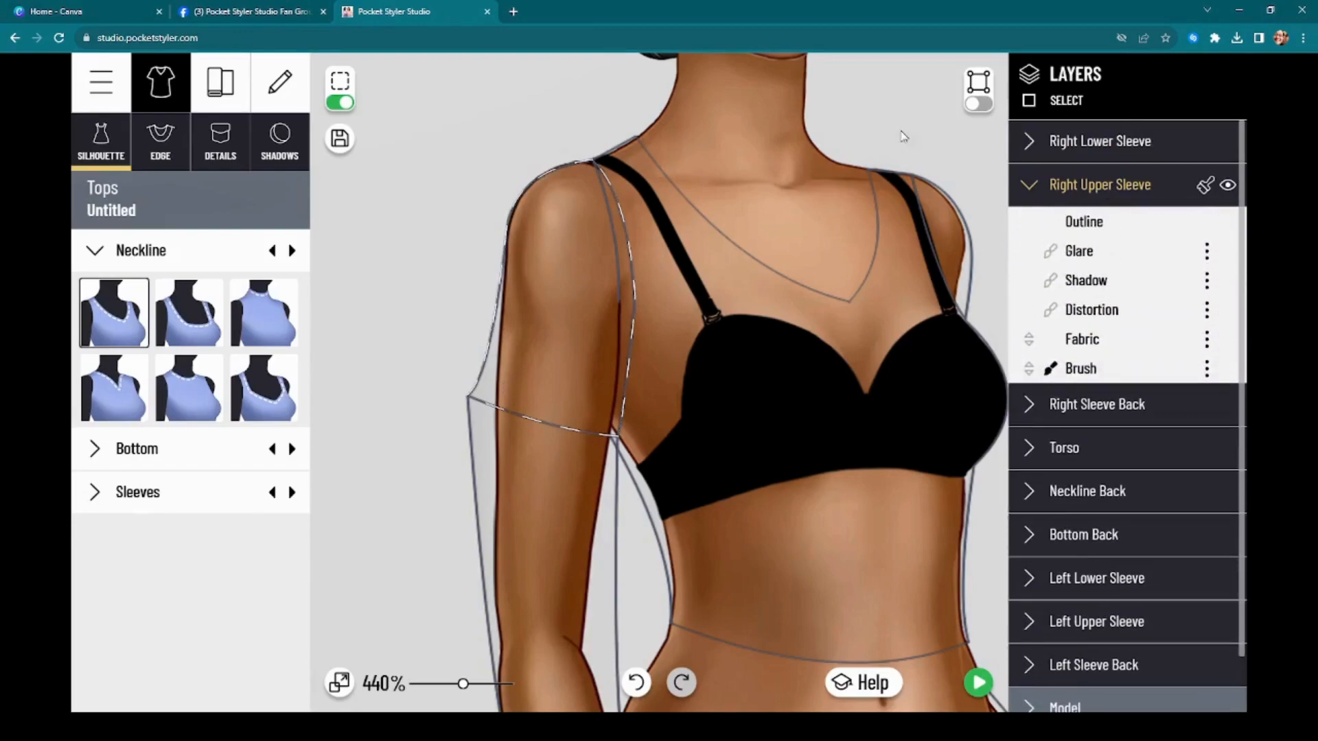
pyautogui.click(980, 105)
pyautogui.moveTo(467, 401); pyautogui.dragTo(475, 435)
pyautogui.moveTo(507, 221); pyautogui.dragTo(494, 202)
pyautogui.moveTo(490, 383); pyautogui.dragTo(421, 275)
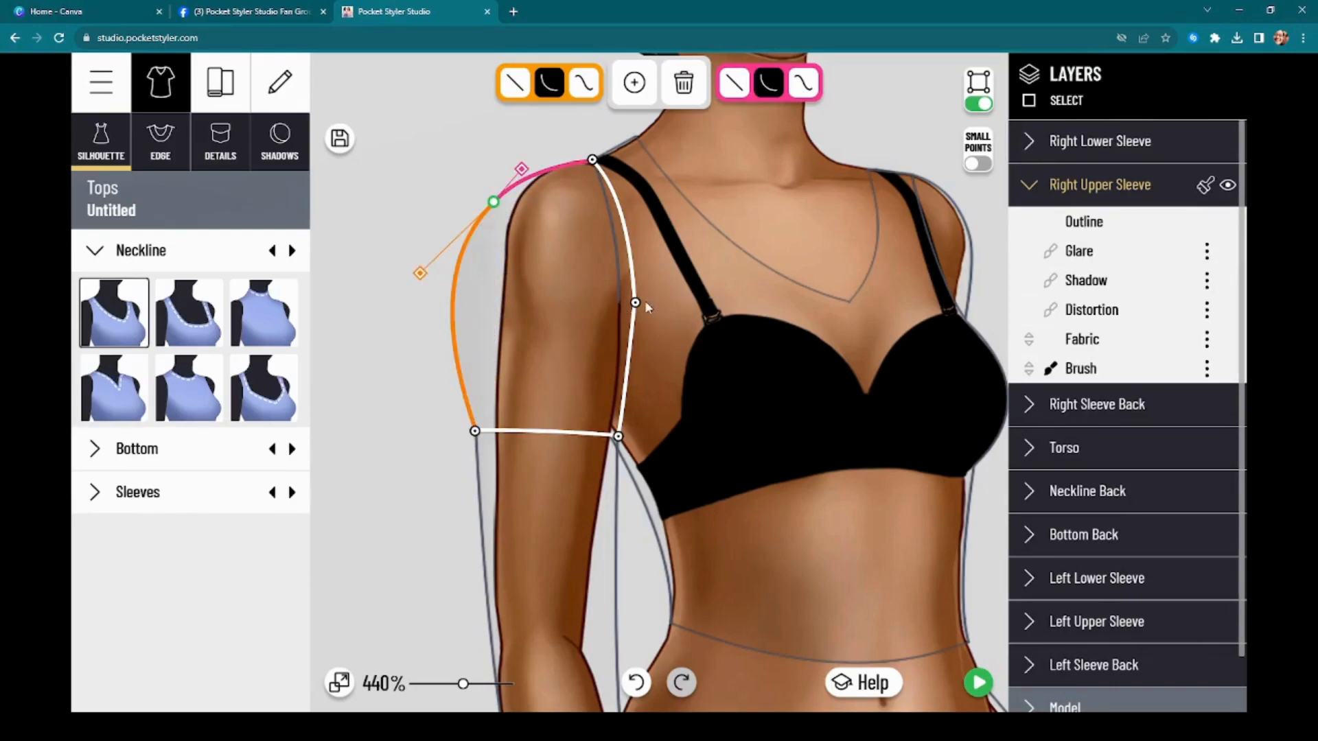
# Lower the Right Upper Sleeve's bottom seam to level with the bra's lower edge and straighten it across the arm
pyautogui.moveTo(475, 431); pyautogui.dragTo(486, 503)
pyautogui.click(485, 497)
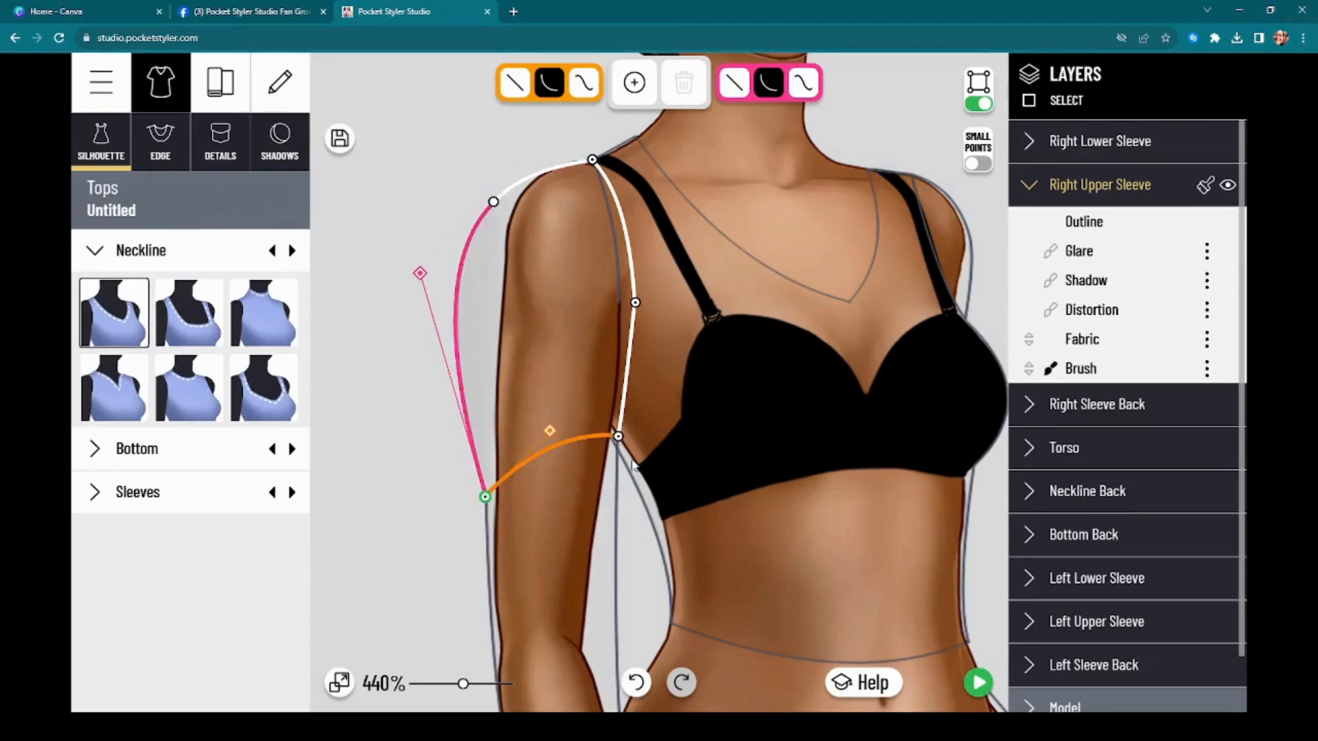
pyautogui.moveTo(617, 437); pyautogui.dragTo(610, 492)
pyautogui.moveTo(622, 429); pyautogui.dragTo(636, 381)
pyautogui.moveTo(549, 431); pyautogui.dragTo(548, 497)
pyautogui.scroll(2, 596, 354)
pyautogui.scroll(3, 595, 353)
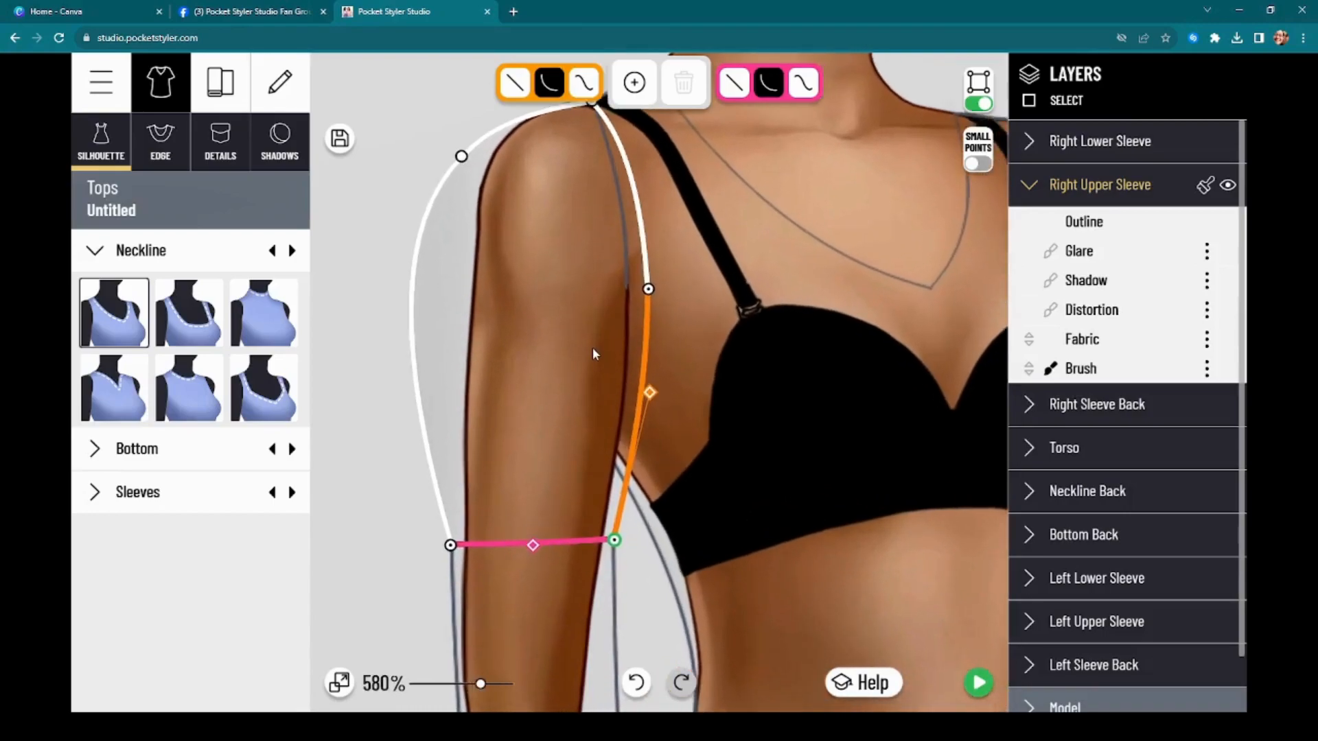
pyautogui.moveTo(448, 549); pyautogui.dragTo(450, 540)
pyautogui.click(615, 545)
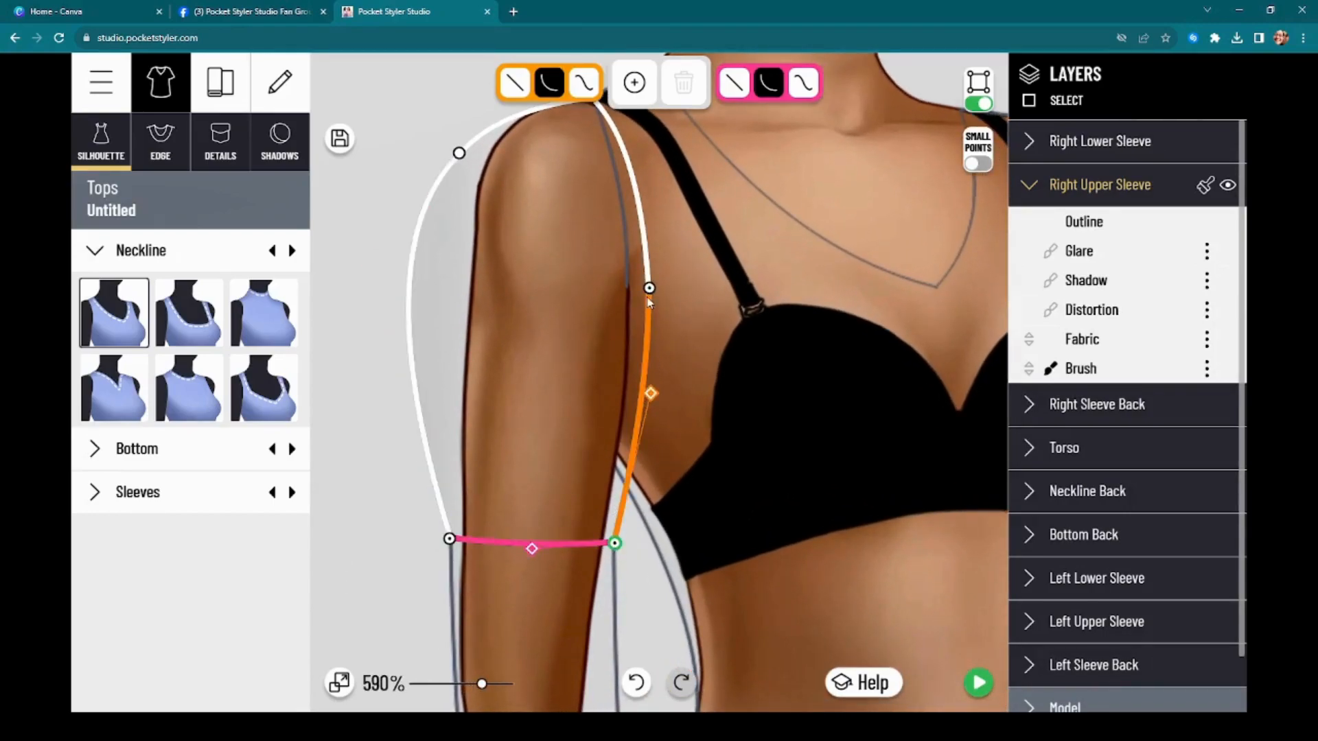
# Change the Right Upper Sleeve's lower inner edge to an S-shape curve and bulge it outward beyond the armpit
pyautogui.click(511, 85)
pyautogui.click(550, 84)
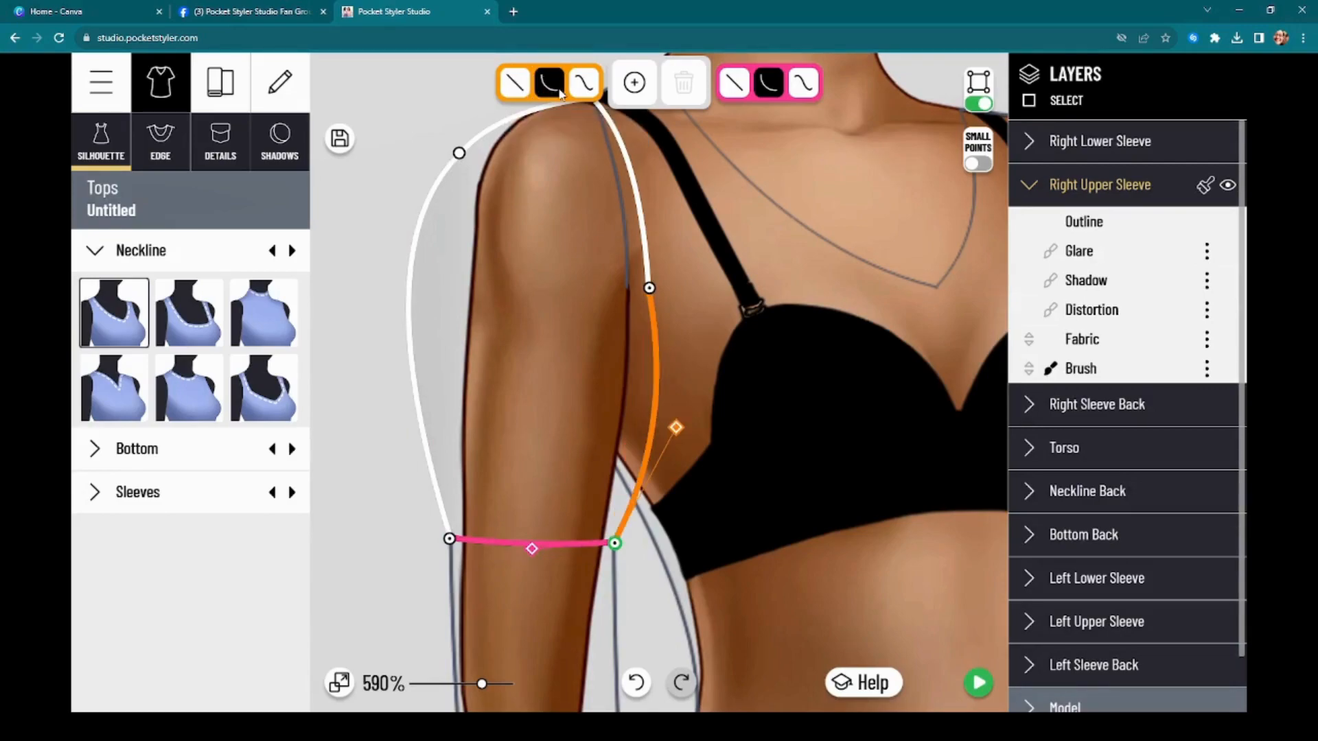
pyautogui.click(578, 88)
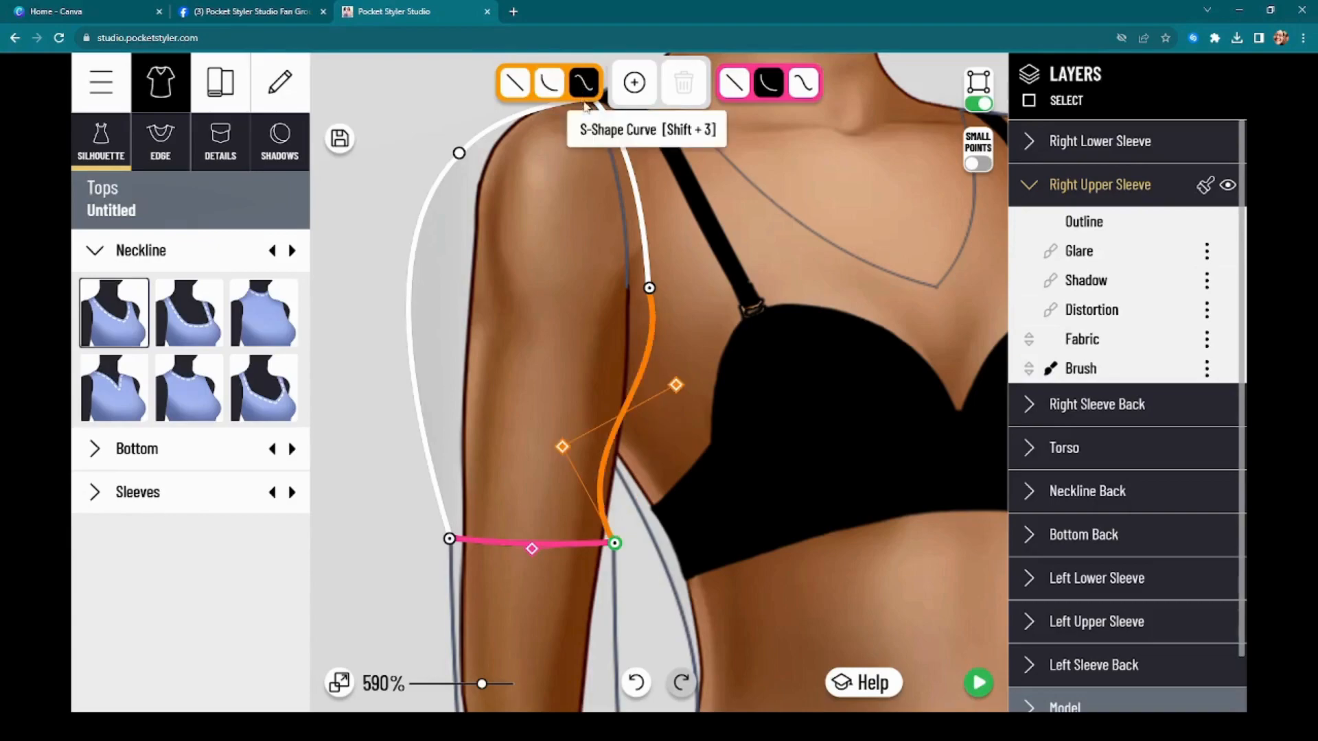
pyautogui.moveTo(563, 447); pyautogui.dragTo(655, 485)
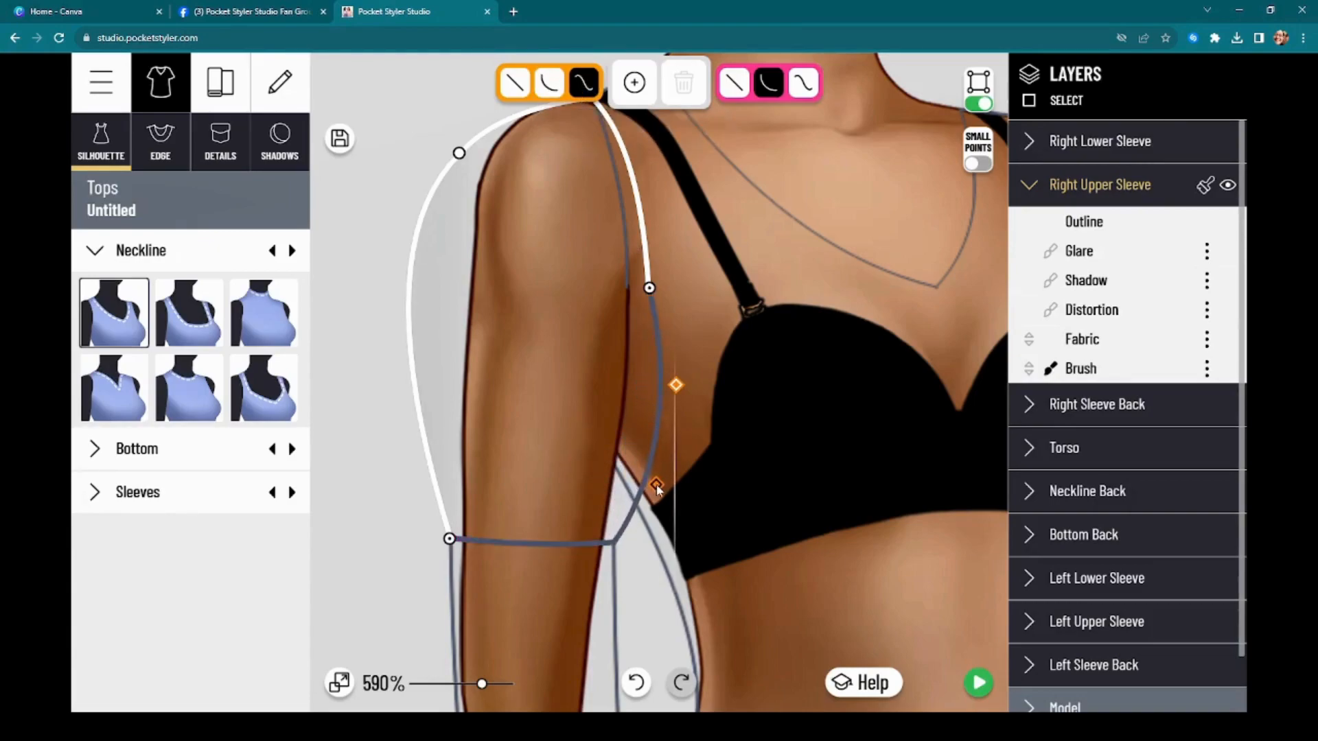
pyautogui.moveTo(650, 289); pyautogui.dragTo(667, 282)
pyautogui.moveTo(676, 386); pyautogui.dragTo(679, 384)
pyautogui.moveTo(655, 485); pyautogui.dragTo(639, 484)
# Shorten the Right Lower Sleeve by raising both cuff corners to mid-forearm and arching the cuff edge gently upward
pyautogui.moveTo(569, 297); pyautogui.dragTo(546, 430)
pyautogui.moveTo(534, 520); pyautogui.dragTo(518, 257)
pyautogui.scroll(-1, 541, 365)
pyautogui.scroll(-1, 538, 385)
pyautogui.moveTo(538, 385); pyautogui.dragTo(545, 298)
pyautogui.scroll(-1, 541, 421)
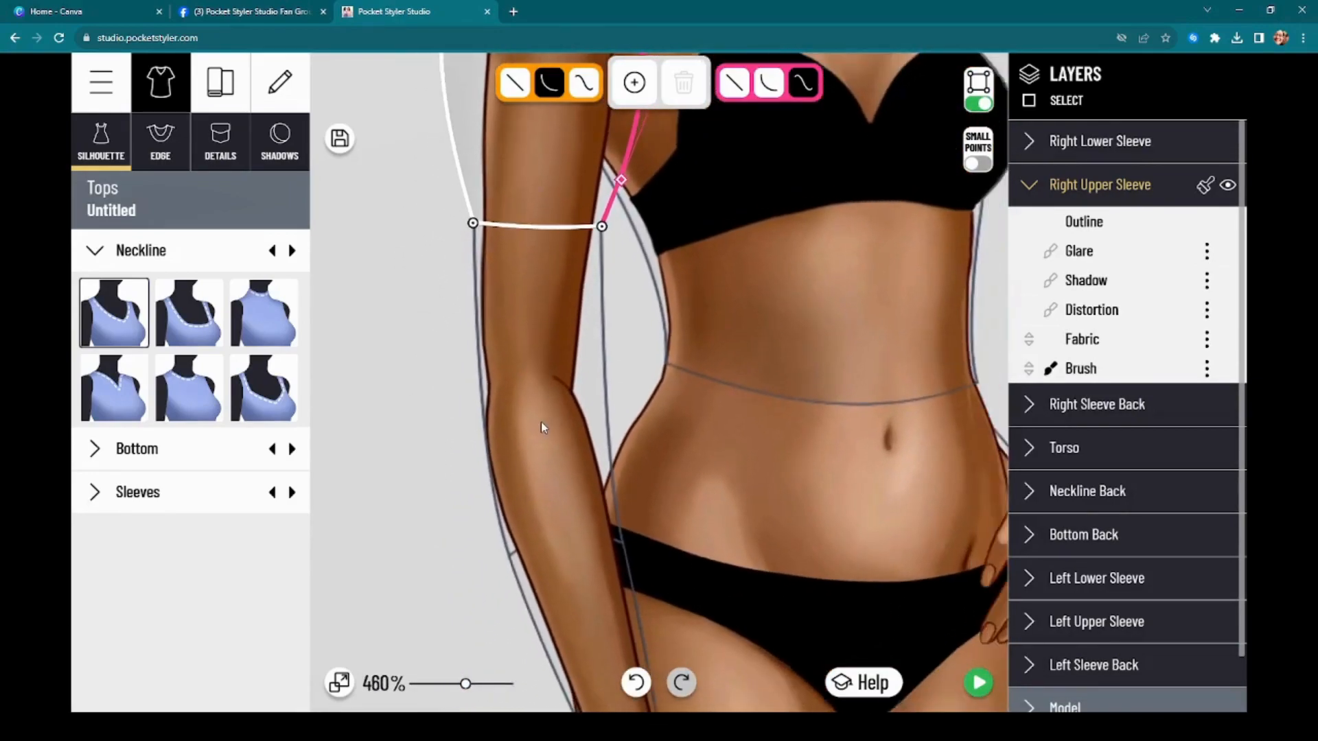
pyautogui.scroll(-1, 540, 421)
pyautogui.moveTo(541, 422); pyautogui.dragTo(555, 306)
pyautogui.click(599, 503)
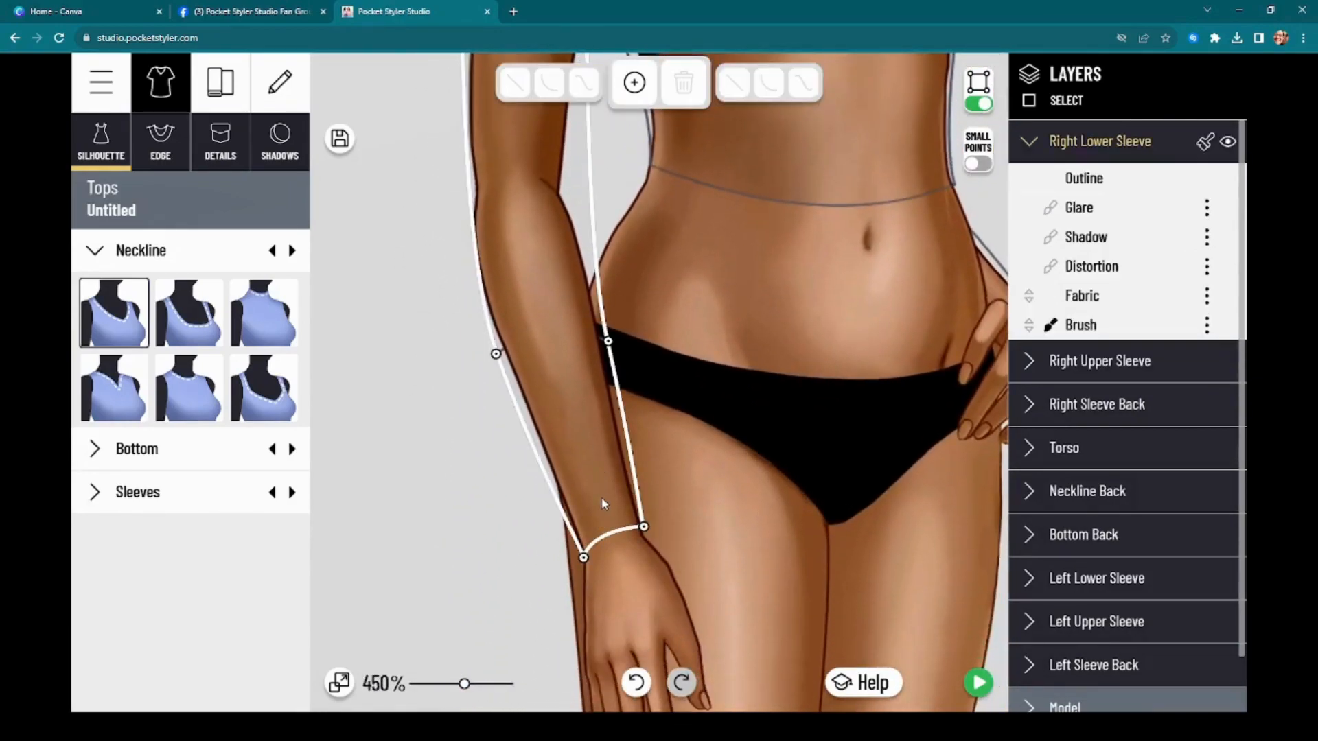
pyautogui.moveTo(585, 560); pyautogui.dragTo(526, 430)
pyautogui.moveTo(645, 526); pyautogui.dragTo(620, 398)
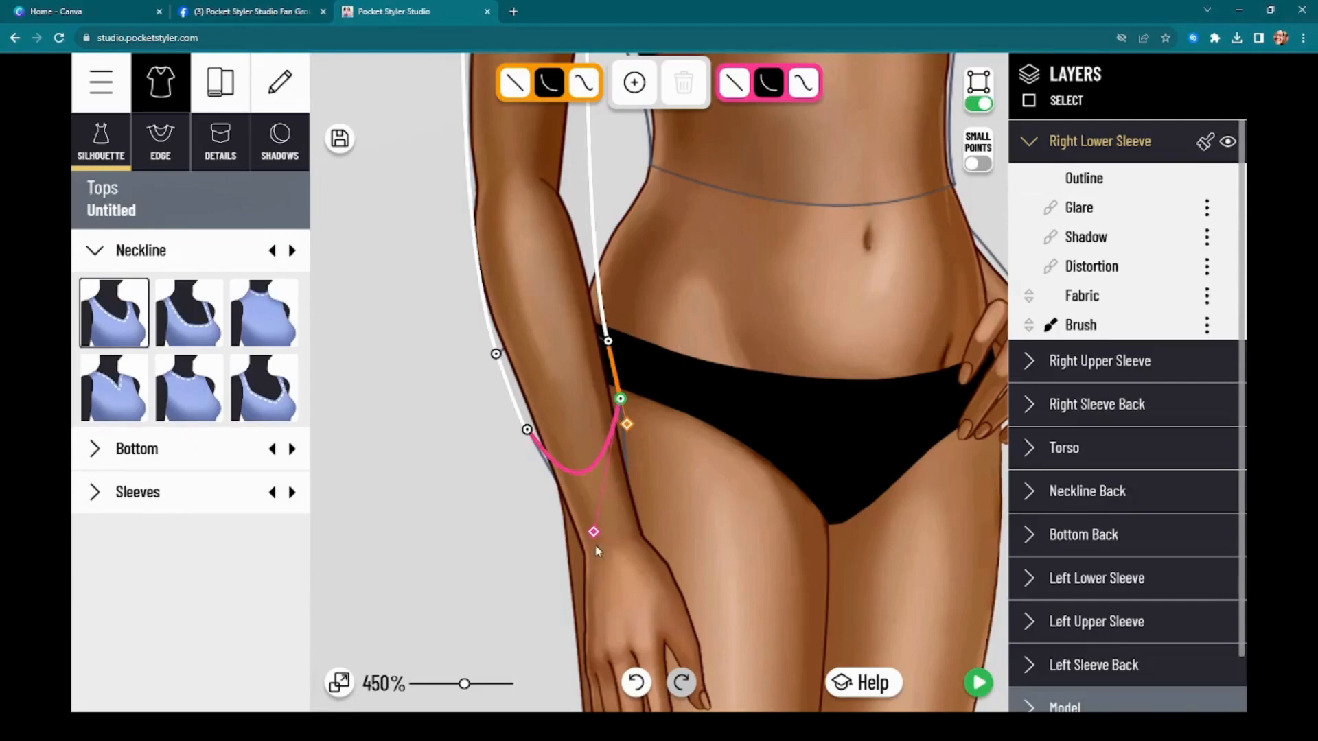
pyautogui.moveTo(594, 533); pyautogui.dragTo(559, 394)
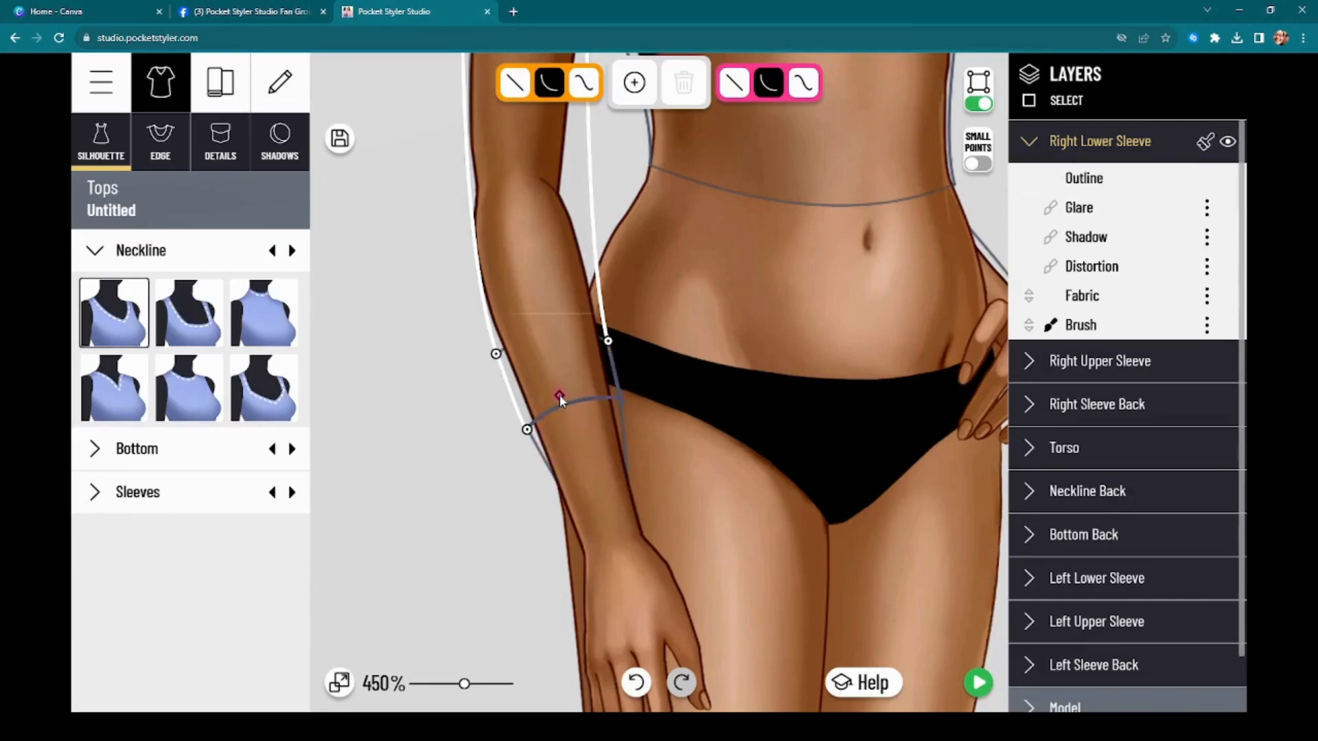
# Shift the Right Lower Sleeve's two forearm side points slightly upward and bow its outer edge away from the arm
pyautogui.scroll(3, 559, 394)
pyautogui.moveTo(543, 491); pyautogui.dragTo(508, 475)
pyautogui.click(631, 482)
pyautogui.moveTo(631, 483)
pyautogui.mouseDown()
pyautogui.moveTo(629, 454)
pyautogui.moveTo(629, 465)
pyautogui.mouseUp()
pyautogui.moveTo(569, 386); pyautogui.dragTo(564, 468)
pyautogui.click(503, 559)
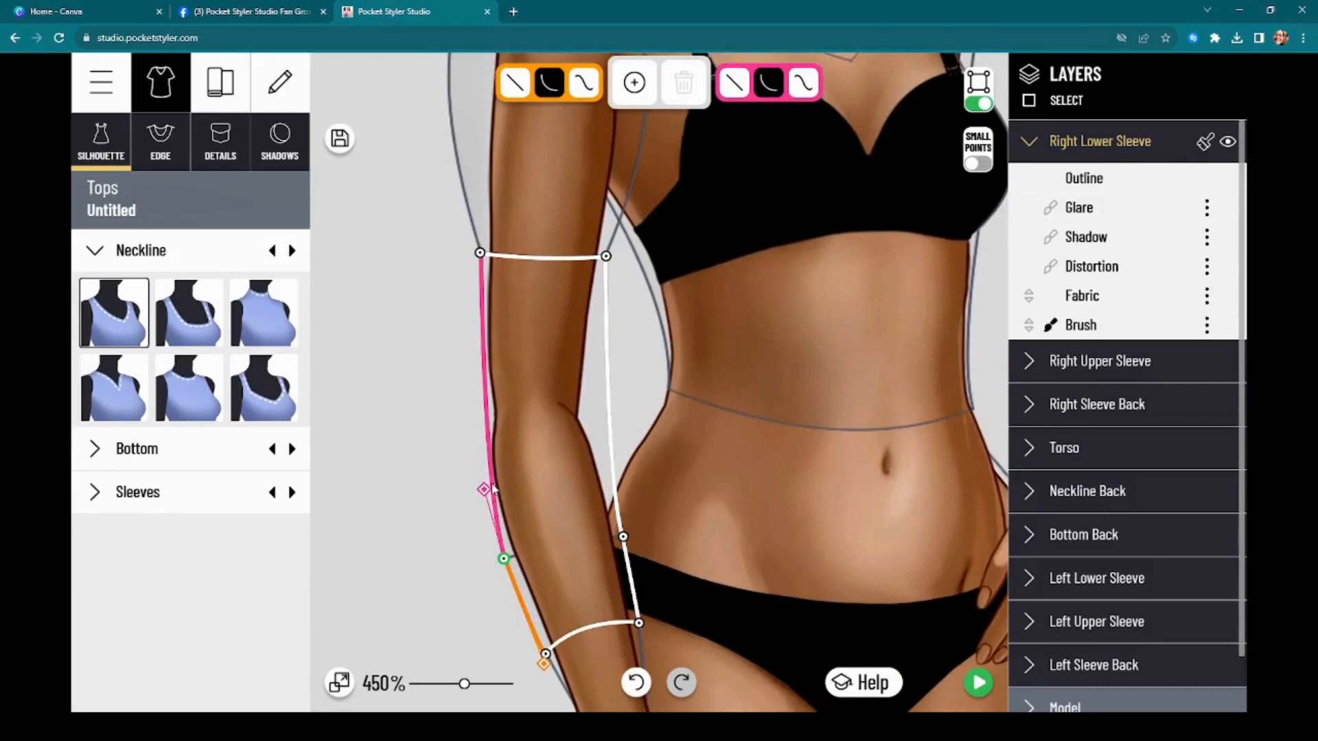
pyautogui.moveTo(484, 492); pyautogui.dragTo(465, 491)
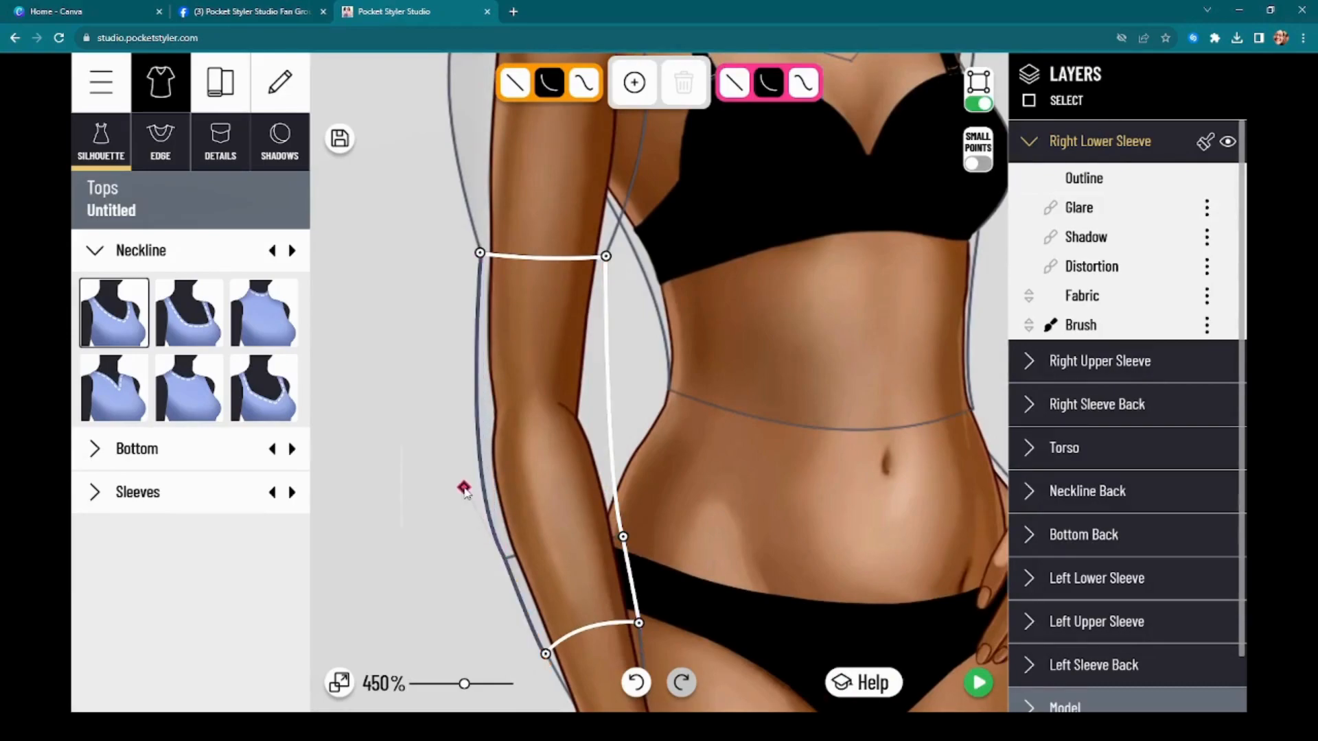
# Add four closely spaced points at elbow height on both the inner and outer edges of the Right Lower Sleeve
pyautogui.click(622, 538)
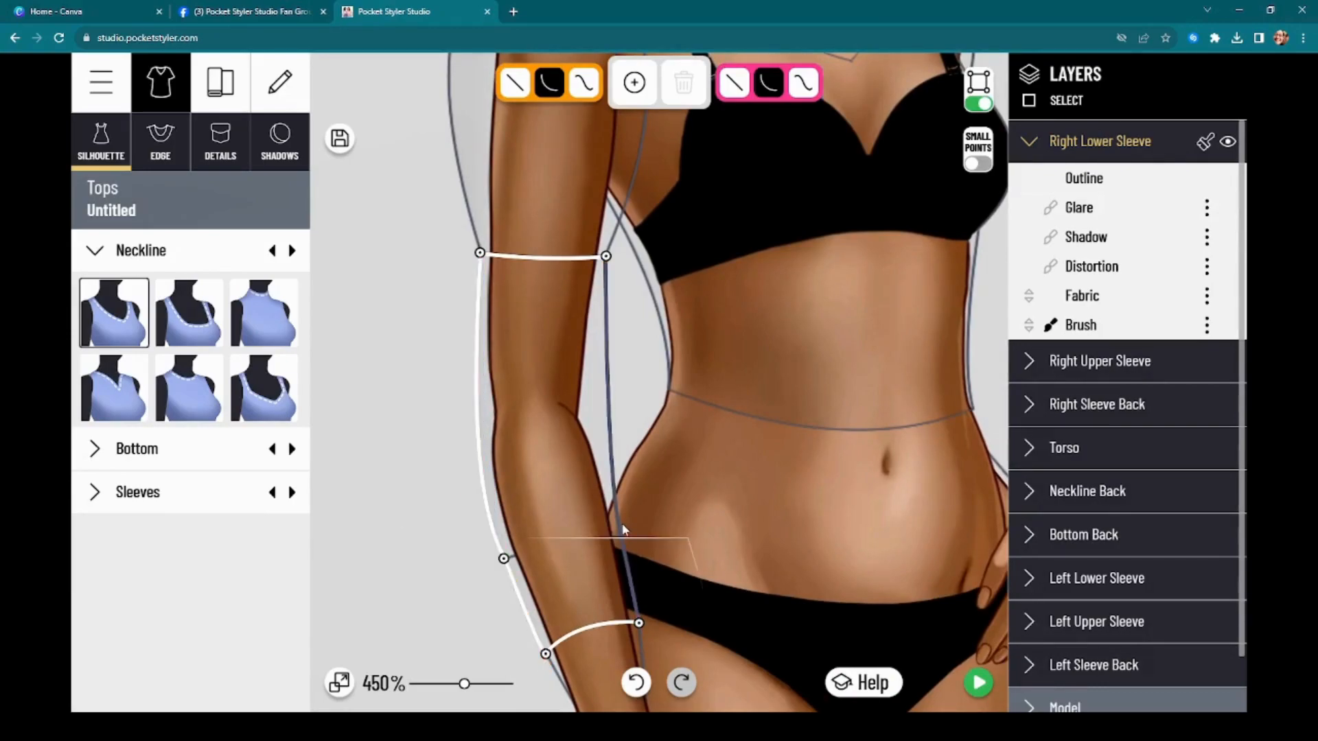
pyautogui.scroll(2, 637, 396)
pyautogui.scroll(2, 638, 395)
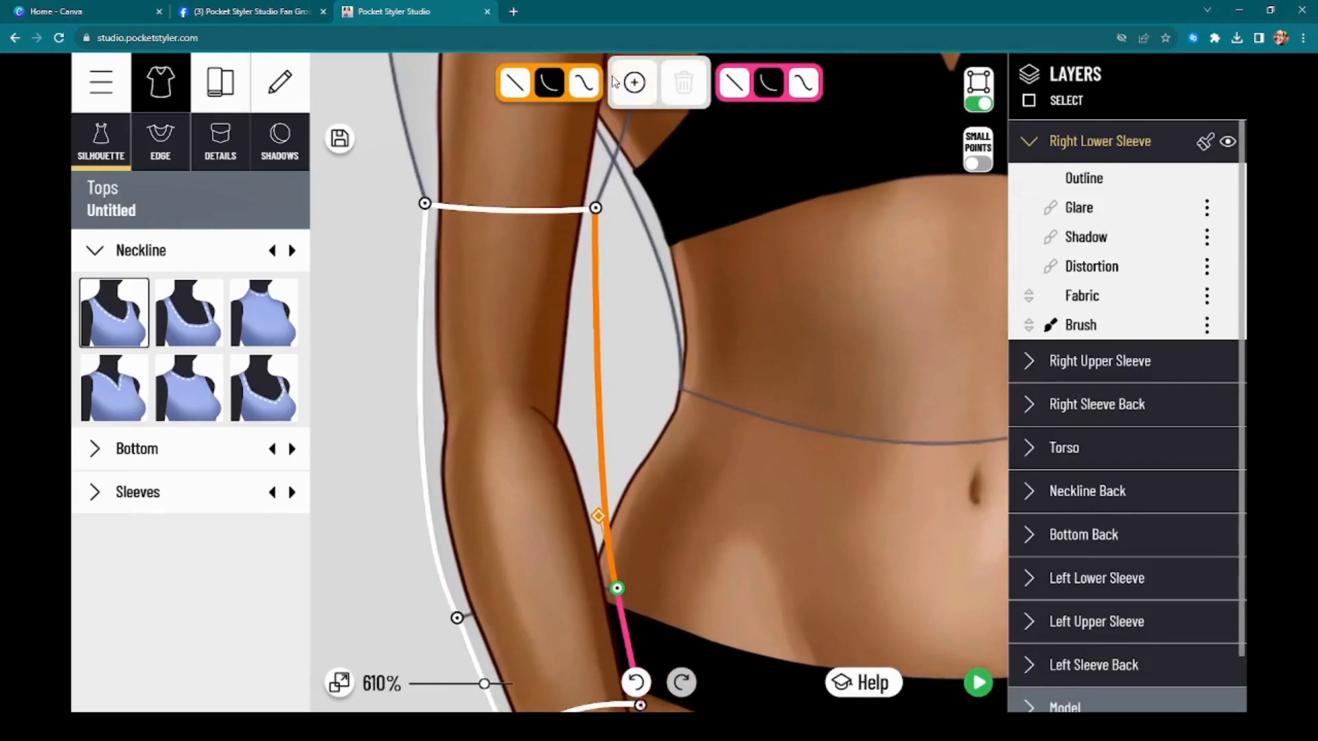
pyautogui.click(634, 83)
pyautogui.click(602, 461)
pyautogui.click(601, 444)
pyautogui.click(600, 425)
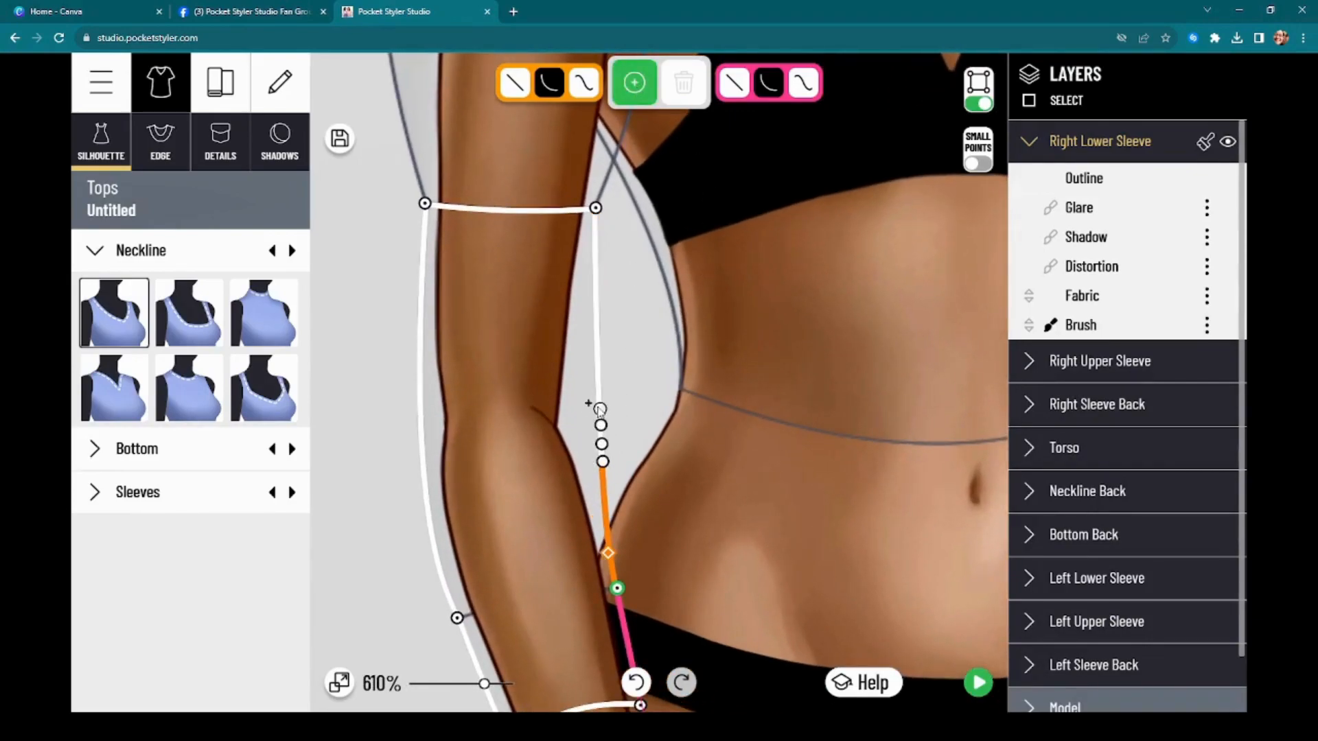
pyautogui.click(419, 431)
pyautogui.click(421, 455)
pyautogui.click(423, 475)
pyautogui.click(425, 499)
# Adjust the added elbow points and curves on both edges of the Right Lower Sleeve to form small fabric folds
pyautogui.scroll(2, 566, 402)
pyautogui.moveTo(616, 409); pyautogui.dragTo(615, 486)
pyautogui.click(617, 457)
pyautogui.moveTo(408, 523); pyautogui.dragTo(410, 433)
pyautogui.moveTo(398, 330); pyautogui.dragTo(389, 333)
# Raise the Right Sleeve Back's lower corners and hem curve to match the shortened mid-forearm cuff
pyautogui.scroll(-1, 632, 474)
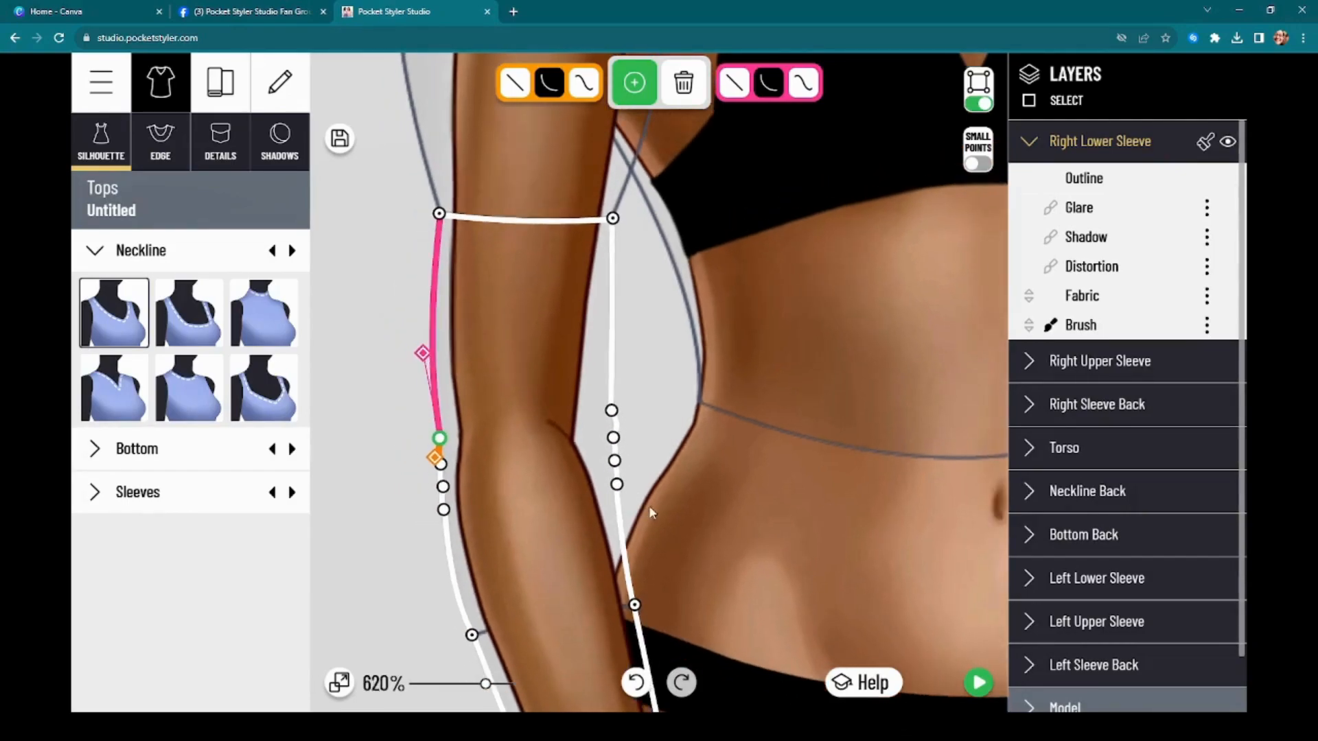
pyautogui.moveTo(775, 520); pyautogui.dragTo(755, 310)
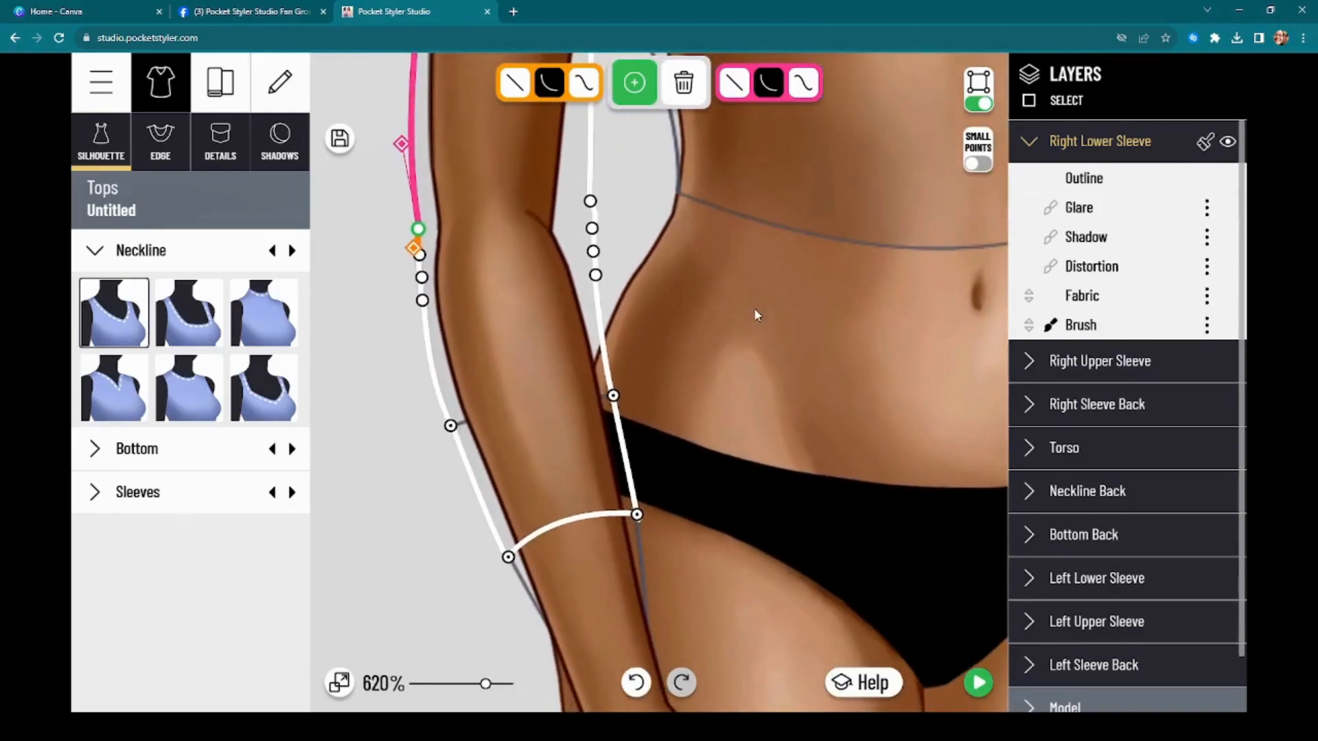
pyautogui.click(635, 552)
pyautogui.moveTo(634, 553); pyautogui.dragTo(613, 471)
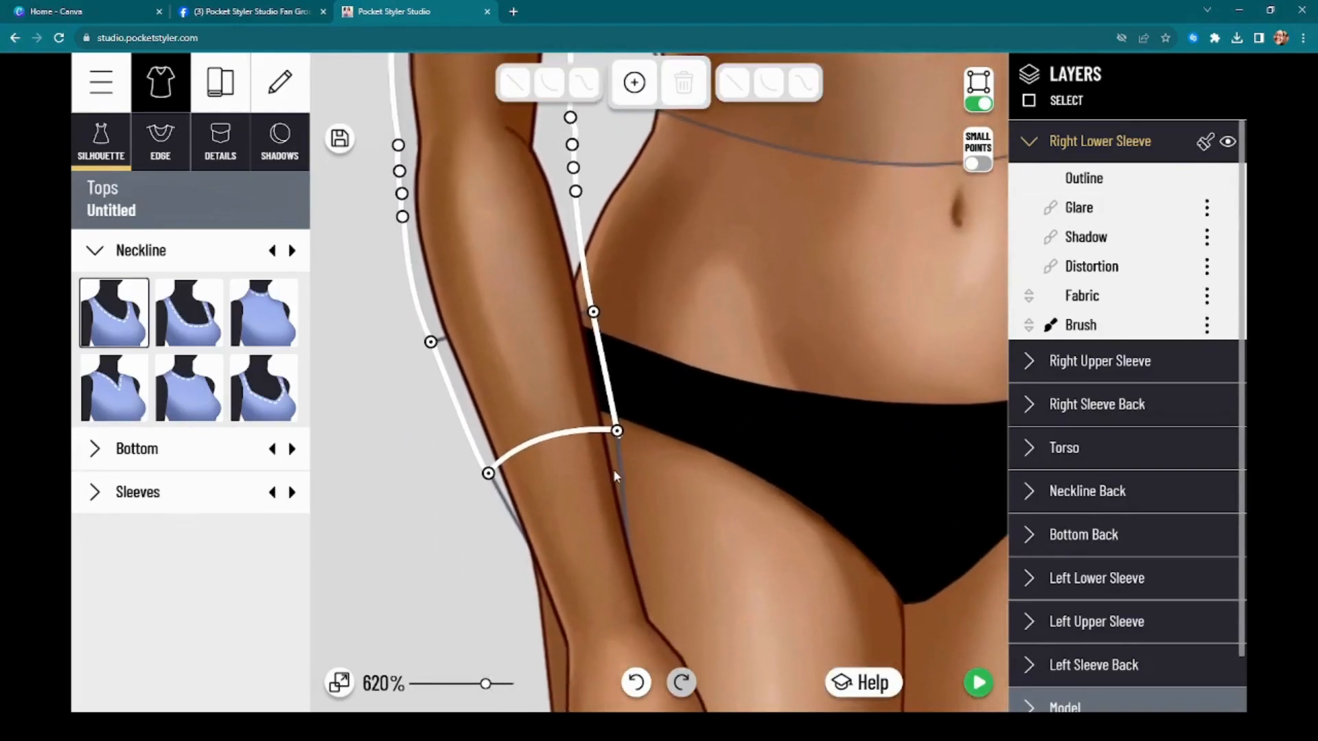
pyautogui.click(1098, 405)
pyautogui.moveTo(619, 637); pyautogui.dragTo(549, 434)
pyautogui.moveTo(641, 627); pyautogui.dragTo(619, 439)
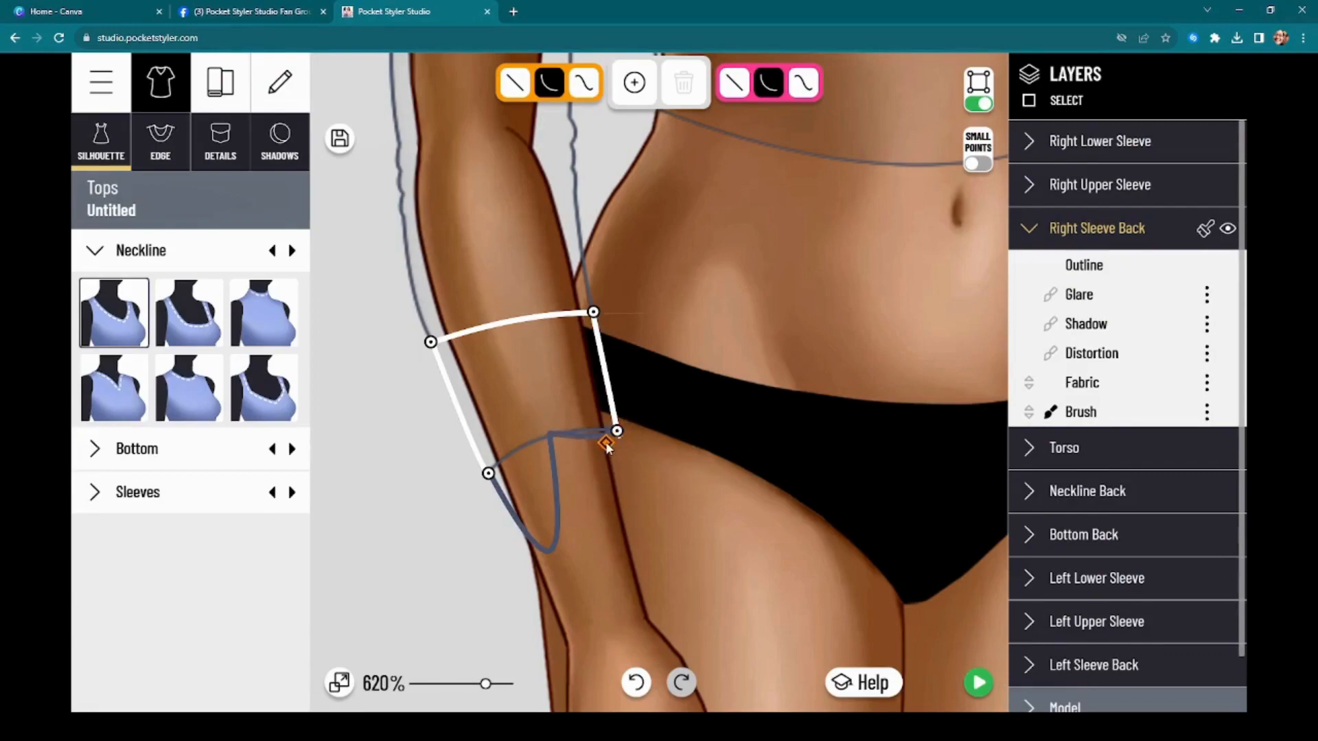
pyautogui.moveTo(577, 641); pyautogui.dragTo(507, 486)
pyautogui.scroll(-6, 722, 492)
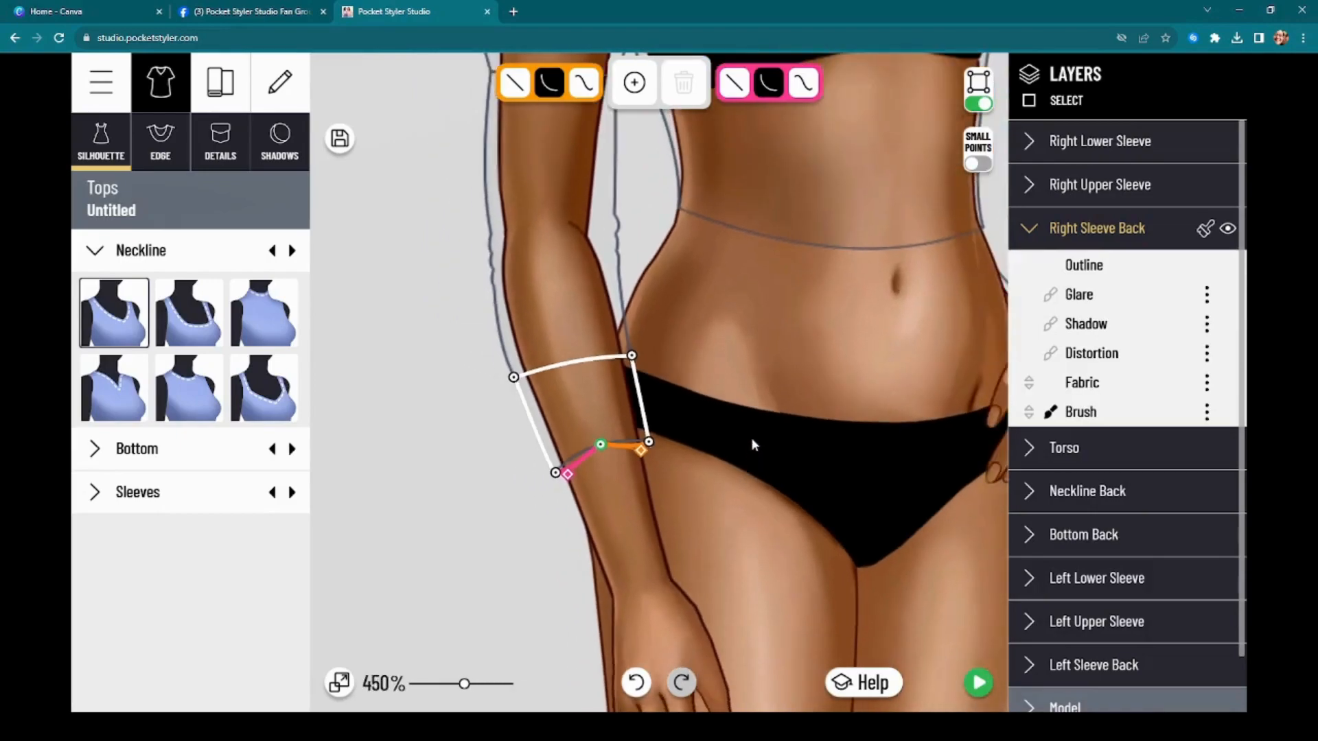
# Crop the Torso by raising both hem corners to just below the bust, then bow the hem upward and straighten the side edge
pyautogui.scroll(-3, 689, 521)
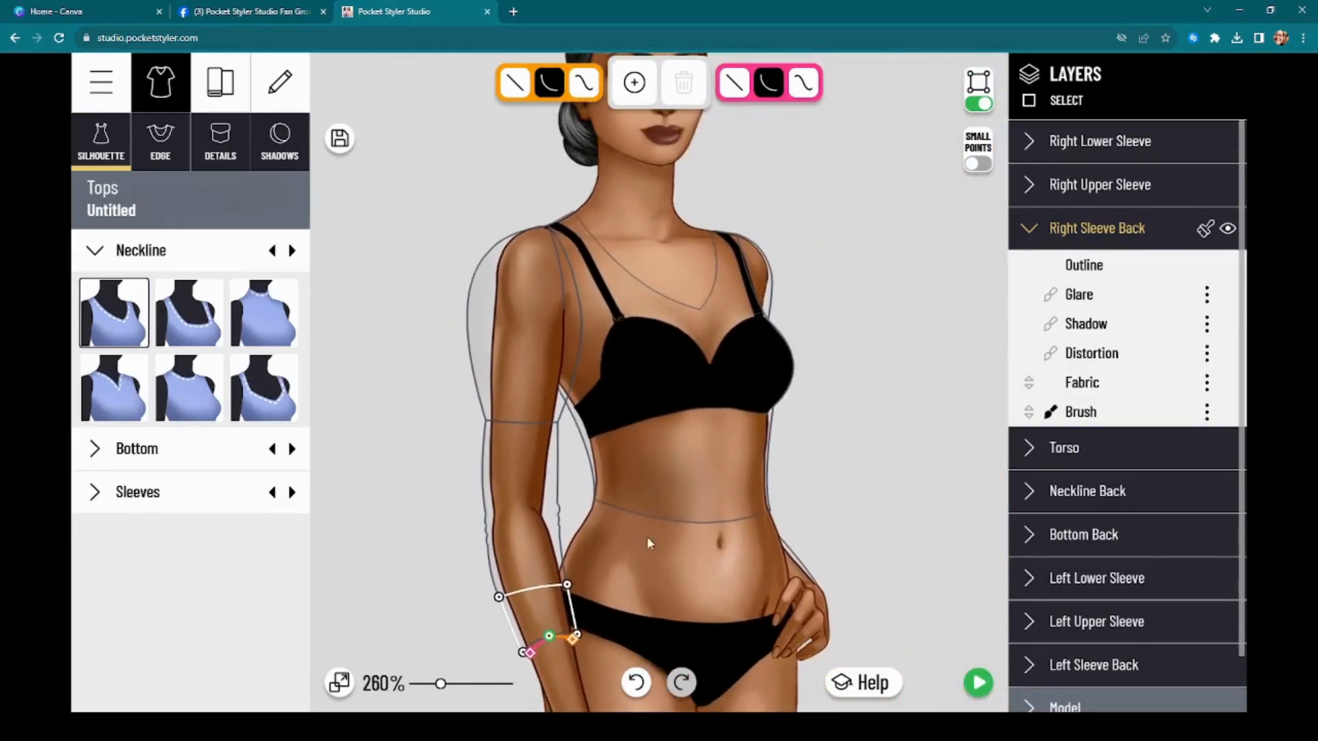
pyautogui.scroll(4, 684, 458)
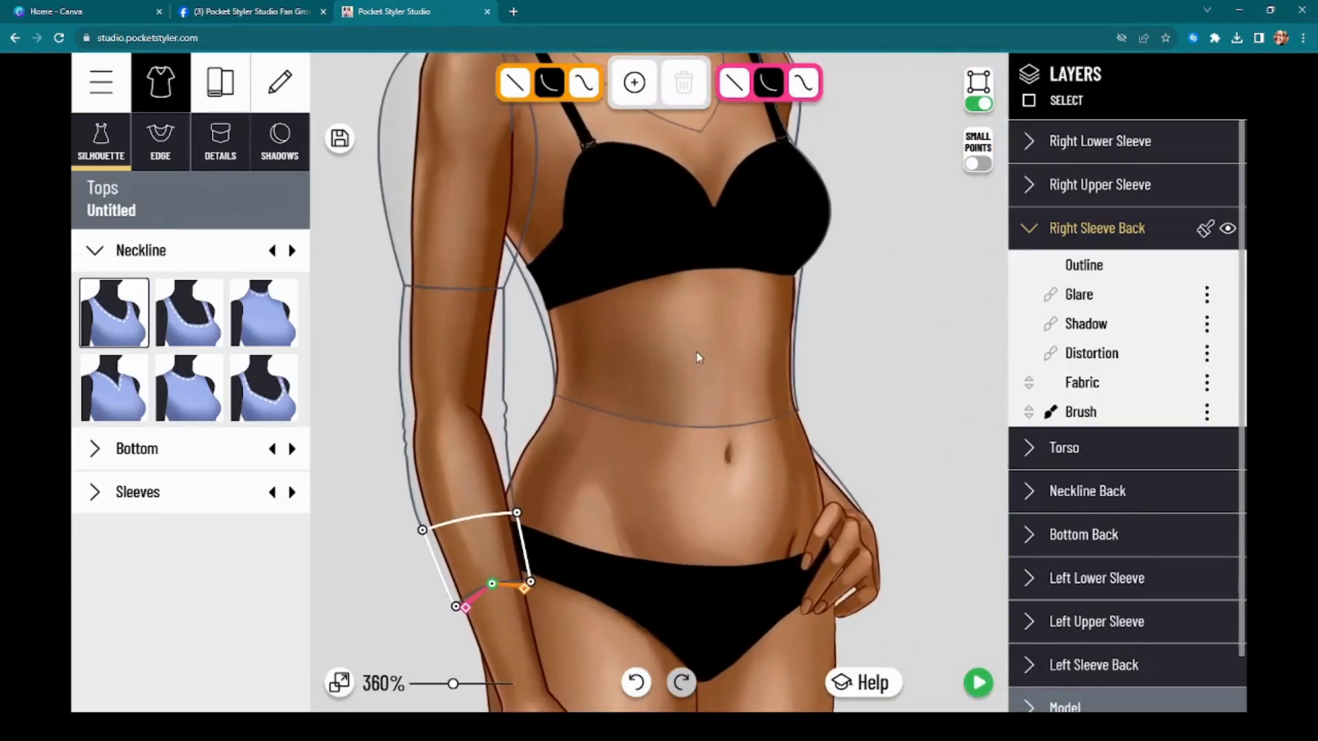
pyautogui.click(697, 353)
pyautogui.moveTo(554, 396); pyautogui.dragTo(539, 351)
pyautogui.moveTo(798, 411); pyautogui.dragTo(811, 328)
pyautogui.moveTo(705, 447); pyautogui.dragTo(806, 356)
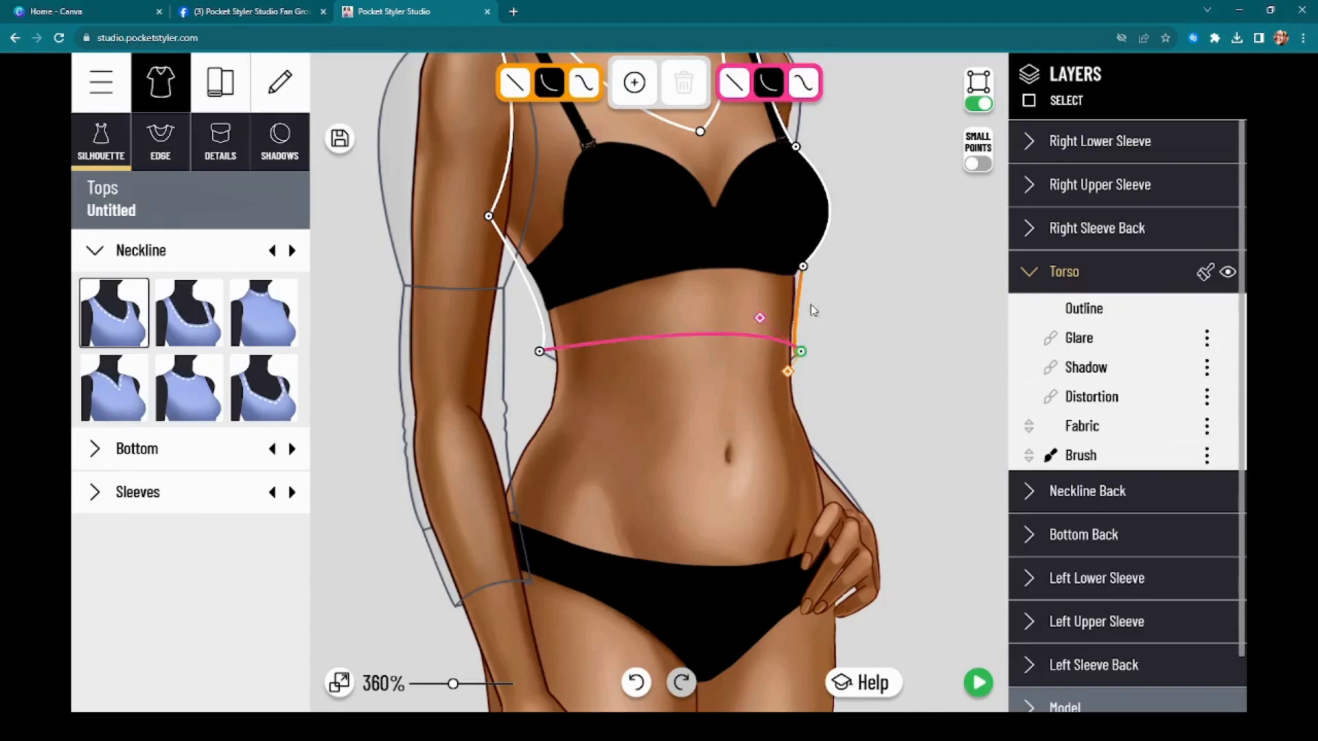
pyautogui.moveTo(760, 318)
pyautogui.mouseDown()
pyautogui.moveTo(789, 306)
pyautogui.moveTo(780, 319)
pyautogui.mouseUp()
pyautogui.moveTo(789, 370); pyautogui.dragTo(804, 352)
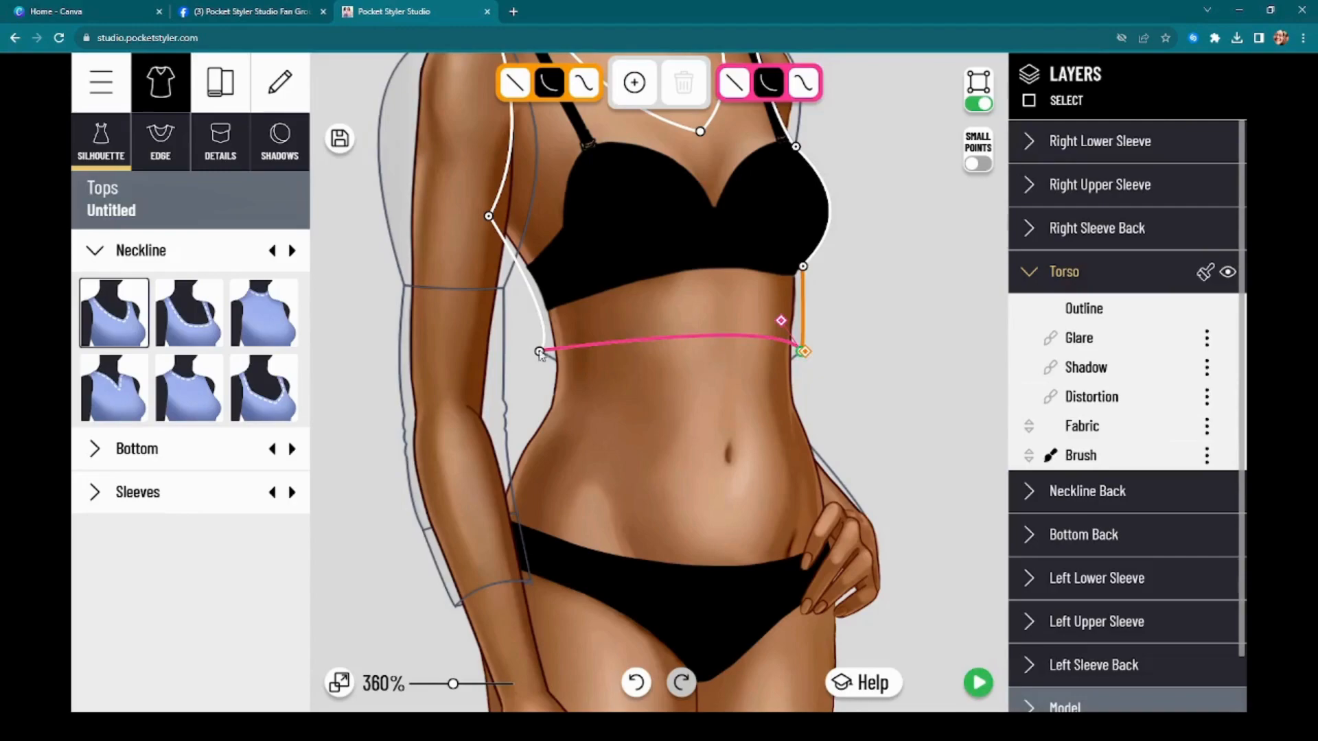
# Fine-tune the Torso's hem corner beside the hanging arm, nudging it slightly lower while keeping the hem bowed upward
pyautogui.moveTo(539, 353); pyautogui.dragTo(540, 362)
pyautogui.moveTo(559, 328); pyautogui.dragTo(540, 305)
pyautogui.click(682, 380)
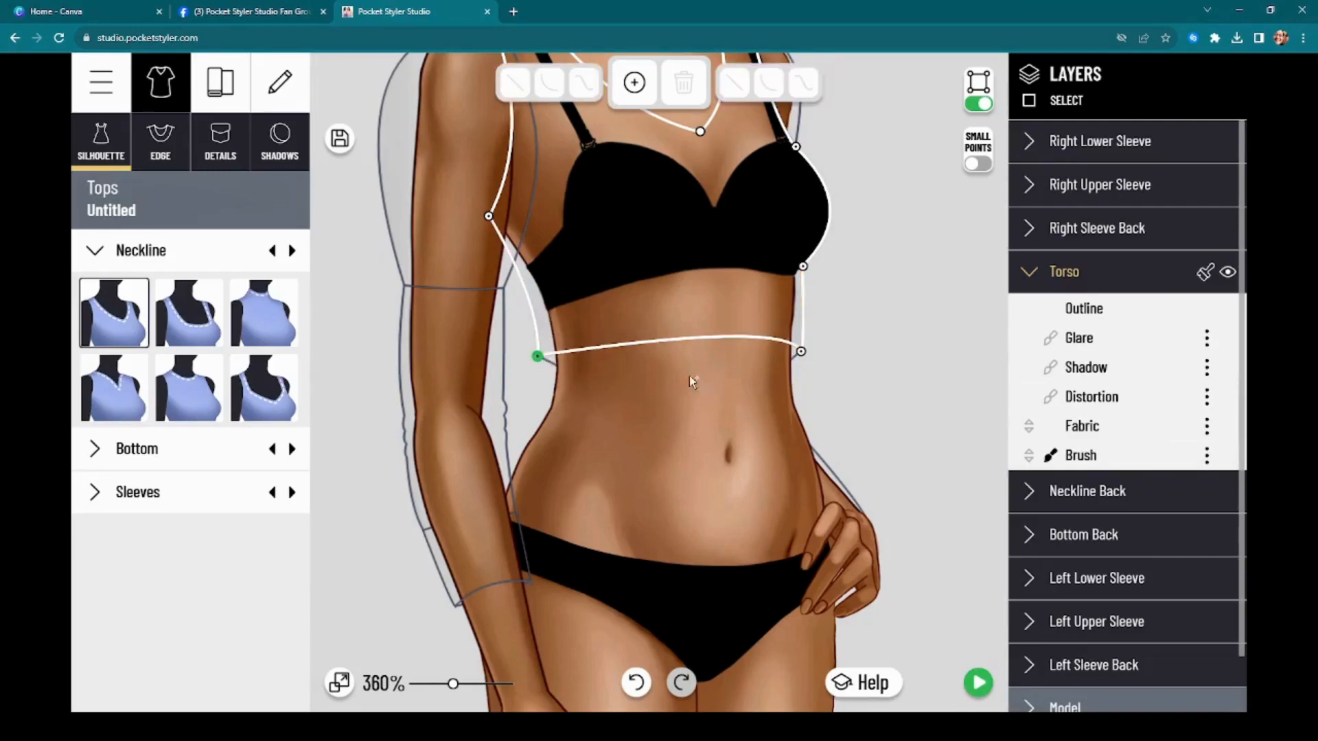
pyautogui.click(799, 352)
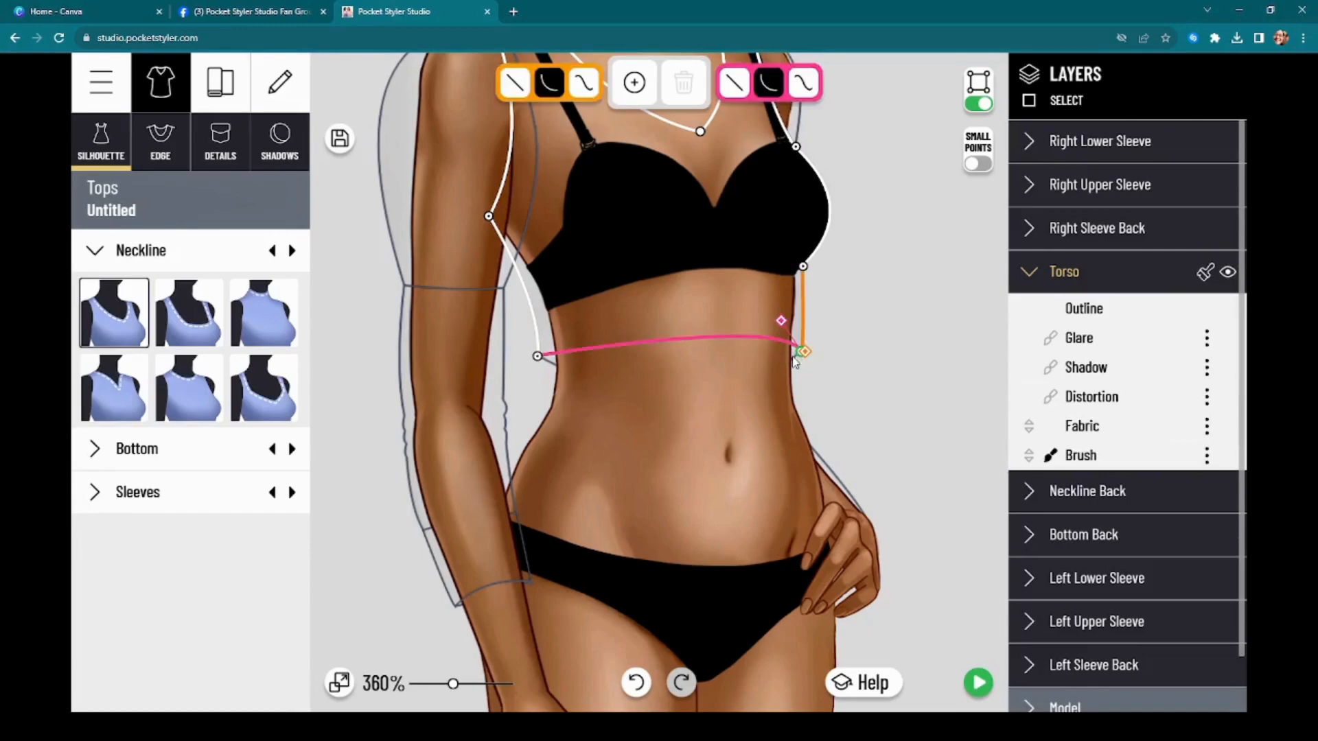
# Raise the Bottom Back's lower center point to just below the cropped Torso hem and flatten the curves on both sides of it
pyautogui.click(1085, 534)
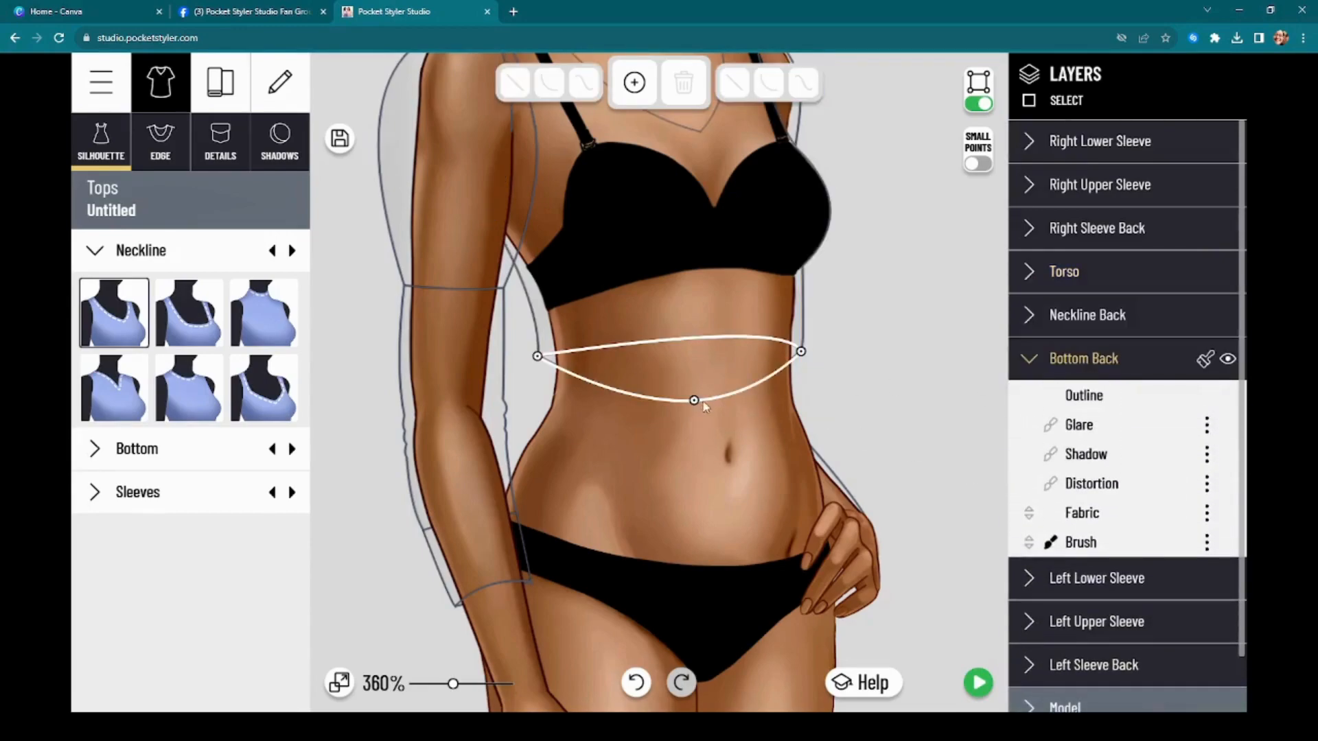
pyautogui.moveTo(693, 401); pyautogui.dragTo(685, 351)
pyautogui.moveTo(756, 397); pyautogui.dragTo(768, 358)
pyautogui.click(686, 351)
pyautogui.moveTo(621, 402)
pyautogui.mouseDown()
pyautogui.moveTo(613, 364)
pyautogui.moveTo(616, 441)
pyautogui.moveTo(601, 403)
pyautogui.mouseUp()
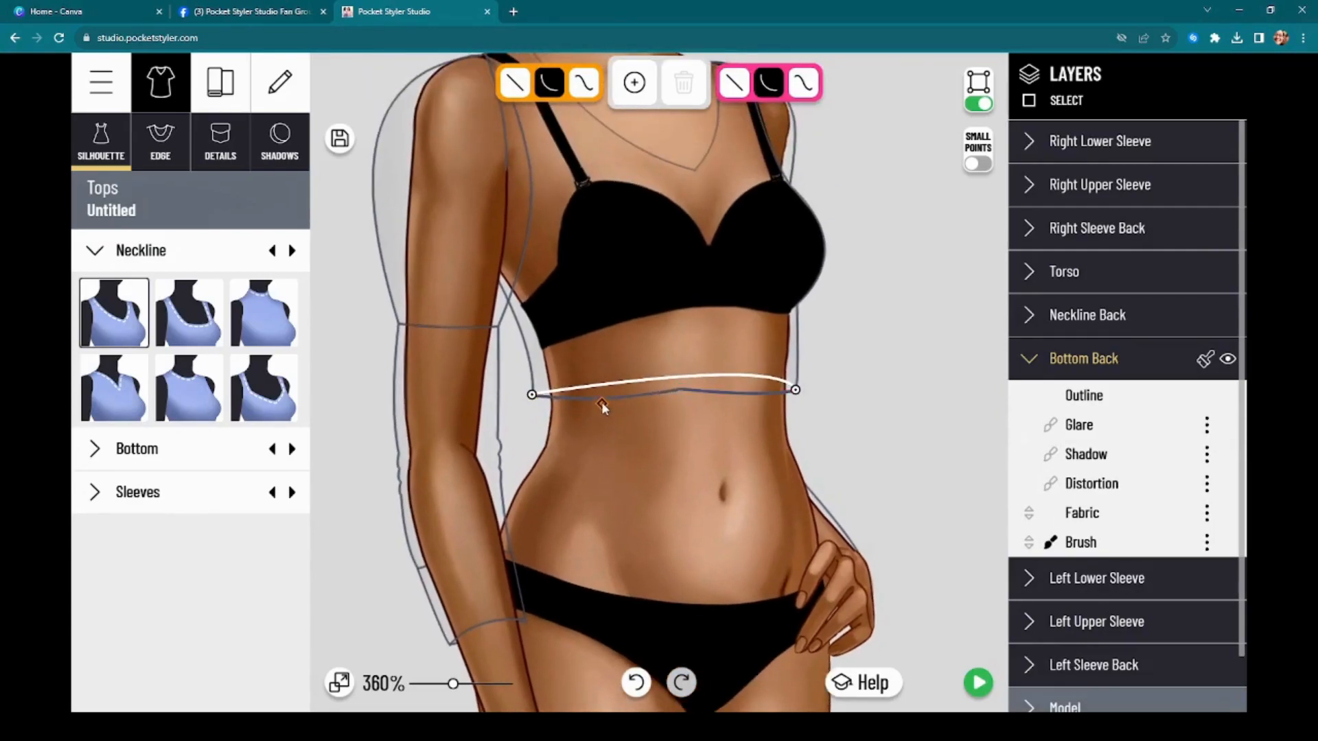
# Try alternative neckline presets on the Torso and apply the wide, angular V-shaped one
pyautogui.moveTo(701, 441); pyautogui.dragTo(691, 561)
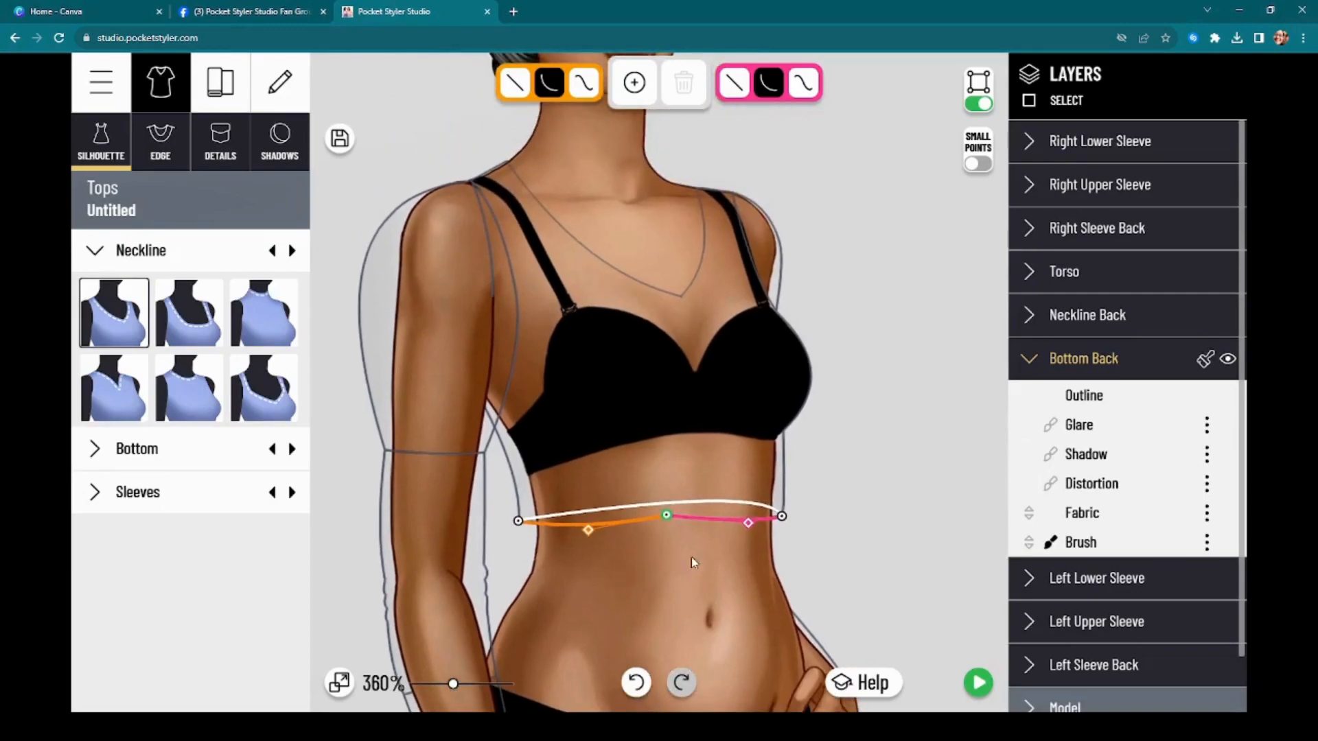
pyautogui.click(639, 284)
pyautogui.scroll(1, 600, 221)
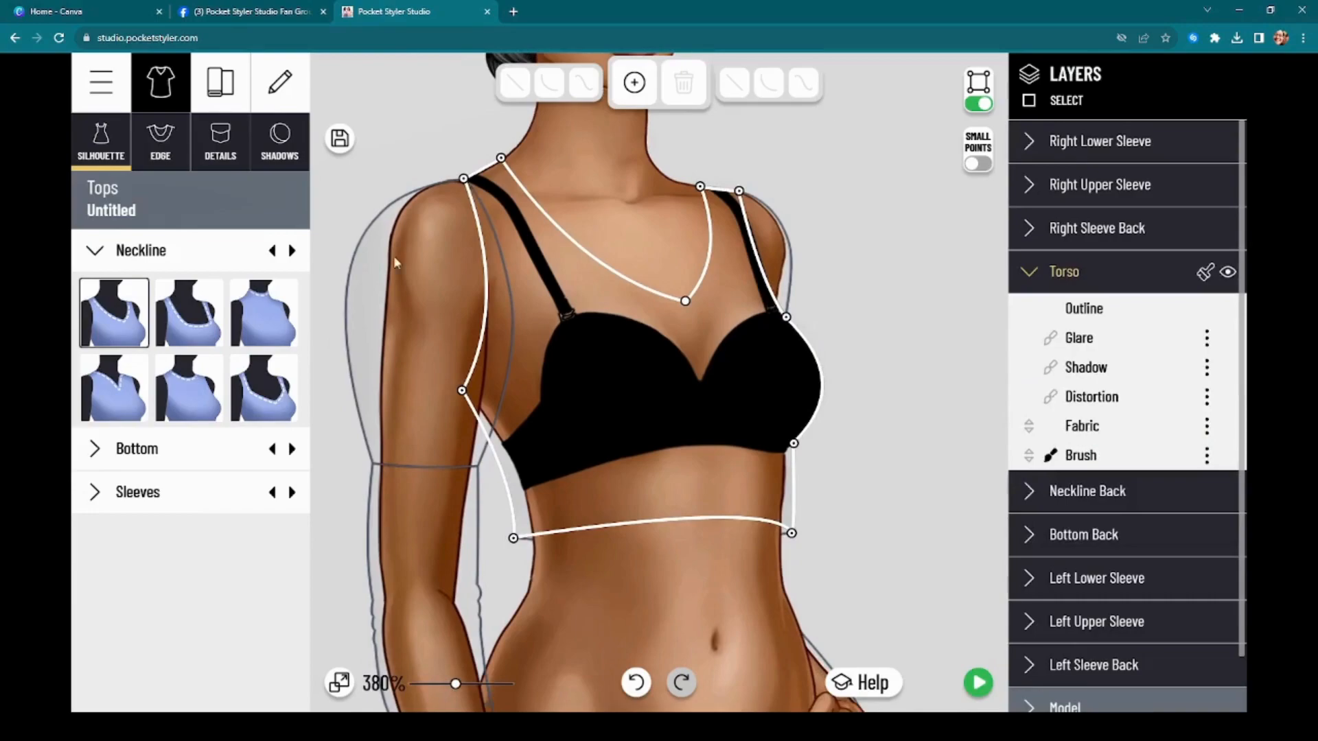
pyautogui.click(204, 323)
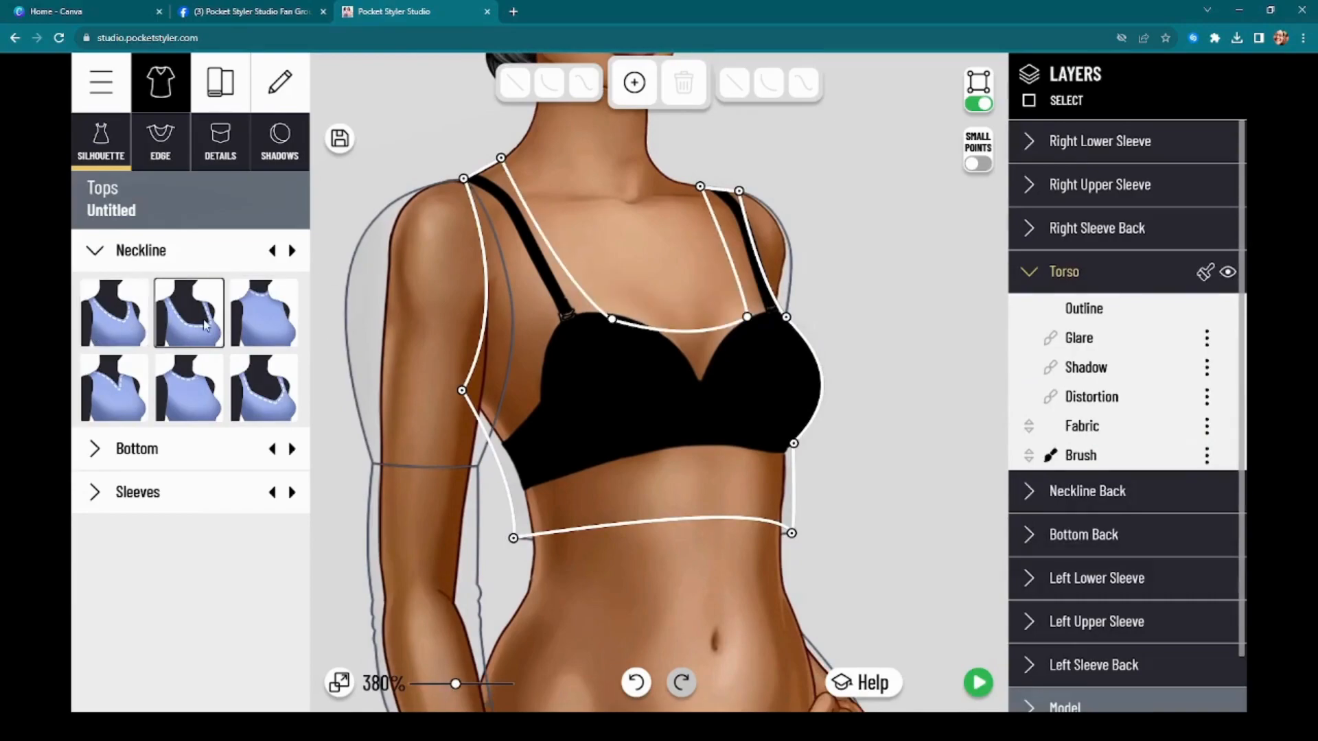
pyautogui.click(204, 405)
pyautogui.click(280, 405)
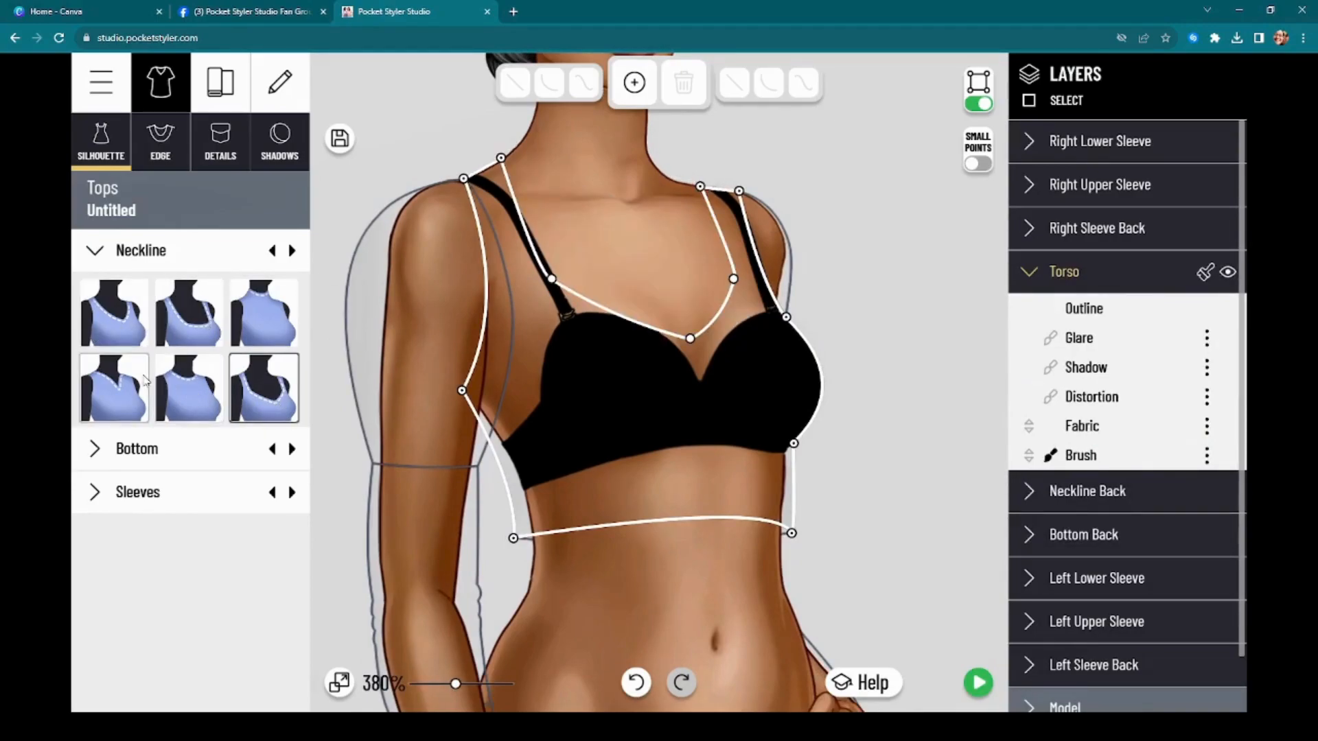
pyautogui.click(552, 282)
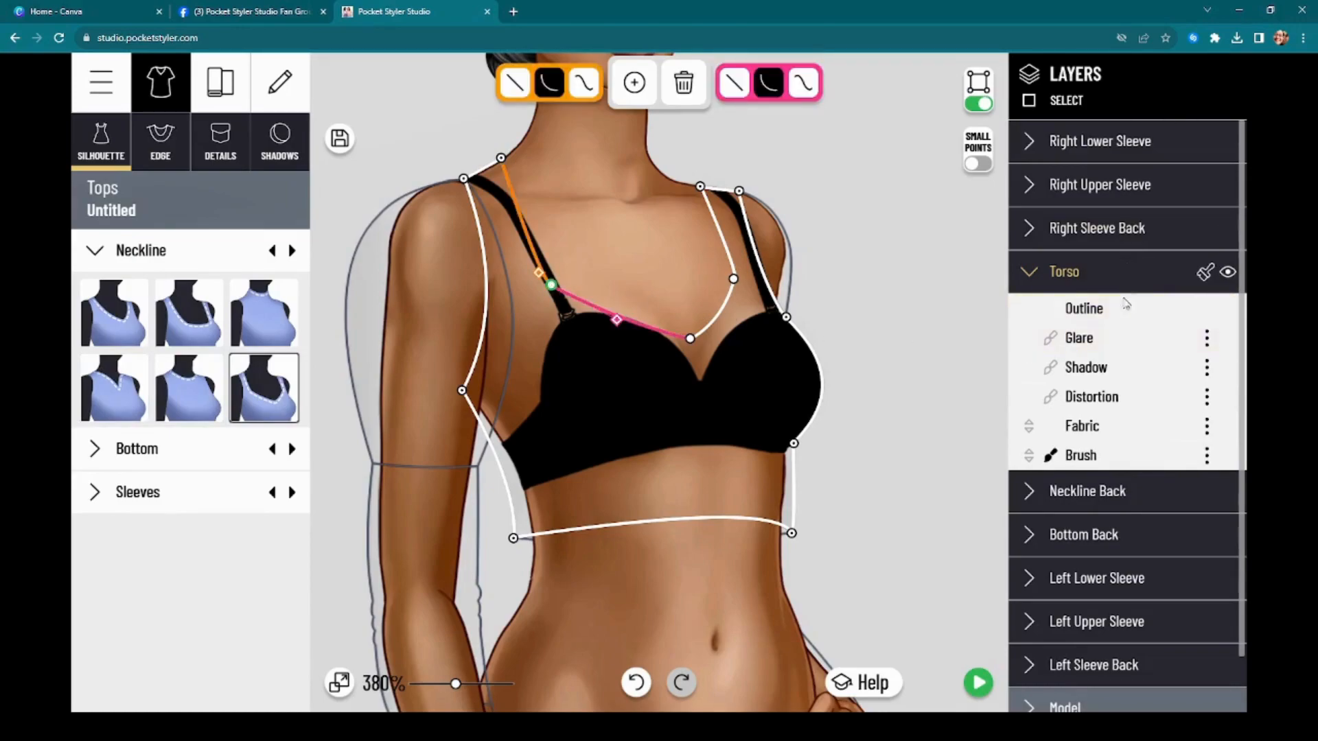
# Bow the lower outer edge of the Left Upper Sleeve outward to give it a puffed shape
pyautogui.click(789, 261)
pyautogui.click(794, 239)
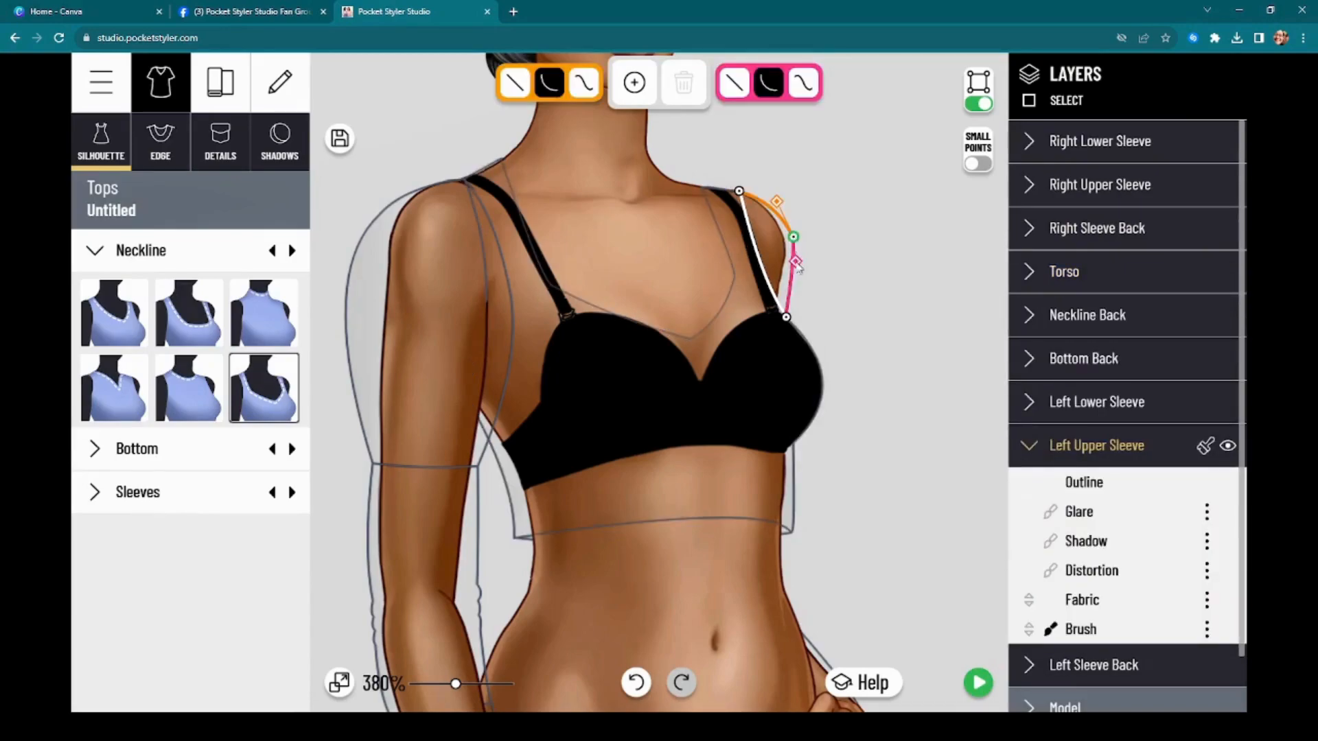
pyautogui.moveTo(797, 272); pyautogui.dragTo(799, 307)
# Set the Torso Fabric's color opacity to 100 and move the color window clear of the figure and layer list
pyautogui.click(1111, 144)
pyautogui.click(1110, 141)
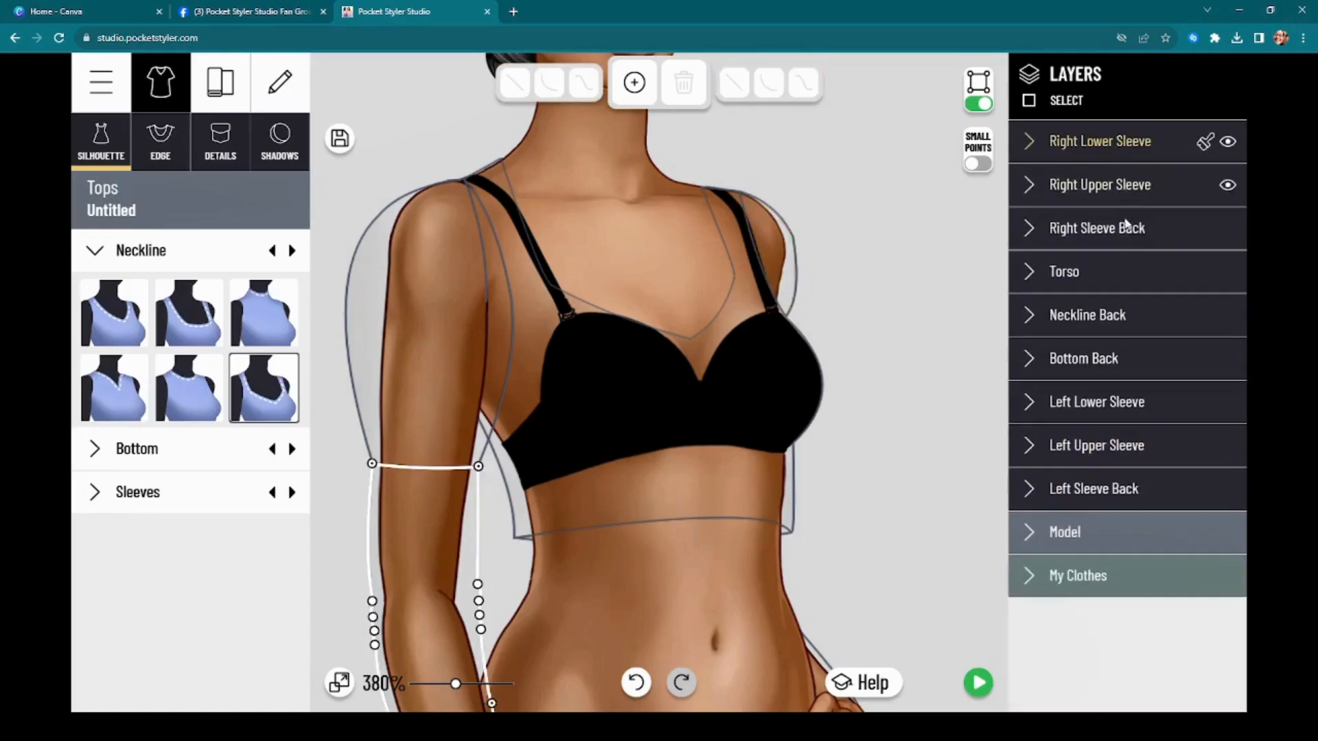
pyautogui.click(1113, 265)
pyautogui.click(1112, 432)
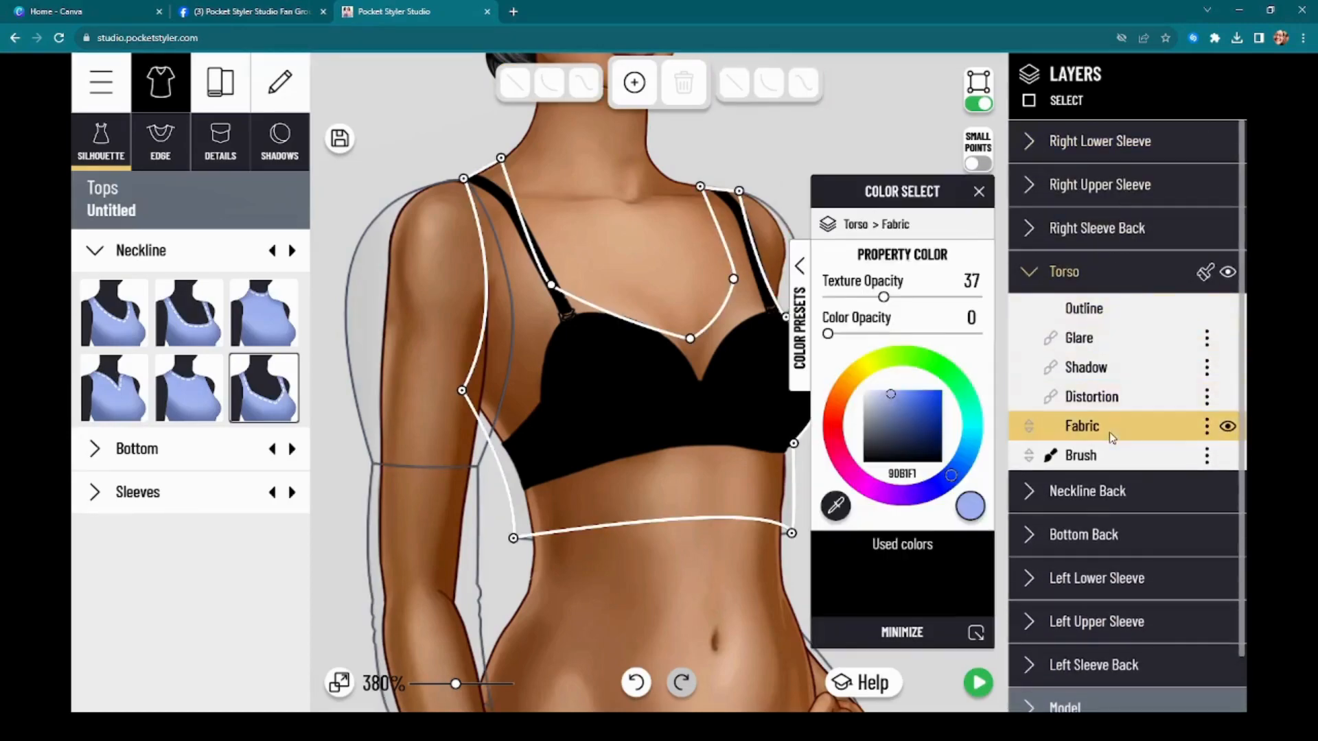
pyautogui.moveTo(828, 335); pyautogui.dragTo(983, 335)
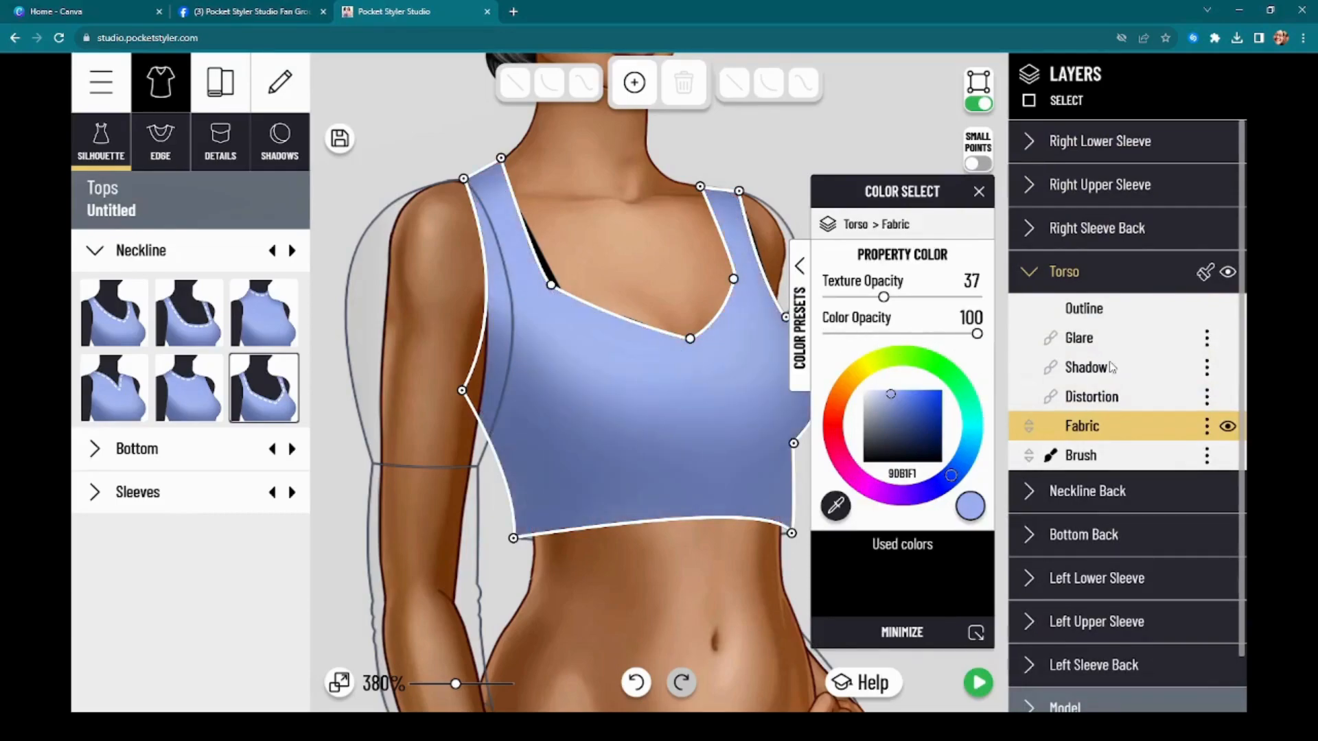
pyautogui.moveTo(857, 202); pyautogui.dragTo(1109, 182)
pyautogui.scroll(-3, 833, 377)
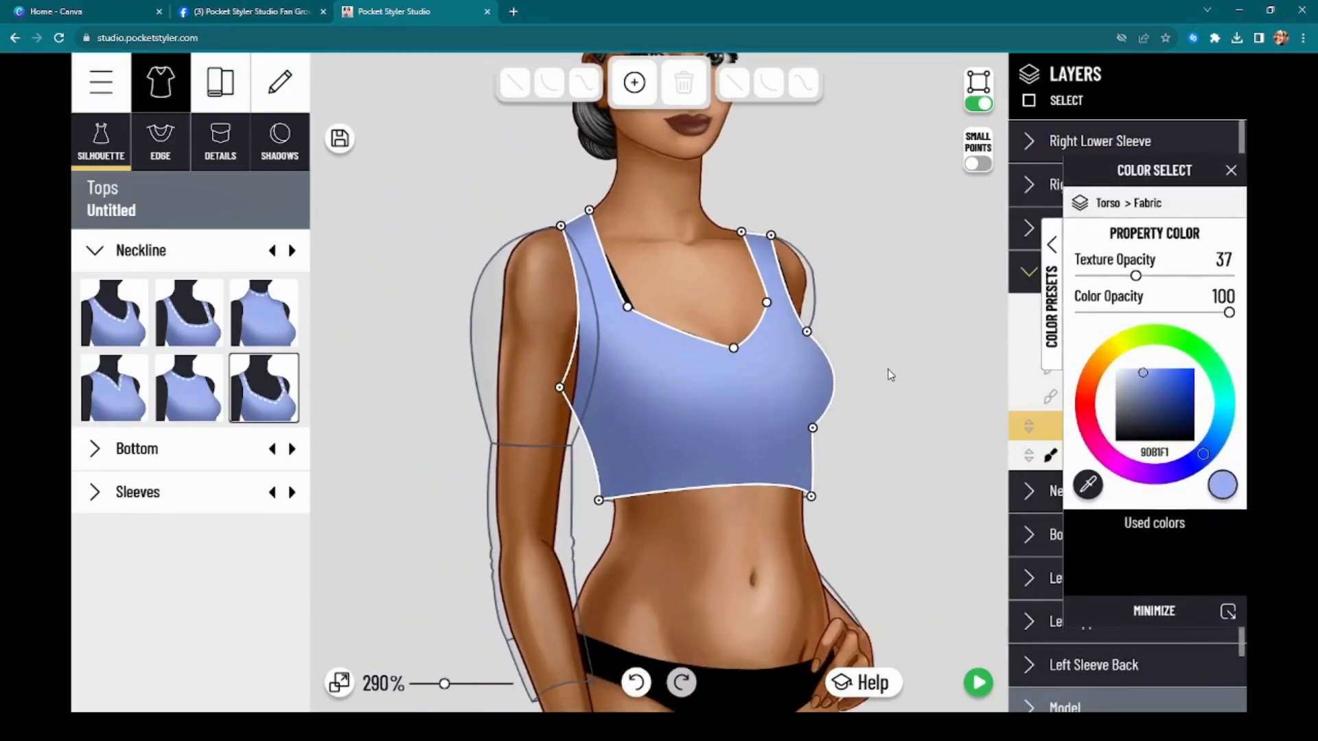
pyautogui.moveTo(1173, 180); pyautogui.dragTo(243, 201)
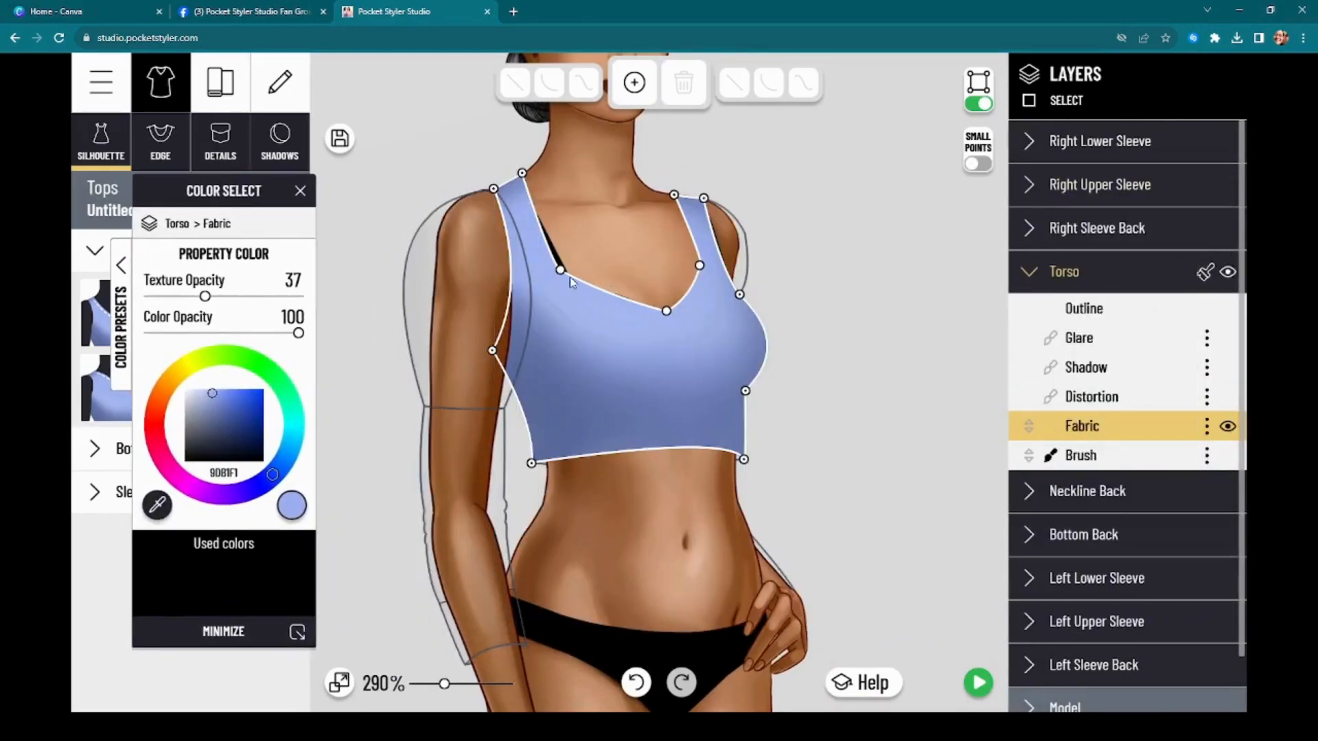
# Hide the model's Bra and close the color window
pyautogui.scroll(-1, 1096, 478)
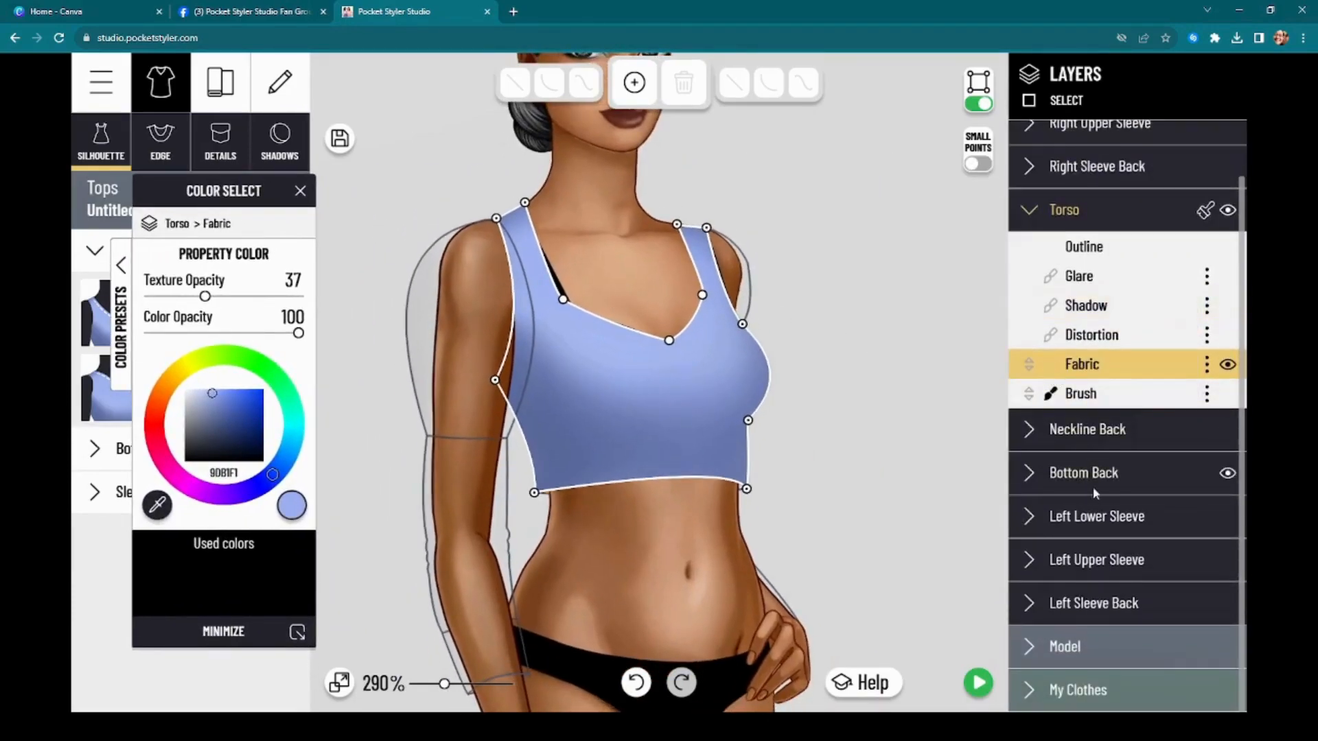
pyautogui.click(1110, 646)
pyautogui.scroll(-3, 1126, 632)
pyautogui.click(1164, 516)
# Lower both front neckline corners of the Torso to bust level and narrow both shoulder straps at the top
pyautogui.scroll(5, 550, 288)
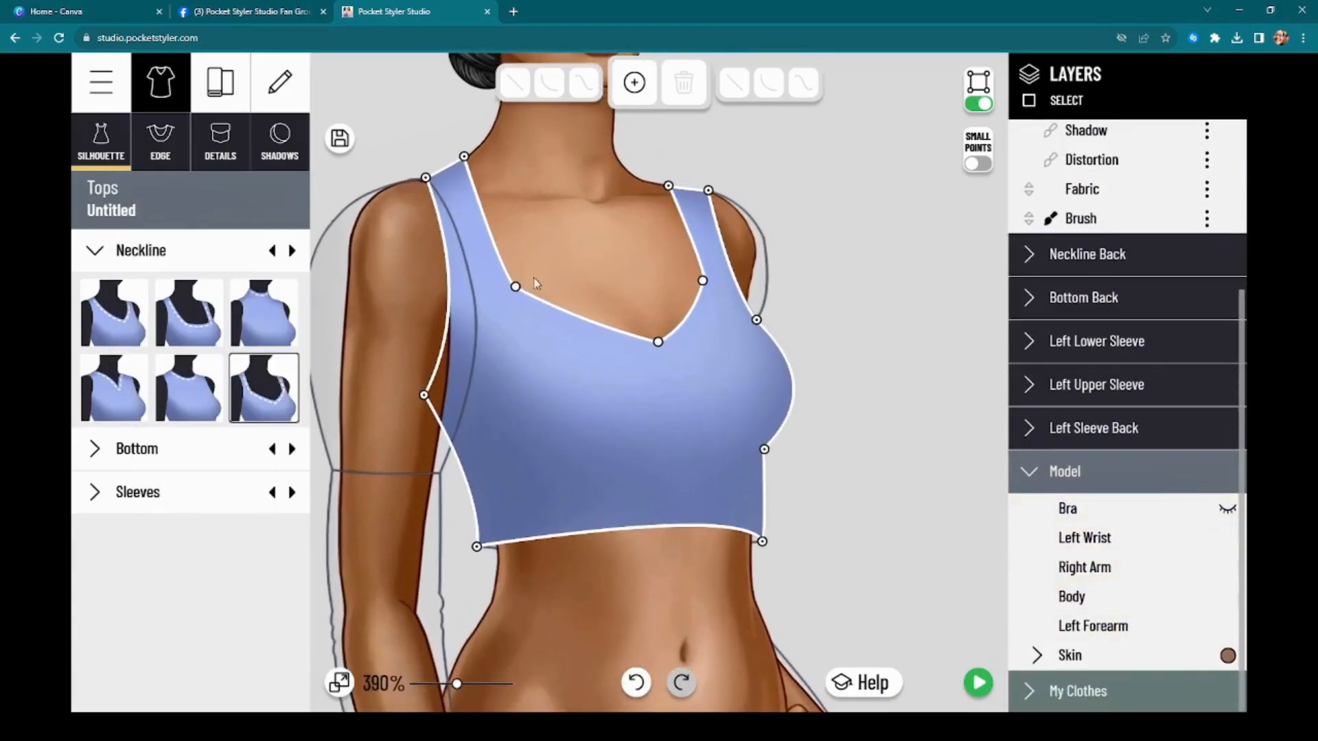
pyautogui.moveTo(516, 289); pyautogui.dragTo(506, 325)
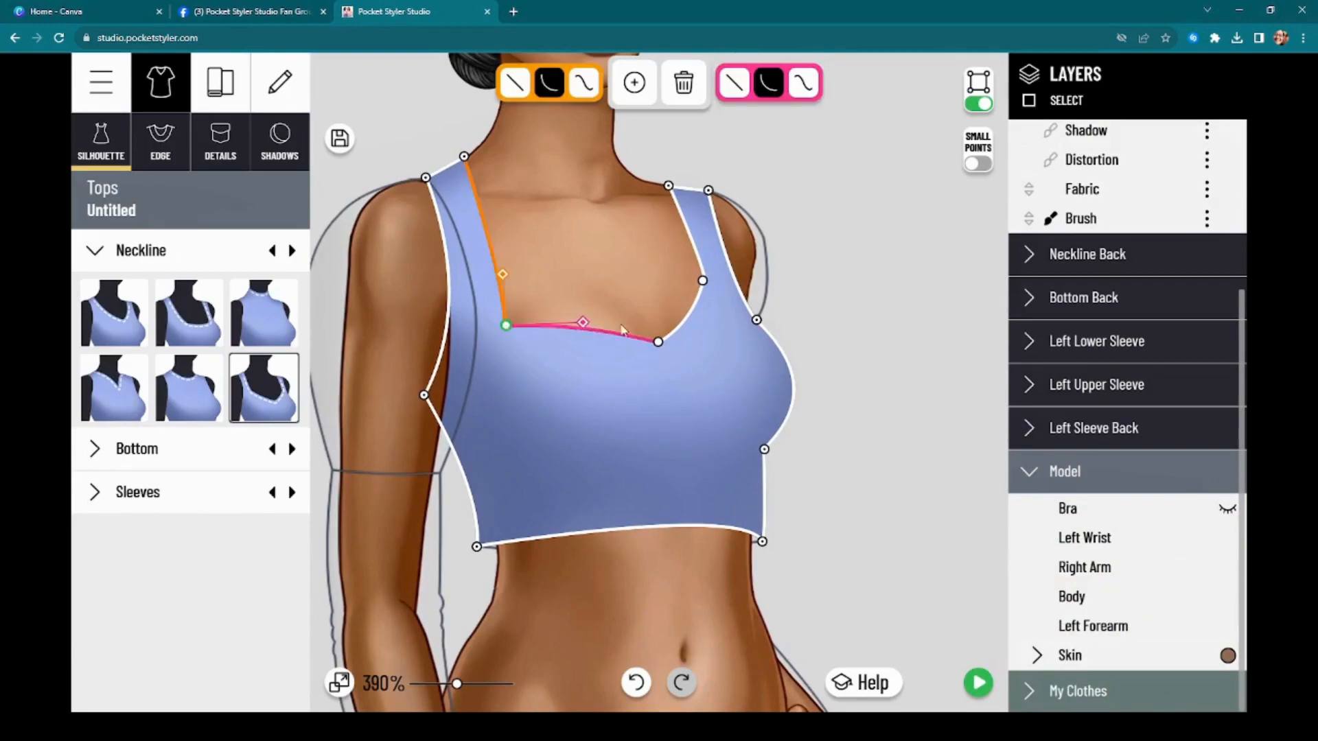
pyautogui.moveTo(704, 281); pyautogui.dragTo(740, 319)
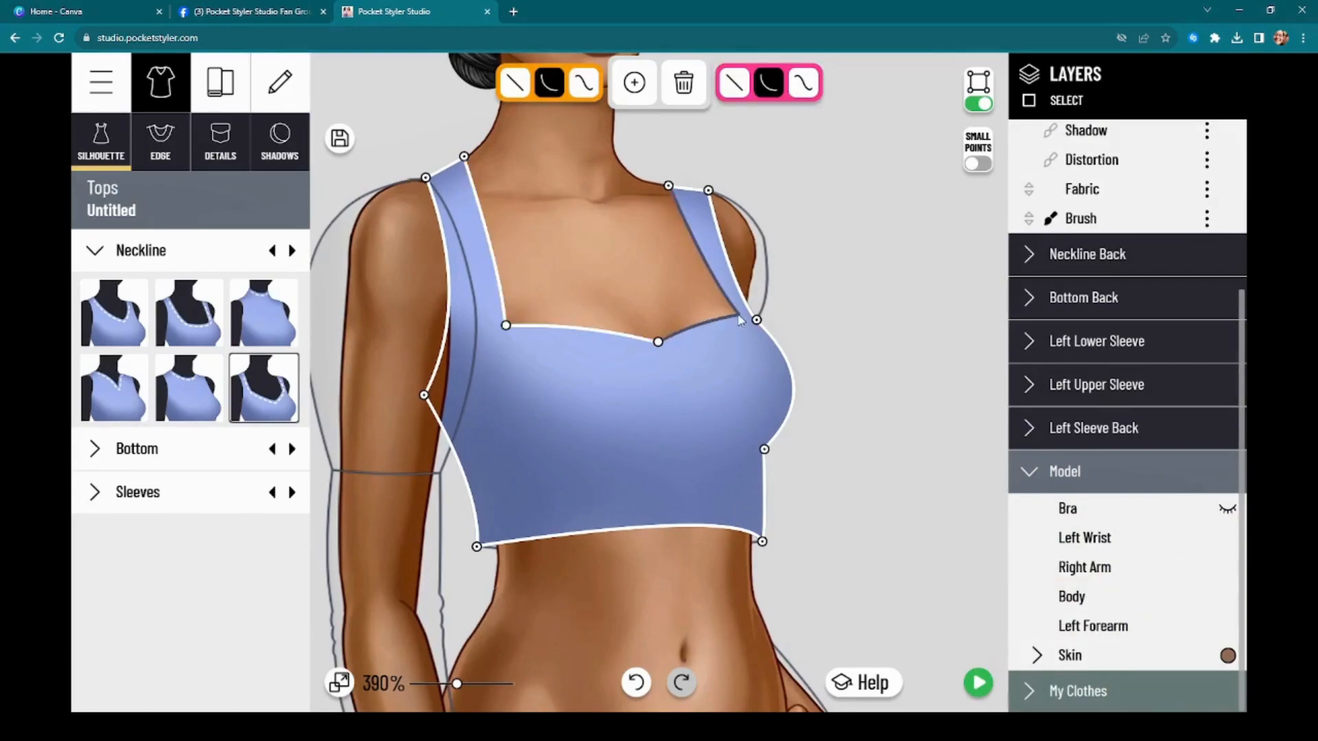
pyautogui.click(742, 317)
pyautogui.moveTo(669, 187); pyautogui.dragTo(680, 186)
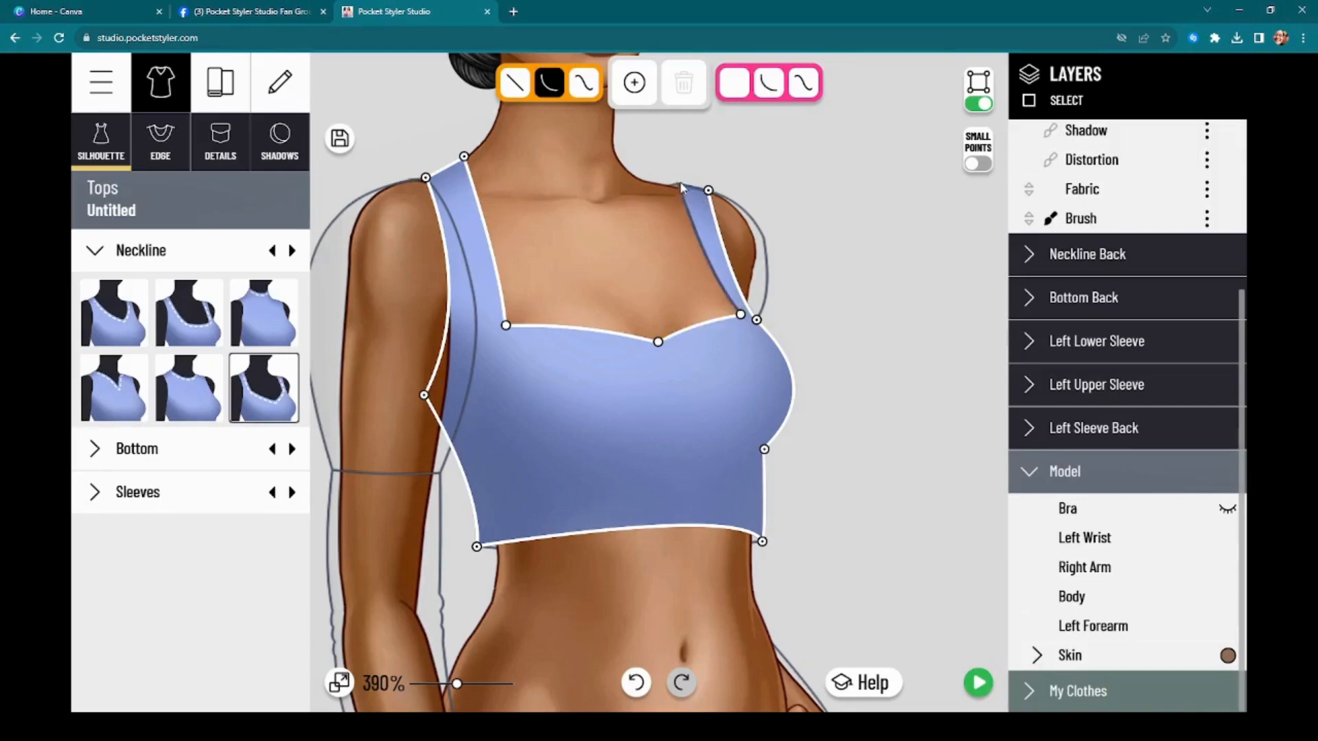
pyautogui.moveTo(465, 158); pyautogui.dragTo(451, 168)
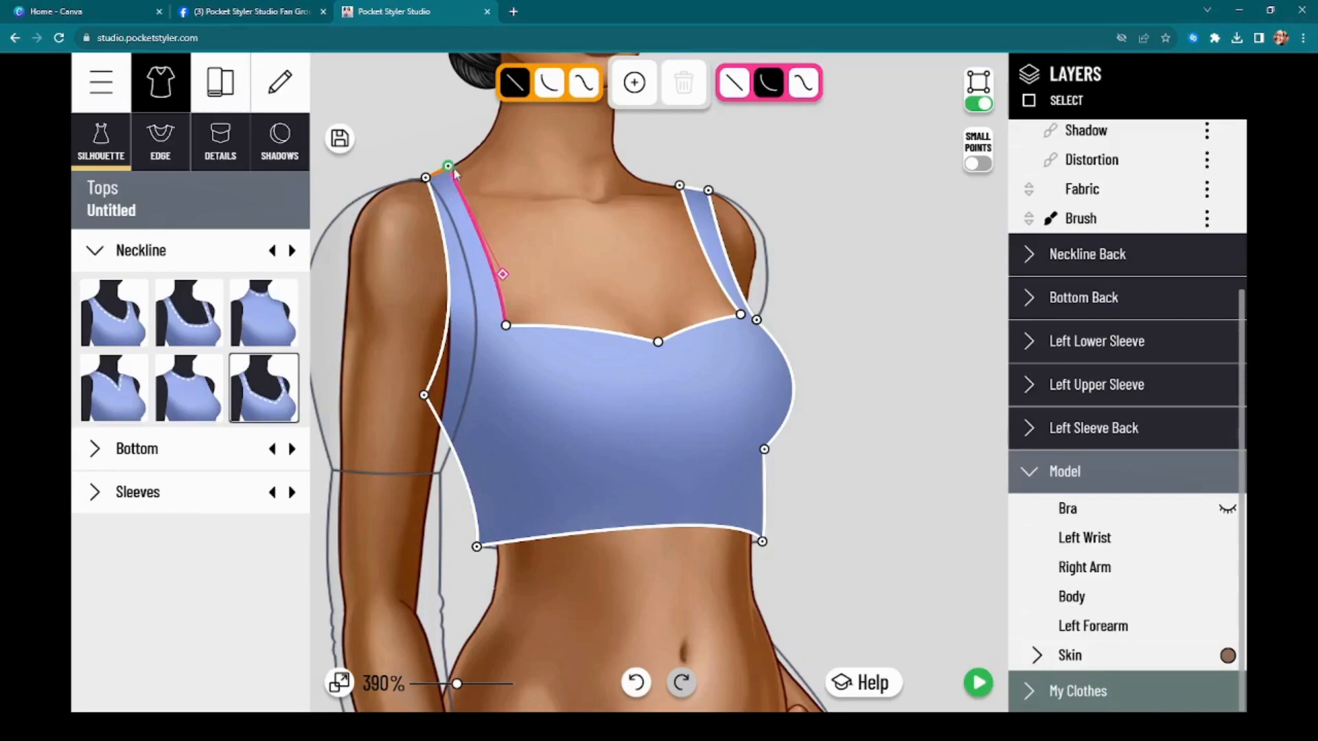
# Lower the neckline's center point and arch the curves on both sides of it into a sweetheart shape
pyautogui.moveTo(659, 343); pyautogui.dragTo(667, 359)
pyautogui.moveTo(517, 328); pyautogui.dragTo(577, 309)
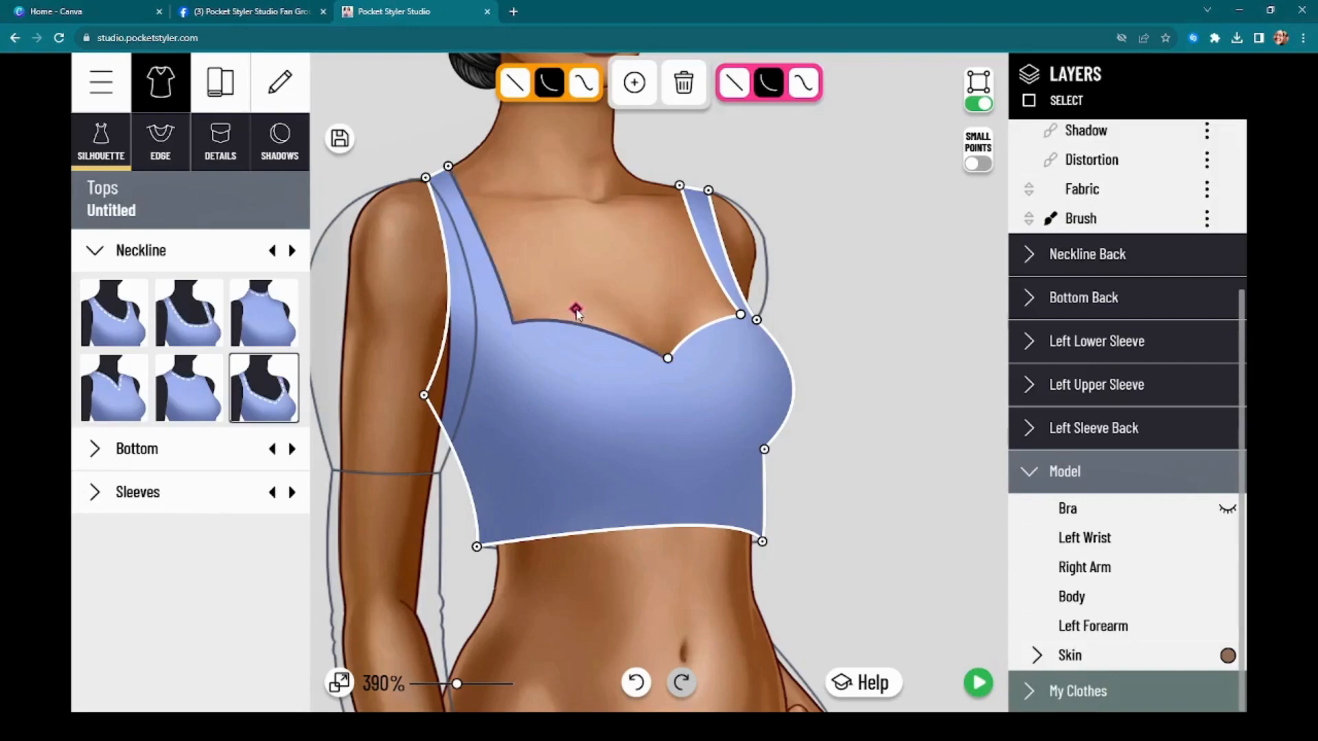
pyautogui.click(668, 359)
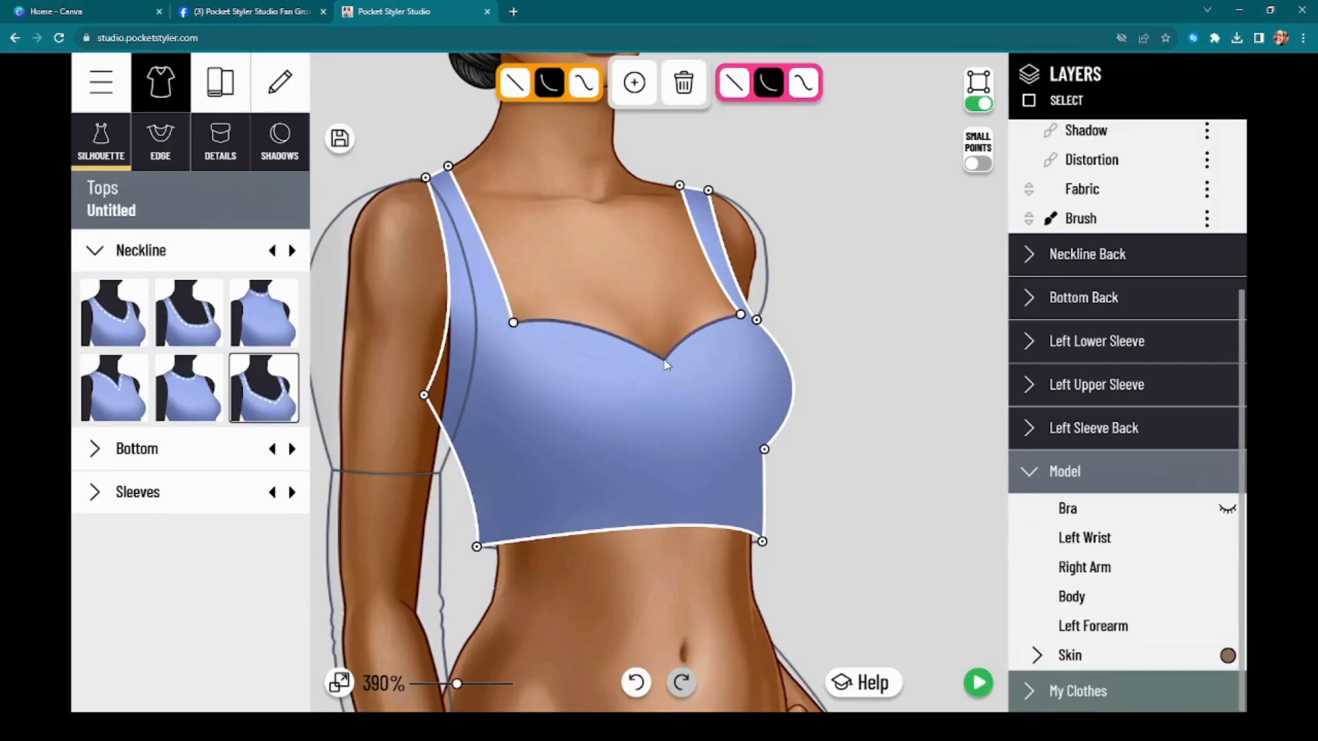
pyautogui.scroll(-1, 671, 290)
pyautogui.moveTo(669, 289); pyautogui.dragTo(634, 287)
pyautogui.scroll(1, 614, 366)
# Turn off the display of points and lines and the selection outline on the Torso
pyautogui.moveTo(674, 598); pyautogui.dragTo(665, 385)
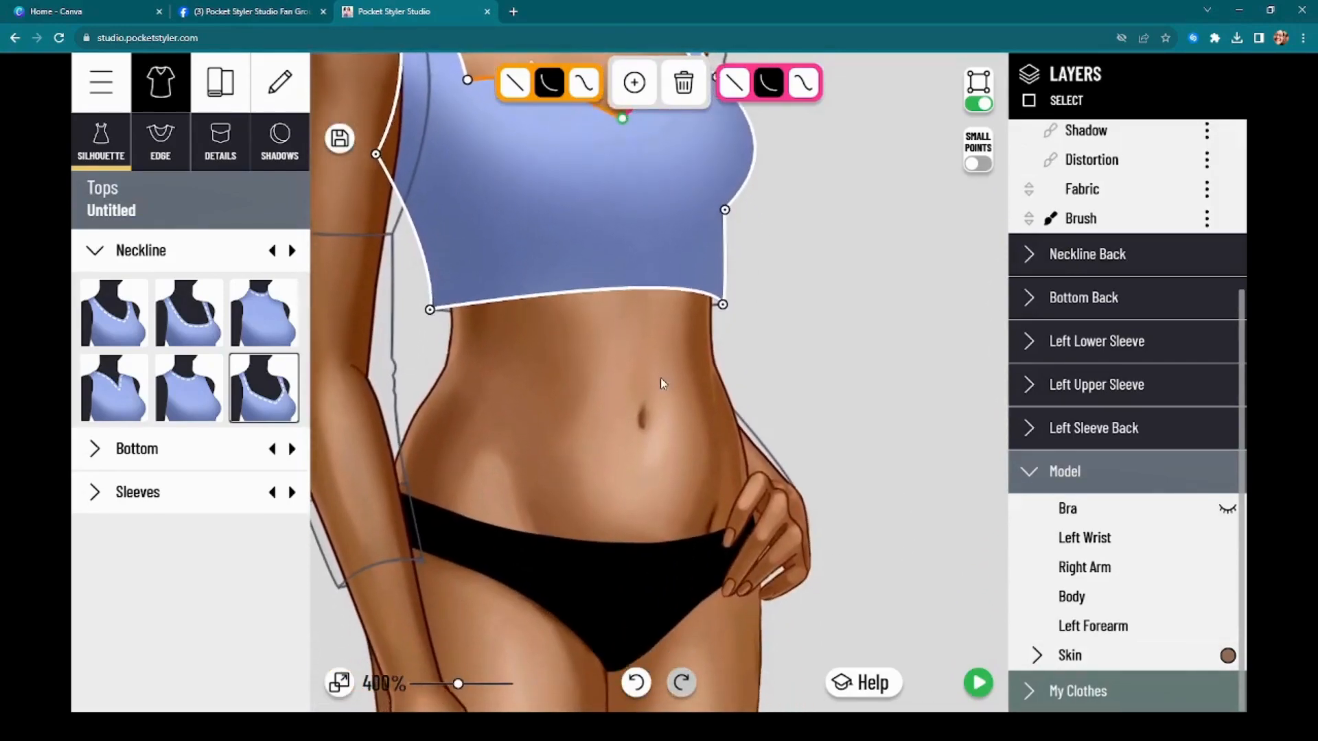
pyautogui.scroll(-3, 669, 395)
pyautogui.scroll(-2, 666, 410)
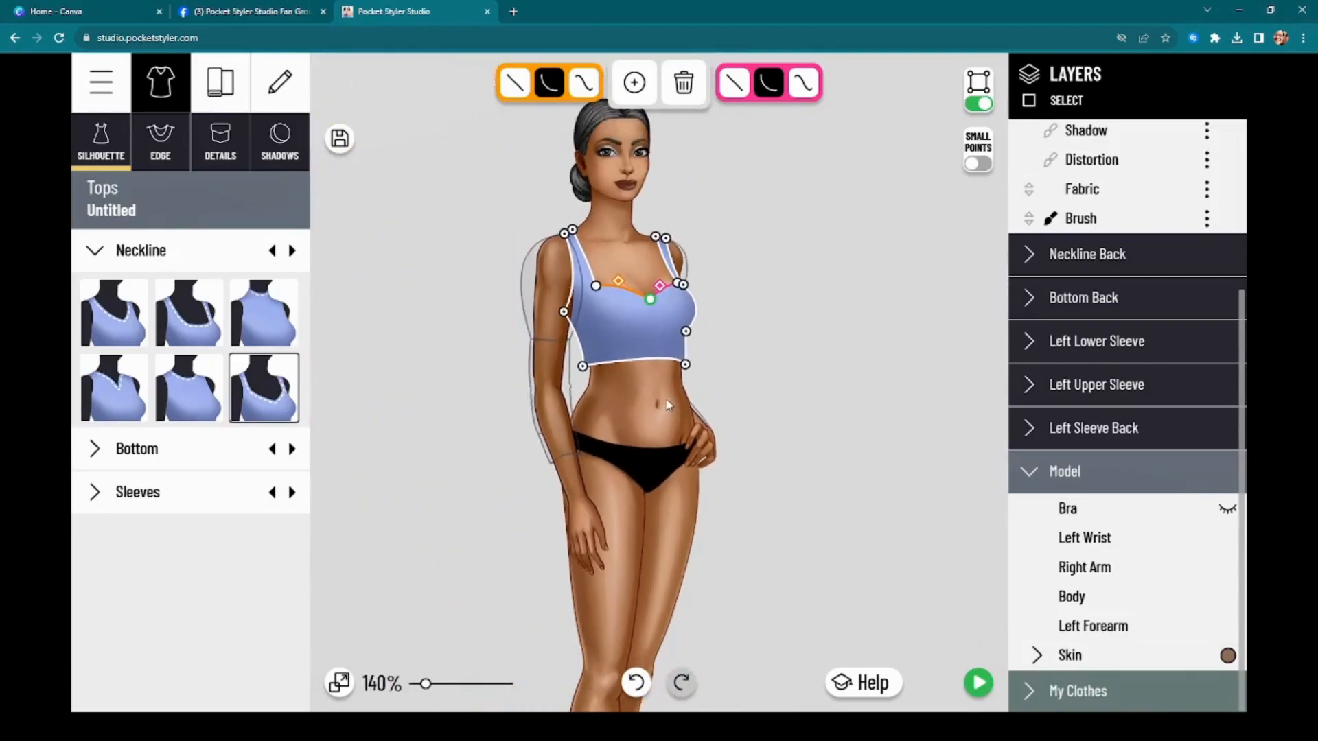
pyautogui.click(978, 104)
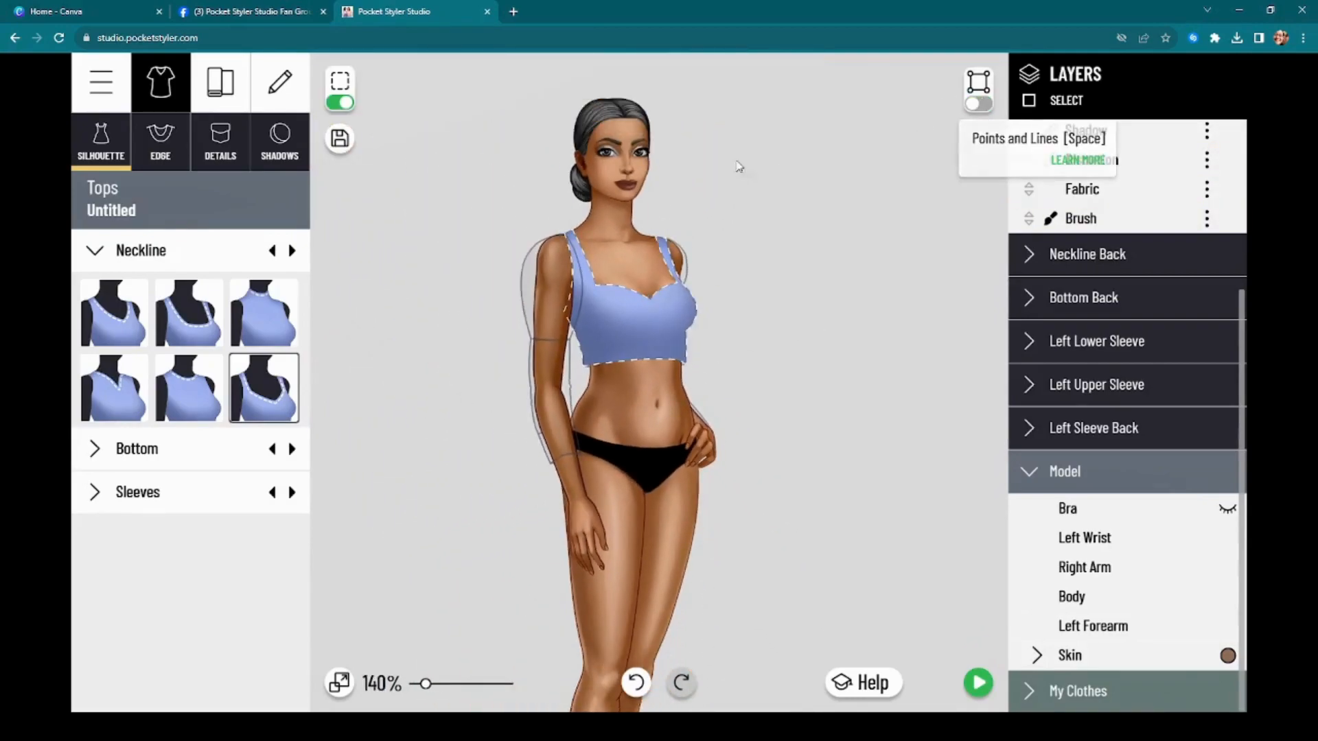
pyautogui.click(341, 104)
# Examine the cropped top's neckline, straps, hem and overall proportions close up and on the full figure
pyautogui.scroll(-2, 806, 353)
pyautogui.moveTo(818, 371); pyautogui.dragTo(795, 429)
pyautogui.scroll(2, 773, 381)
pyautogui.scroll(-2, 829, 369)
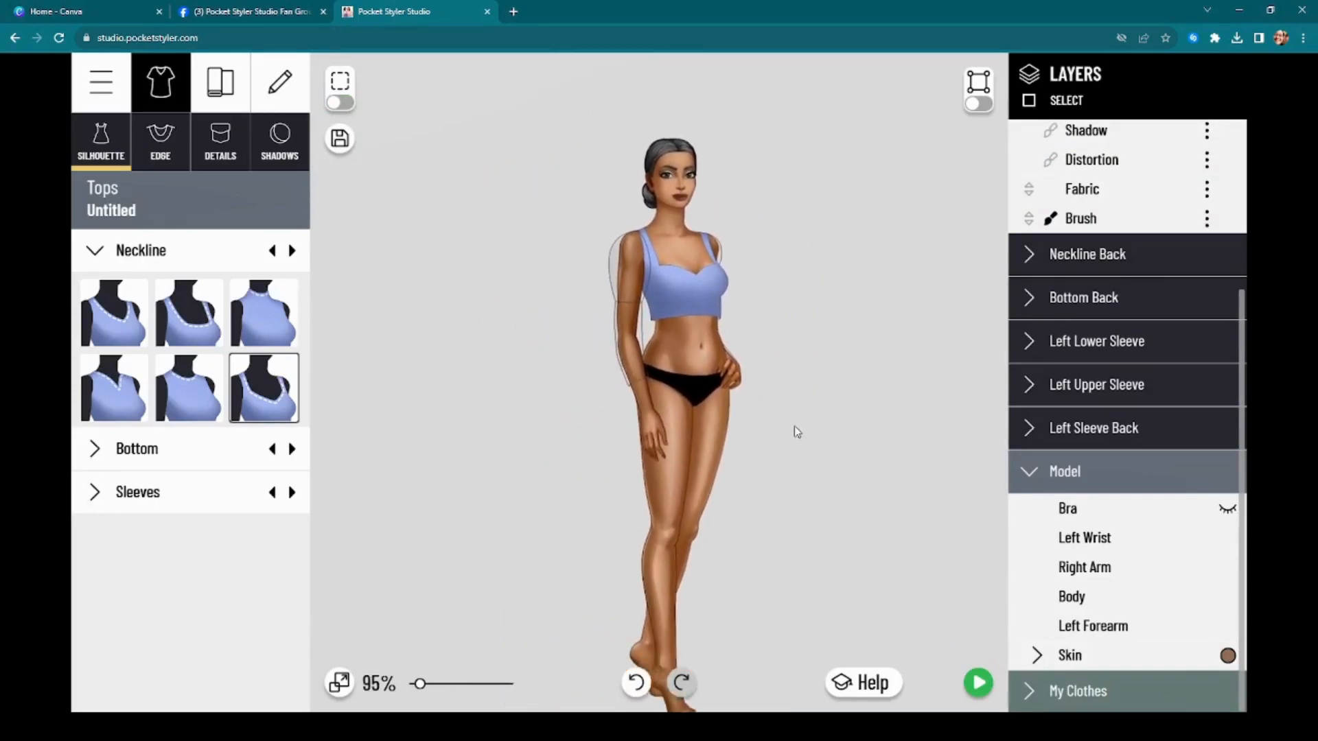
pyautogui.scroll(2, 768, 358)
pyautogui.scroll(1, 764, 353)
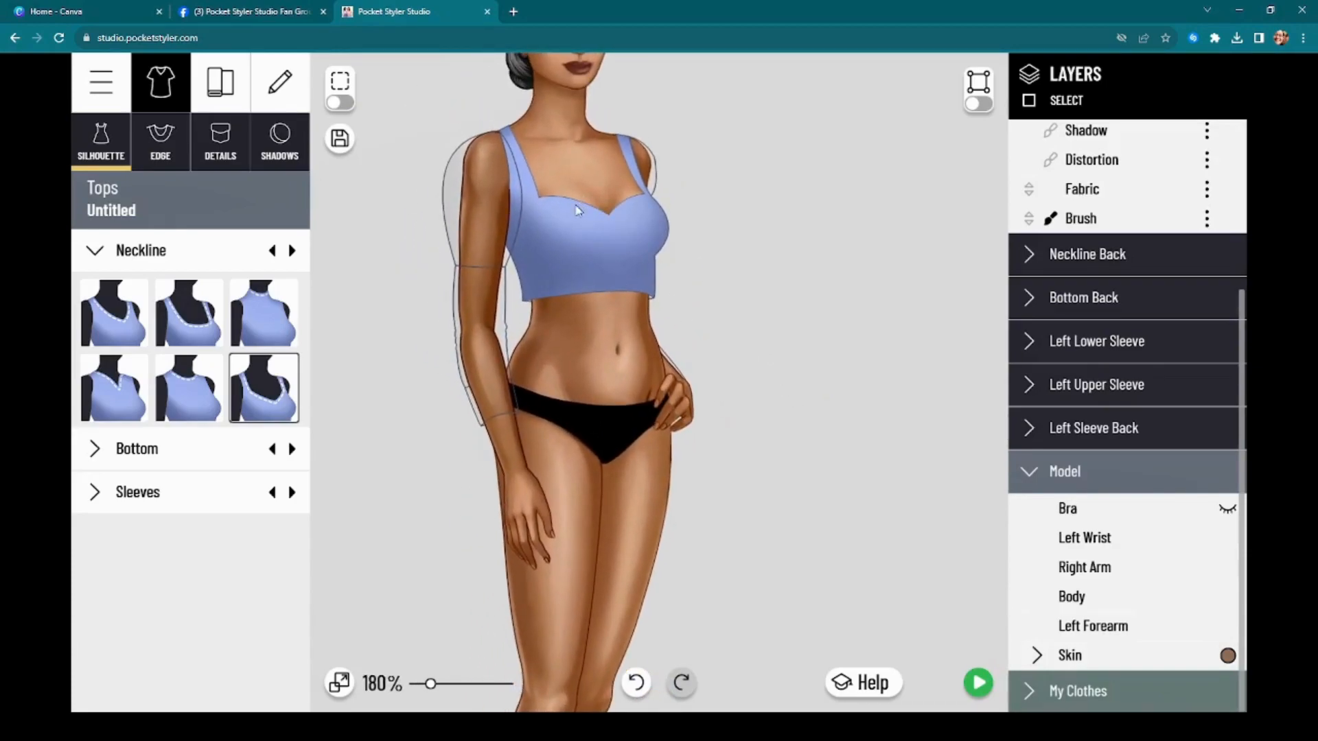
pyautogui.moveTo(666, 361); pyautogui.dragTo(662, 457)
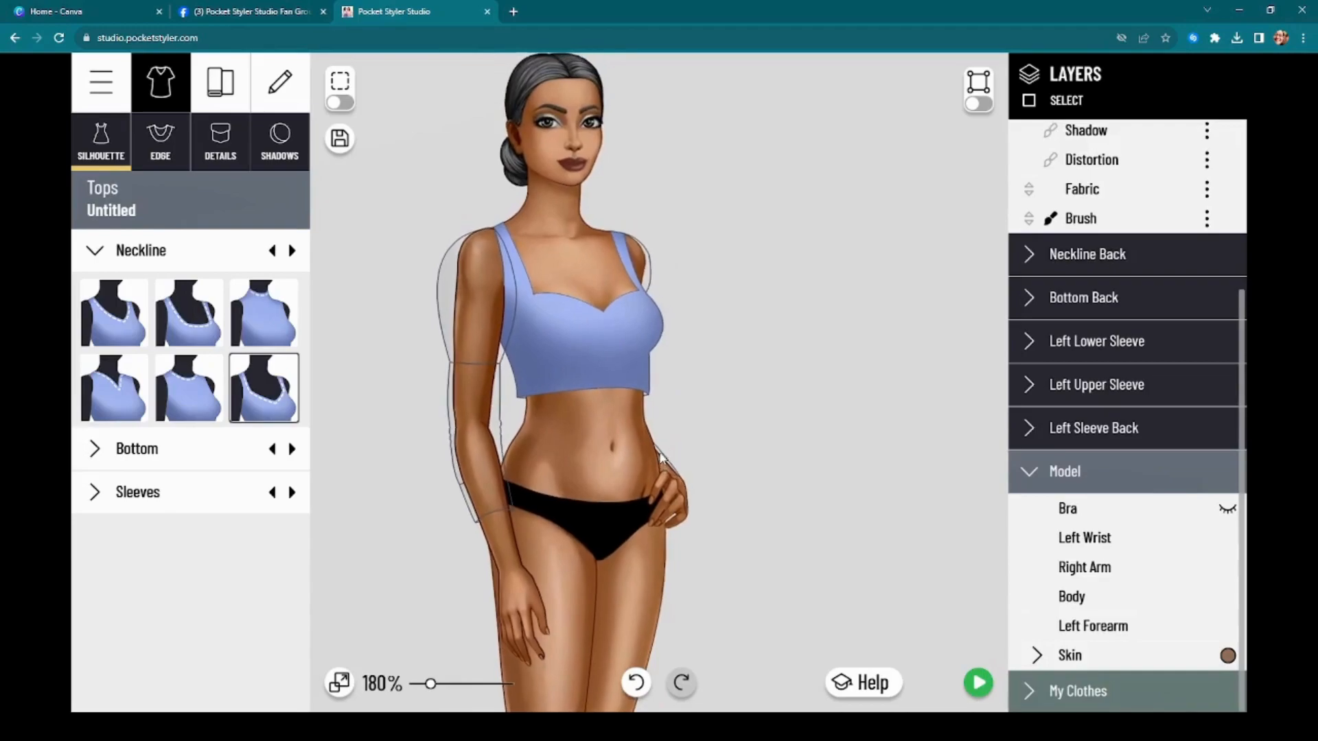
pyautogui.scroll(2, 589, 328)
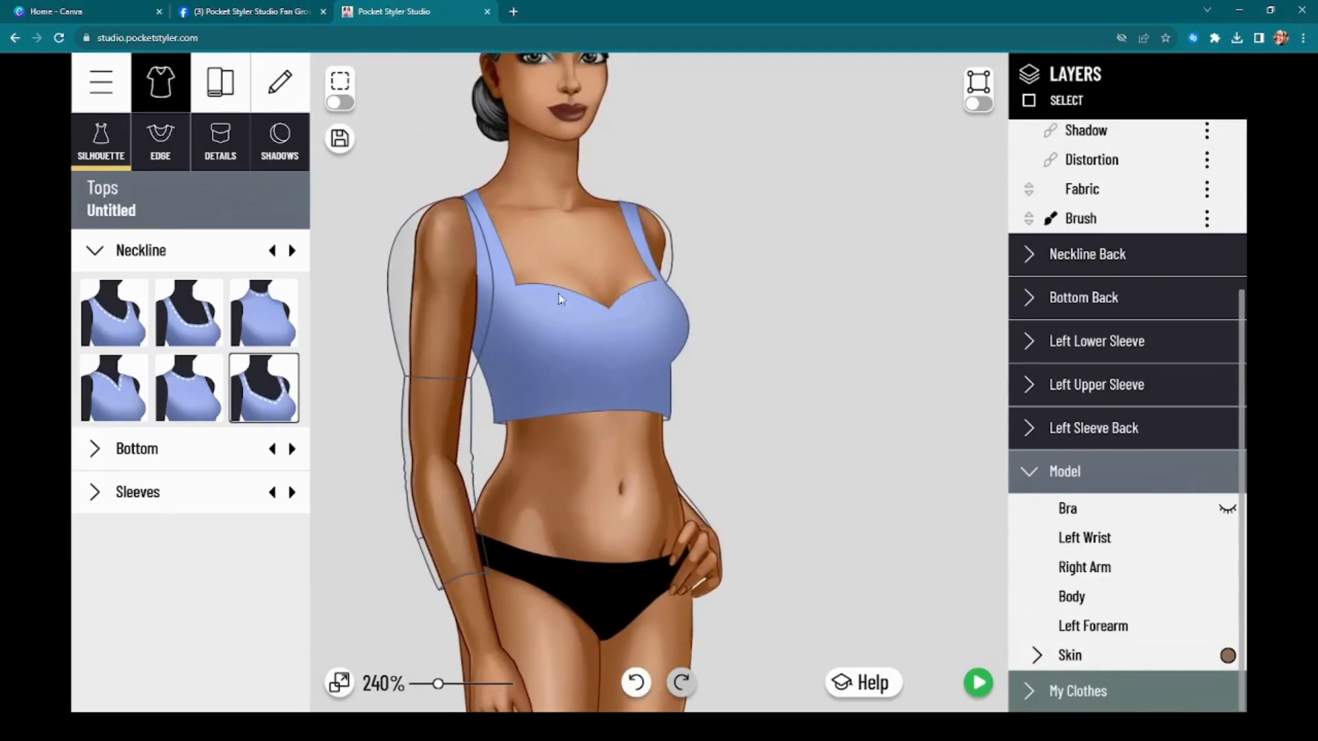
pyautogui.scroll(-2, 676, 484)
pyautogui.moveTo(641, 520); pyautogui.dragTo(641, 454)
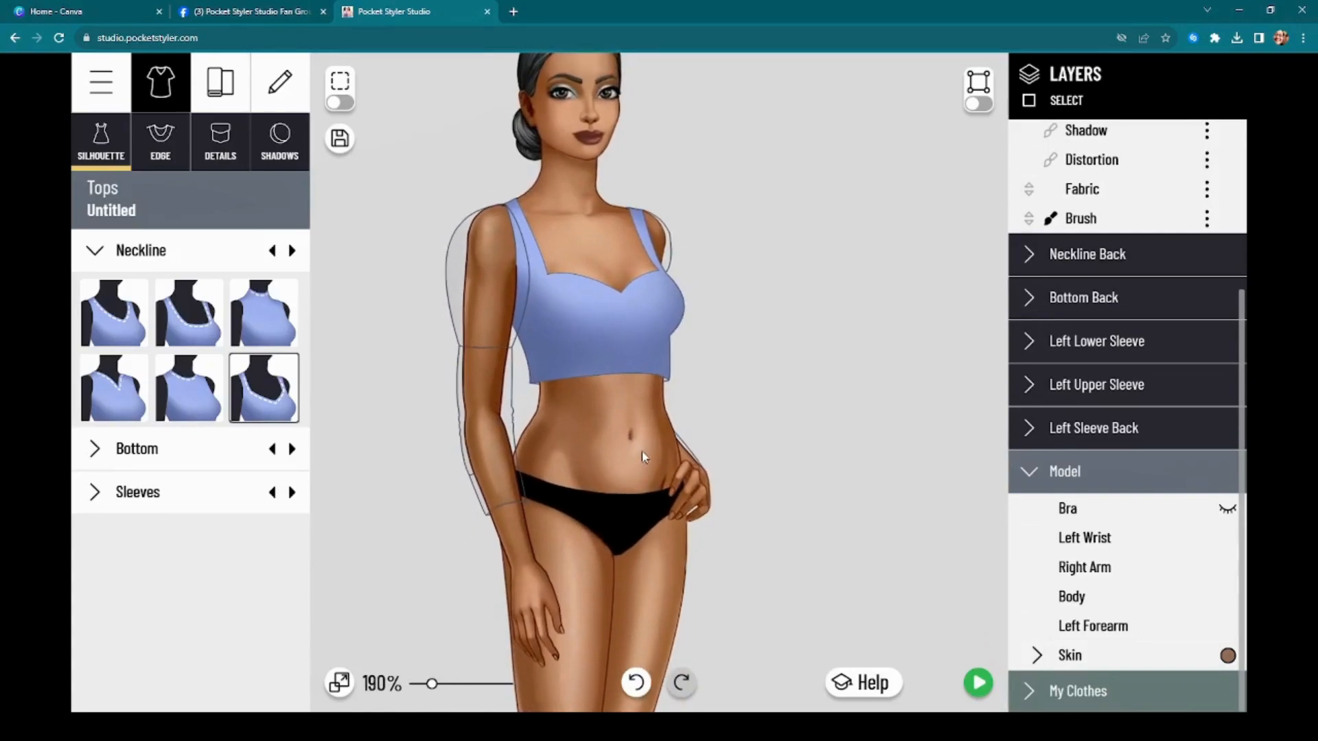
pyautogui.scroll(-1, 642, 453)
pyautogui.scroll(-3, 663, 422)
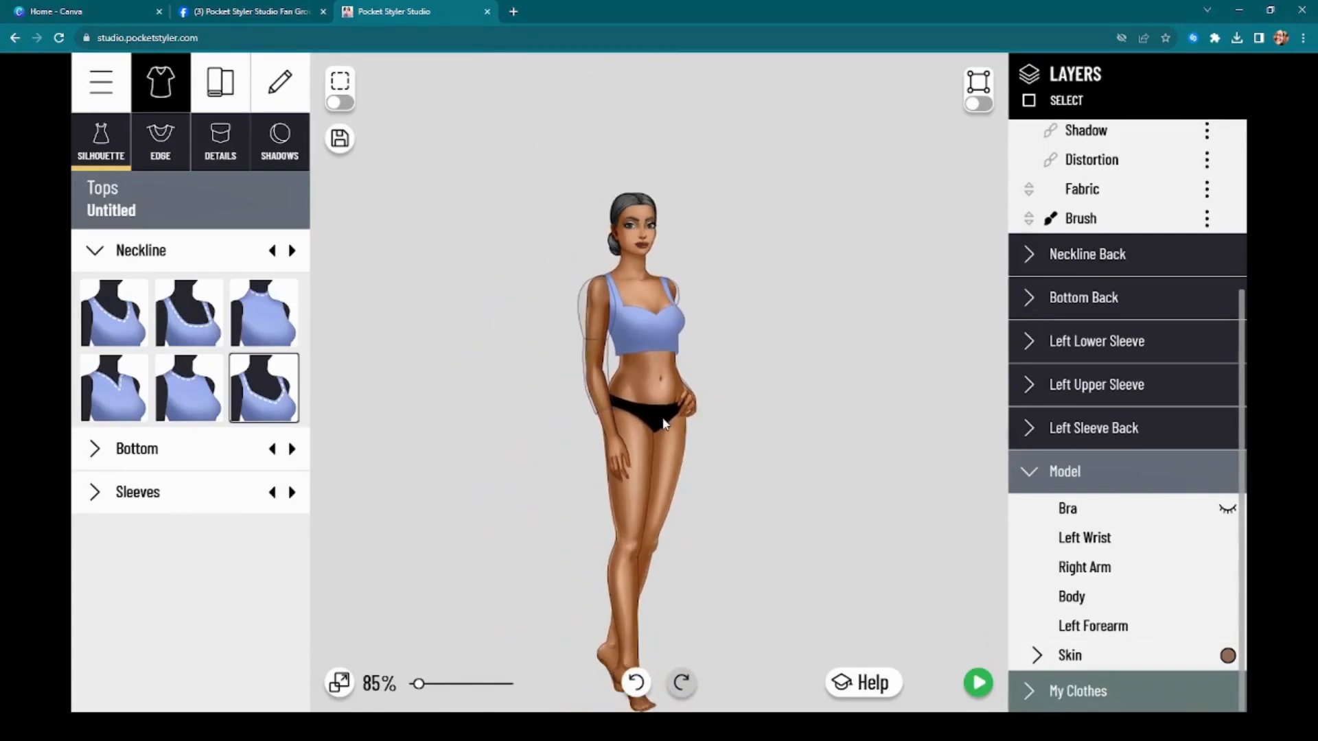
pyautogui.moveTo(656, 405); pyautogui.dragTo(655, 404)
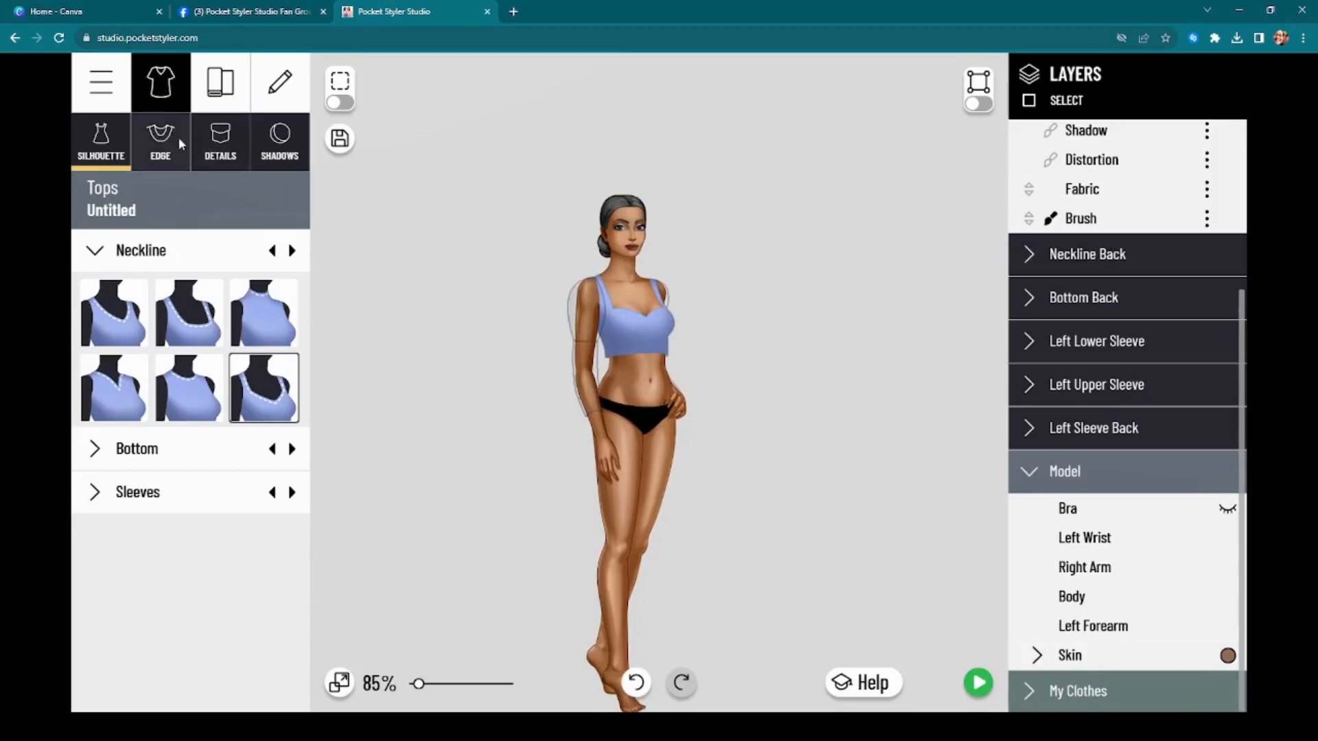
# Add a square detail to the Torso and stretch it to extend from the face to the knees and past both sides
pyautogui.click(221, 144)
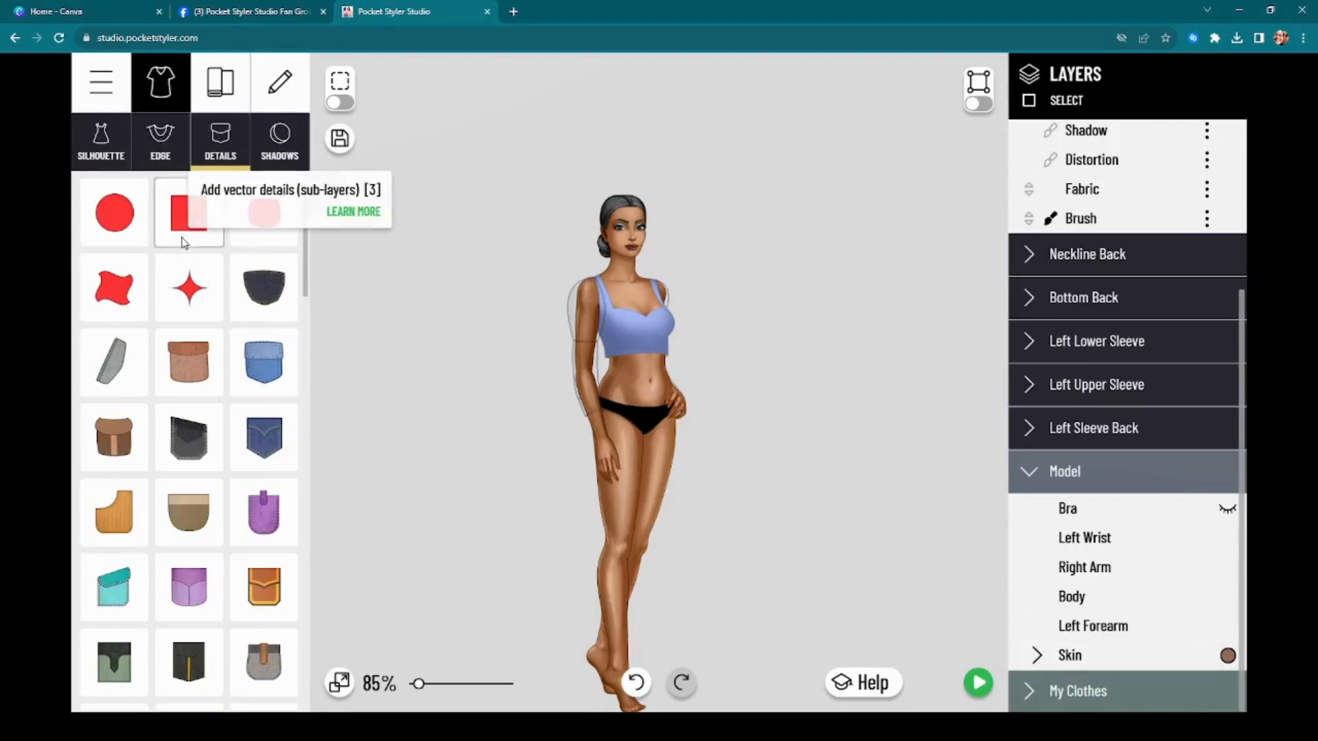
pyautogui.scroll(3, 1150, 315)
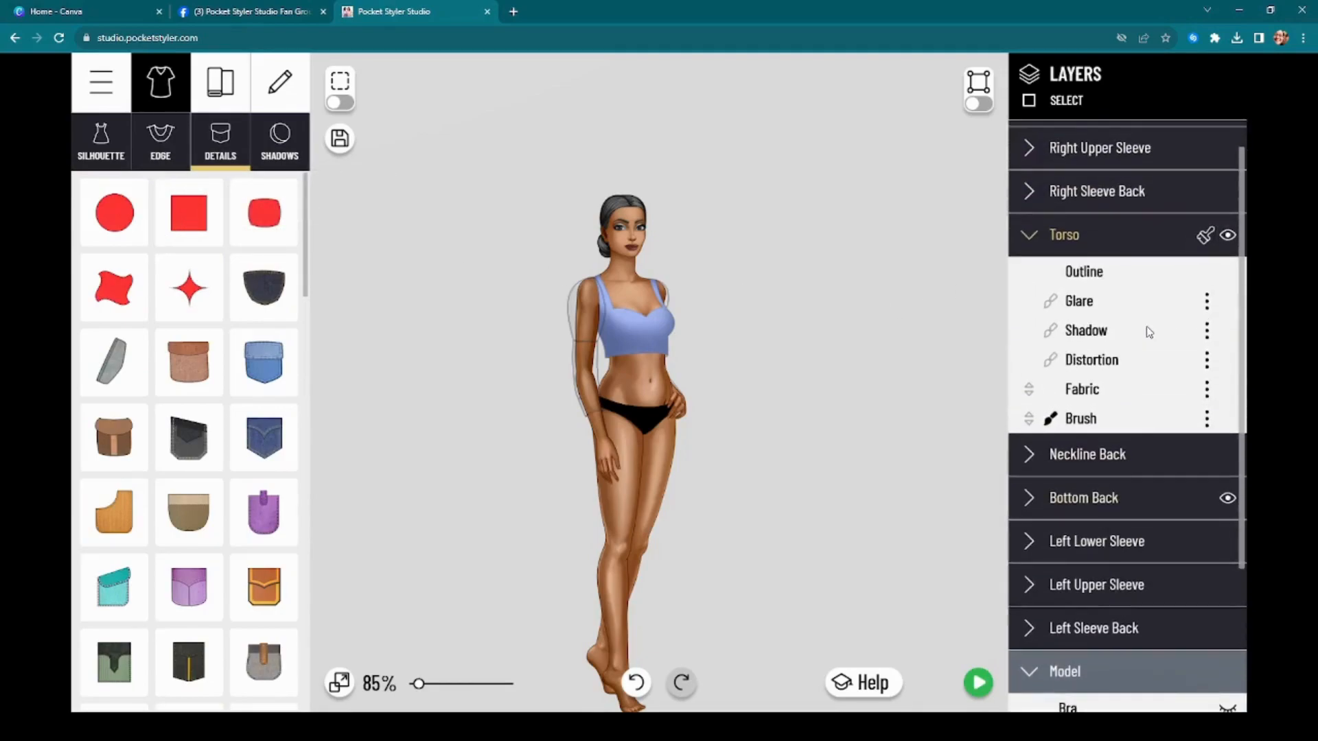
pyautogui.click(171, 229)
pyautogui.moveTo(637, 328); pyautogui.dragTo(632, 539)
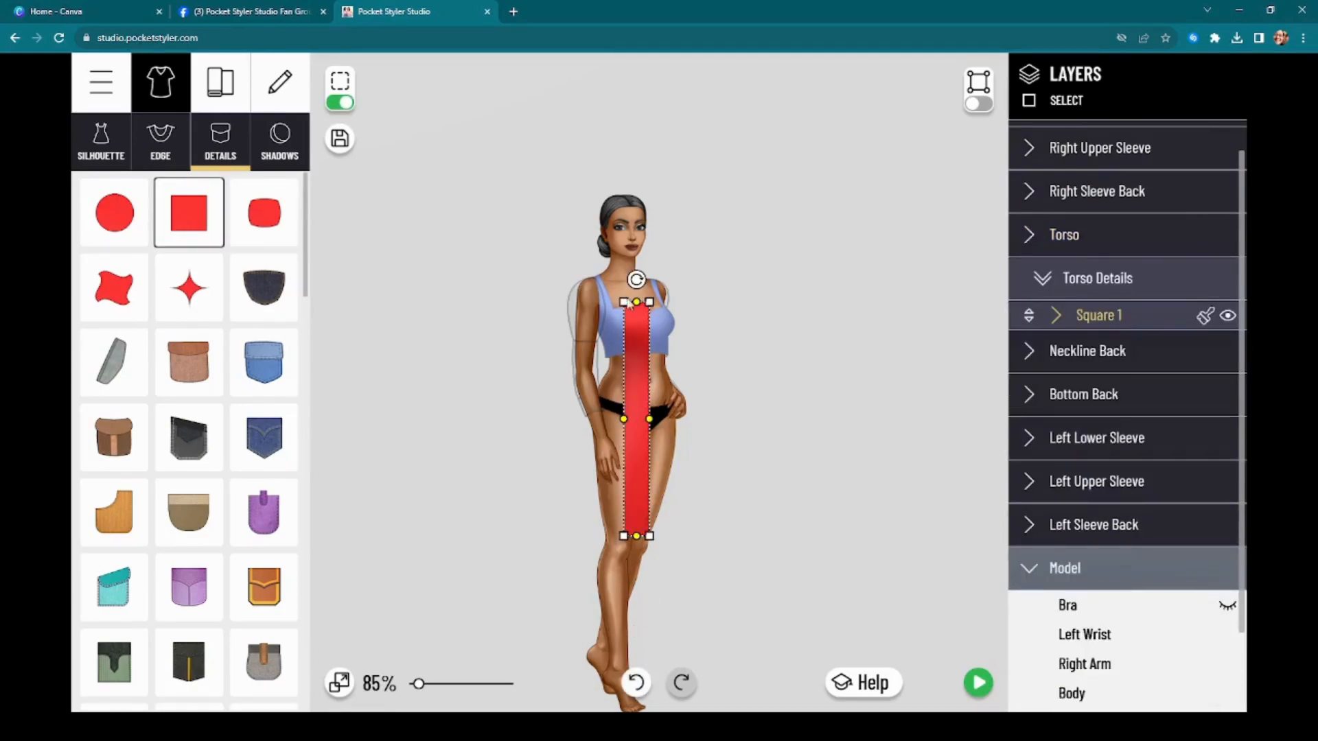
pyautogui.moveTo(637, 304); pyautogui.dragTo(637, 229)
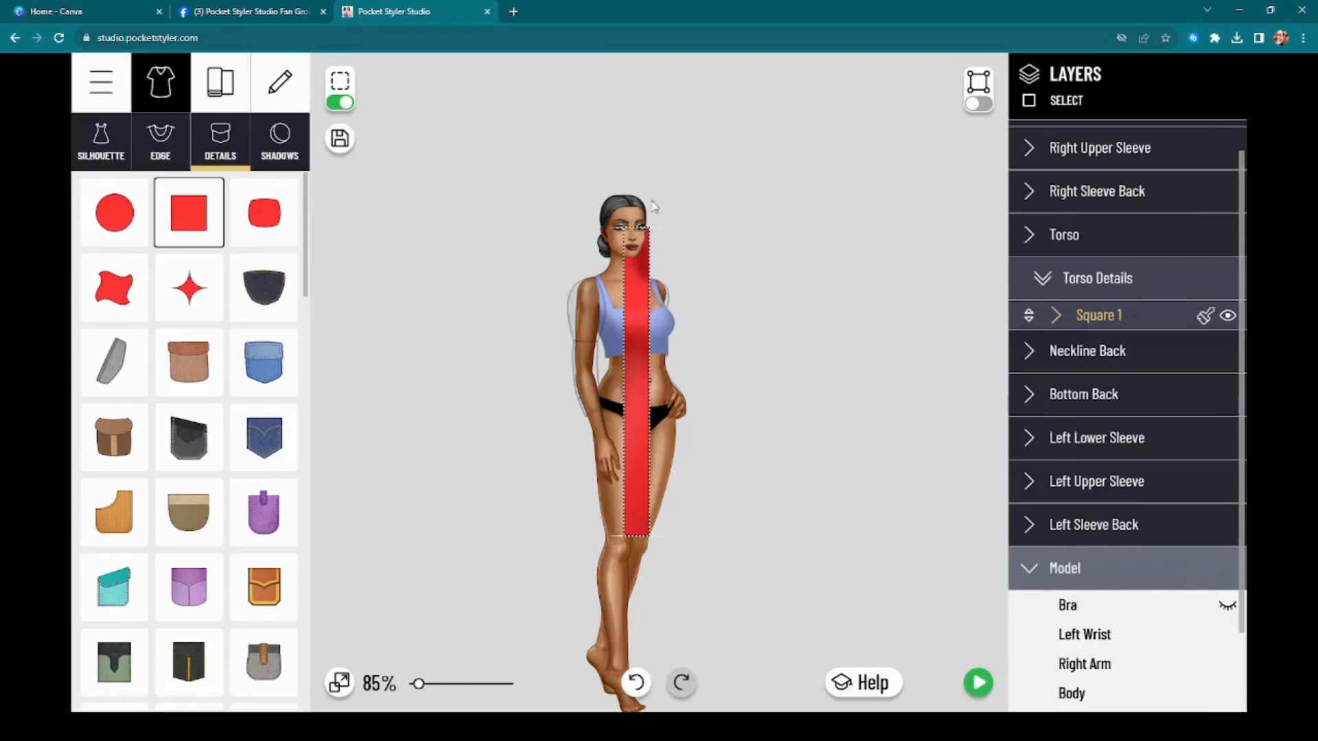
pyautogui.moveTo(624, 382); pyautogui.dragTo(553, 381)
pyautogui.moveTo(650, 382); pyautogui.dragTo(711, 384)
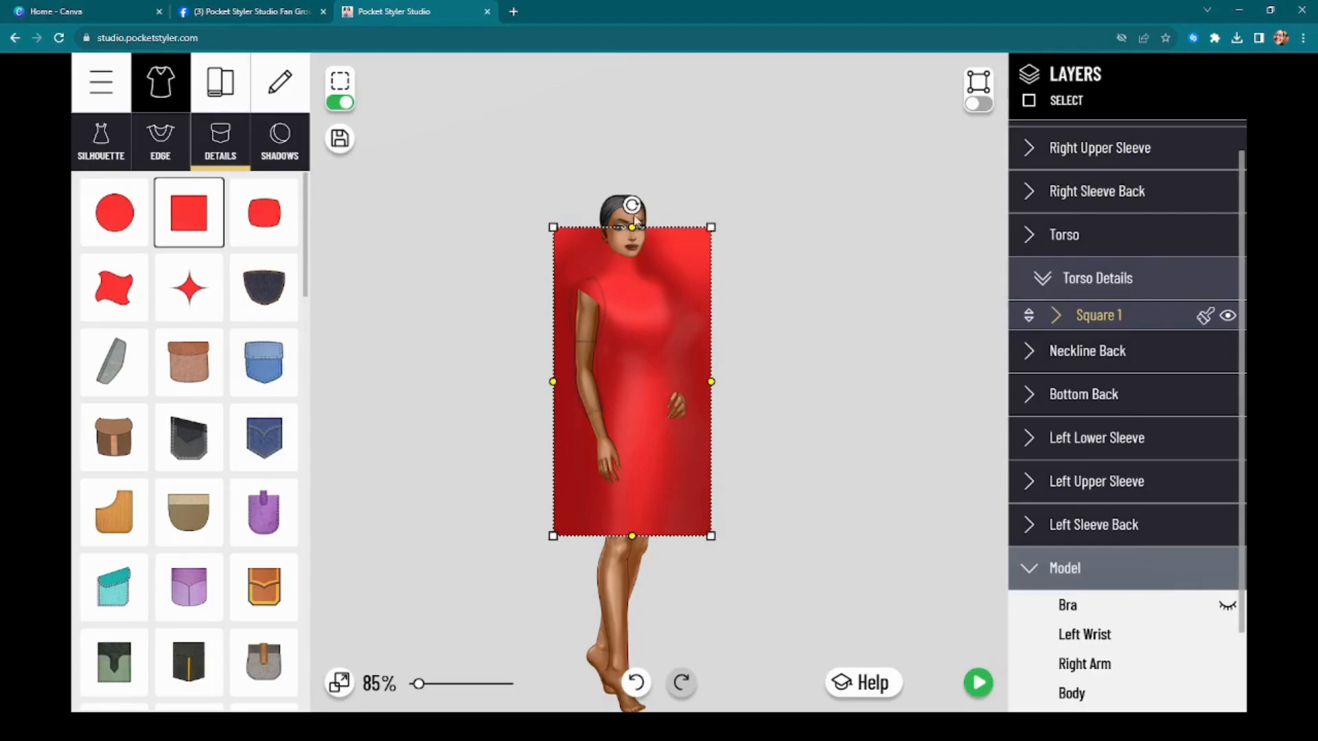
# Set the outline, glare and shadow opacity of the Square 1 torso detail to 0
pyautogui.click(1106, 315)
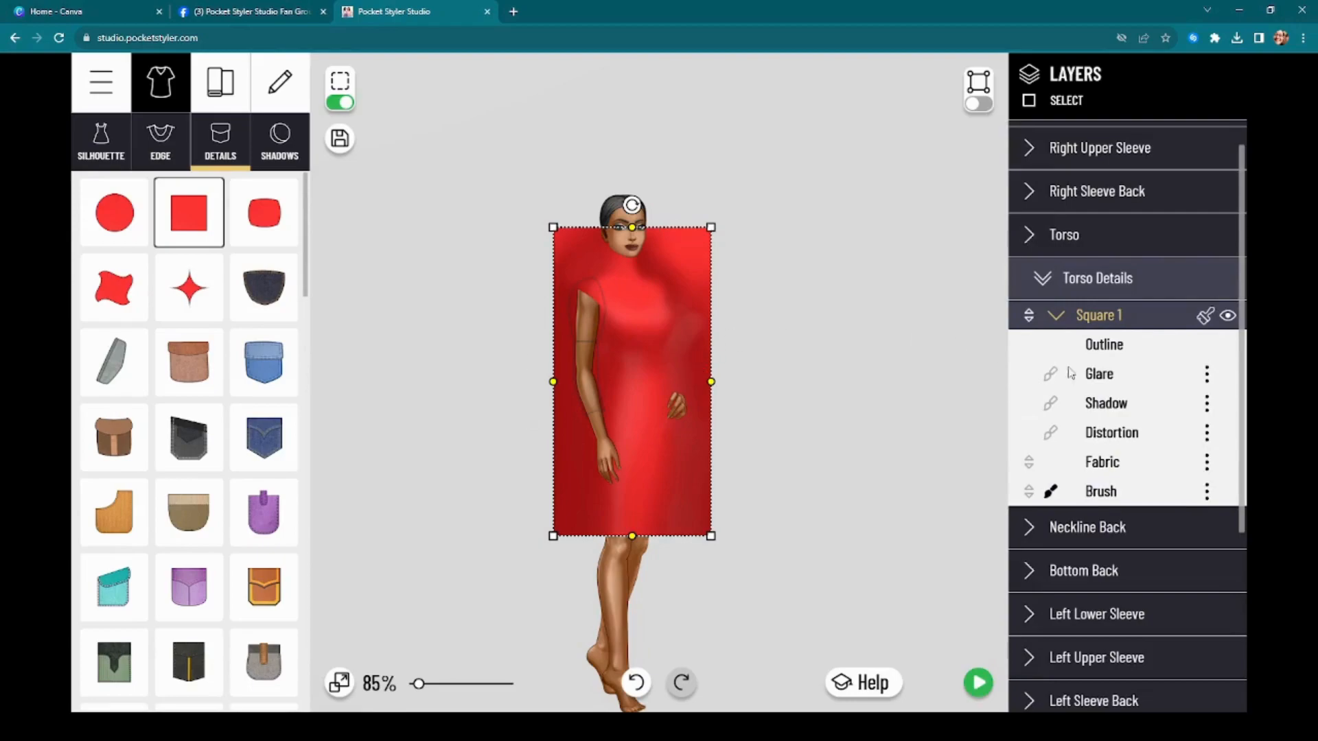
pyautogui.click(1135, 349)
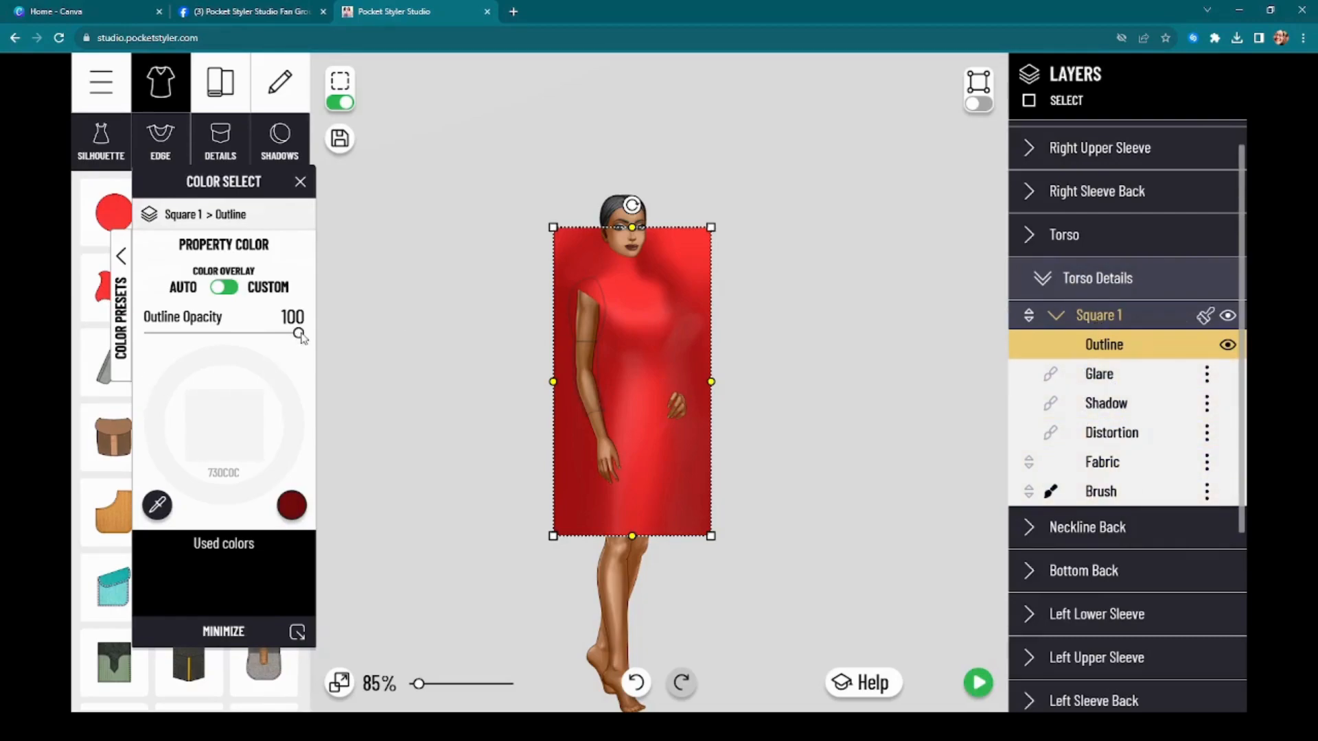
pyautogui.click(1112, 374)
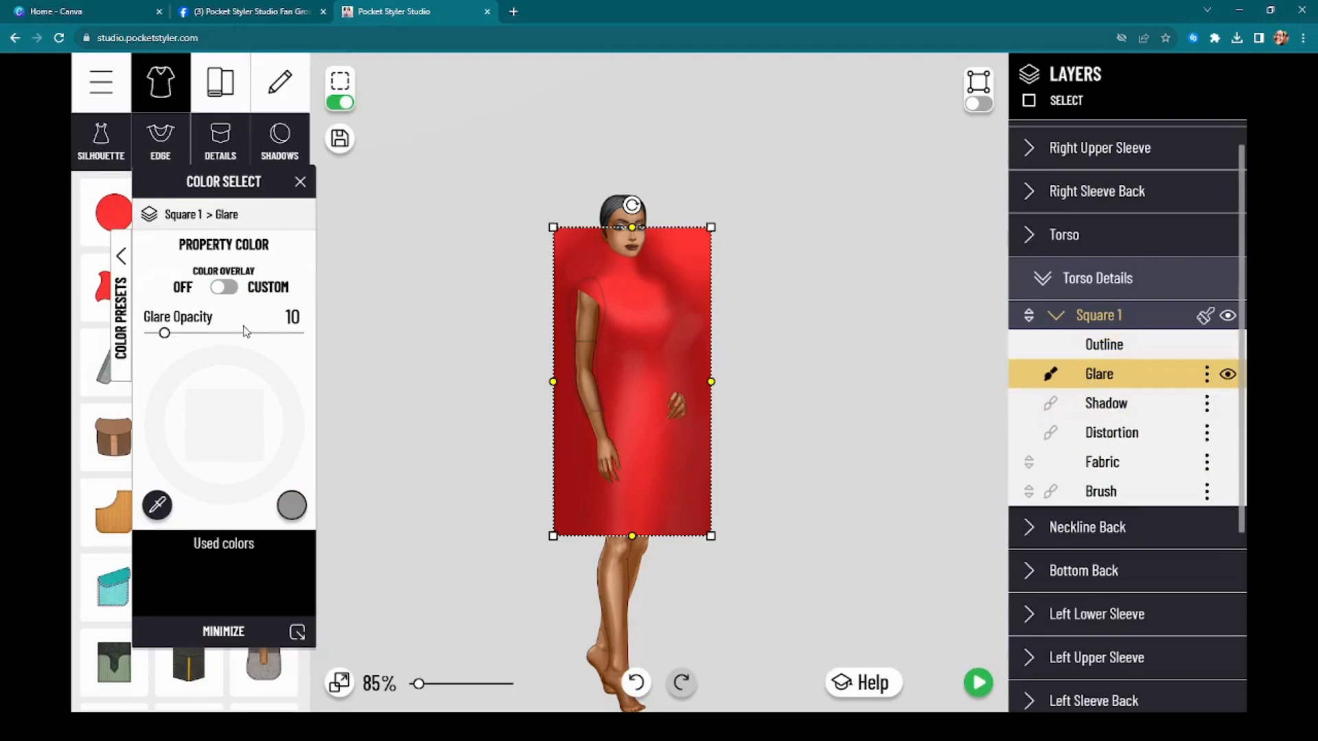
pyautogui.moveTo(175, 337); pyautogui.dragTo(88, 339)
pyautogui.click(1123, 403)
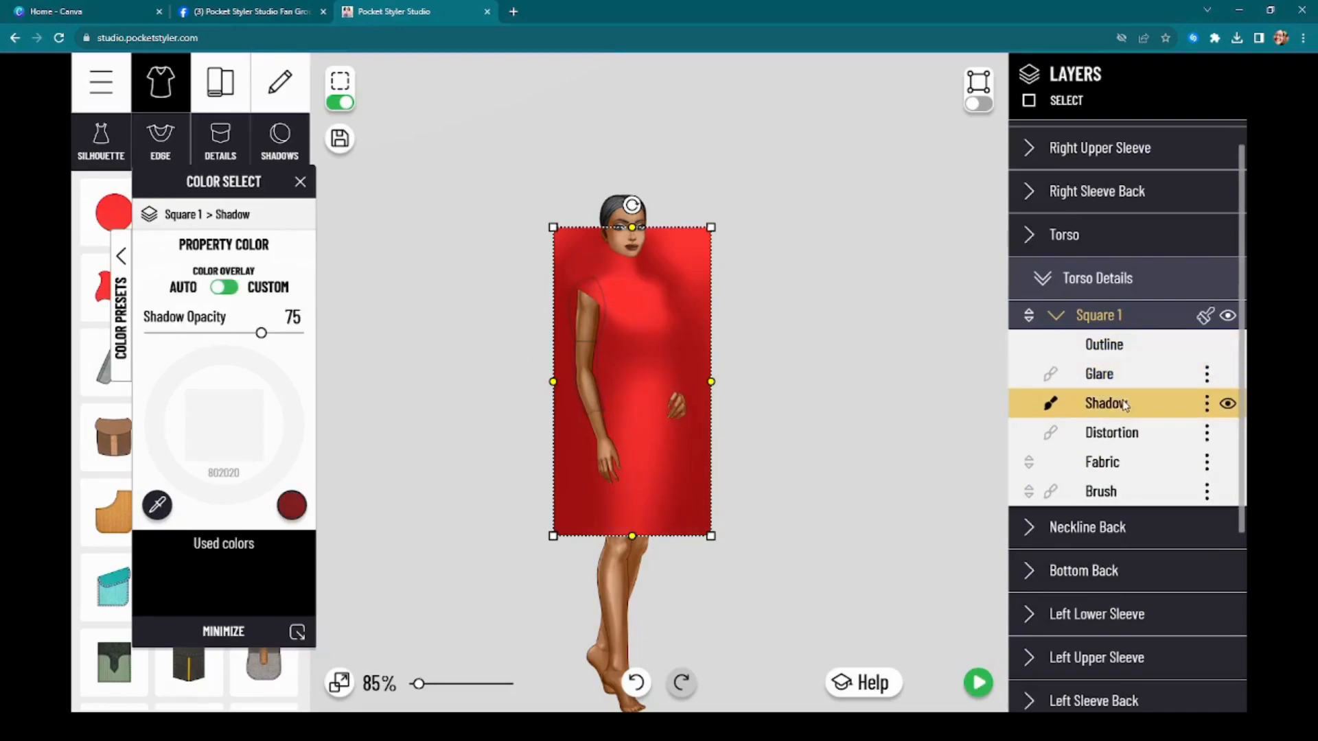
pyautogui.moveTo(263, 336); pyautogui.dragTo(146, 334)
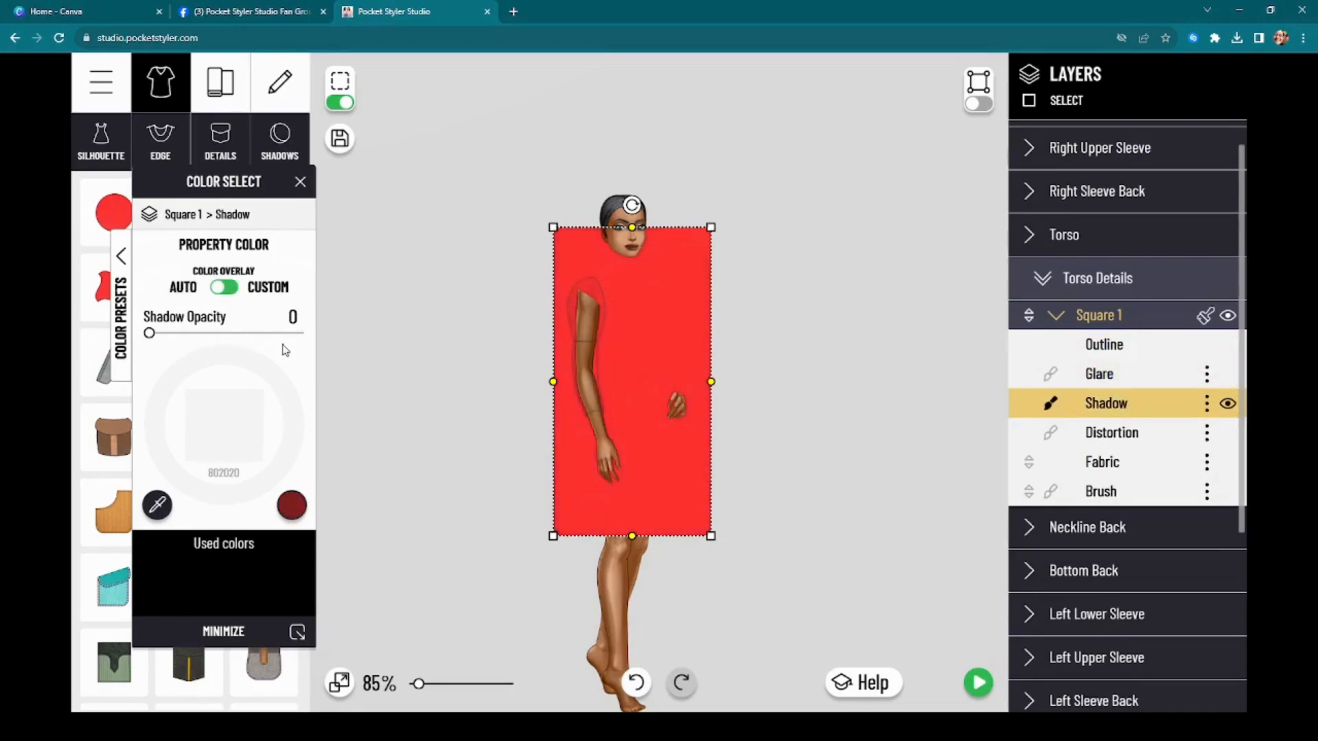
# Set the texture and color opacity of Square 1's fabric to 0
pyautogui.click(1112, 432)
pyautogui.click(1103, 462)
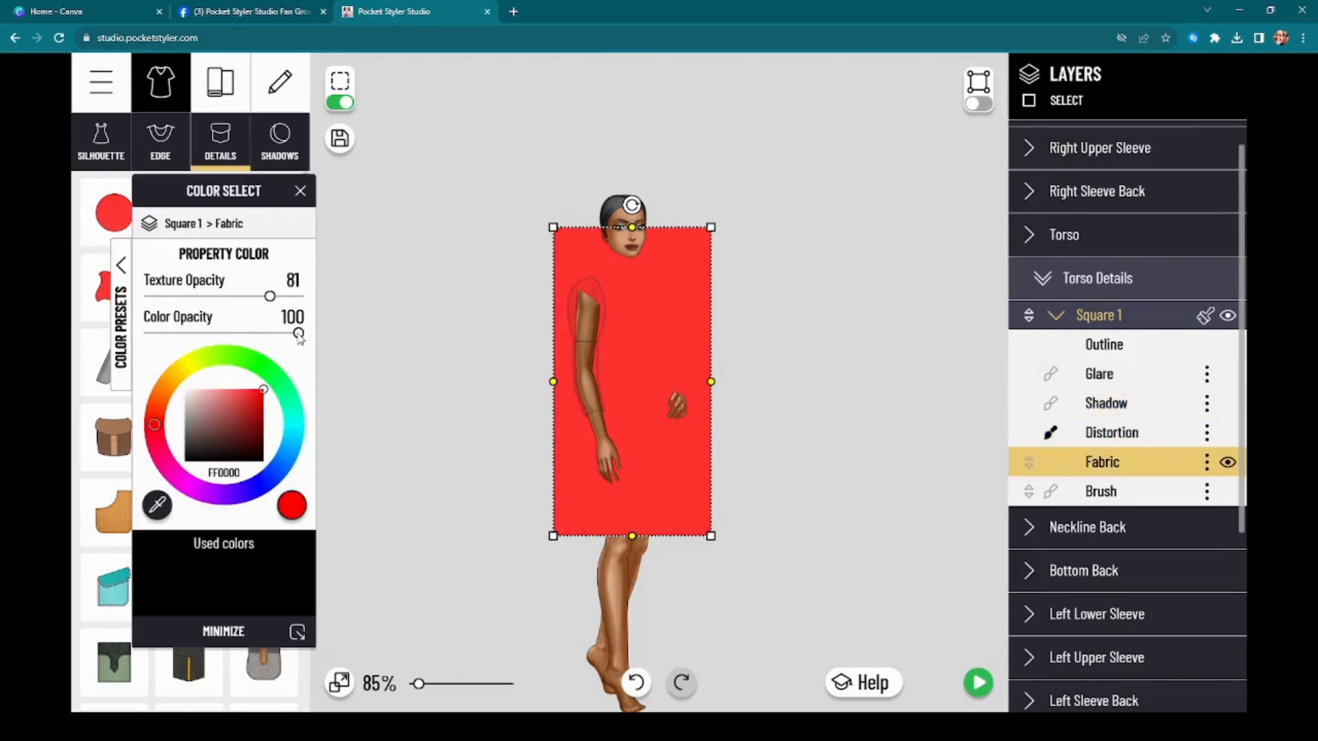
pyautogui.moveTo(298, 335); pyautogui.dragTo(88, 327)
pyautogui.moveTo(270, 296); pyautogui.dragTo(102, 303)
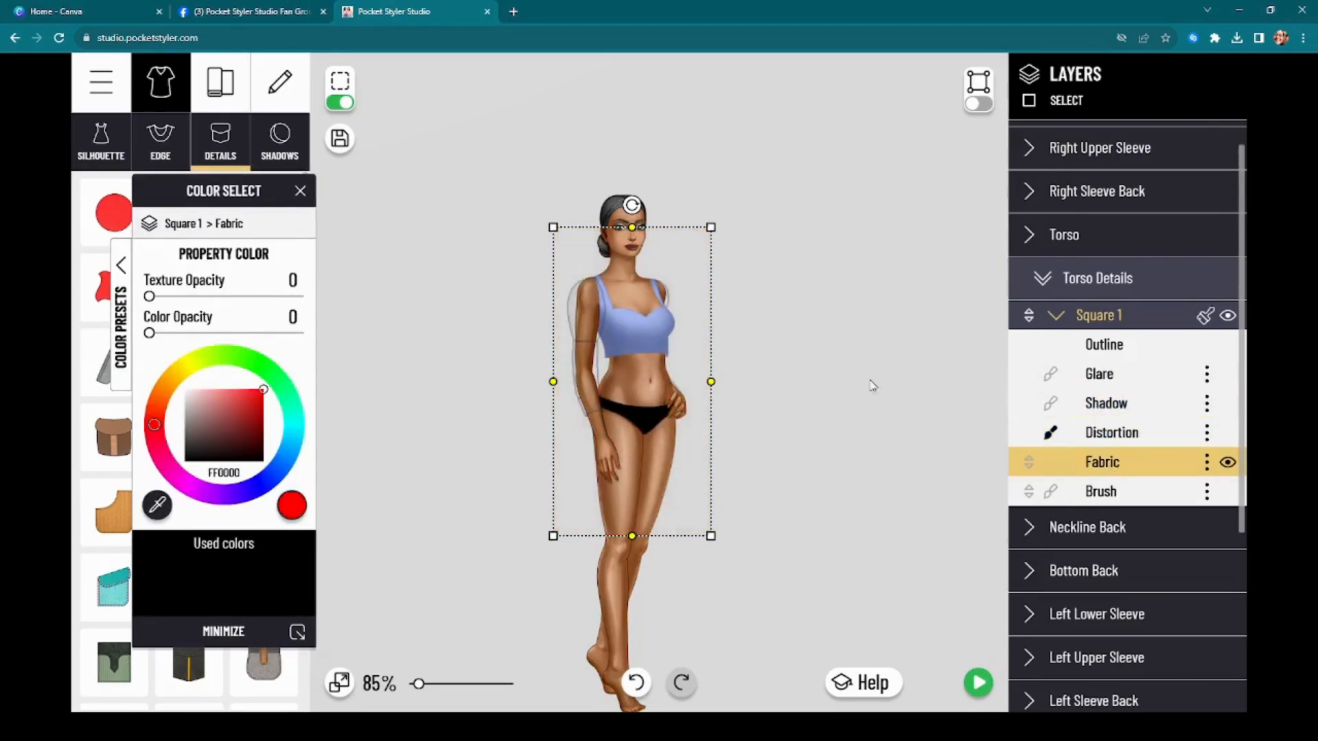
pyautogui.scroll(3, 850, 378)
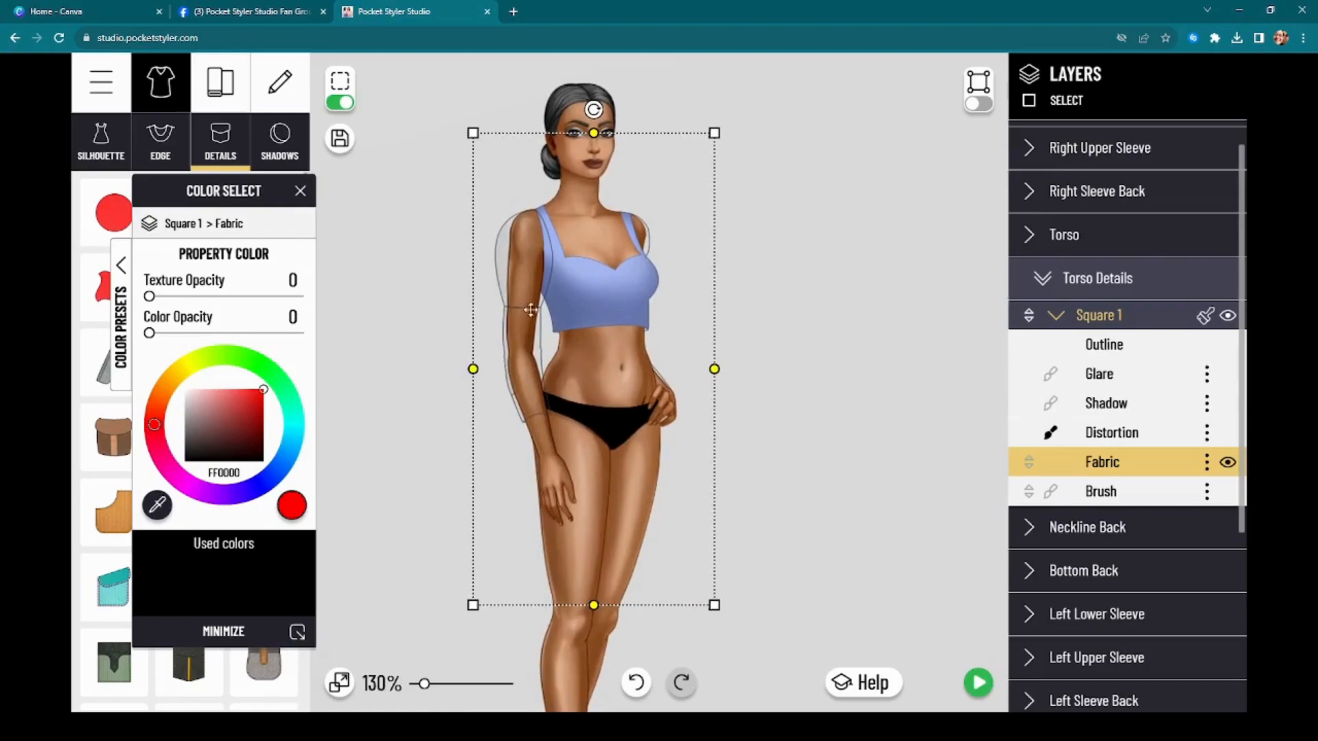
# Reorder Square 1's sublayers so Brush sits directly below Outline, and select the Brush layer
pyautogui.moveTo(218, 179)
pyautogui.mouseDown()
pyautogui.moveTo(985, 196)
pyautogui.moveTo(906, 112)
pyautogui.mouseUp()
pyautogui.click(1126, 501)
pyautogui.moveTo(1127, 501); pyautogui.dragTo(1146, 361)
pyautogui.click(1148, 385)
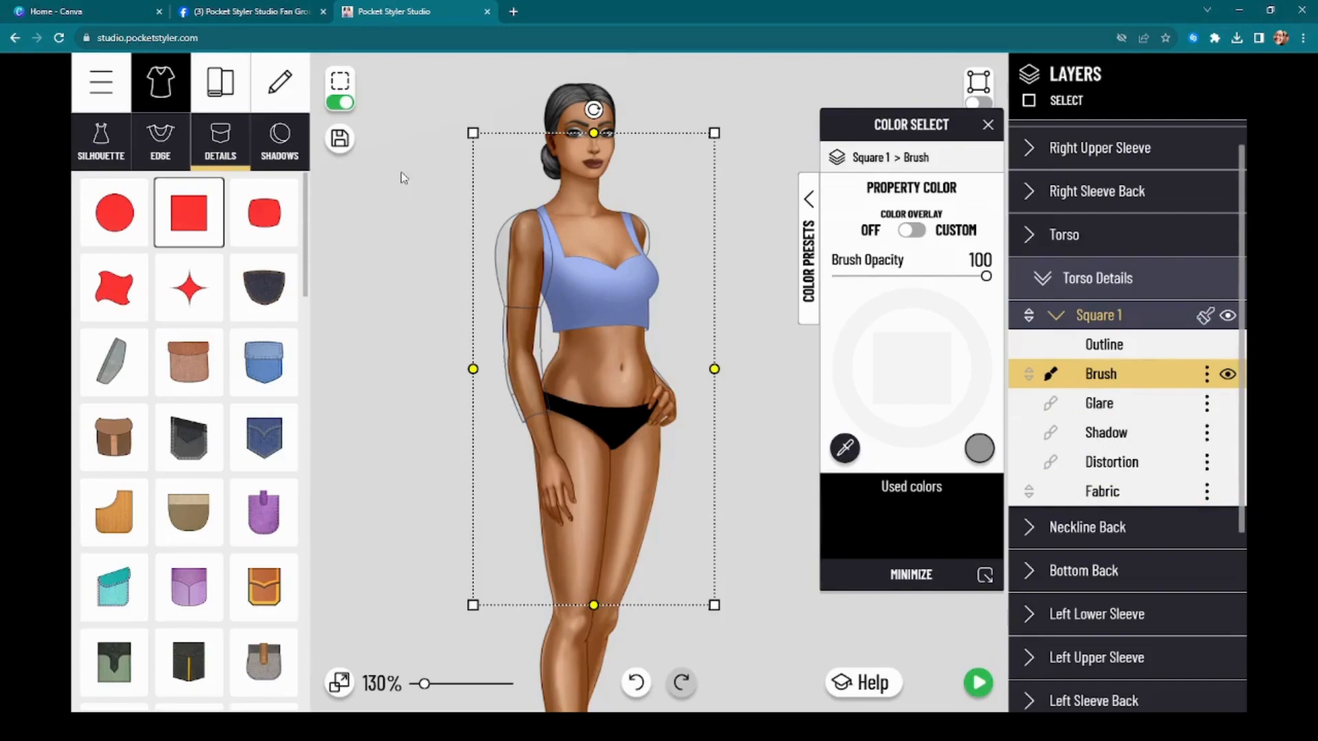
# Activate the Brush tool, hide the selection outline, and set the brush size to 8 and spacing to 5
pyautogui.click(277, 103)
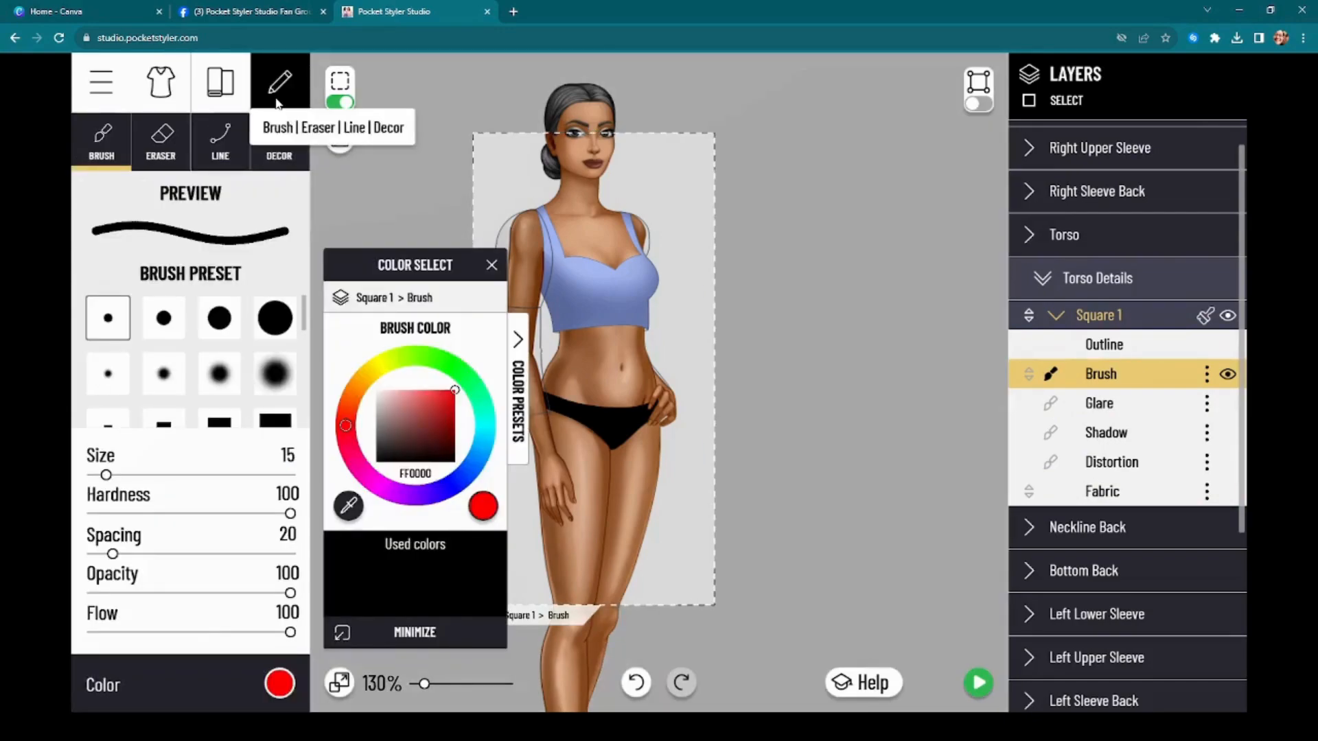
pyautogui.click(342, 103)
pyautogui.moveTo(454, 269); pyautogui.dragTo(924, 166)
pyautogui.moveTo(302, 454); pyautogui.dragTo(246, 452)
pyautogui.write('8')
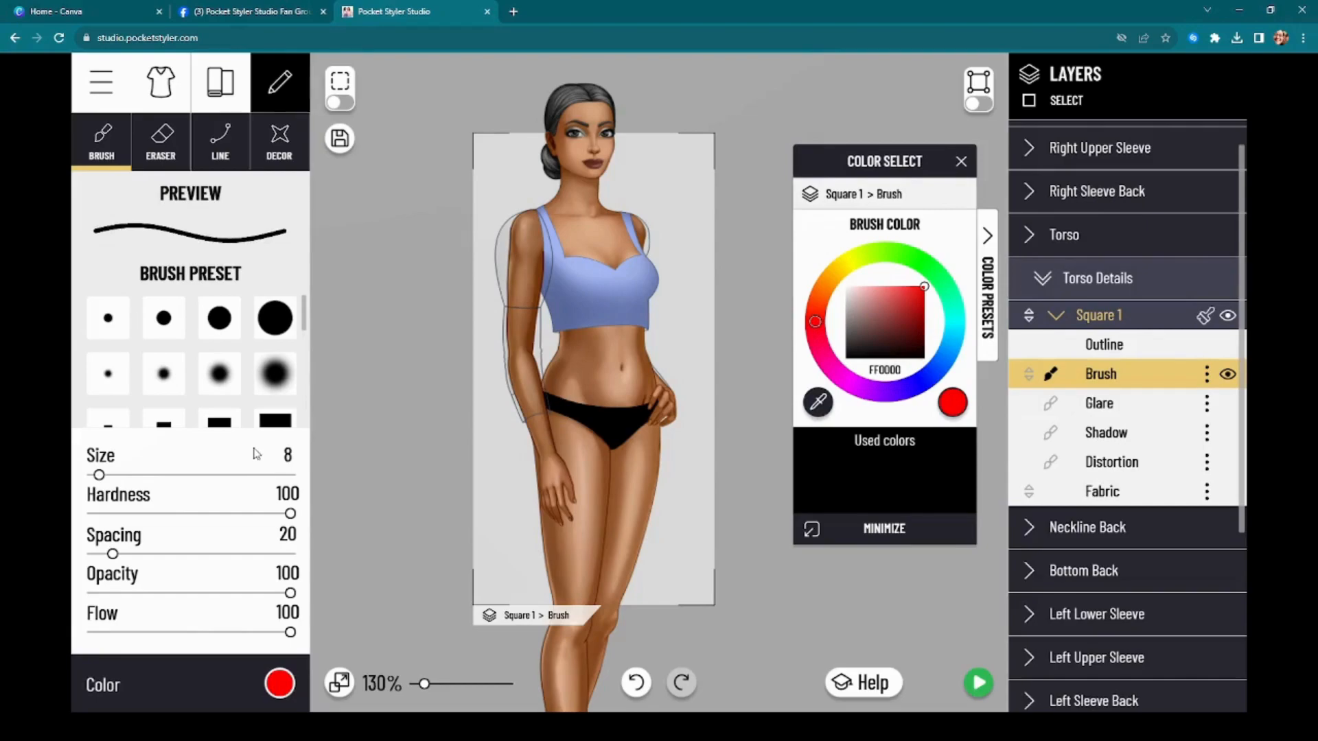
pyautogui.moveTo(113, 554); pyautogui.dragTo(90, 555)
# Paint a straight red line from the model's navel up to the square's upper edge
pyautogui.scroll(2, 589, 396)
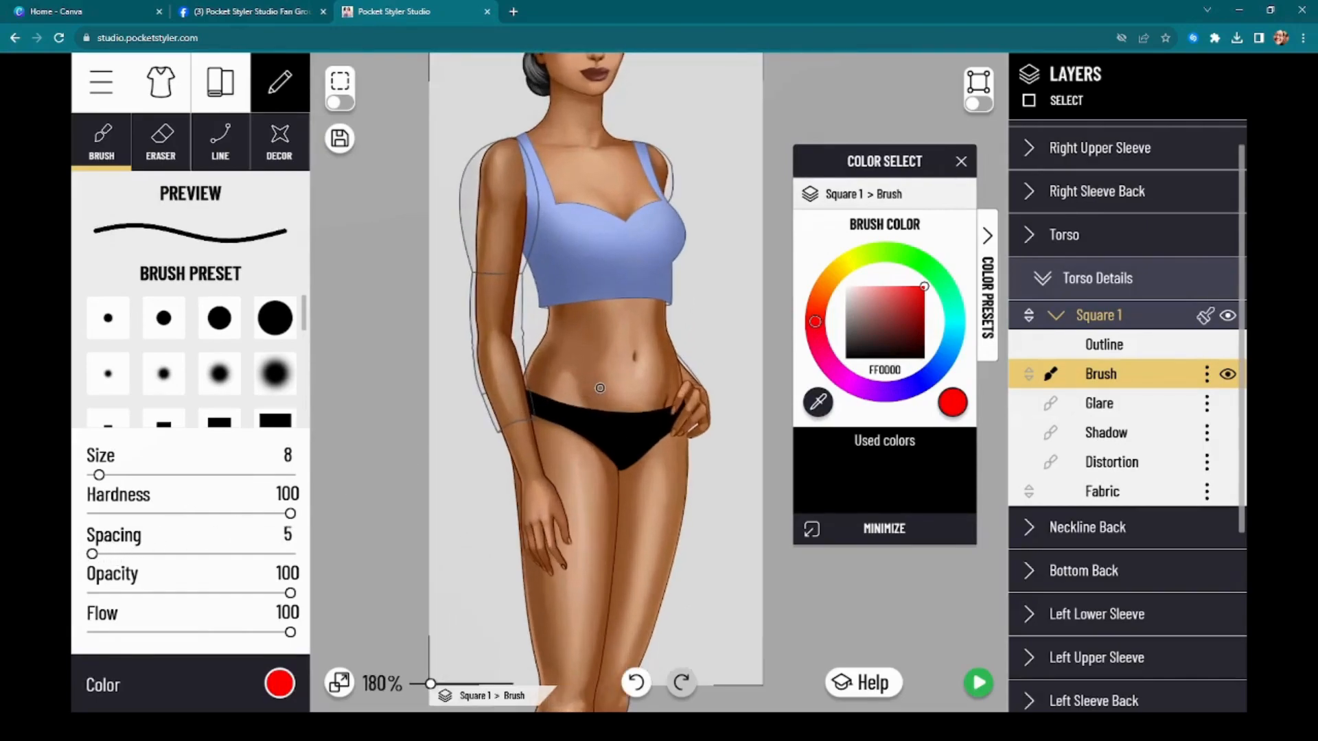
pyautogui.scroll(-2, 601, 385)
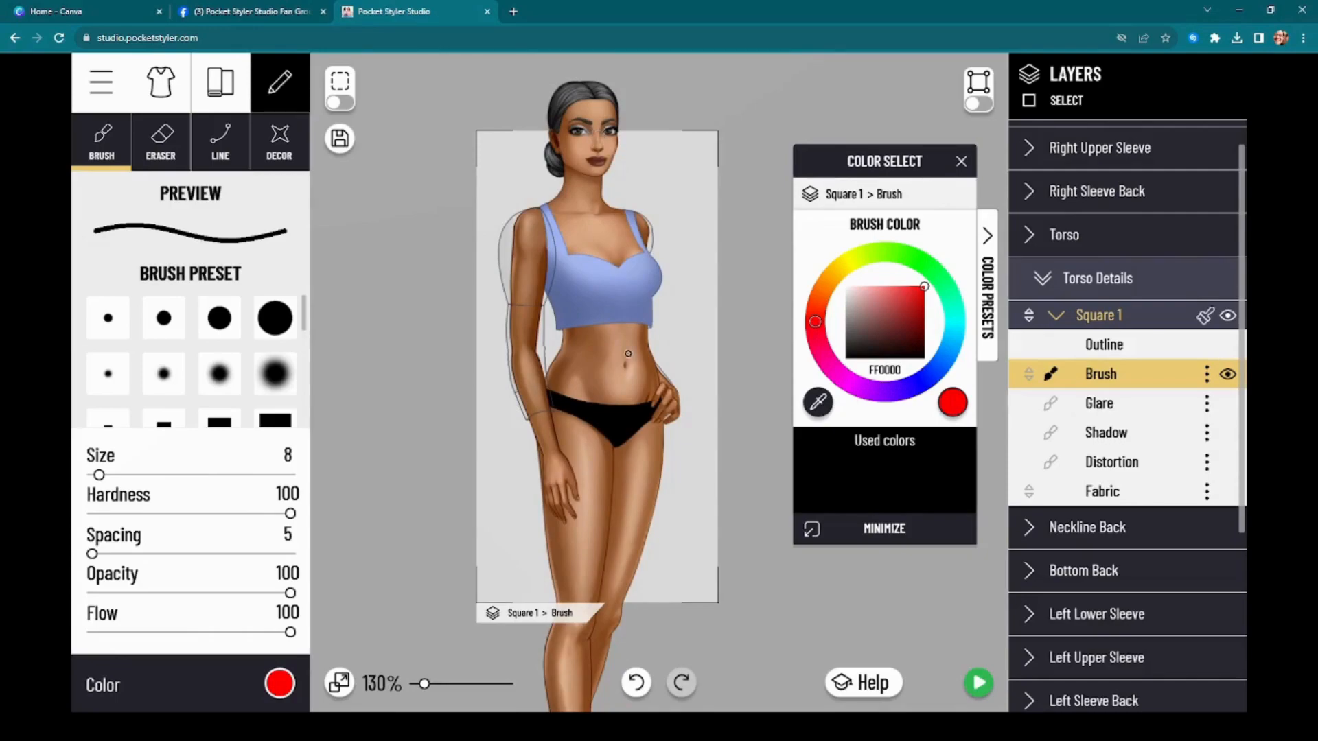
pyautogui.click(626, 366)
pyautogui.keyDown('shift'); pyautogui.click(622, 134); pyautogui.keyUp('shift')
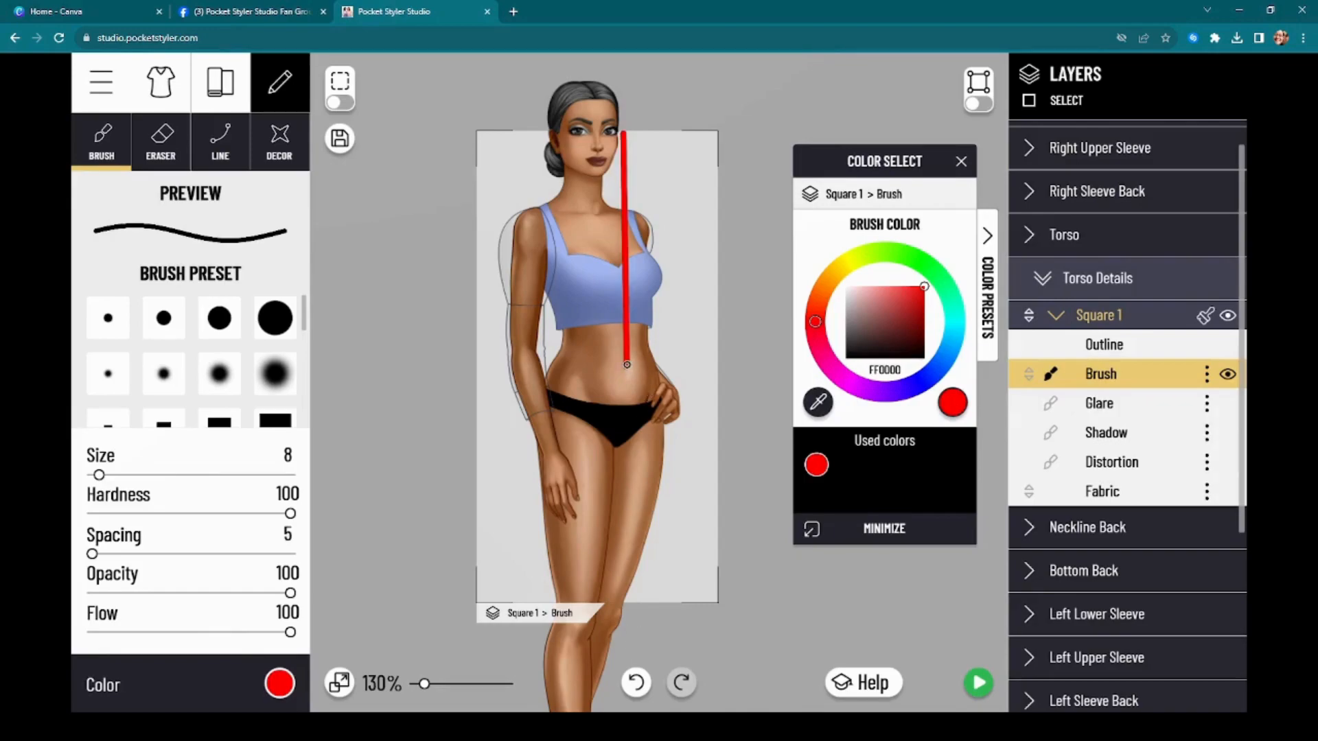
# Extend the red line from the navel to the square's lower edge, undoing the first stroke and repainting it closer to the inner leg
pyautogui.keyDown('shift'); pyautogui.click(629, 600); pyautogui.keyUp('shift')
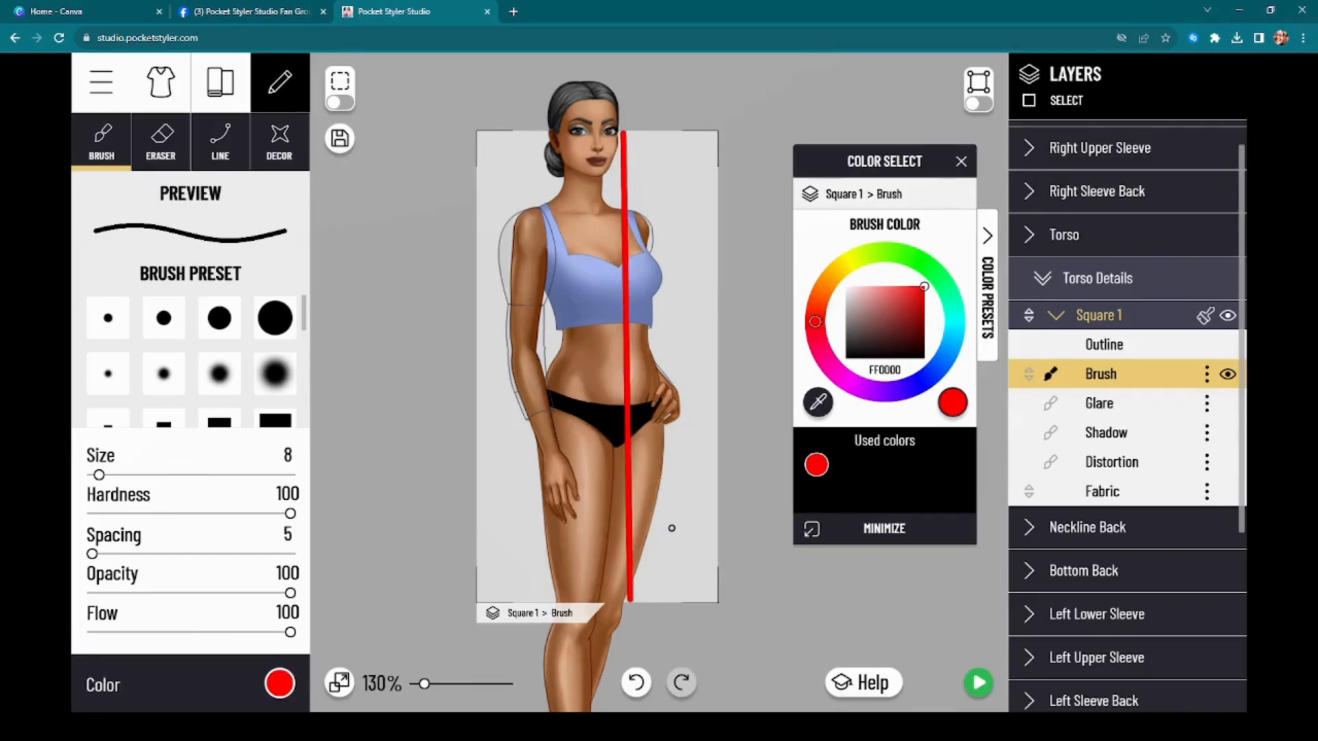
pyautogui.scroll(5, 672, 527)
pyautogui.click(636, 683)
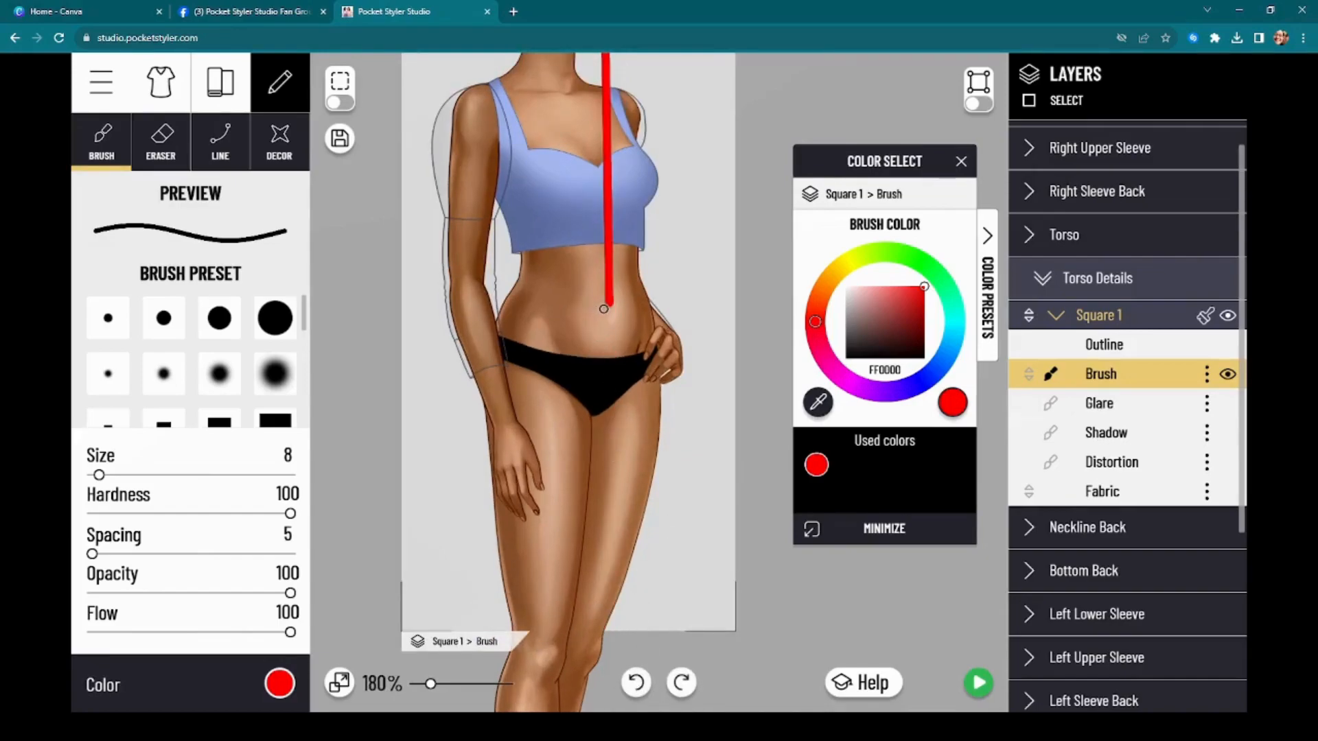
pyautogui.keyDown('shift'); pyautogui.click(600, 631); pyautogui.keyUp('shift')
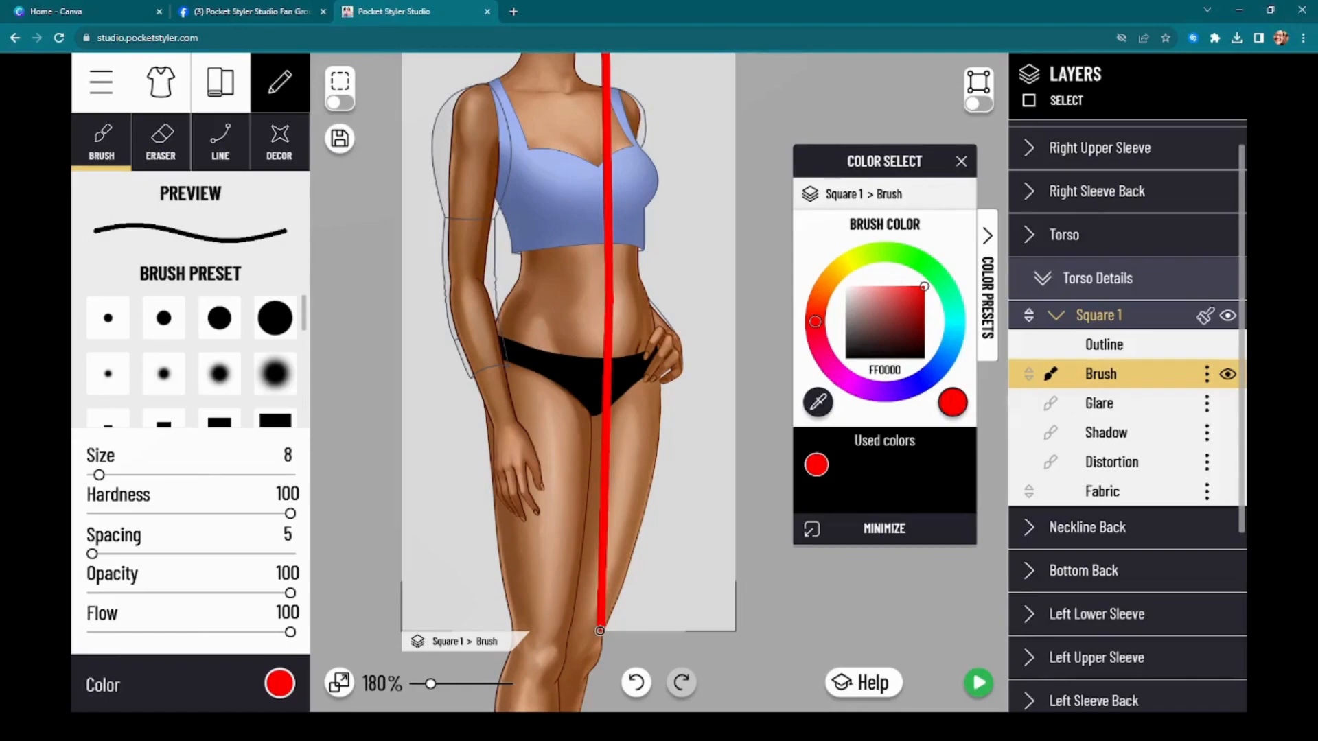
pyautogui.scroll(-5, 600, 630)
pyautogui.scroll(4, 556, 394)
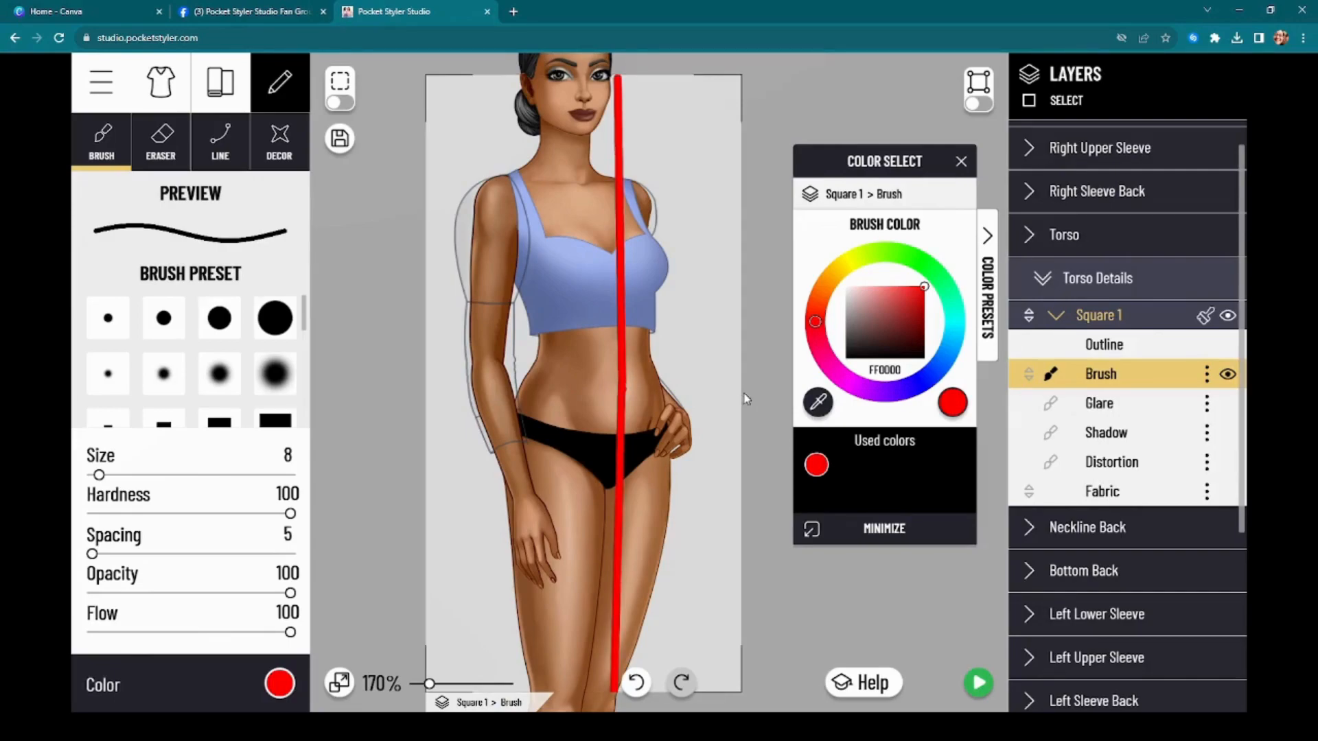
pyautogui.moveTo(739, 392); pyautogui.dragTo(624, 391)
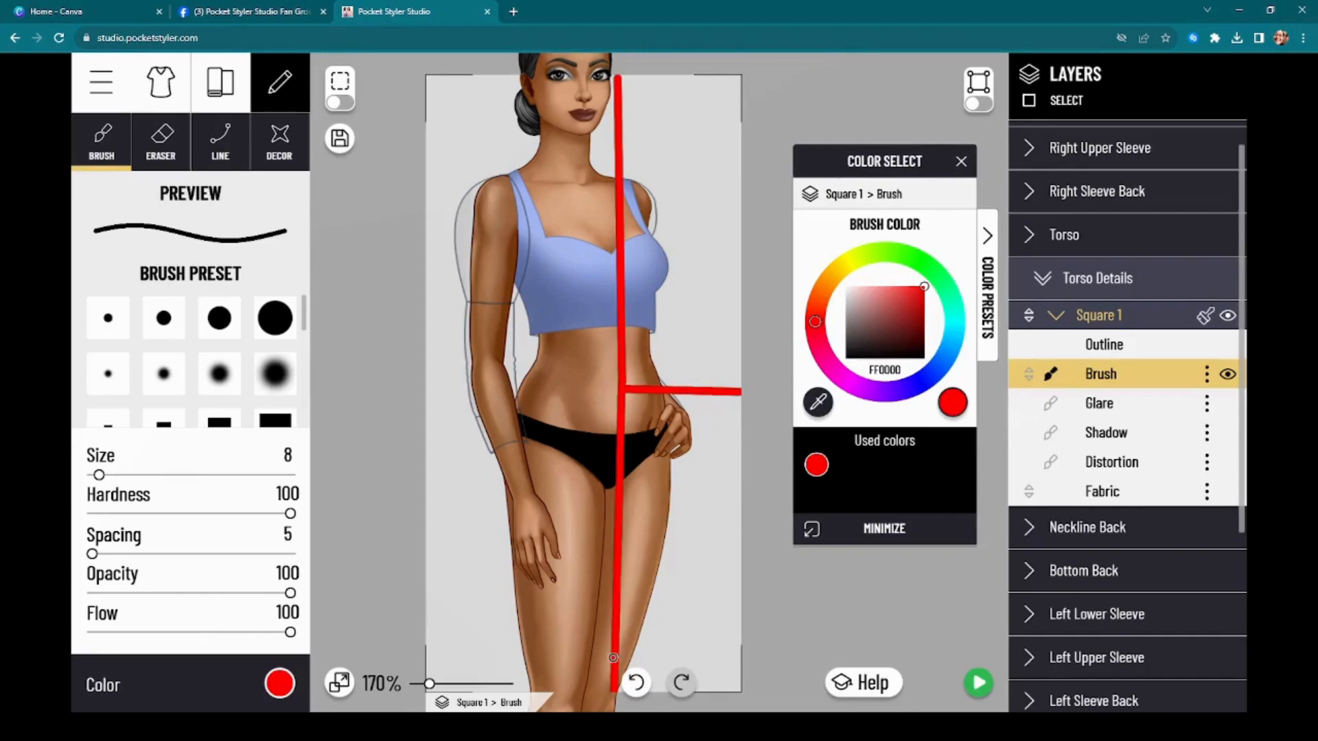
pyautogui.click(636, 682)
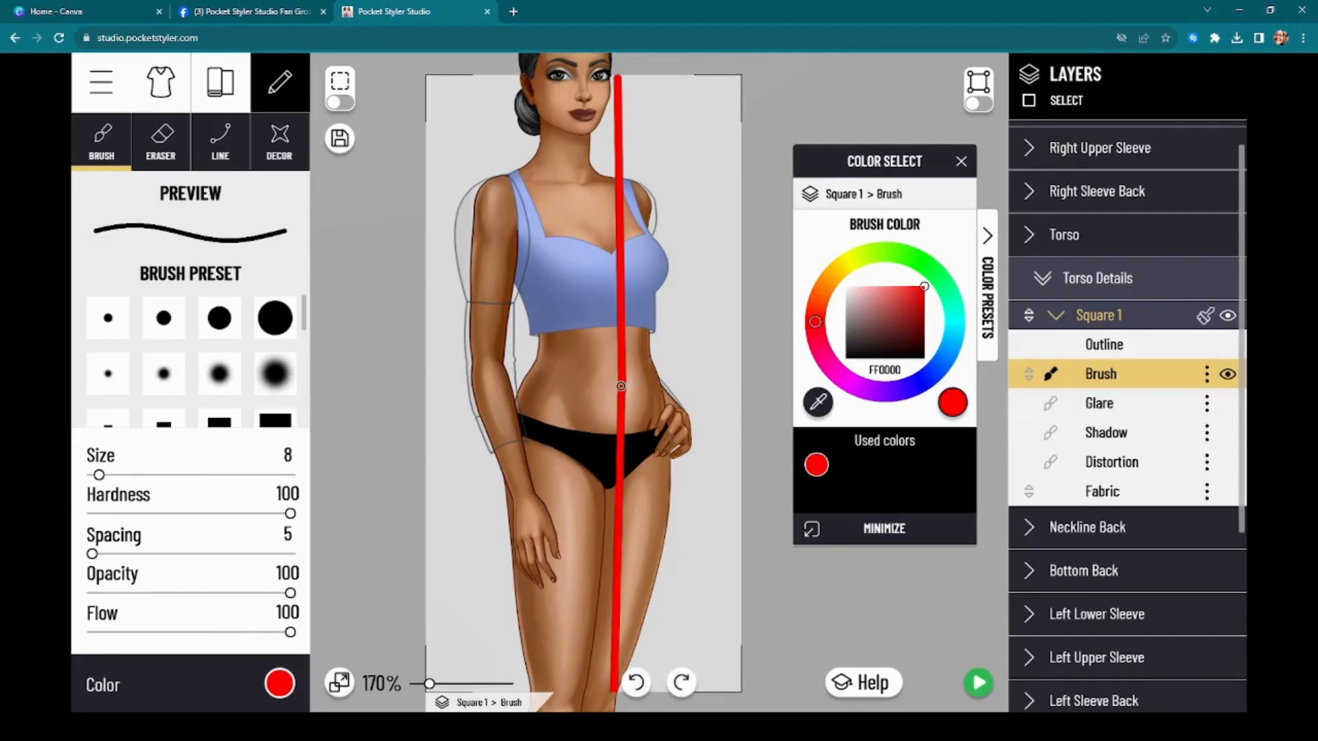
pyautogui.keyDown('shift'); pyautogui.click(738, 389); pyautogui.keyUp('shift')
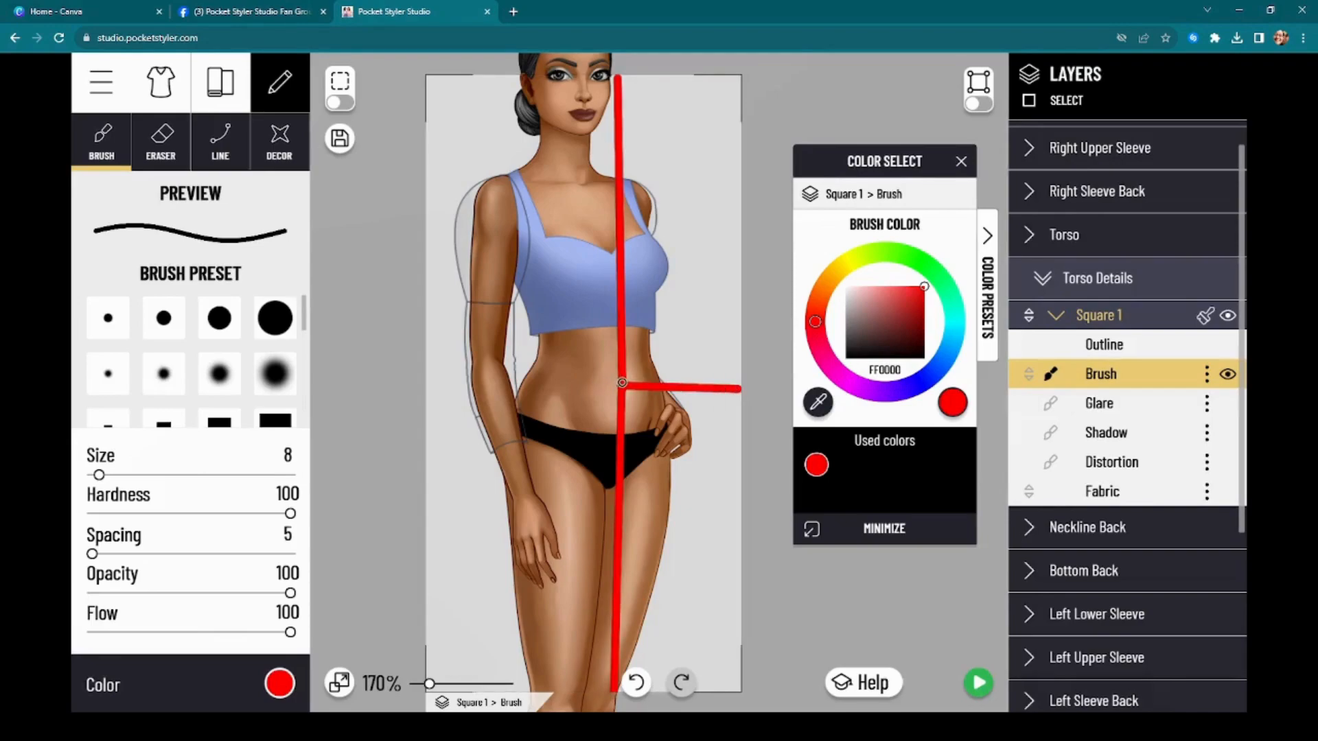
pyautogui.keyDown('shift'); pyautogui.click(427, 390); pyautogui.keyUp('shift')
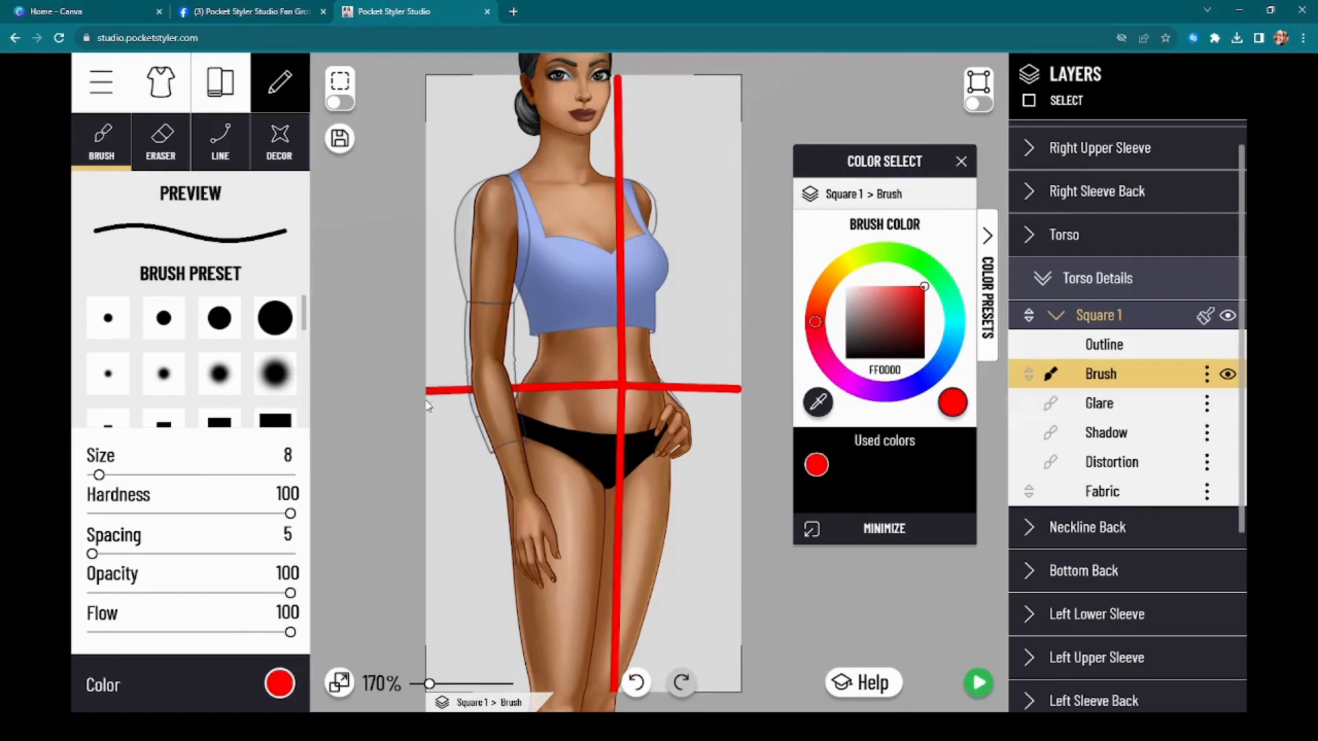
pyautogui.click(637, 682)
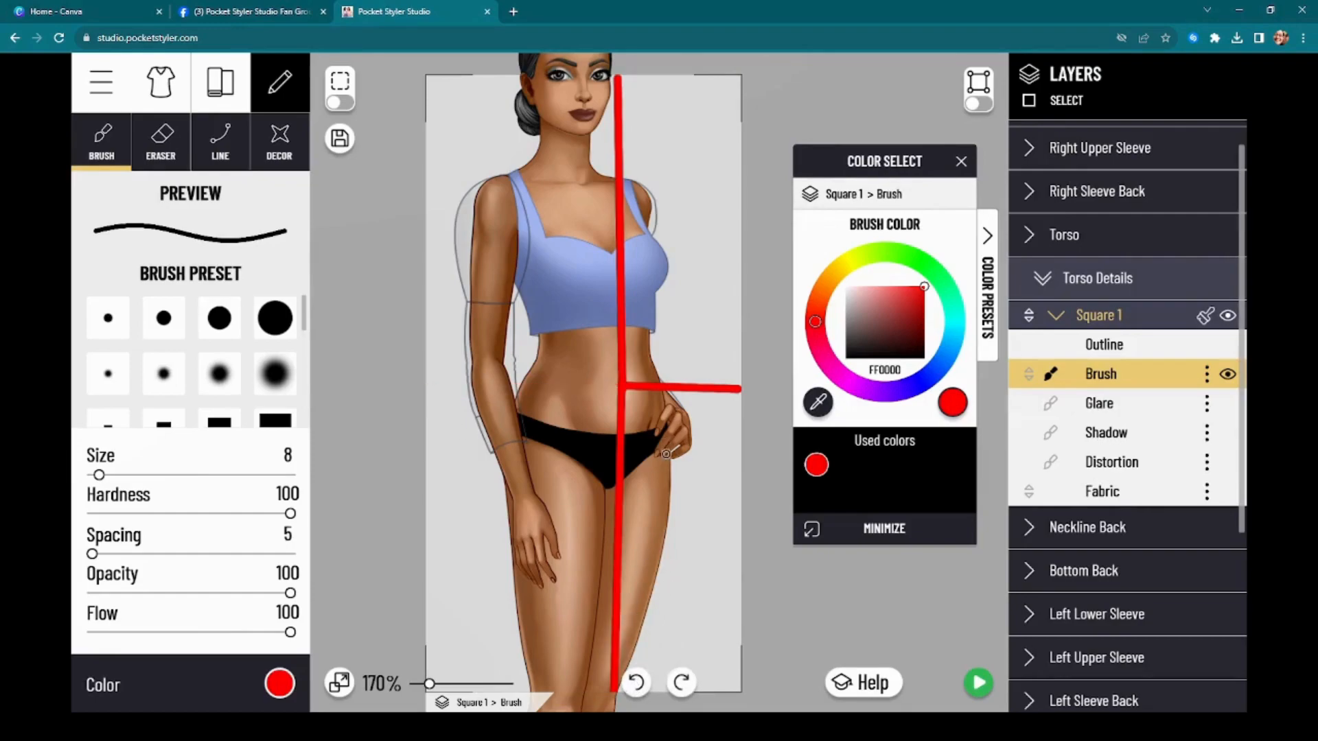
pyautogui.click(644, 683)
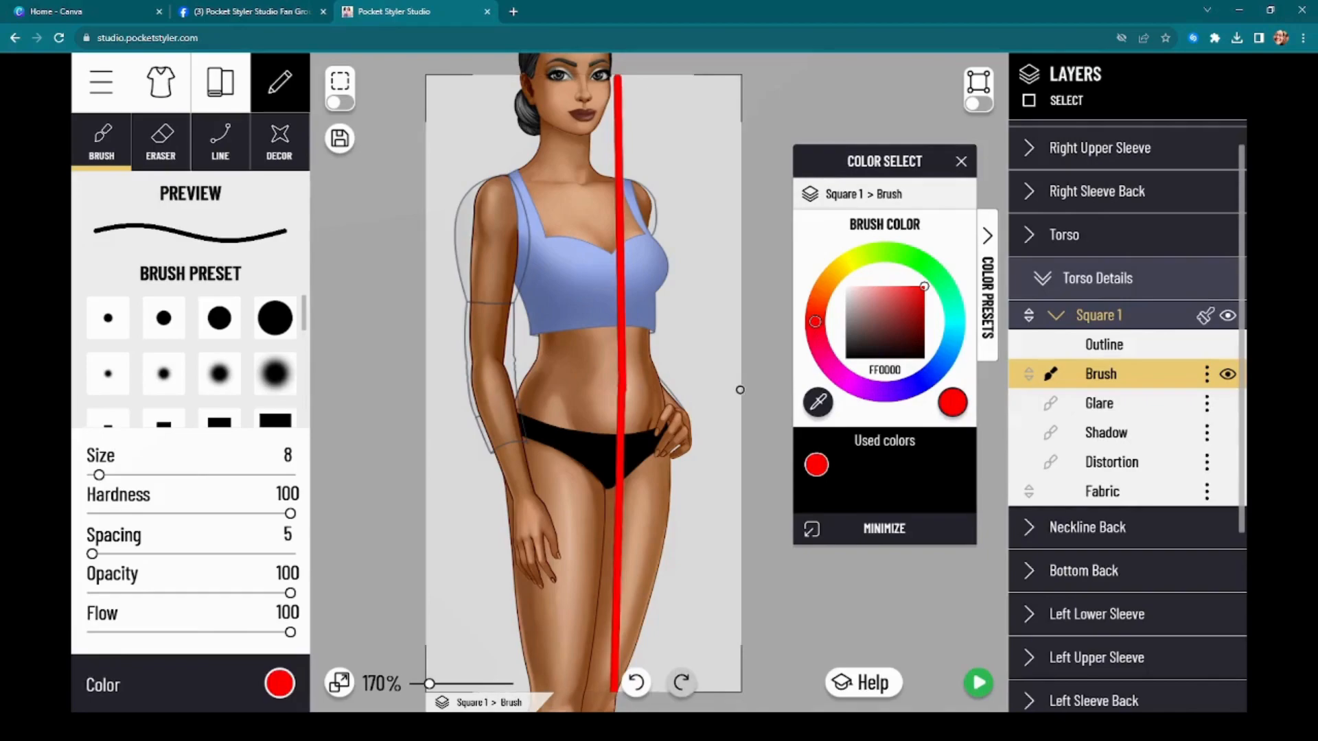
# Paint a level red horizontal line through the navel with two strokes, each running from one side edge of the square to the vertical line
pyautogui.moveTo(740, 385); pyautogui.dragTo(626, 386)
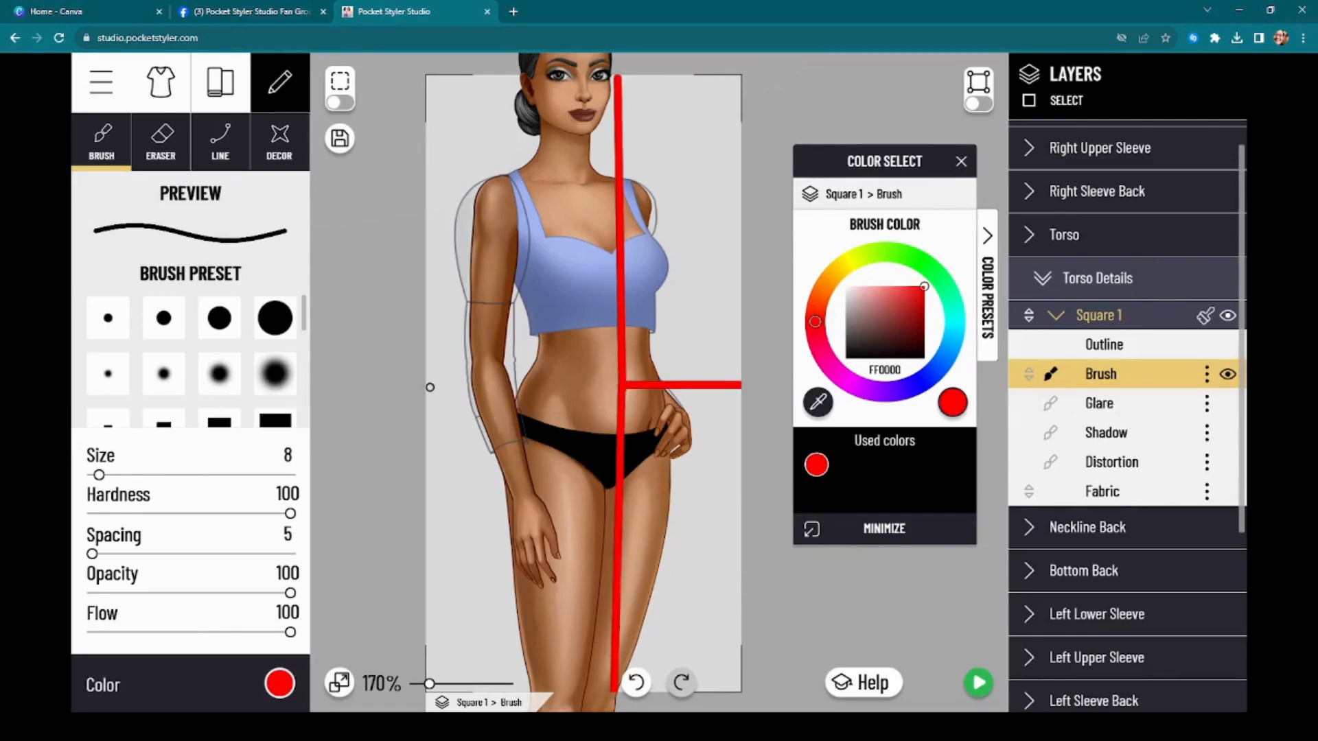
pyautogui.moveTo(430, 388); pyautogui.dragTo(626, 386)
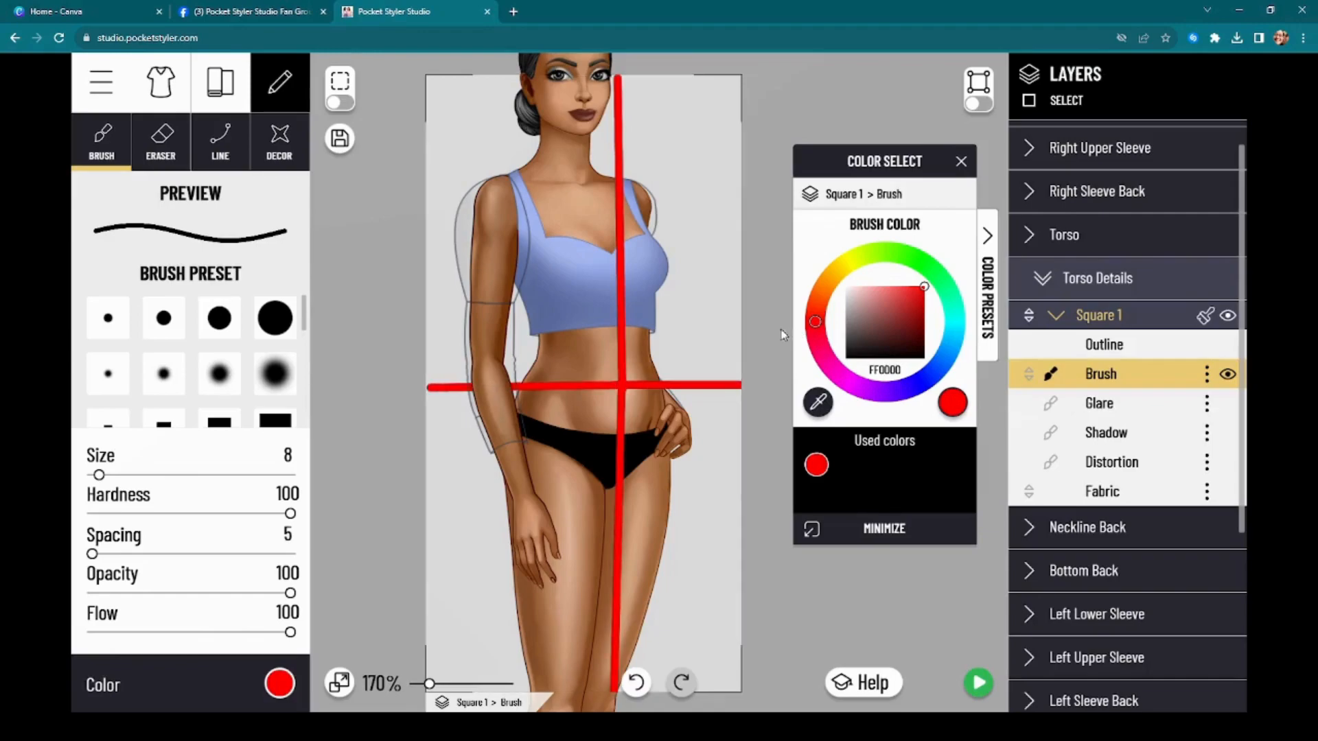
pyautogui.scroll(-3, 739, 329)
pyautogui.scroll(2, 739, 330)
pyautogui.scroll(-2, 739, 328)
pyautogui.scroll(3, 739, 327)
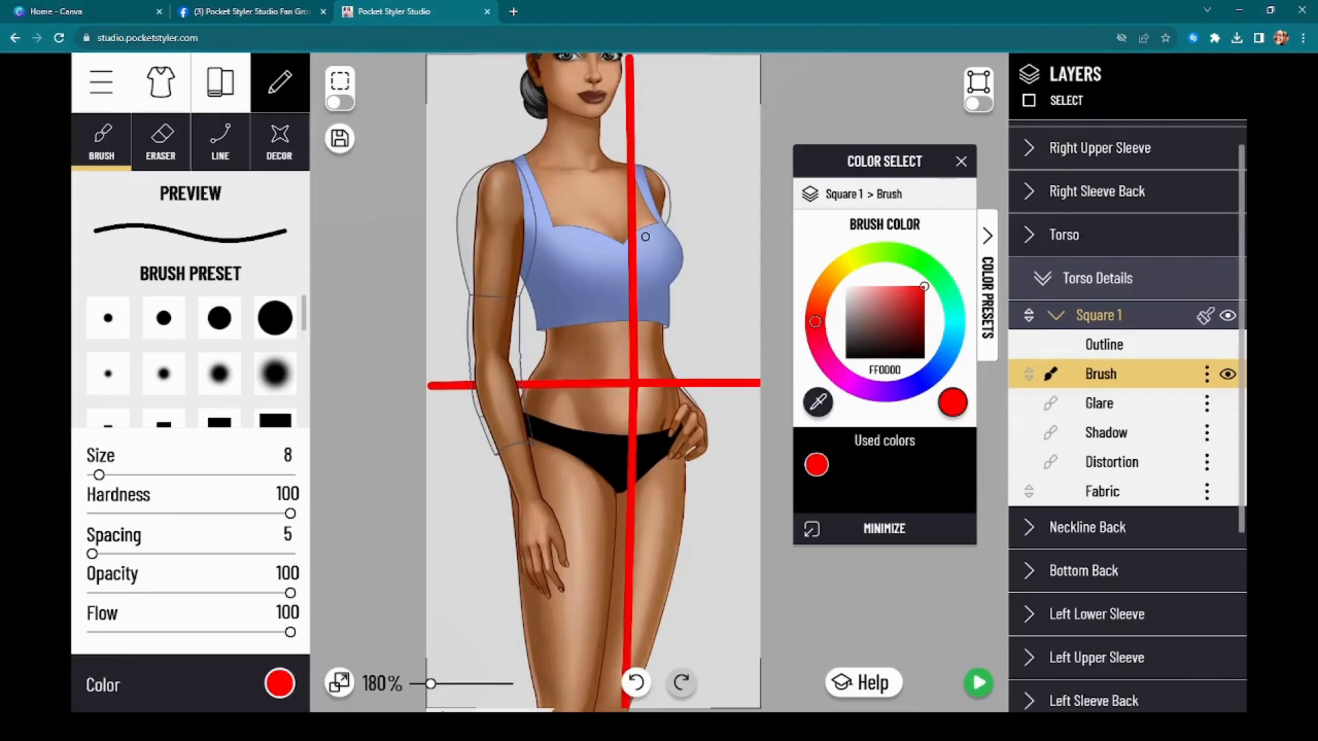
pyautogui.scroll(3, 629, 272)
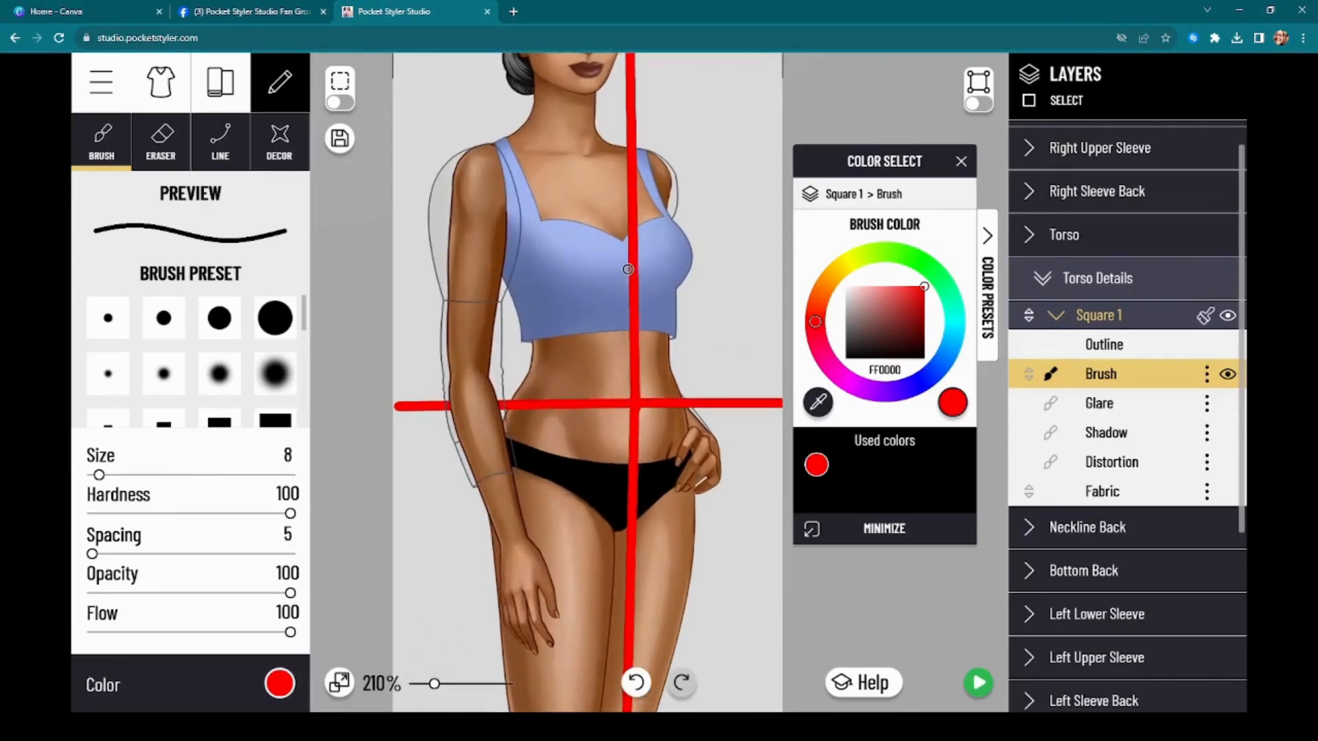
# Set the Torso fabric to color 4B71EA with texture opacity 60 and color opacity 77
pyautogui.click(1083, 237)
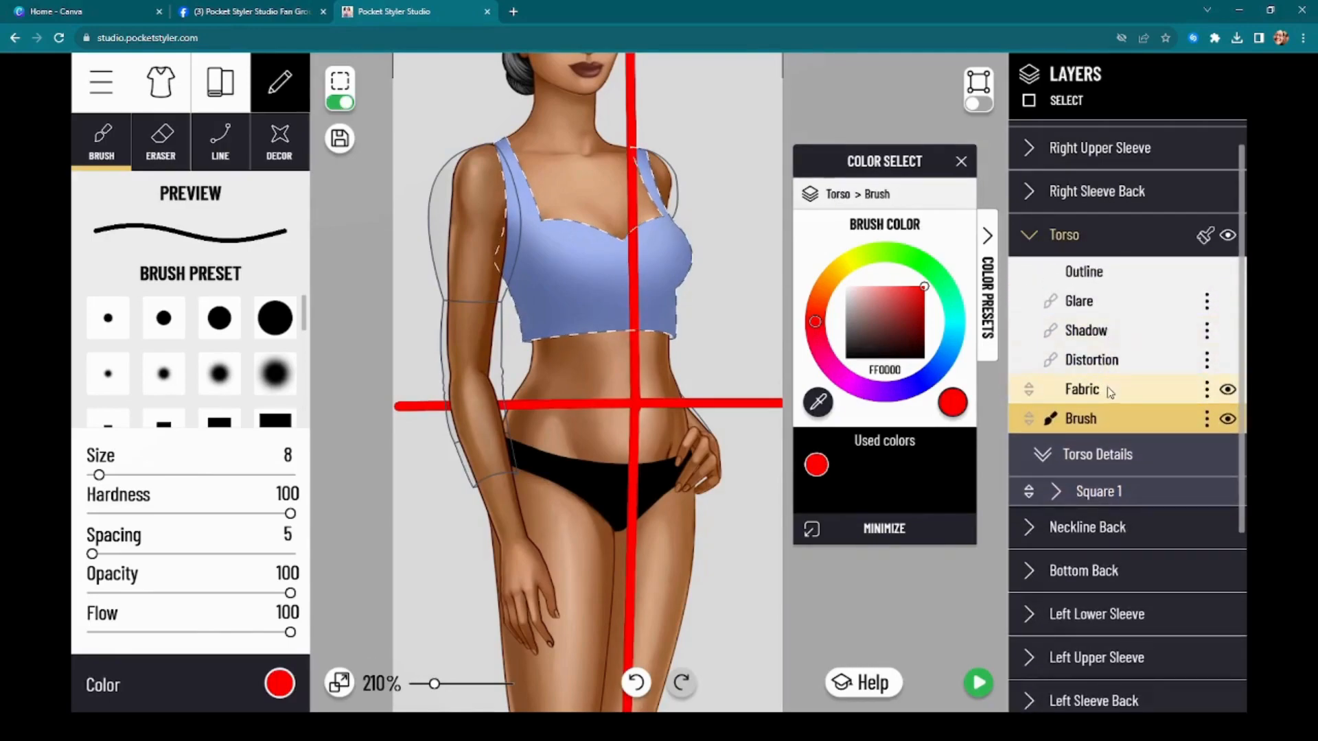
pyautogui.click(1082, 390)
pyautogui.moveTo(959, 278); pyautogui.dragTo(952, 278)
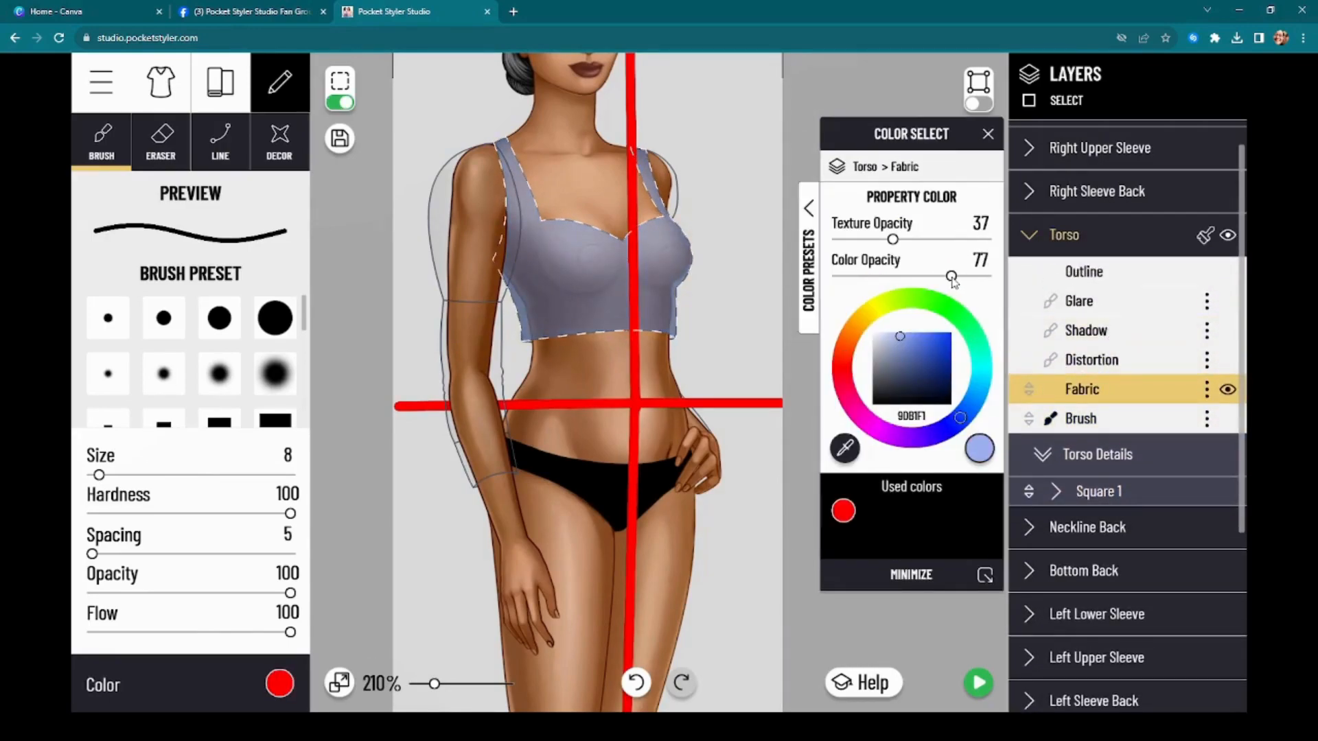
pyautogui.scroll(7, 703, 213)
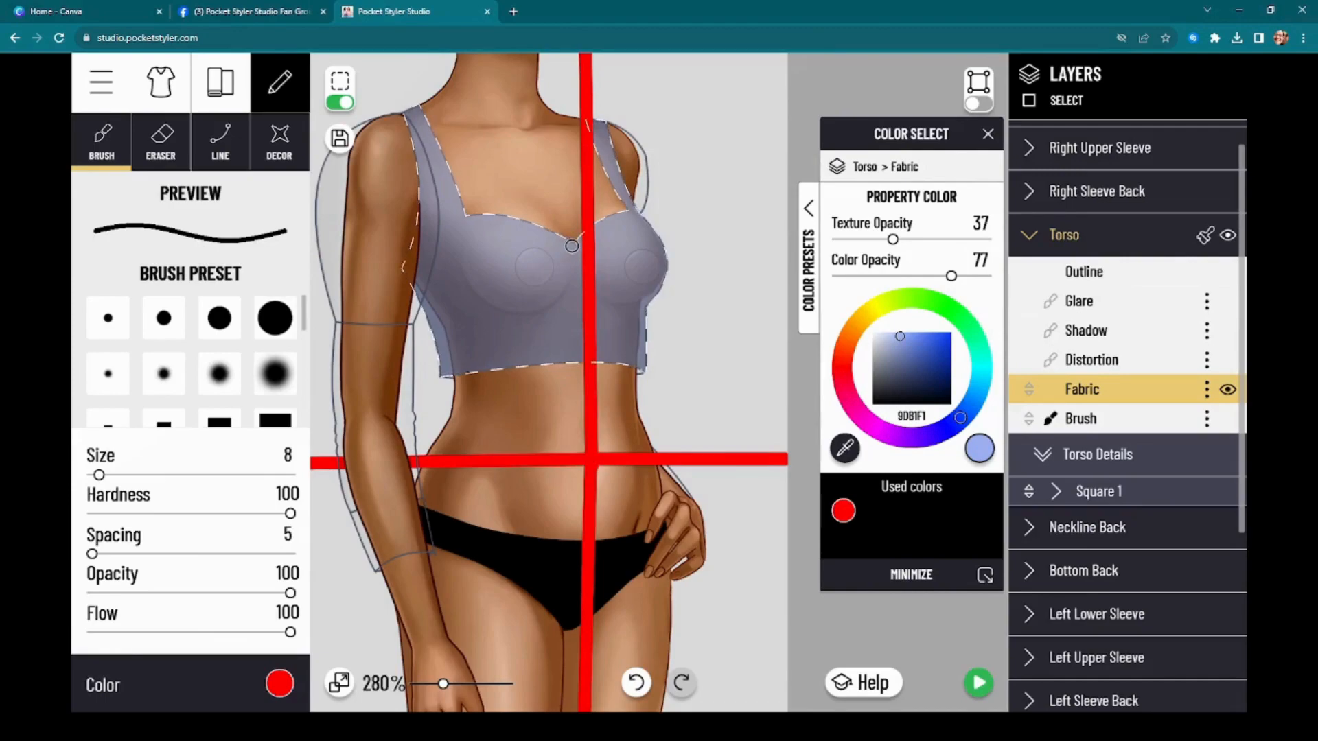
pyautogui.scroll(-2, 616, 423)
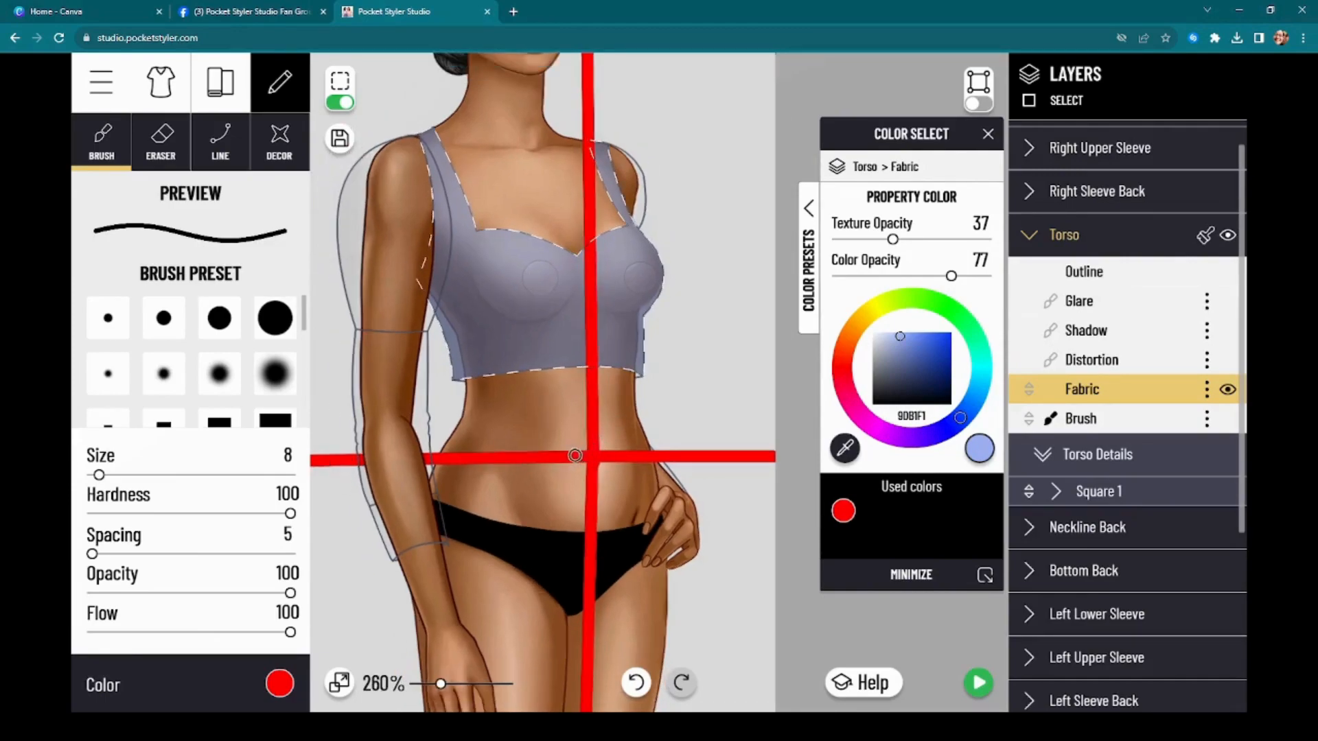
pyautogui.click(925, 338)
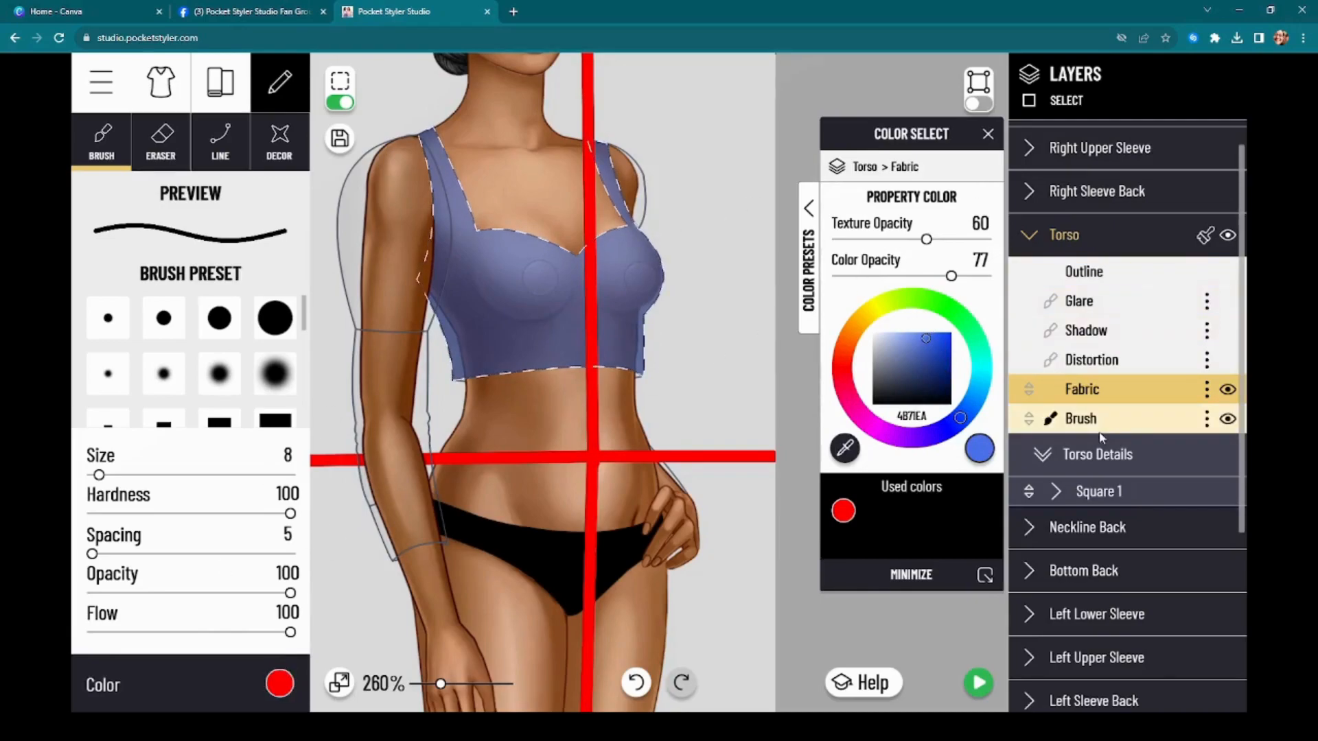
# Reselect the Brush layer of the Square 1 torso detail
pyautogui.click(1097, 493)
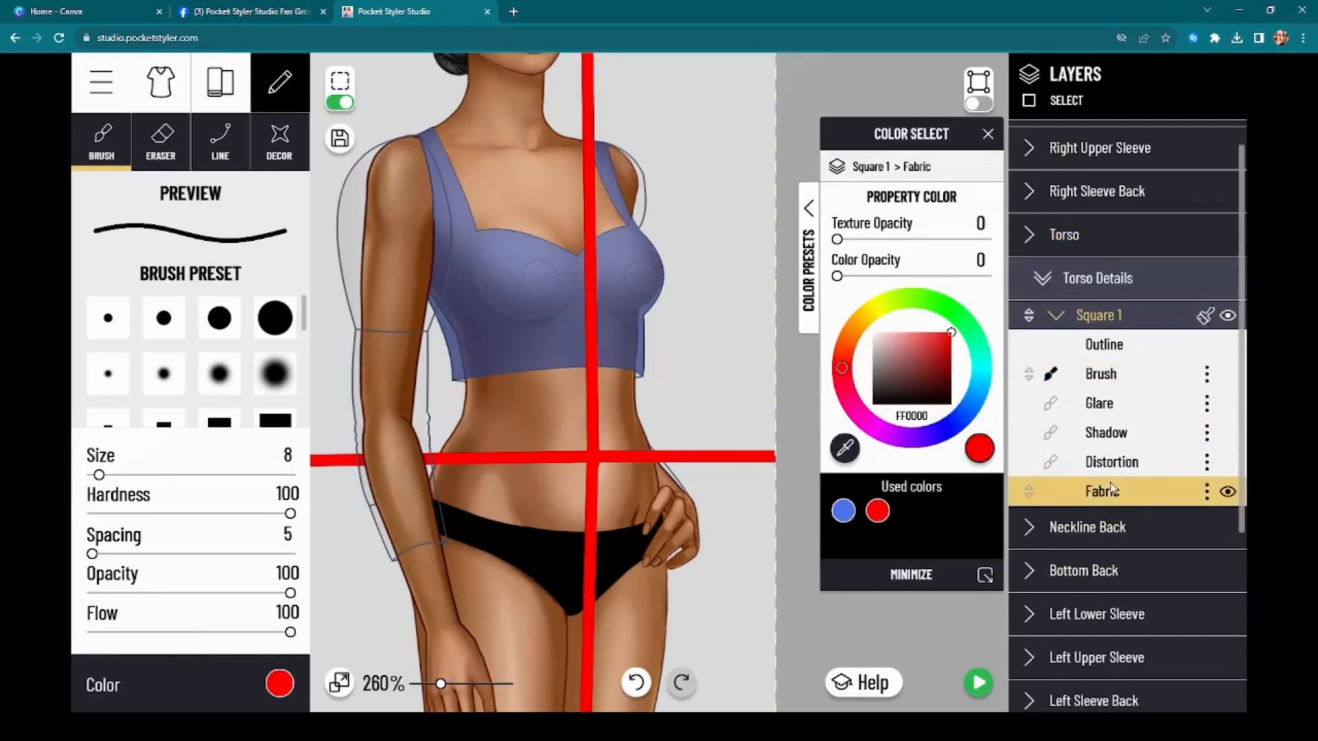
pyautogui.click(1103, 345)
pyautogui.click(1100, 374)
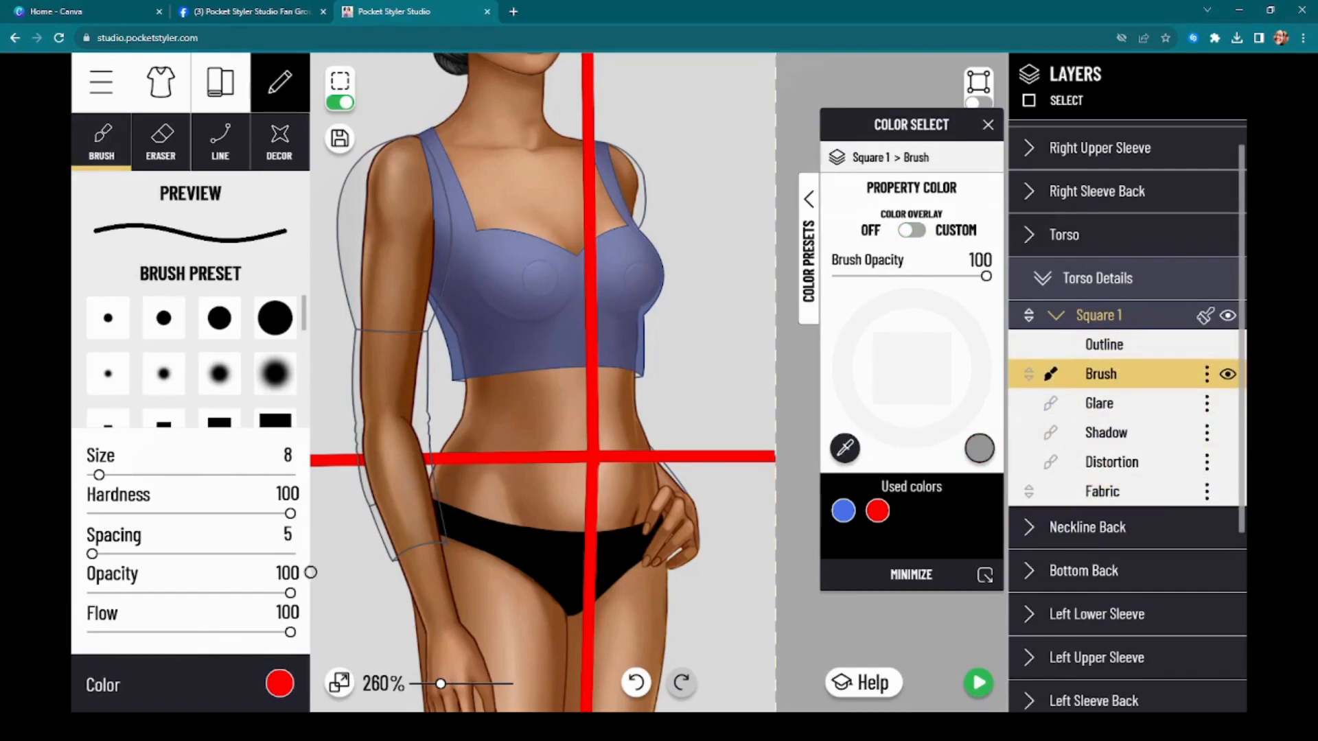
# Set the brush color to yellow FDE146 and move the color window clear of the canvas
pyautogui.click(280, 684)
pyautogui.moveTo(839, 292); pyautogui.dragTo(841, 268)
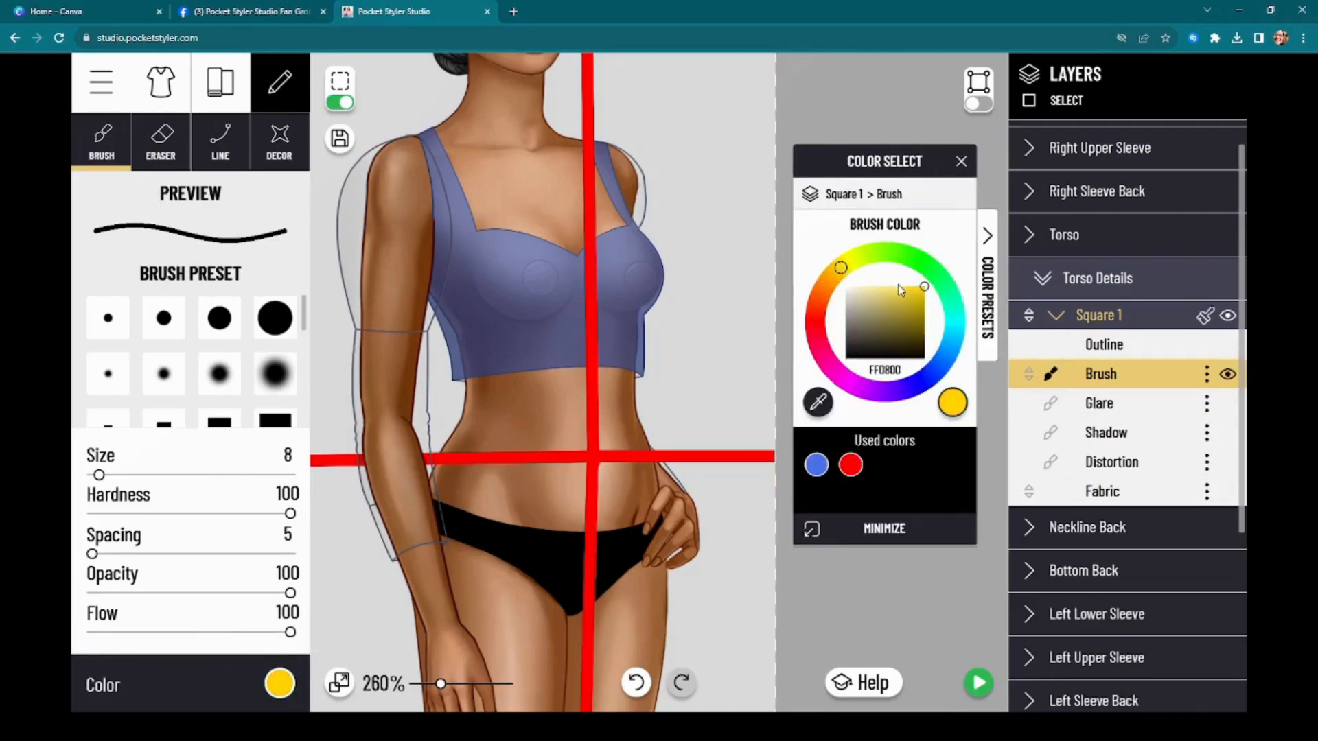
pyautogui.click(900, 289)
pyautogui.moveTo(906, 171); pyautogui.dragTo(1040, 143)
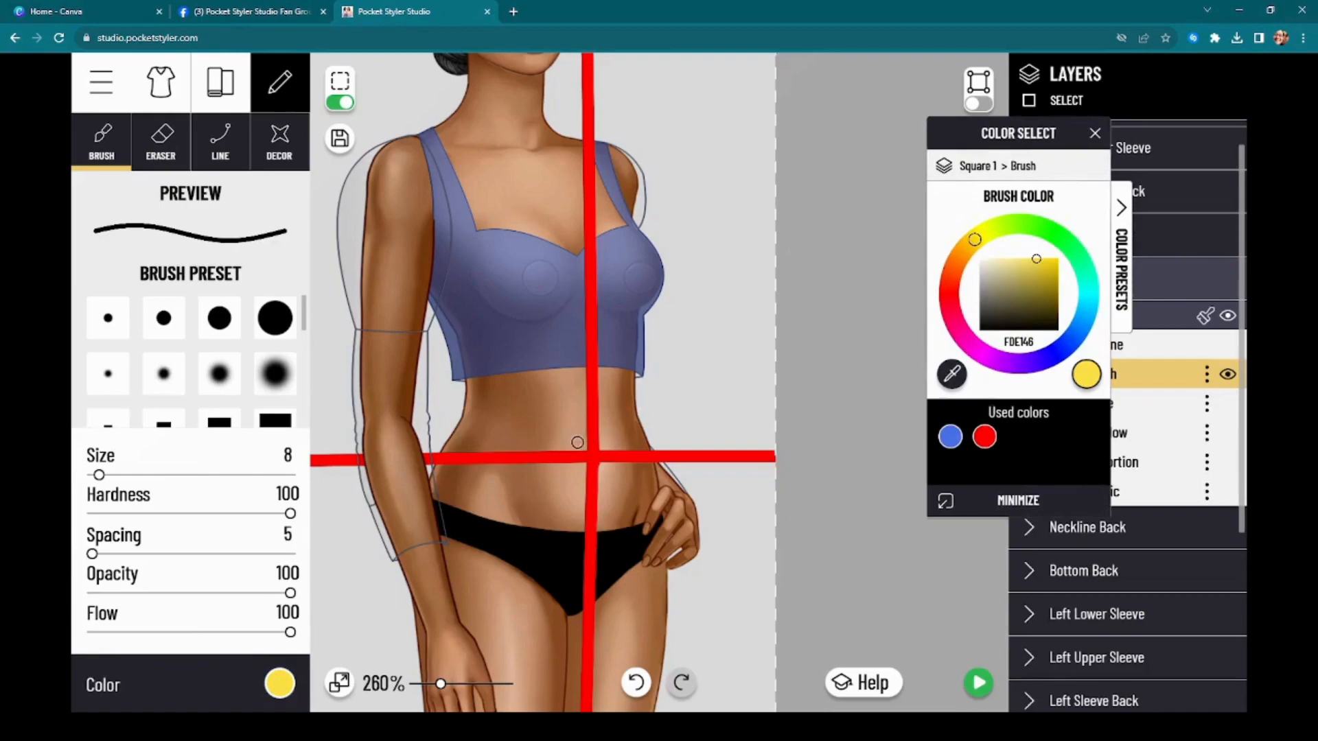
pyautogui.click(567, 200)
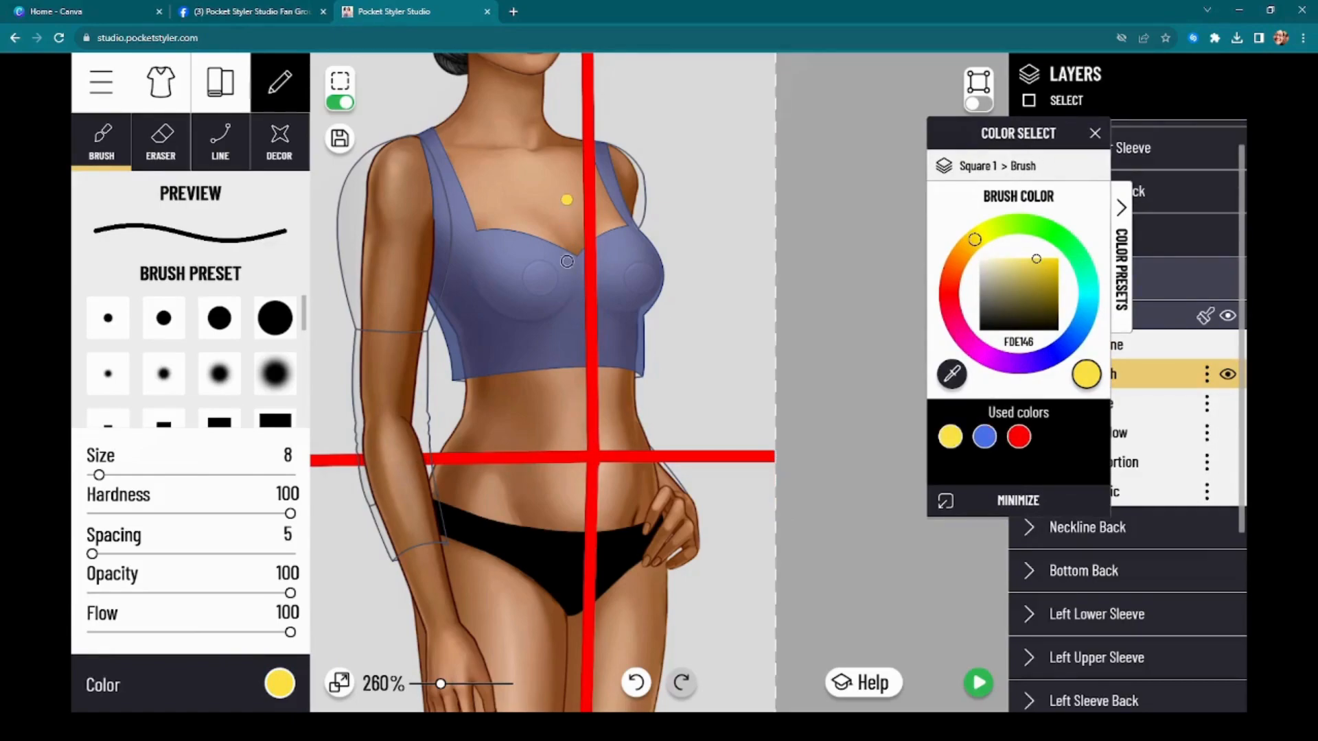
pyautogui.keyDown('shift'); pyautogui.click(573, 387); pyautogui.keyUp('shift')
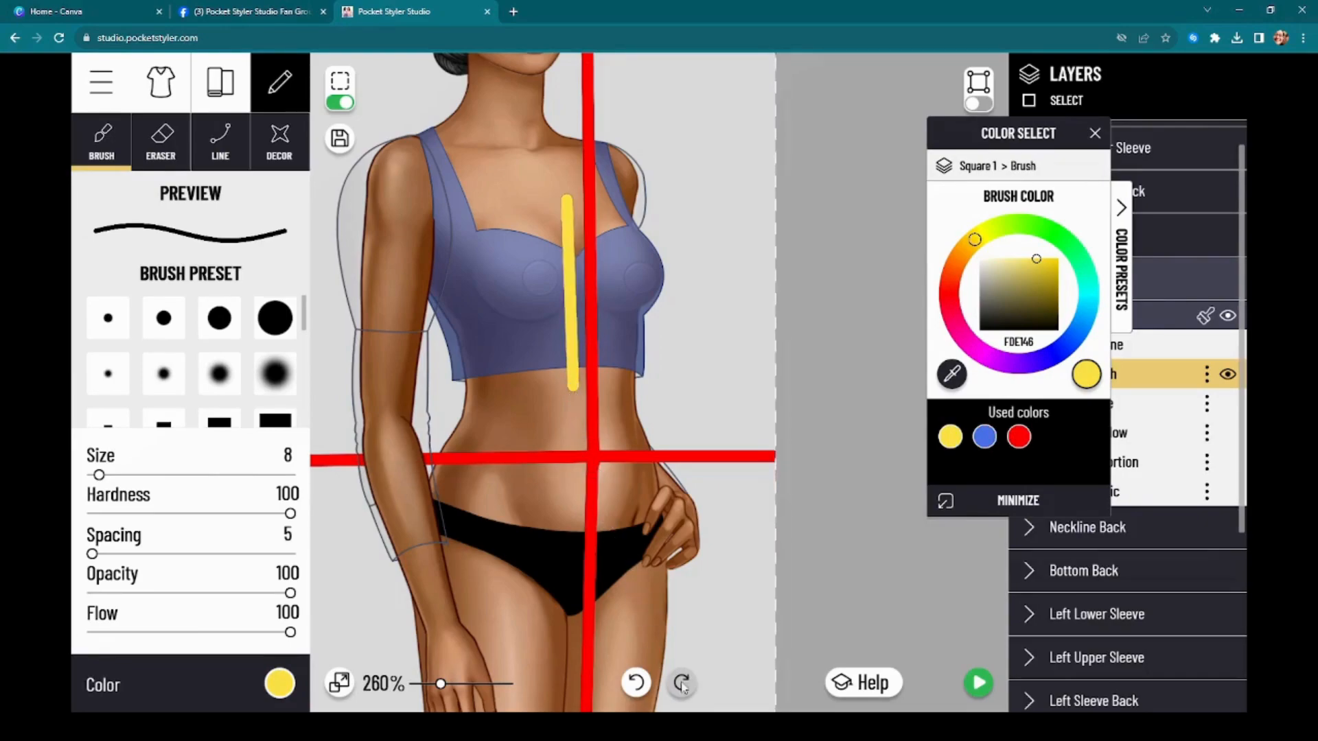
pyautogui.click(637, 682)
pyautogui.click(636, 682)
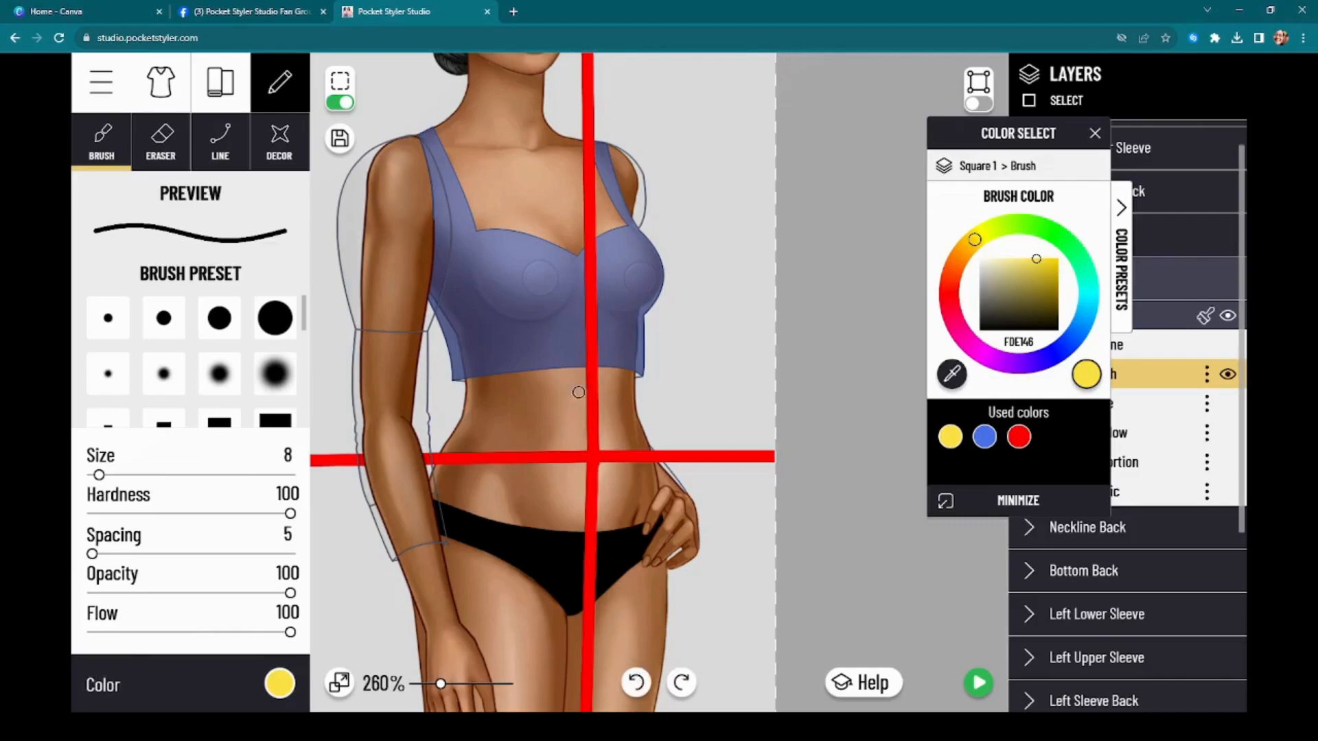
# Paint a straight yellow line from just above the neckline's center dip down to the crossing of the red guides at the navel
pyautogui.click(574, 229)
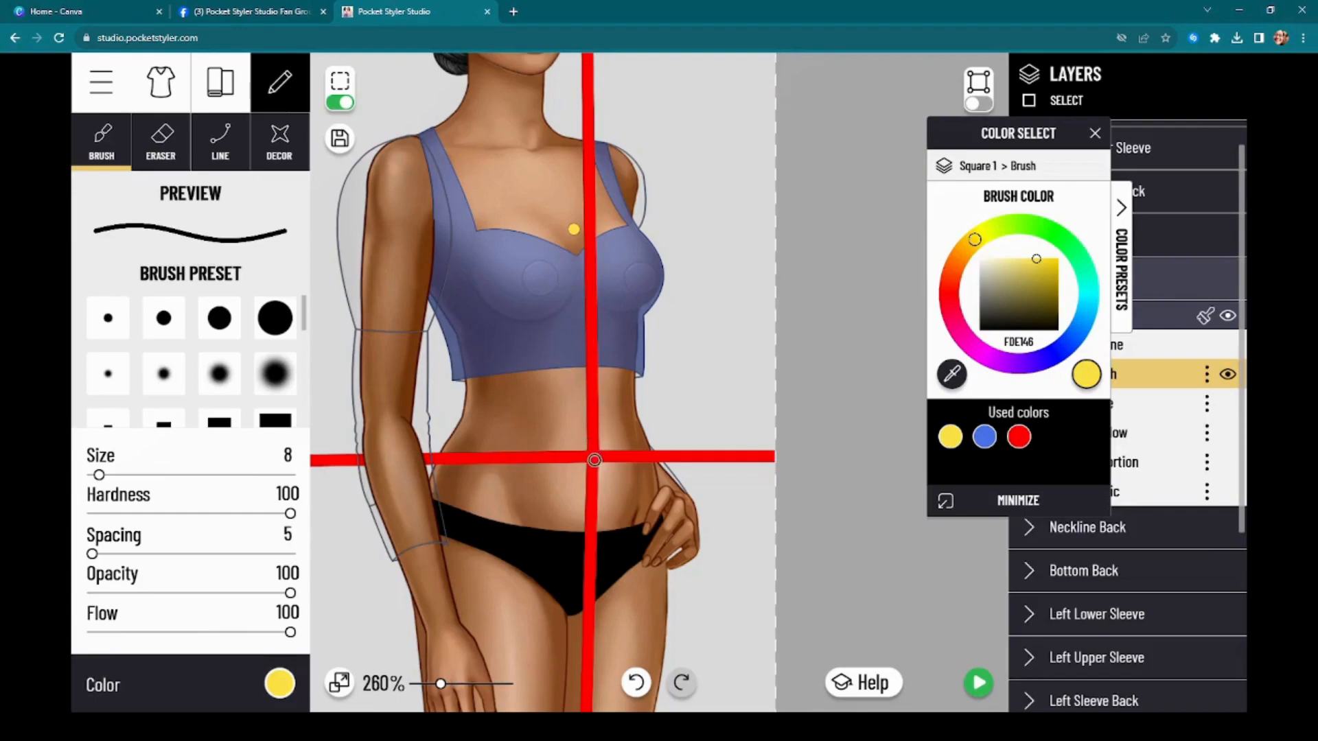
pyautogui.keyDown('shift'); pyautogui.click(588, 456); pyautogui.keyUp('shift')
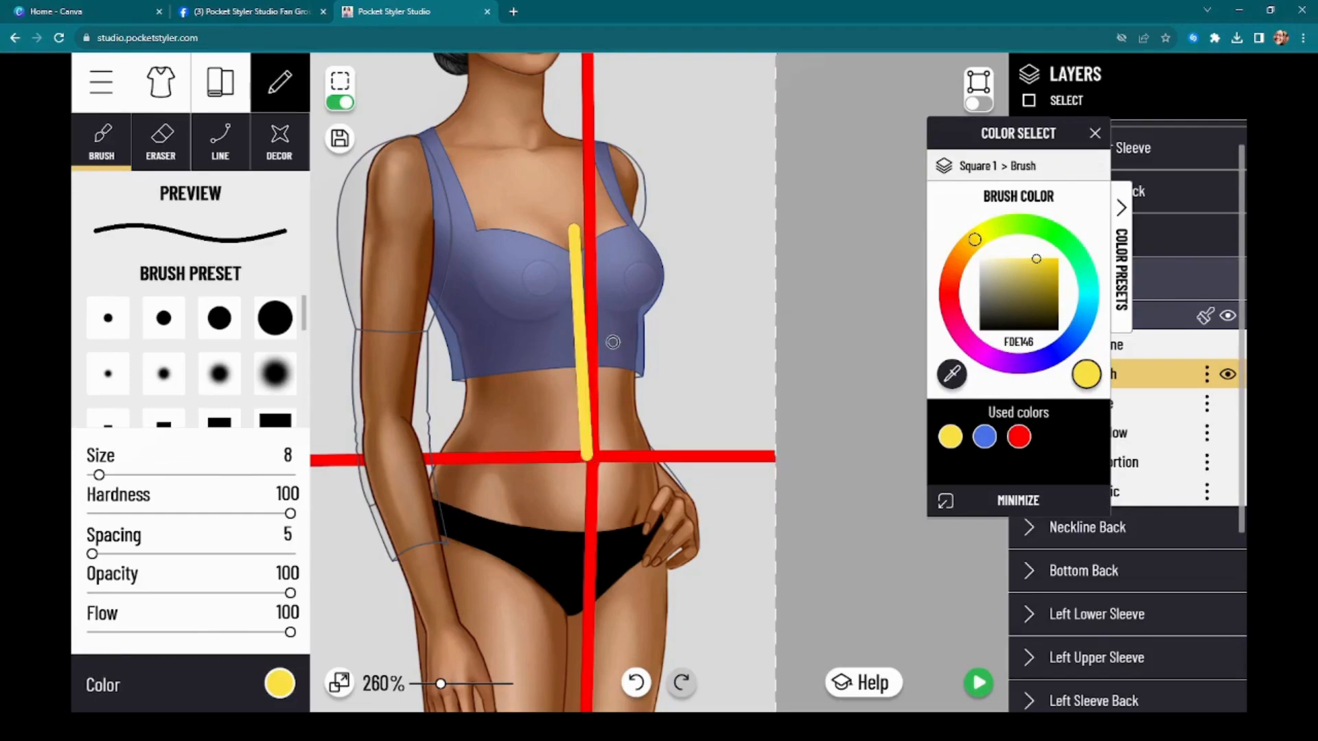
pyautogui.scroll(-2, 633, 311)
pyautogui.scroll(3, 640, 305)
pyautogui.scroll(1, 641, 305)
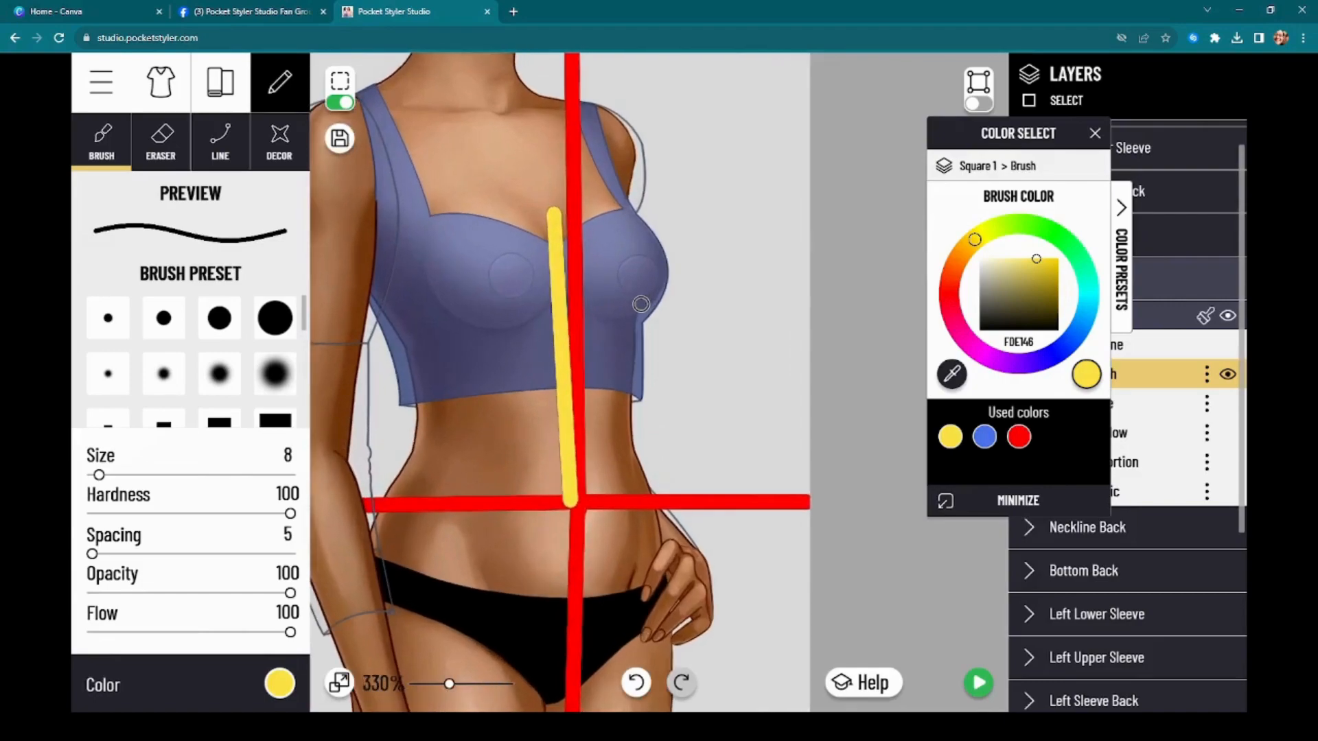
pyautogui.scroll(-2, 641, 304)
pyautogui.moveTo(1030, 130); pyautogui.dragTo(909, 197)
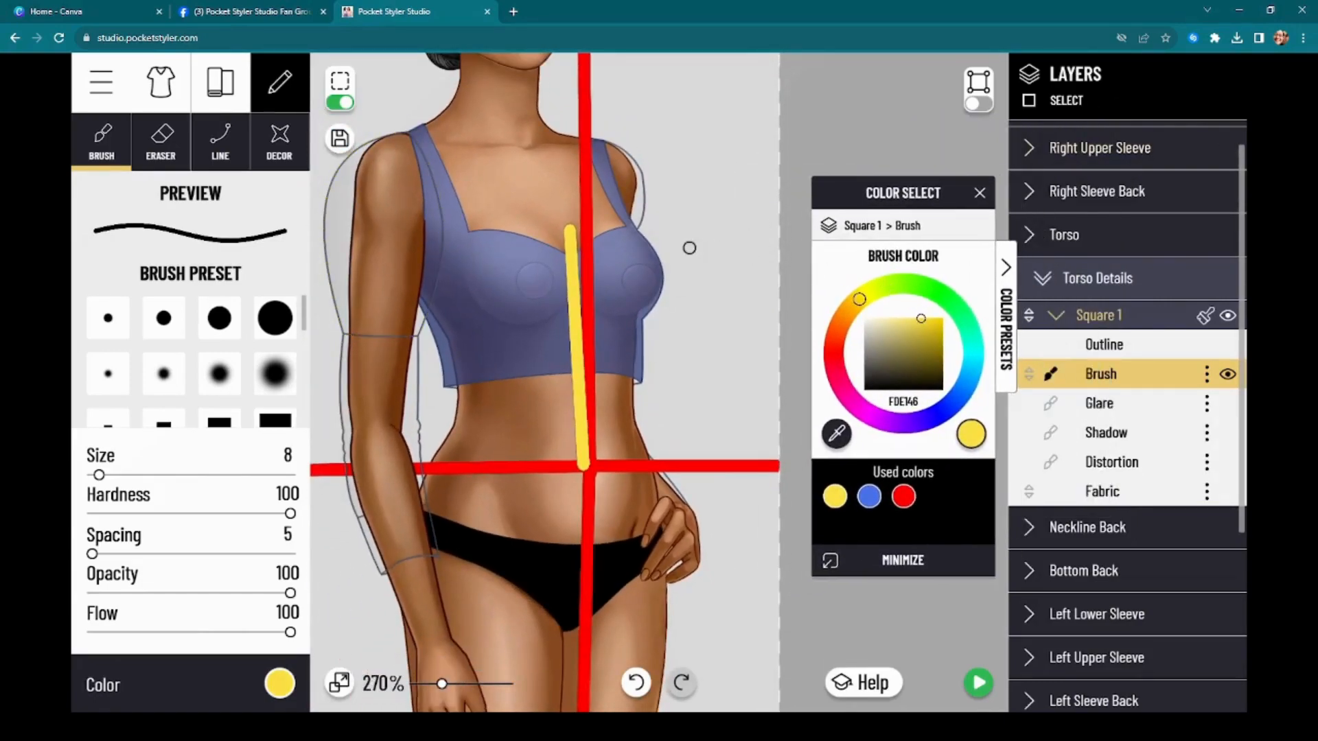
# Set the color opacity of the Torso fabric to 100
pyautogui.scroll(1, 682, 203)
pyautogui.click(1114, 223)
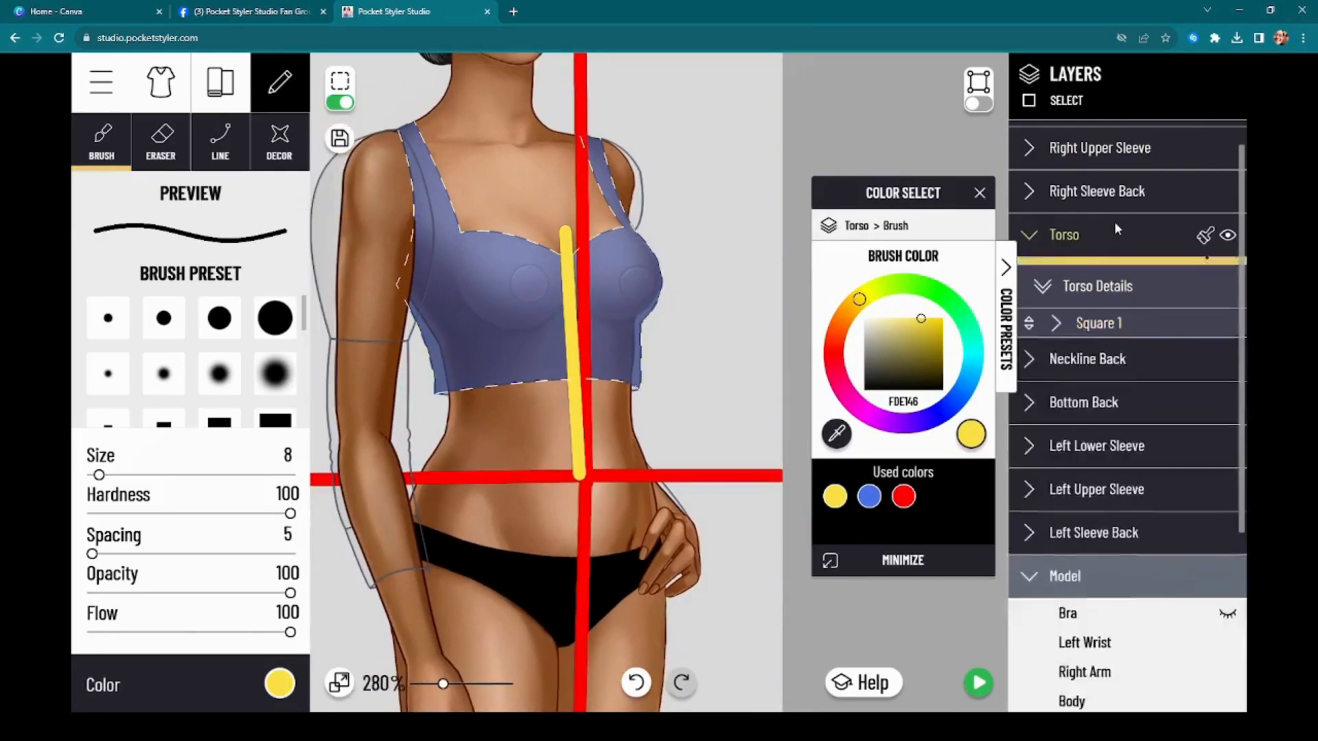
pyautogui.click(1098, 391)
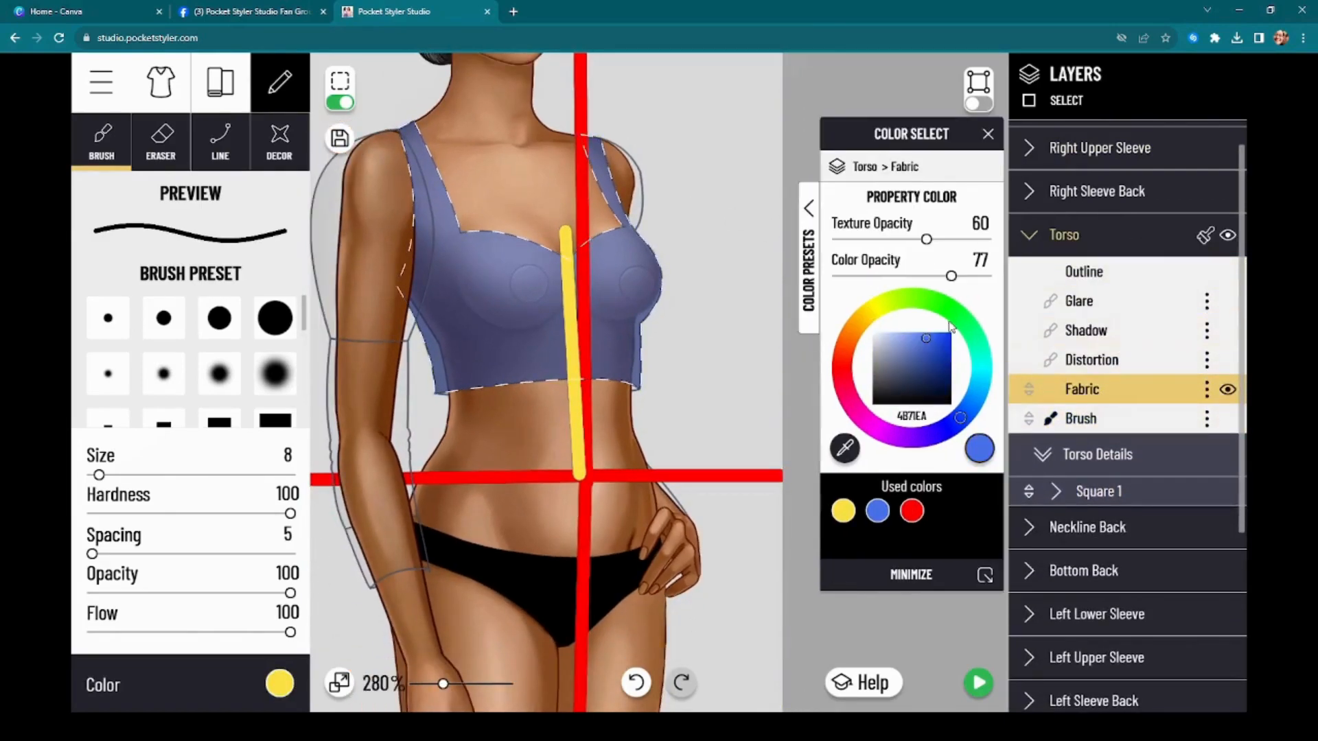
pyautogui.moveTo(956, 276); pyautogui.dragTo(1007, 287)
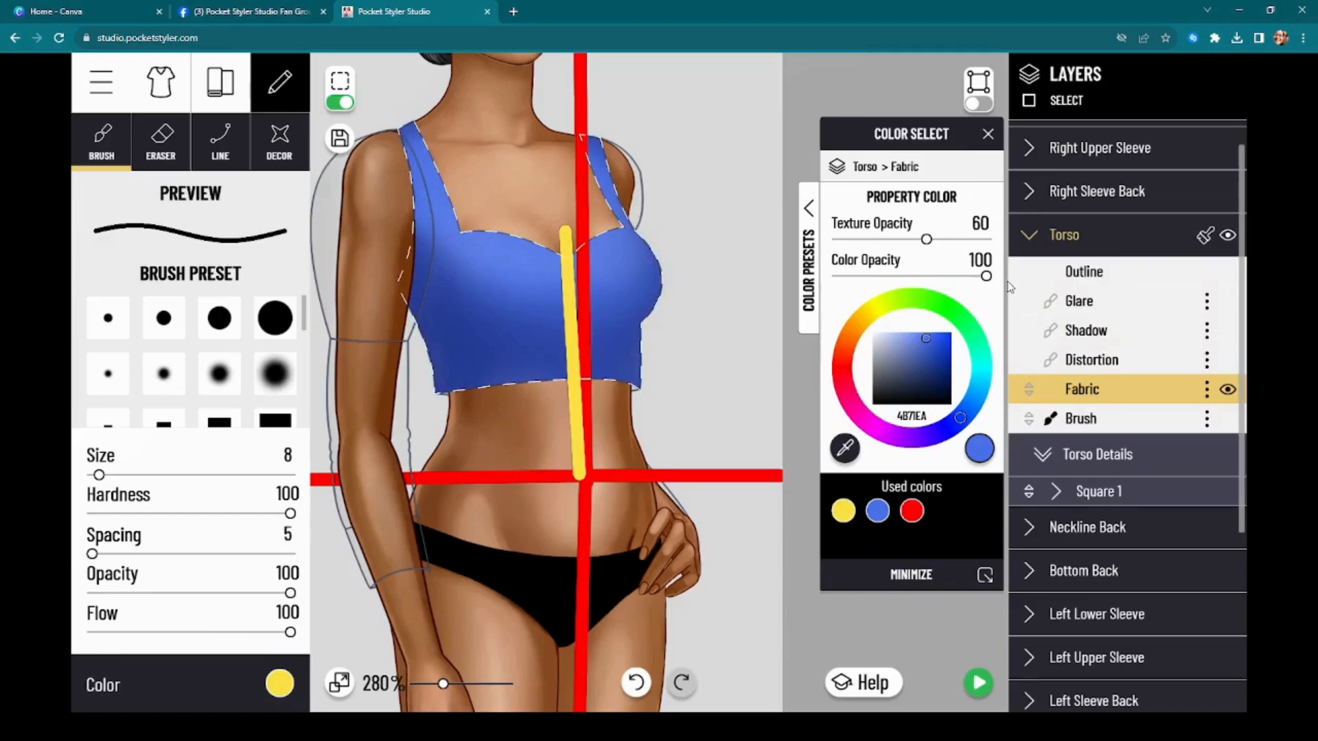
# Examine the top's neckline and center against the yellow line and red guides, both close up and on the whole figure
pyautogui.scroll(-2, 755, 258)
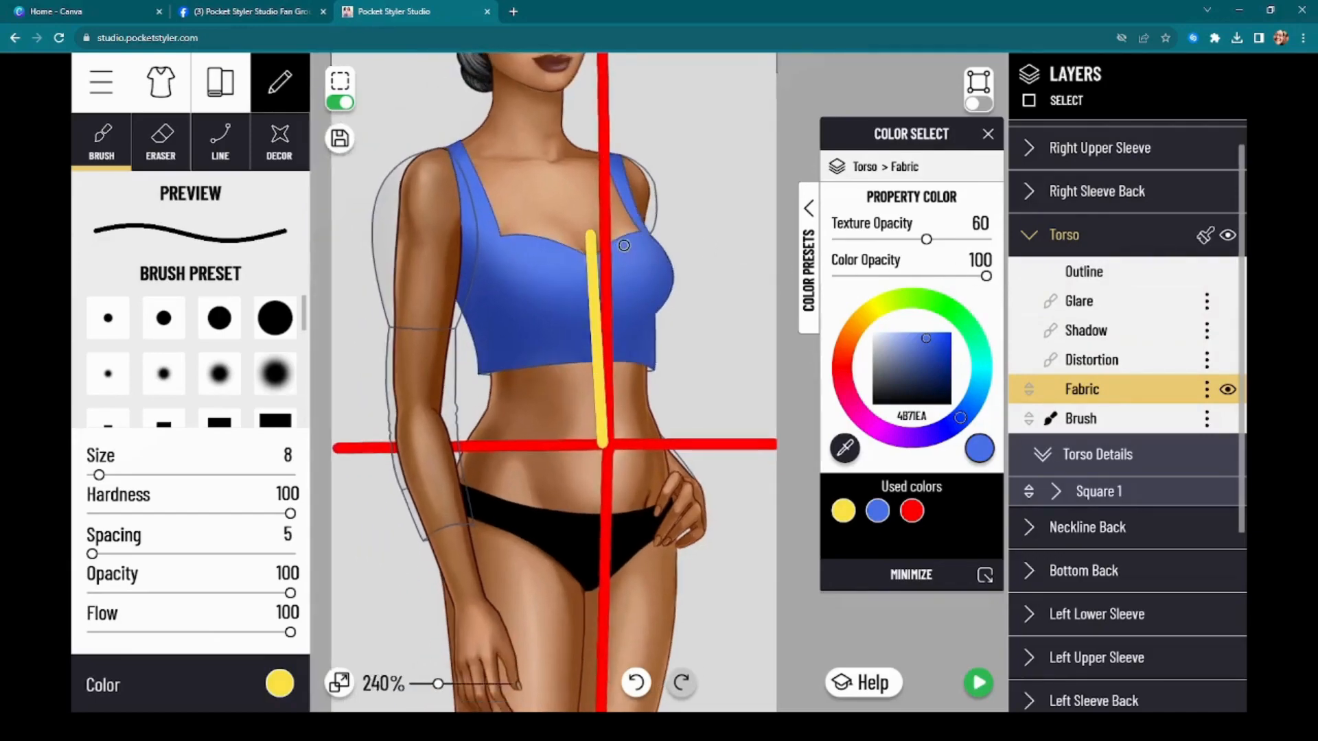
pyautogui.scroll(4, 712, 252)
pyautogui.scroll(3, 621, 240)
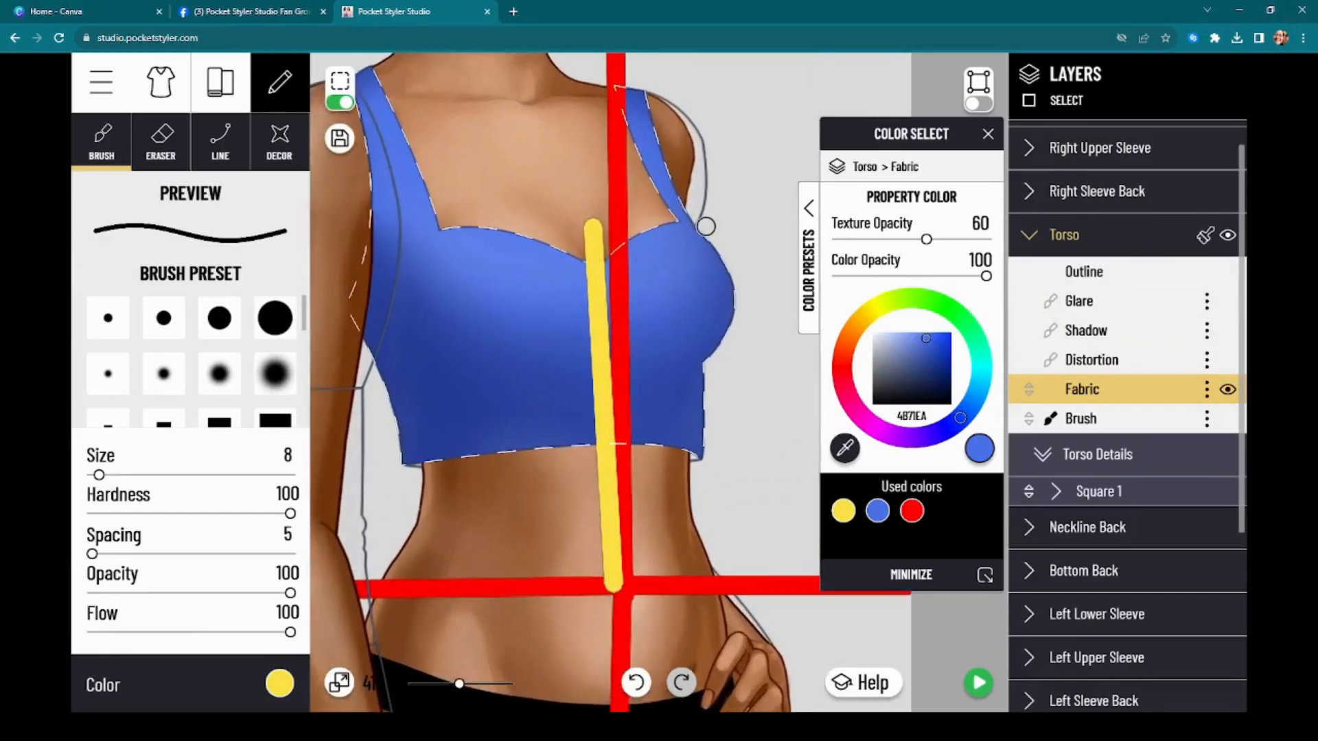
pyautogui.scroll(-2, 639, 381)
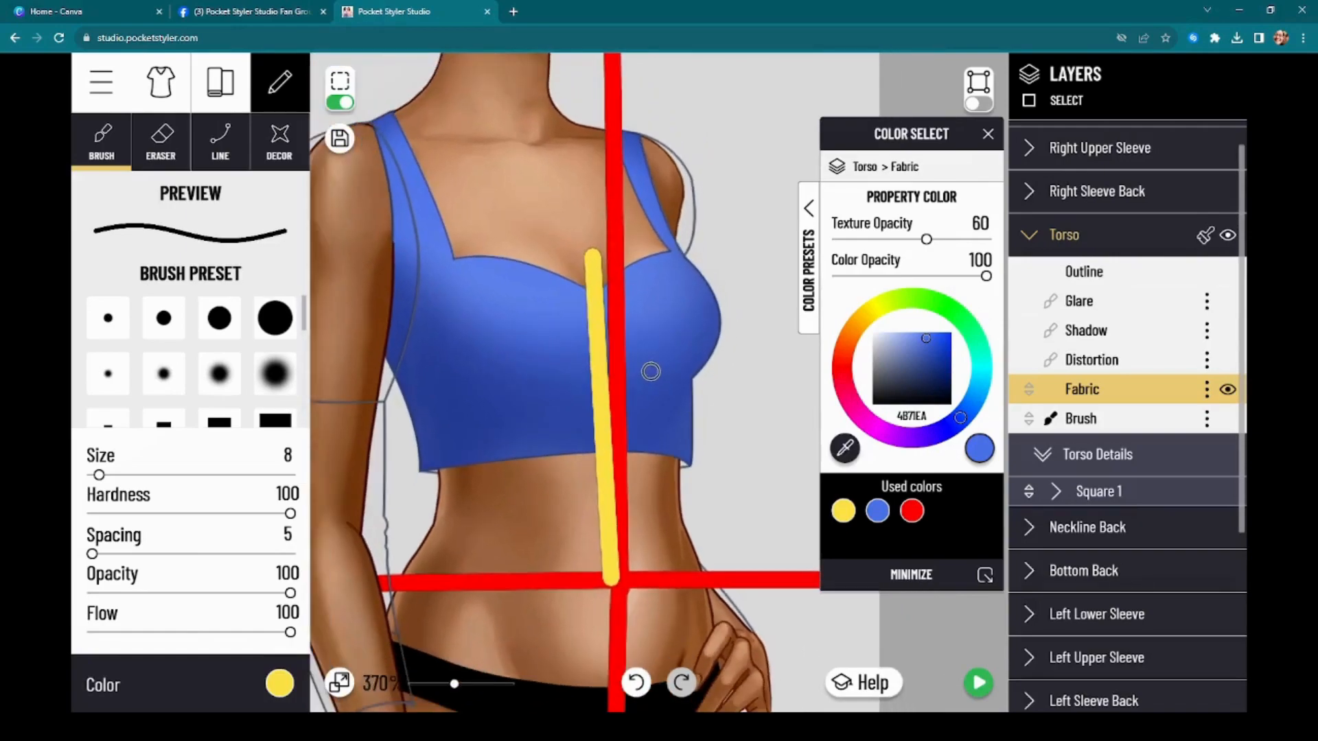
pyautogui.moveTo(907, 147); pyautogui.dragTo(1089, 150)
pyautogui.scroll(-2, 903, 368)
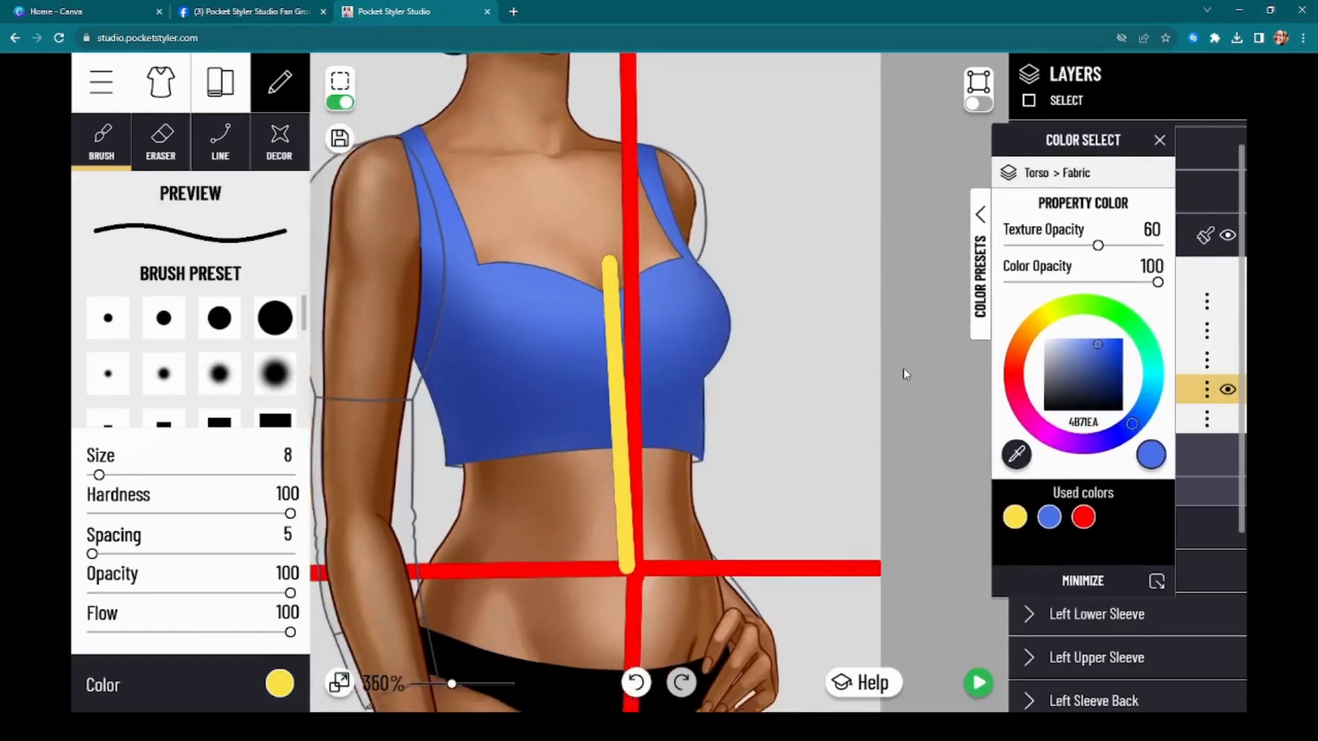
pyautogui.moveTo(925, 379); pyautogui.dragTo(884, 383)
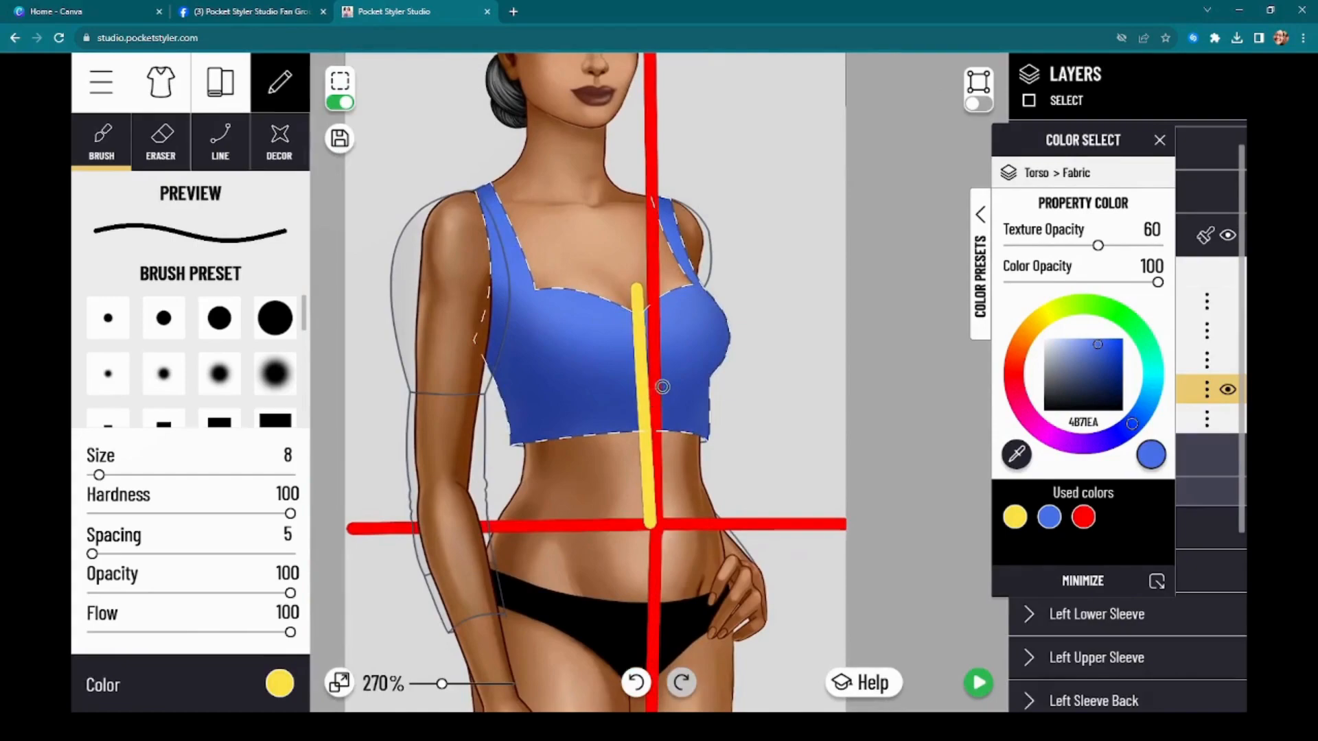
pyautogui.scroll(-4, 660, 389)
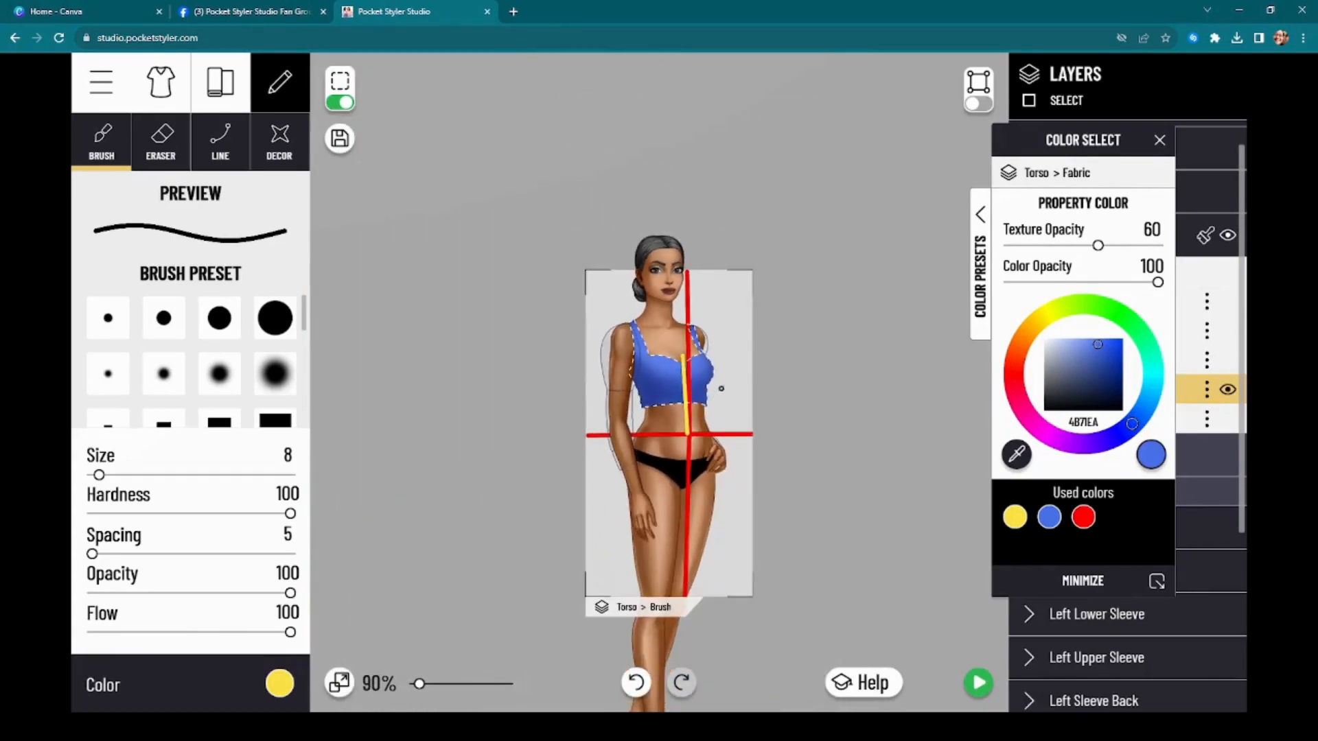
pyautogui.moveTo(844, 405); pyautogui.dragTo(832, 347)
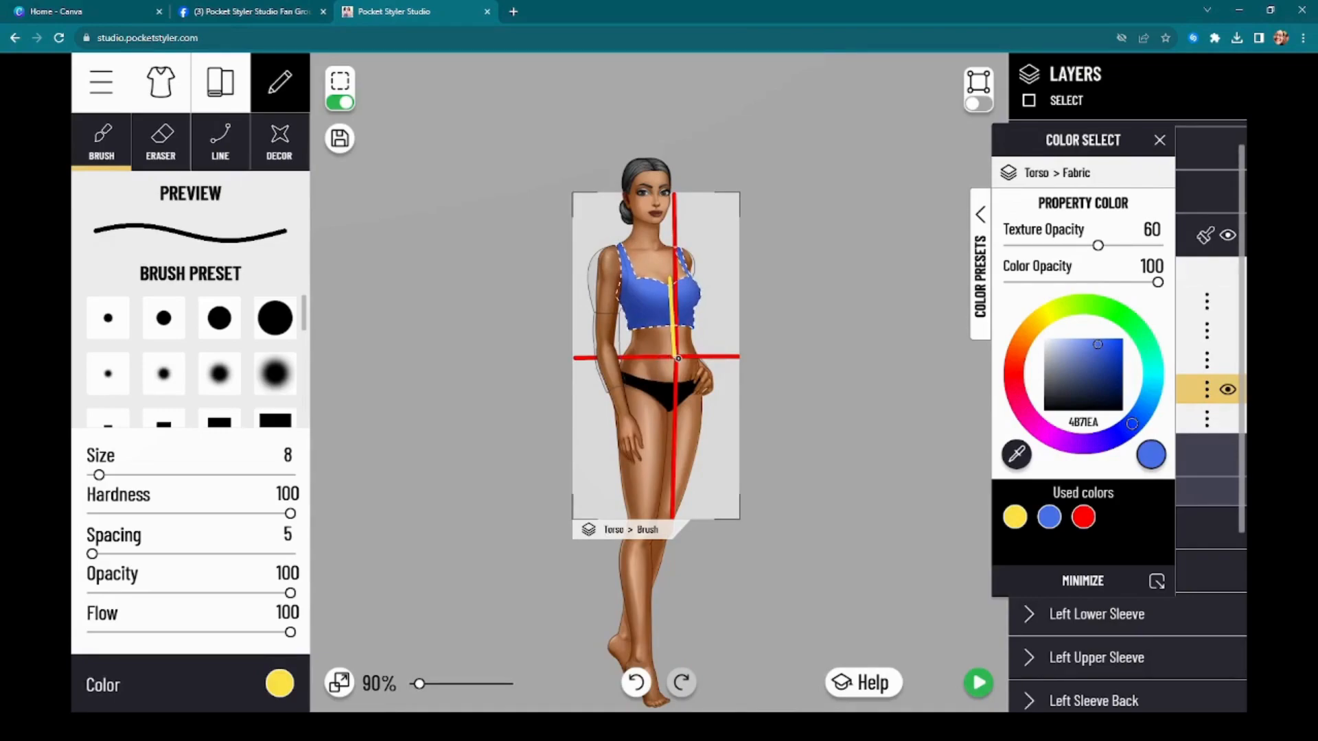
pyautogui.scroll(4, 678, 358)
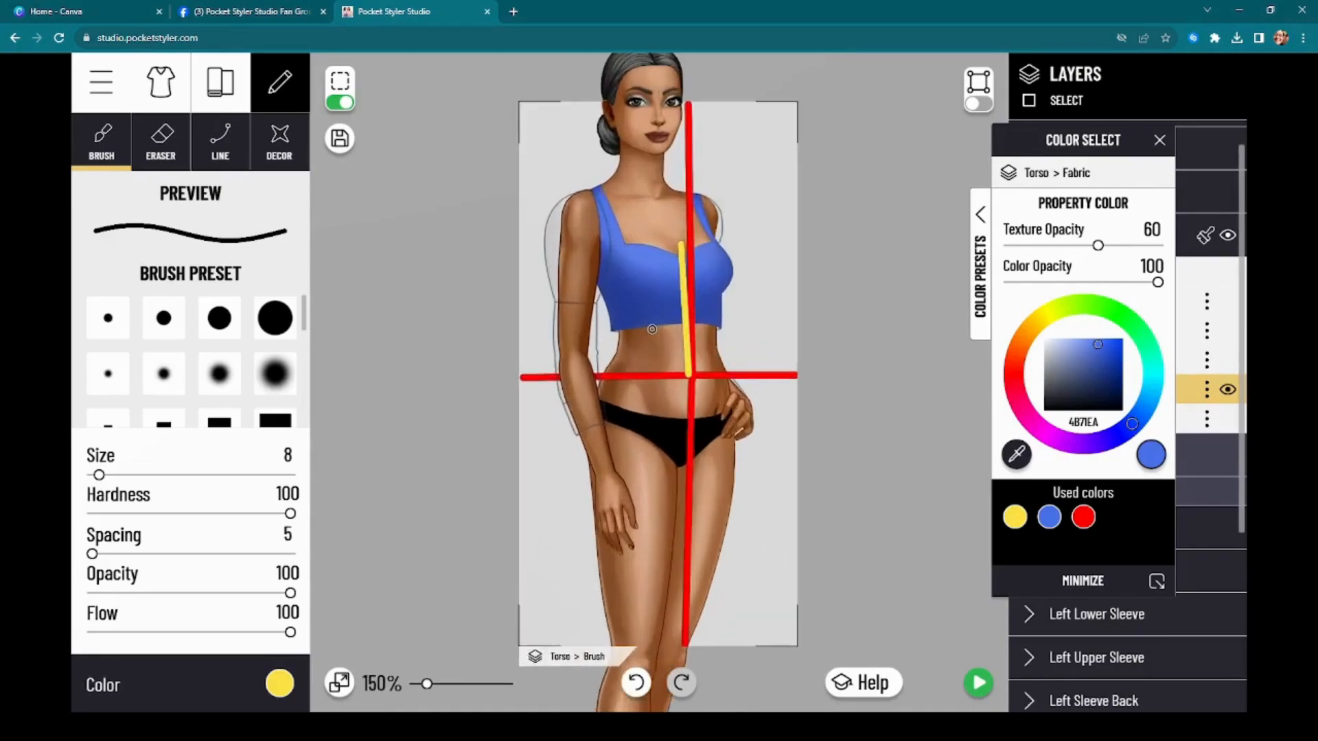
pyautogui.scroll(-3, 682, 317)
pyautogui.scroll(4, 681, 317)
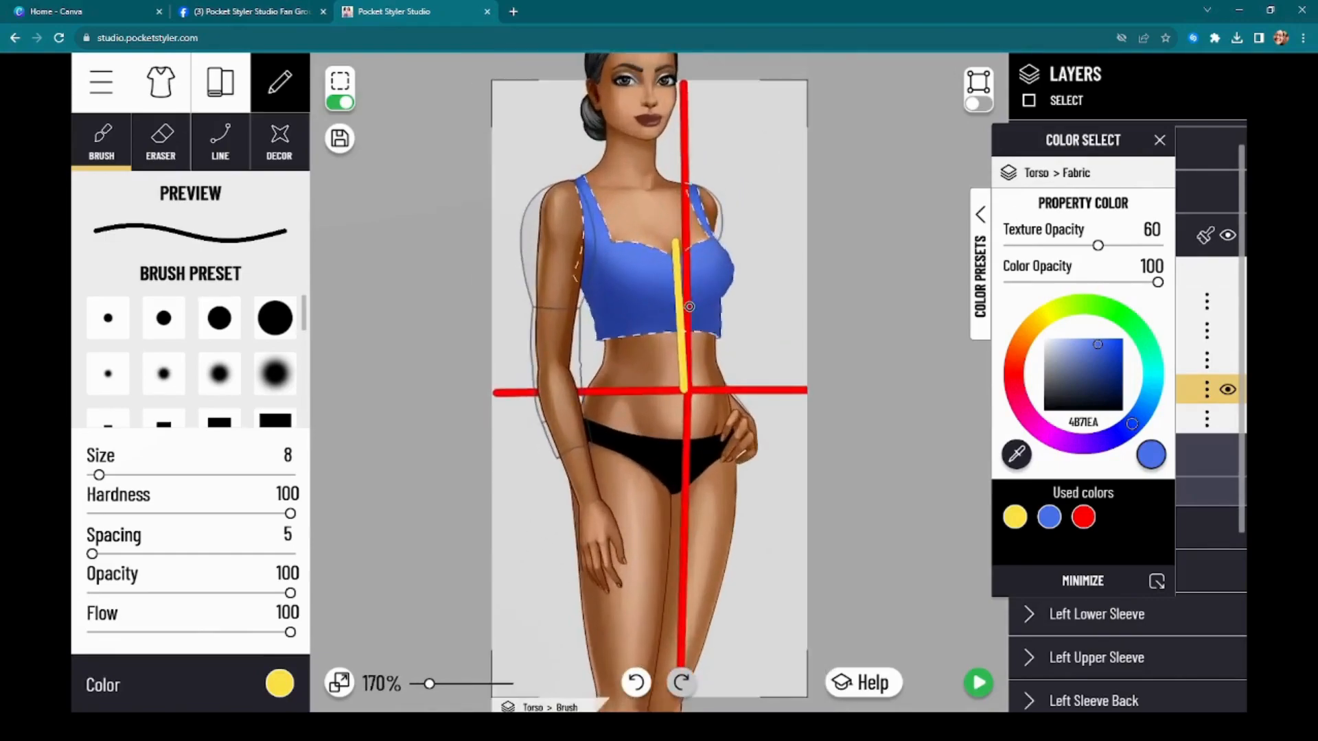
pyautogui.moveTo(1052, 153); pyautogui.dragTo(882, 172)
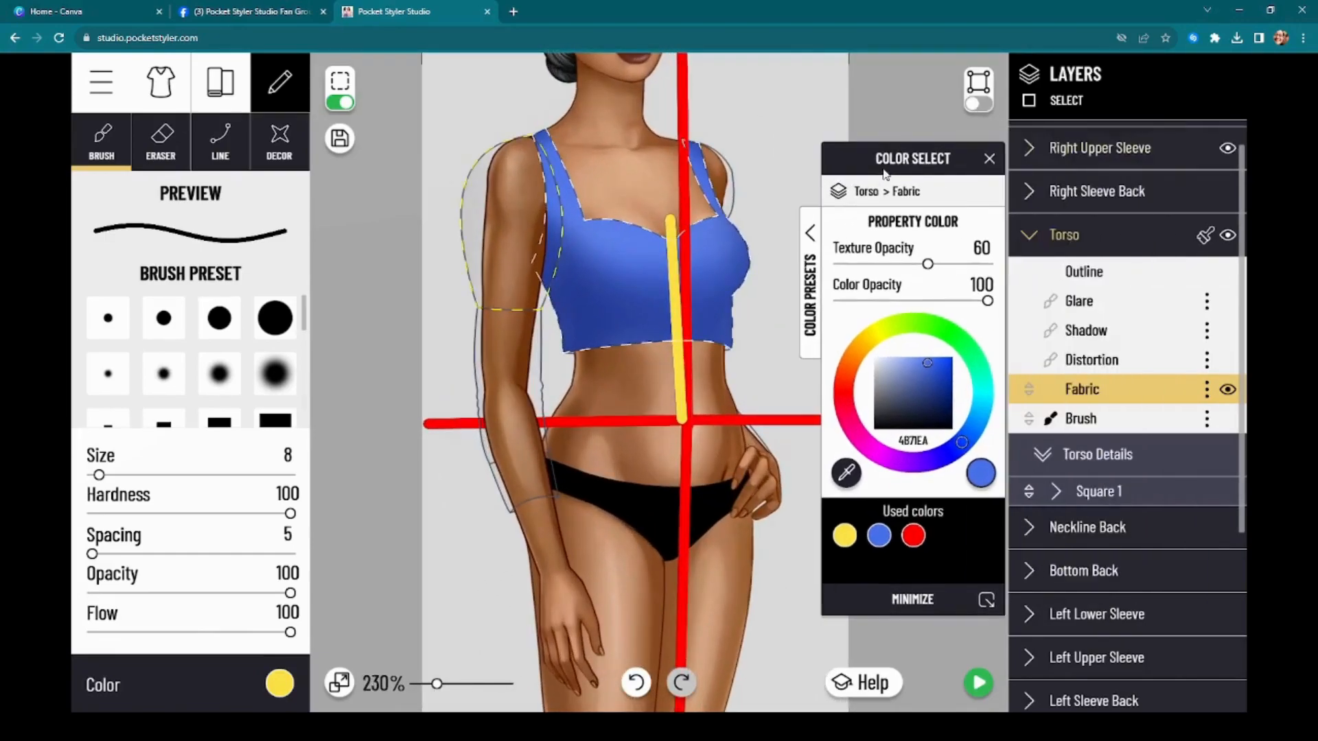
pyautogui.scroll(-5, 667, 414)
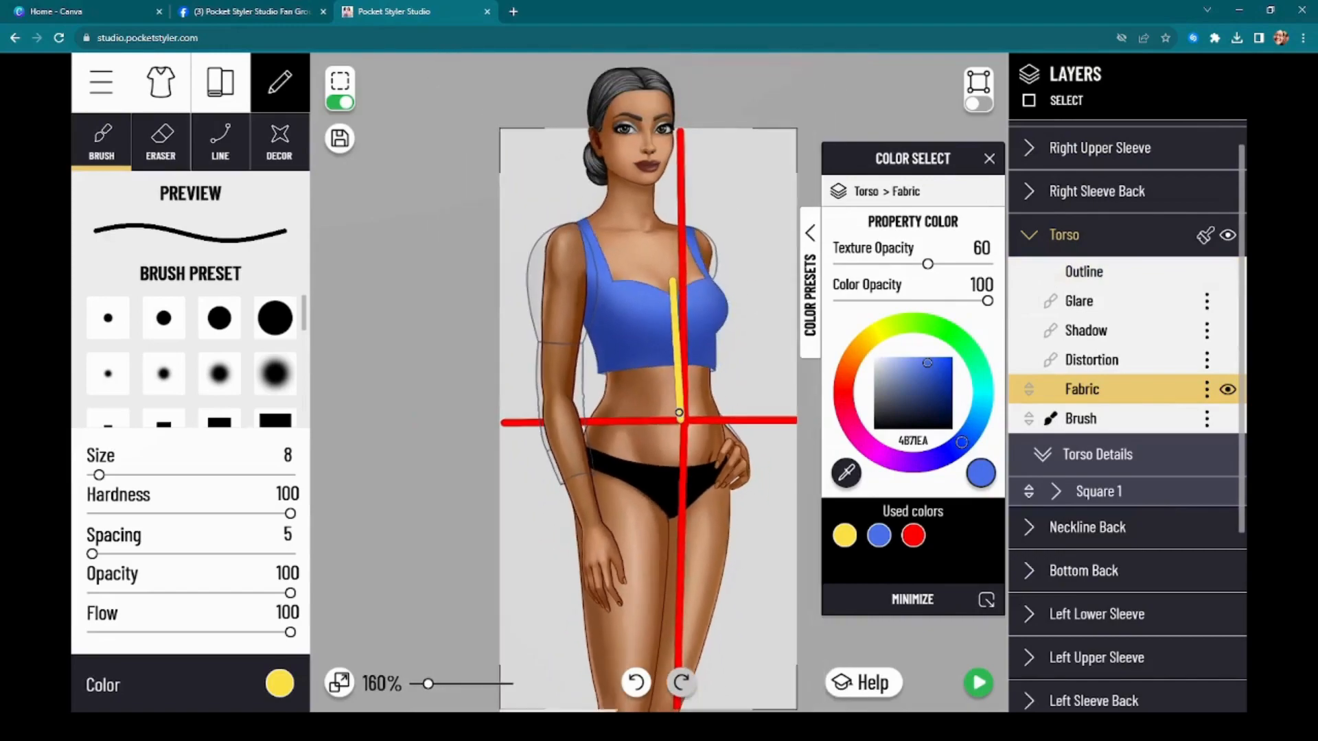
pyautogui.scroll(4, 695, 420)
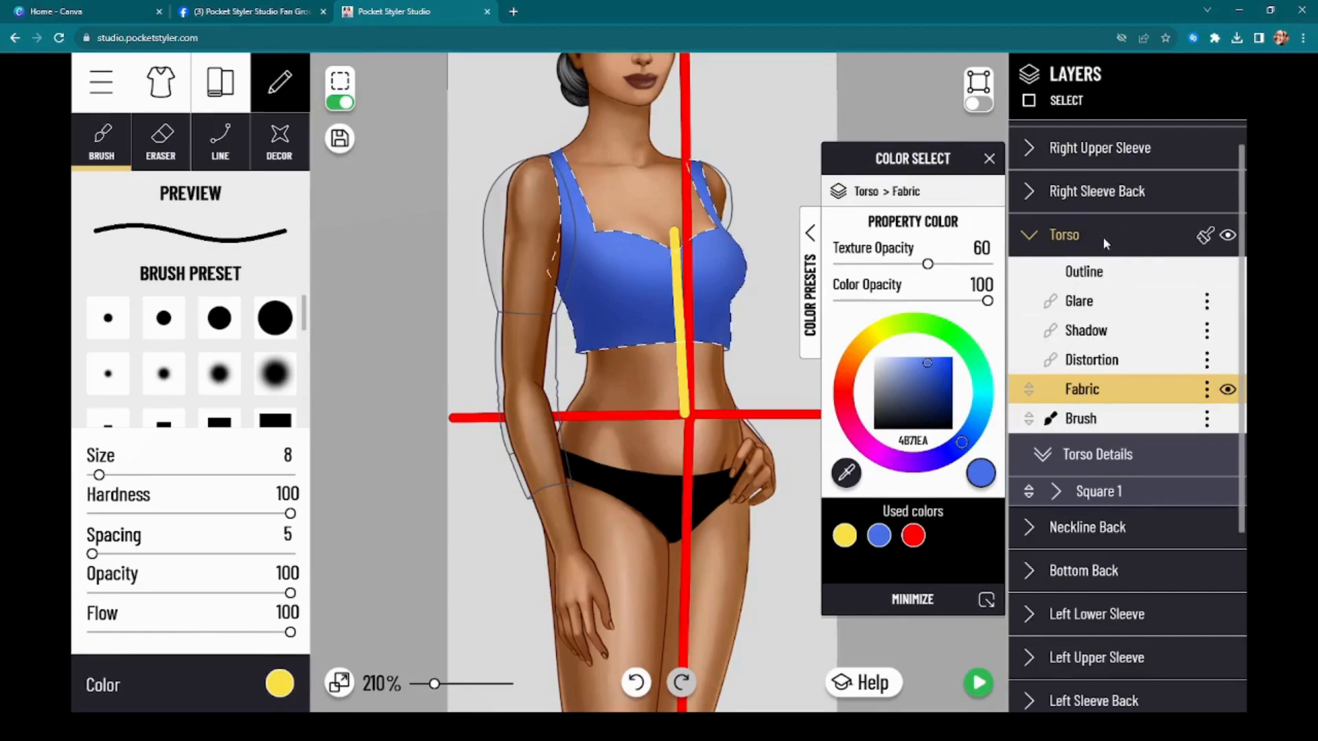
# Hide the Square 1 guide detail and turn off the dashed selection outline
pyautogui.click(1227, 492)
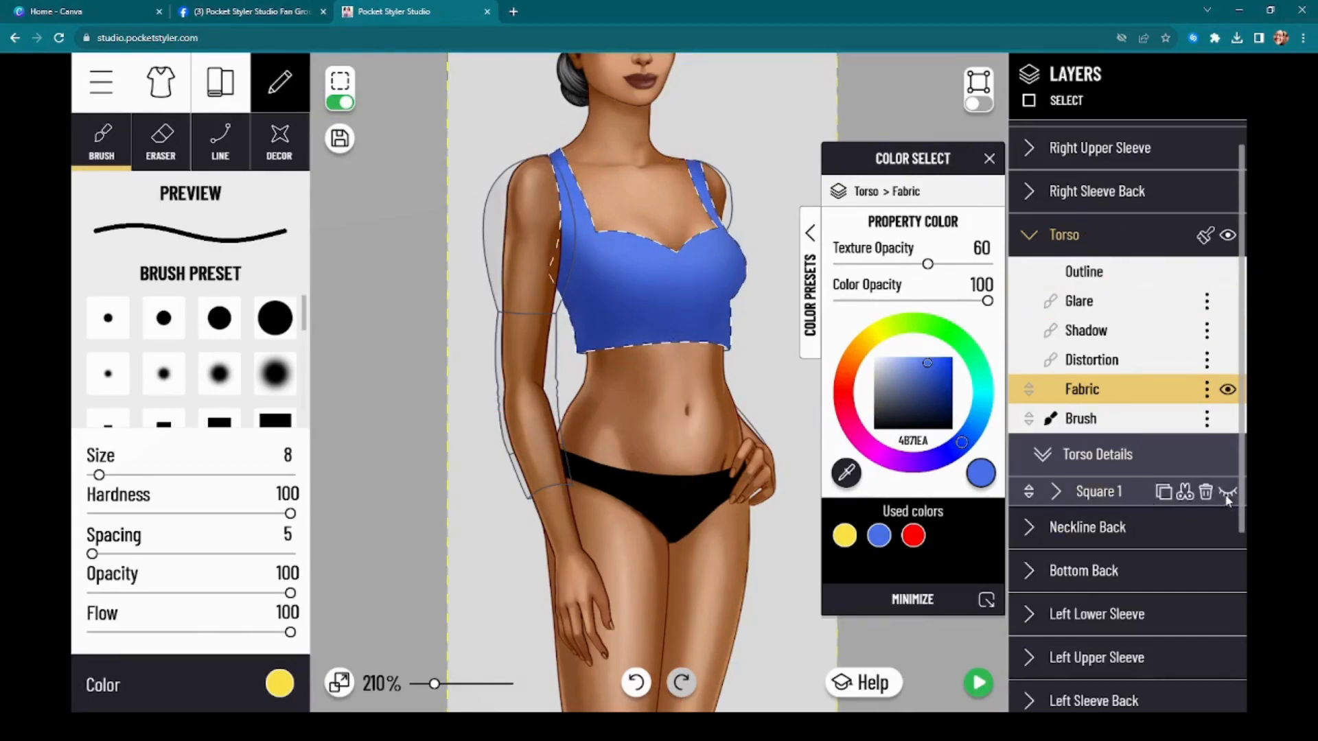
pyautogui.click(339, 103)
pyautogui.scroll(3, 660, 213)
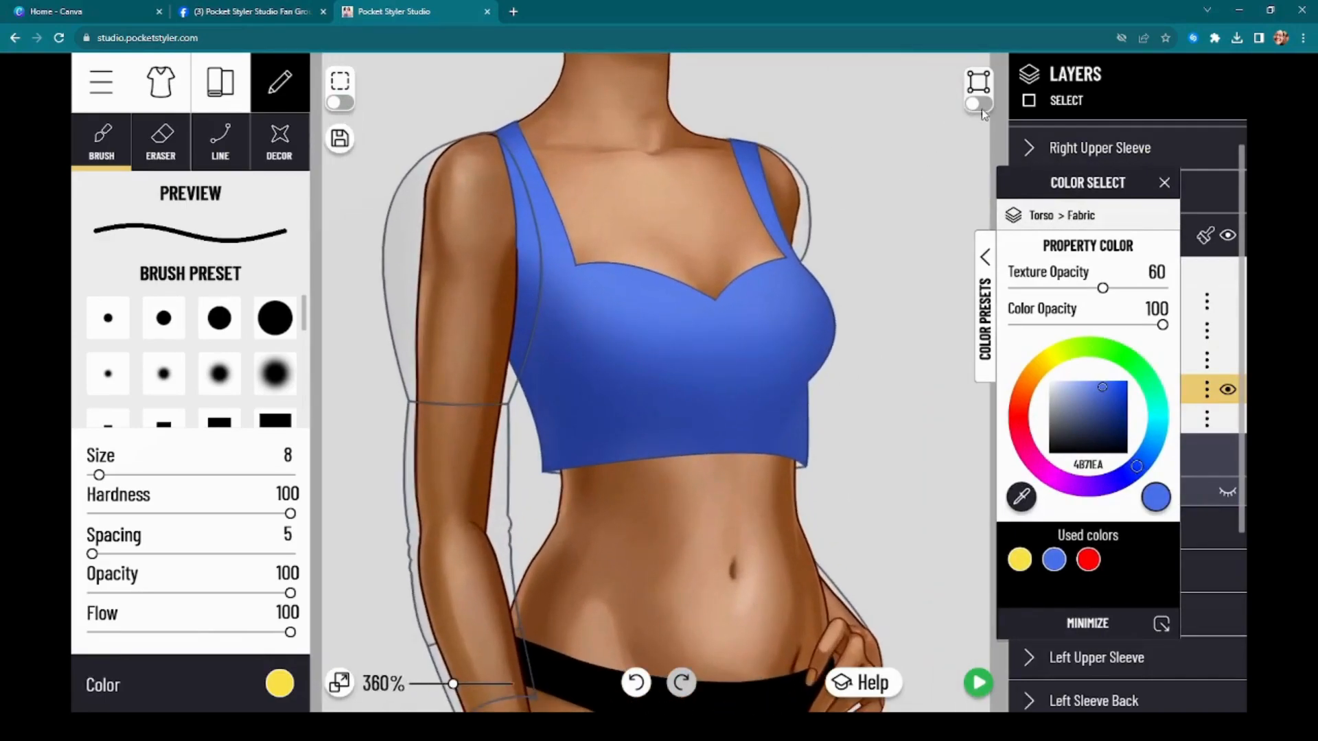
# Show the Torso's shape points, shift the curve between the neckline's center dip and the front strap corner, and lower that corner slightly
pyautogui.click(978, 103)
pyautogui.click(716, 302)
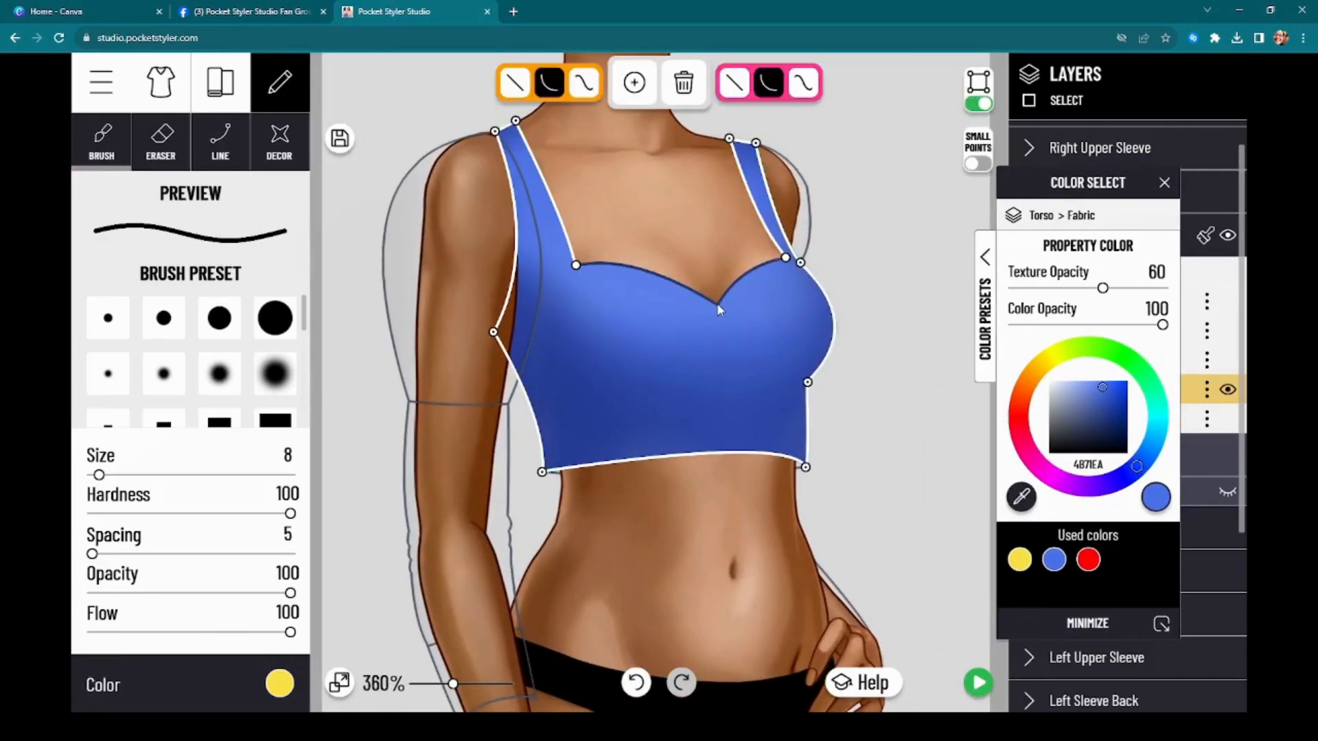
pyautogui.moveTo(635, 257); pyautogui.dragTo(665, 258)
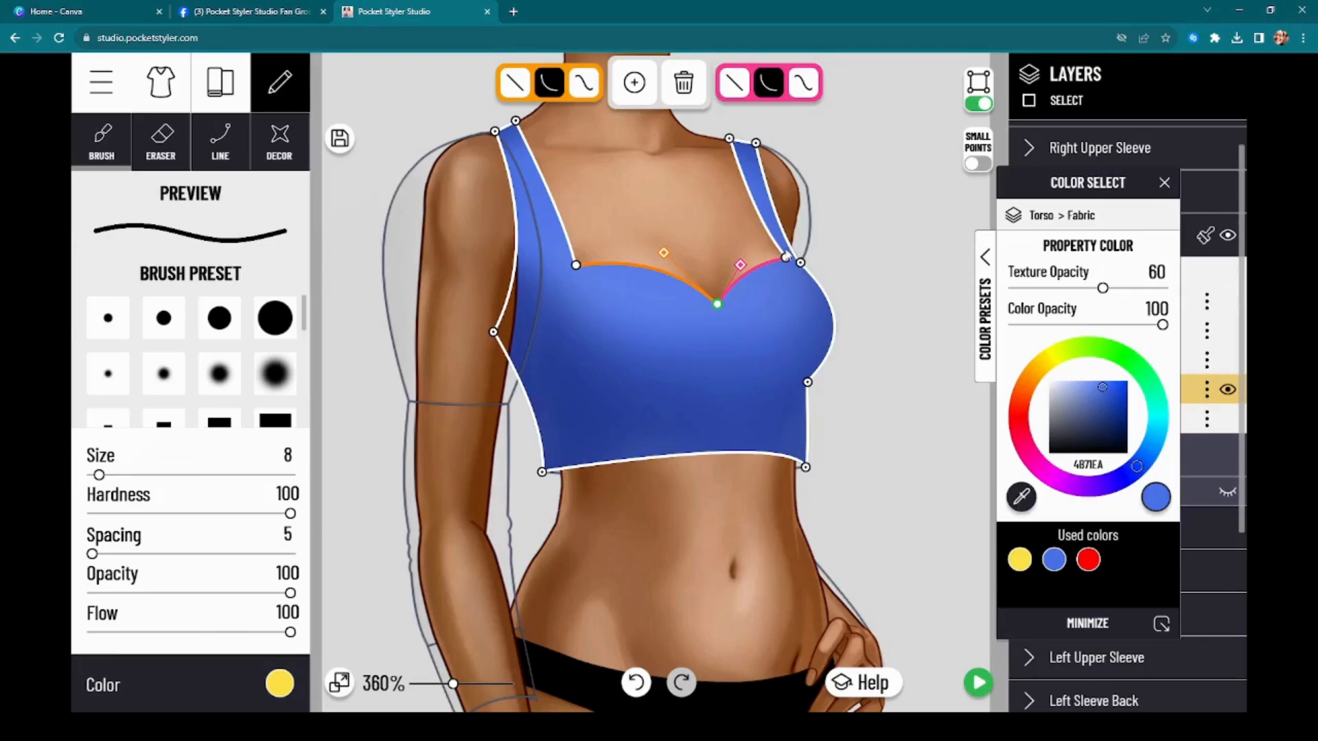
pyautogui.moveTo(666, 254); pyautogui.dragTo(666, 258)
pyautogui.click(570, 266)
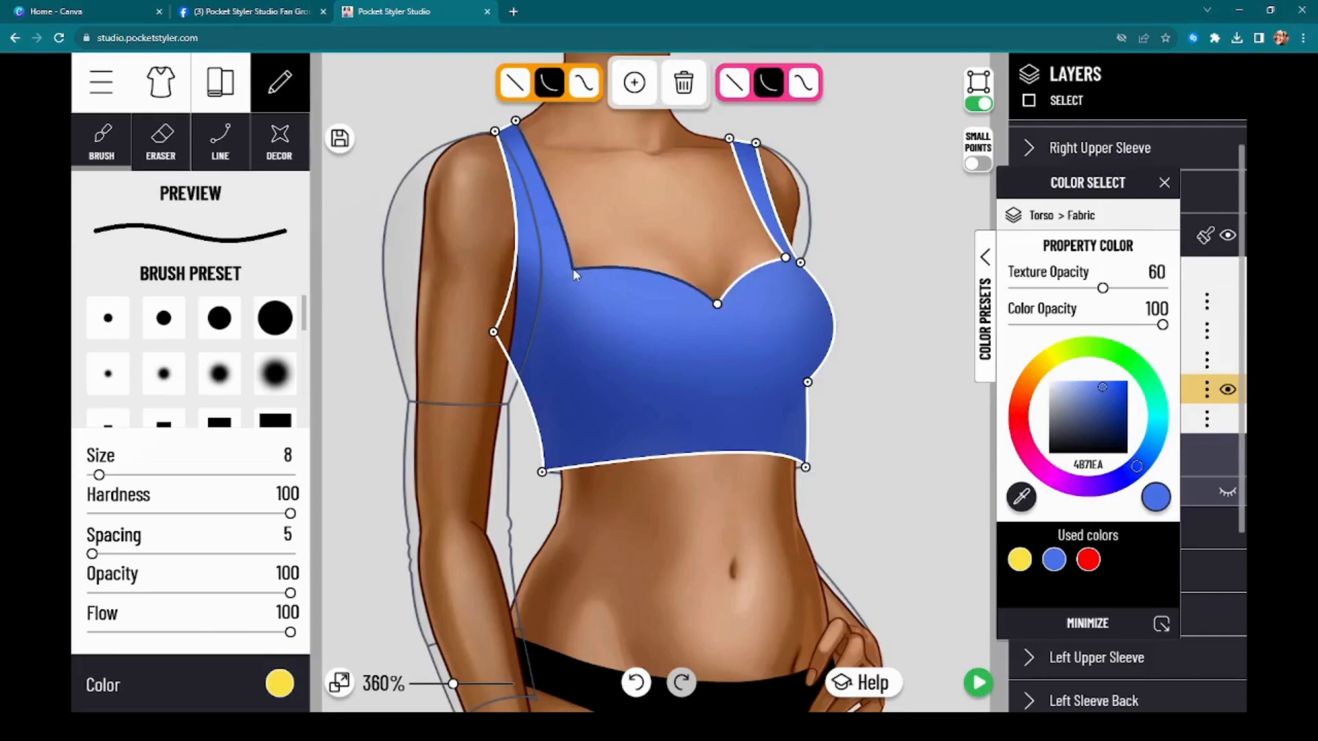
pyautogui.click(573, 274)
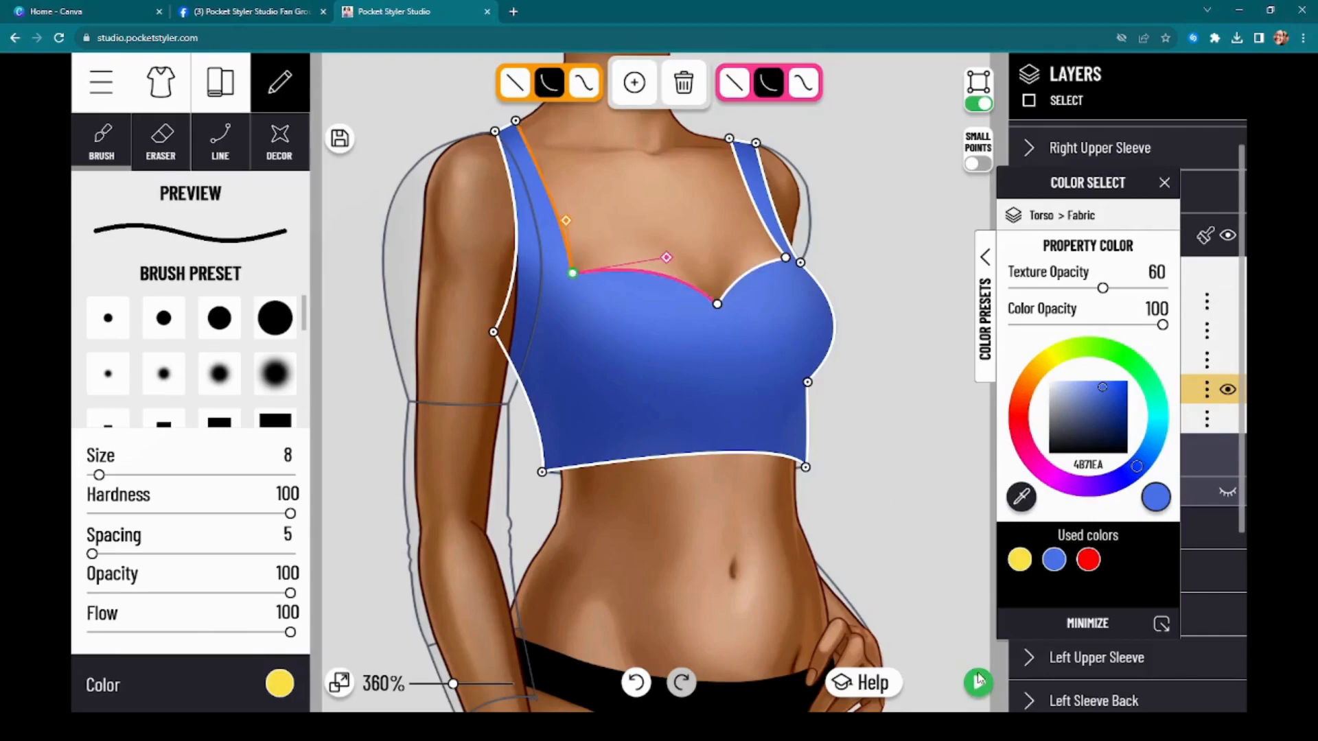
# Preview the design on the full model, return to editing and delete the Square 1 guide detail
pyautogui.click(978, 683)
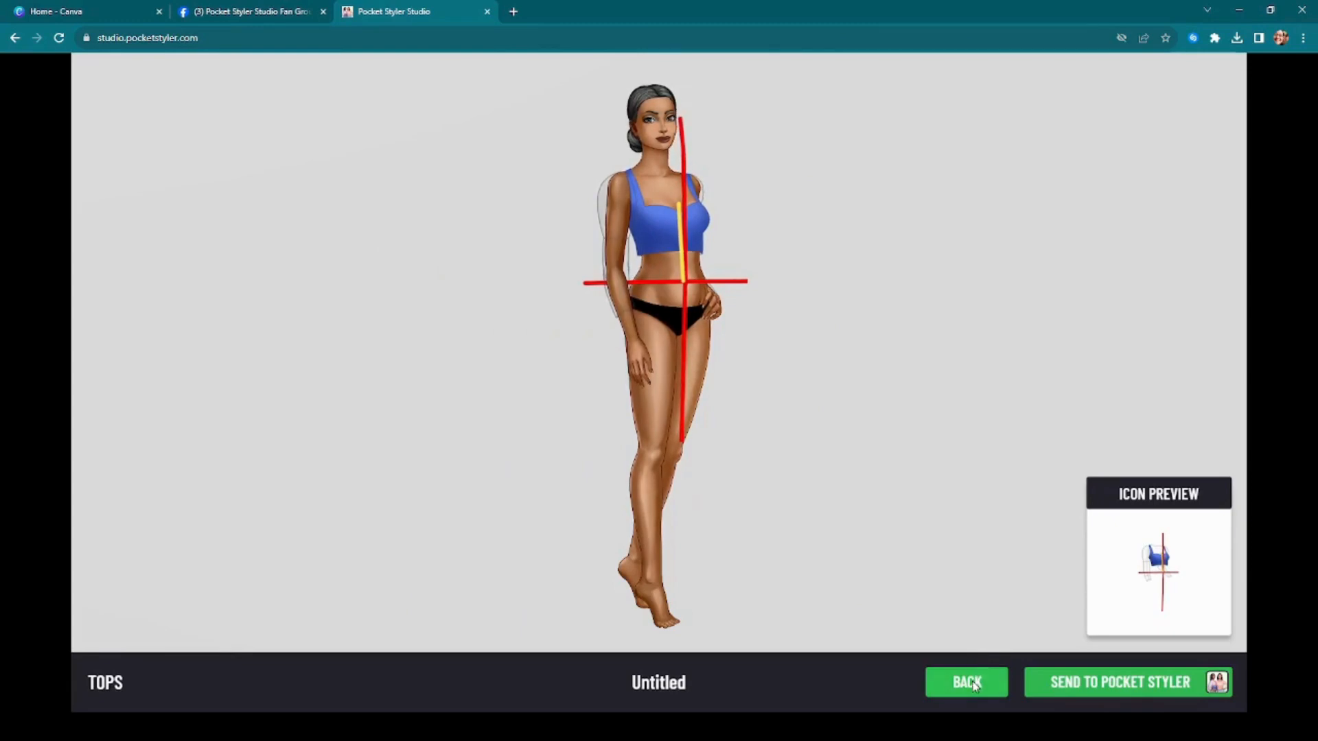
pyautogui.click(973, 680)
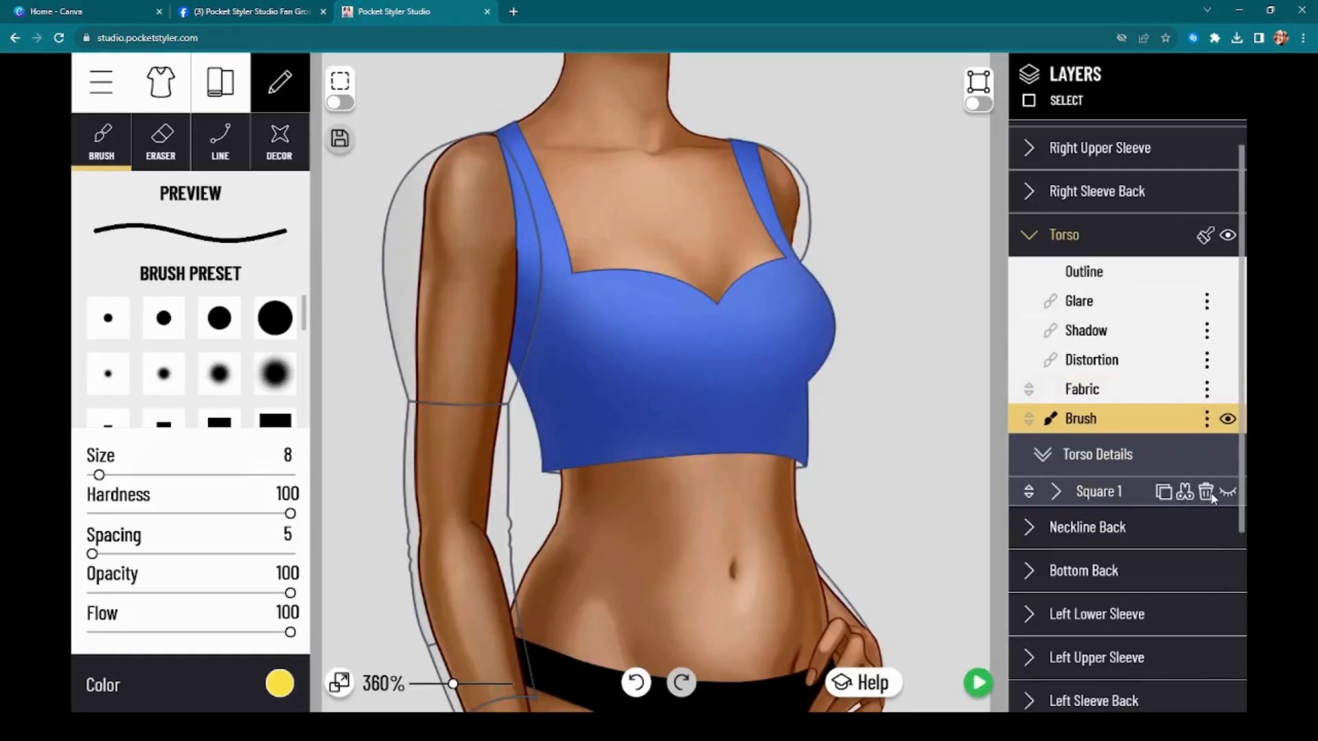
pyautogui.click(1207, 492)
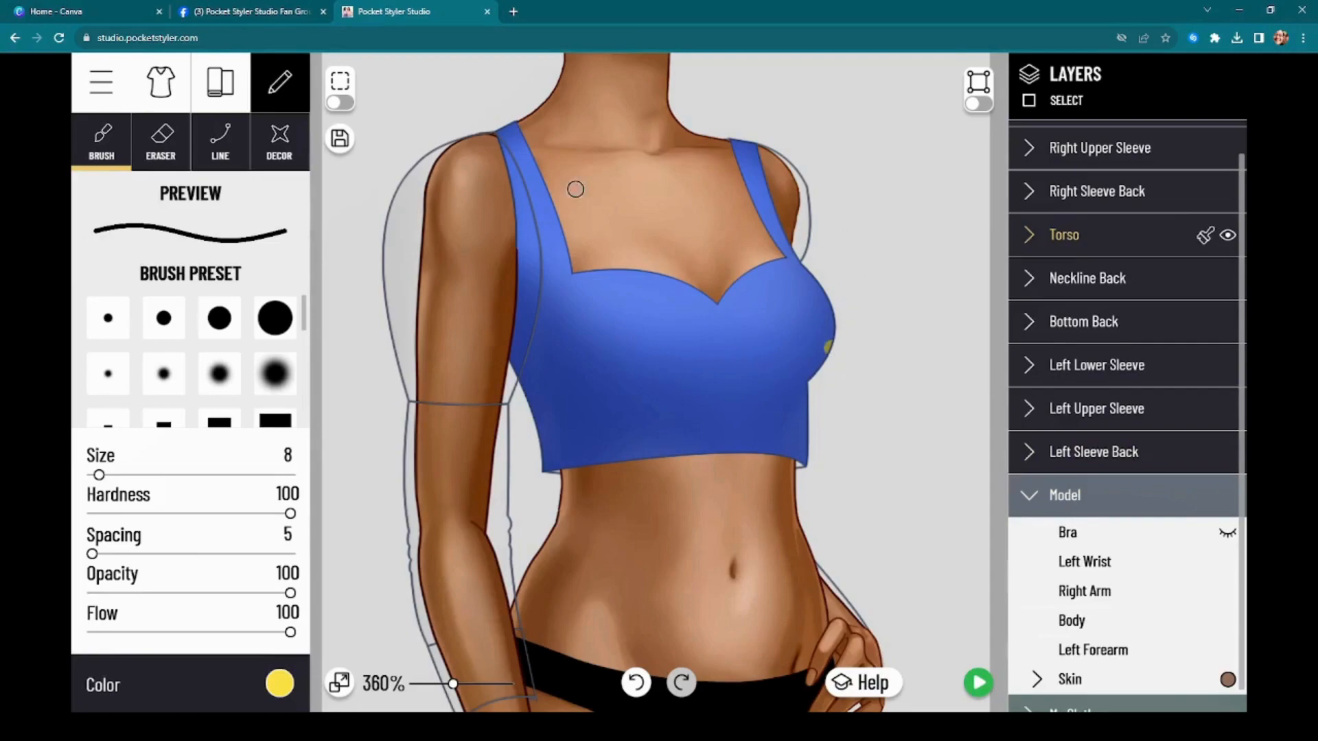
# Undo the stray yellow brush mark at the outer edge of the bust
pyautogui.click(643, 691)
pyautogui.scroll(1, 800, 354)
pyautogui.scroll(-4, 800, 354)
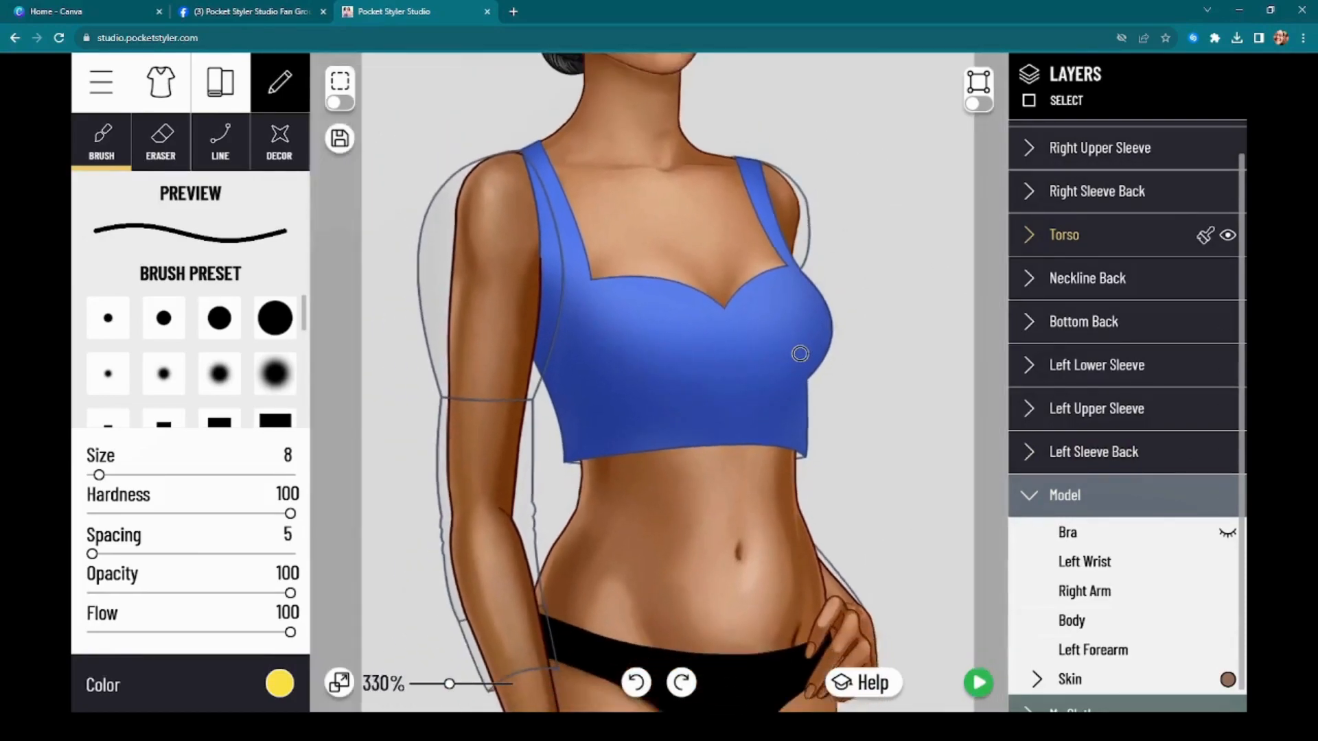
# Copy the Torso's blue style to the Right Lower, Right Upper, Left Lower and Left Upper Sleeve pieces
pyautogui.click(1205, 235)
pyautogui.scroll(1, 1193, 198)
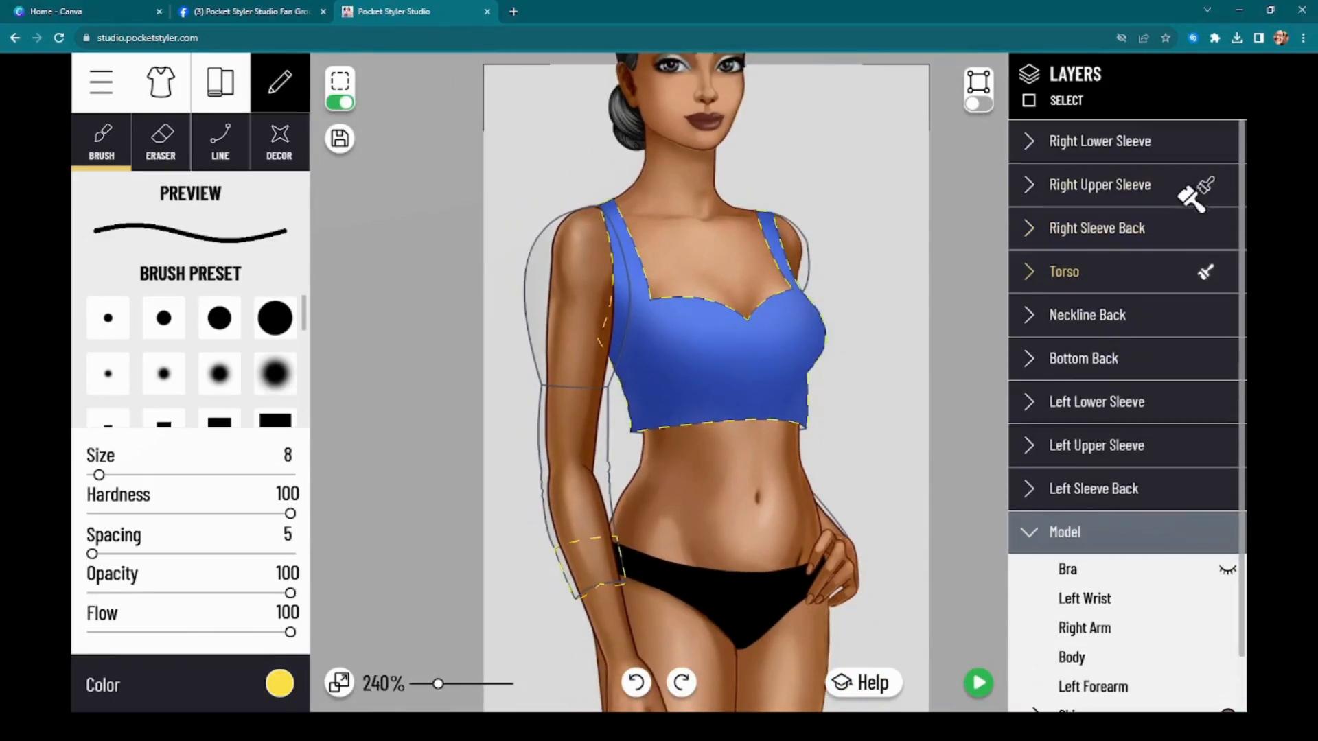
pyautogui.click(1167, 147)
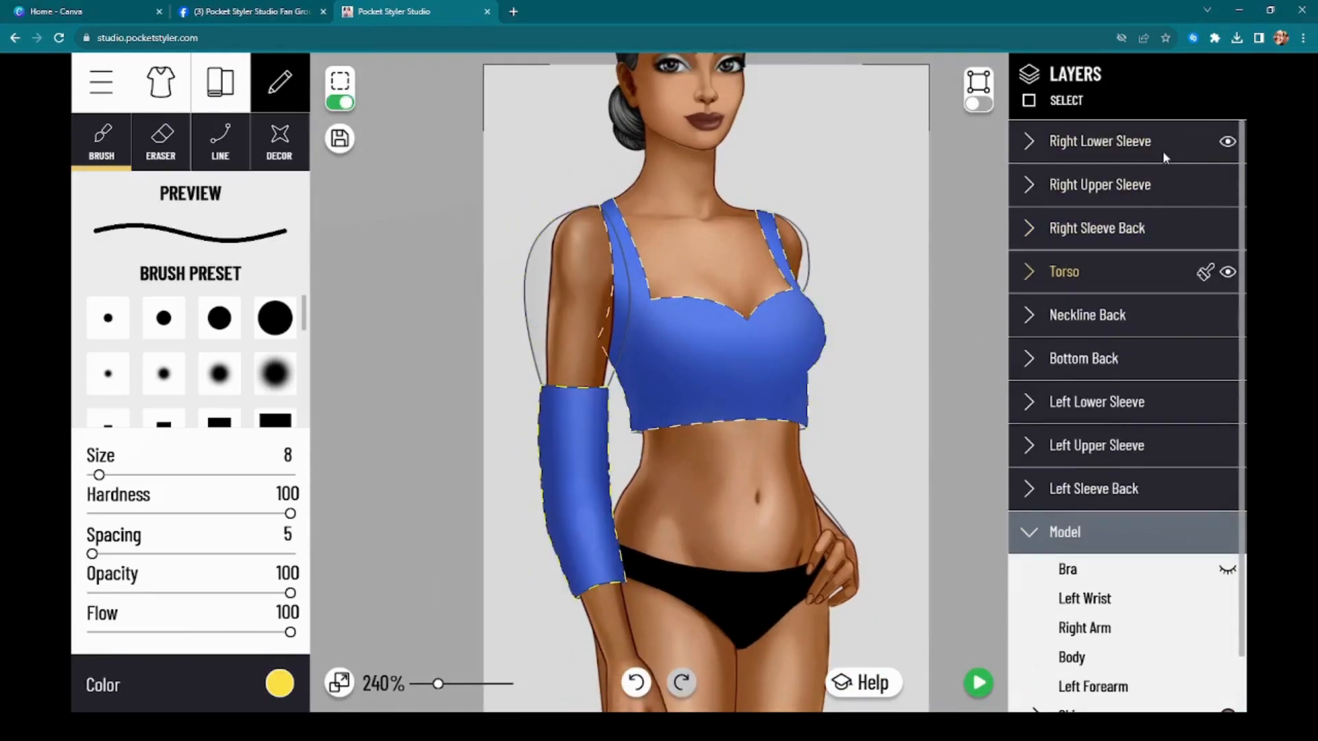
pyautogui.click(1185, 185)
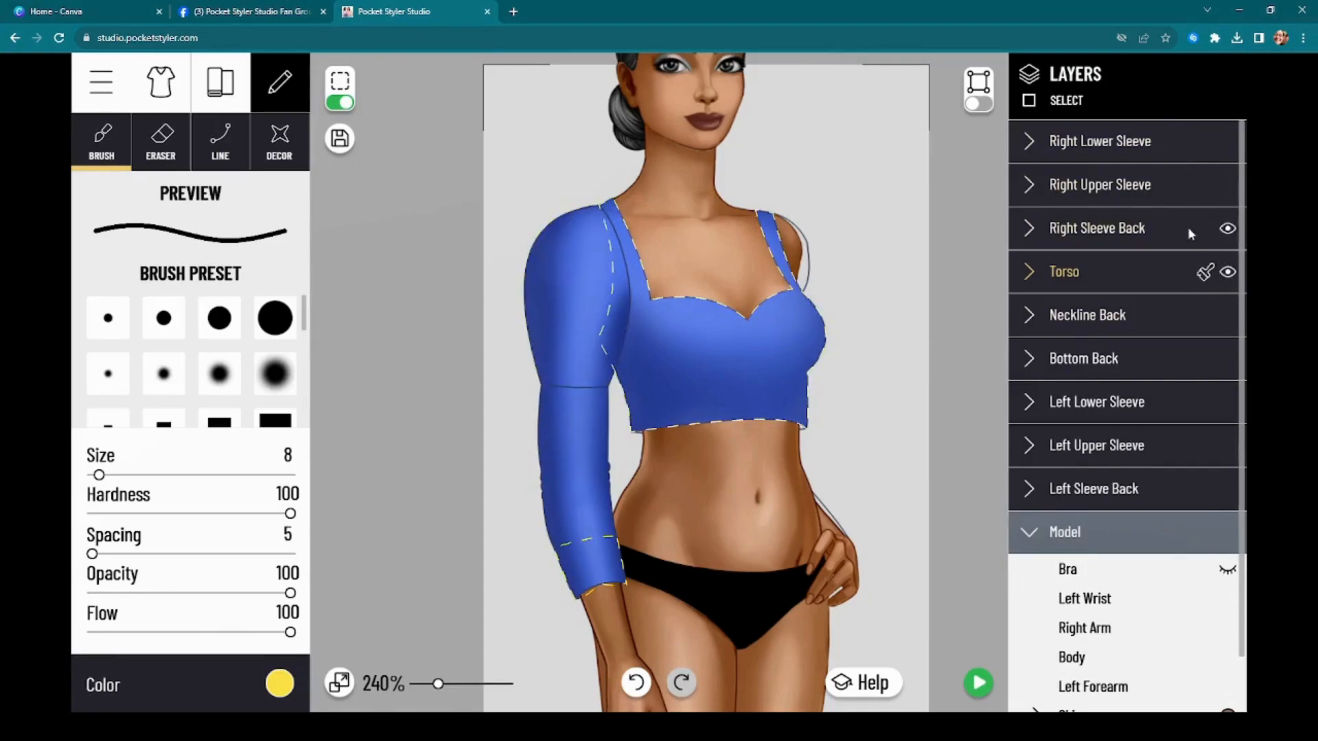
pyautogui.click(1205, 271)
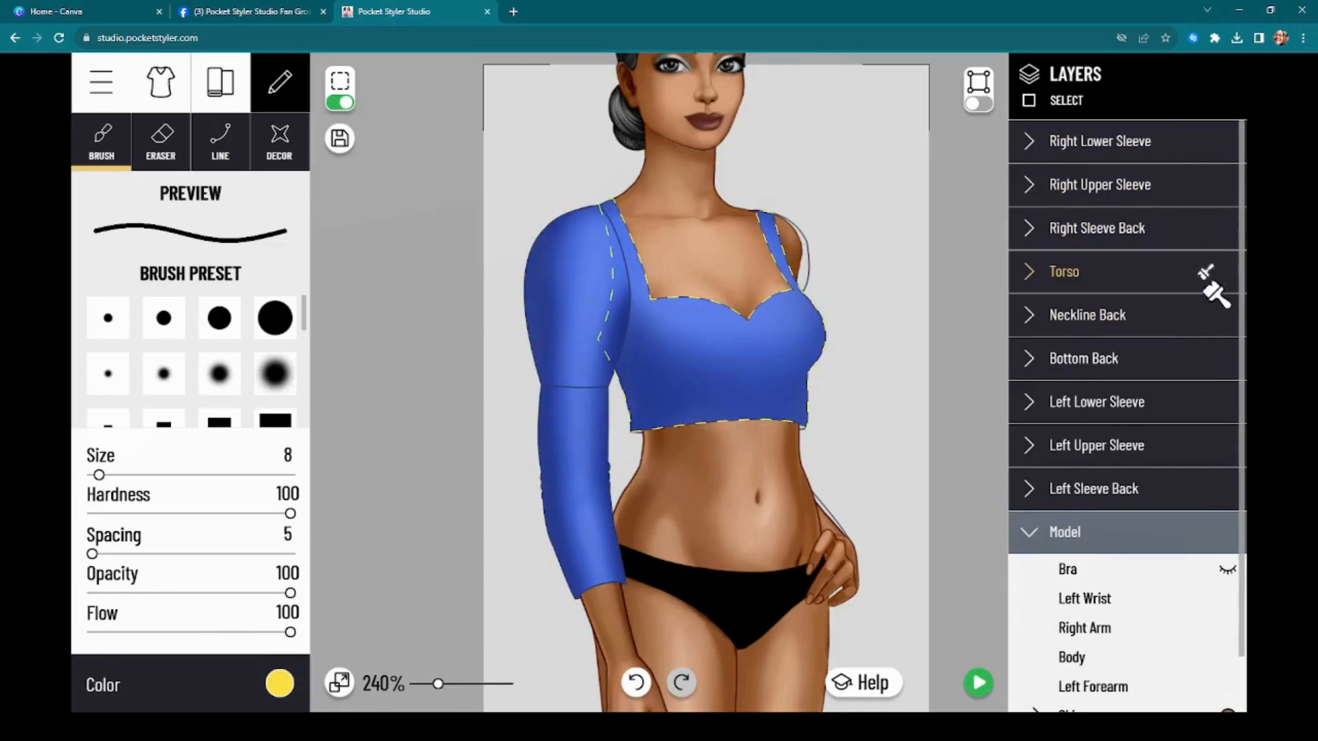
pyautogui.click(1175, 391)
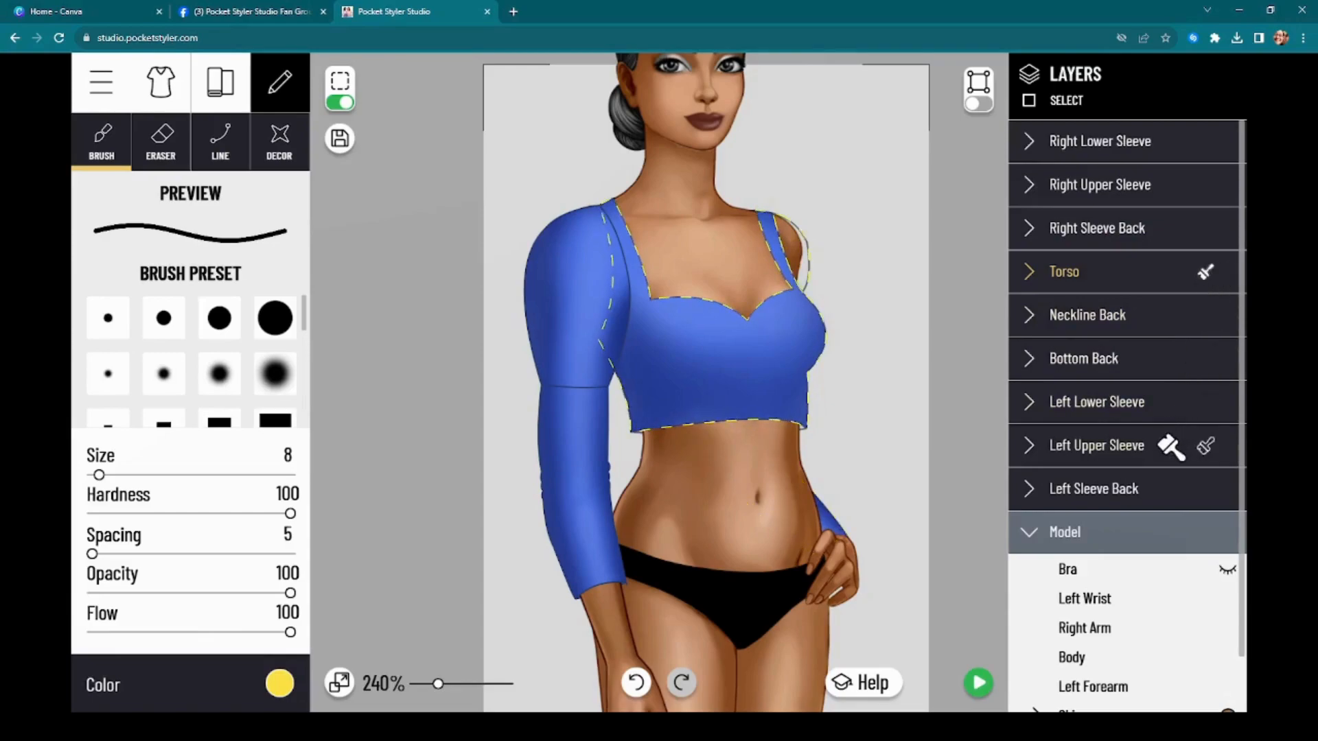
pyautogui.click(1171, 445)
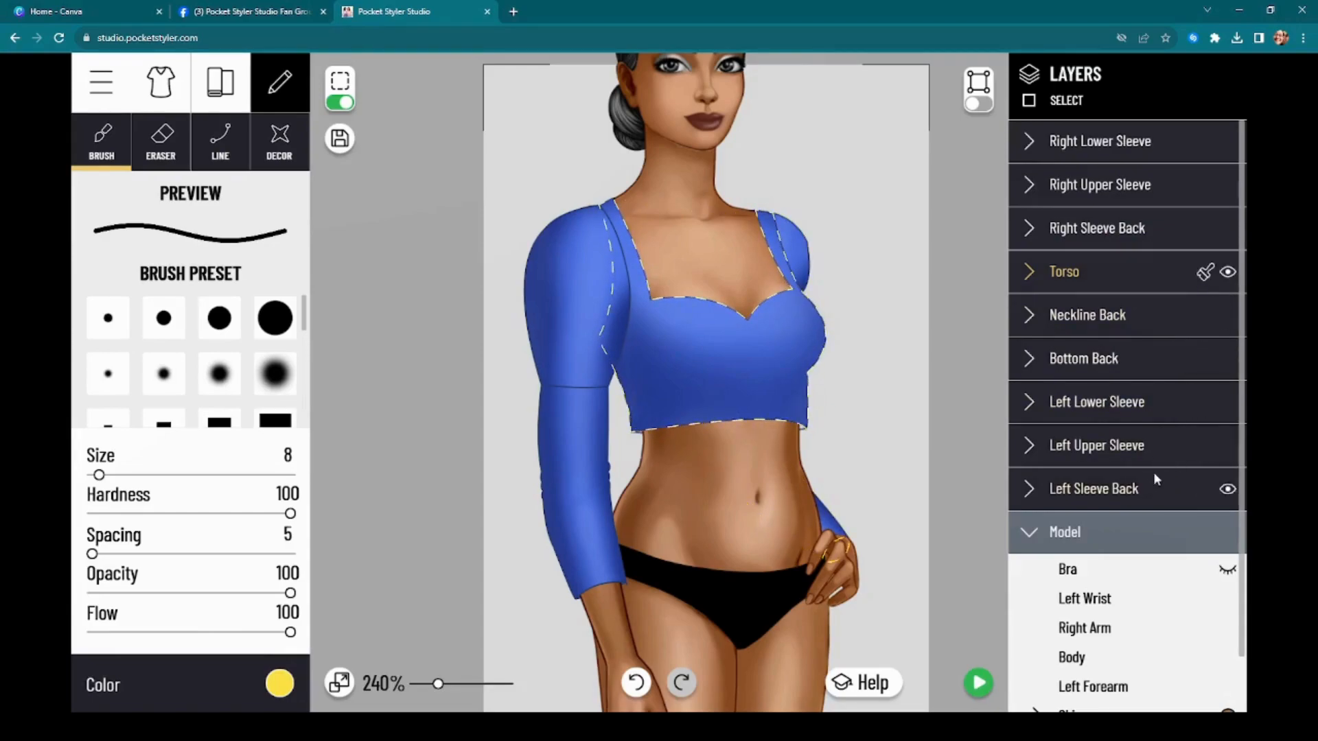
# Turn off the dashed selection outline, preview the blue long-sleeved top on the full model and return to editing
pyautogui.click(345, 102)
pyautogui.scroll(-6, 682, 382)
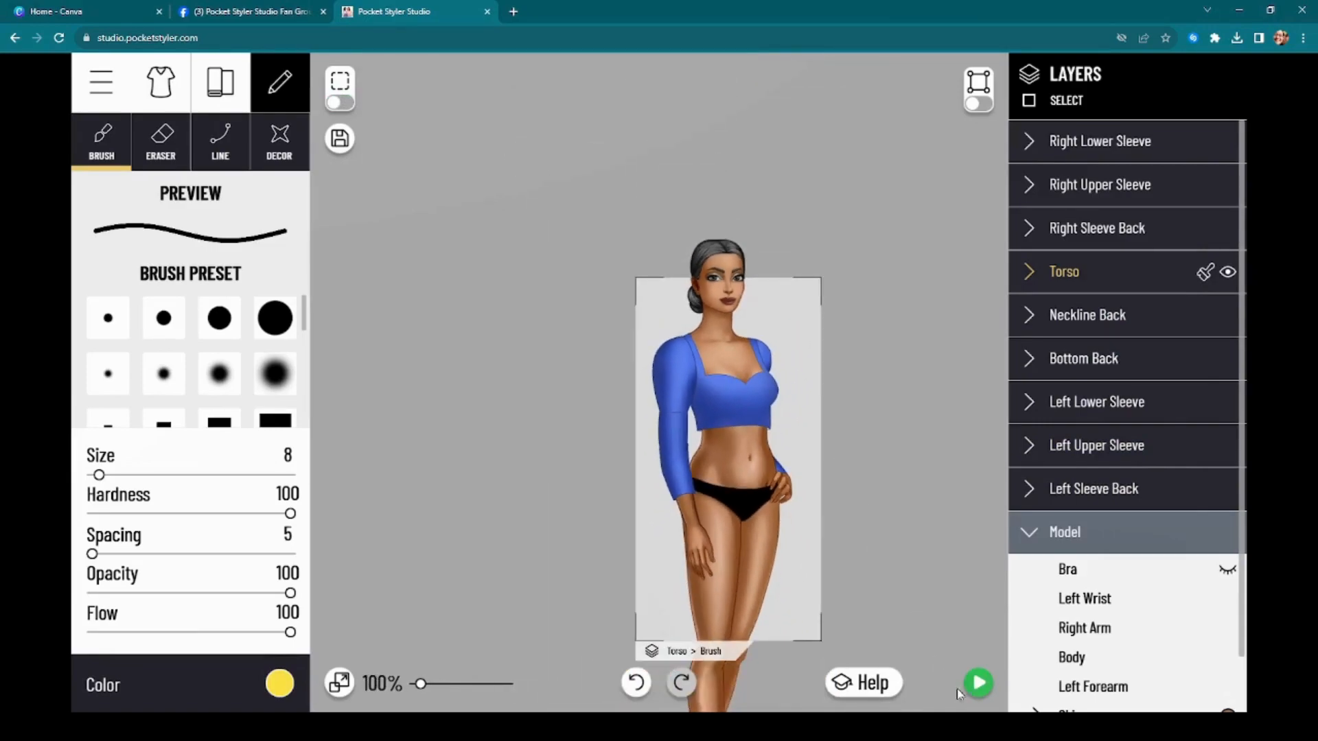
pyautogui.click(978, 683)
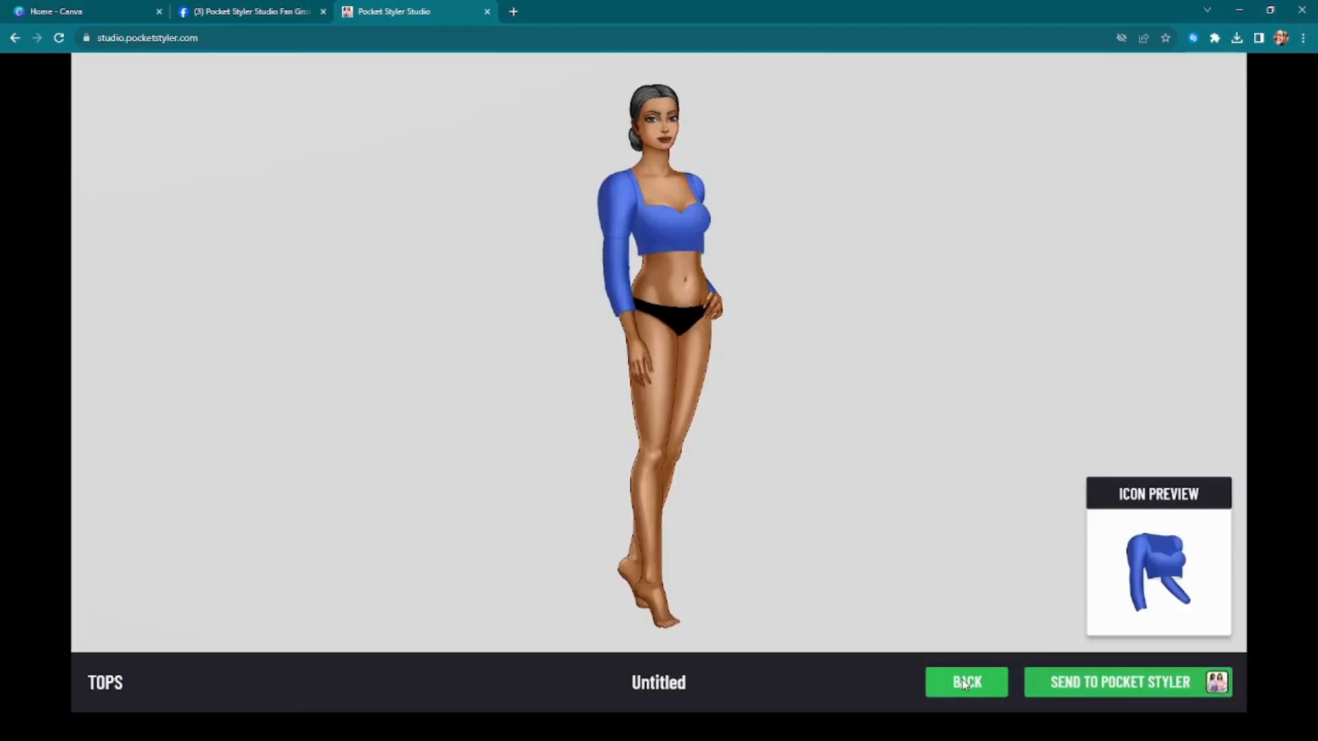
pyautogui.click(964, 683)
# Copy the Torso's style to the Bottom Back piece
pyautogui.scroll(5, 896, 460)
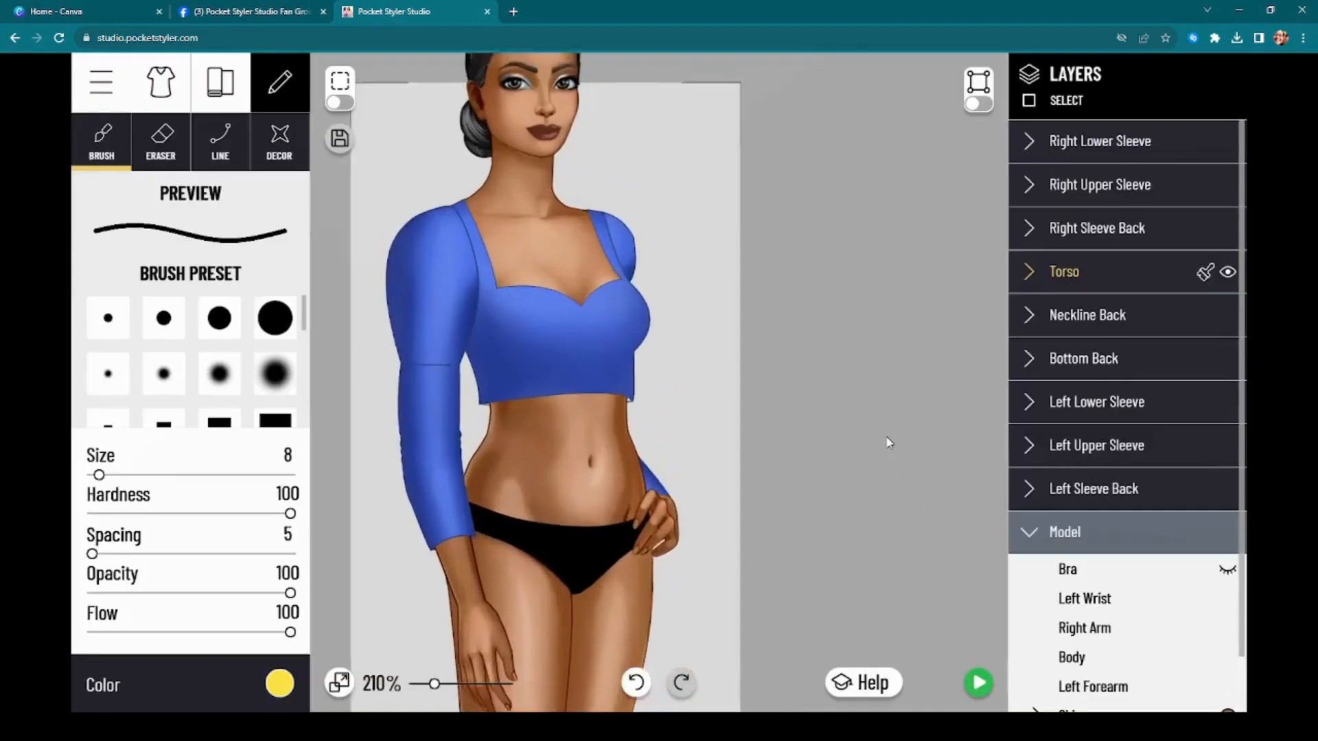
pyautogui.click(1202, 273)
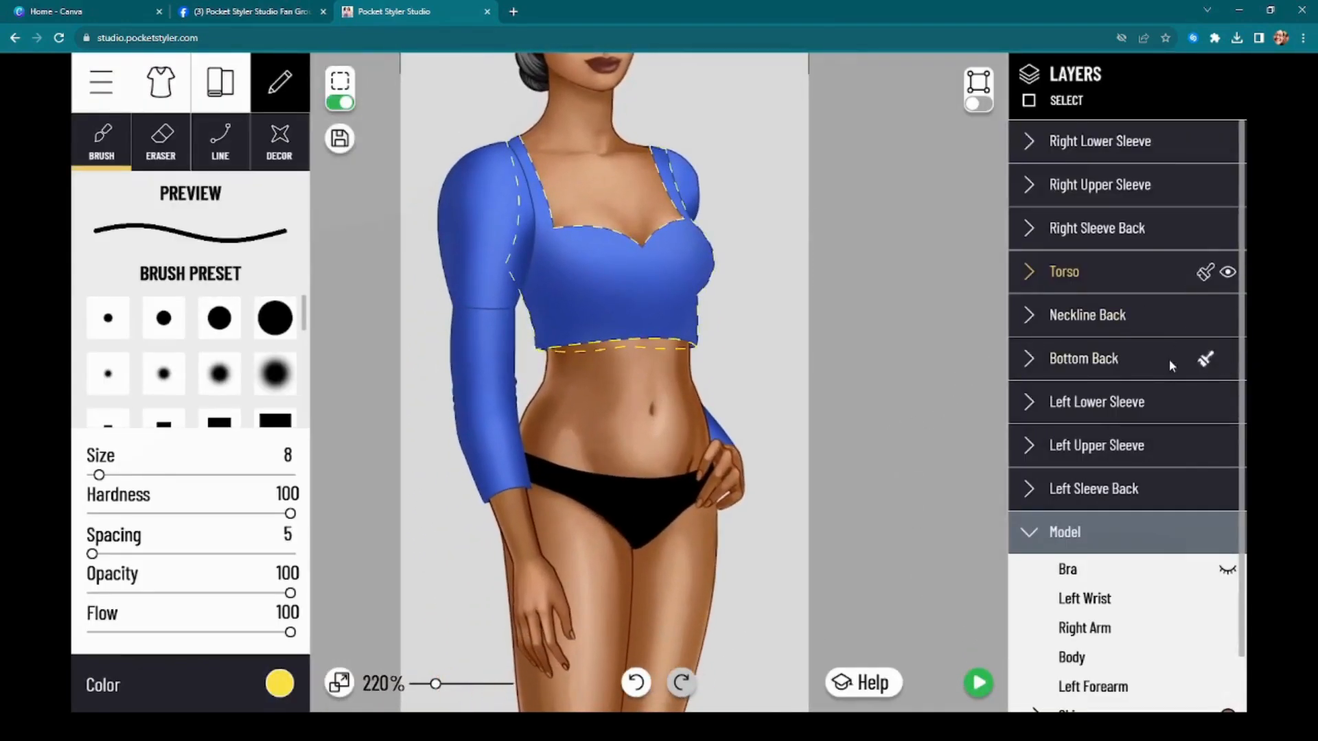
pyautogui.scroll(2, 855, 447)
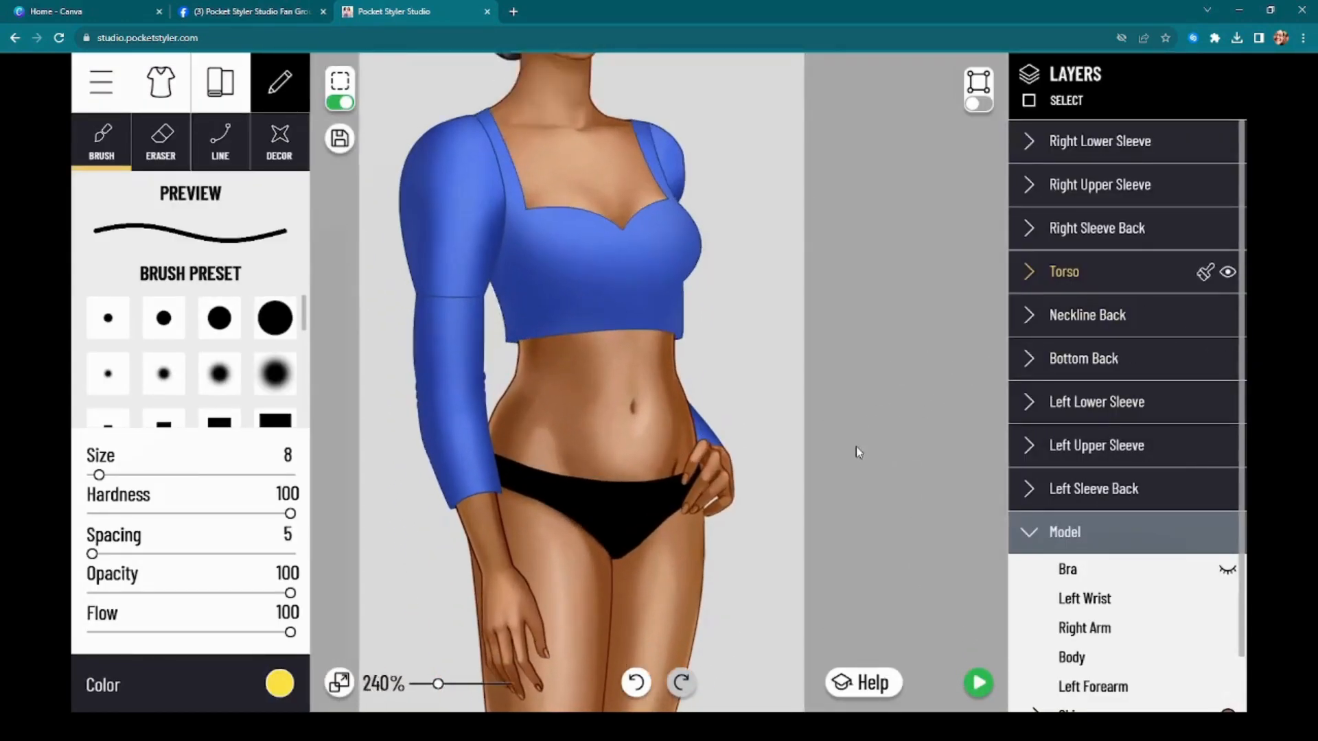
# Show the shape points and shorten the Left Lower Sleeve by moving its two cuff corners up behind the waist
pyautogui.moveTo(932, 462); pyautogui.dragTo(971, 473)
pyautogui.click(982, 105)
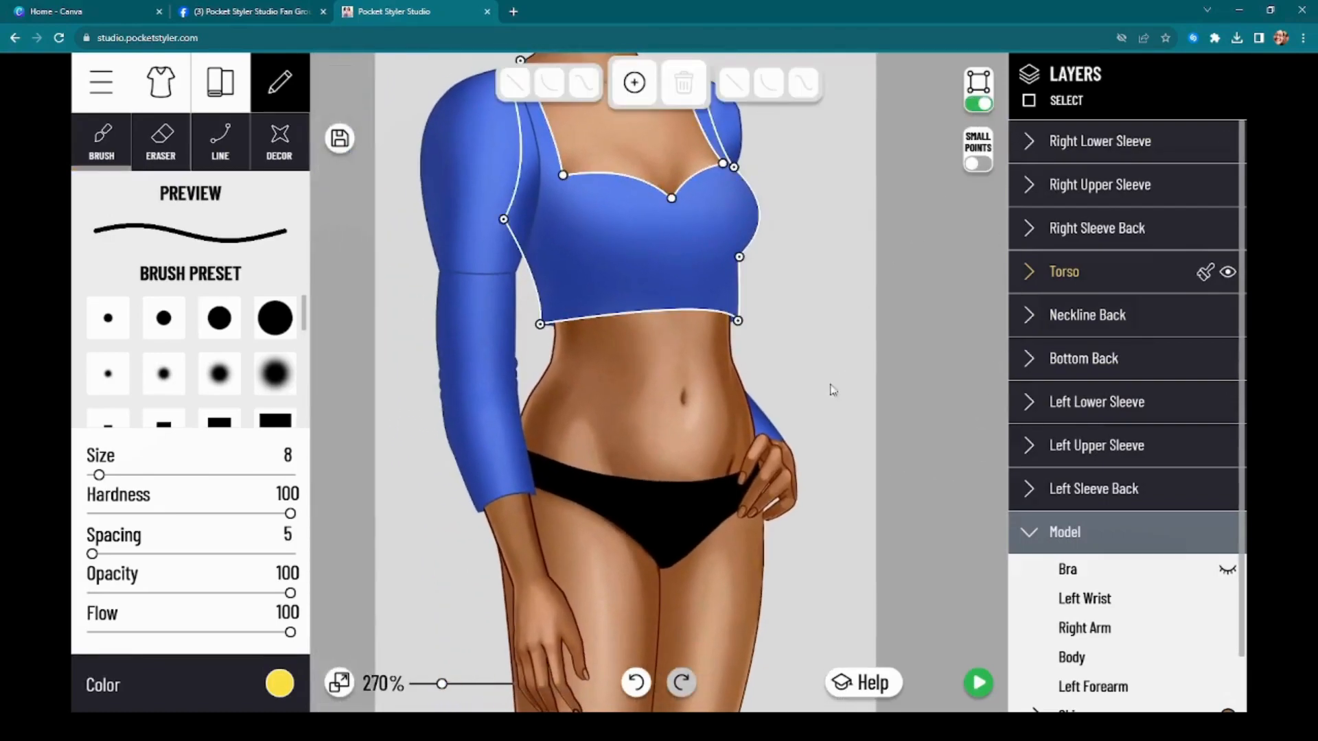
pyautogui.click(775, 437)
pyautogui.moveTo(784, 443); pyautogui.dragTo(748, 397)
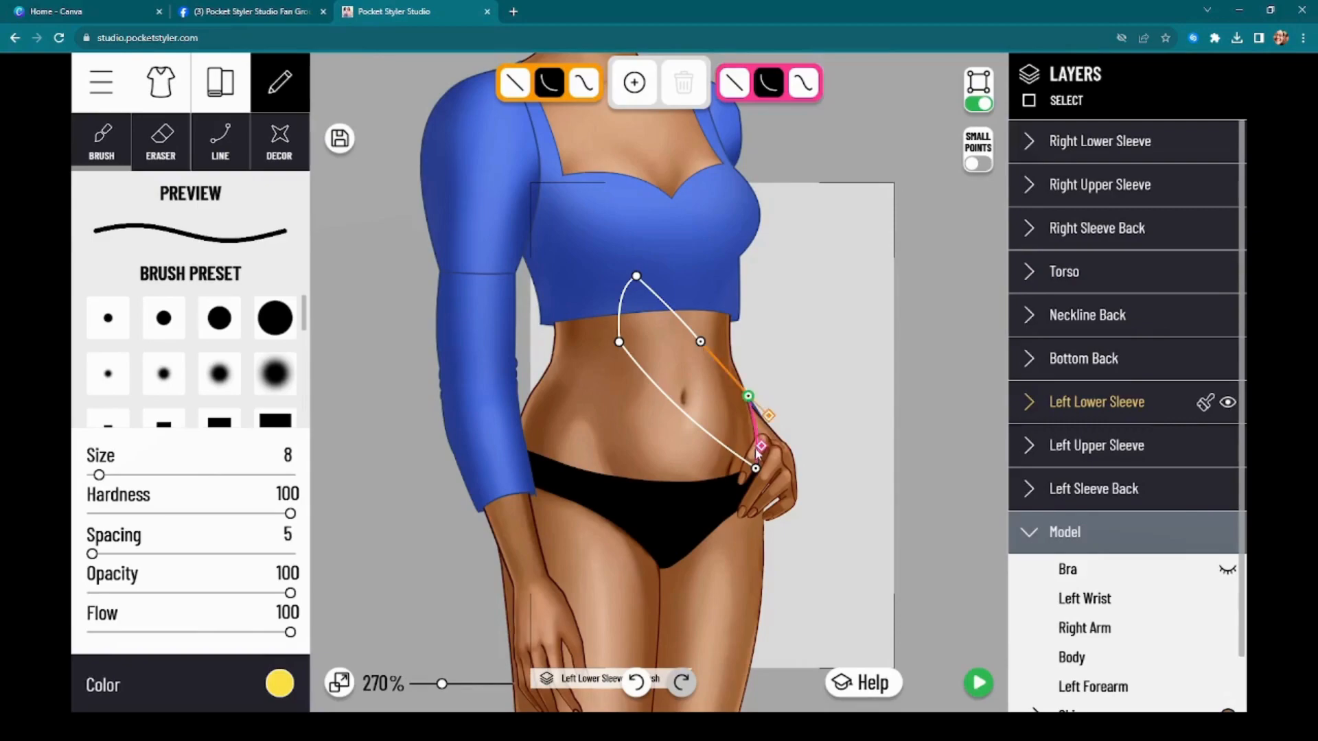
pyautogui.moveTo(757, 470); pyautogui.dragTo(741, 408)
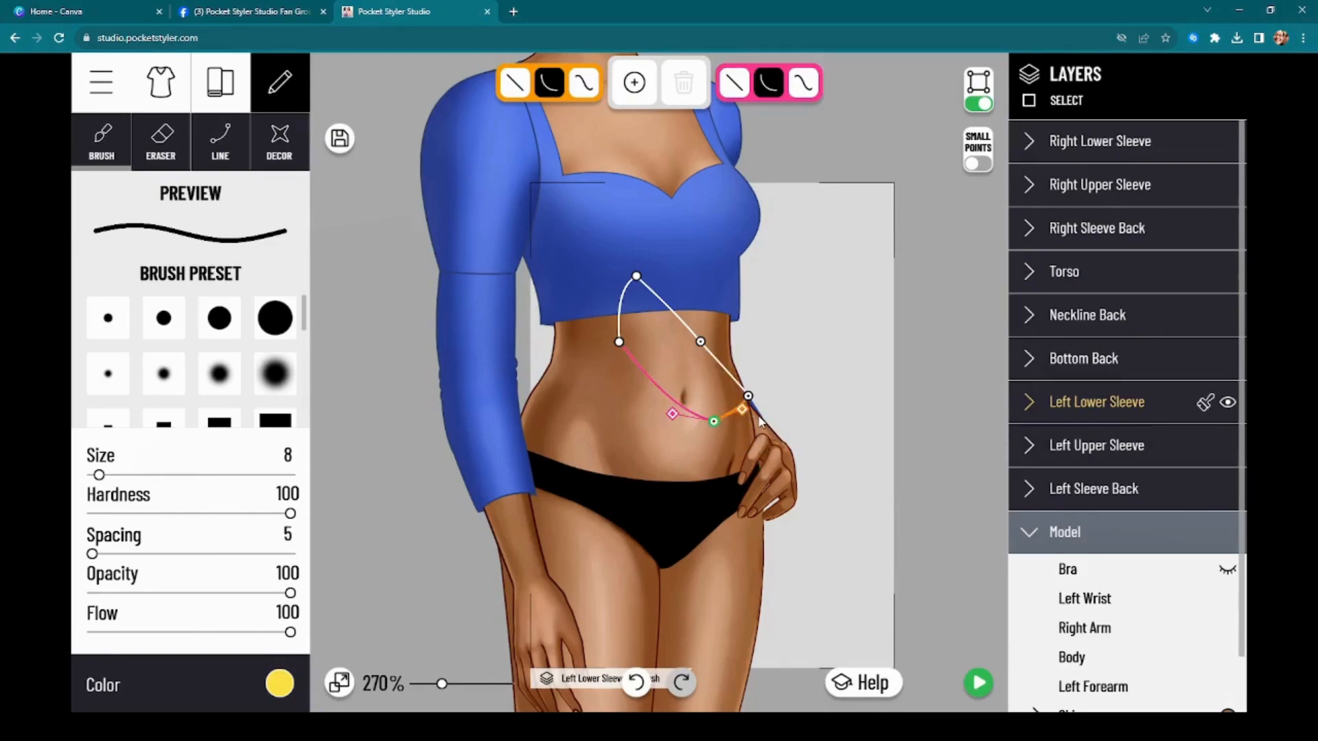
# Reshape the Left Sleeve Back by pulling its points and curve handle up to the shortened left cuff
pyautogui.click(754, 404)
pyautogui.click(754, 404)
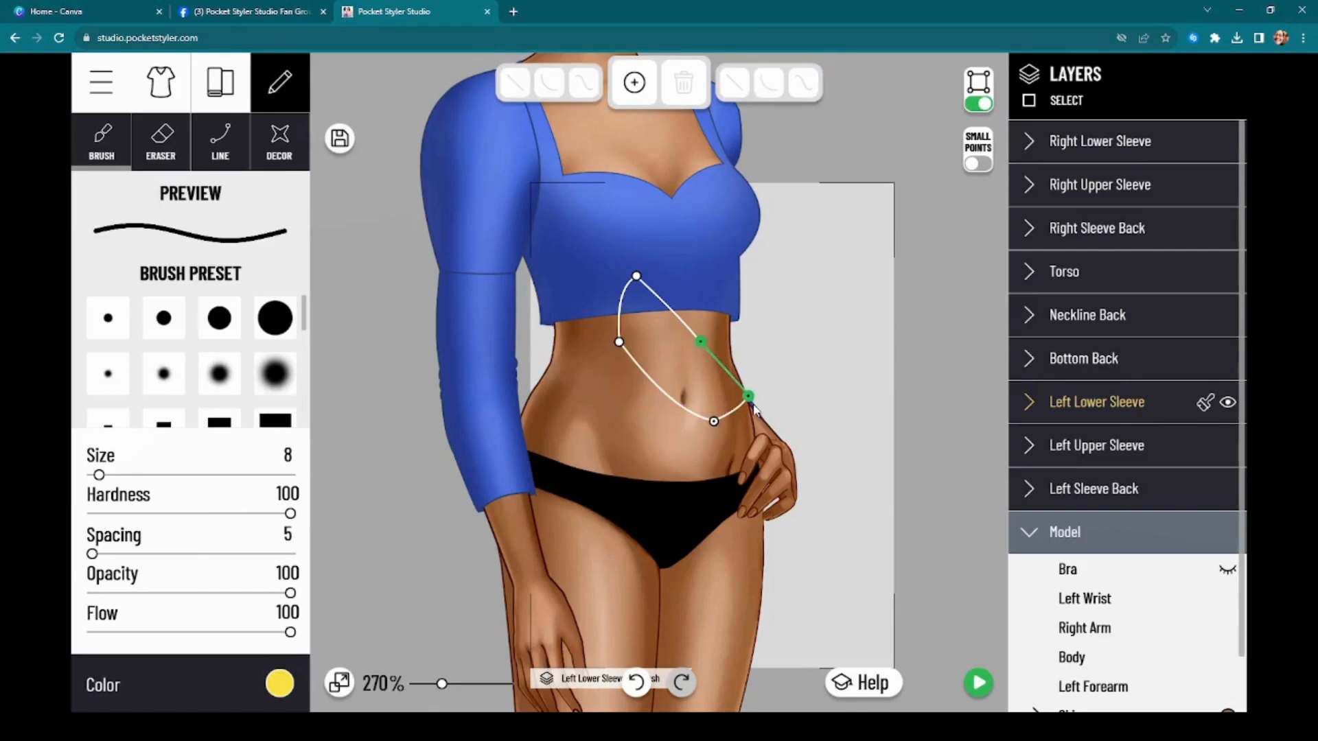
pyautogui.click(754, 407)
pyautogui.moveTo(777, 475); pyautogui.dragTo(736, 408)
pyautogui.moveTo(796, 466); pyautogui.dragTo(749, 422)
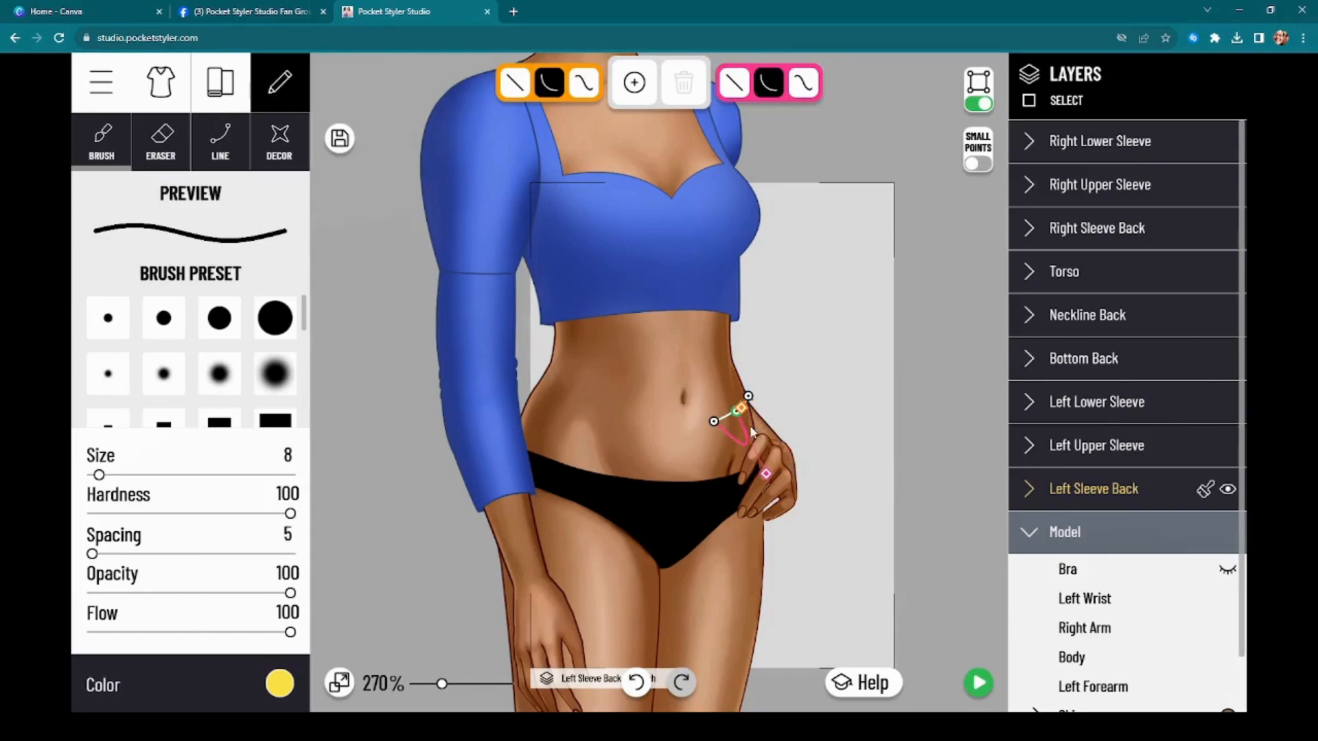
pyautogui.moveTo(766, 474); pyautogui.dragTo(718, 423)
# Preview the top with the shortened left sleeve, return to editing and inspect it without the dashed selection outline
pyautogui.click(976, 683)
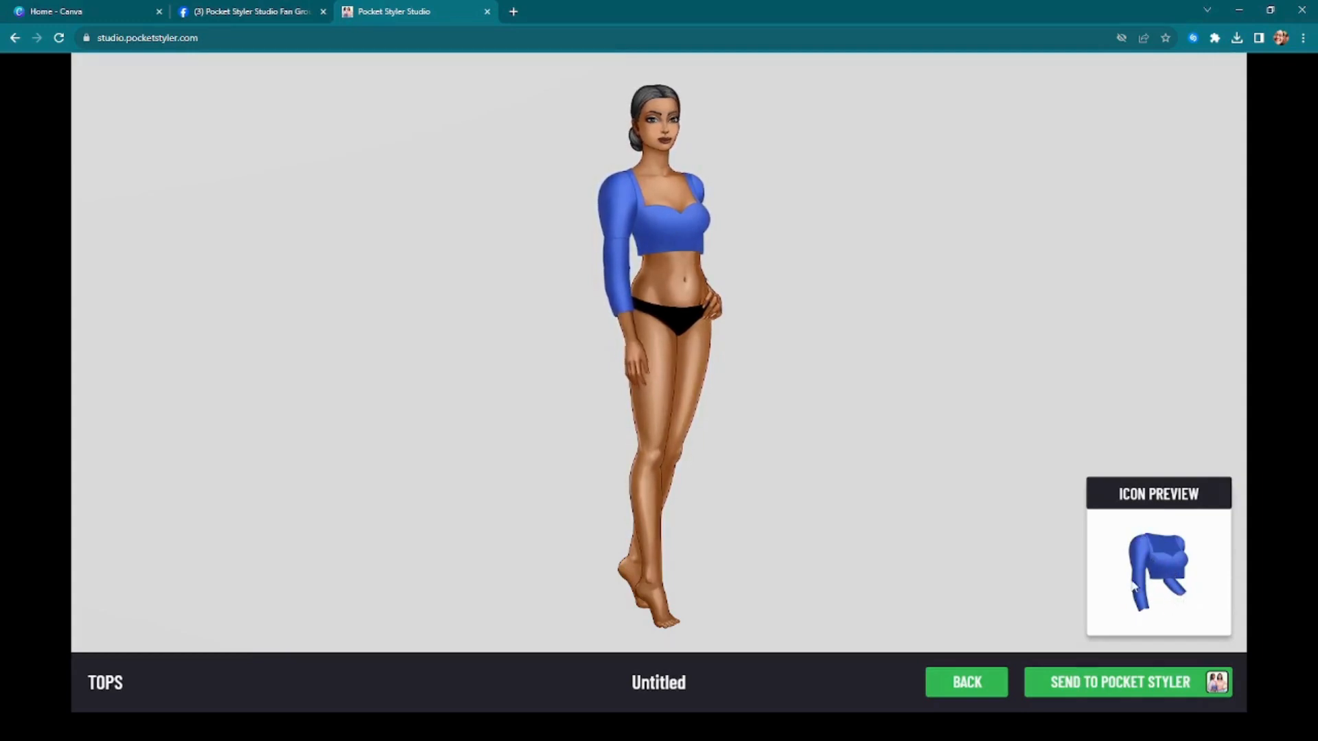
pyautogui.click(958, 678)
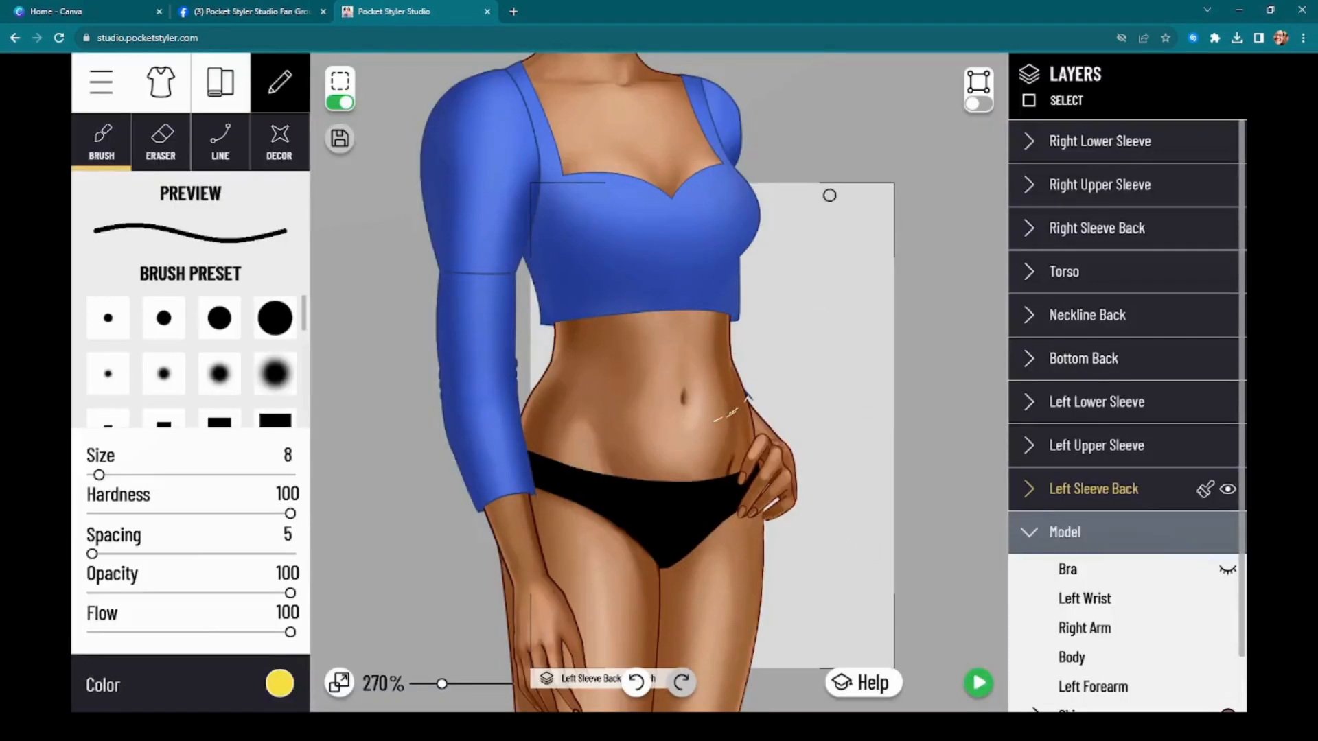
pyautogui.click(339, 103)
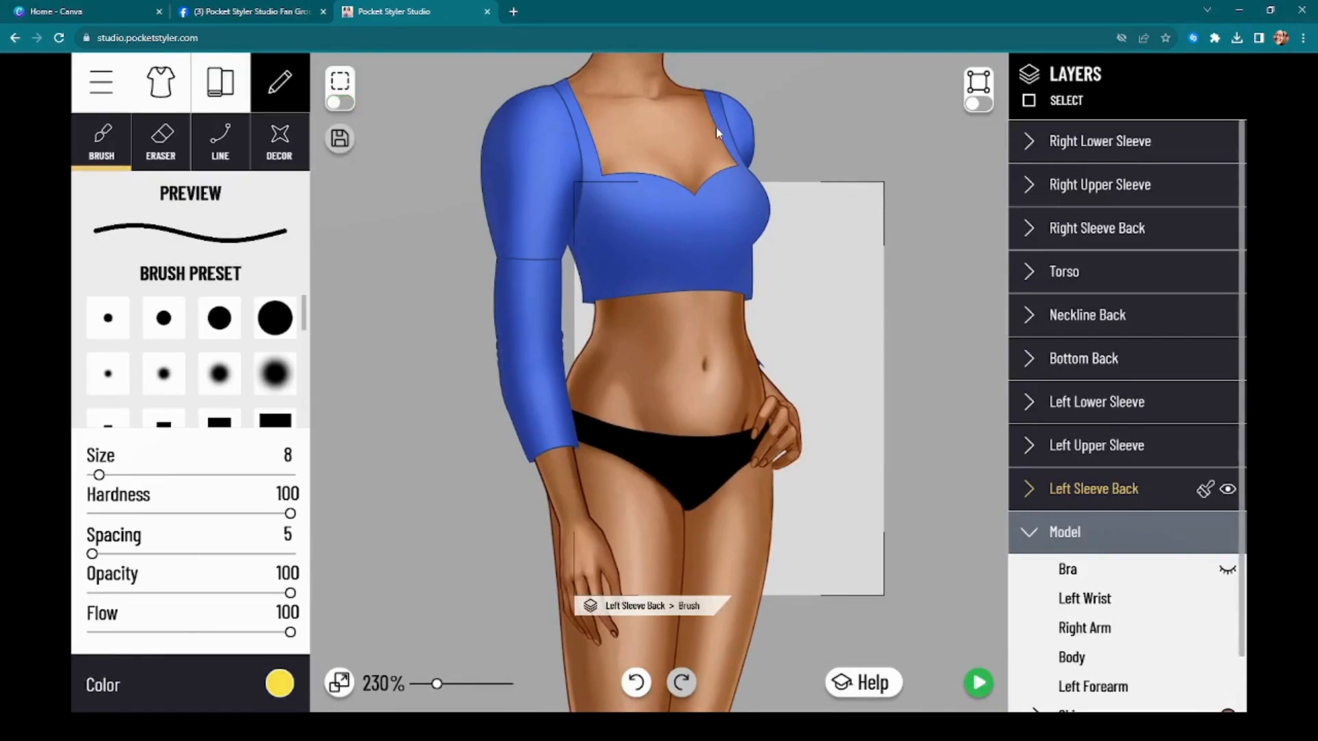
pyautogui.scroll(5, 685, 232)
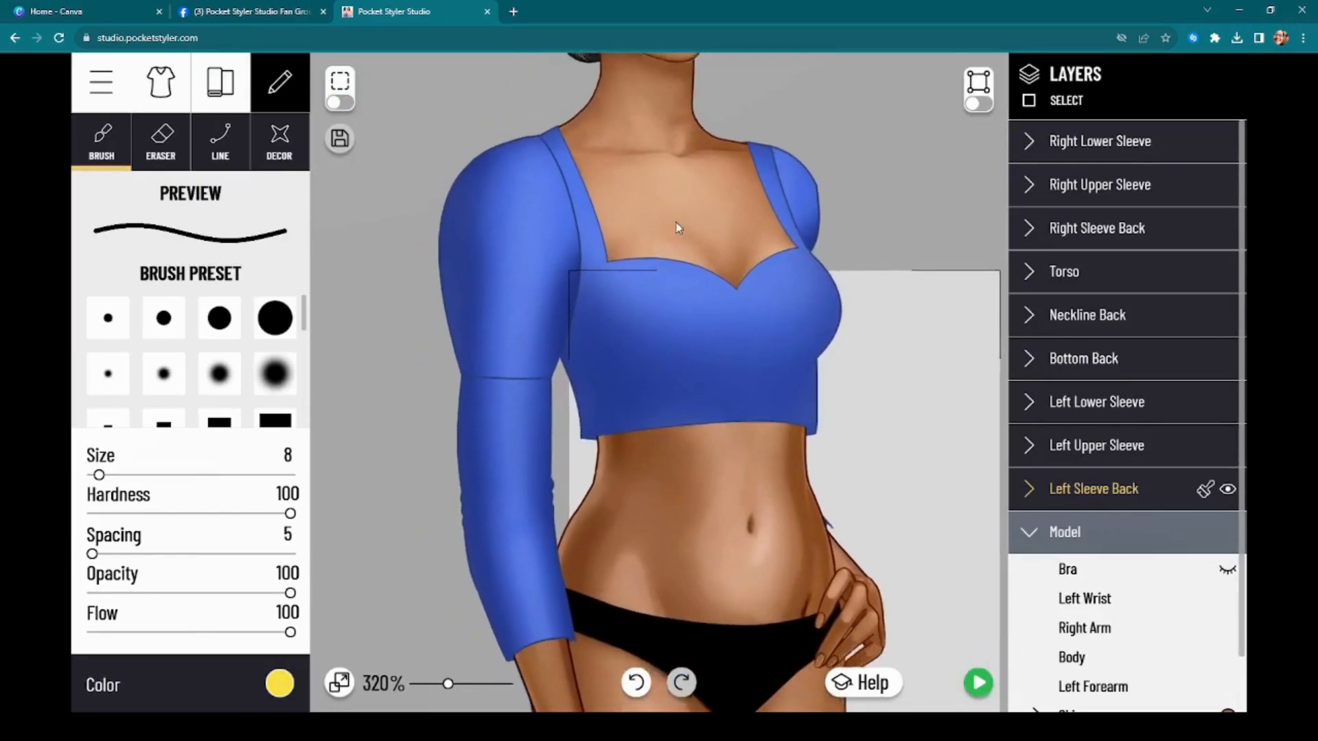
pyautogui.scroll(-5, 766, 299)
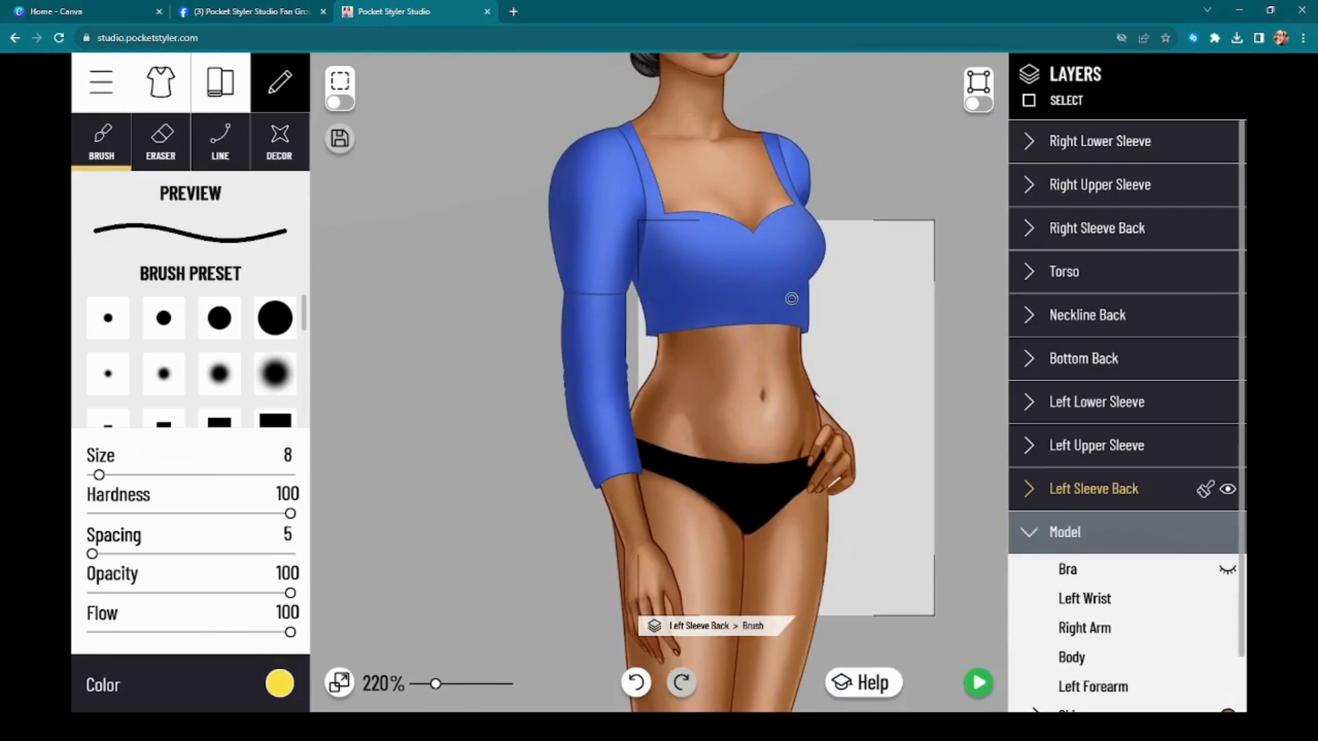
pyautogui.scroll(-1, 514, 357)
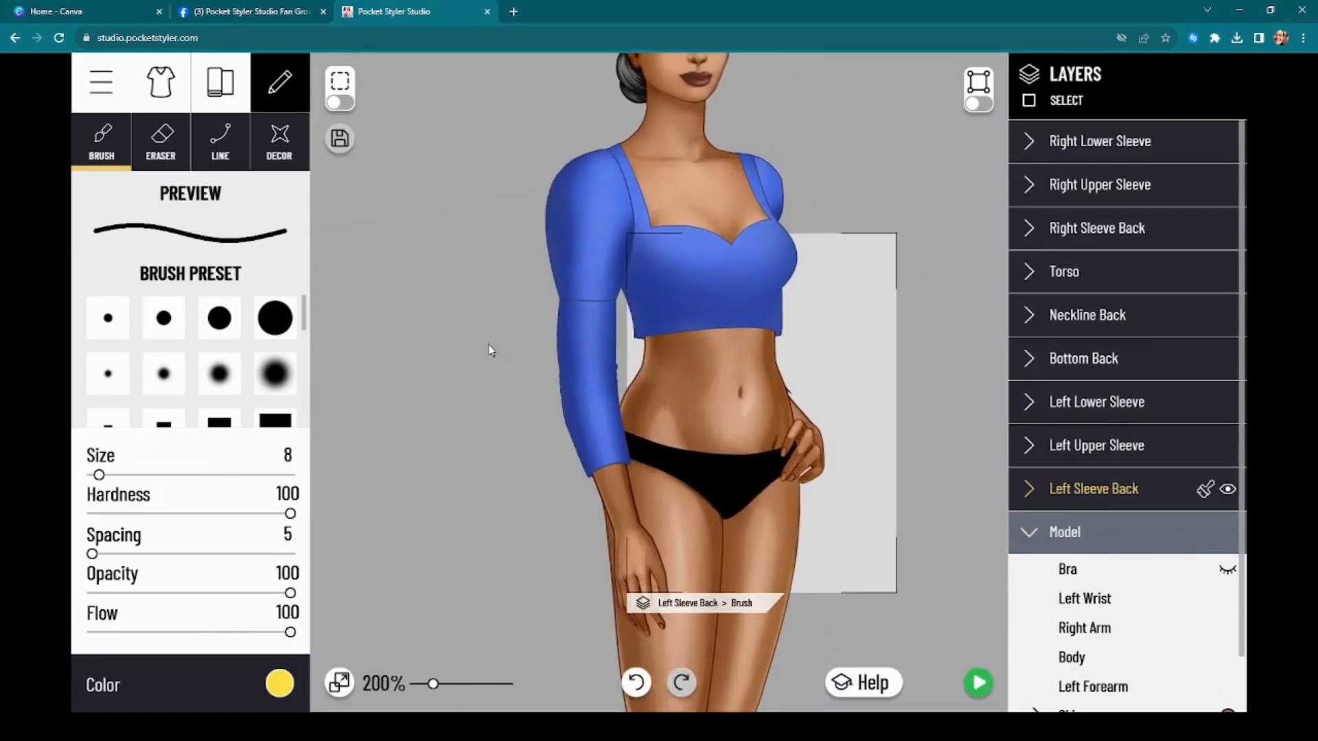
# Create a new project from the Full sleeve top template
pyautogui.click(101, 83)
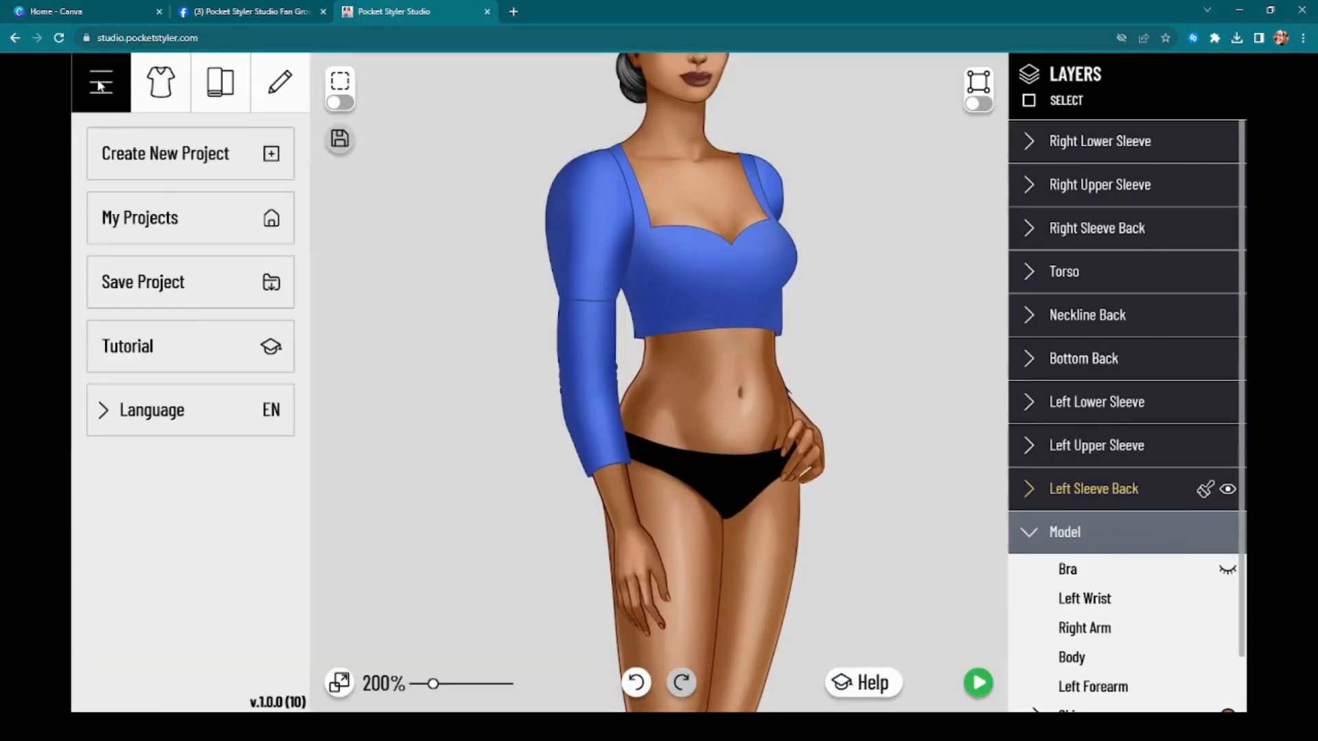
pyautogui.click(158, 163)
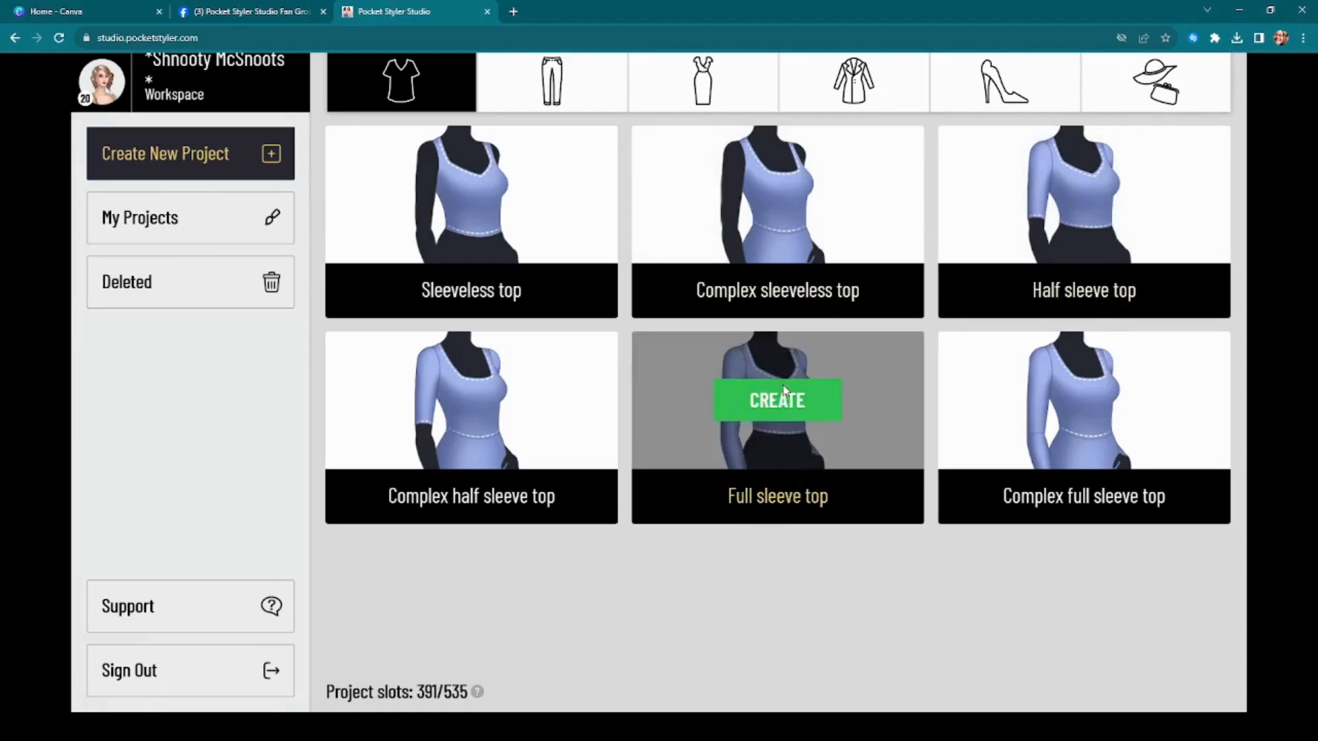
pyautogui.click(802, 397)
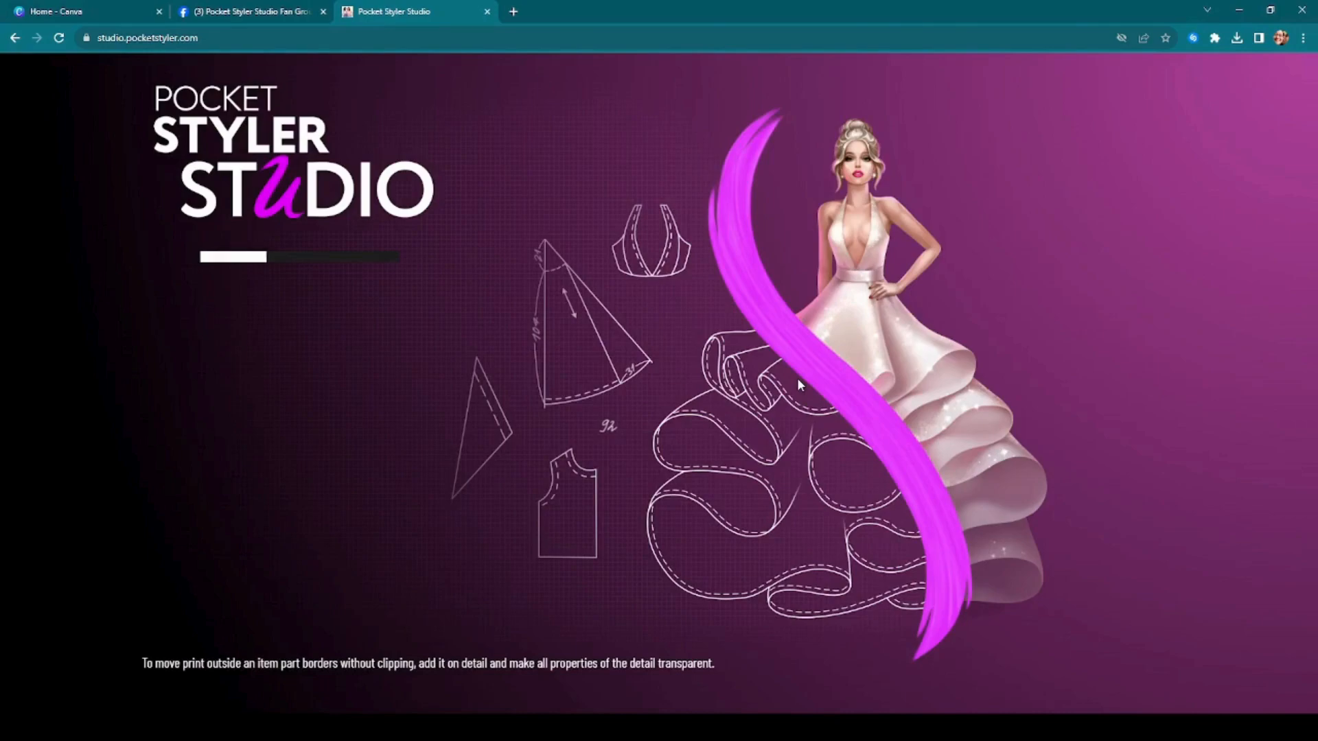
# Expand the new top's Torso layer and activate its Brush for freehand drawing
pyautogui.scroll(4, 806, 295)
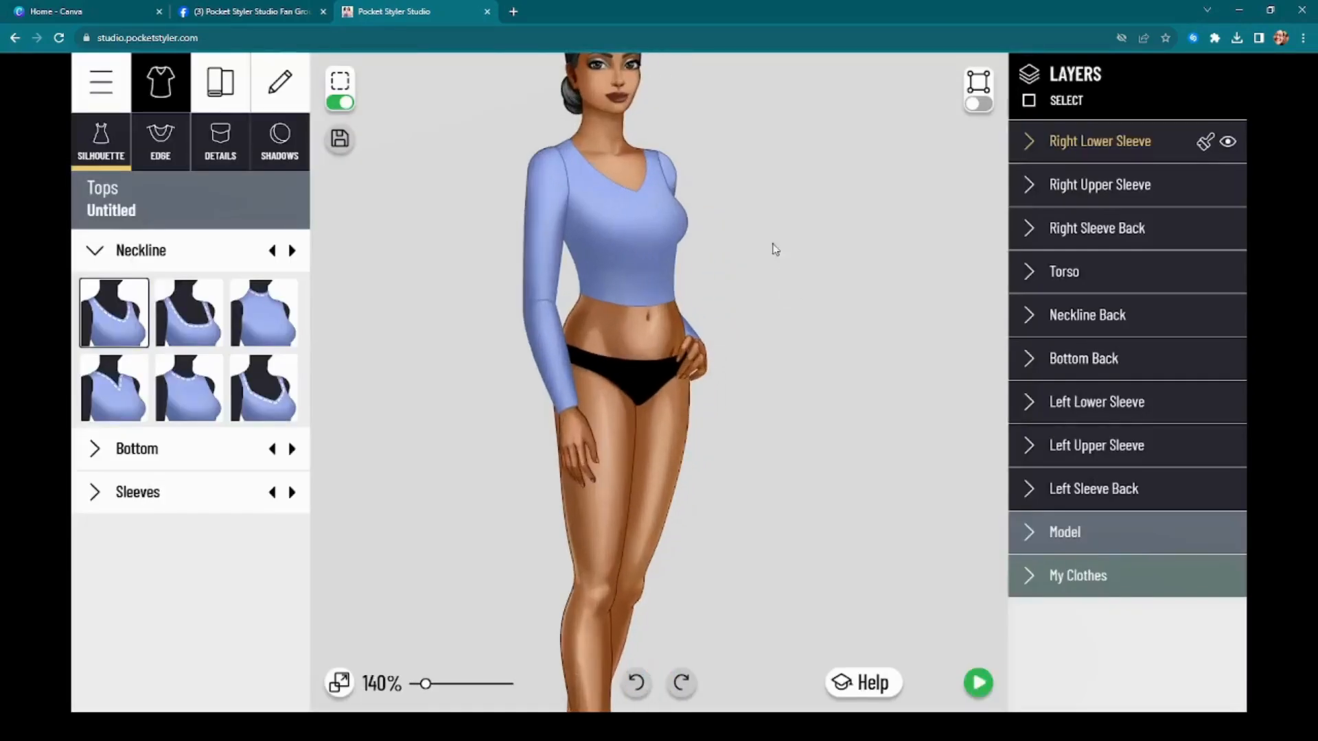
pyautogui.click(1102, 264)
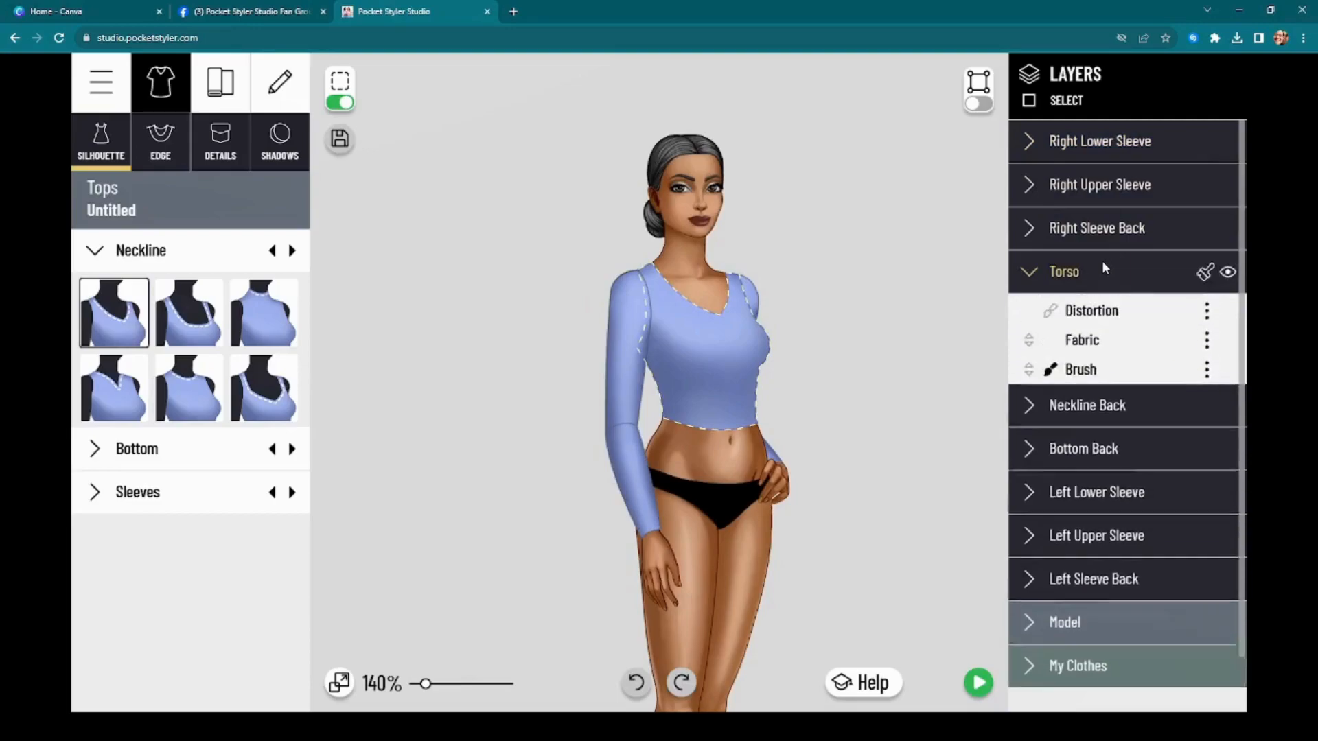
pyautogui.moveTo(857, 351); pyautogui.dragTo(872, 285)
pyautogui.scroll(3, 826, 306)
pyautogui.scroll(-2, 828, 308)
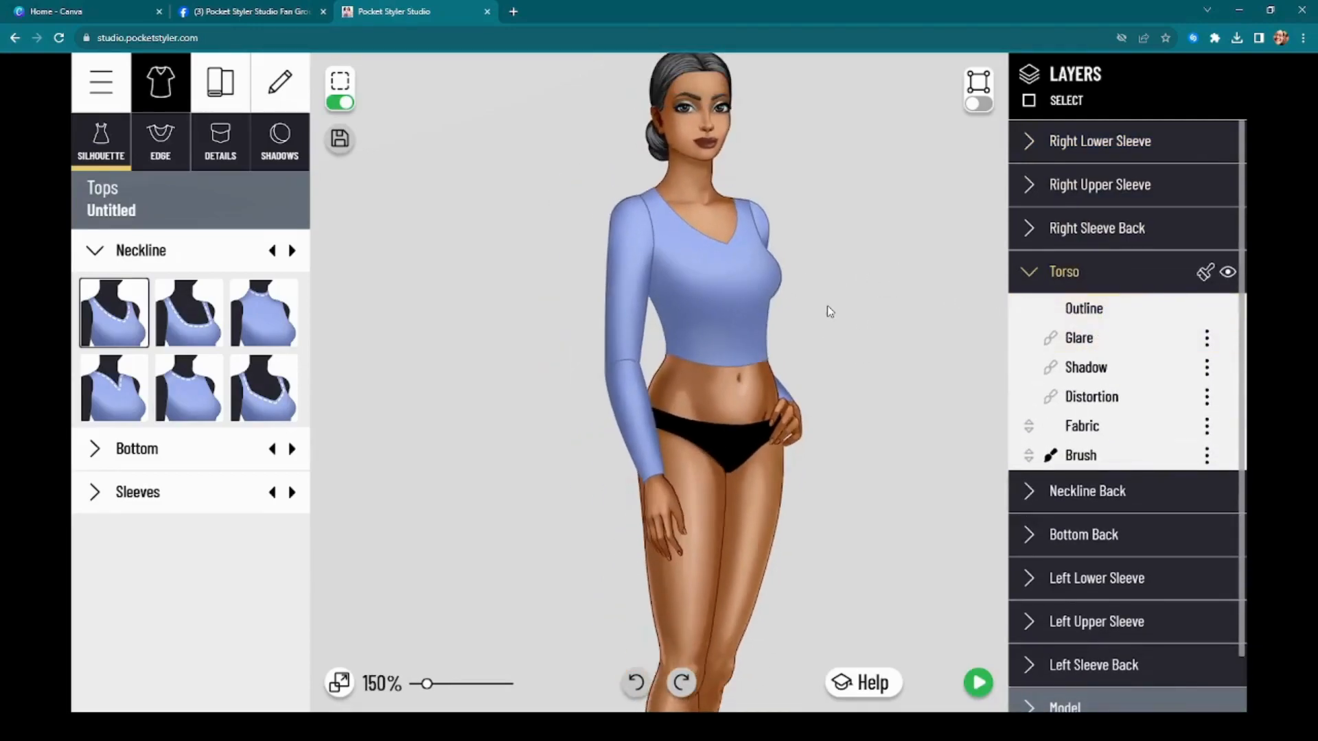
pyautogui.scroll(-4, 828, 306)
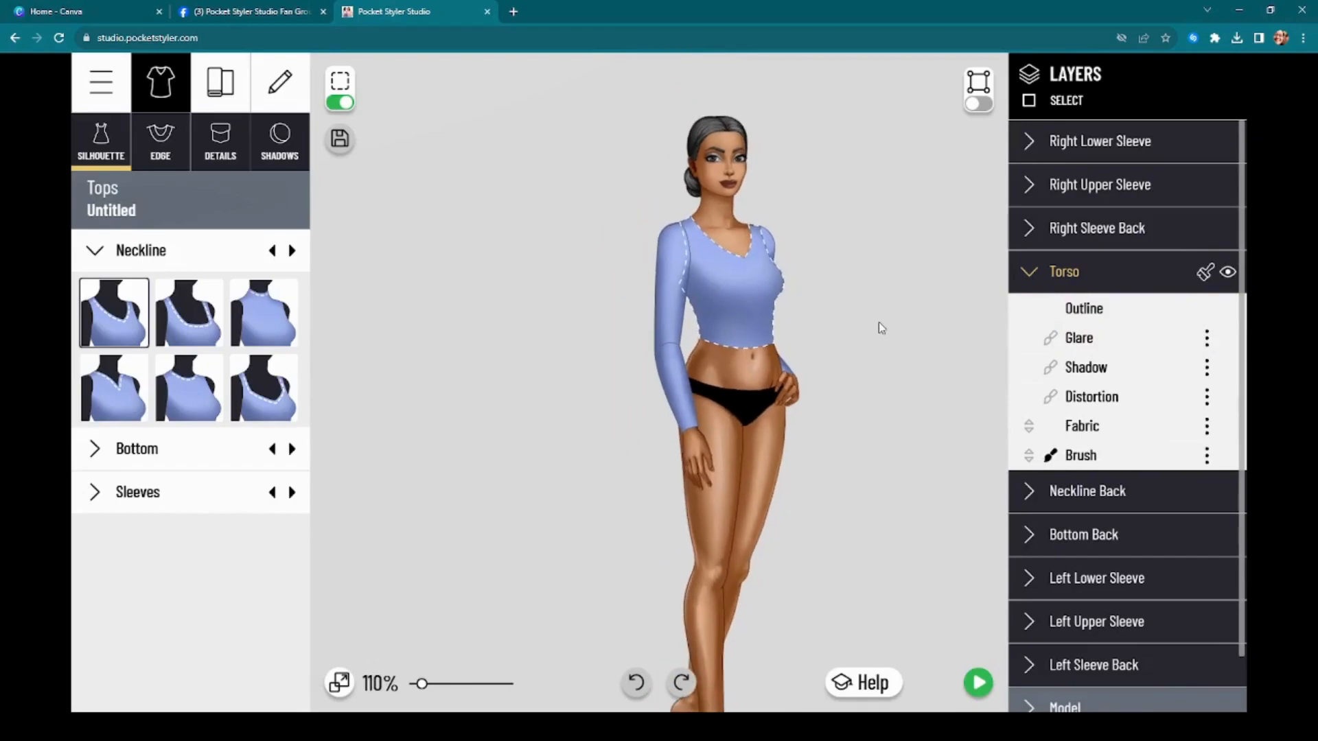
pyautogui.scroll(4, 876, 329)
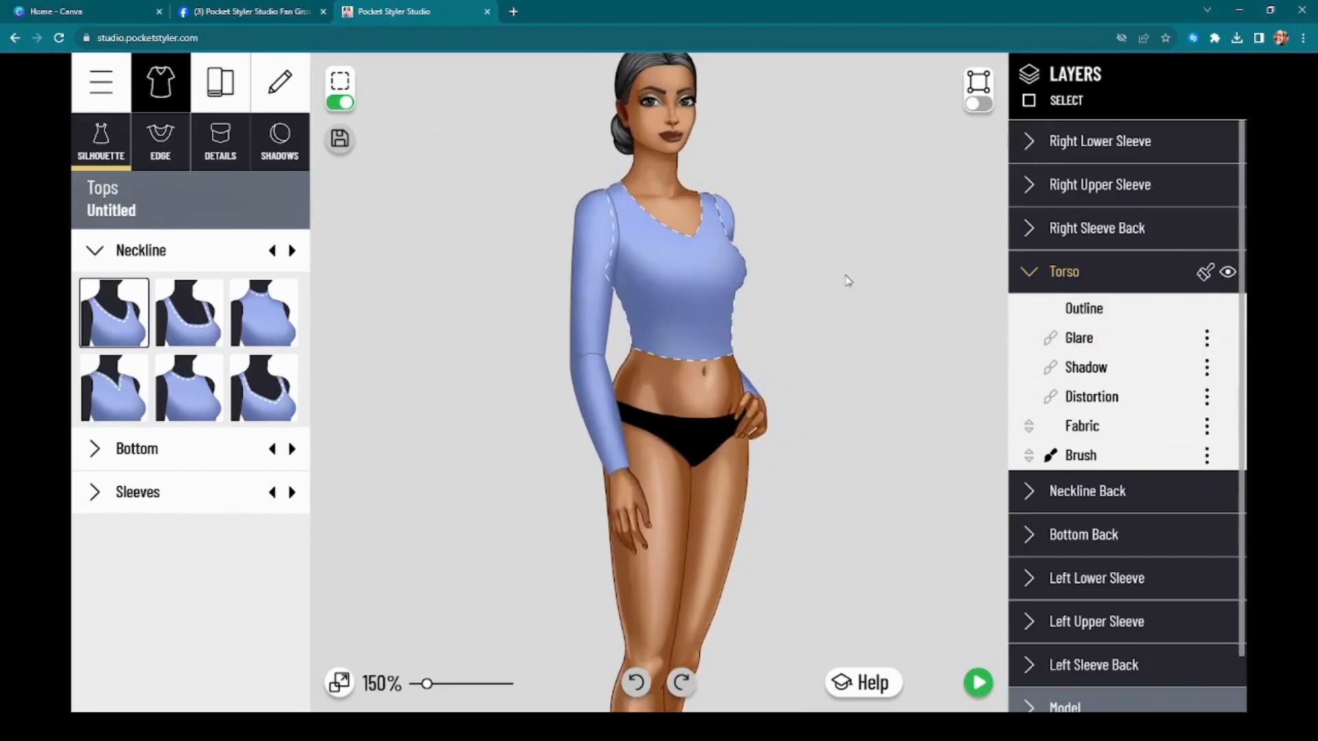
pyautogui.moveTo(895, 306); pyautogui.dragTo(869, 252)
pyautogui.click(274, 96)
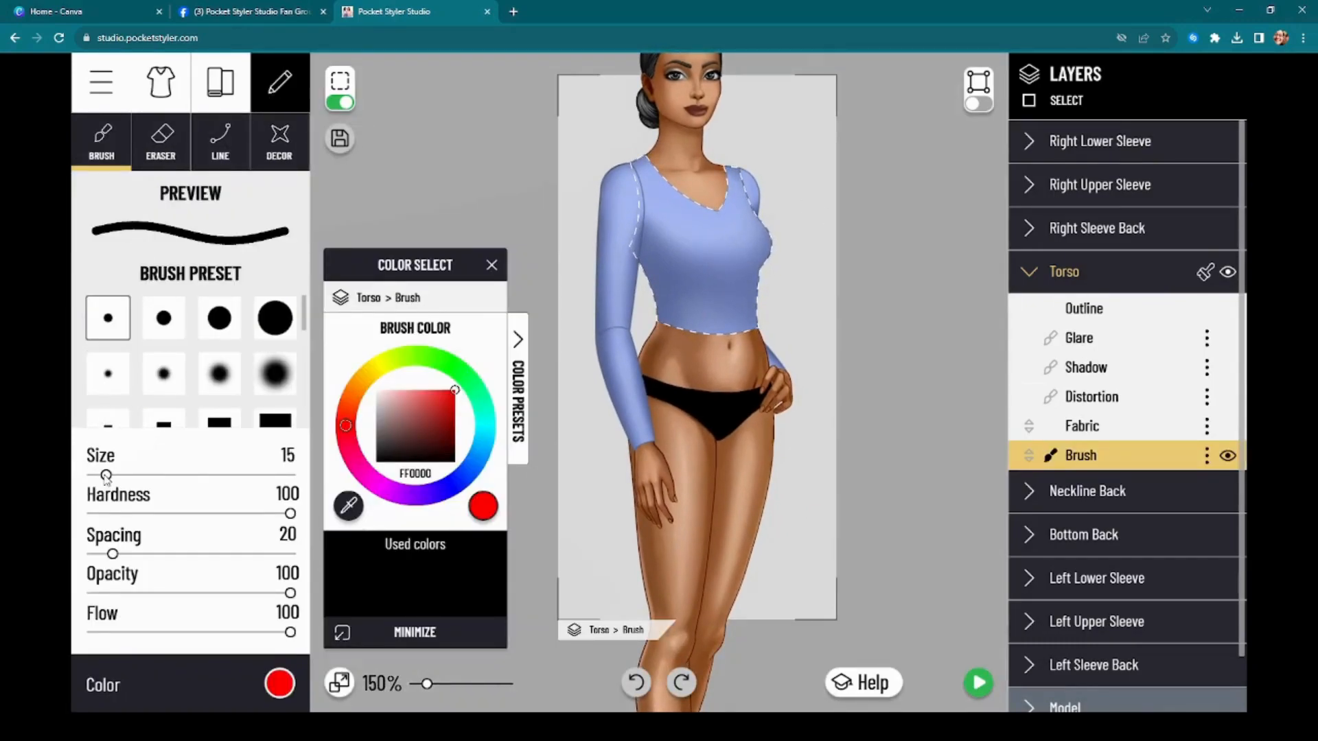
# Set the Torso brush to size 2 and spacing 5, and move the color picker clear of the model
pyautogui.moveTo(107, 475); pyautogui.dragTo(92, 475)
pyautogui.moveTo(414, 275); pyautogui.dragTo(418, 231)
pyautogui.scroll(3, 564, 172)
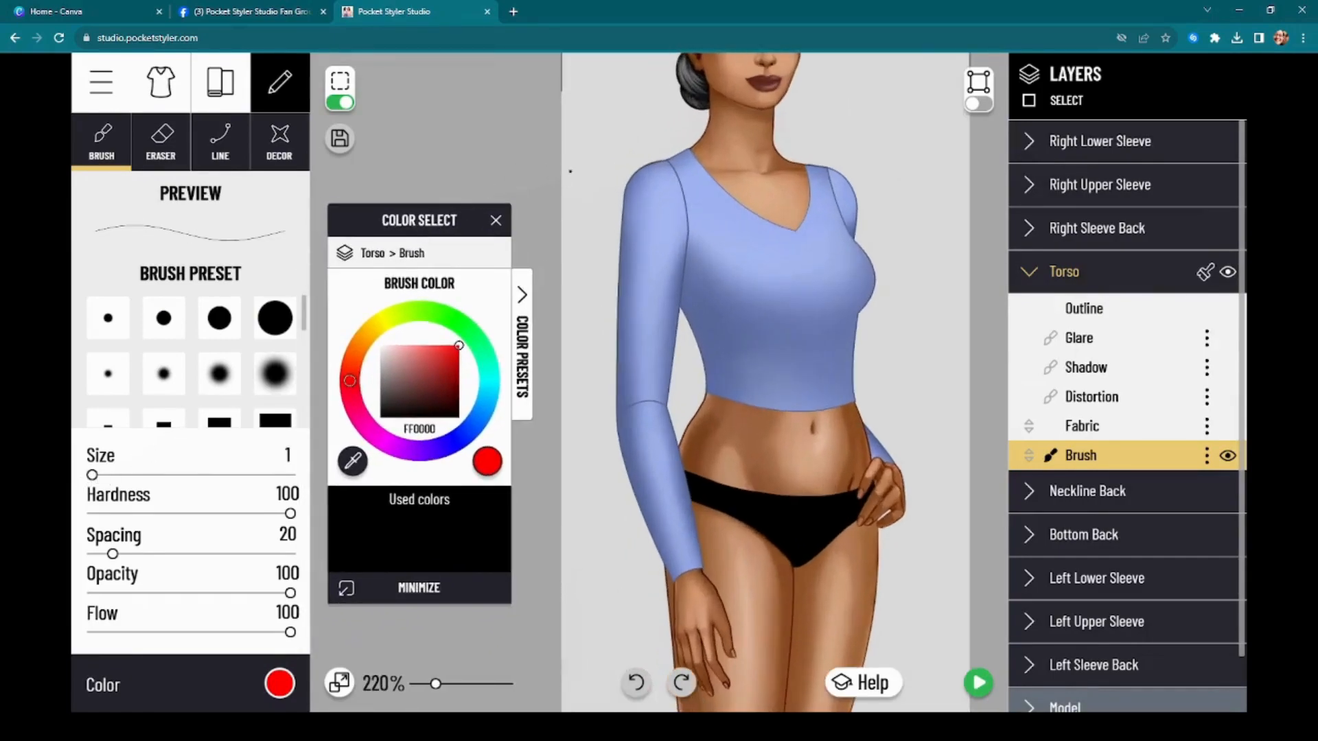
pyautogui.scroll(-3, 542, 405)
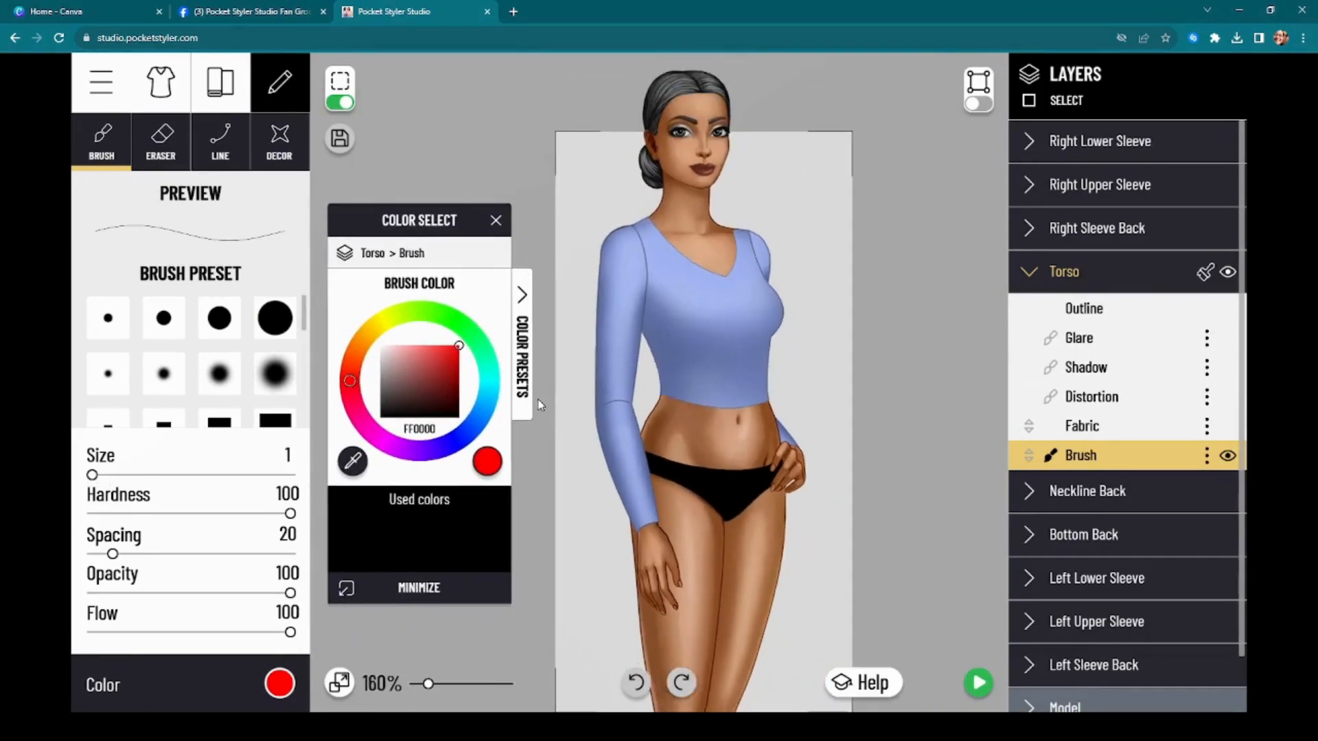
pyautogui.moveTo(448, 220); pyautogui.dragTo(440, 181)
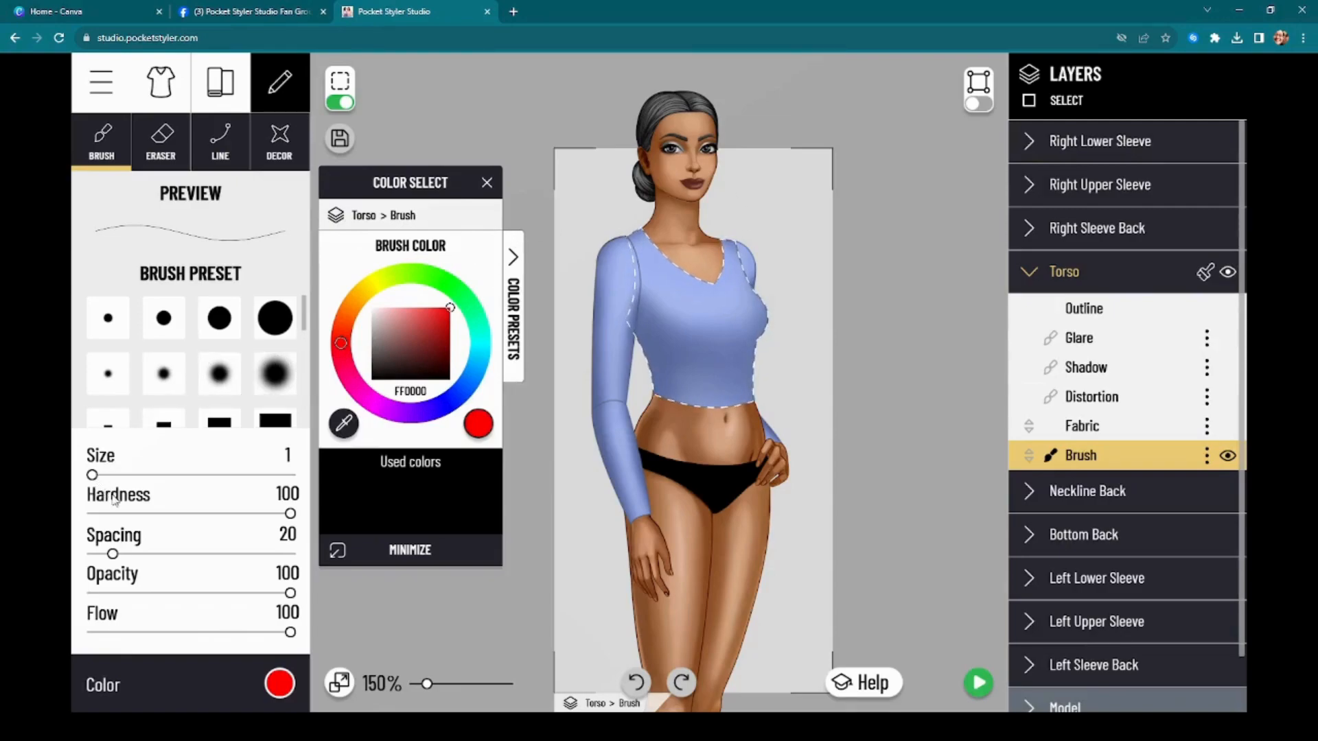
pyautogui.moveTo(94, 472); pyautogui.dragTo(95, 474)
pyautogui.scroll(-2, 170, 412)
pyautogui.moveTo(112, 554); pyautogui.dragTo(92, 554)
pyautogui.scroll(1, 800, 226)
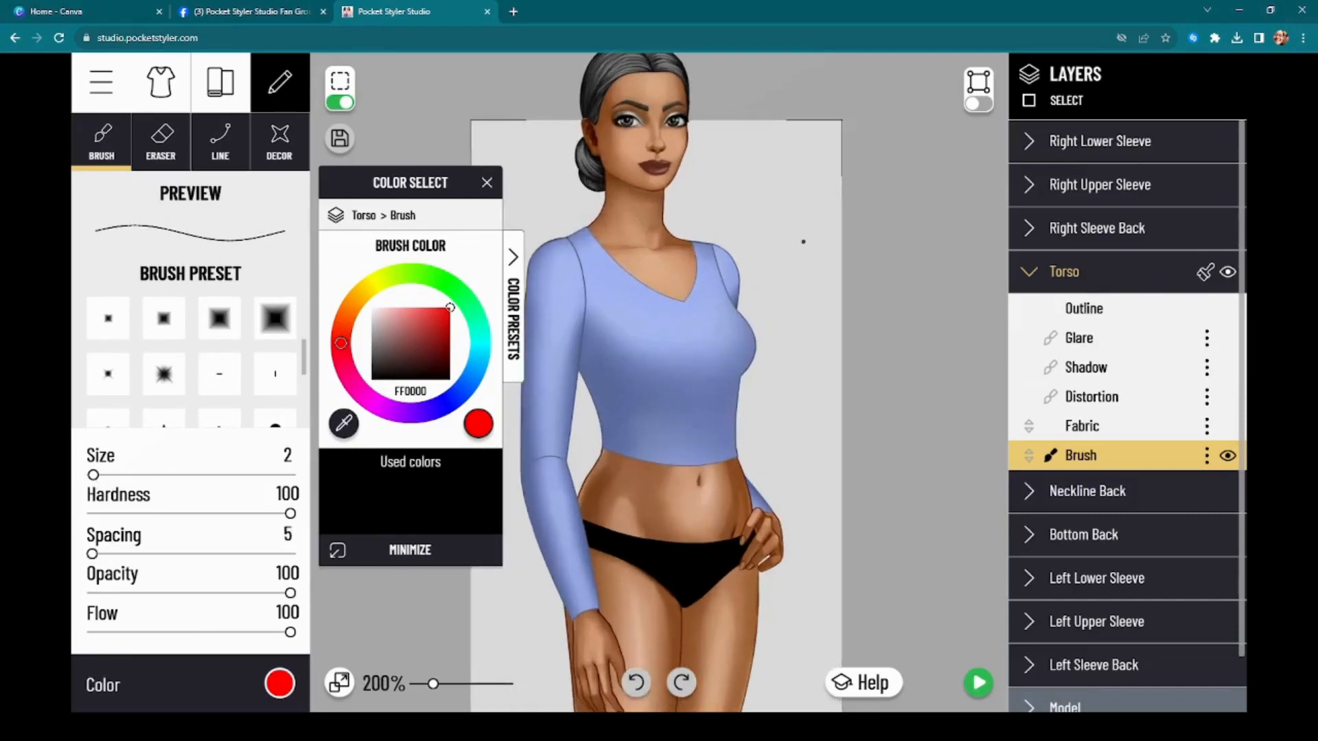
# Set the opacity of the Torso's Outline, Glare and Shadow to 0
pyautogui.scroll(3, 776, 298)
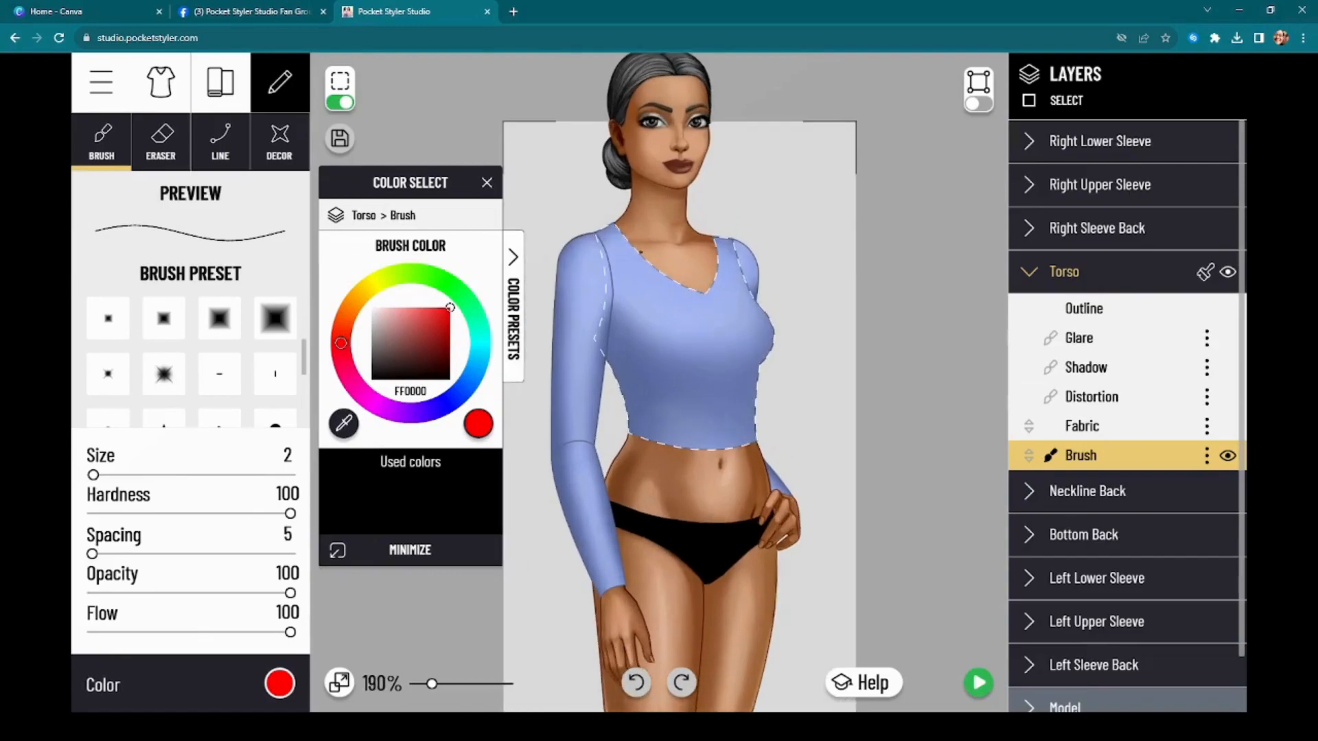
pyautogui.moveTo(409, 182); pyautogui.dragTo(334, 216)
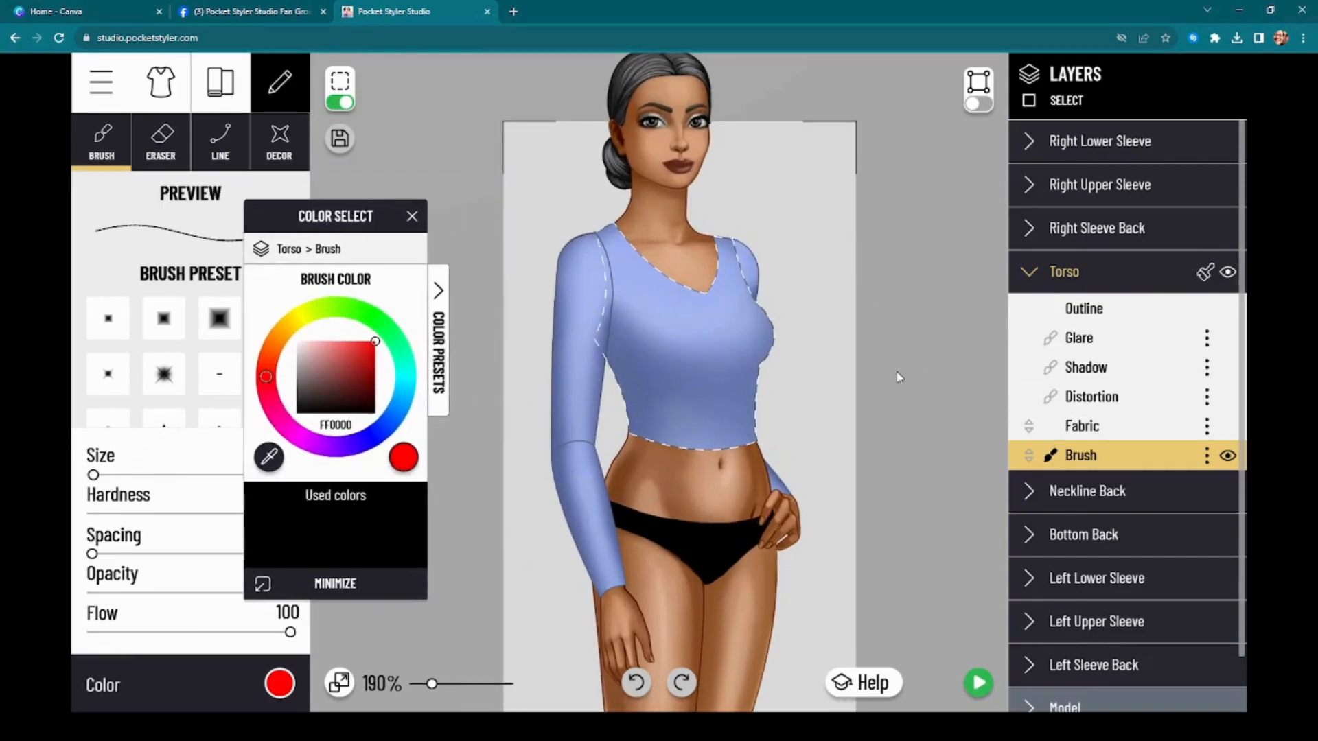
pyautogui.scroll(-4, 901, 364)
pyautogui.moveTo(907, 372); pyautogui.dragTo(904, 323)
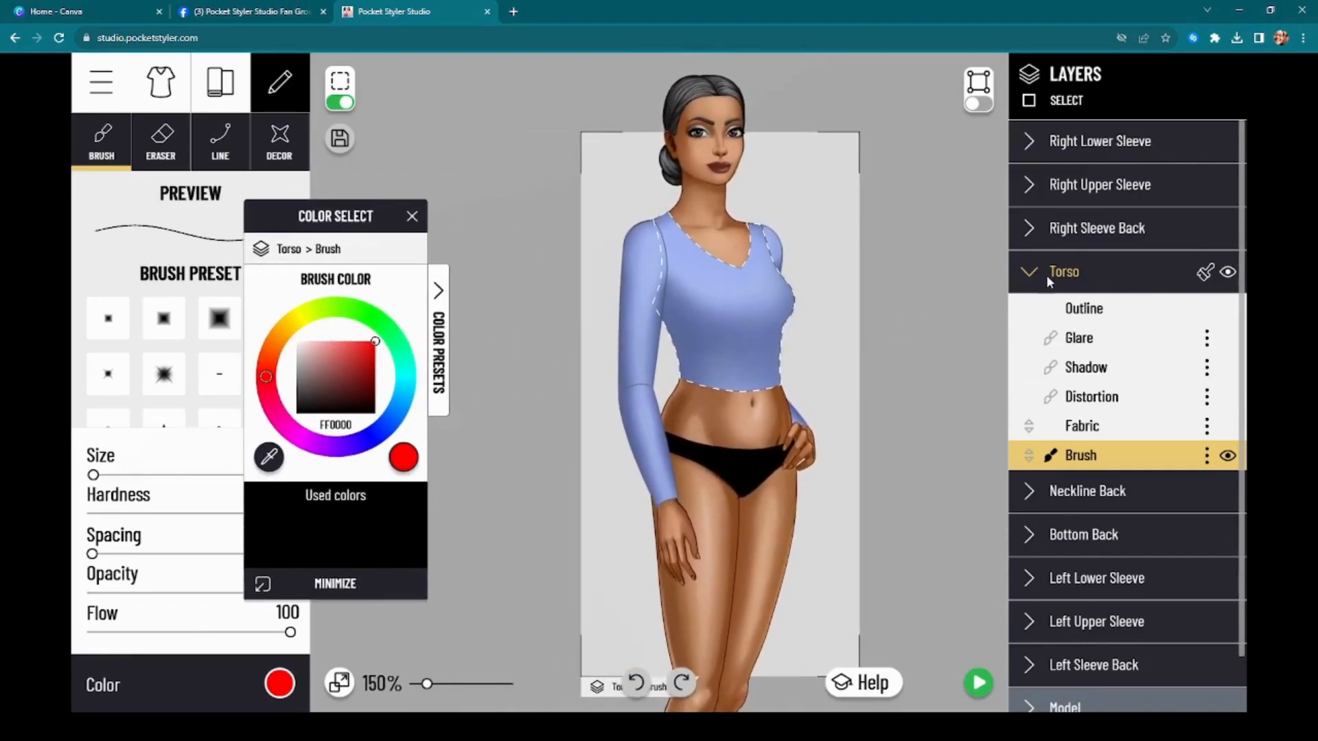
pyautogui.click(1105, 307)
pyautogui.moveTo(977, 334); pyautogui.dragTo(828, 333)
pyautogui.click(1092, 340)
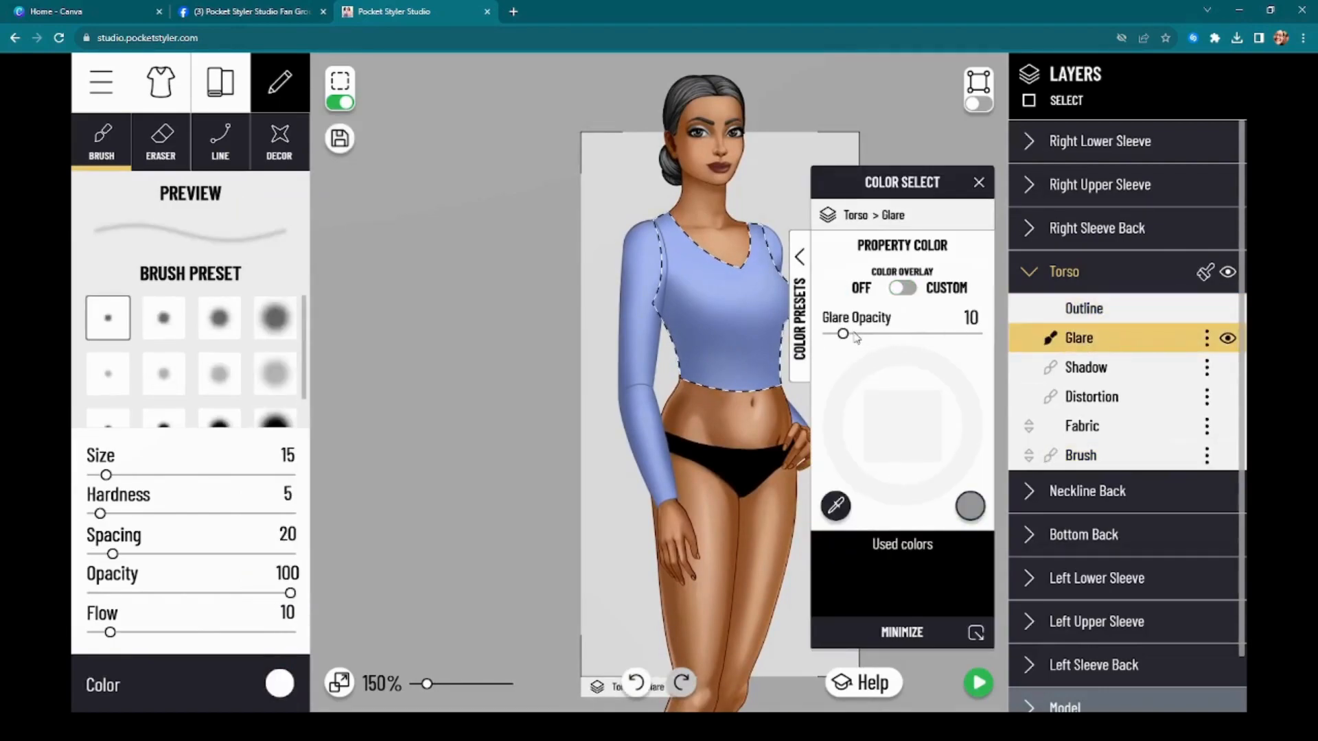
pyautogui.click(1050, 371)
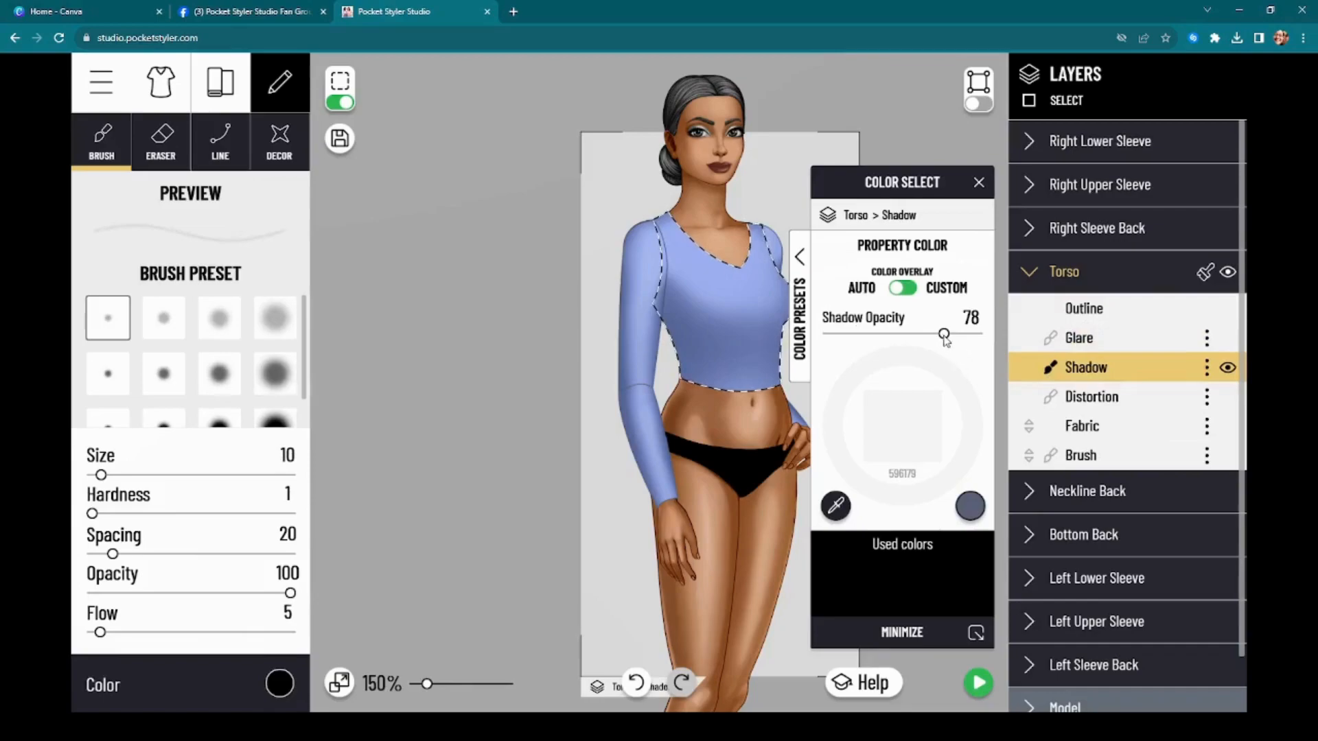
pyautogui.moveTo(944, 334); pyautogui.dragTo(826, 335)
# Set the Torso Fabric's texture and color opacity and the Torso Brush's opacity to 0, moving the color picker off the model
pyautogui.click(1085, 395)
pyautogui.click(1096, 427)
pyautogui.moveTo(977, 334); pyautogui.dragTo(795, 302)
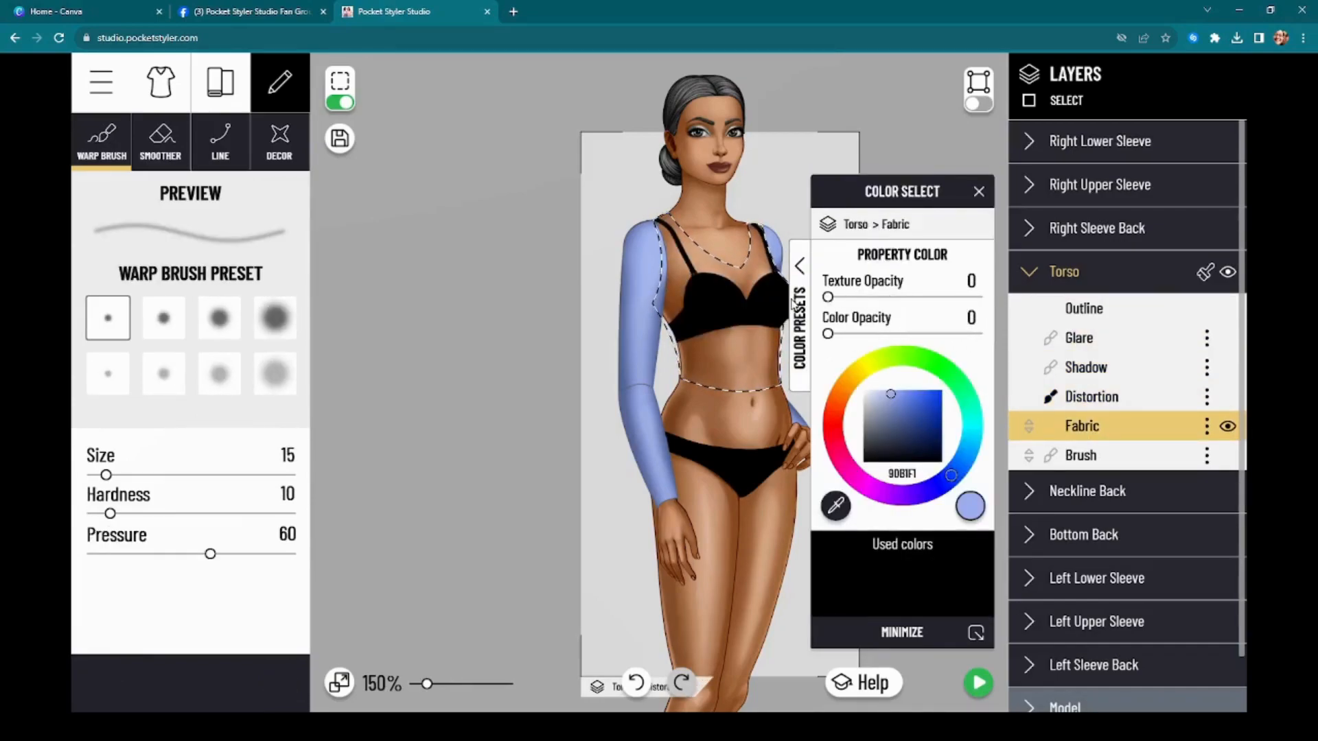
pyautogui.click(1096, 453)
pyautogui.moveTo(978, 334); pyautogui.dragTo(772, 335)
pyautogui.moveTo(913, 187); pyautogui.dragTo(471, 191)
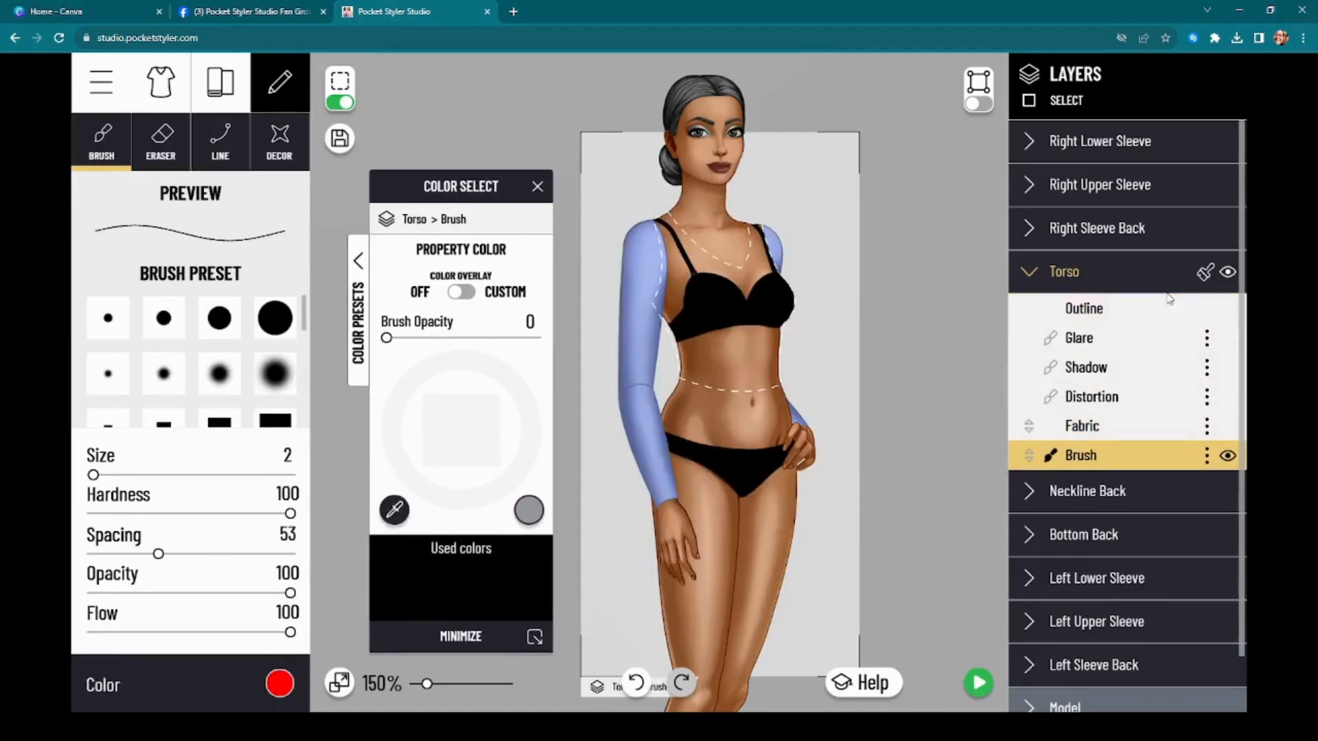
# Copy the Torso's transparent styling to the Right Sleeve Back, Right Upper Sleeve and Right Lower Sleeve
pyautogui.click(1167, 240)
pyautogui.click(1204, 272)
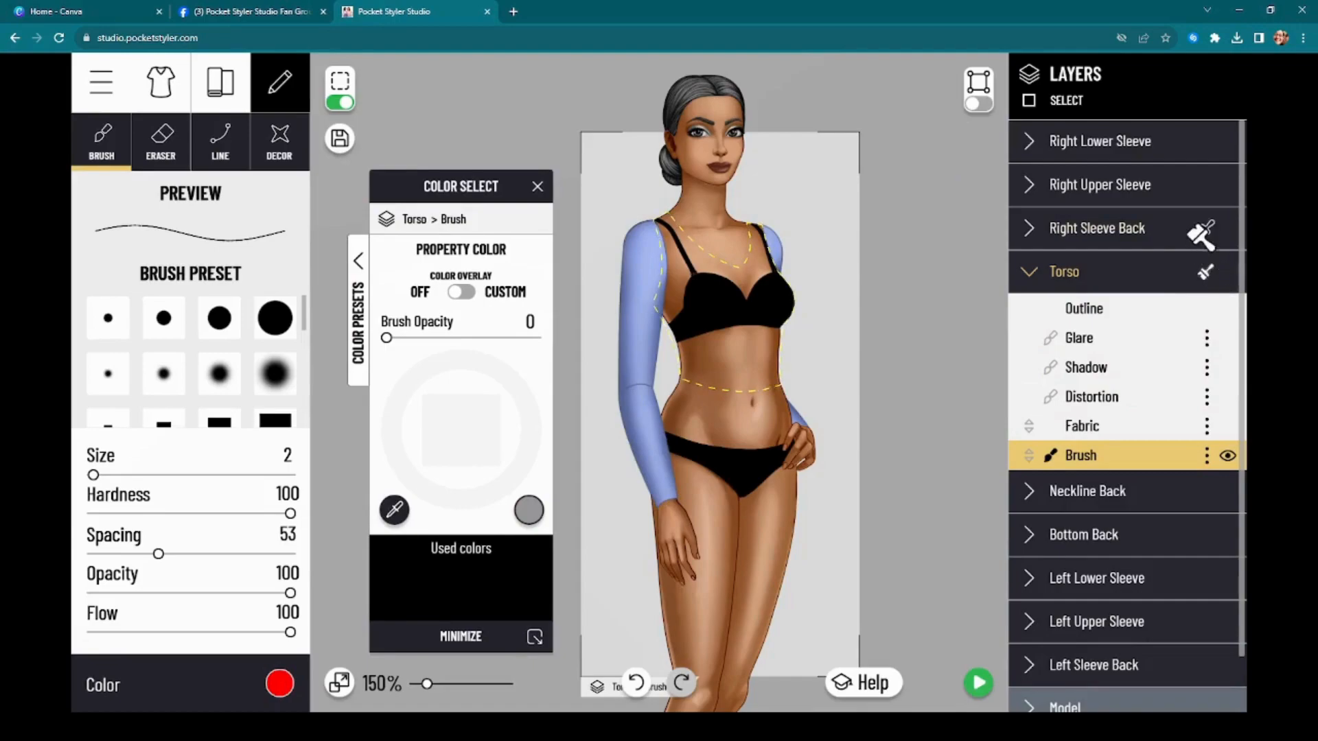
pyautogui.click(1178, 199)
pyautogui.click(1206, 278)
pyautogui.click(1199, 147)
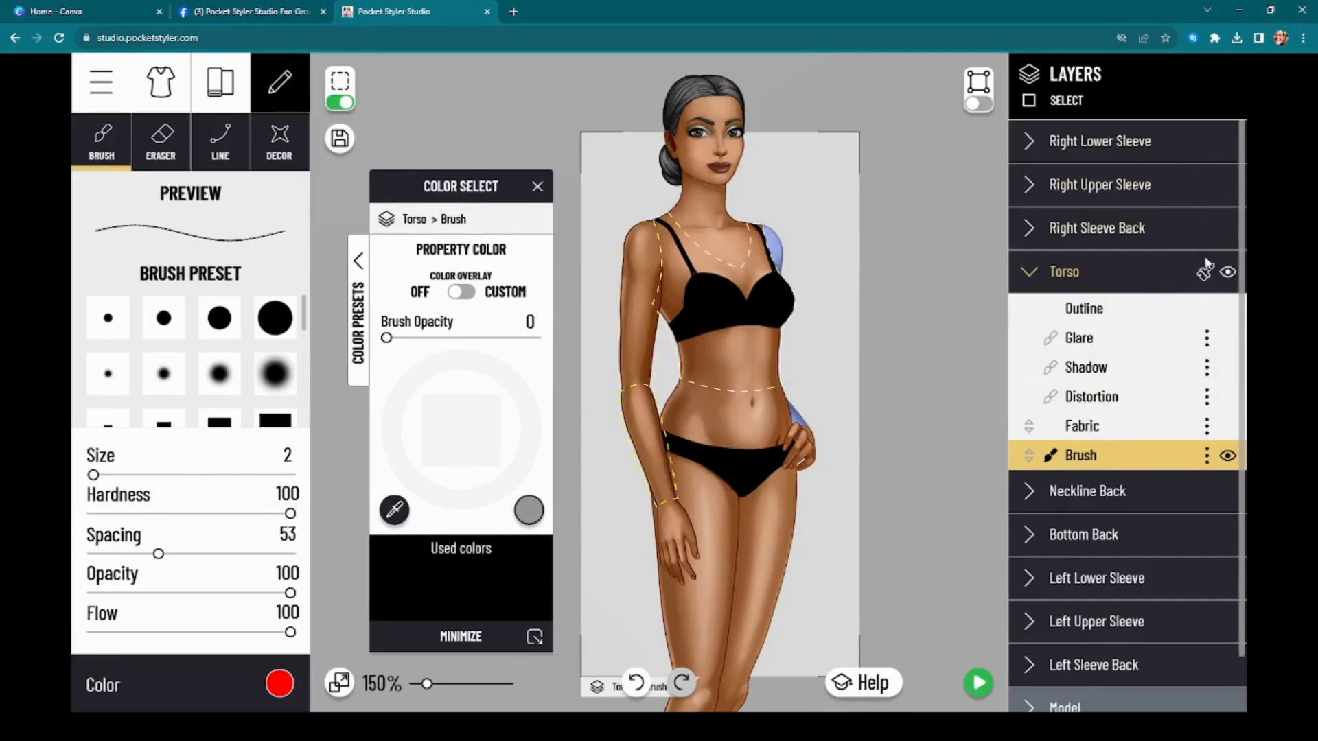
# Copy the Torso's transparent styling to the Neckline Back, Bottom Back, Left Lower Sleeve, Left Upper Sleeve and Left Sleeve Back
pyautogui.click(1139, 490)
pyautogui.click(1207, 276)
pyautogui.click(1163, 529)
pyautogui.click(1203, 274)
pyautogui.click(1129, 570)
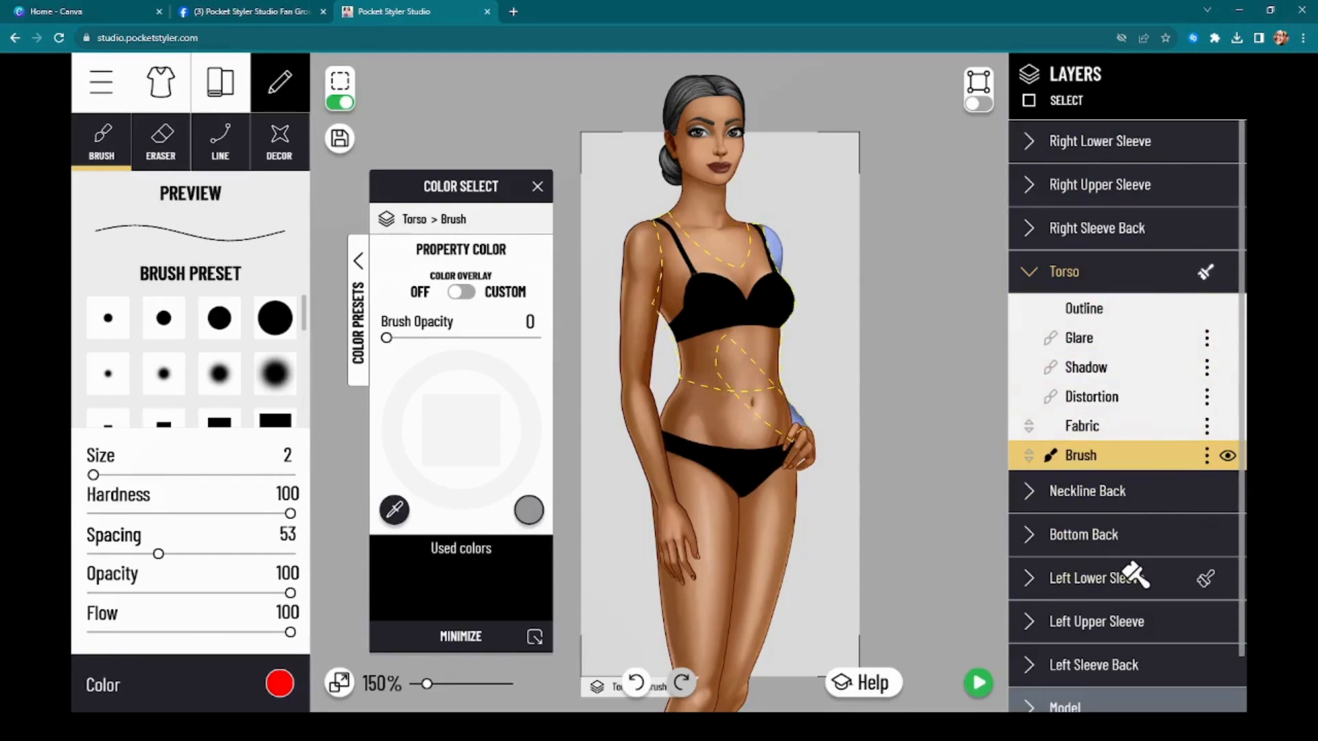
pyautogui.click(1205, 275)
pyautogui.click(1166, 532)
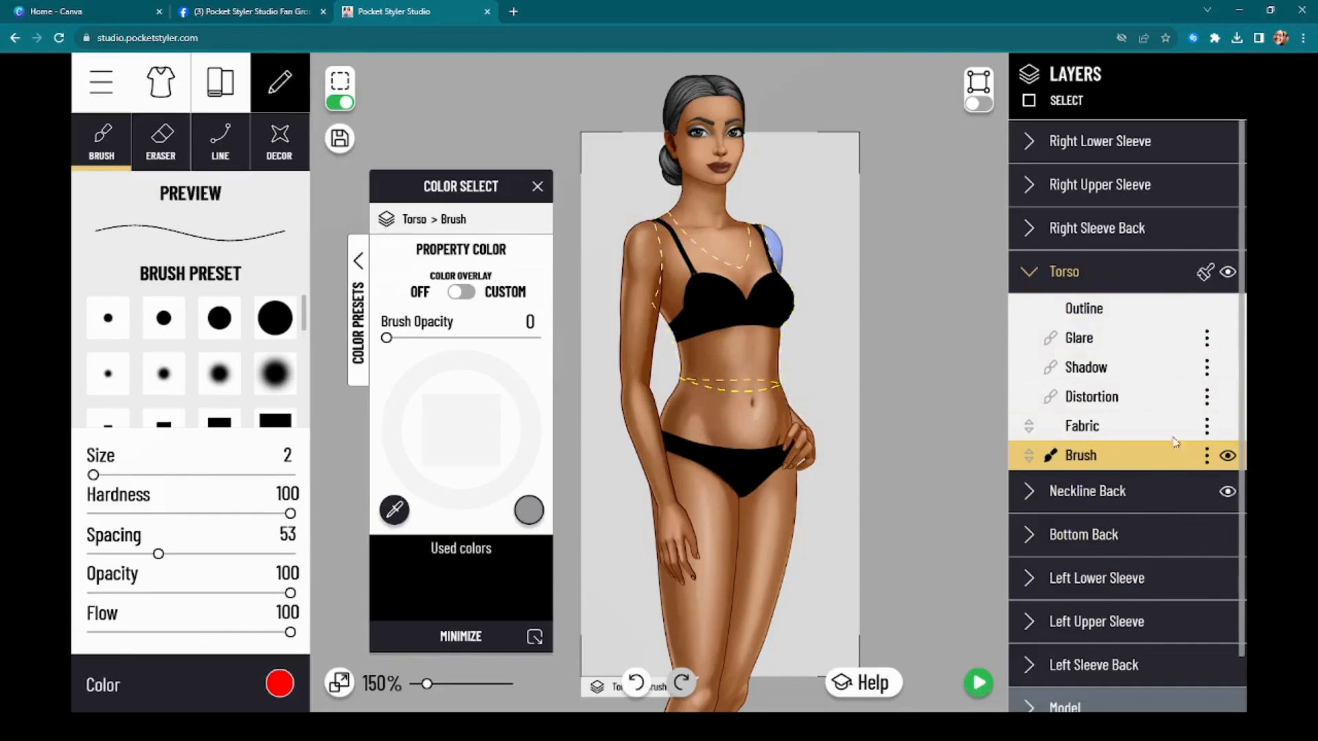
pyautogui.click(1205, 276)
pyautogui.click(1141, 626)
pyautogui.click(1204, 276)
pyautogui.click(1181, 662)
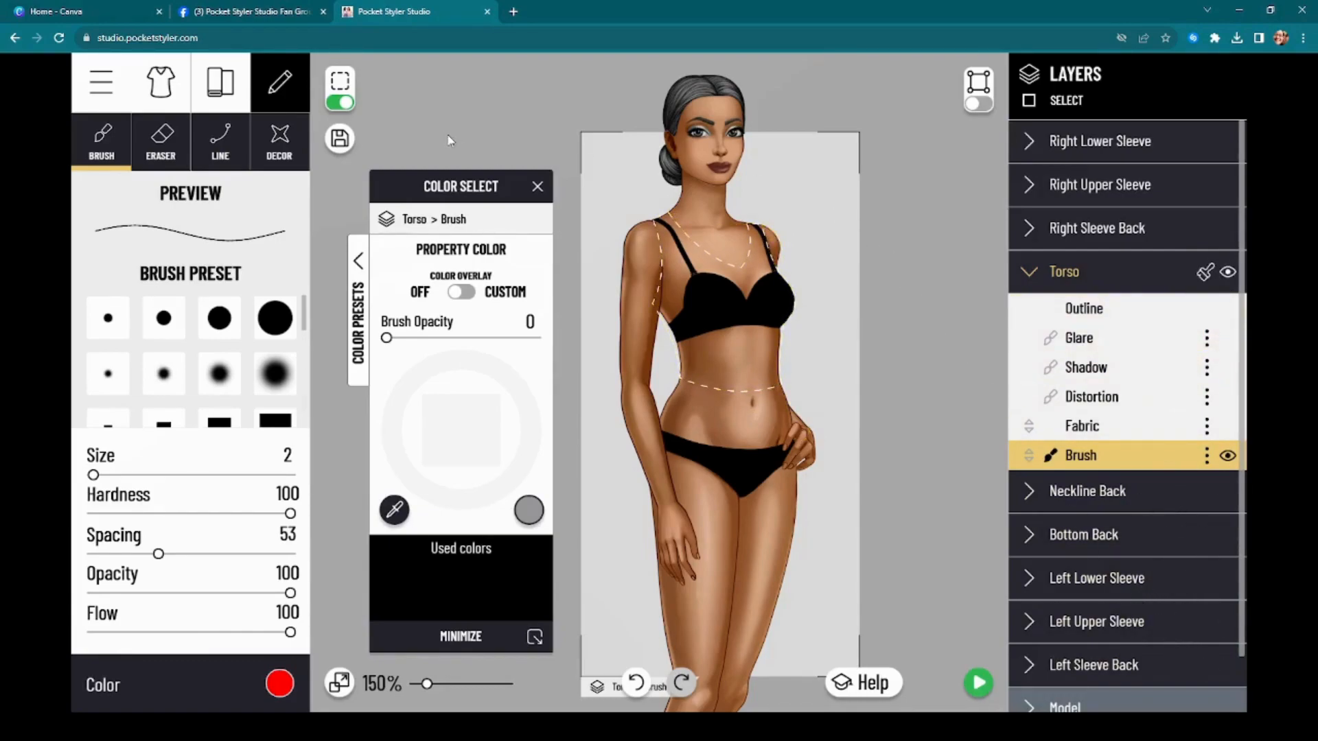
# Hide the dashed selection outline, put away the color picker and collapse the Torso layer
pyautogui.scroll(-3, 797, 358)
pyautogui.moveTo(480, 187); pyautogui.dragTo(542, 191)
pyautogui.scroll(2, 856, 315)
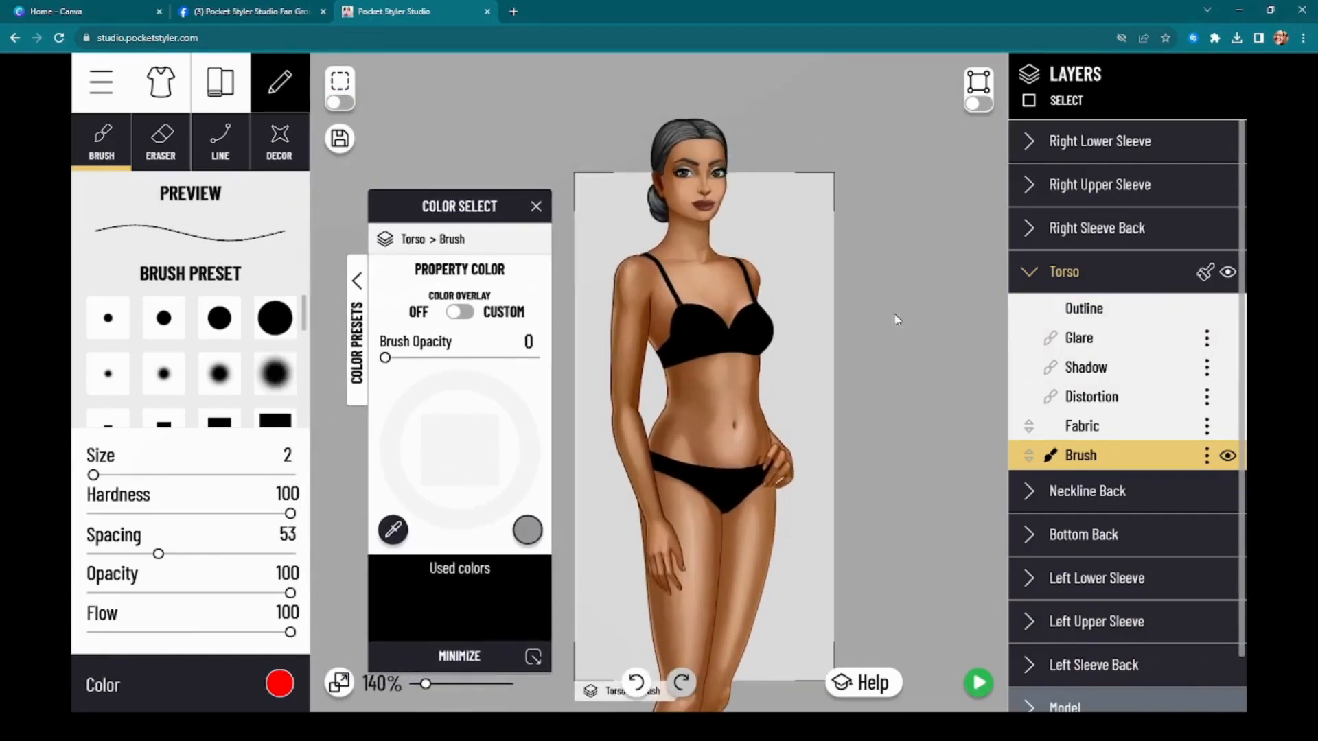
pyautogui.click(1067, 272)
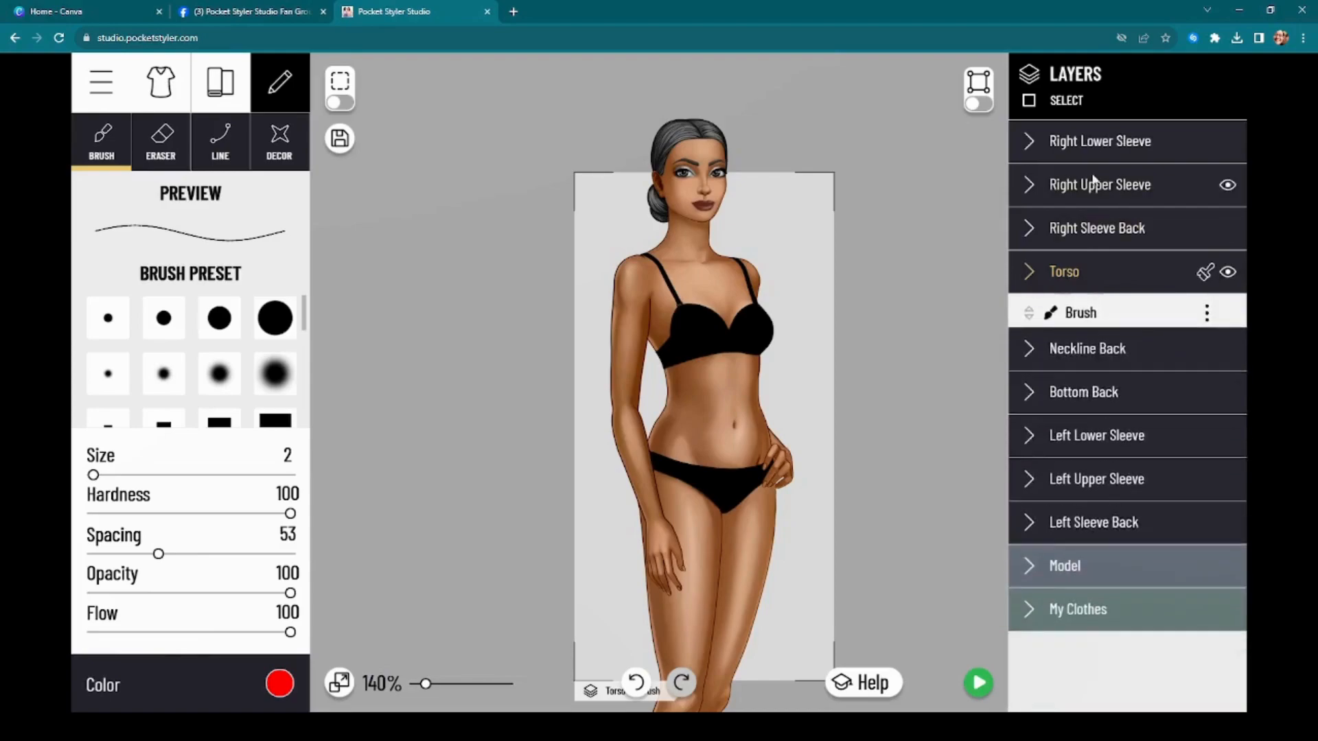
pyautogui.scroll(2, 786, 347)
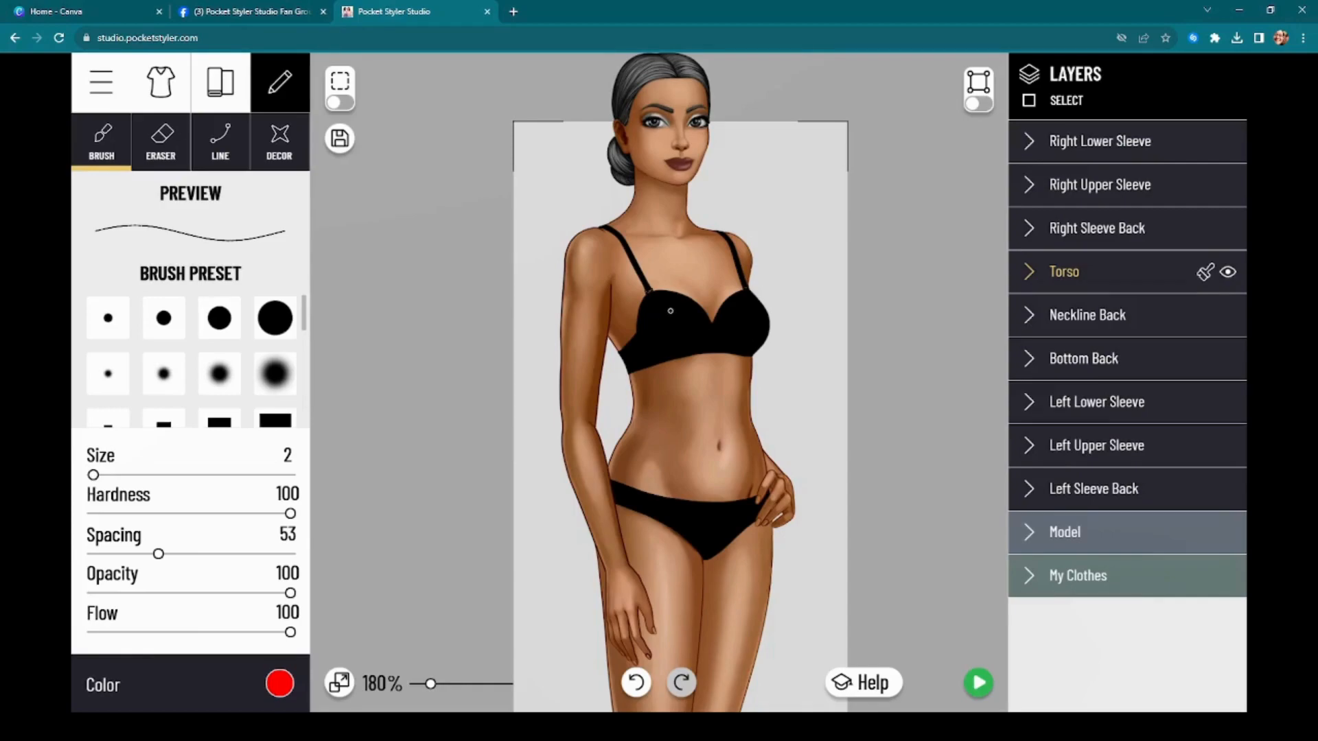
# Try to draw freehand across the chest on the transparent Torso Brush layer and undo the stroke
pyautogui.moveTo(746, 228)
pyautogui.mouseDown()
pyautogui.moveTo(603, 306)
pyautogui.moveTo(535, 419)
pyautogui.mouseUp()
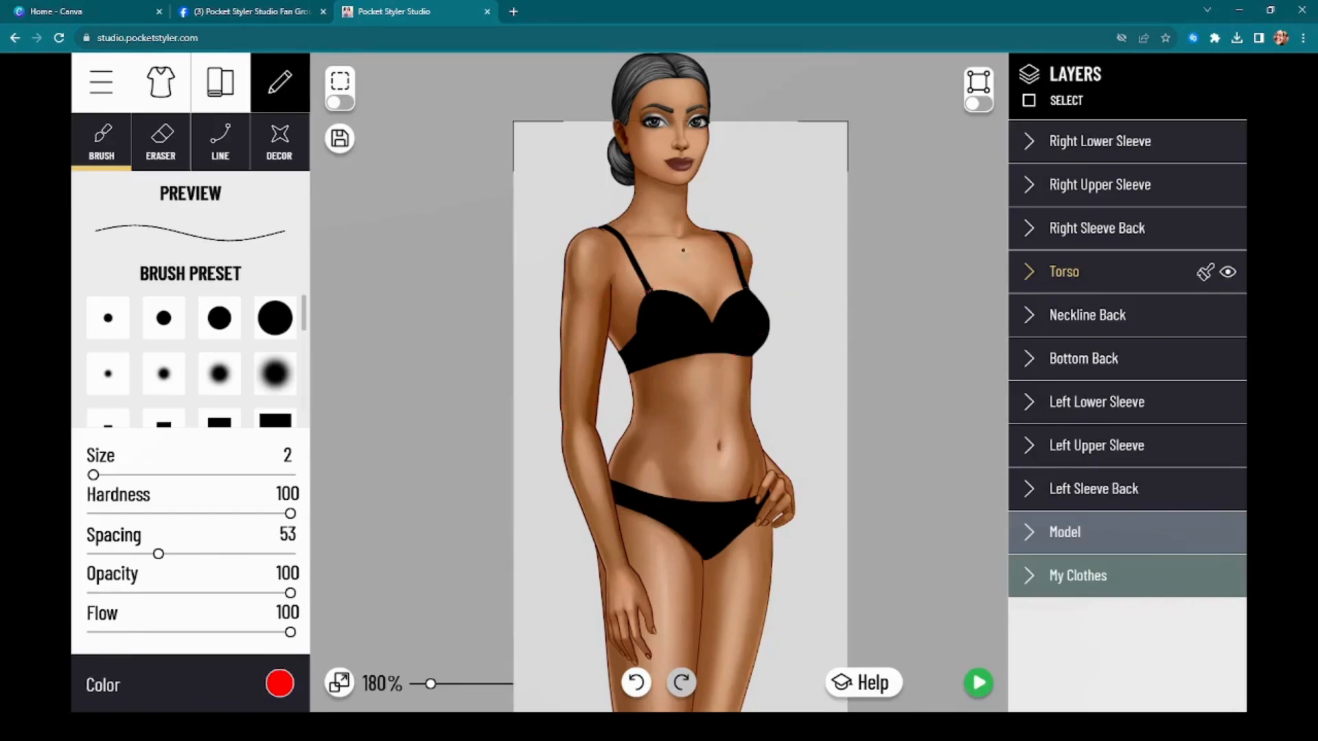
pyautogui.moveTo(683, 249); pyautogui.dragTo(741, 289)
pyautogui.click(1072, 274)
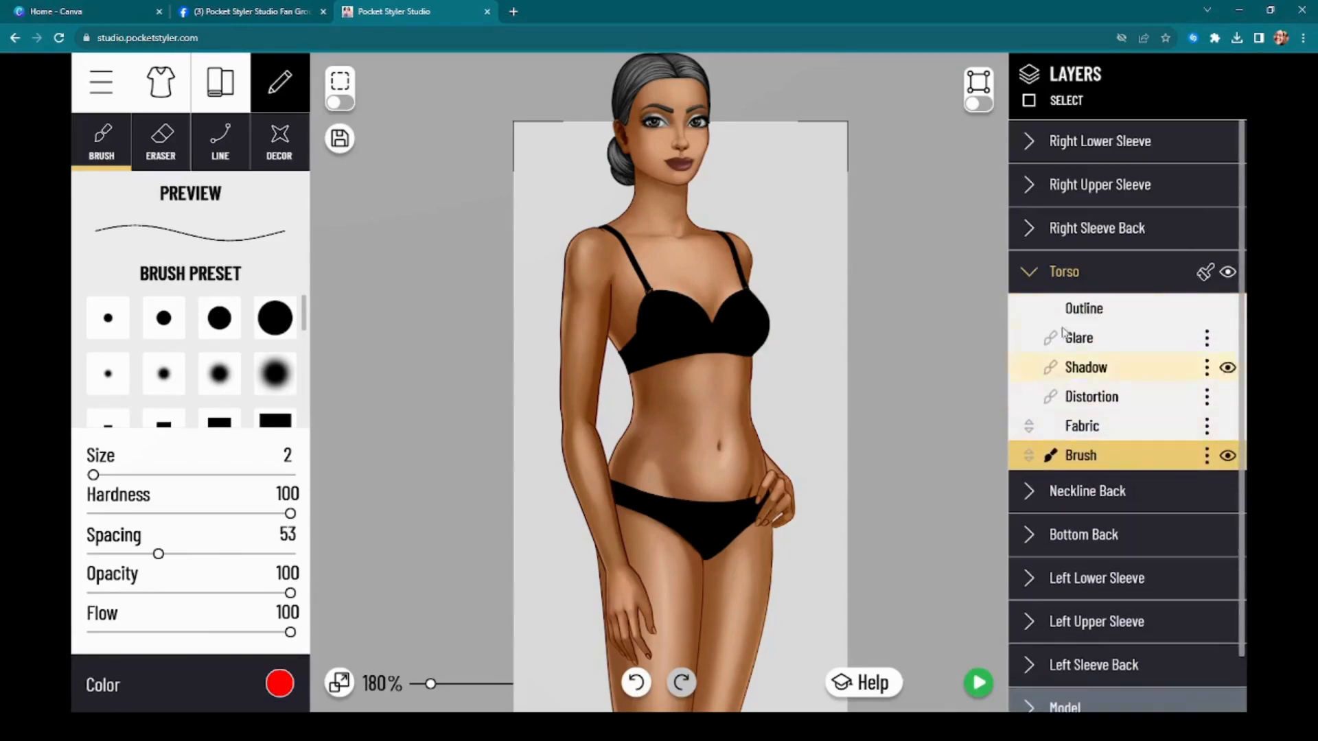
pyautogui.click(1067, 274)
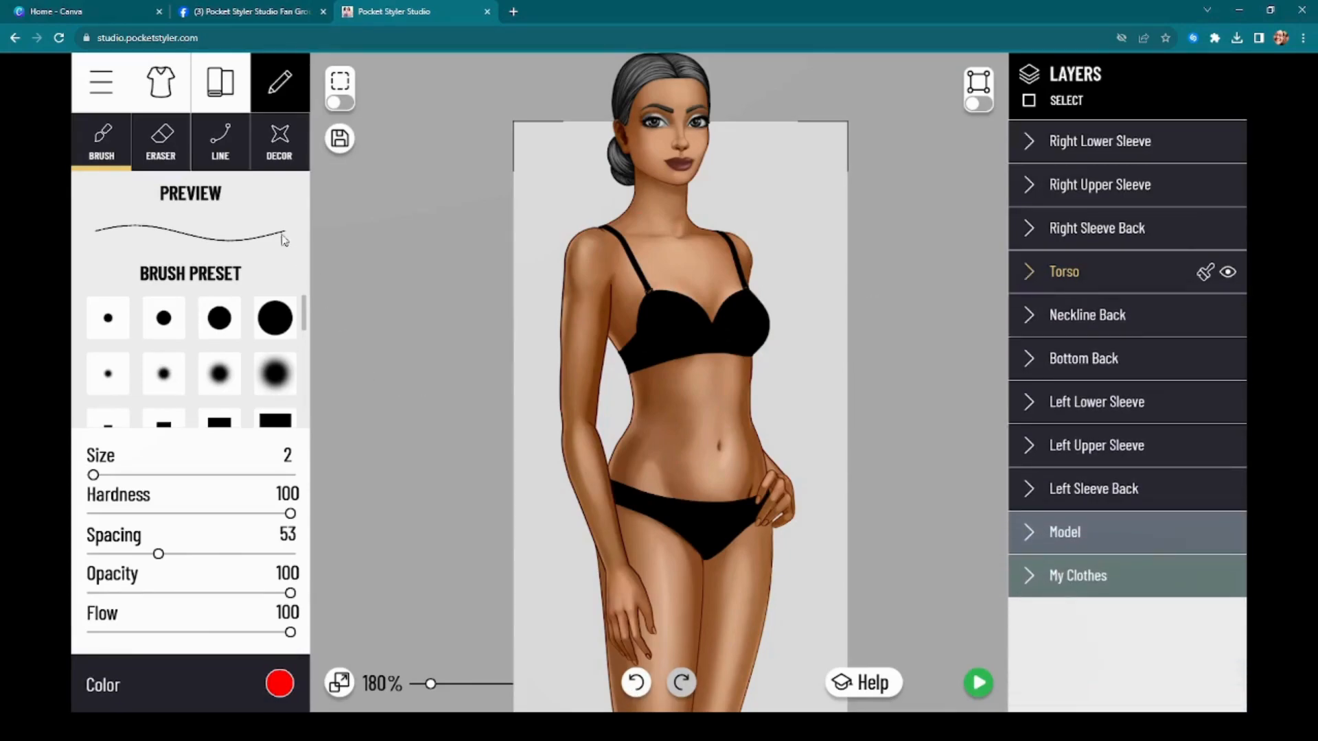
pyautogui.click(624, 687)
# Add a square detail to the Torso and stretch it to cover the model from the face to the knees
pyautogui.click(165, 85)
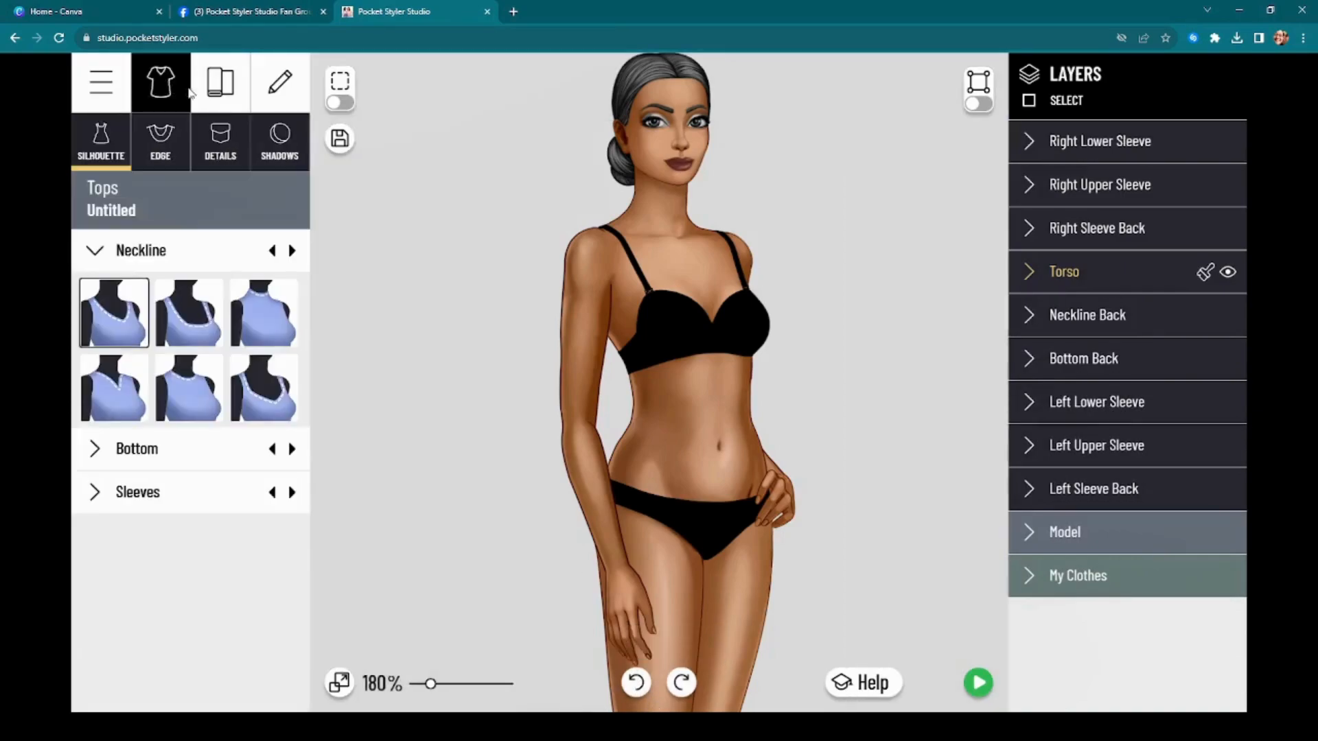
pyautogui.click(236, 155)
pyautogui.click(189, 213)
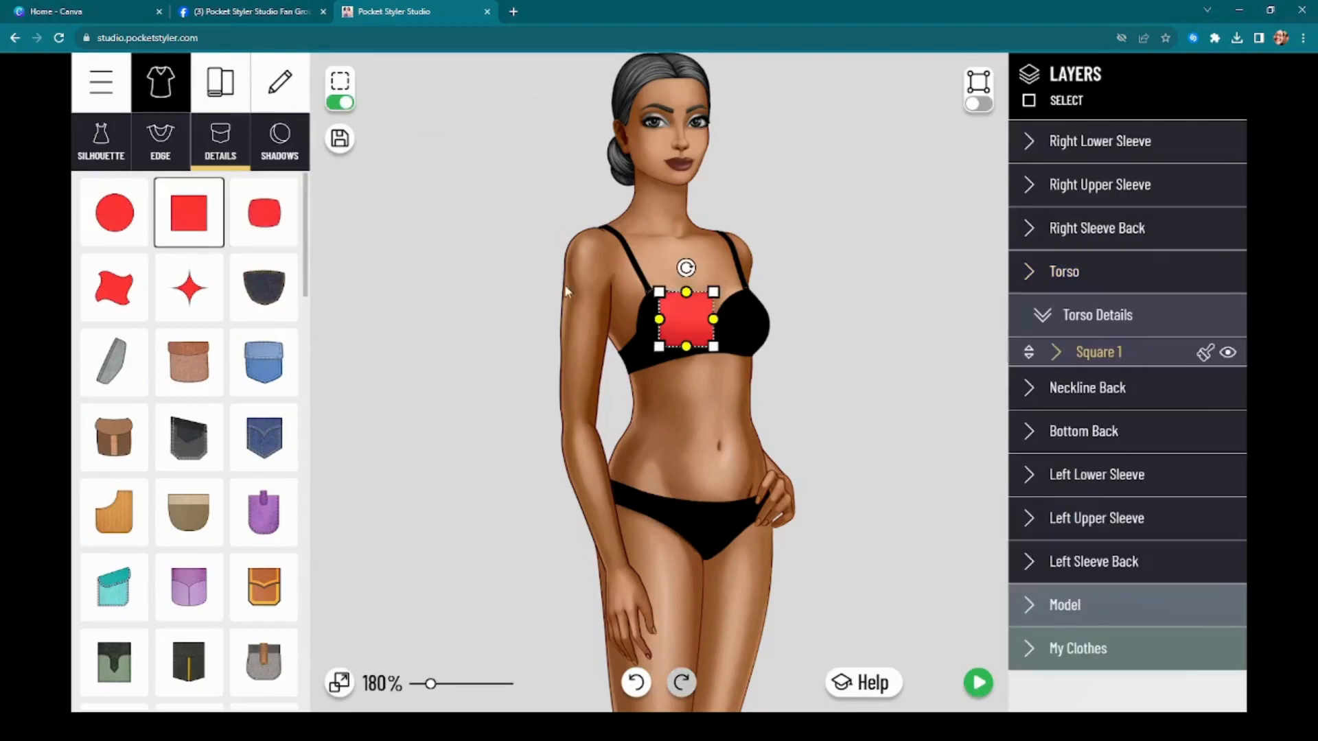
pyautogui.moveTo(687, 347); pyautogui.dragTo(663, 660)
pyautogui.moveTo(663, 475); pyautogui.dragTo(456, 475)
pyautogui.moveTo(714, 478); pyautogui.dragTo(847, 476)
pyautogui.scroll(-4, 818, 492)
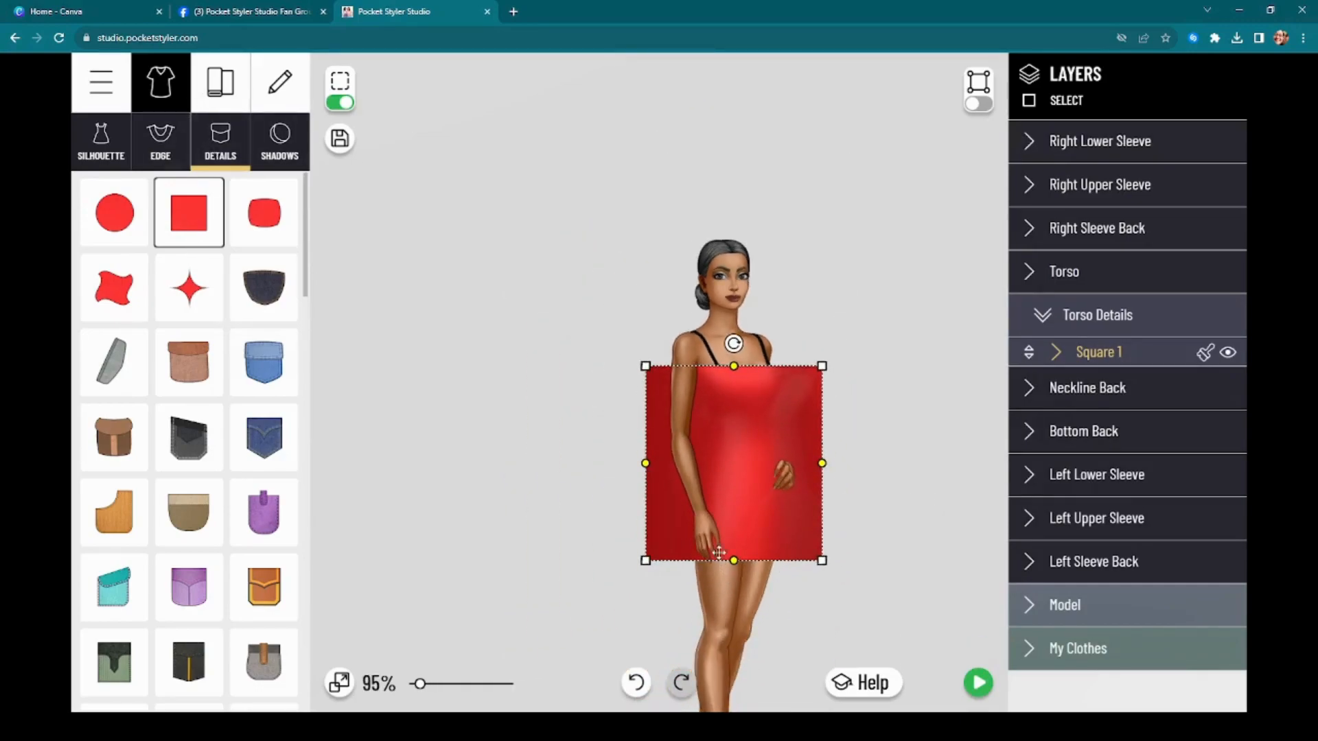
pyautogui.moveTo(733, 560); pyautogui.dragTo(734, 621)
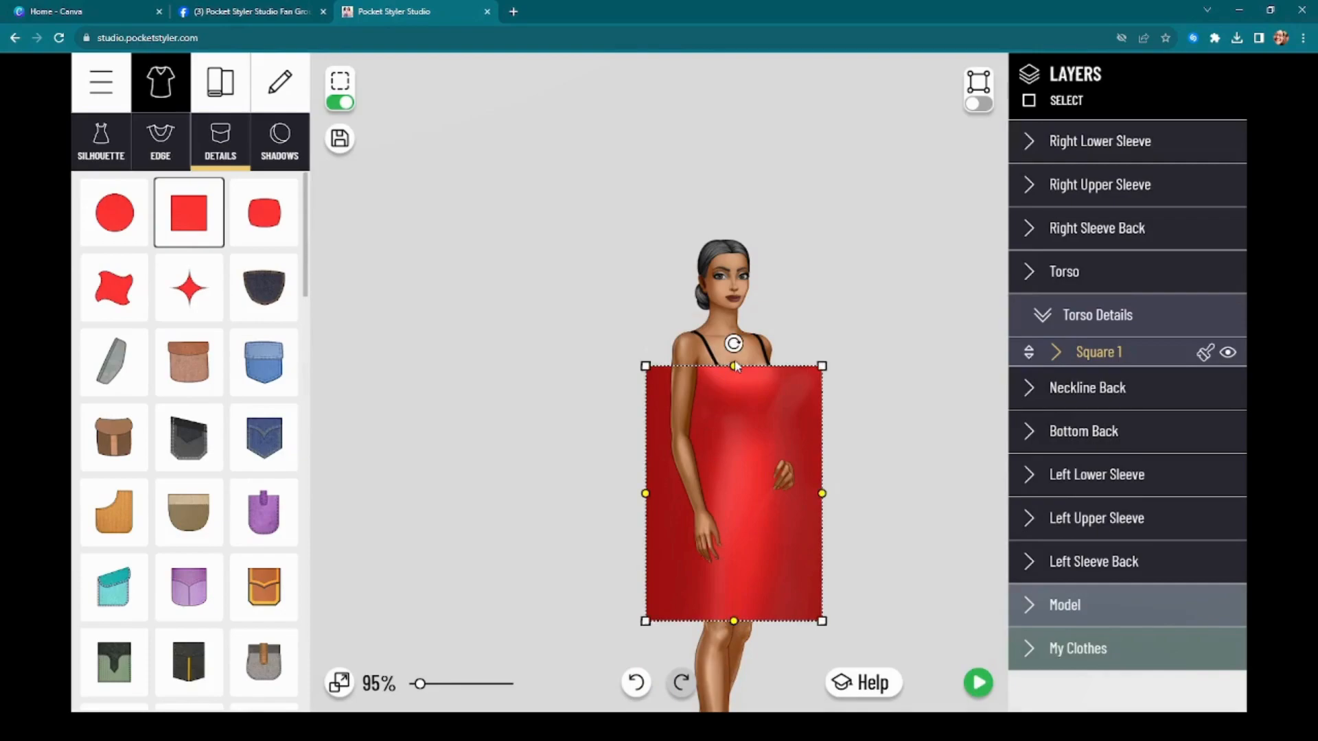
pyautogui.moveTo(734, 366); pyautogui.dragTo(734, 276)
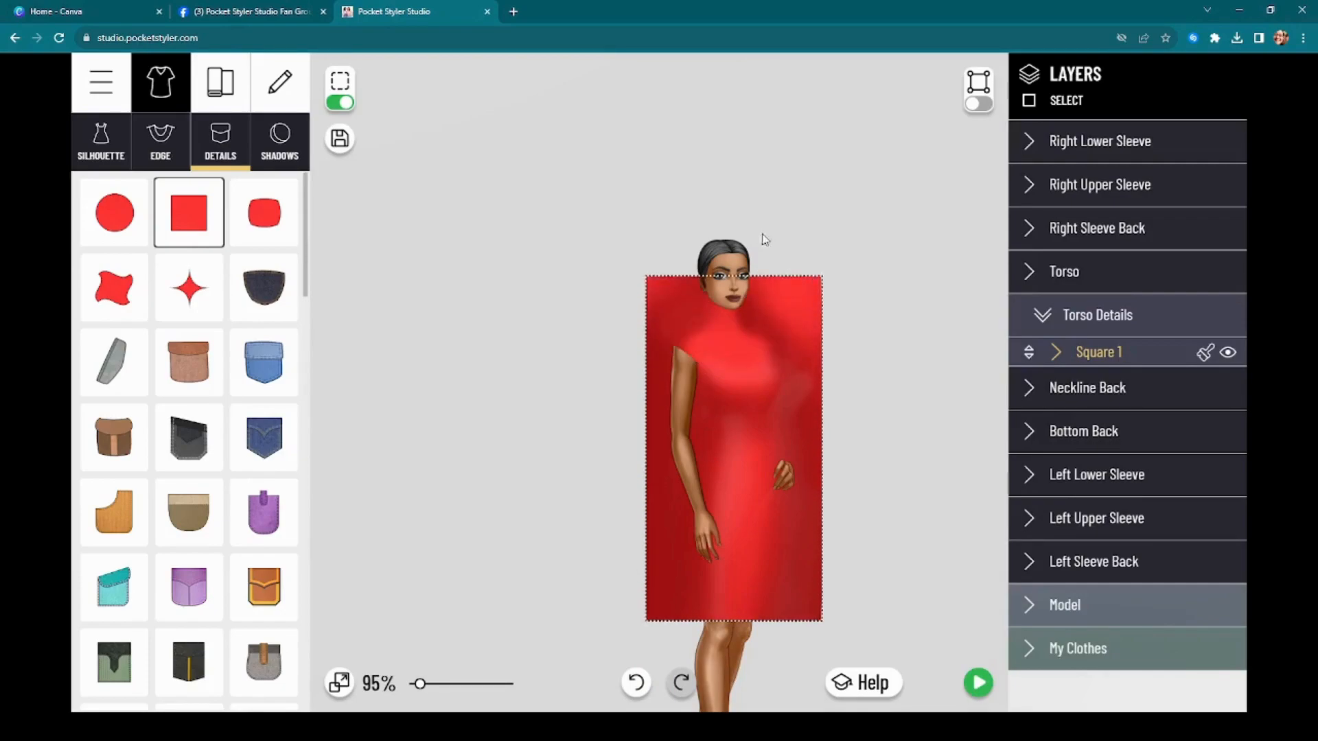
# Copy the Torso's transparent styling onto the square detail, expand the square's sublayers and hide the dashed selection outlines
pyautogui.click(1086, 269)
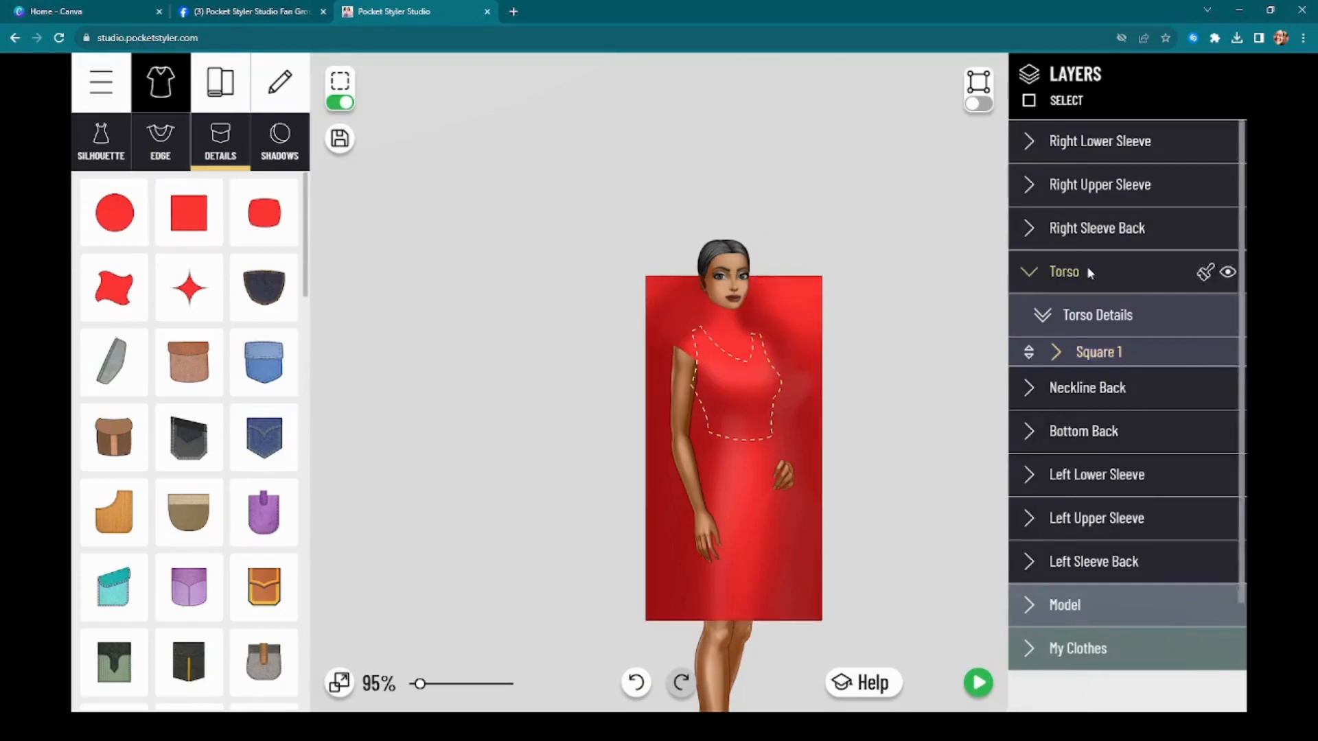
pyautogui.click(1205, 273)
pyautogui.click(1115, 528)
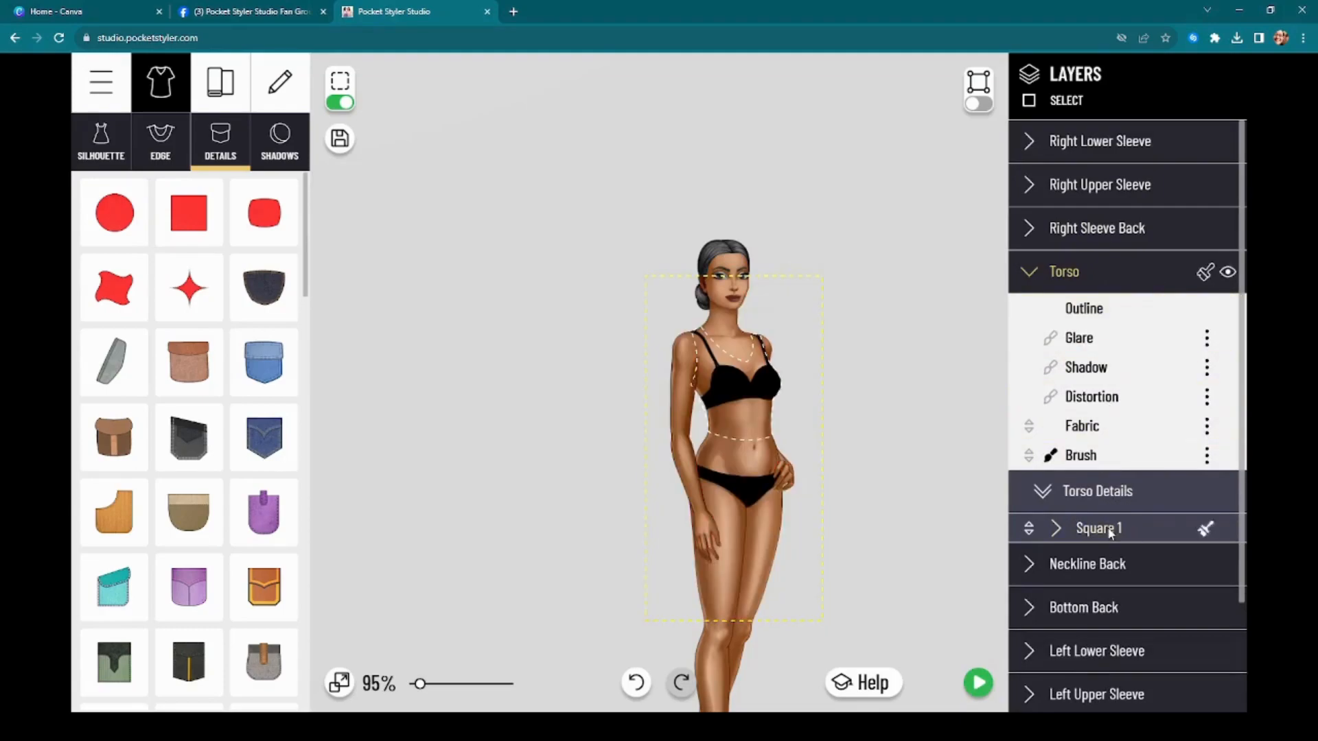
pyautogui.click(1098, 528)
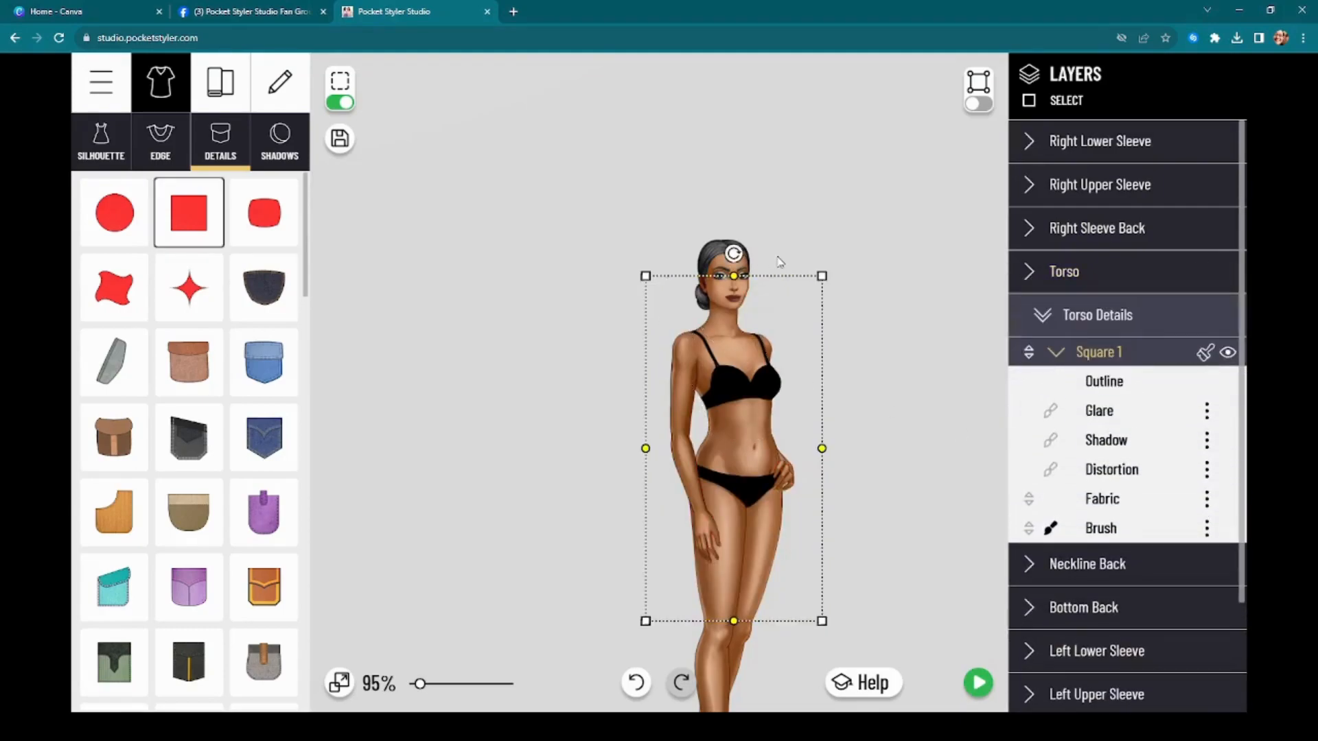
pyautogui.click(349, 104)
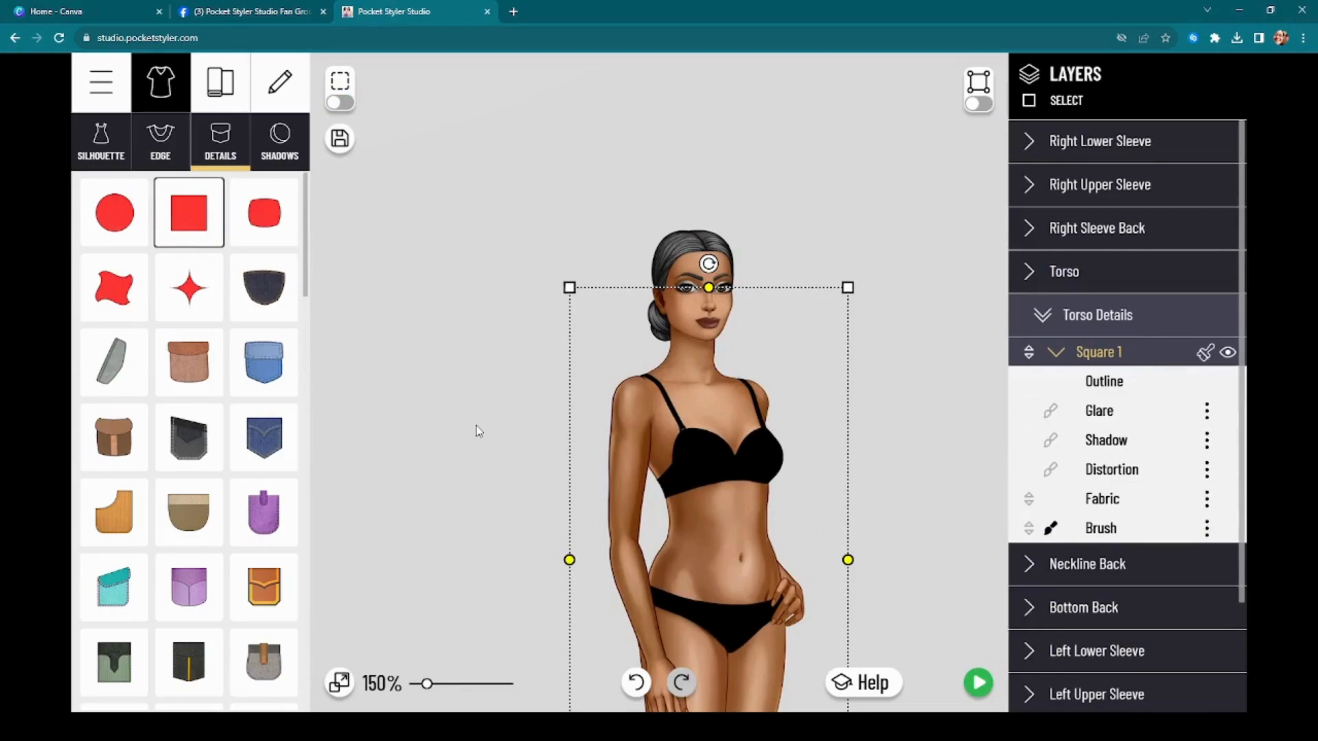
# Activate the square detail's Brush for freehand drawing, move it above Glare and shift the color picker clear of the model
pyautogui.scroll(-4, 479, 433)
pyautogui.moveTo(464, 431); pyautogui.dragTo(491, 268)
pyautogui.click(292, 94)
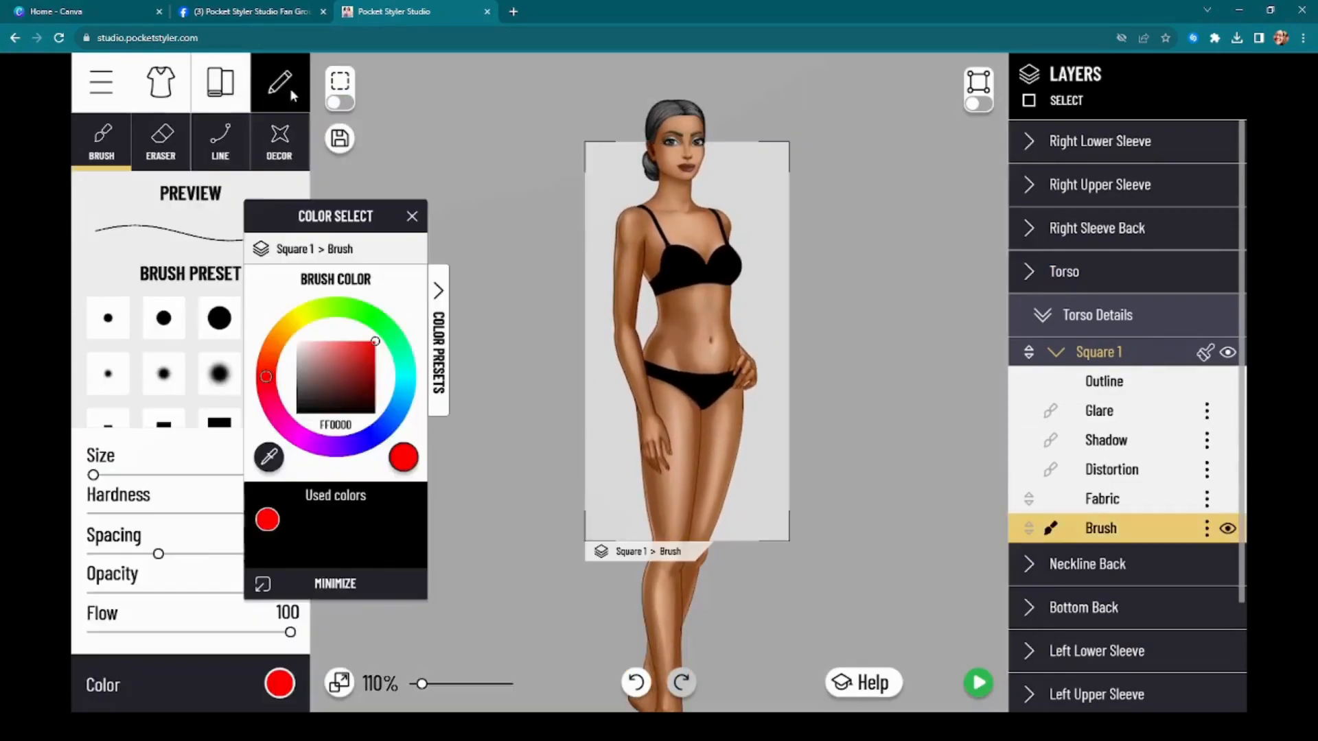
pyautogui.moveTo(1136, 537); pyautogui.dragTo(1136, 411)
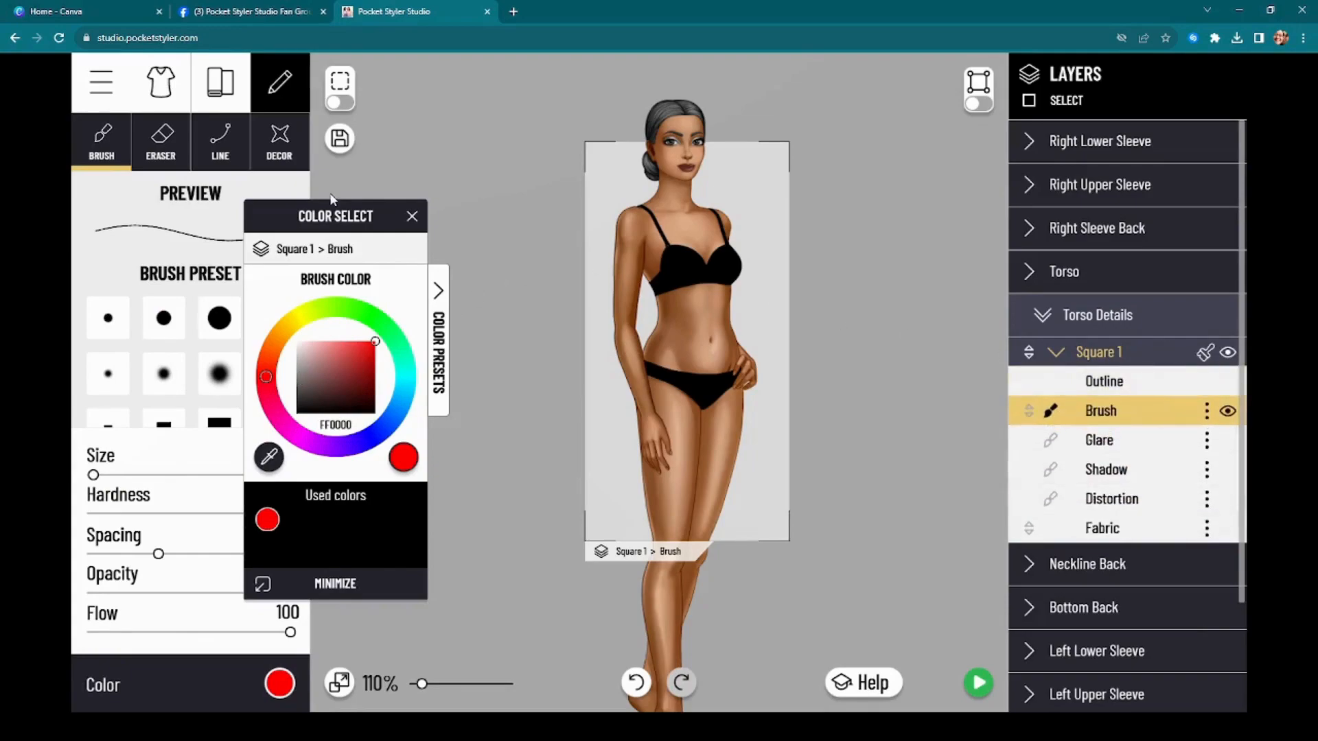
pyautogui.moveTo(332, 200); pyautogui.dragTo(281, 203)
# Draw a red freehand line from beside the model's right arm across the chest to the opposite shoulder
pyautogui.scroll(5, 542, 275)
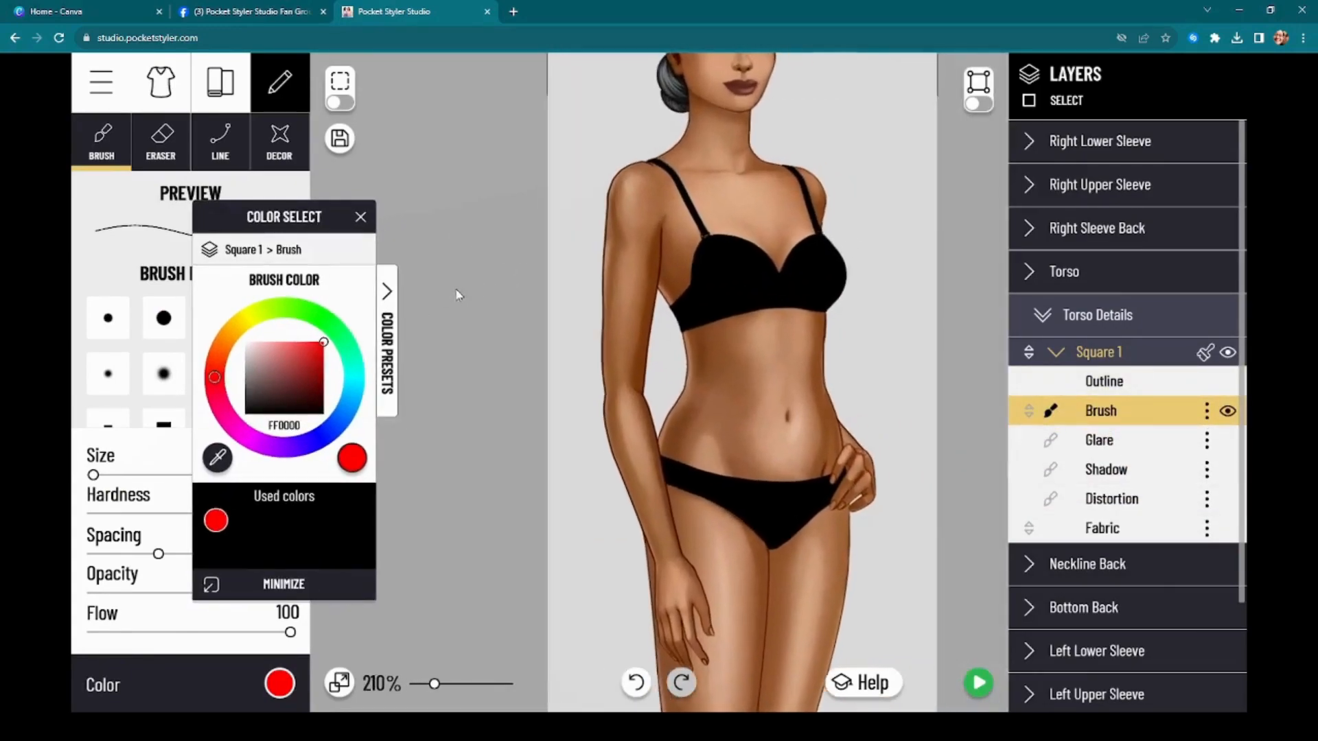
pyautogui.scroll(4, 505, 279)
pyautogui.scroll(1, 663, 194)
pyautogui.moveTo(493, 299)
pyautogui.mouseDown()
pyautogui.moveTo(625, 286)
pyautogui.moveTo(837, 192)
pyautogui.mouseUp()
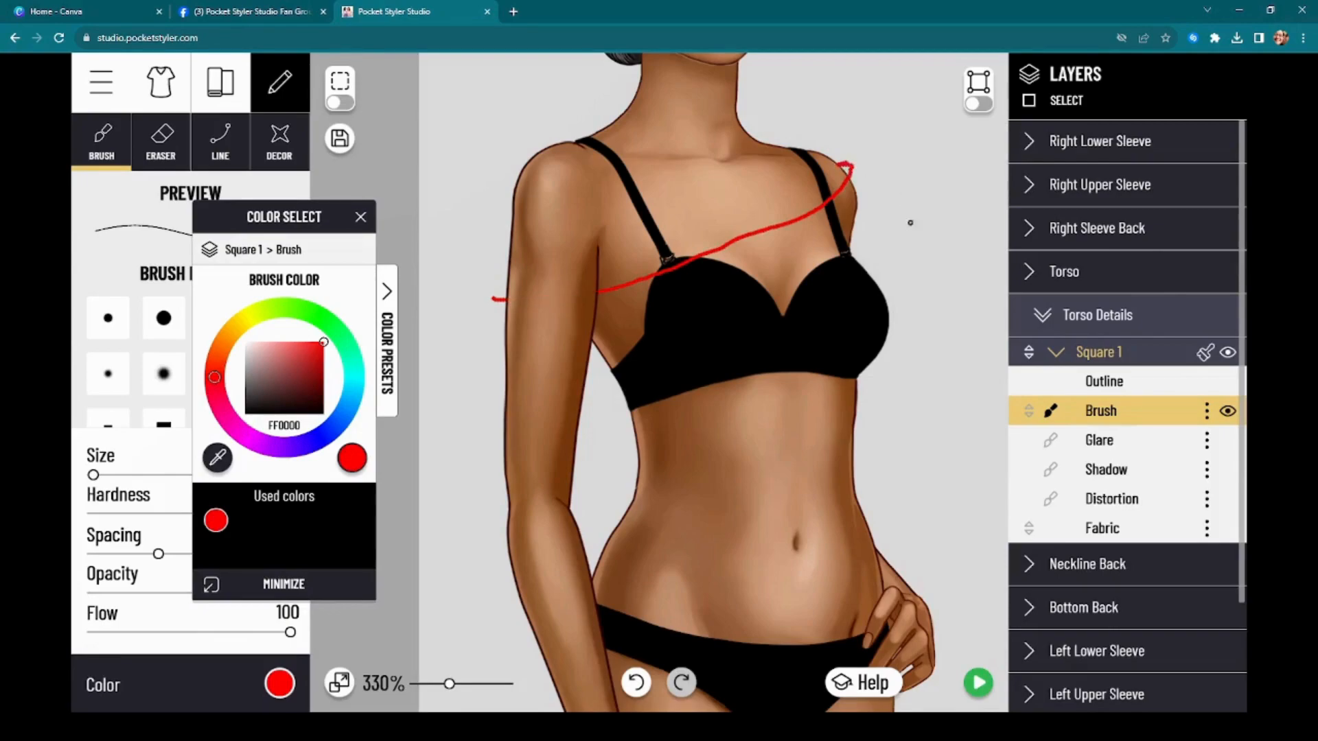
pyautogui.scroll(-1, 567, 298)
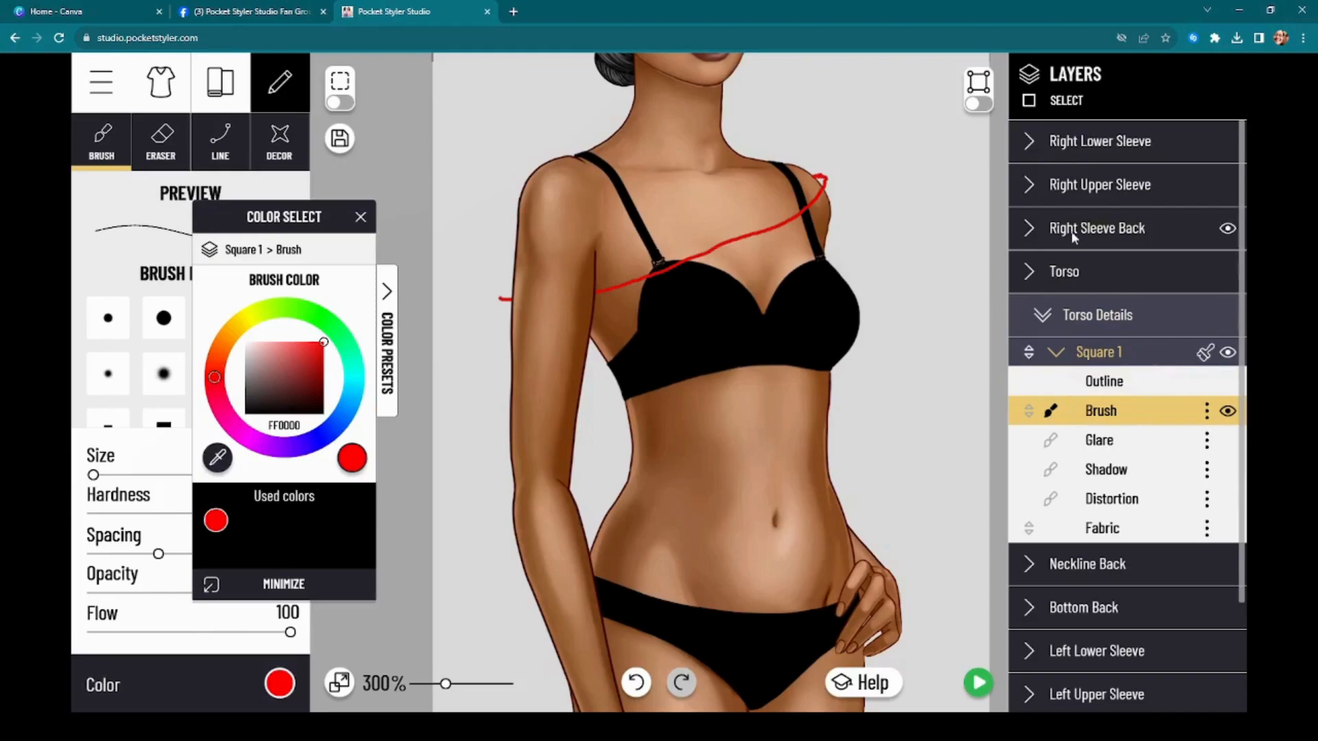
# Add a square detail to the Right Upper Sleeve and stretch it to cover the model's right arm from the shoulder to the wrist
pyautogui.moveTo(1097, 371)
pyautogui.click(1115, 185)
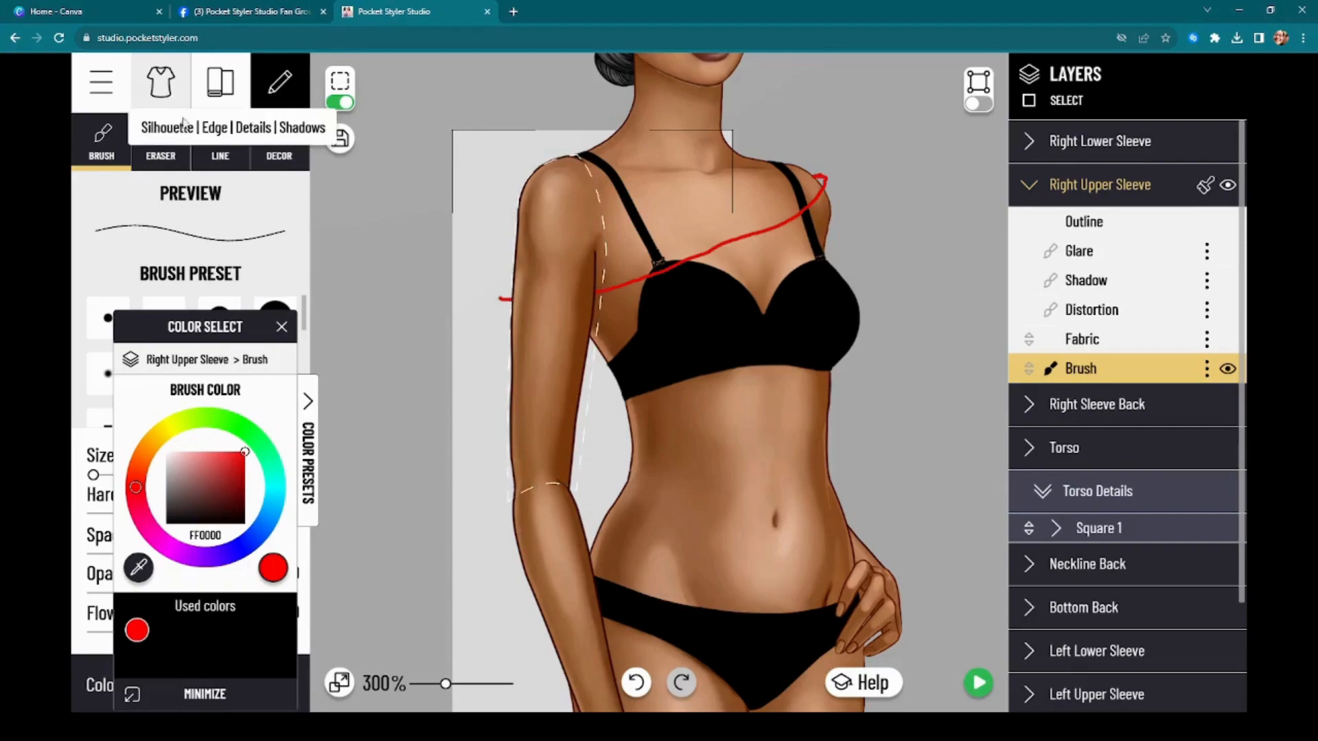
pyautogui.click(167, 97)
pyautogui.click(194, 206)
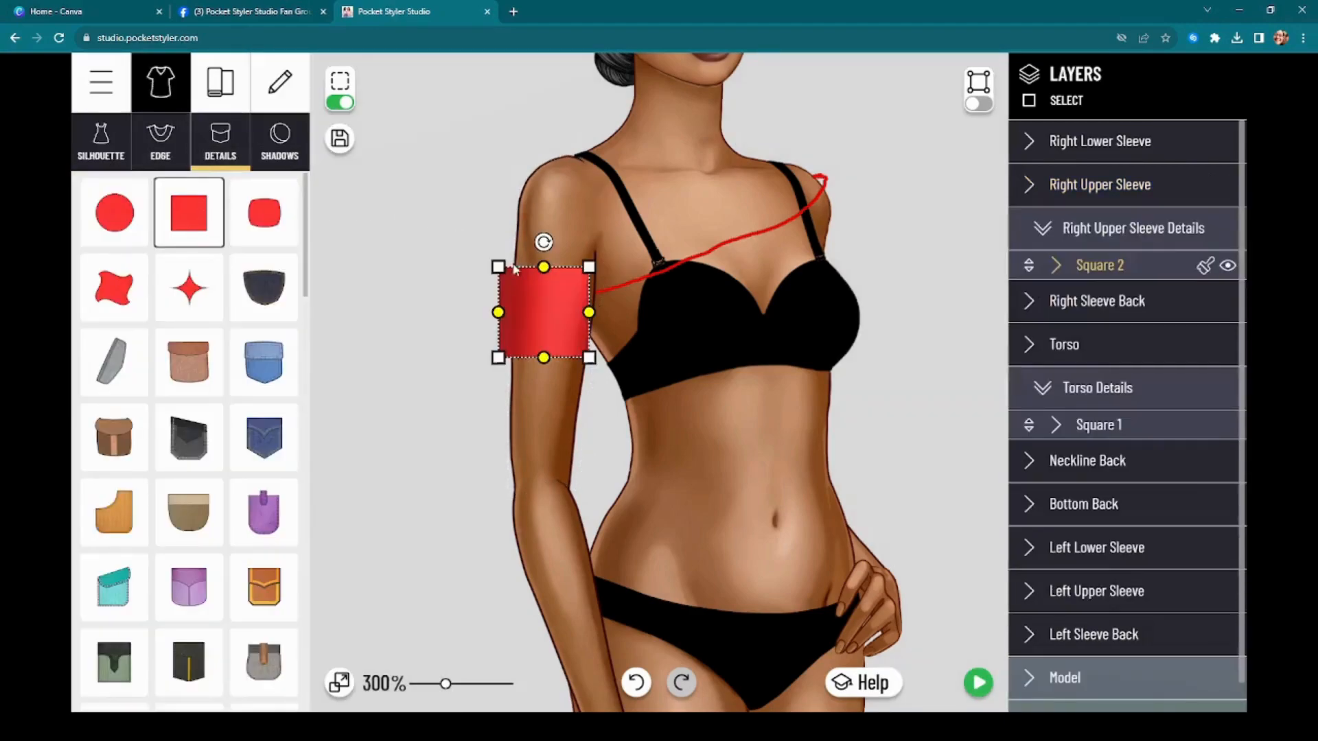
pyautogui.moveTo(544, 357); pyautogui.dragTo(544, 691)
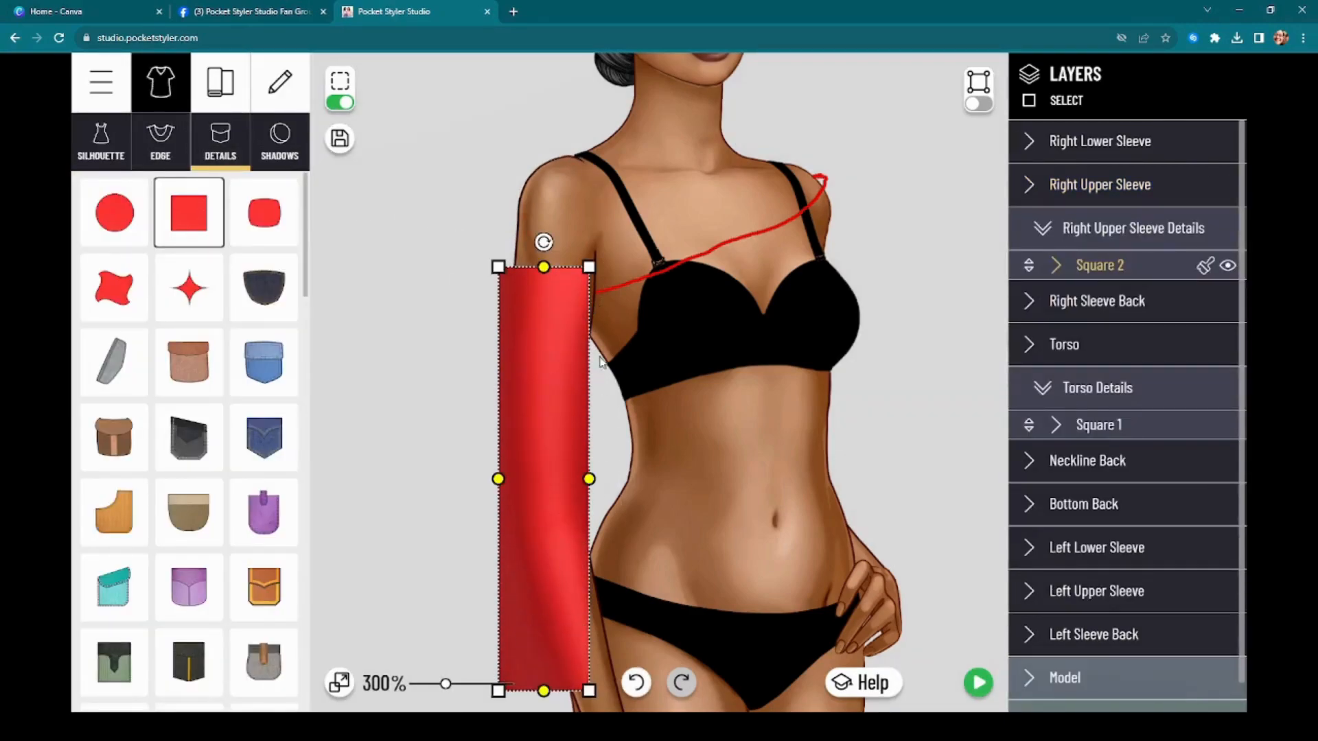
pyautogui.moveTo(543, 268); pyautogui.dragTo(544, 130)
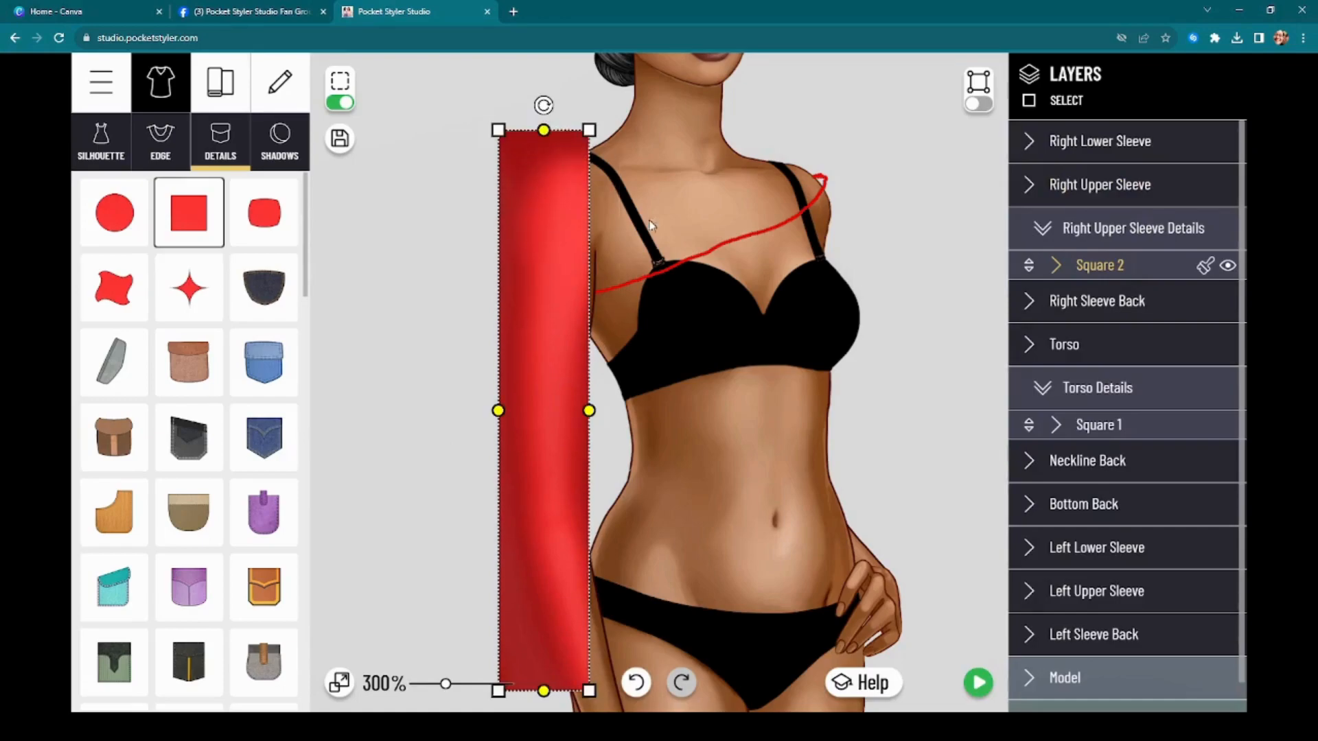
pyautogui.moveTo(591, 410); pyautogui.dragTo(620, 410)
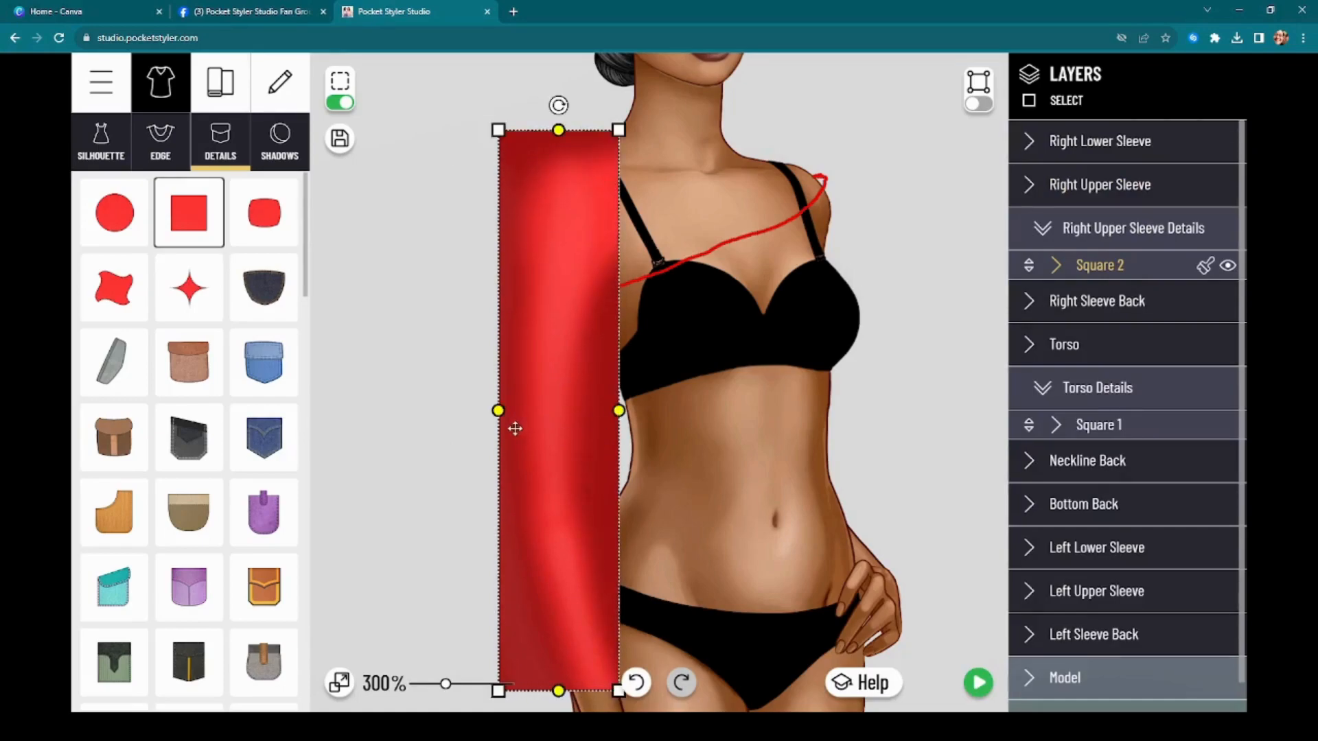
pyautogui.moveTo(499, 415); pyautogui.dragTo(451, 412)
pyautogui.scroll(-9, 405, 381)
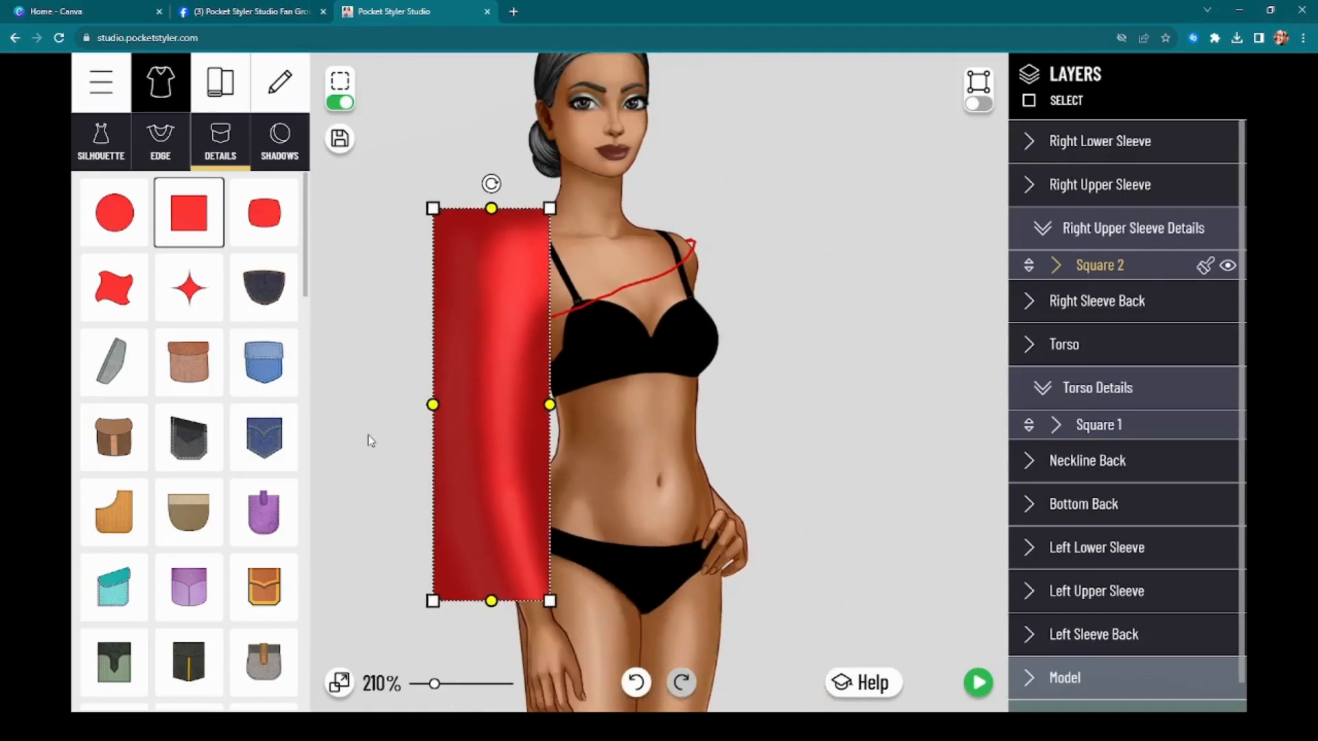
pyautogui.moveTo(507, 462); pyautogui.dragTo(507, 546)
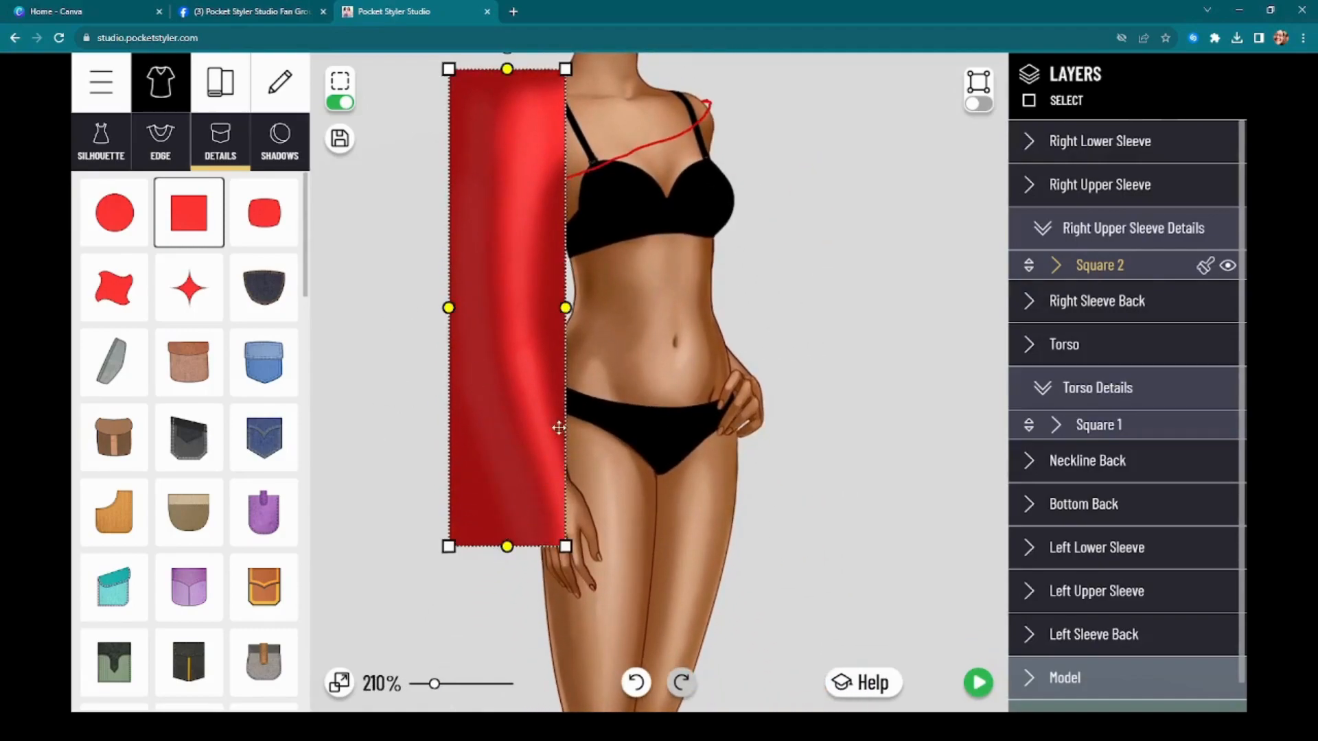
# Copy the transparent styling of the torso's Square 1 onto the sleeve's Square 2
pyautogui.click(1112, 426)
pyautogui.click(1202, 425)
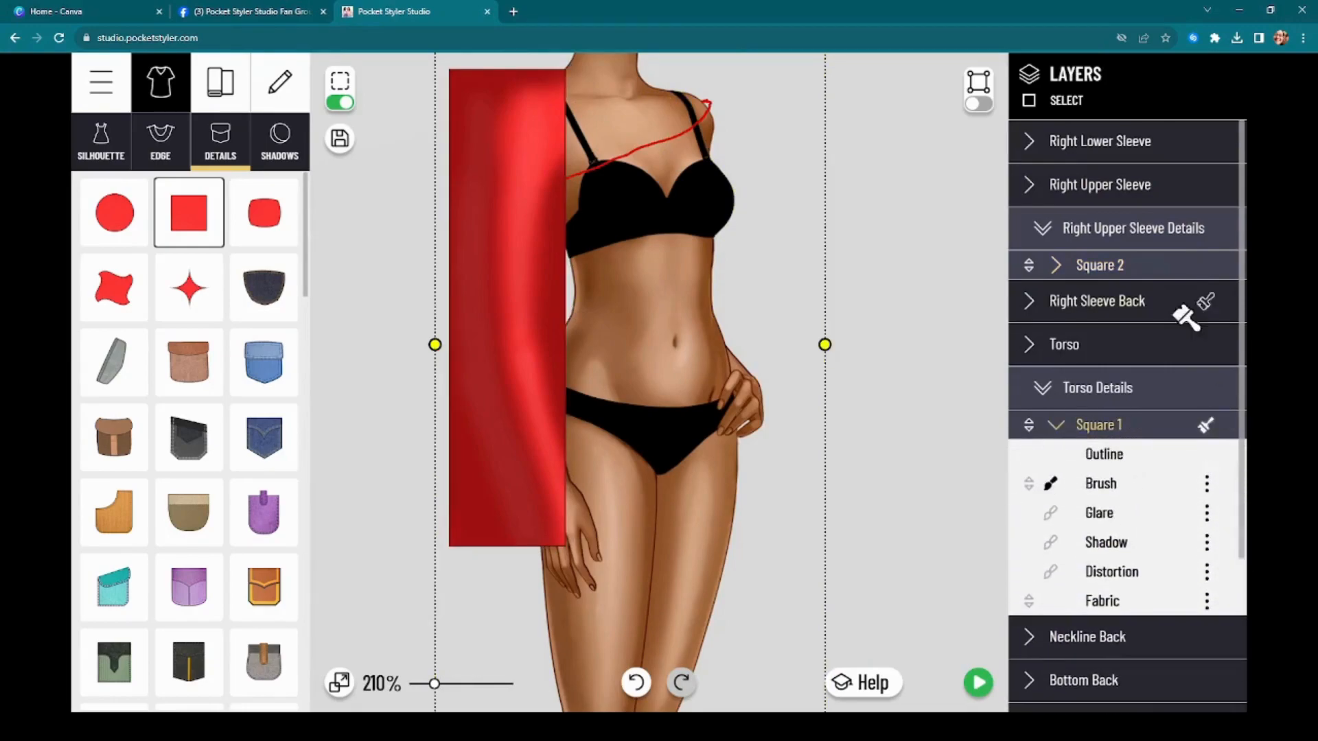
pyautogui.click(1140, 261)
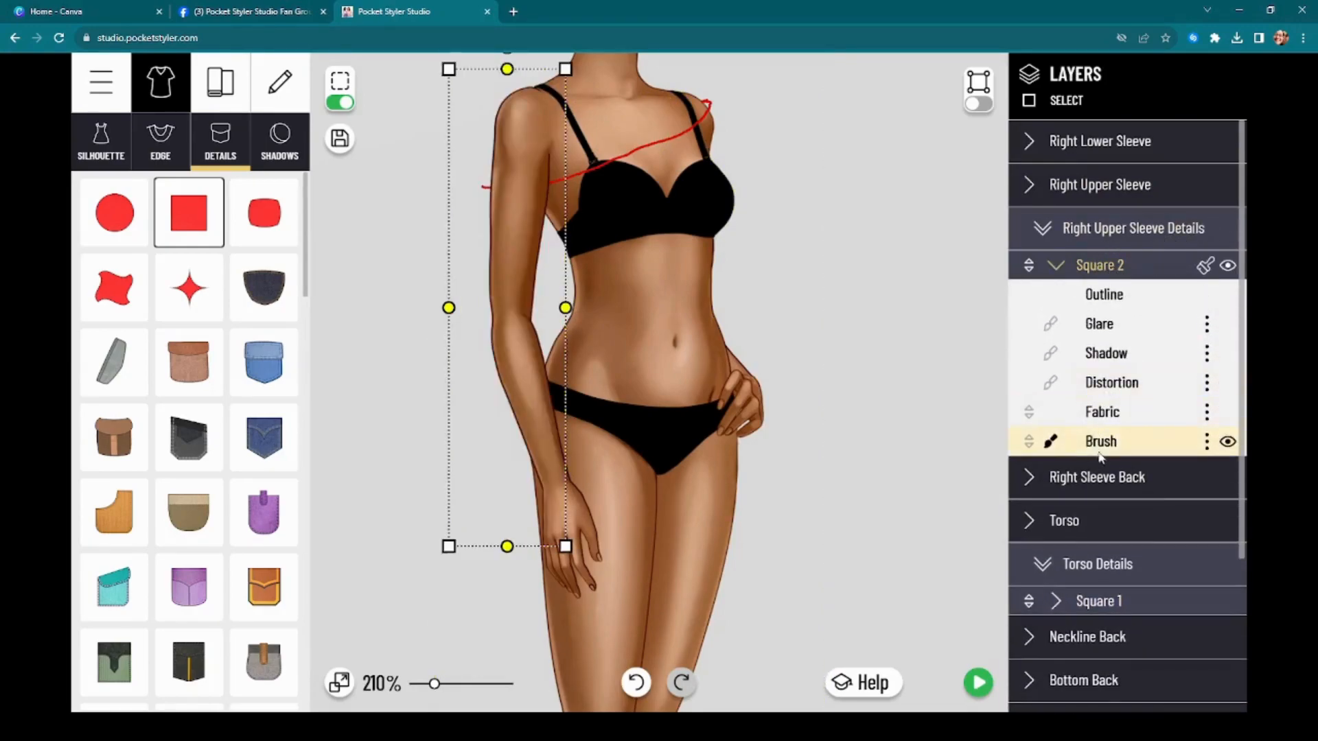
# Move Square 2's Brush above Glare, activate it and draw the red line across the model's right upper arm
pyautogui.click(279, 82)
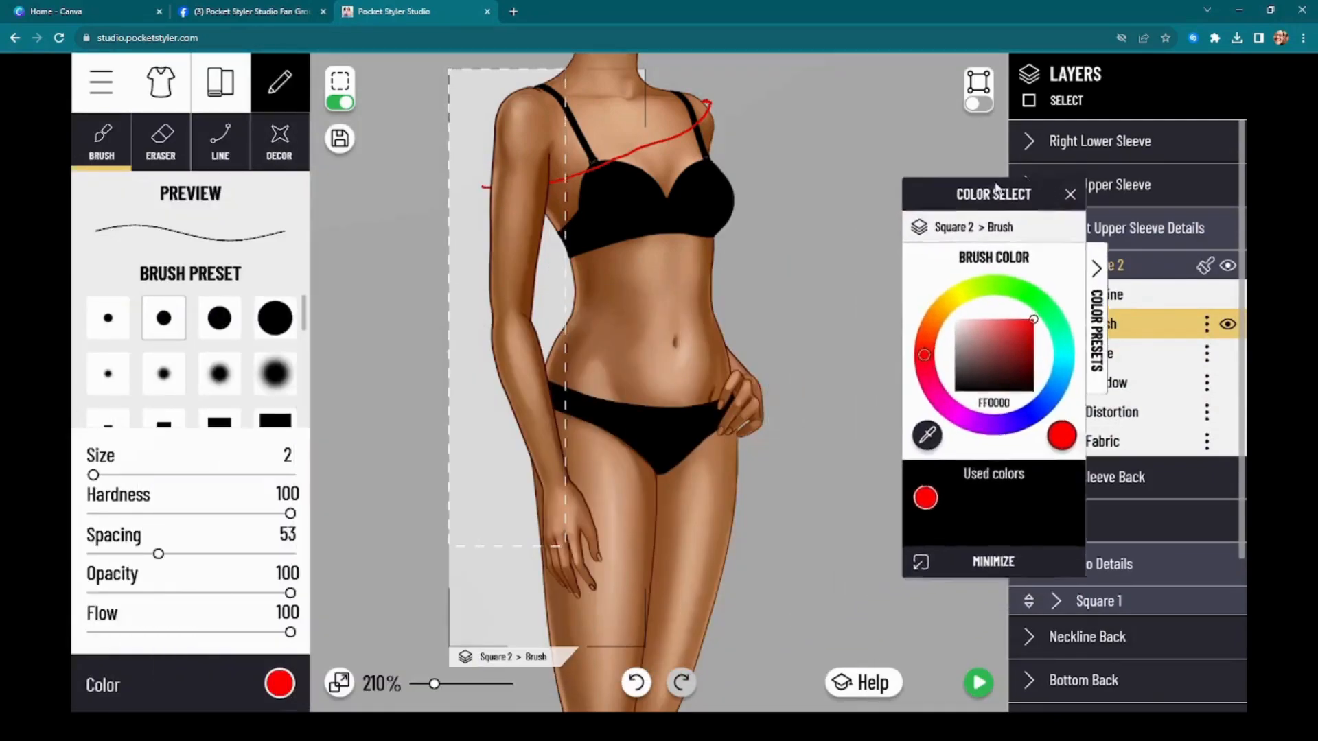
pyautogui.click(279, 683)
pyautogui.click(279, 683)
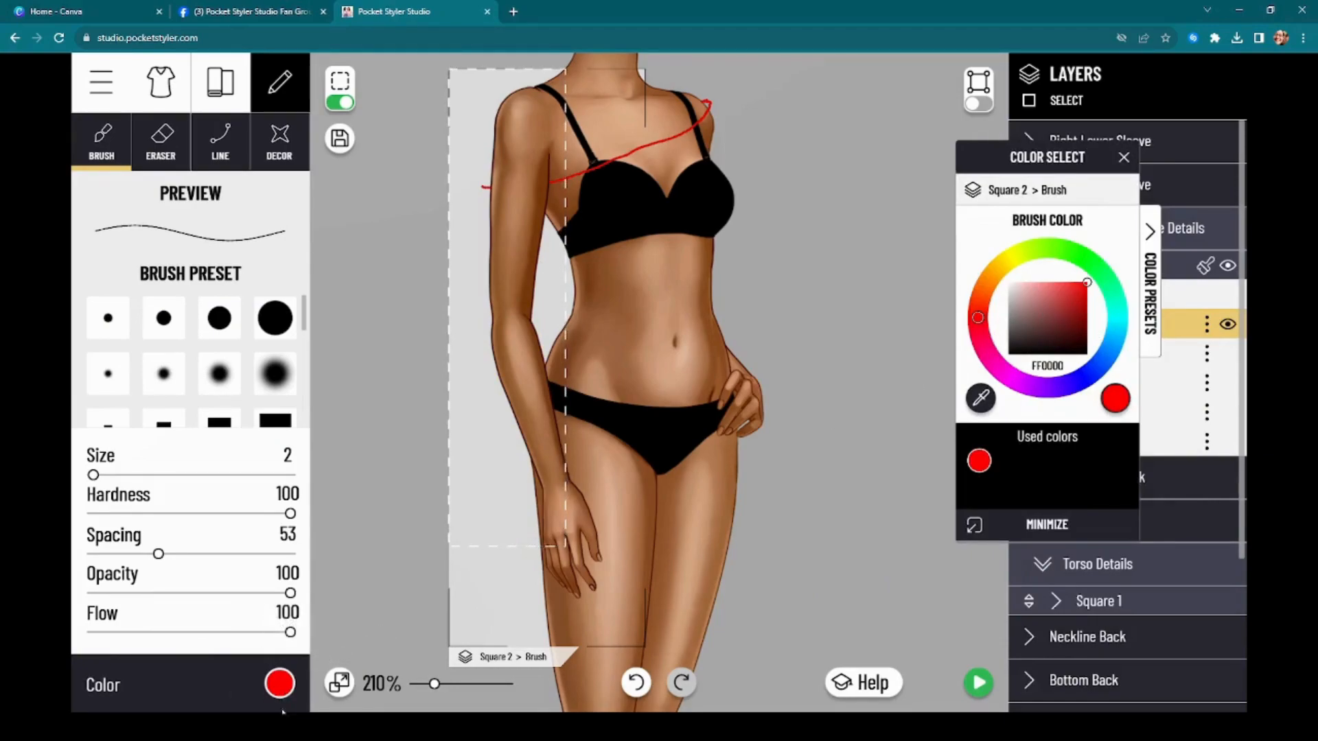
pyautogui.click(279, 684)
pyautogui.click(279, 684)
pyautogui.scroll(2, 520, 188)
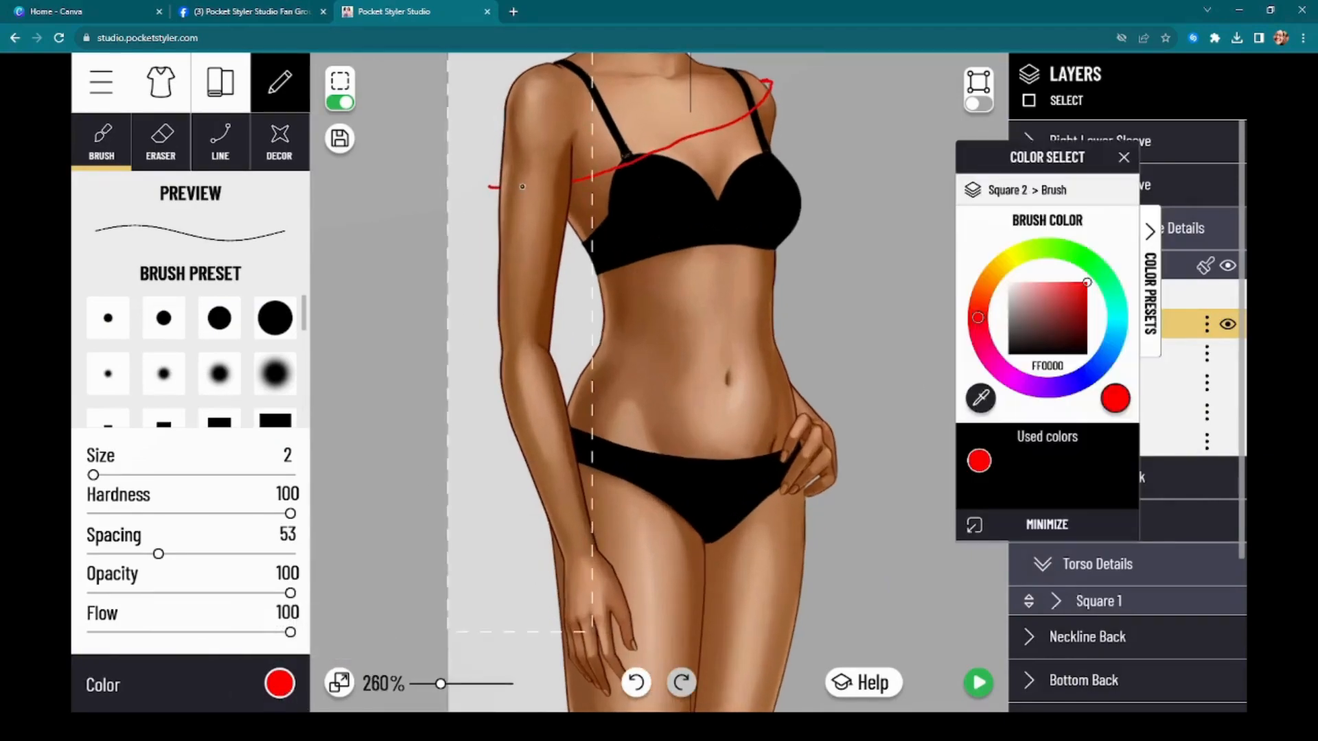
pyautogui.scroll(6, 485, 184)
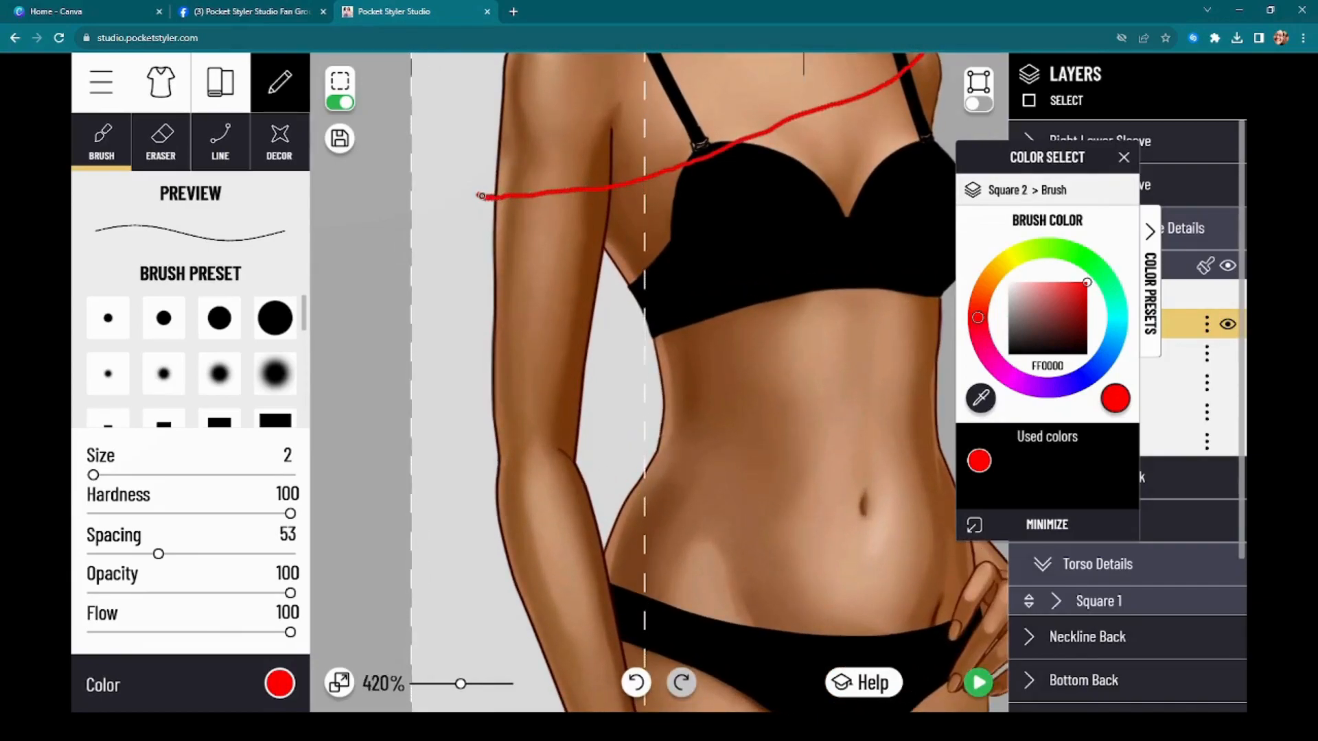
# Switch back to Square 1's Brush and draw a wavy red ruffle edge from the model's left shoulder across the bust to the right underarm
pyautogui.scroll(-6, 494, 198)
pyautogui.scroll(-1, 651, 190)
pyautogui.moveTo(1050, 157); pyautogui.dragTo(883, 220)
pyautogui.click(1101, 525)
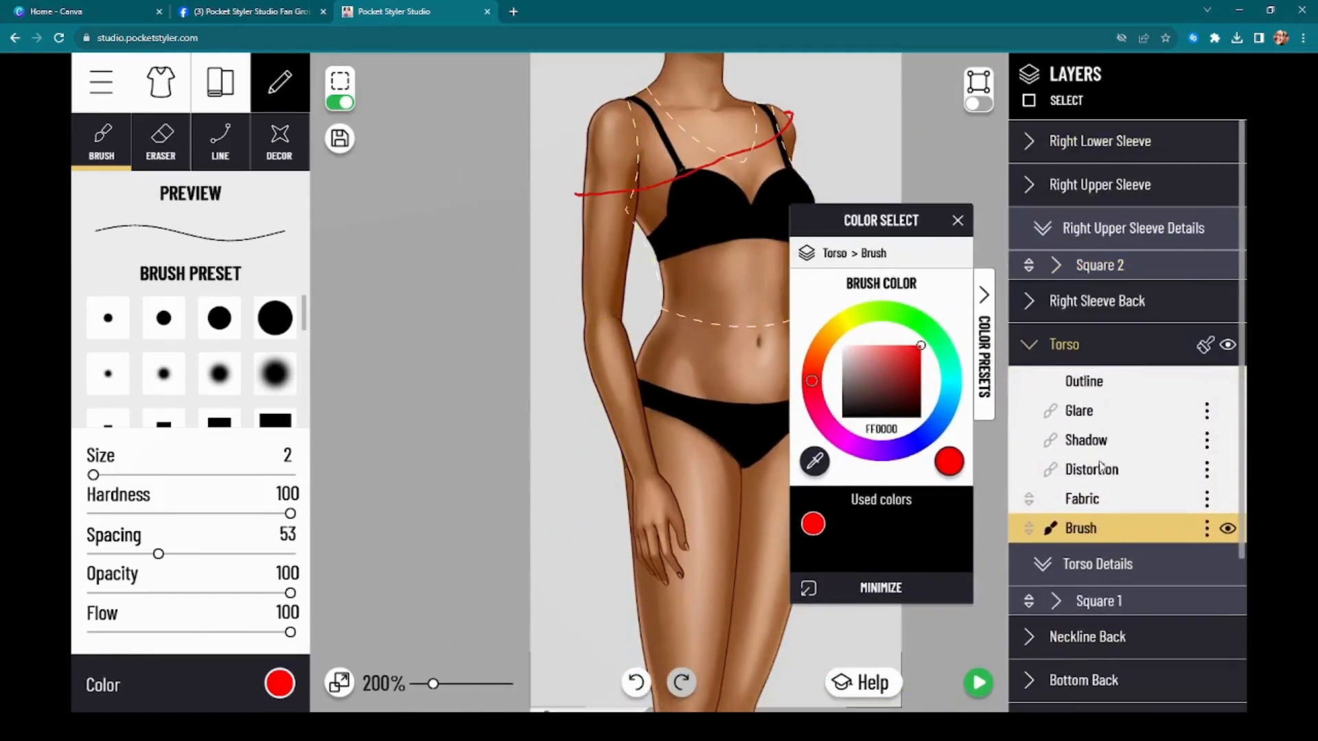
pyautogui.click(1115, 601)
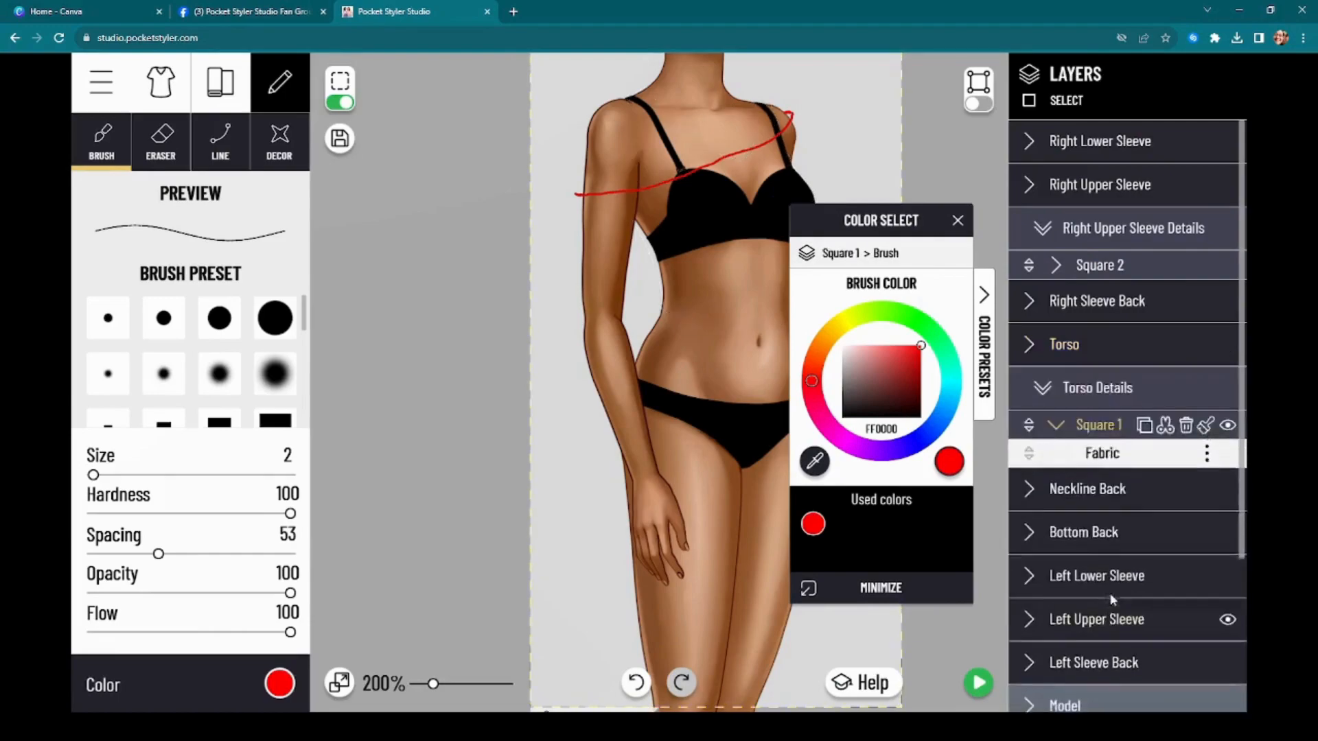
pyautogui.moveTo(863, 227); pyautogui.dragTo(215, 228)
pyautogui.scroll(2, 925, 270)
pyautogui.scroll(2, 664, 167)
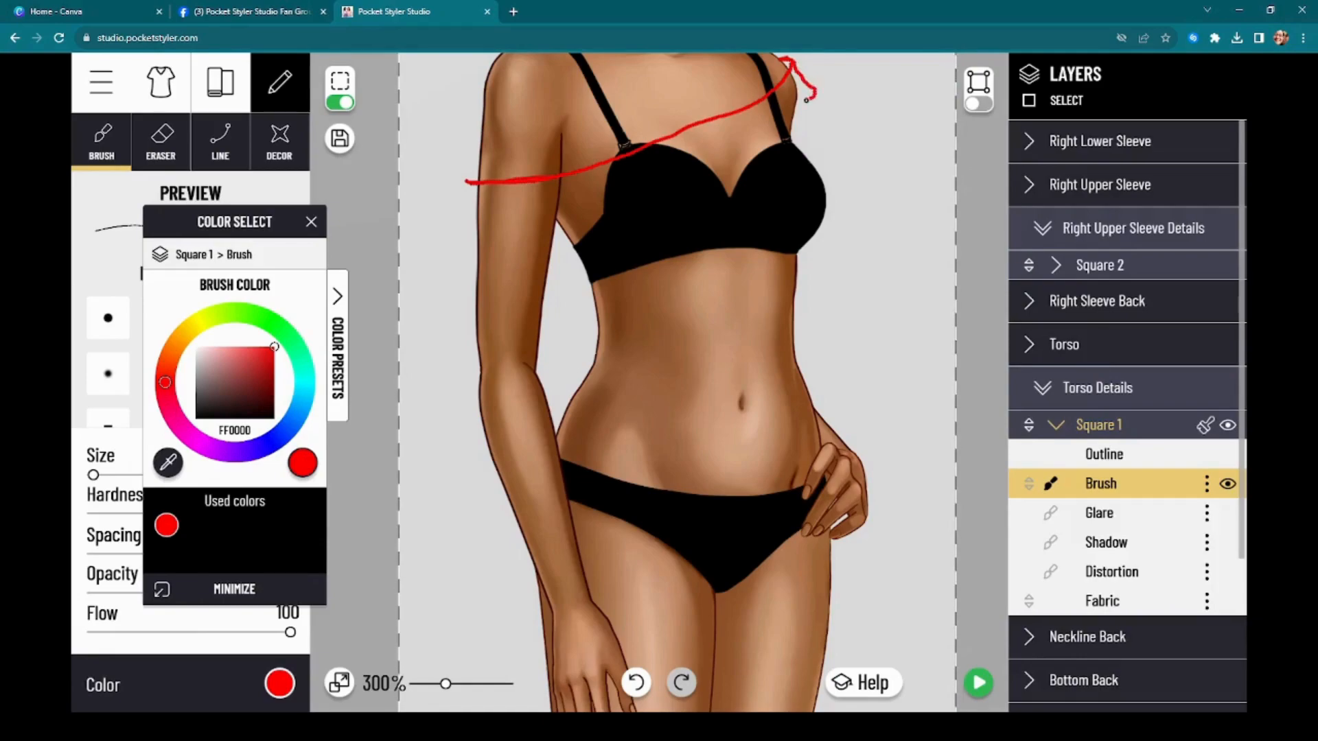
pyautogui.moveTo(804, 122)
pyautogui.mouseDown()
pyautogui.moveTo(775, 153)
pyautogui.moveTo(762, 144)
pyautogui.moveTo(745, 166)
pyautogui.moveTo(688, 171)
pyautogui.moveTo(663, 204)
pyautogui.moveTo(558, 202)
pyautogui.mouseUp()
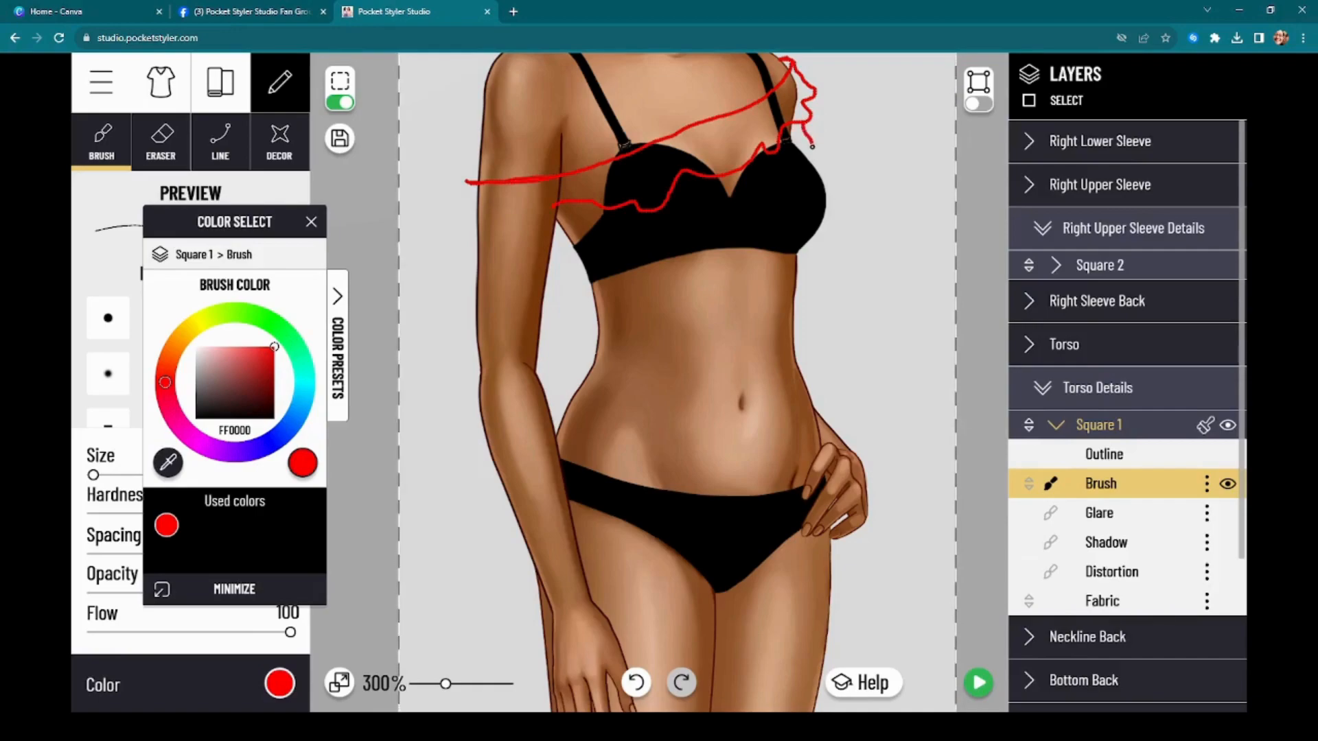
# Draw the bodice's side lines down to the waist and finish them with a curved hemline and two wavy ruffle layers
pyautogui.moveTo(819, 171); pyautogui.dragTo(816, 240)
pyautogui.moveTo(793, 306)
pyautogui.mouseDown()
pyautogui.moveTo(724, 327)
pyautogui.moveTo(623, 320)
pyautogui.moveTo(580, 290)
pyautogui.moveTo(557, 203)
pyautogui.mouseUp()
pyautogui.moveTo(586, 312)
pyautogui.mouseDown()
pyautogui.moveTo(594, 338)
pyautogui.moveTo(609, 353)
pyautogui.moveTo(698, 350)
pyautogui.moveTo(718, 365)
pyautogui.moveTo(737, 350)
pyautogui.moveTo(765, 359)
pyautogui.moveTo(776, 342)
pyautogui.moveTo(789, 353)
pyautogui.moveTo(830, 328)
pyautogui.mouseUp()
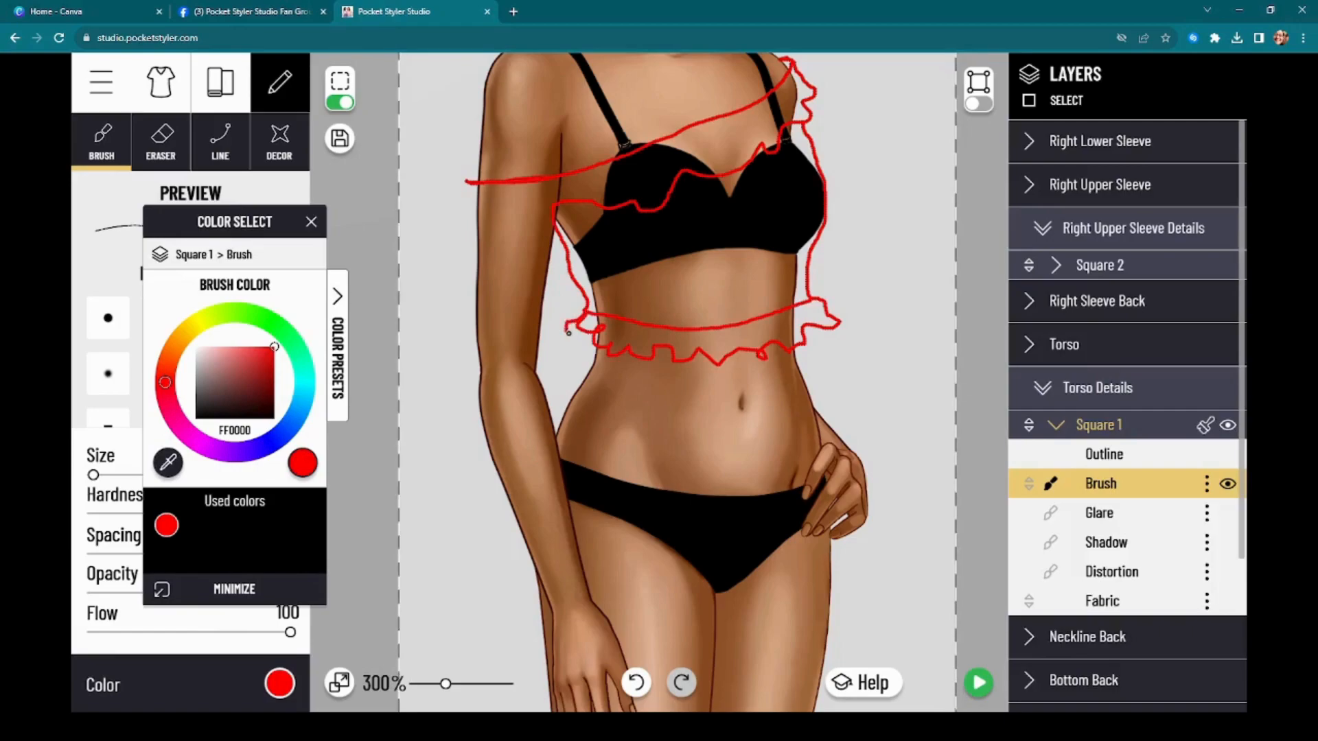
pyautogui.moveTo(575, 349)
pyautogui.mouseDown()
pyautogui.moveTo(676, 379)
pyautogui.moveTo(775, 369)
pyautogui.mouseUp()
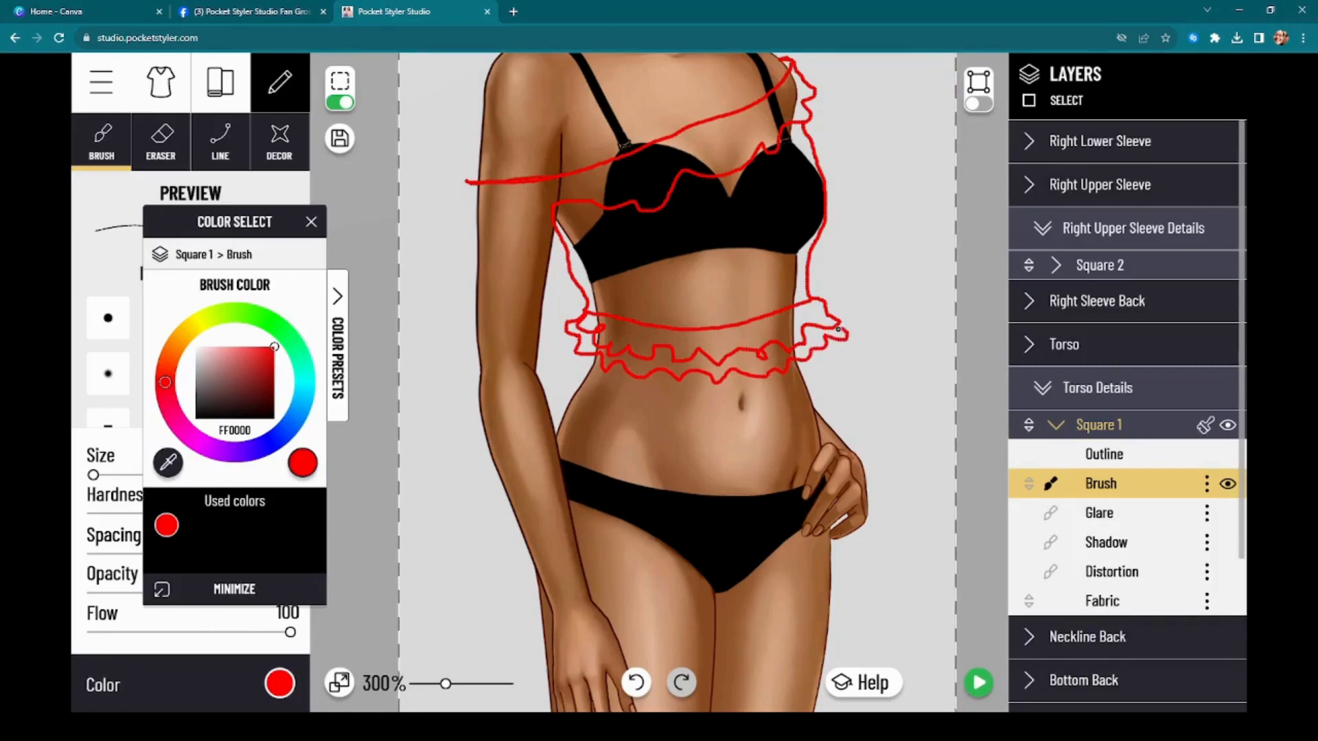
pyautogui.scroll(-4, 676, 254)
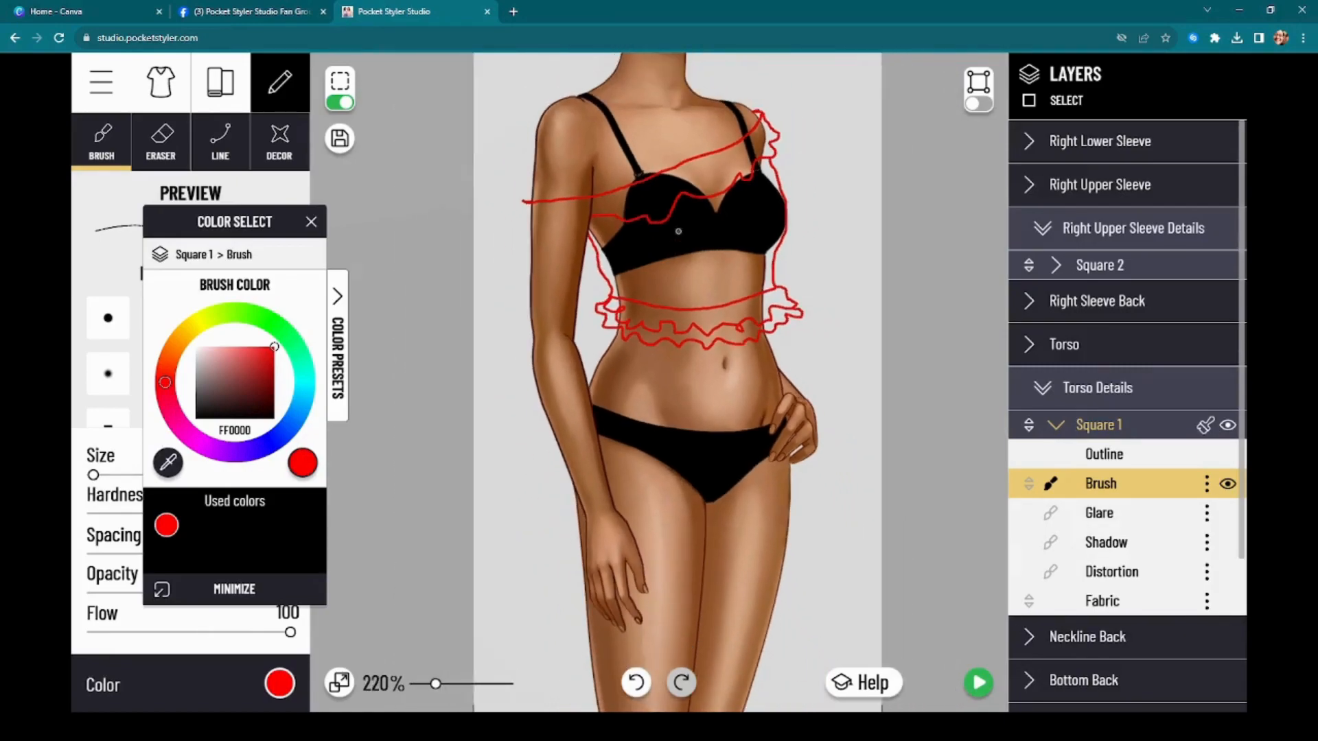
# Activate Square 2's Brush and continue the wavy red ruffle across the model's right upper arm
pyautogui.click(1096, 265)
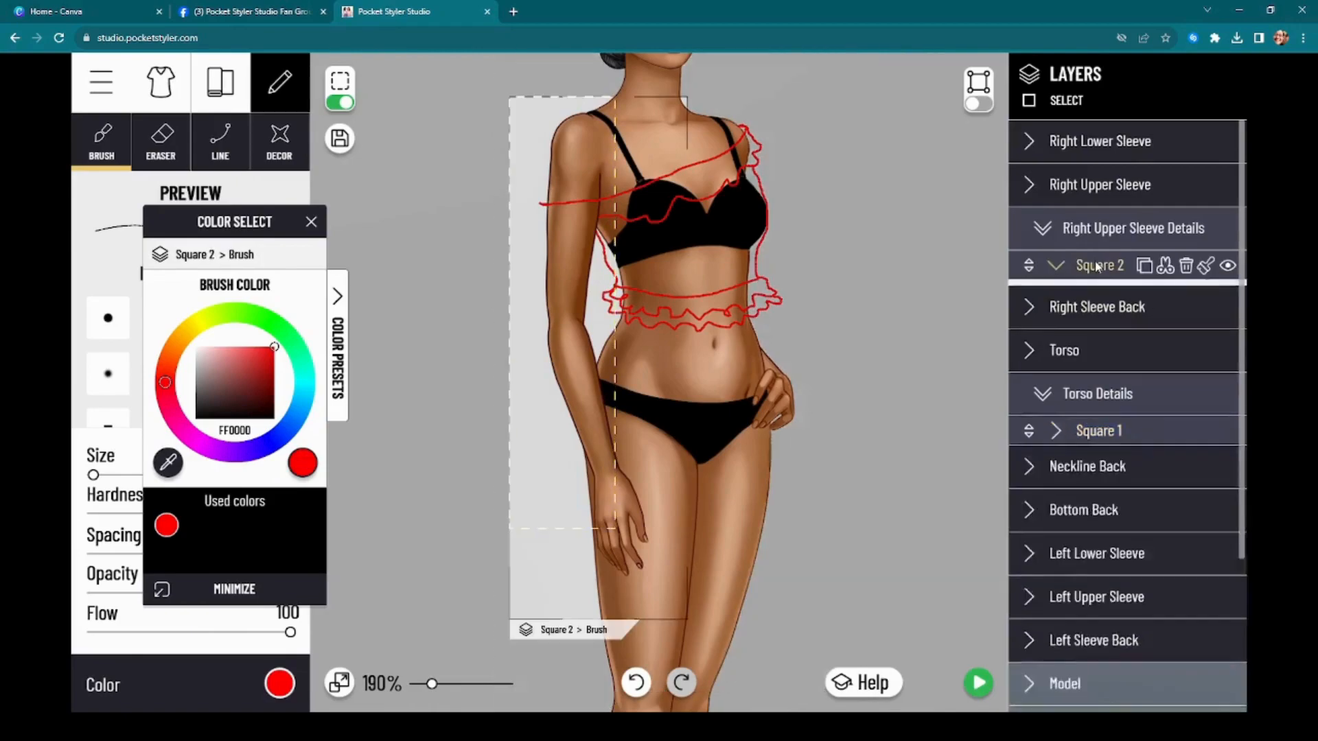
pyautogui.scroll(5, 549, 227)
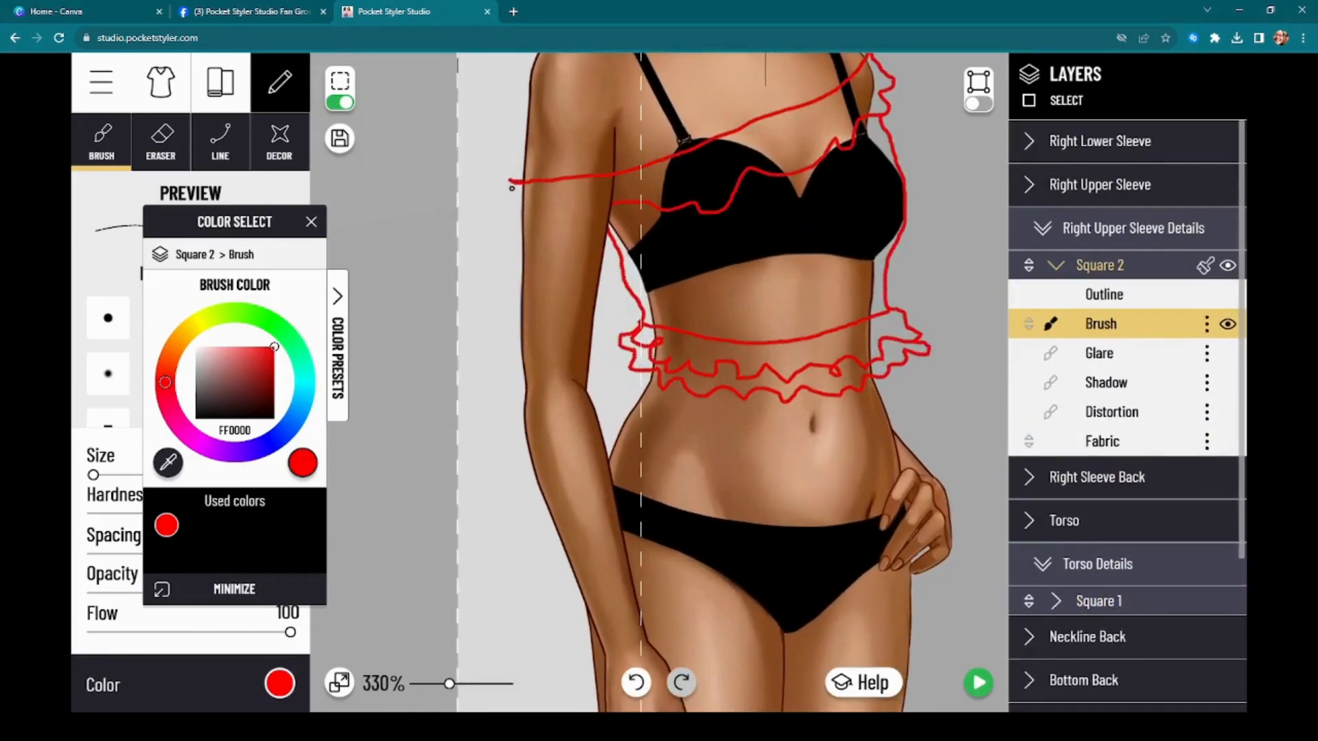
pyautogui.moveTo(509, 181)
pyautogui.mouseDown()
pyautogui.moveTo(504, 218)
pyautogui.moveTo(536, 235)
pyautogui.moveTo(604, 215)
pyautogui.mouseUp()
pyautogui.scroll(-5, 624, 203)
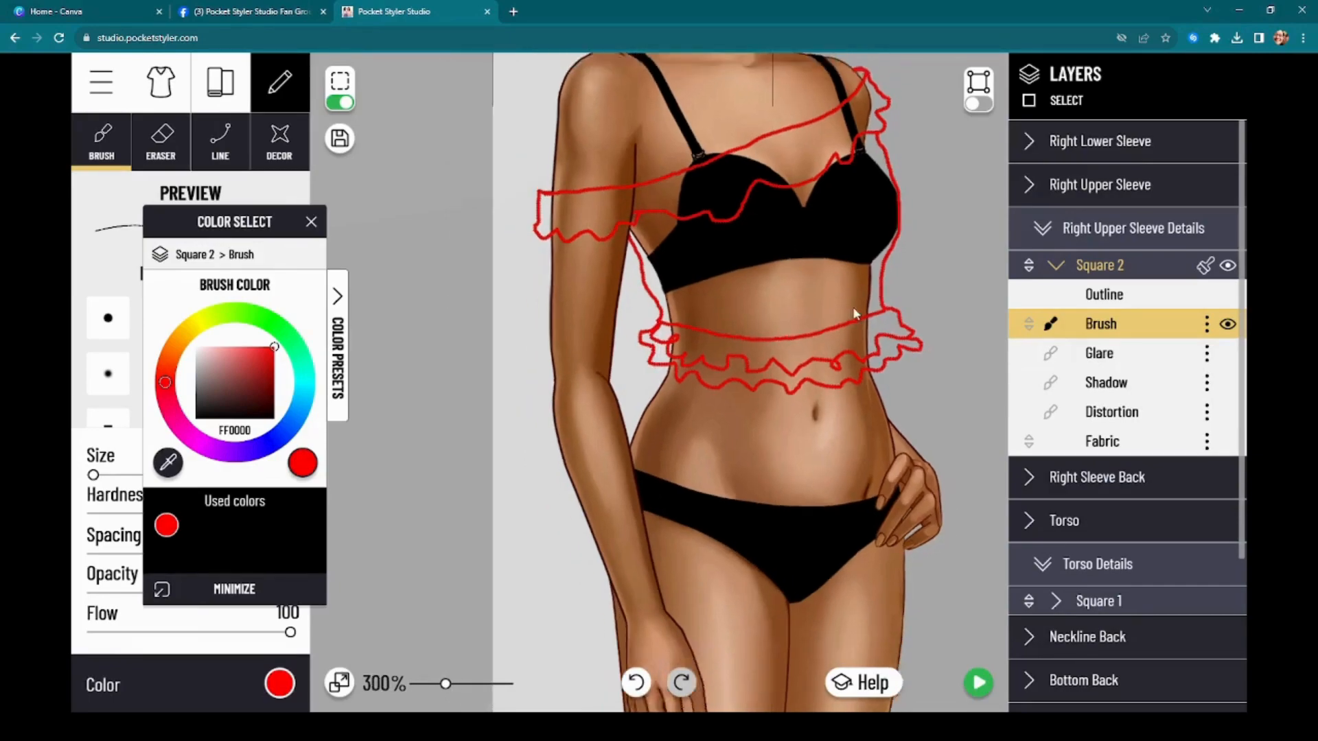
pyautogui.moveTo(537, 305); pyautogui.dragTo(475, 310)
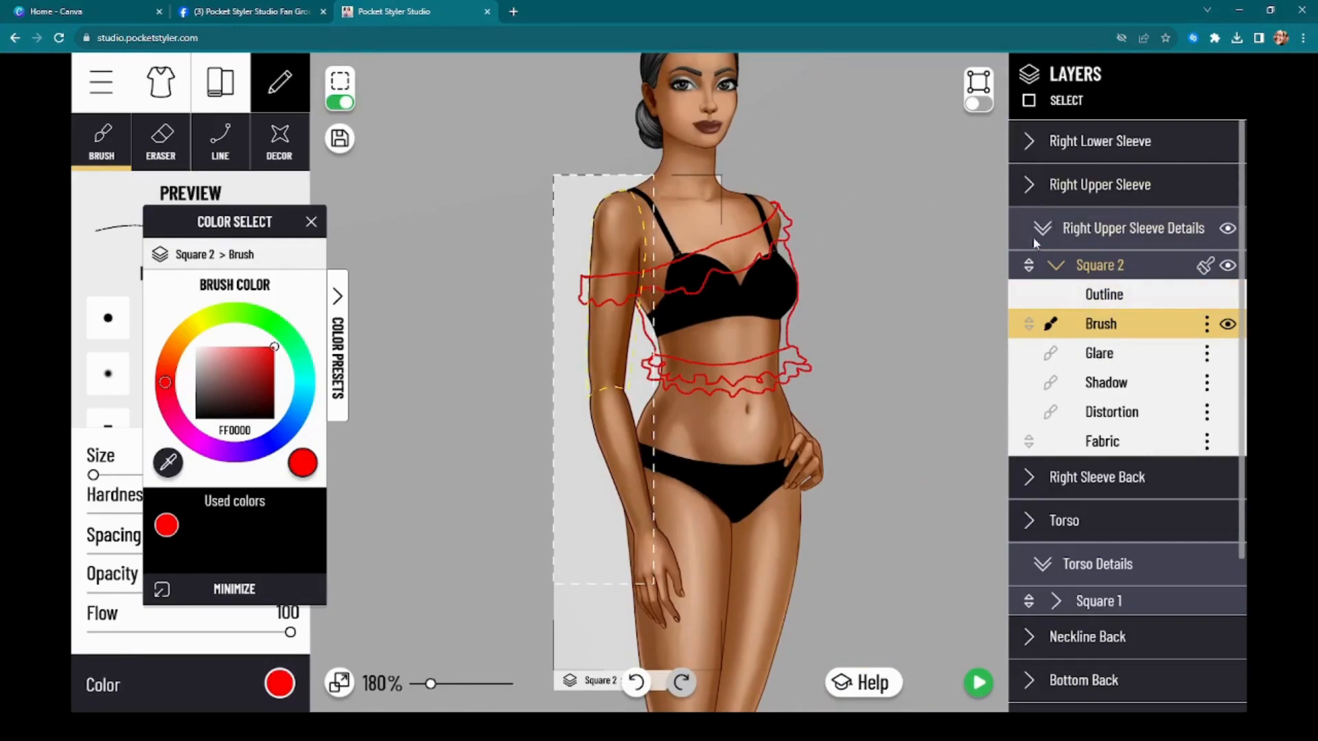
# Select the Torso layer and turn on point editing for its outline
pyautogui.scroll(2, 941, 302)
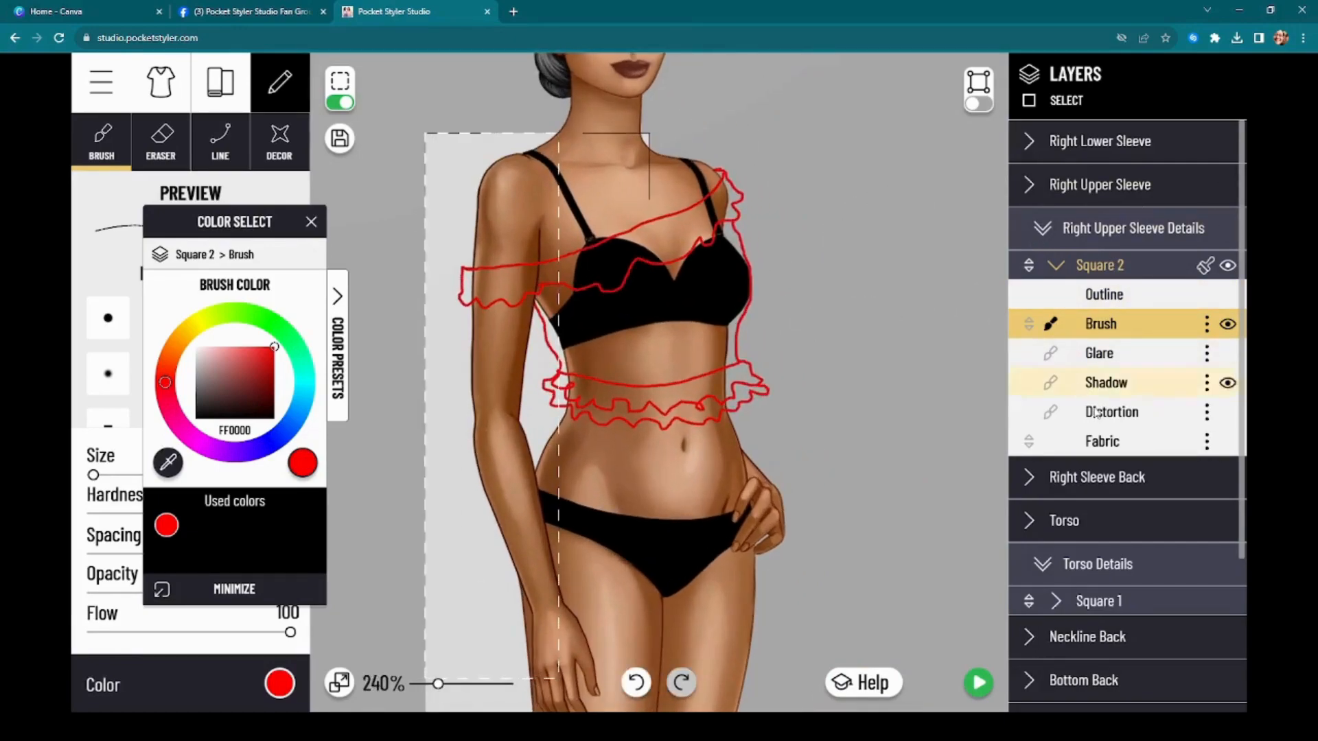
pyautogui.click(343, 103)
pyautogui.scroll(-2, 651, 268)
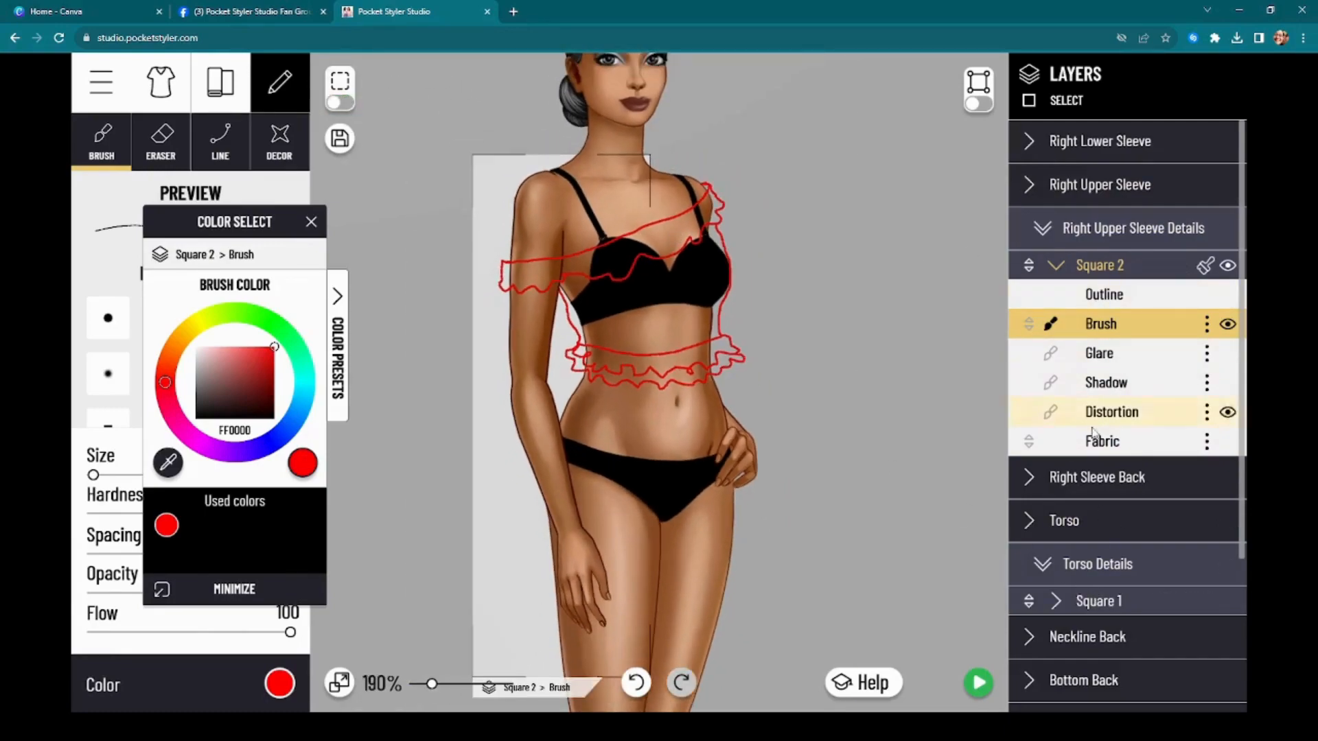
pyautogui.click(1092, 516)
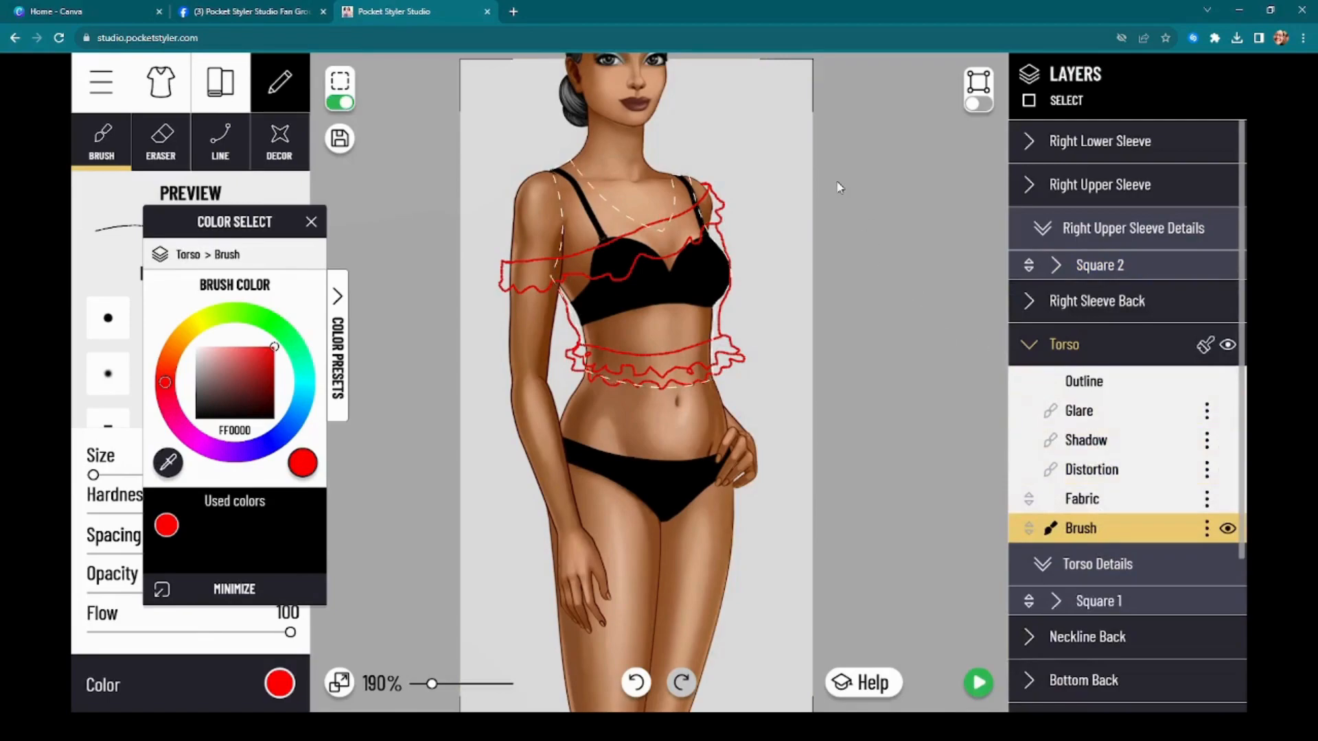
pyautogui.scroll(3, 846, 181)
pyautogui.moveTo(890, 343); pyautogui.dragTo(978, 356)
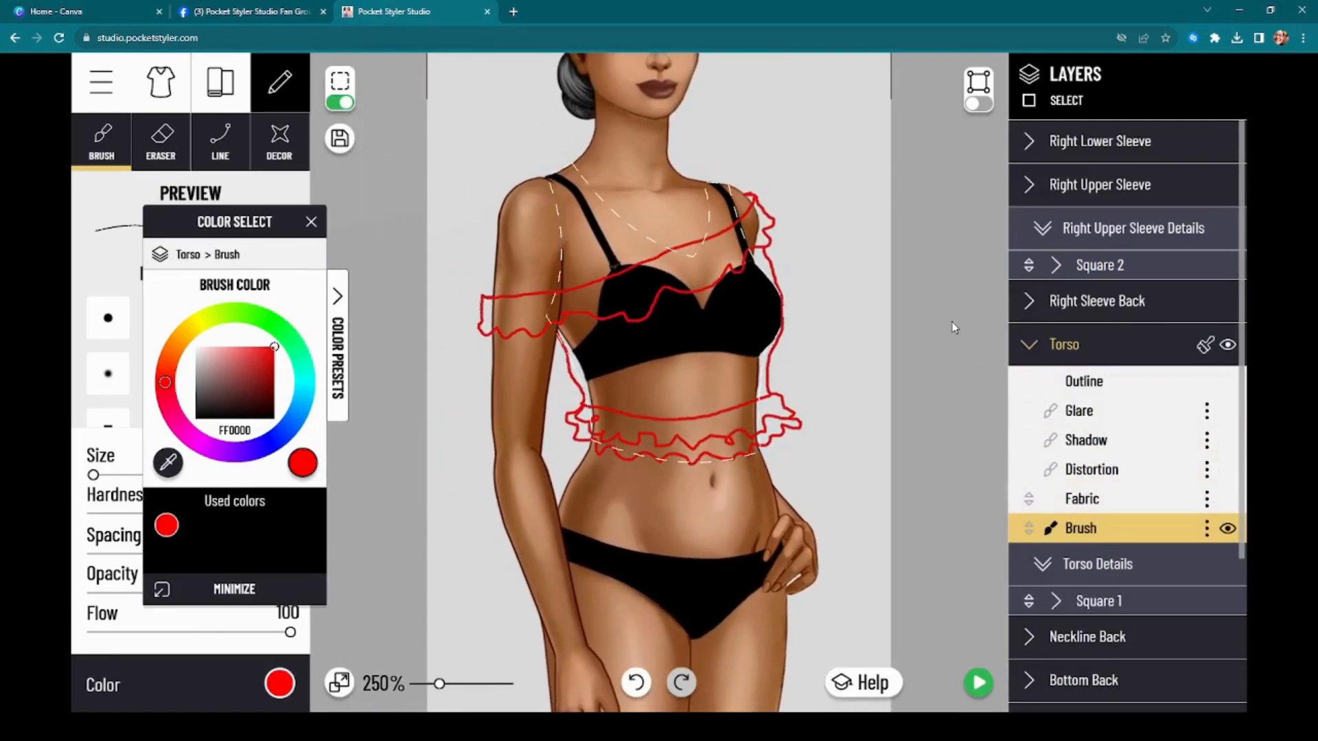
pyautogui.moveTo(895, 309)
pyautogui.mouseDown()
pyautogui.moveTo(928, 333)
pyautogui.moveTo(874, 315)
pyautogui.moveTo(879, 326)
pyautogui.mouseUp()
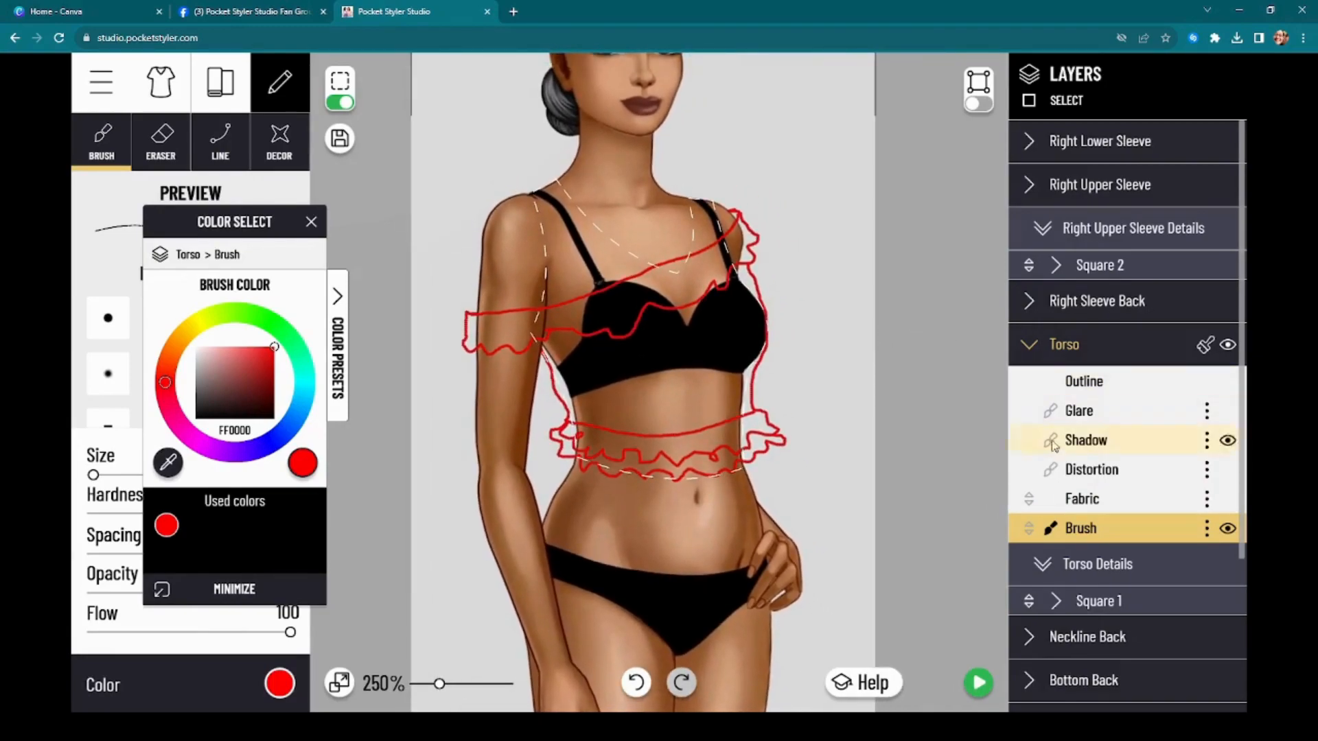
pyautogui.scroll(3, 807, 305)
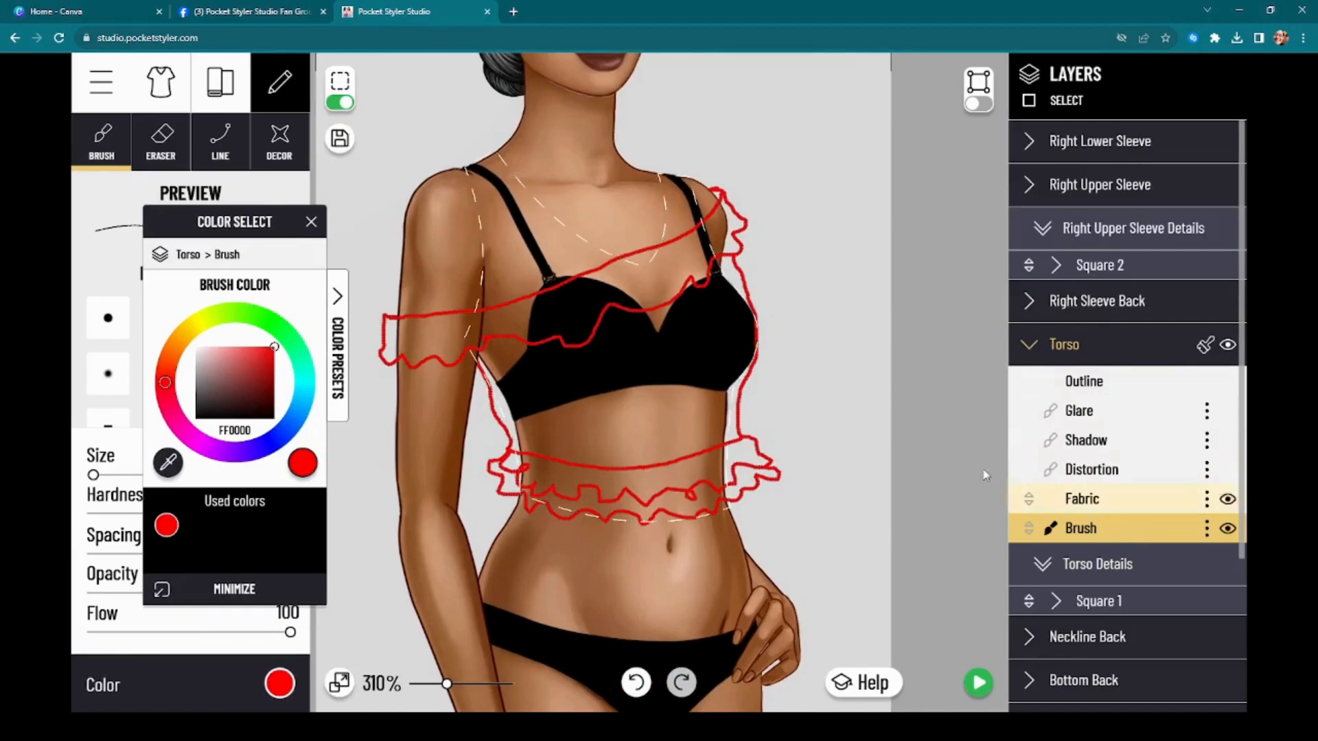
pyautogui.moveTo(879, 295); pyautogui.dragTo(906, 352)
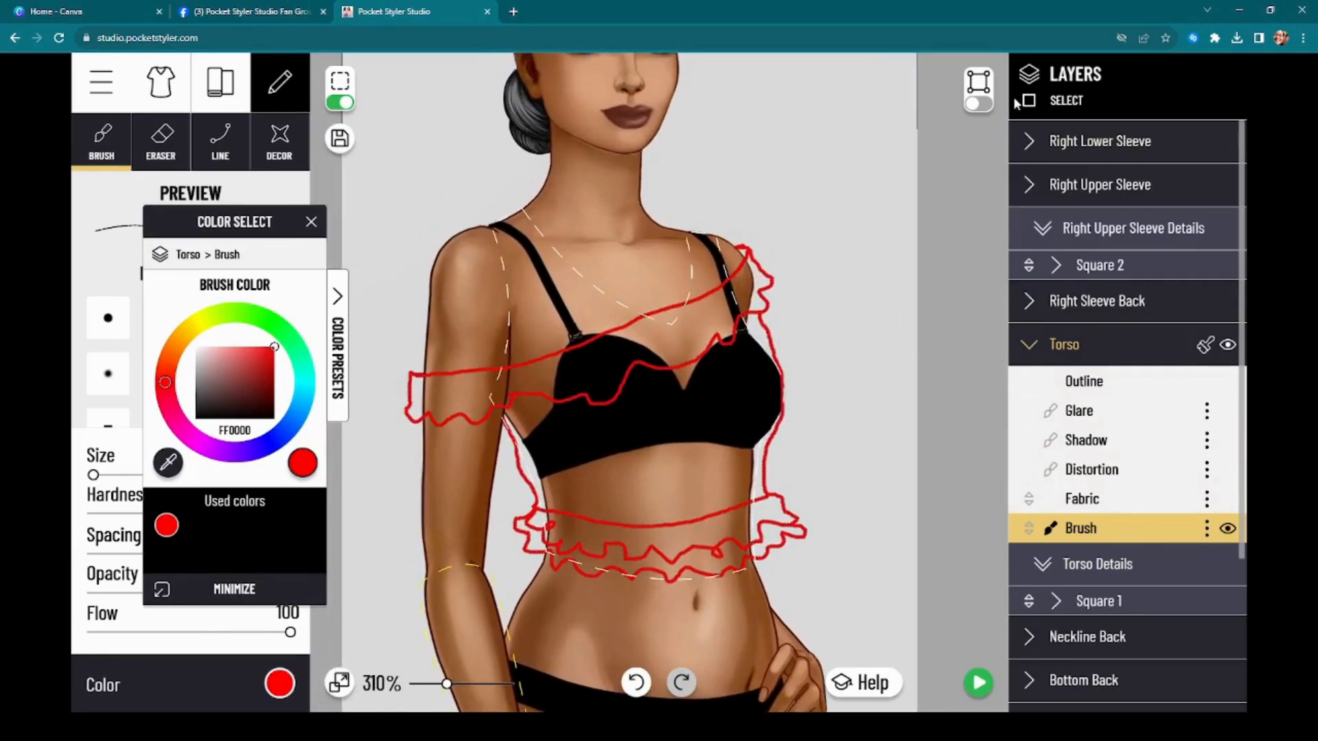
pyautogui.click(977, 104)
pyautogui.scroll(2, 928, 409)
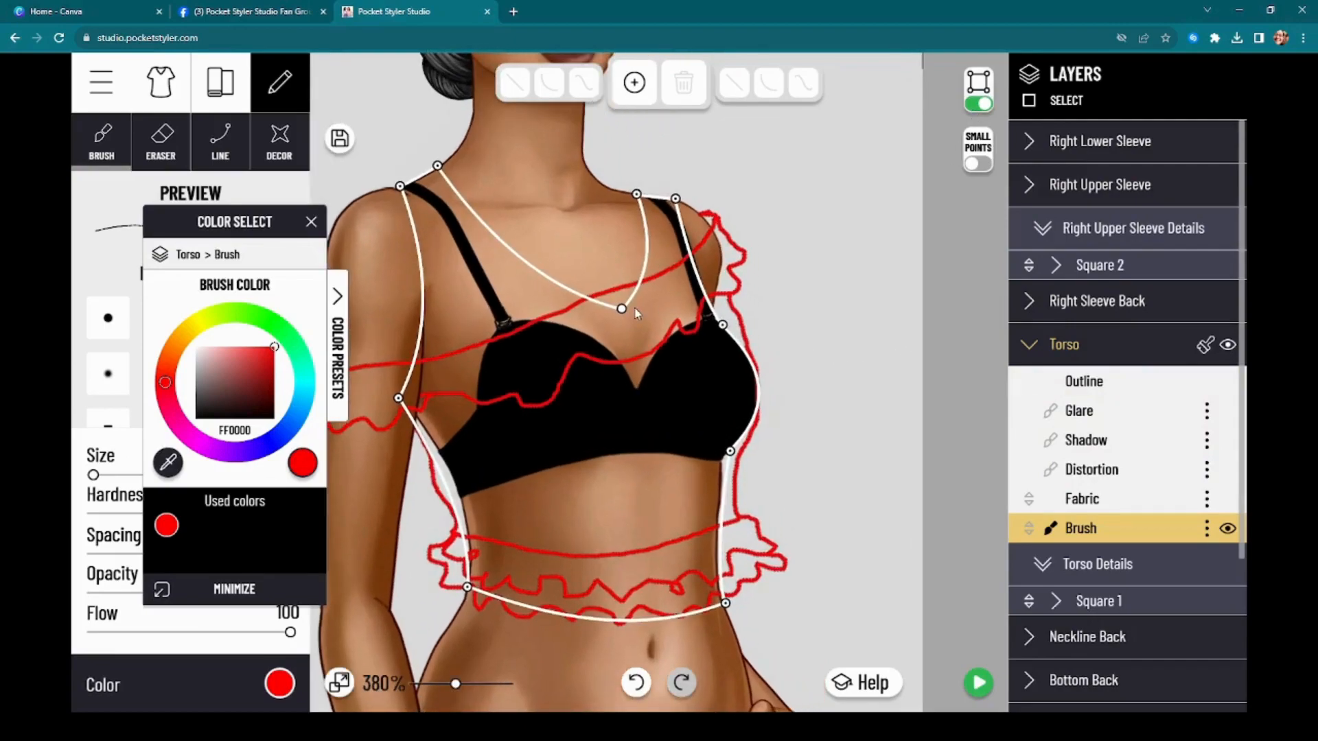
# Reshape the Torso outline's neckline points to follow the sketched off-shoulder line from the model's left shoulder down to the right underarm
pyautogui.moveTo(622, 310); pyautogui.dragTo(599, 294)
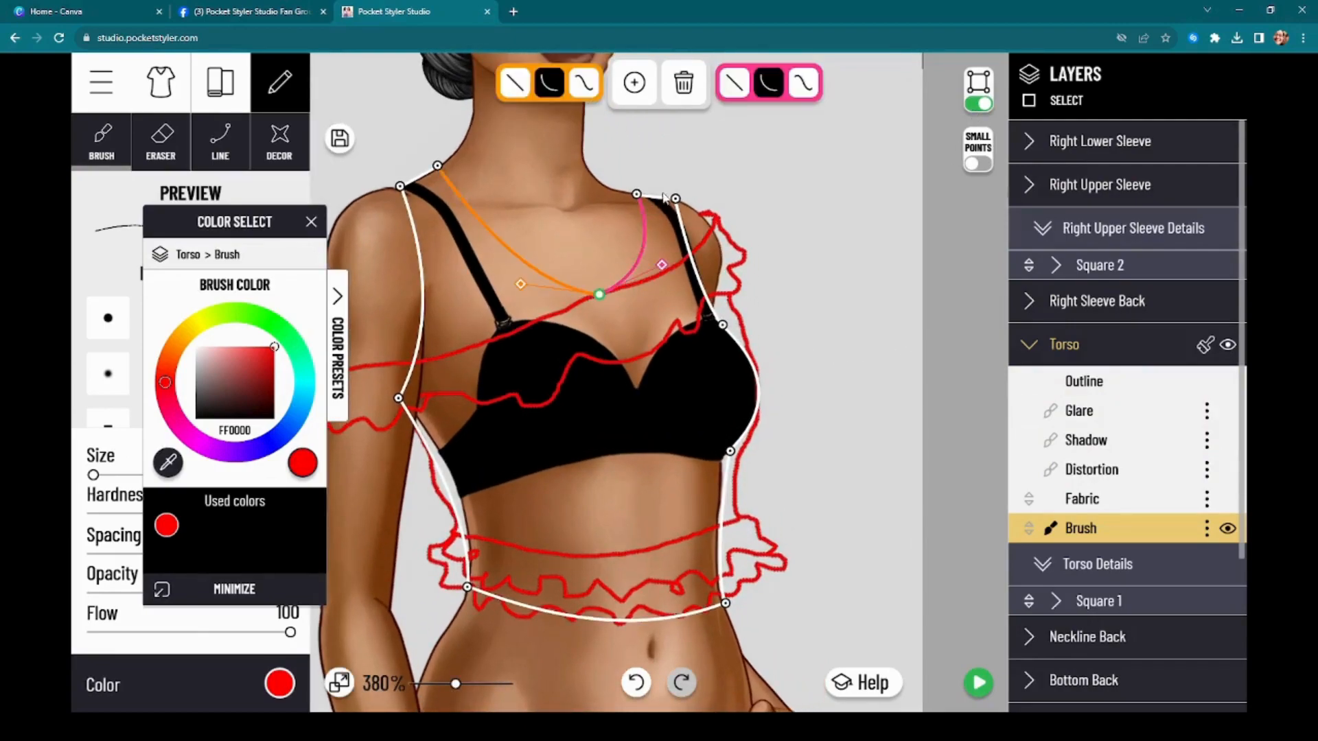
pyautogui.click(680, 205)
pyautogui.moveTo(681, 205); pyautogui.dragTo(715, 218)
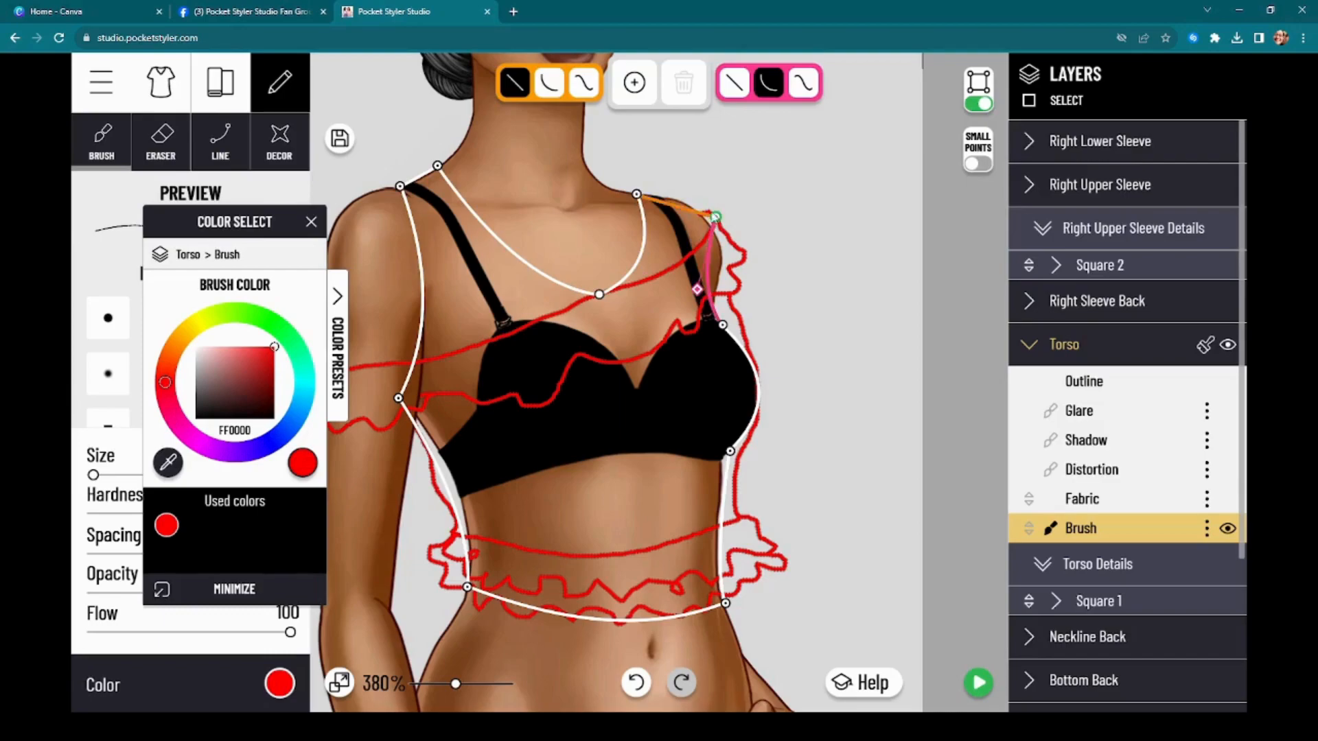
pyautogui.moveTo(641, 196); pyautogui.dragTo(654, 282)
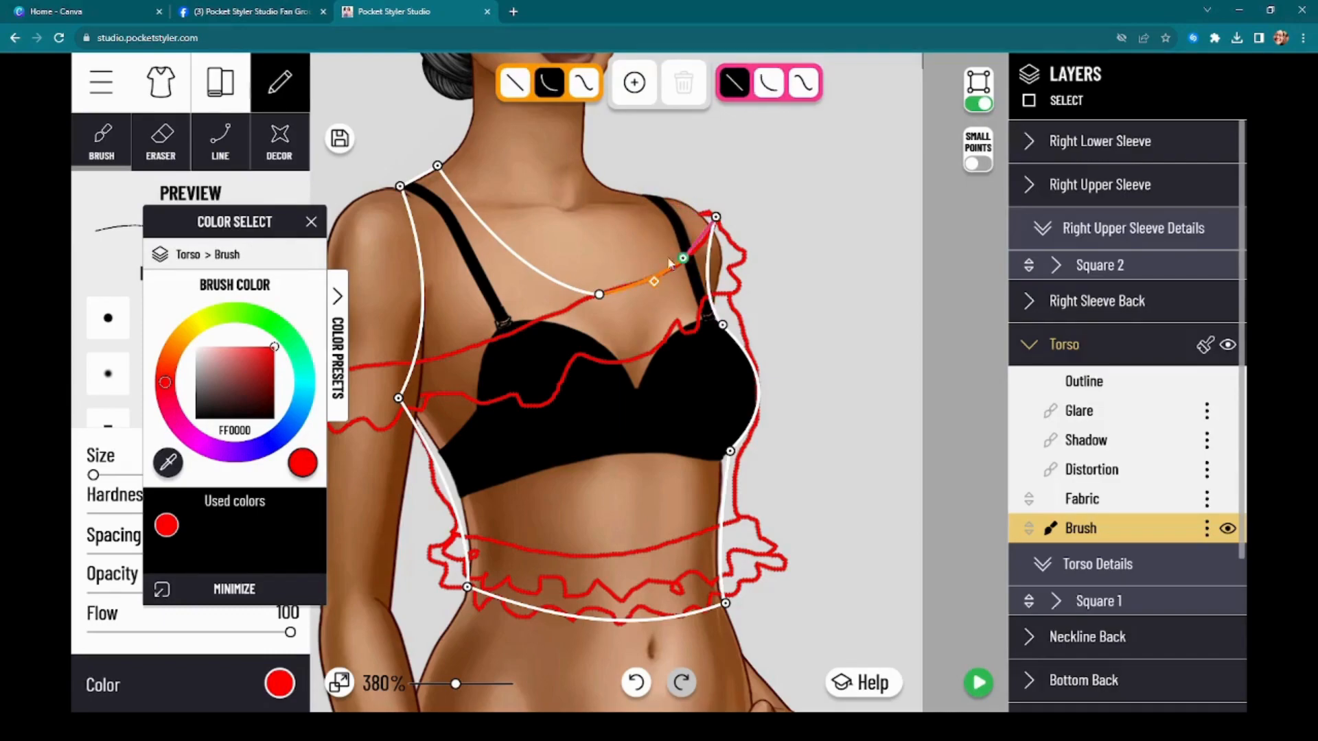
pyautogui.moveTo(438, 167); pyautogui.dragTo(462, 347)
pyautogui.moveTo(400, 189); pyautogui.dragTo(414, 357)
# Adjust the Torso outline points at the model's left underarm and lower bust to follow the sketched side line
pyautogui.scroll(-3, 682, 381)
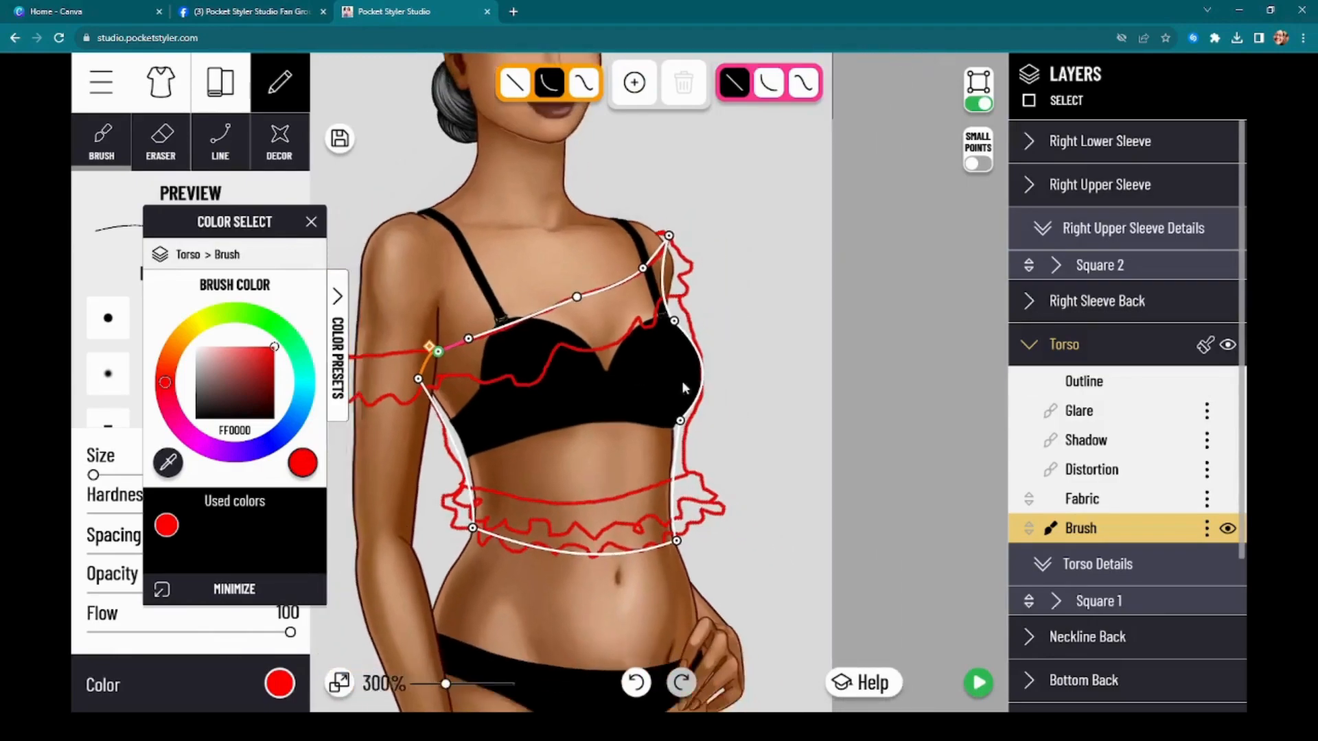
pyautogui.scroll(2, 827, 354)
pyautogui.moveTo(829, 347); pyautogui.dragTo(750, 437)
pyautogui.click(648, 376)
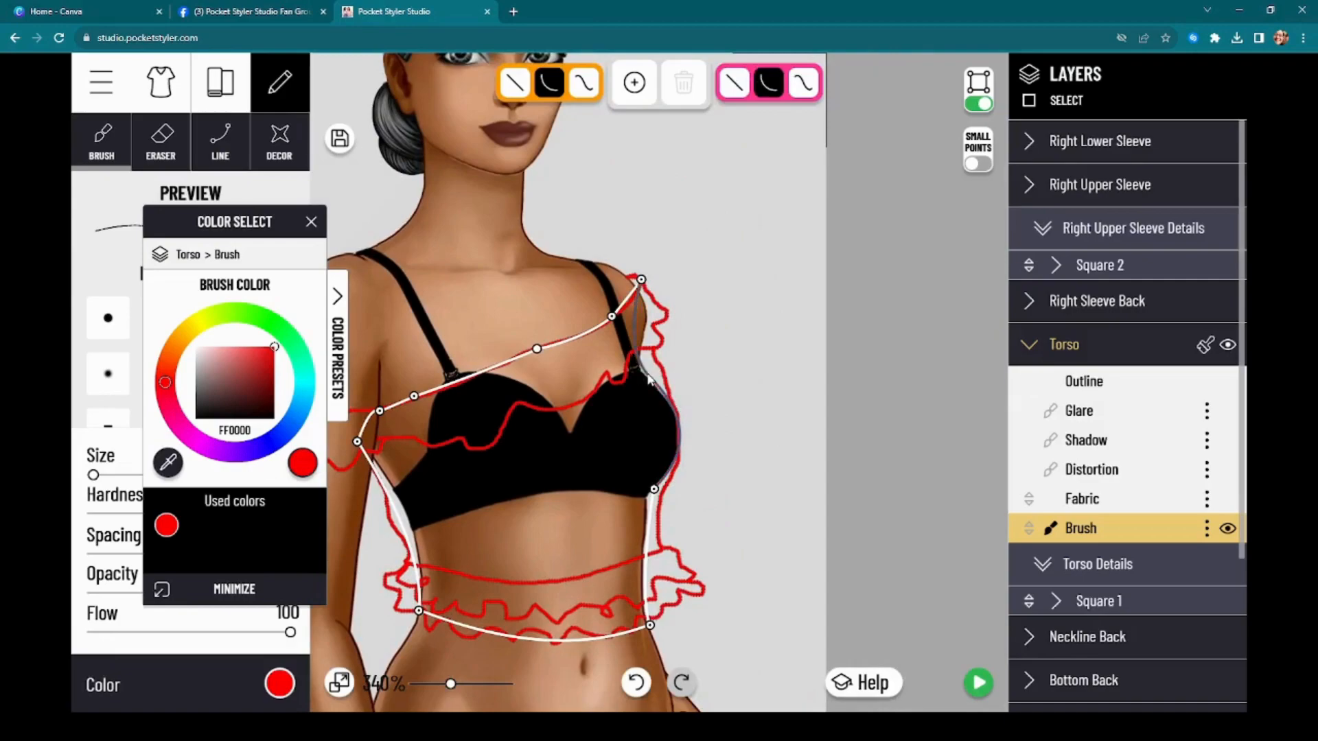
pyautogui.moveTo(652, 374); pyautogui.dragTo(651, 373)
pyautogui.click(654, 489)
# Raise both lower corners of the Torso outline and adjust the hem's curve to match the sketched hemline
pyautogui.moveTo(650, 627); pyautogui.dragTo(656, 543)
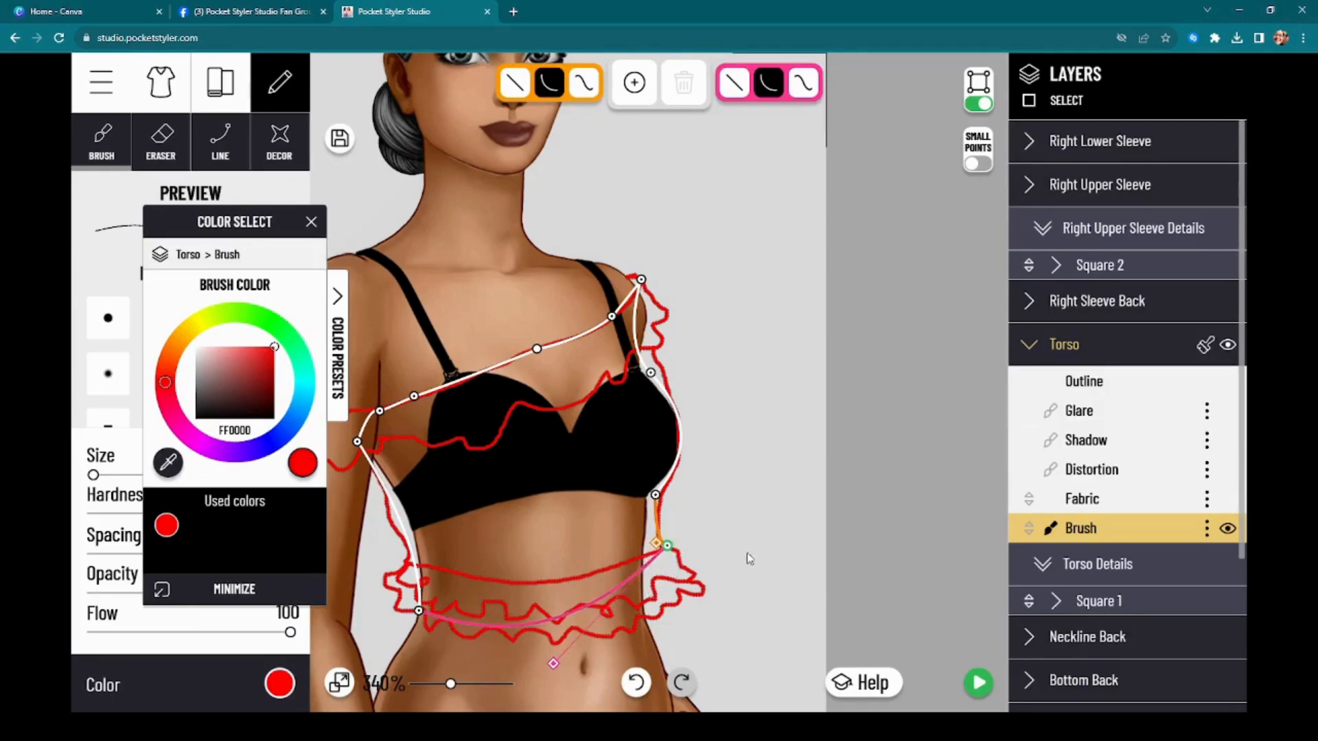
pyautogui.moveTo(801, 577); pyautogui.dragTo(875, 493)
pyautogui.moveTo(628, 581); pyautogui.dragTo(621, 522)
pyautogui.moveTo(492, 528); pyautogui.dragTo(474, 453)
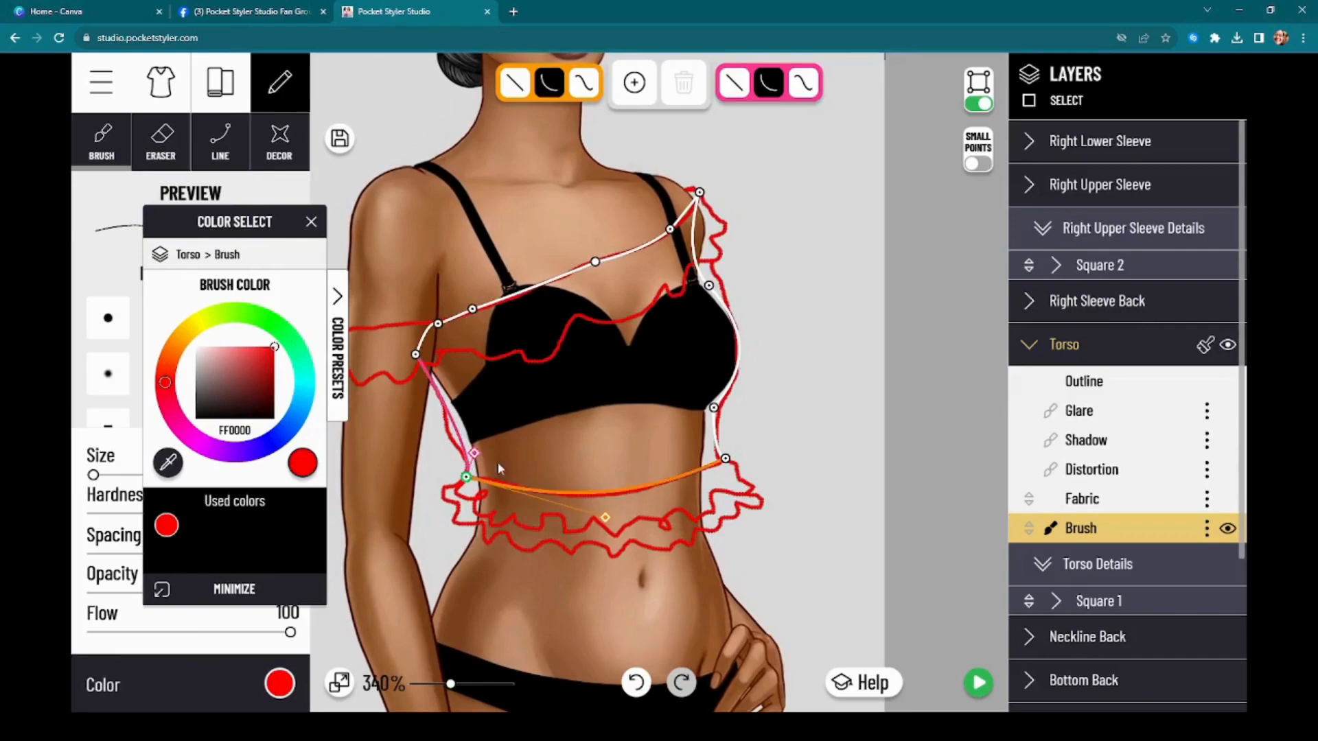
pyautogui.moveTo(952, 526); pyautogui.dragTo(986, 485)
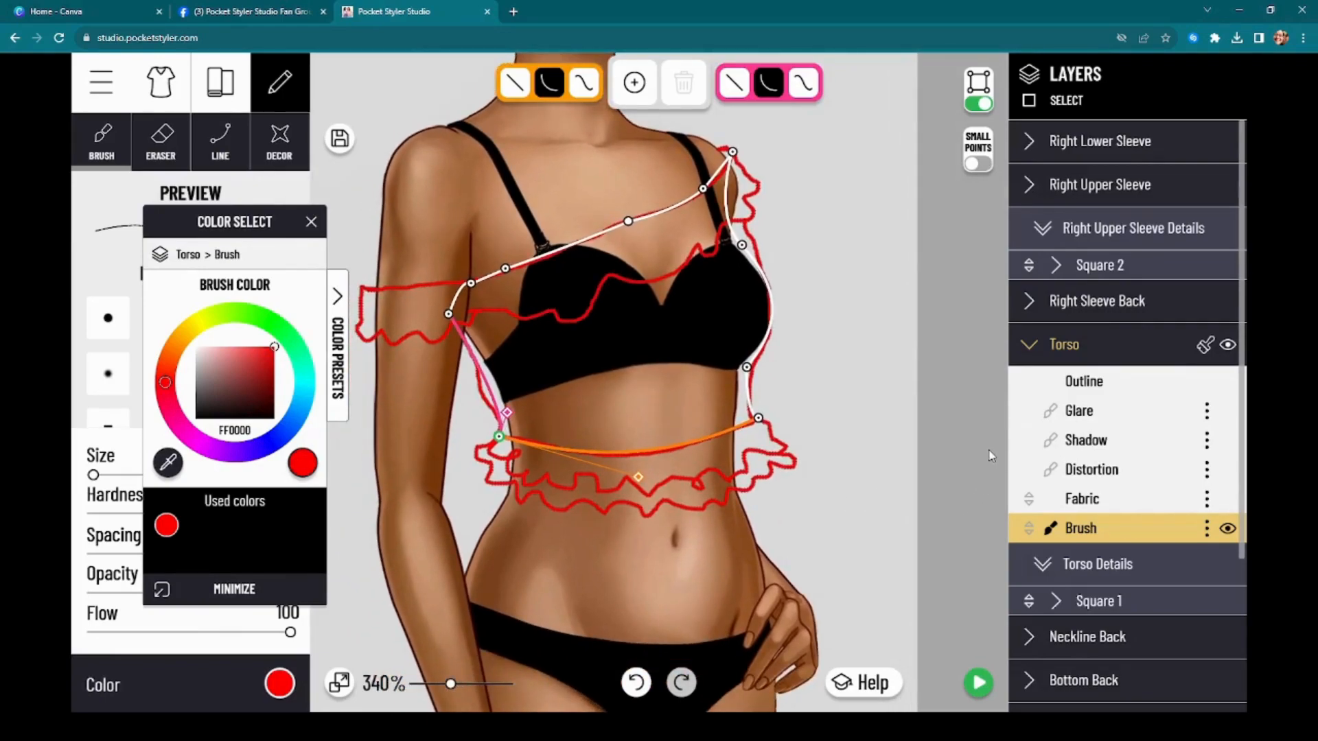
# Add a rounded-square detail to the Torso and stretch it into a wide band across the waist
pyautogui.click(1097, 341)
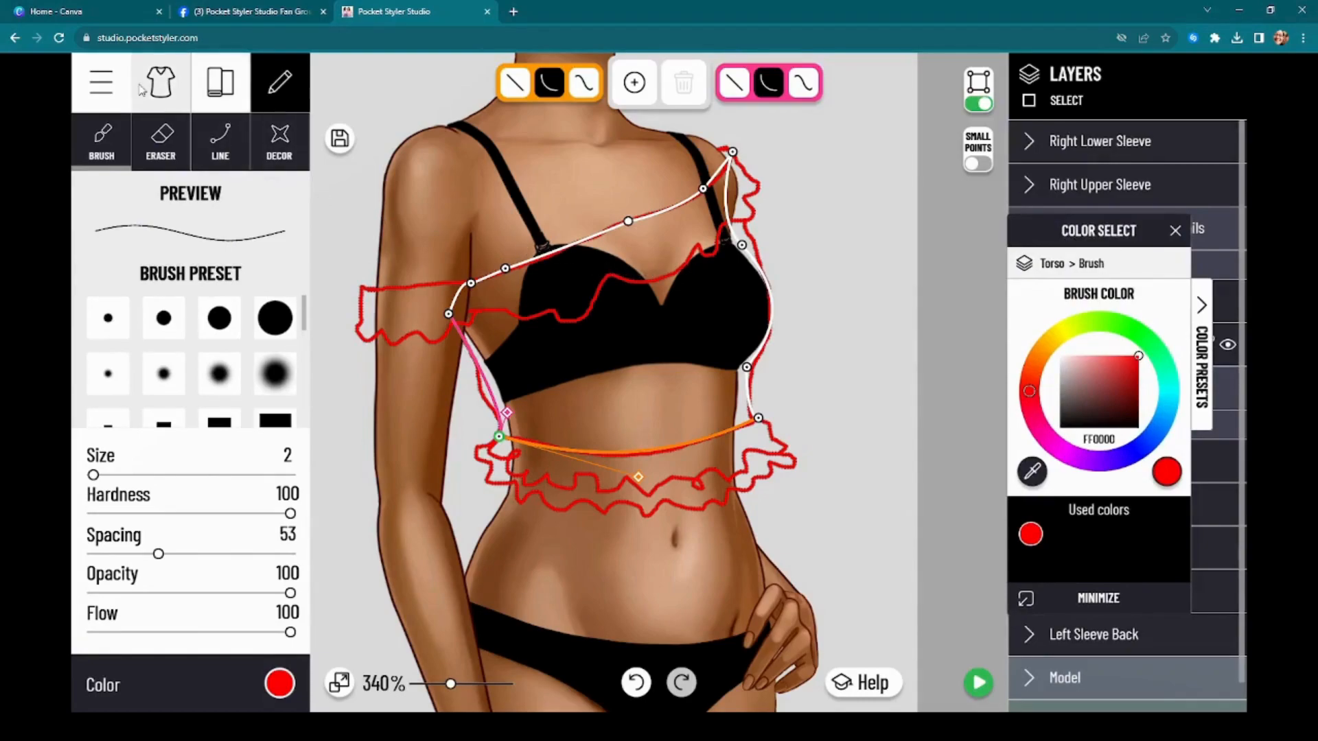
pyautogui.click(162, 85)
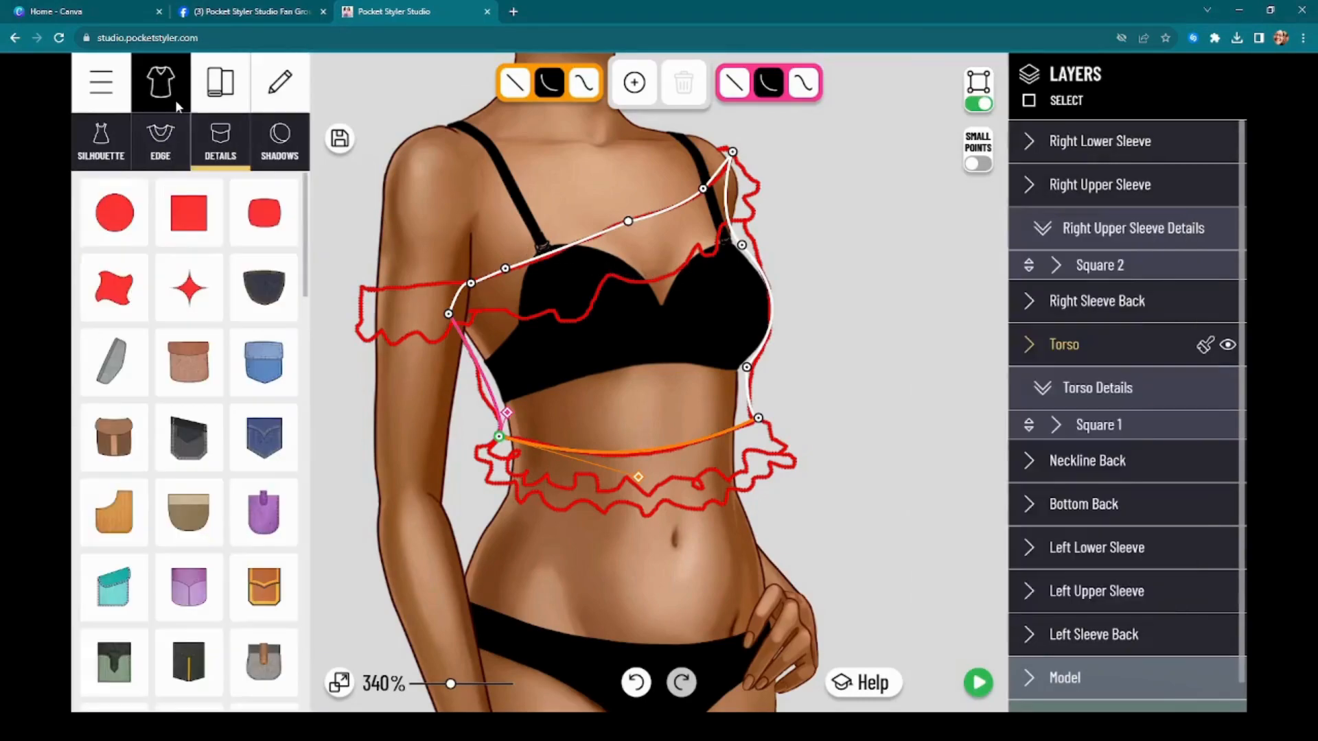
pyautogui.click(262, 221)
pyautogui.moveTo(634, 279); pyautogui.dragTo(777, 482)
# Turn on point editing for the waist band and fit its upper corners and upper edge to the curved hemline
pyautogui.scroll(3, 709, 455)
pyautogui.click(978, 103)
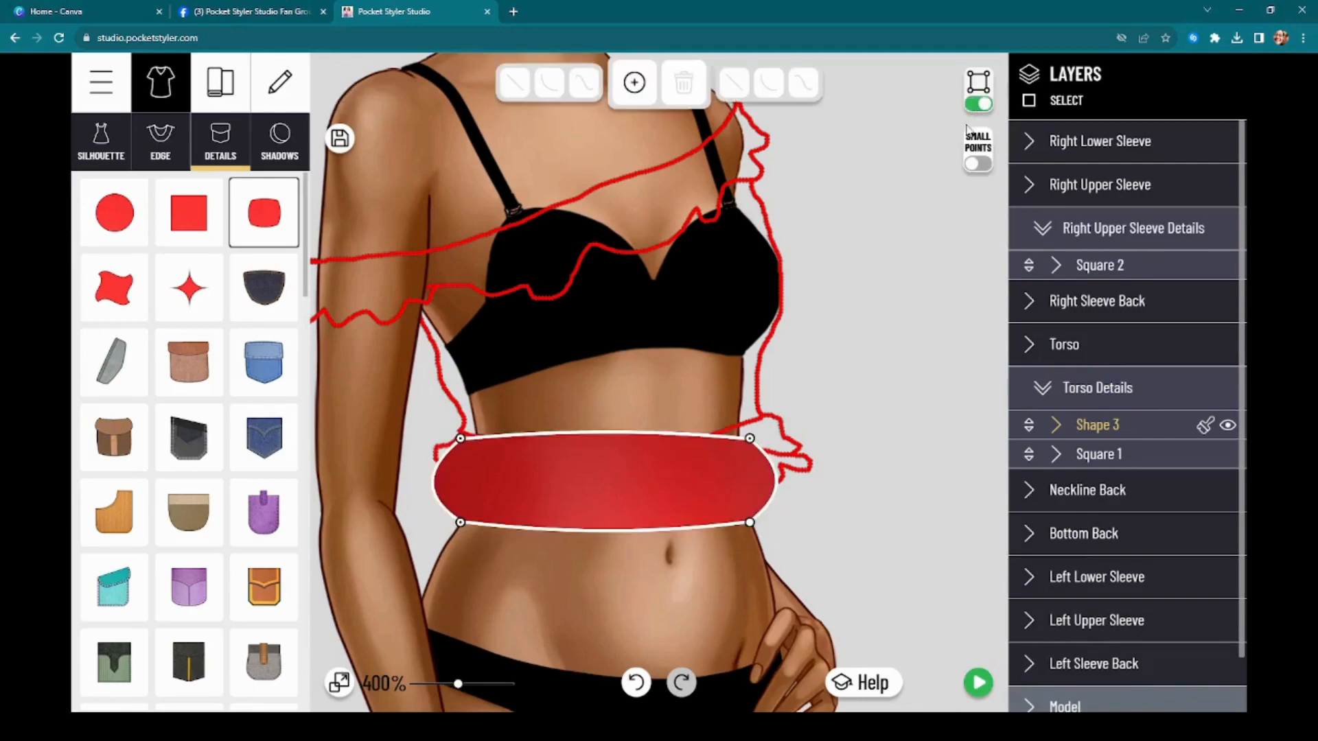
pyautogui.moveTo(457, 442); pyautogui.dragTo(462, 430)
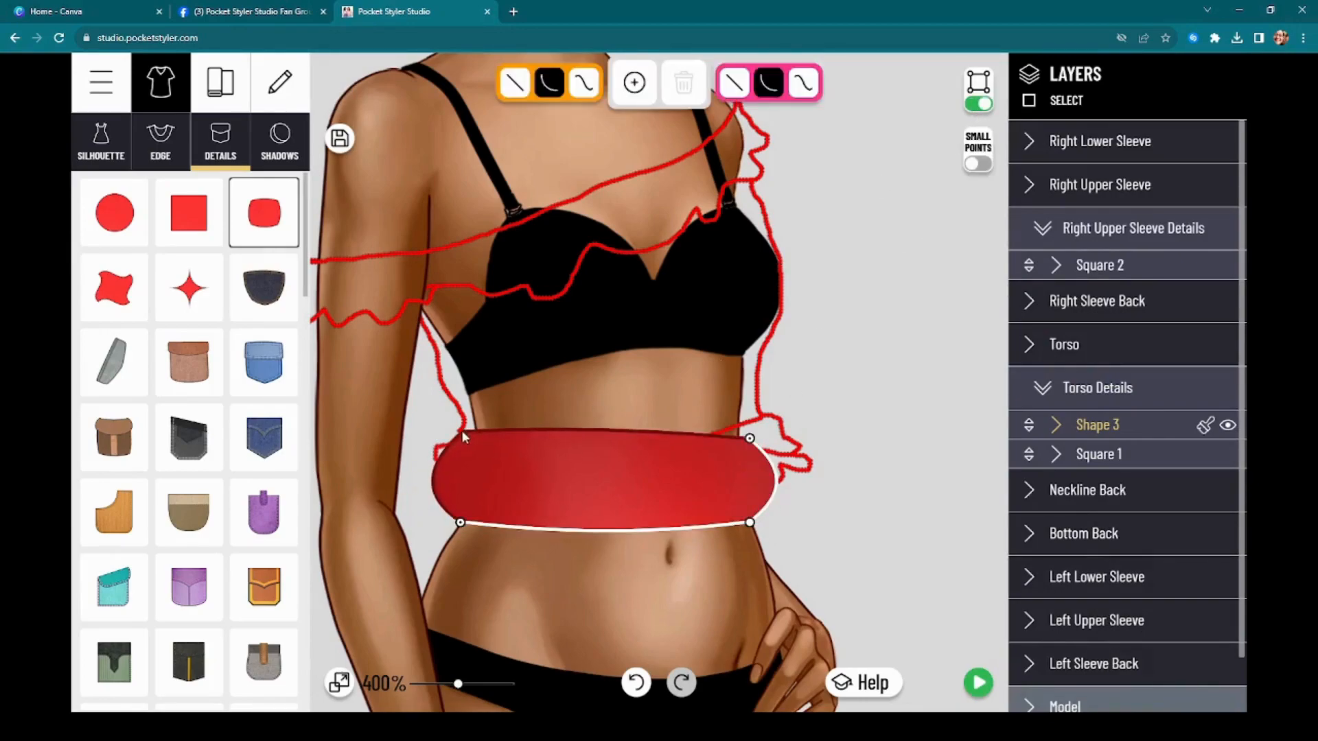
pyautogui.moveTo(750, 439); pyautogui.dragTo(764, 414)
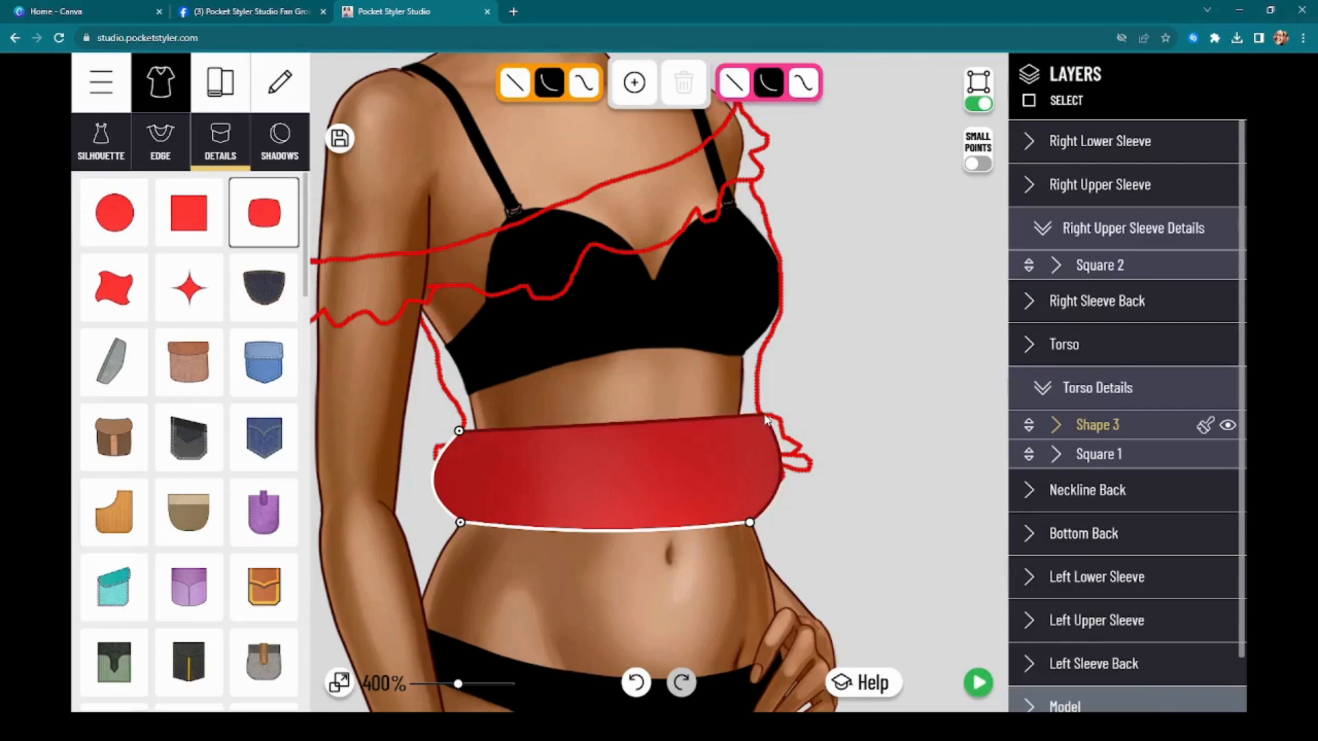
pyautogui.moveTo(610, 431); pyautogui.dragTo(630, 476)
# Raise the waist band's lower corners to the sketched ruffle ends and curve its lower edge parallel to the hemline
pyautogui.moveTo(750, 522); pyautogui.dragTo(811, 440)
pyautogui.moveTo(610, 540)
pyautogui.mouseDown()
pyautogui.moveTo(606, 529)
pyautogui.moveTo(629, 530)
pyautogui.mouseUp()
pyautogui.moveTo(461, 522); pyautogui.dragTo(436, 443)
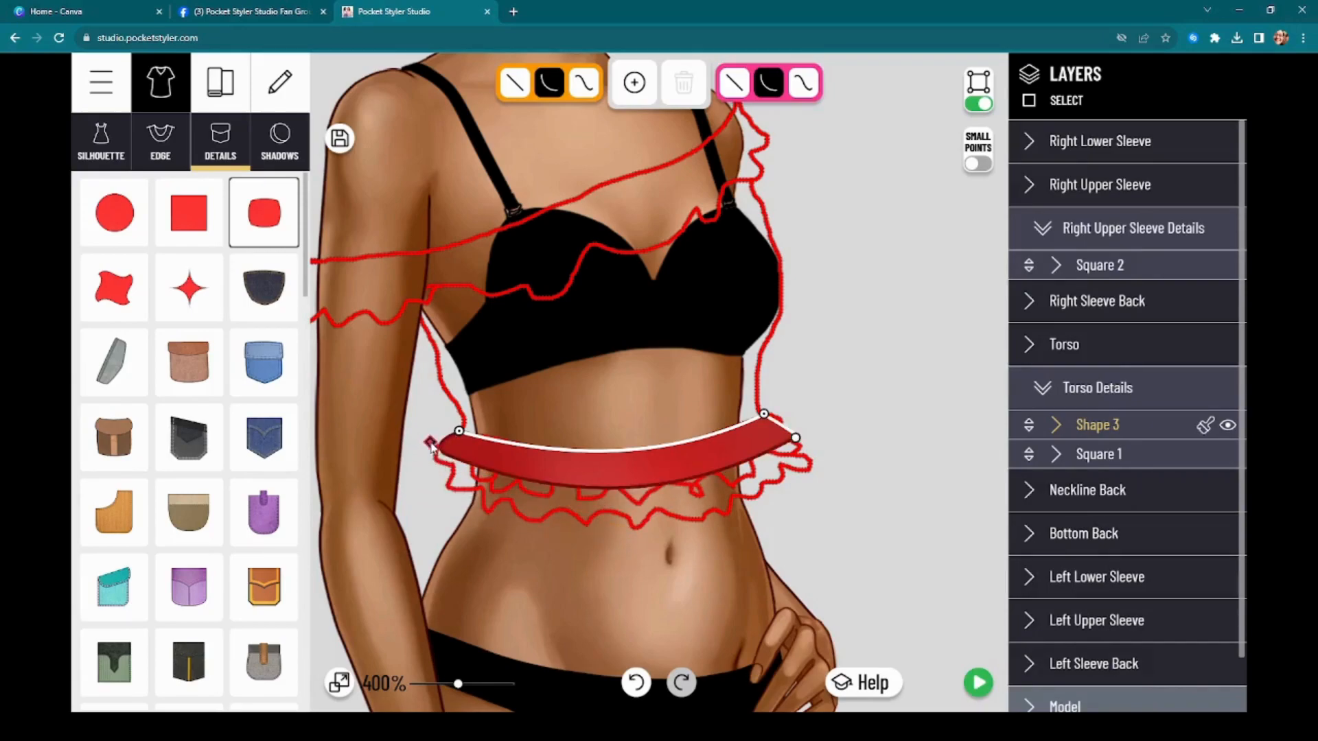
pyautogui.scroll(2, 534, 445)
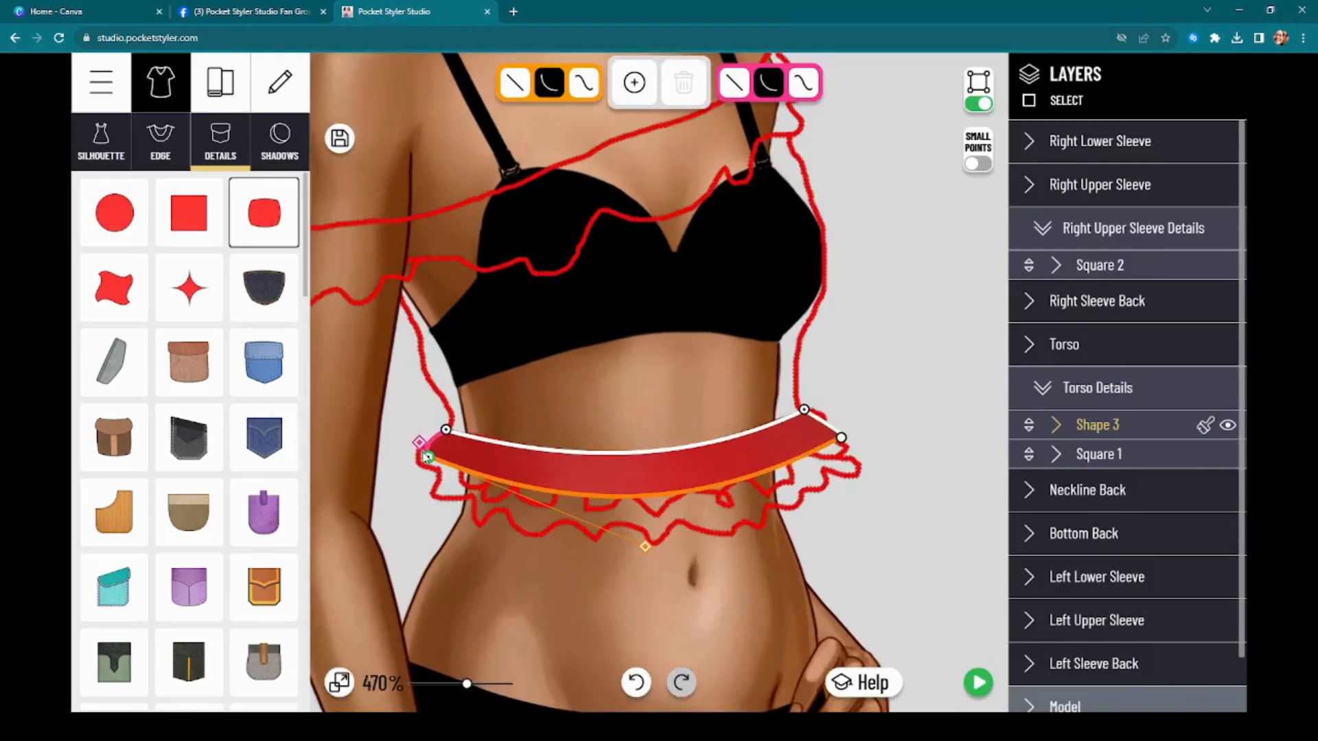
pyautogui.moveTo(428, 458); pyautogui.dragTo(420, 448)
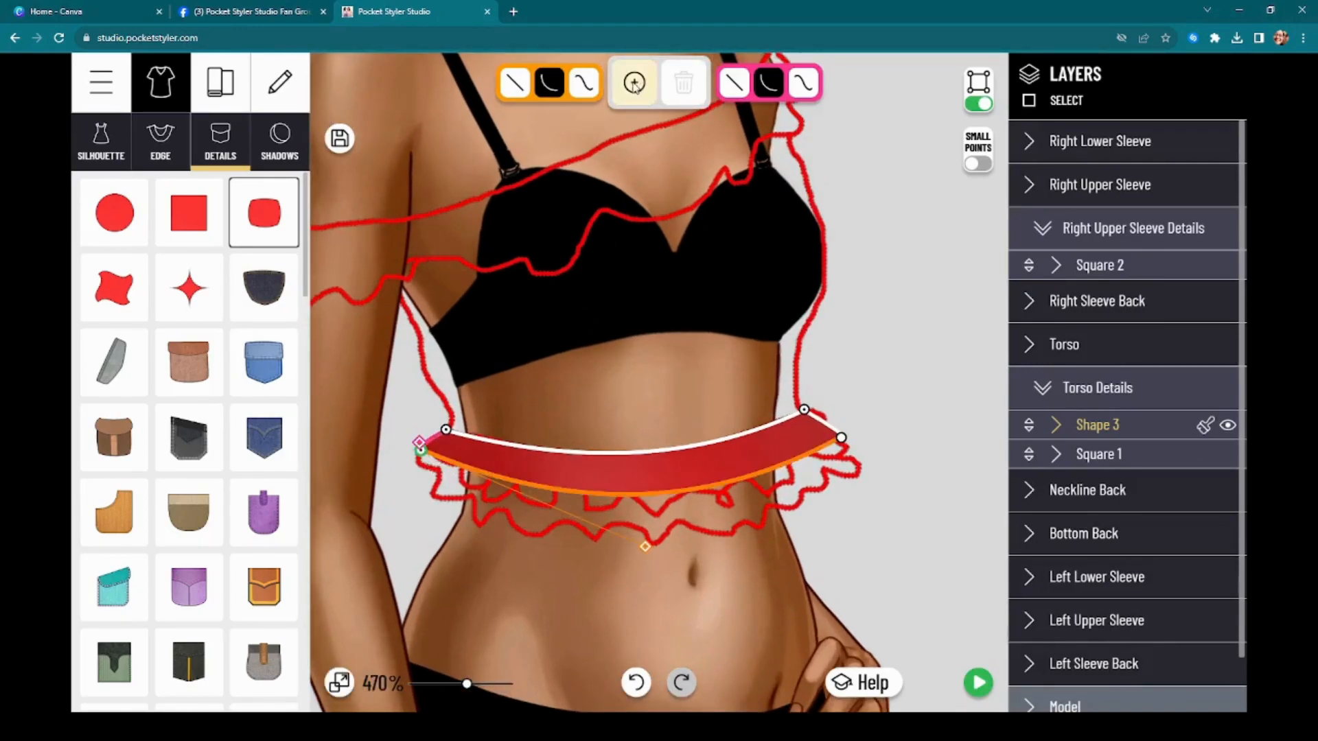
# Add eight outline points spaced along the waist band's lower edge, then leave point-adding mode
pyautogui.click(463, 466)
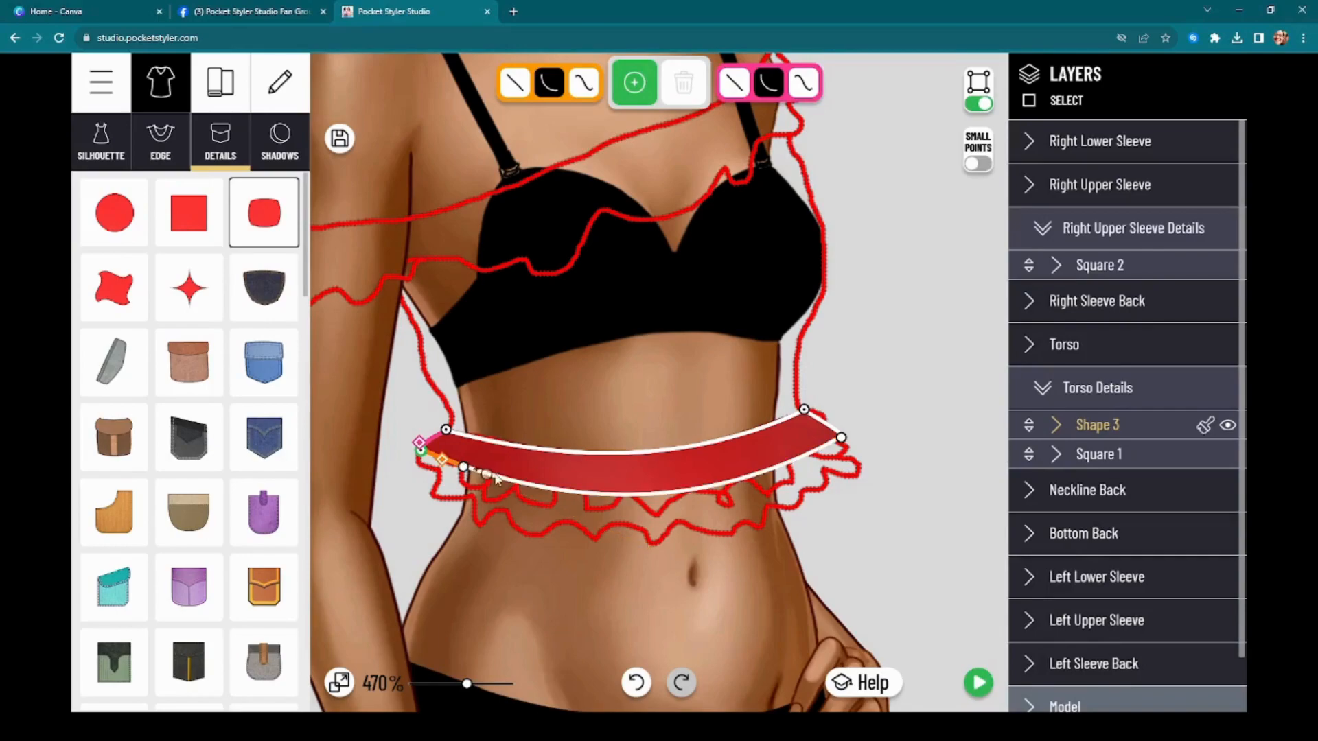
pyautogui.click(513, 482)
pyautogui.click(573, 492)
pyautogui.click(629, 495)
pyautogui.click(687, 492)
pyautogui.click(739, 479)
pyautogui.click(783, 465)
pyautogui.click(808, 454)
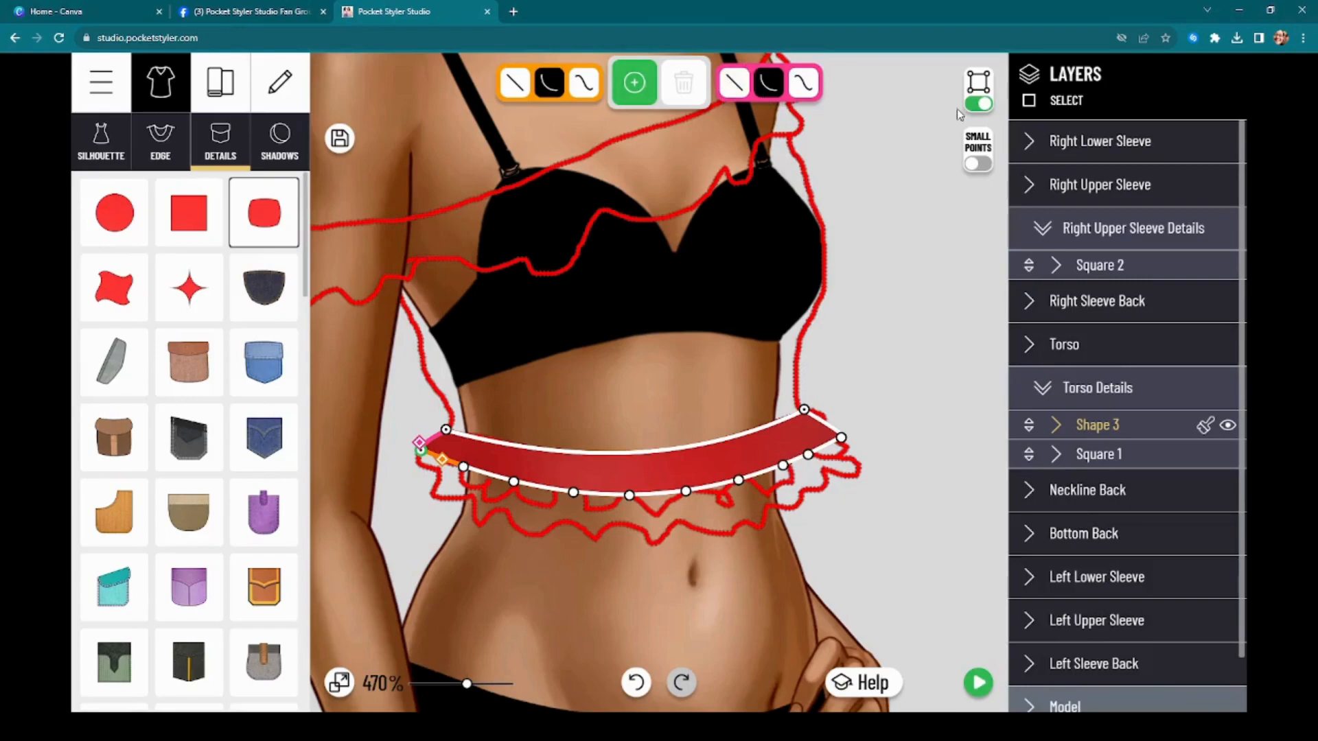
pyautogui.click(977, 104)
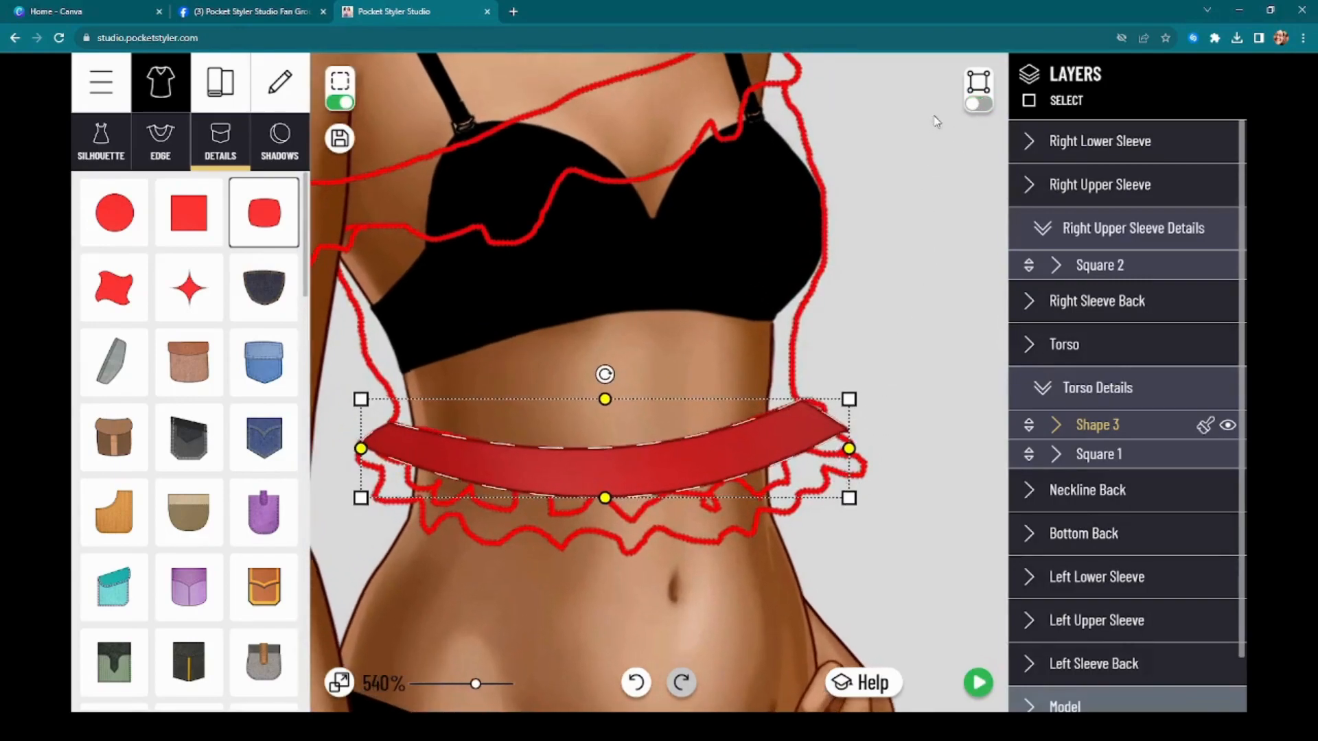
pyautogui.click(978, 103)
# Shape the band's lower edge into ruffle waves toward the model's left side, using an S-curve segment and shifted points
pyautogui.click(808, 452)
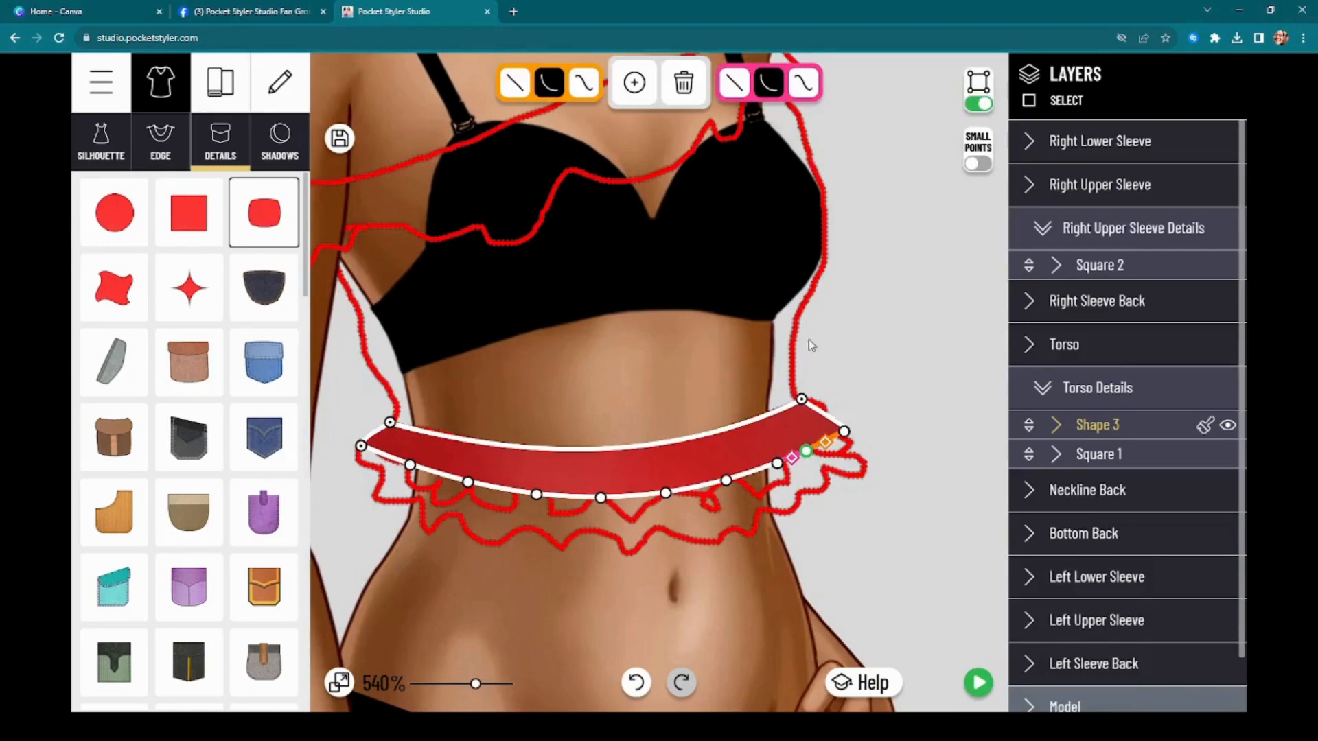
pyautogui.click(584, 82)
pyautogui.moveTo(852, 495); pyautogui.dragTo(858, 493)
pyautogui.moveTo(799, 392); pyautogui.dragTo(735, 459)
pyautogui.click(727, 482)
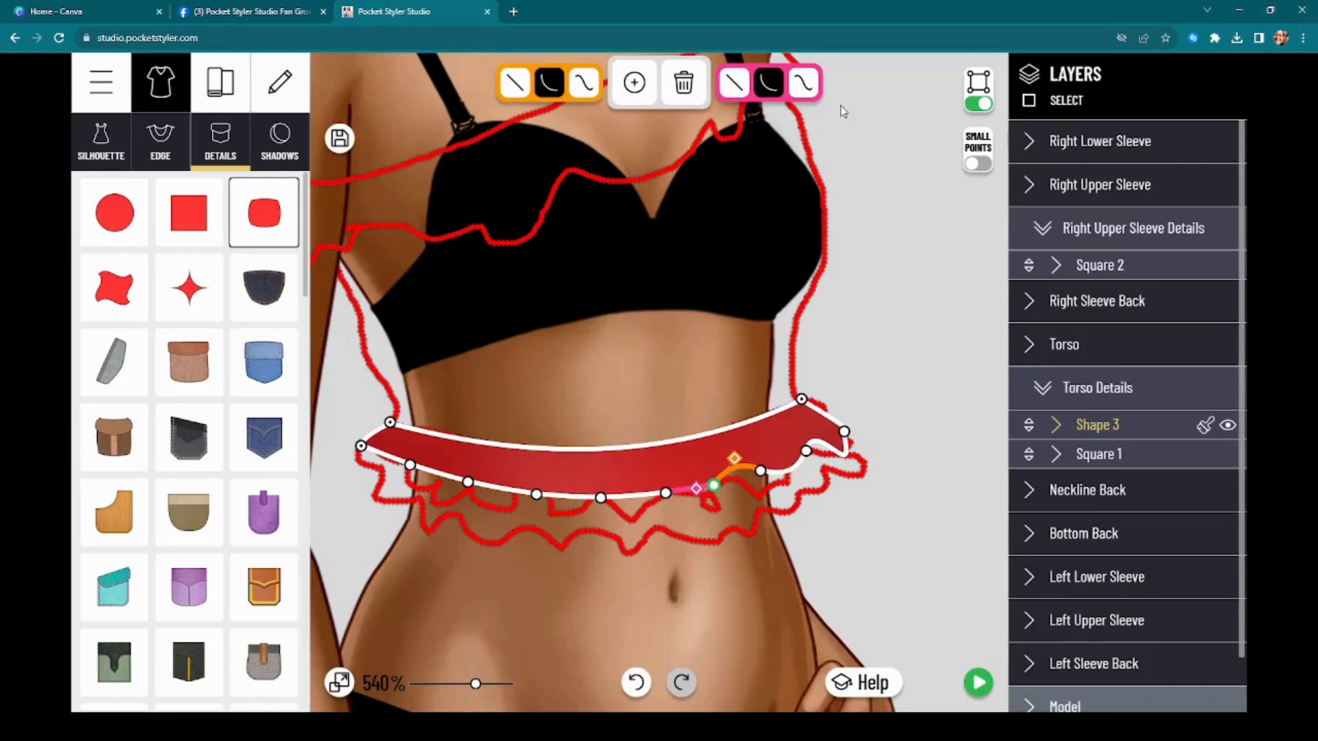
# Continue the ruffle waves along the middle of the band's lower edge by bending its segments with curve handles
pyautogui.click(802, 83)
pyautogui.moveTo(676, 432); pyautogui.dragTo(655, 503)
pyautogui.moveTo(707, 546); pyautogui.dragTo(712, 535)
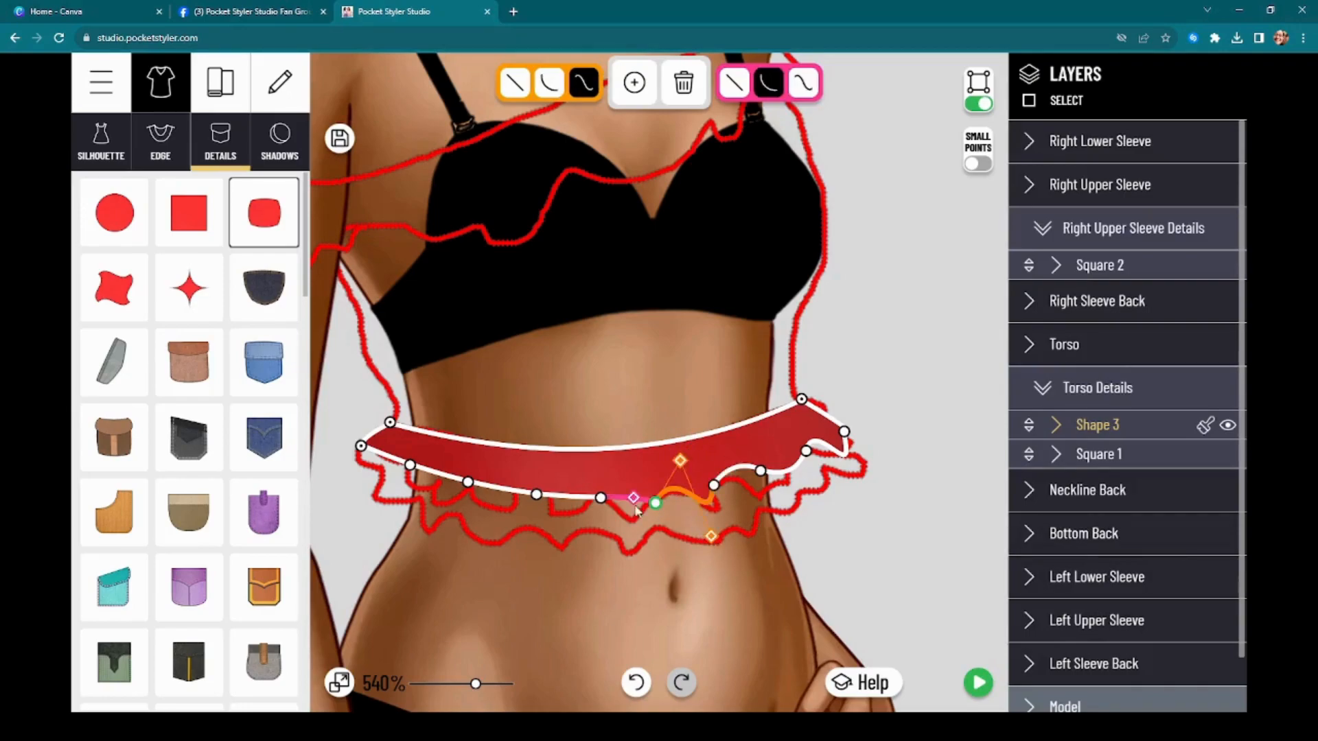
pyautogui.moveTo(633, 499); pyautogui.dragTo(625, 527)
pyautogui.moveTo(537, 495); pyautogui.dragTo(575, 479)
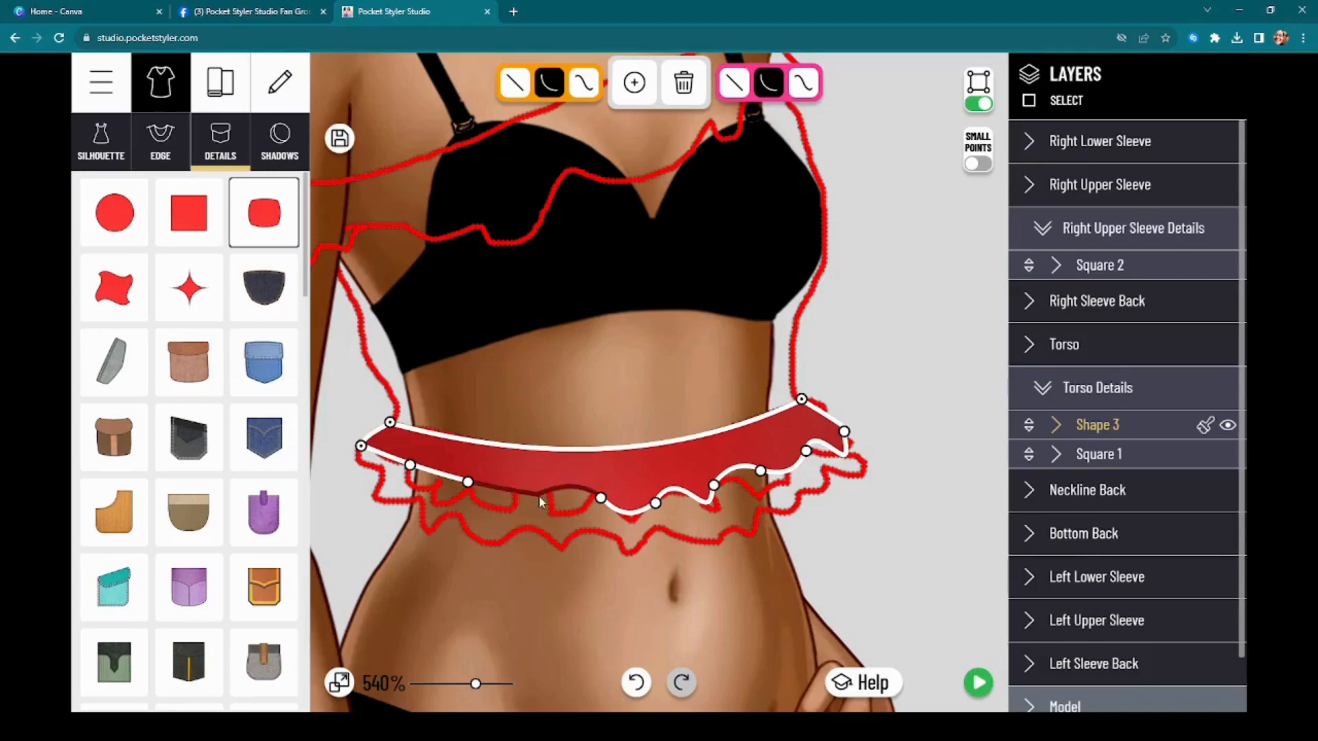
# Convert the remaining lower-edge segments toward the model's right side to S-curves and shape them into ruffle waves
pyautogui.click(799, 83)
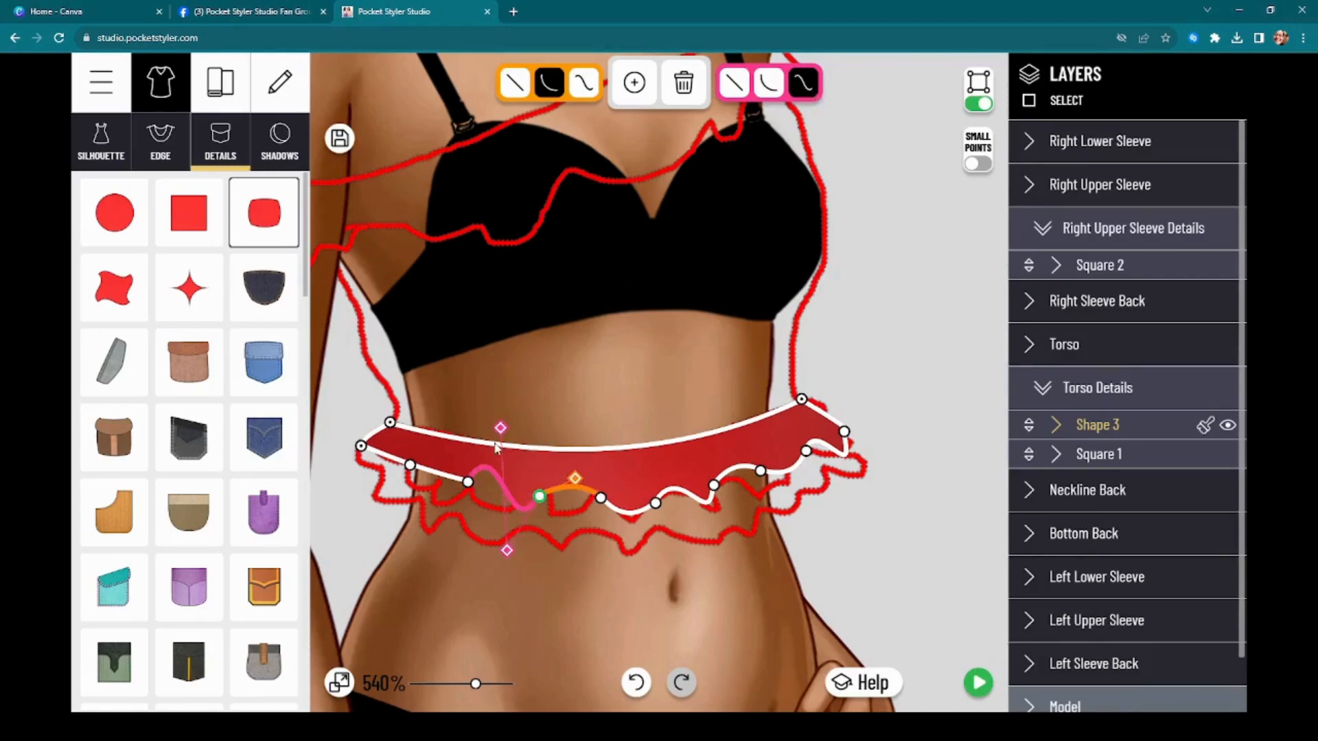
pyautogui.moveTo(501, 428); pyautogui.dragTo(513, 465)
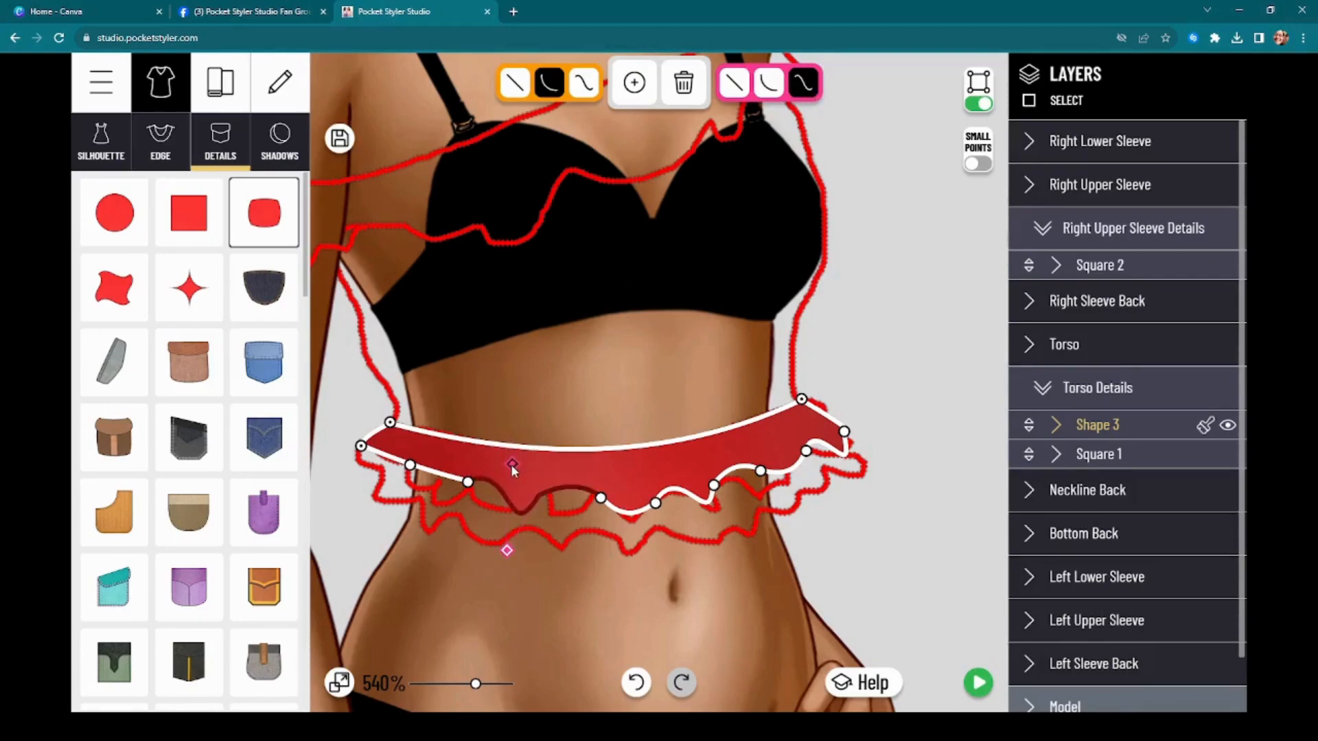
pyautogui.click(469, 482)
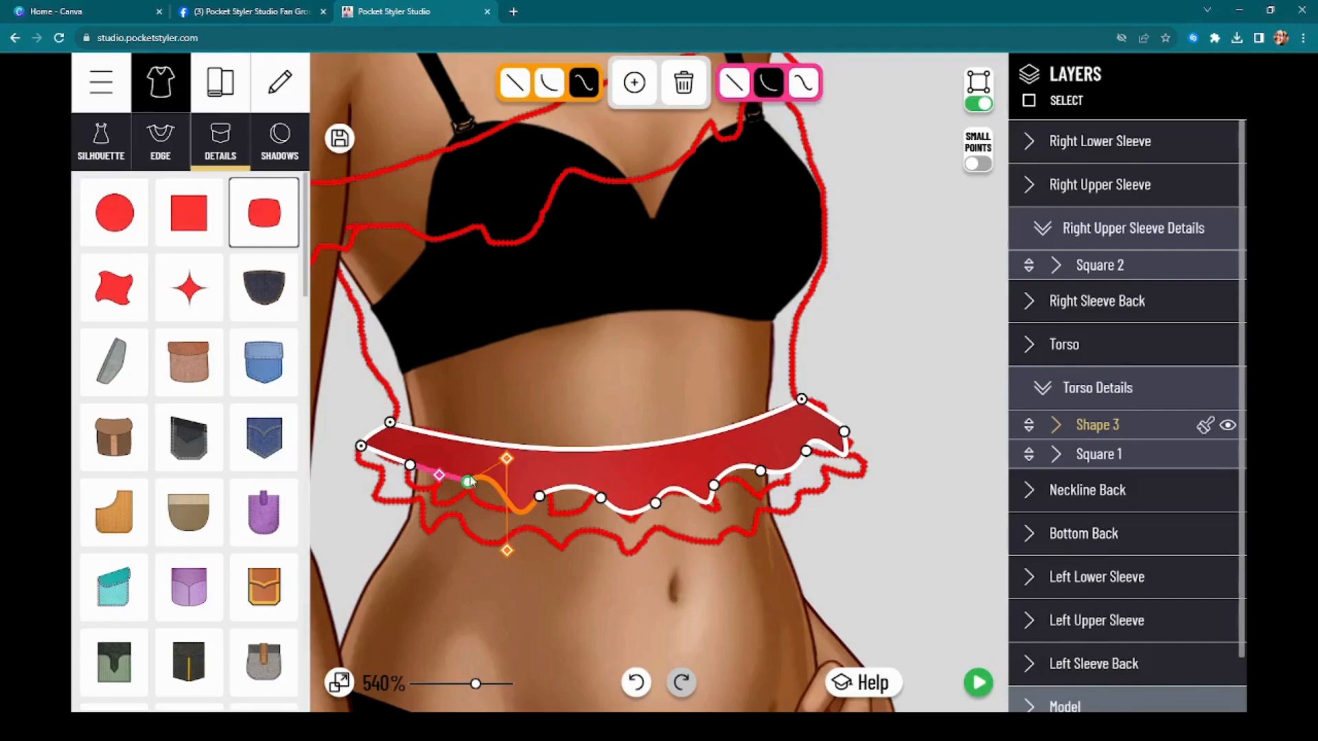
pyautogui.click(803, 83)
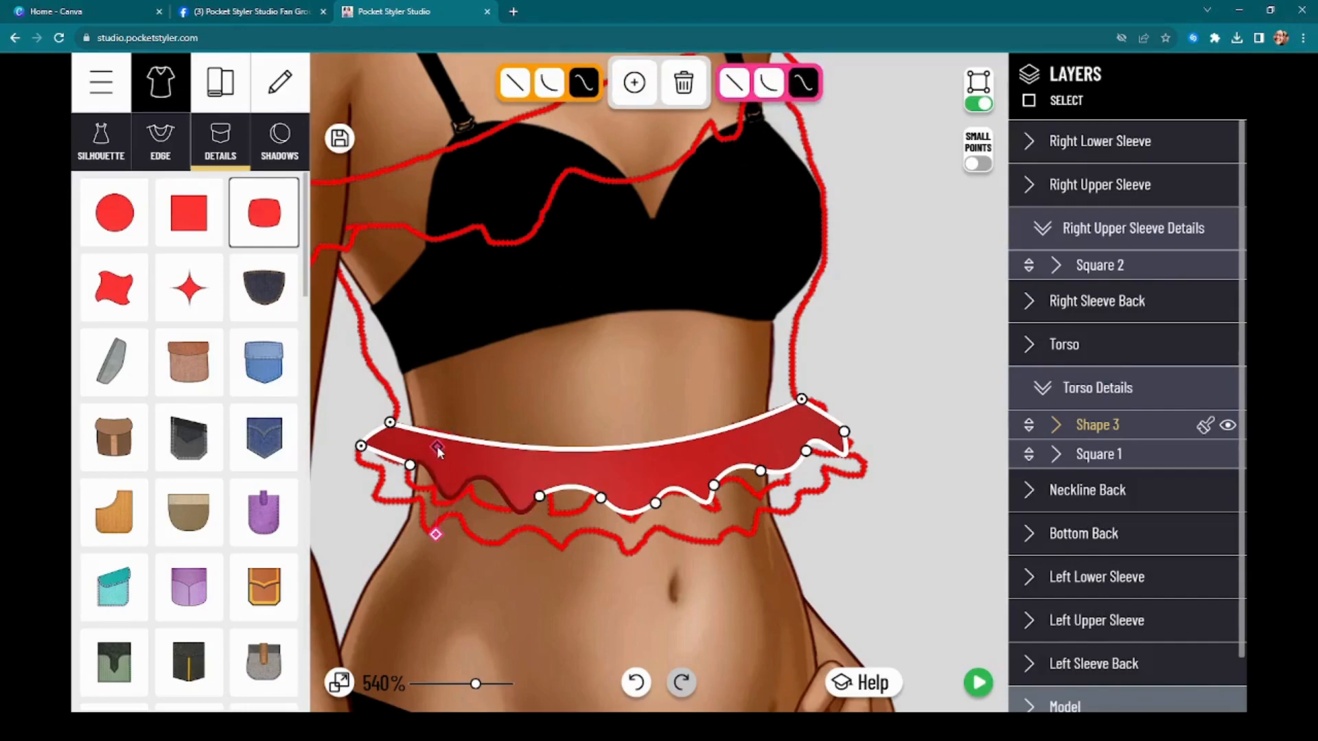
pyautogui.click(410, 466)
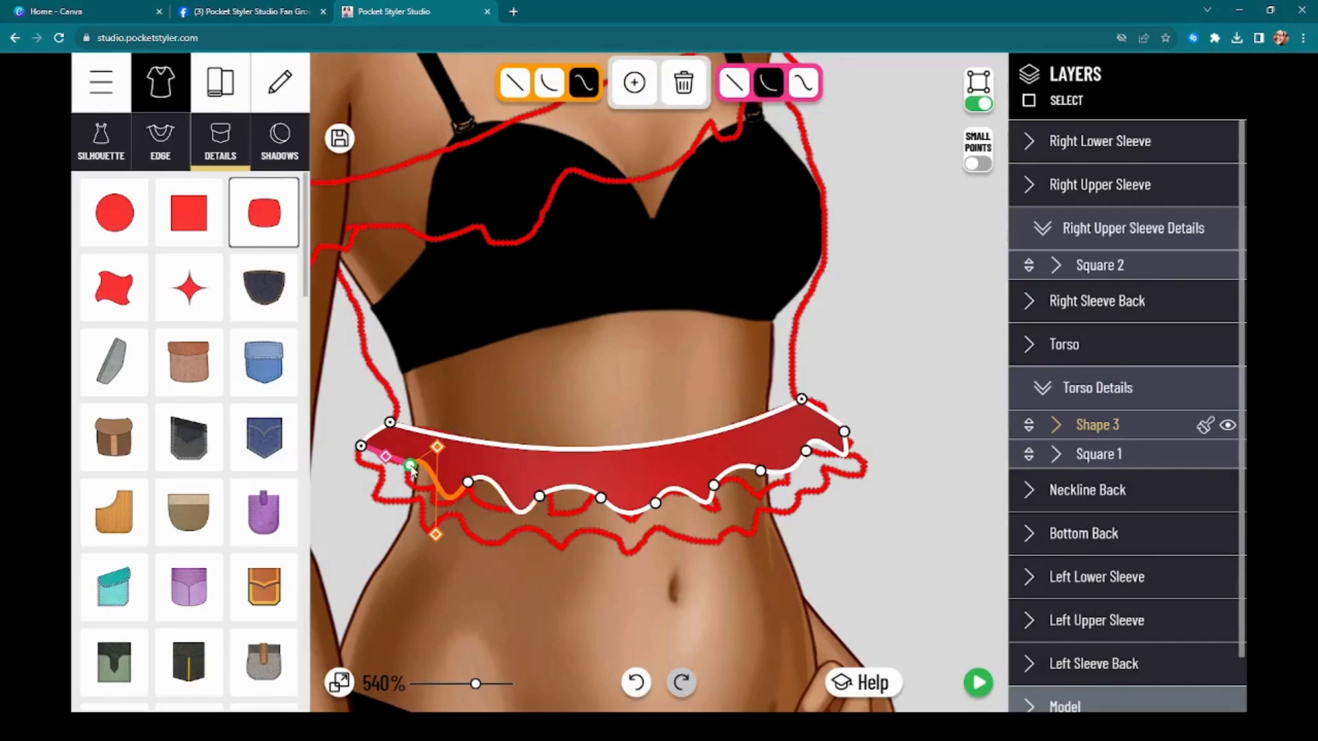
pyautogui.click(803, 83)
pyautogui.moveTo(394, 397); pyautogui.dragTo(381, 434)
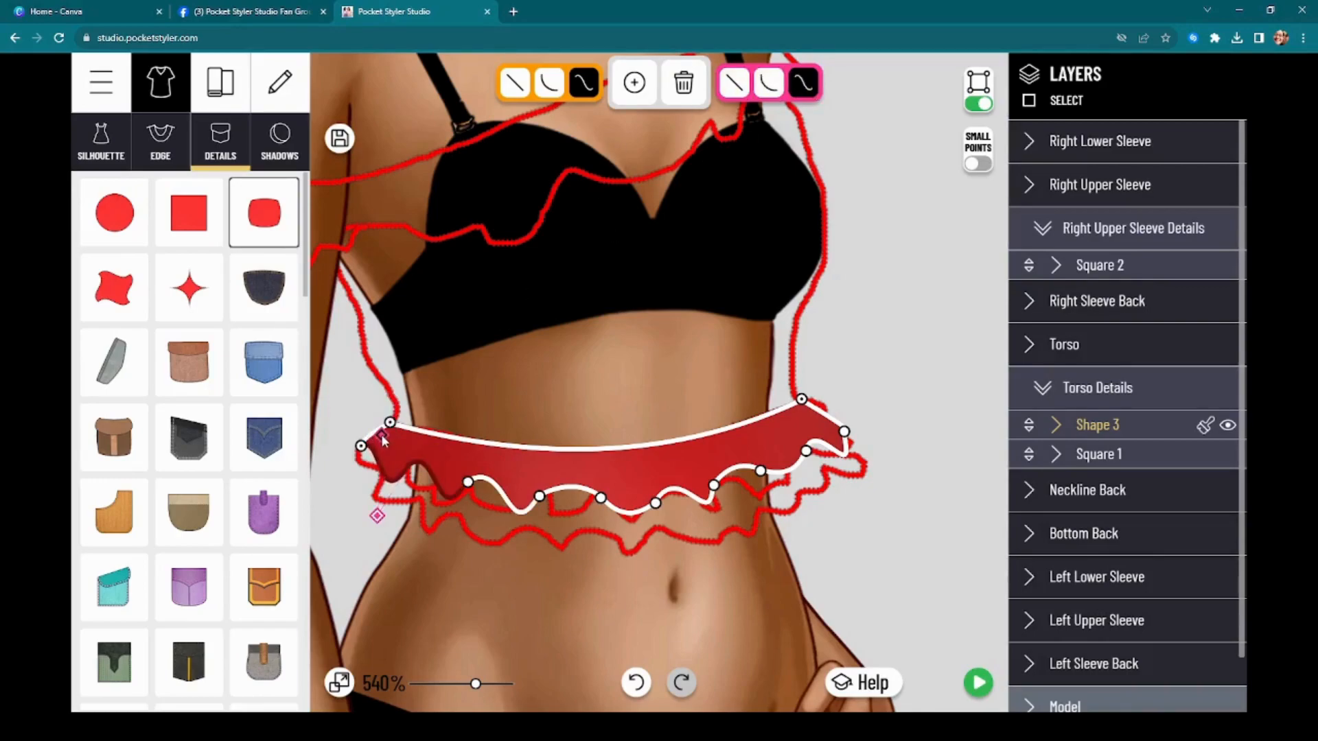
# Duplicate the ruffle detail and move the copy directly beneath the original in the layer order
pyautogui.scroll(-4, 882, 519)
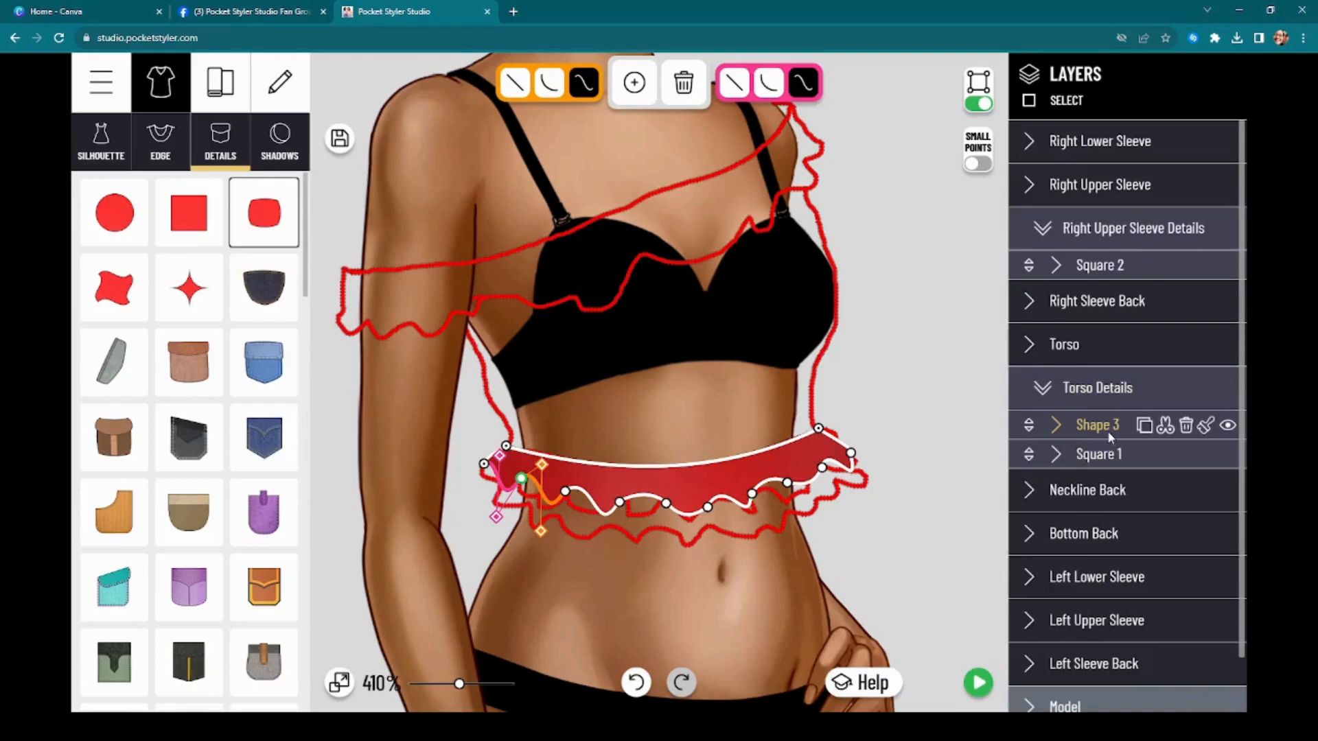
pyautogui.click(1144, 426)
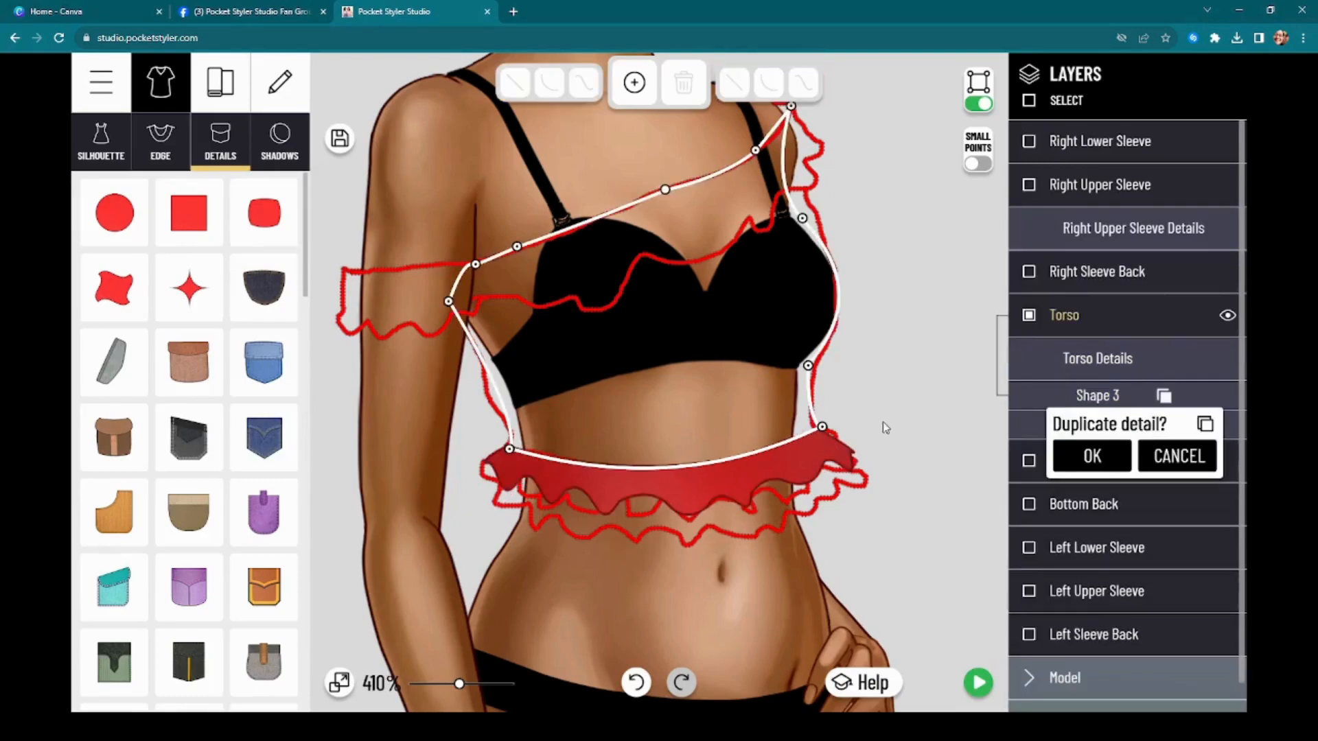
pyautogui.click(1092, 456)
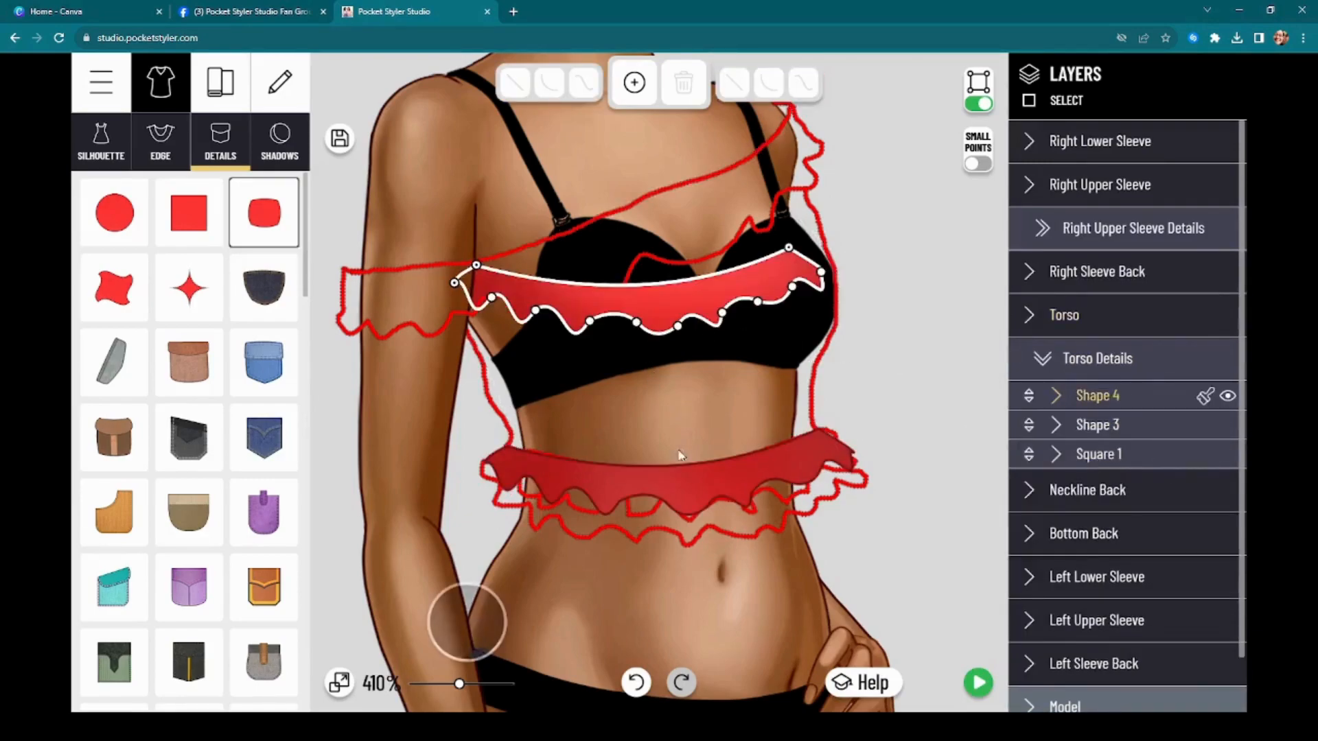
pyautogui.moveTo(1103, 398)
pyautogui.mouseDown()
pyautogui.moveTo(1115, 434)
pyautogui.moveTo(1109, 423)
pyautogui.mouseUp()
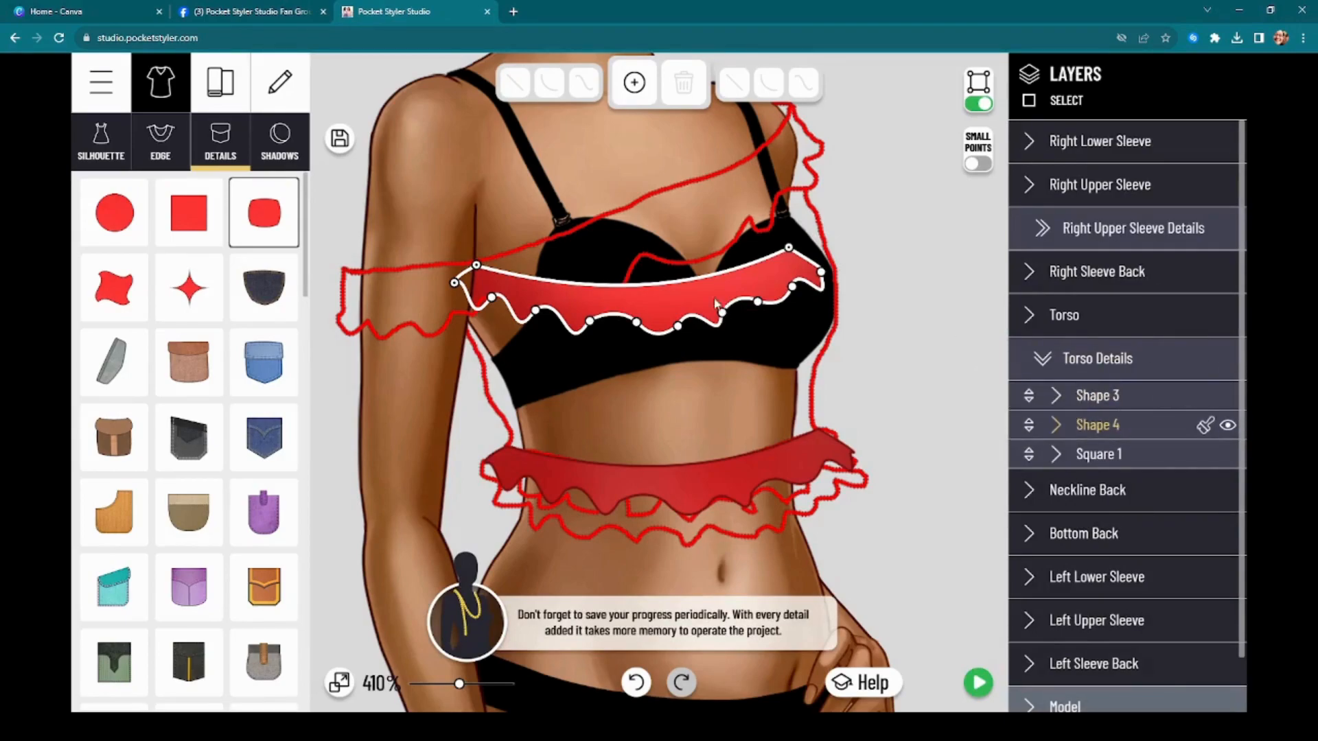
# Turn off point editing, move the ruffle copy down over the waist ruffle, and stretch its lower edge downward
pyautogui.click(980, 104)
pyautogui.moveTo(702, 283); pyautogui.dragTo(750, 492)
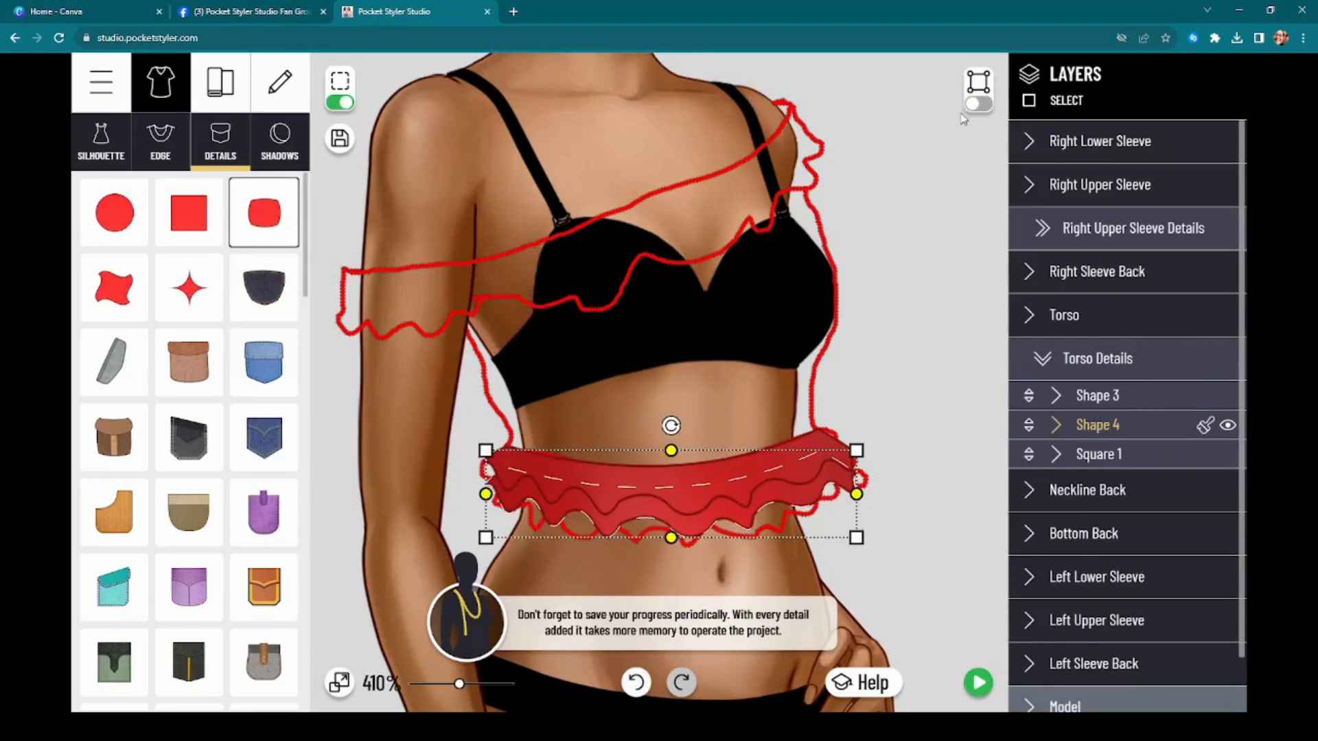
pyautogui.moveTo(671, 538); pyautogui.dragTo(670, 570)
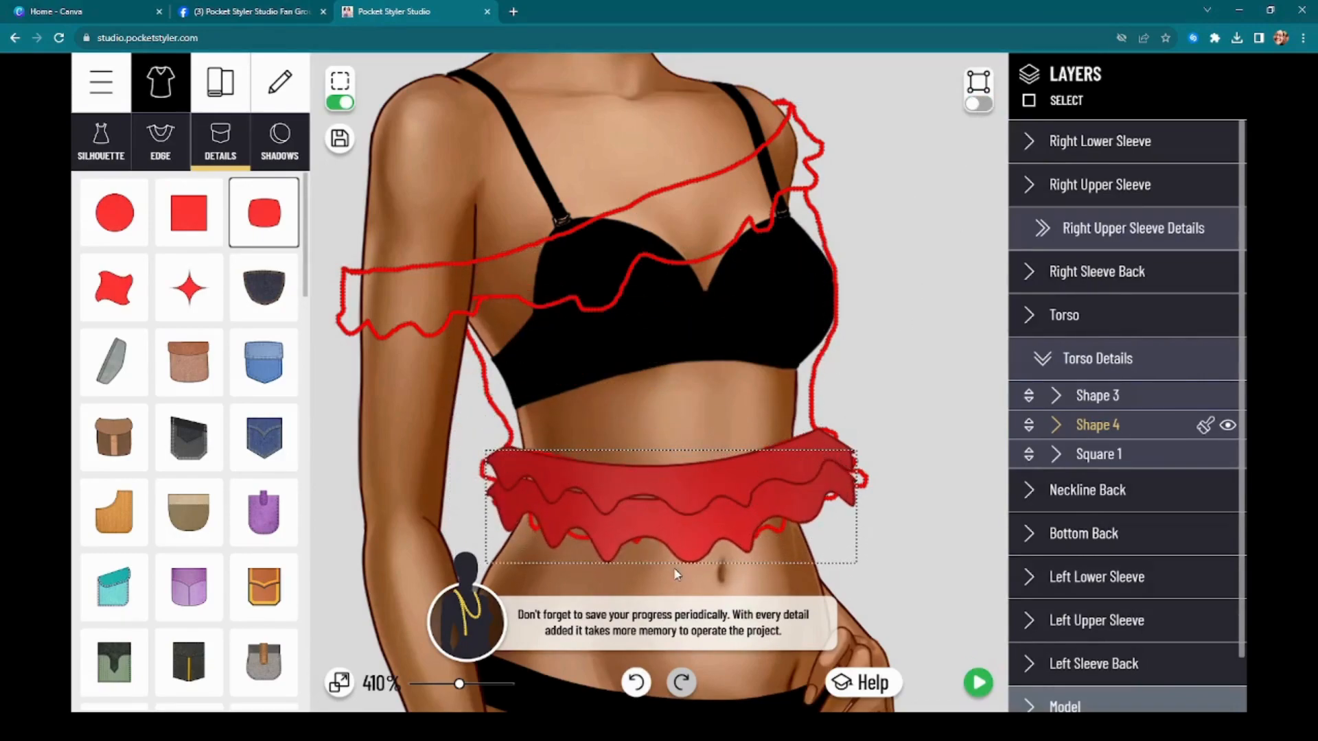
# Stretch the lowest waist ruffle slightly downward, enable point editing, and soften the ruffle waves at its middle and near the navel
pyautogui.moveTo(672, 451)
pyautogui.mouseDown()
pyautogui.moveTo(681, 423)
pyautogui.moveTo(682, 444)
pyautogui.mouseUp()
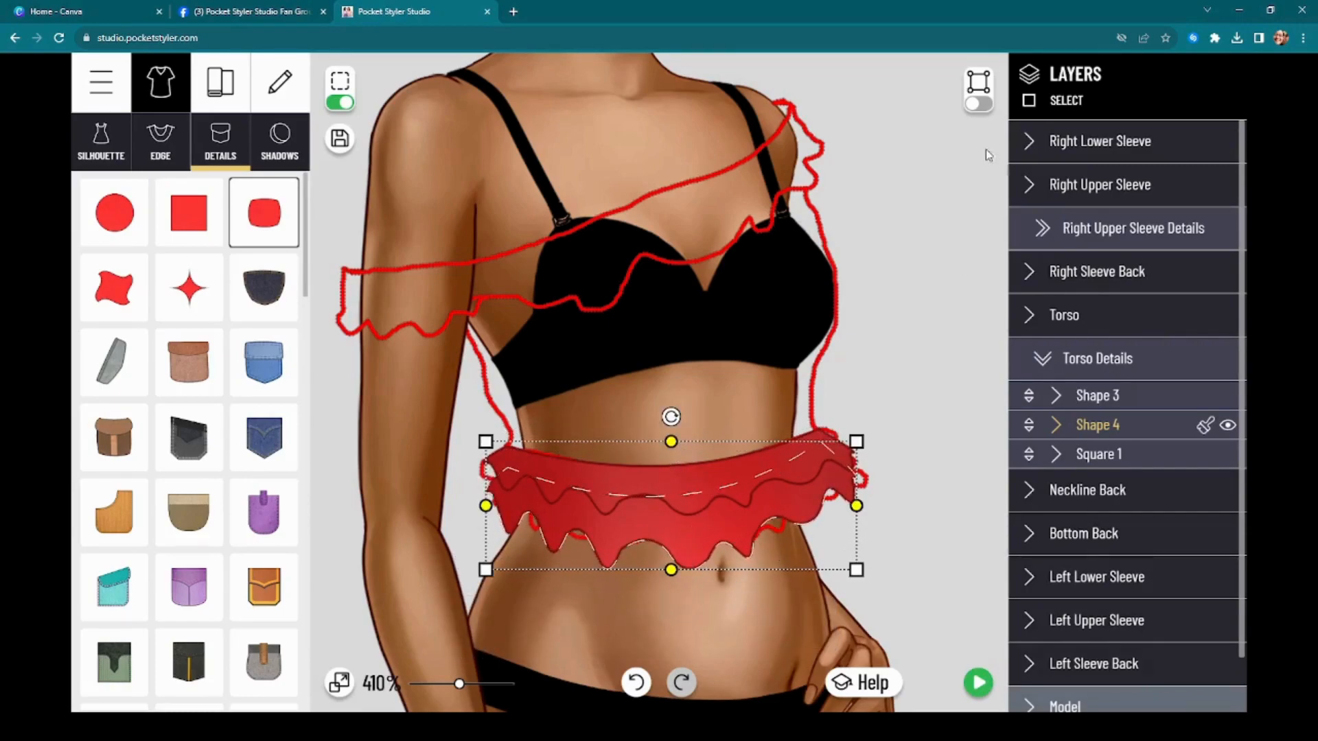
pyautogui.click(978, 104)
pyautogui.click(668, 552)
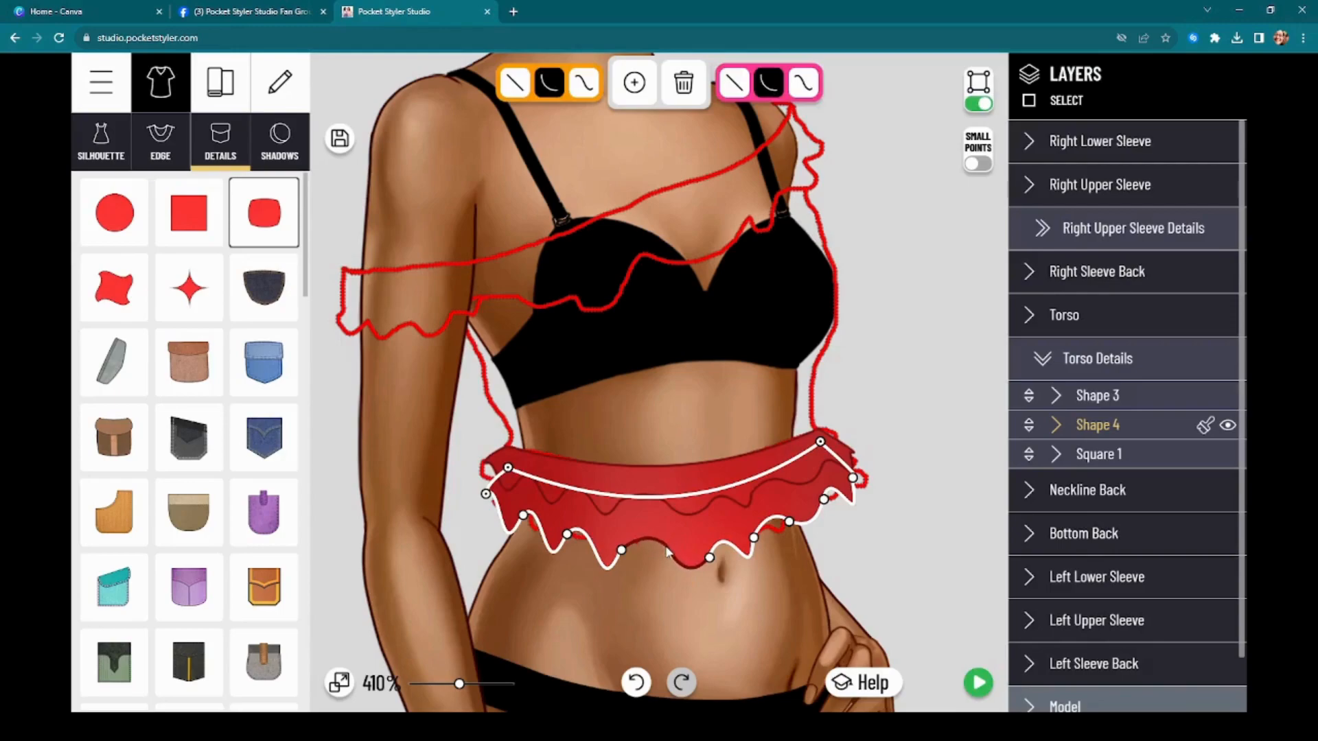
pyautogui.moveTo(709, 558); pyautogui.dragTo(740, 571)
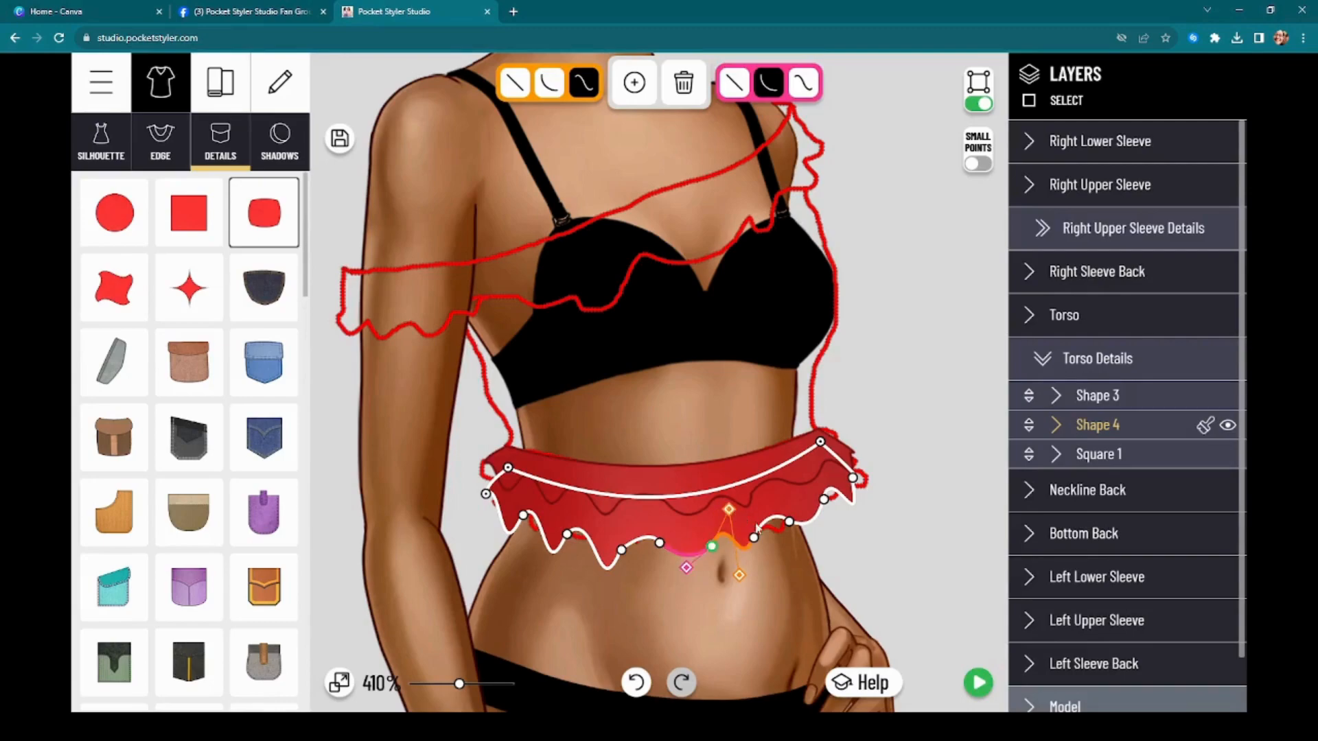
pyautogui.click(753, 538)
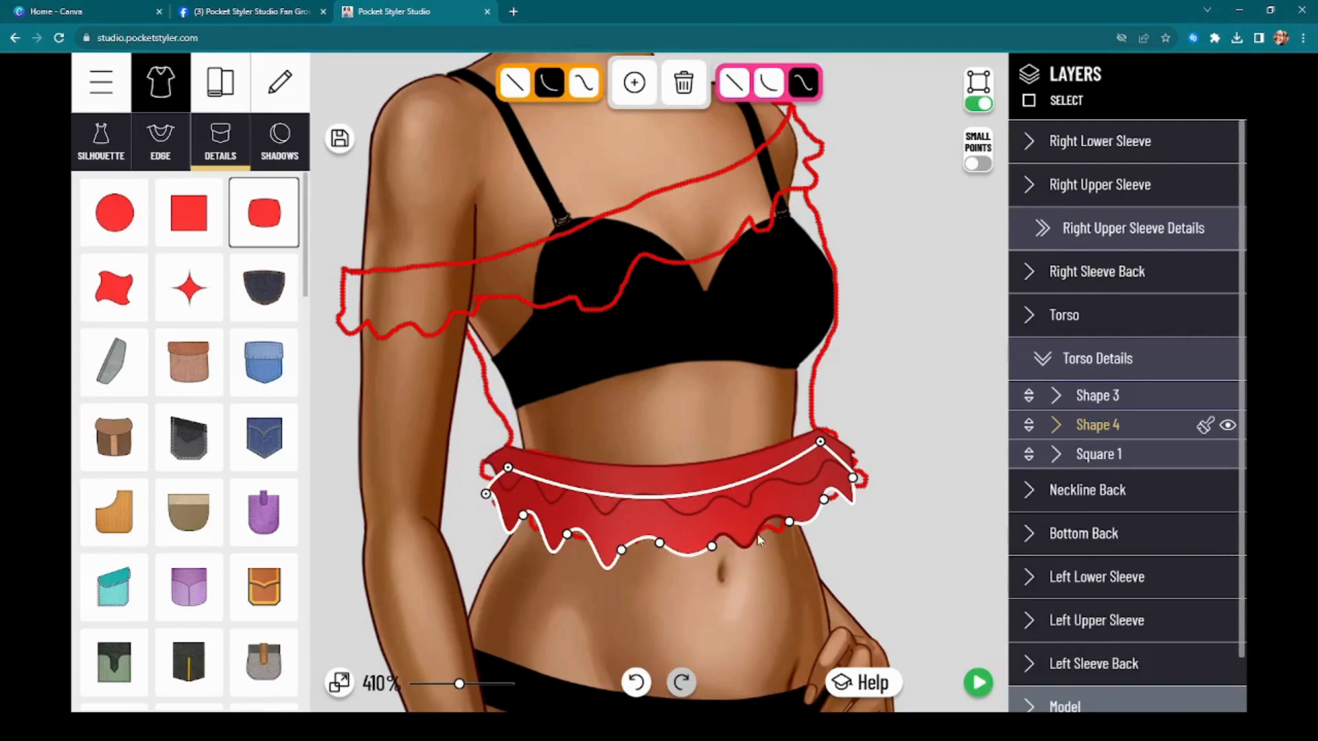
# Flatten the lowest waist ruffle's waves toward the model's right side with the curve handles
pyautogui.click(621, 550)
pyautogui.moveTo(595, 608); pyautogui.dragTo(587, 569)
pyautogui.moveTo(597, 508); pyautogui.dragTo(592, 520)
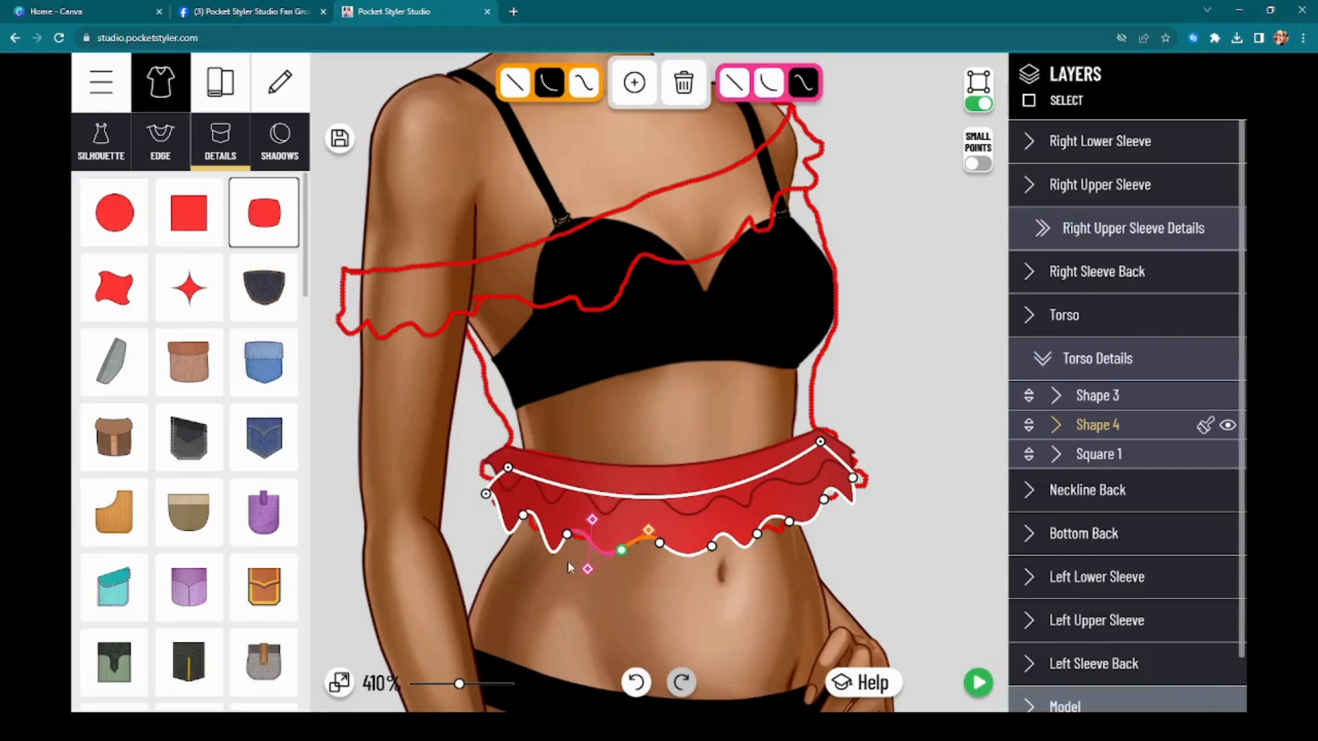
pyautogui.click(568, 534)
pyautogui.moveTo(542, 593); pyautogui.dragTo(494, 540)
pyautogui.click(523, 515)
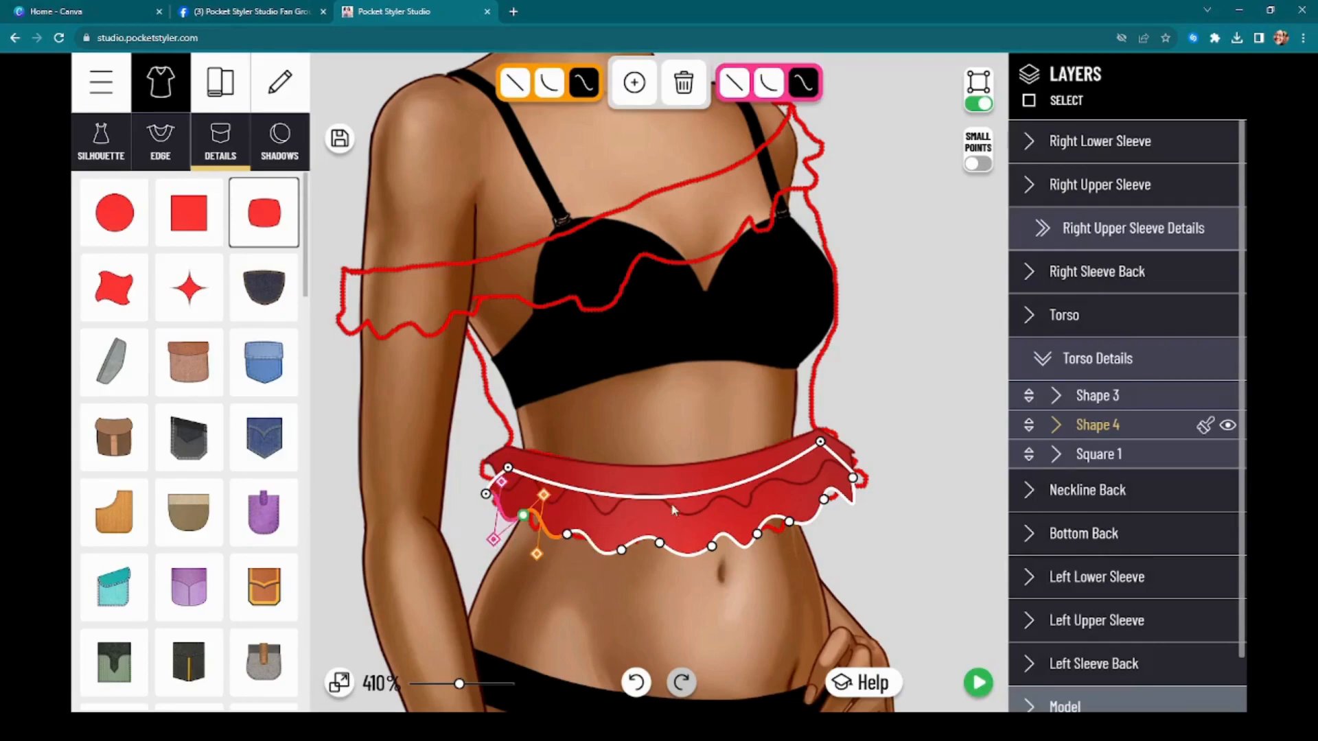
# Duplicate the upper waist ruffle, turn off point editing, and move the copy up across the chest
pyautogui.click(1109, 421)
pyautogui.click(1144, 426)
pyautogui.click(1097, 484)
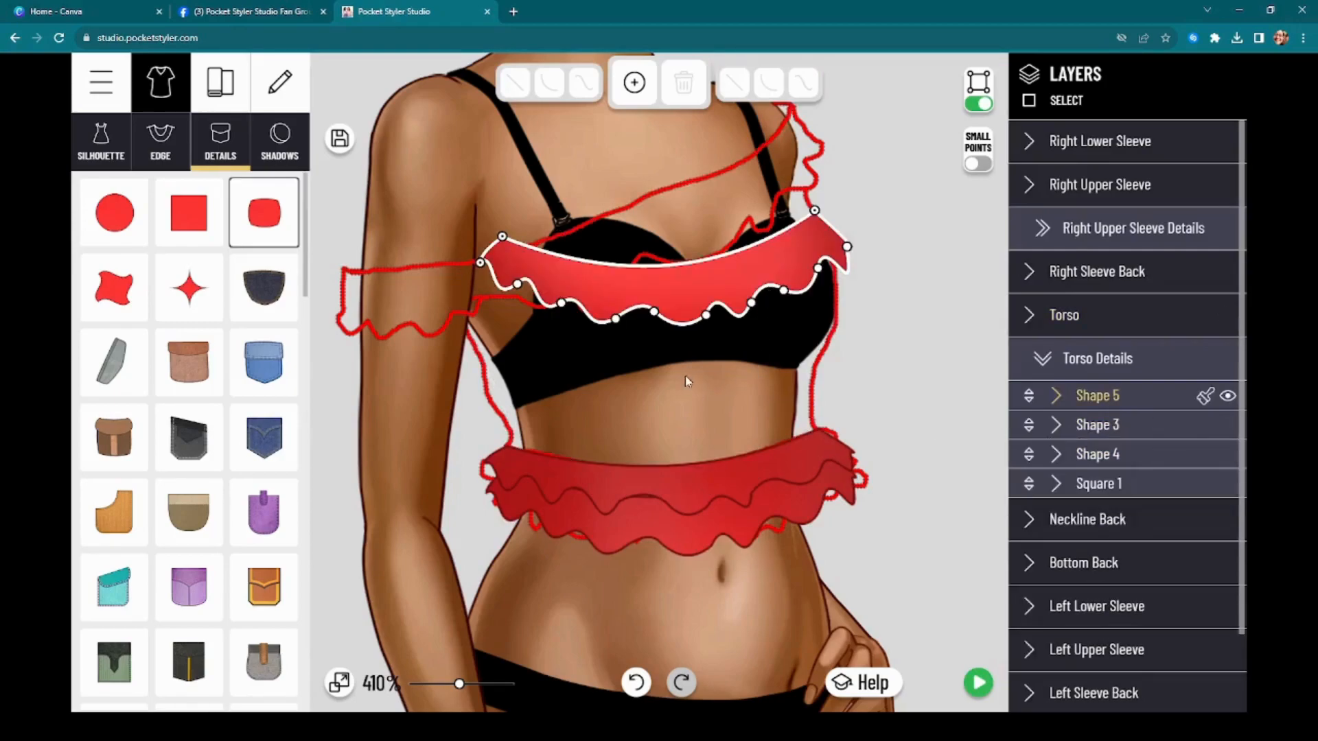
pyautogui.click(979, 106)
pyautogui.moveTo(764, 253); pyautogui.dragTo(743, 164)
pyautogui.click(682, 508)
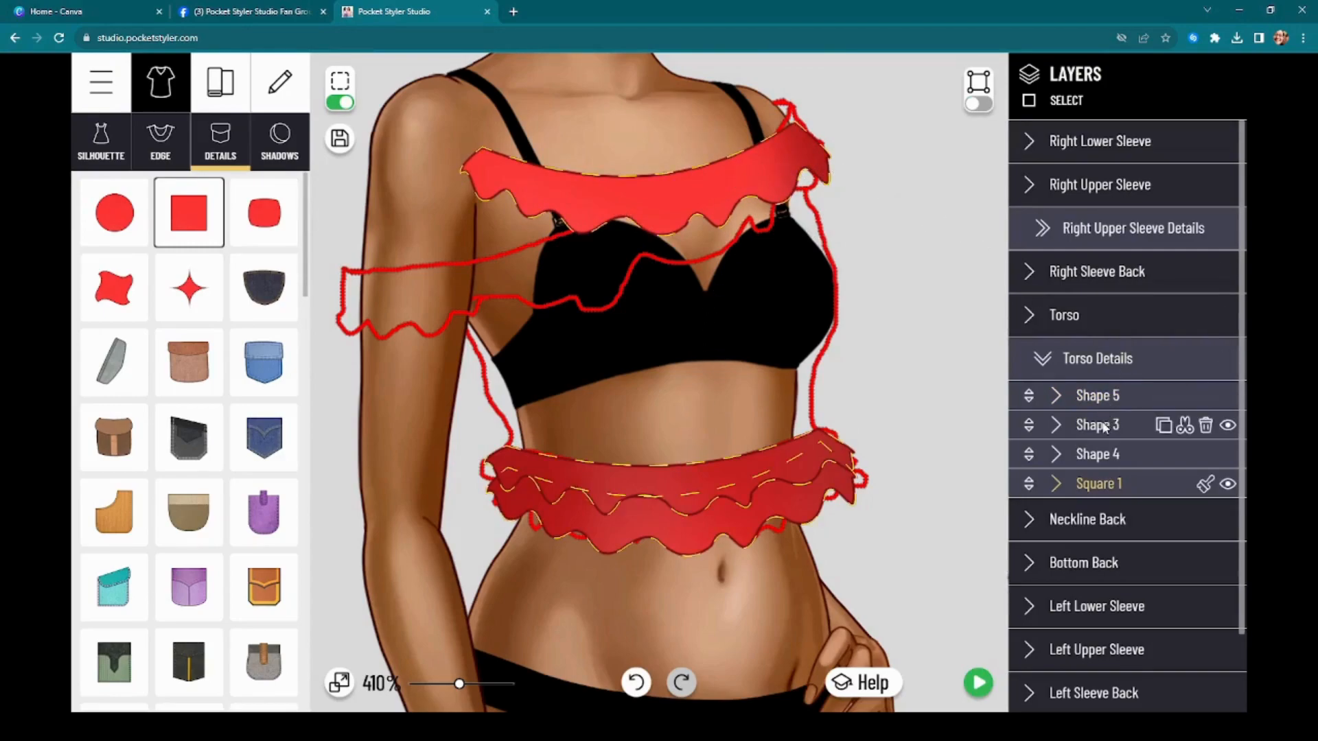
# Lower the chest ruffle copy slightly and rotate it to follow the slanted neckline of the sketch
pyautogui.click(1105, 397)
pyautogui.moveTo(679, 208); pyautogui.dragTo(684, 229)
pyautogui.moveTo(663, 124); pyautogui.dragTo(643, 123)
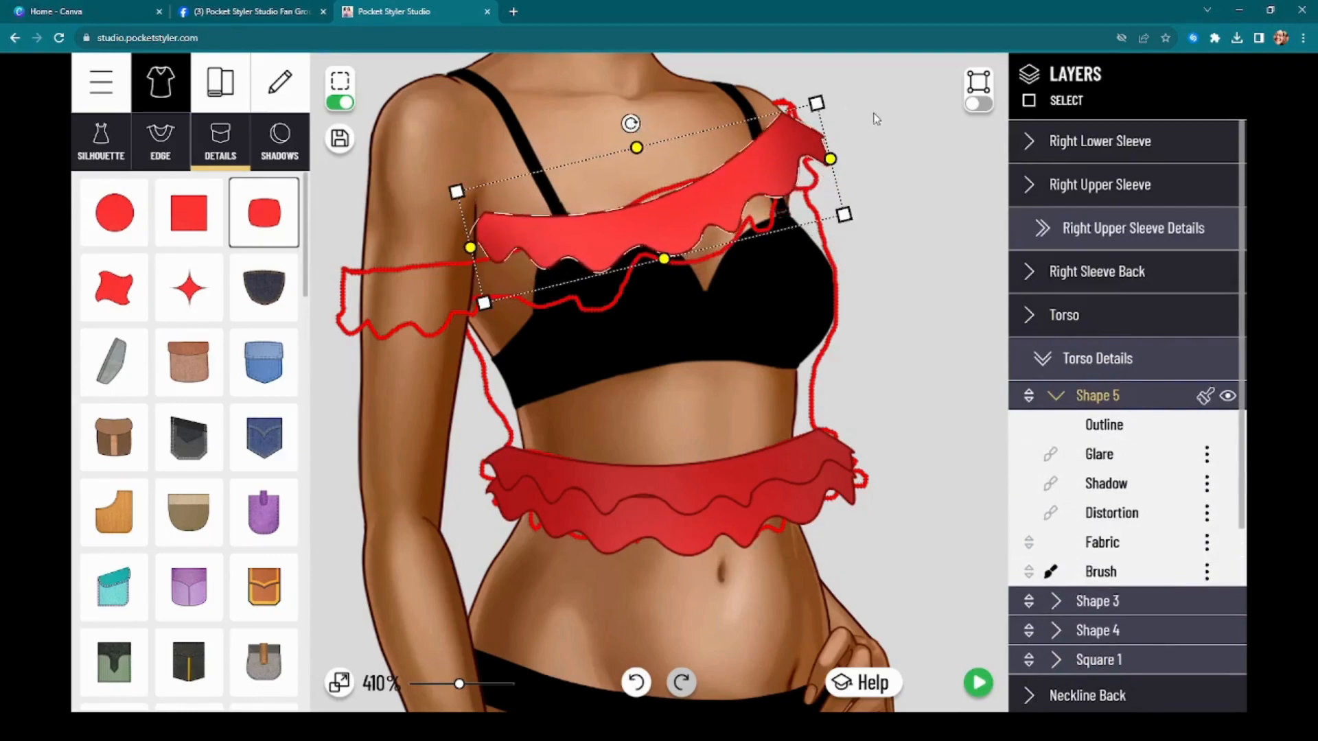
# Enable point editing and extend the chest ruffle's ends to the model's left shoulder and right upper arm, shaping the first wave
pyautogui.click(978, 103)
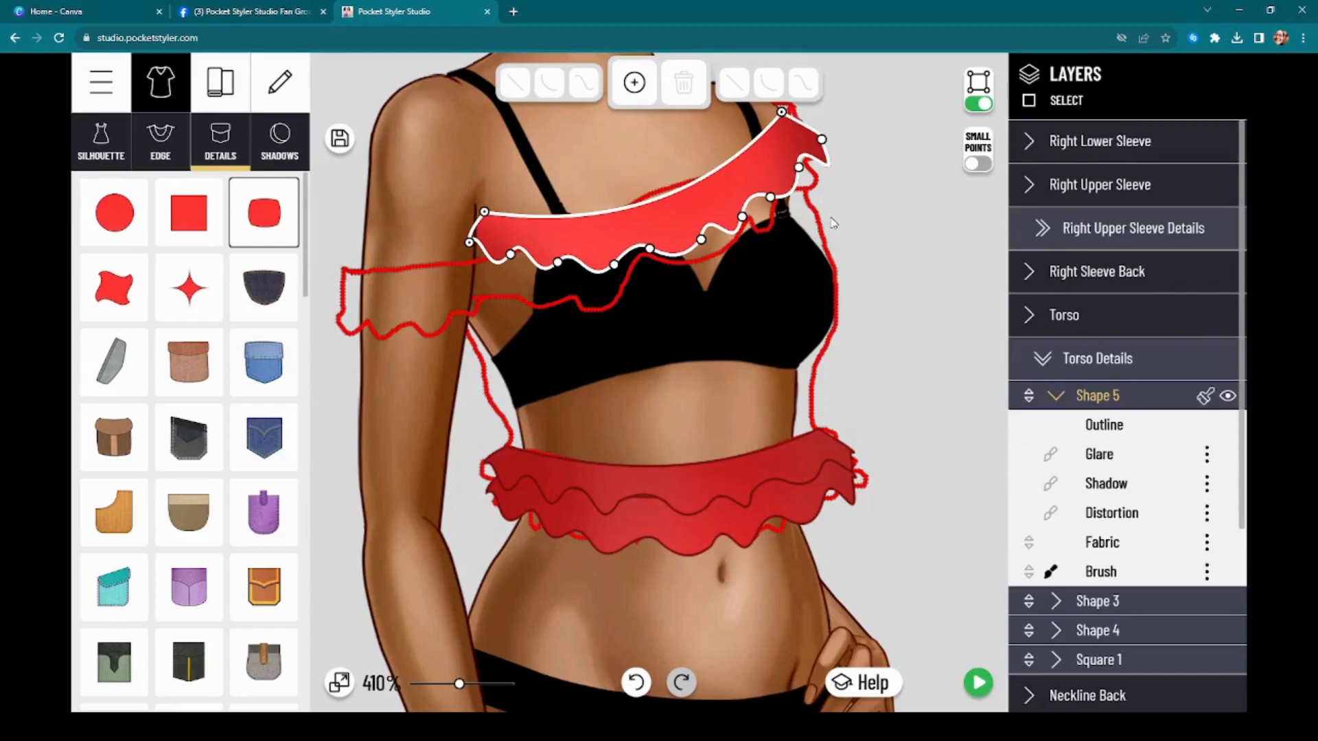
pyautogui.scroll(-3, 866, 281)
pyautogui.scroll(5, 862, 291)
pyautogui.moveTo(858, 254); pyautogui.dragTo(913, 448)
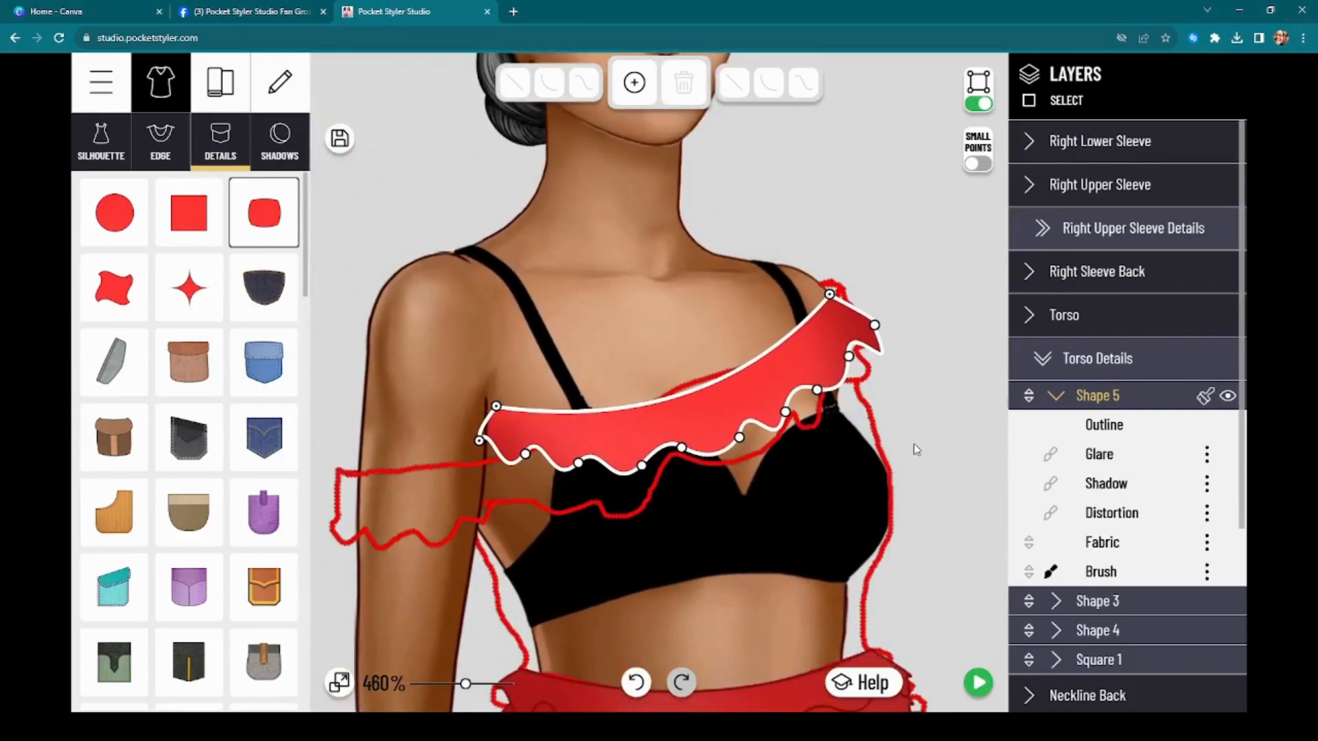
pyautogui.moveTo(829, 295); pyautogui.dragTo(842, 291)
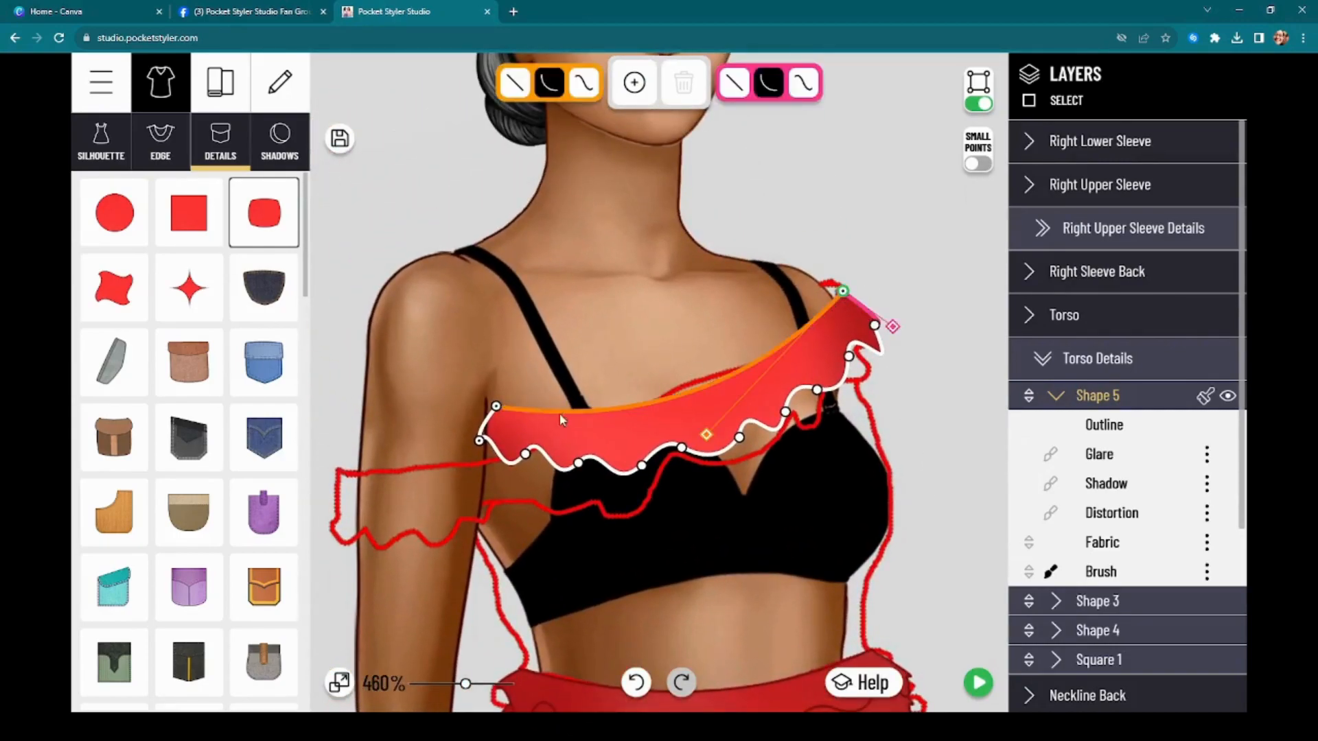
pyautogui.moveTo(497, 406); pyautogui.dragTo(457, 525)
pyautogui.click(450, 470)
pyautogui.moveTo(477, 431); pyautogui.dragTo(485, 567)
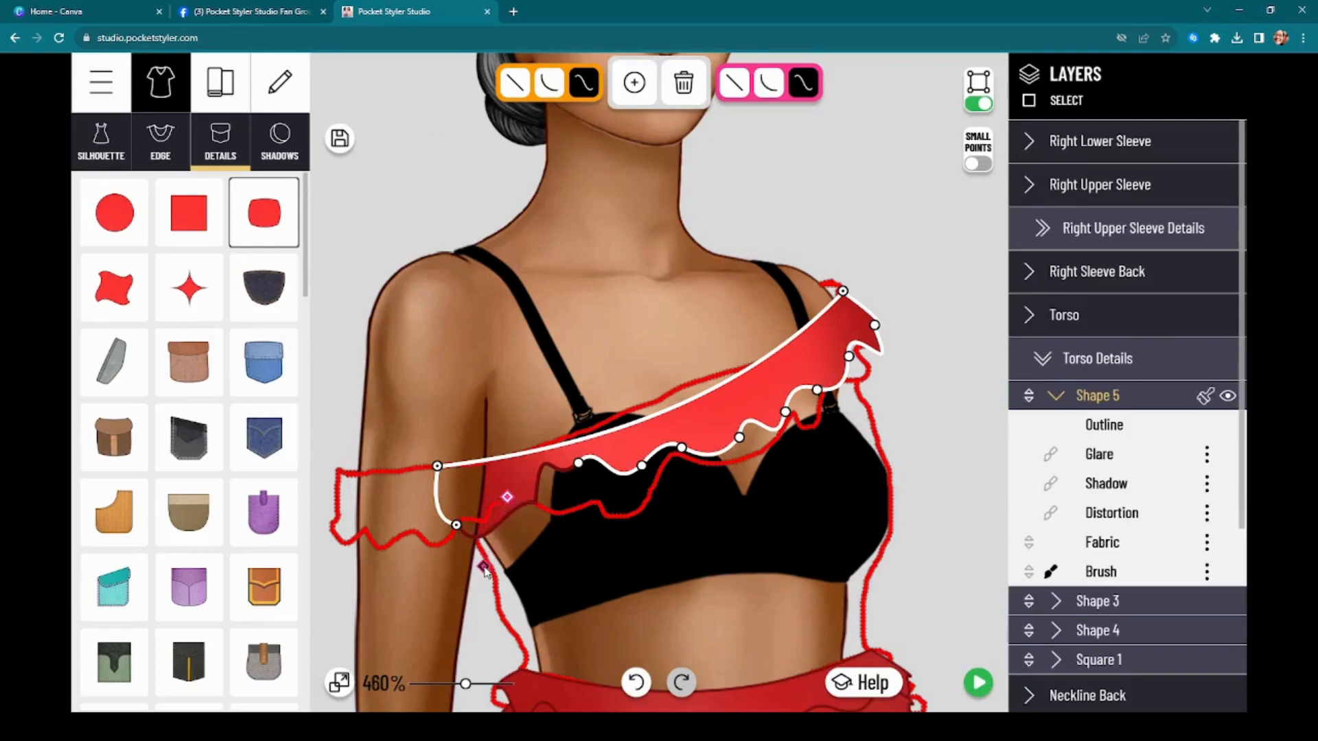
# Pull the chest ruffle's lower-edge points near the model's right armpit down to the sketch line and rebend their waves
pyautogui.click(536, 504)
pyautogui.moveTo(575, 469); pyautogui.dragTo(598, 516)
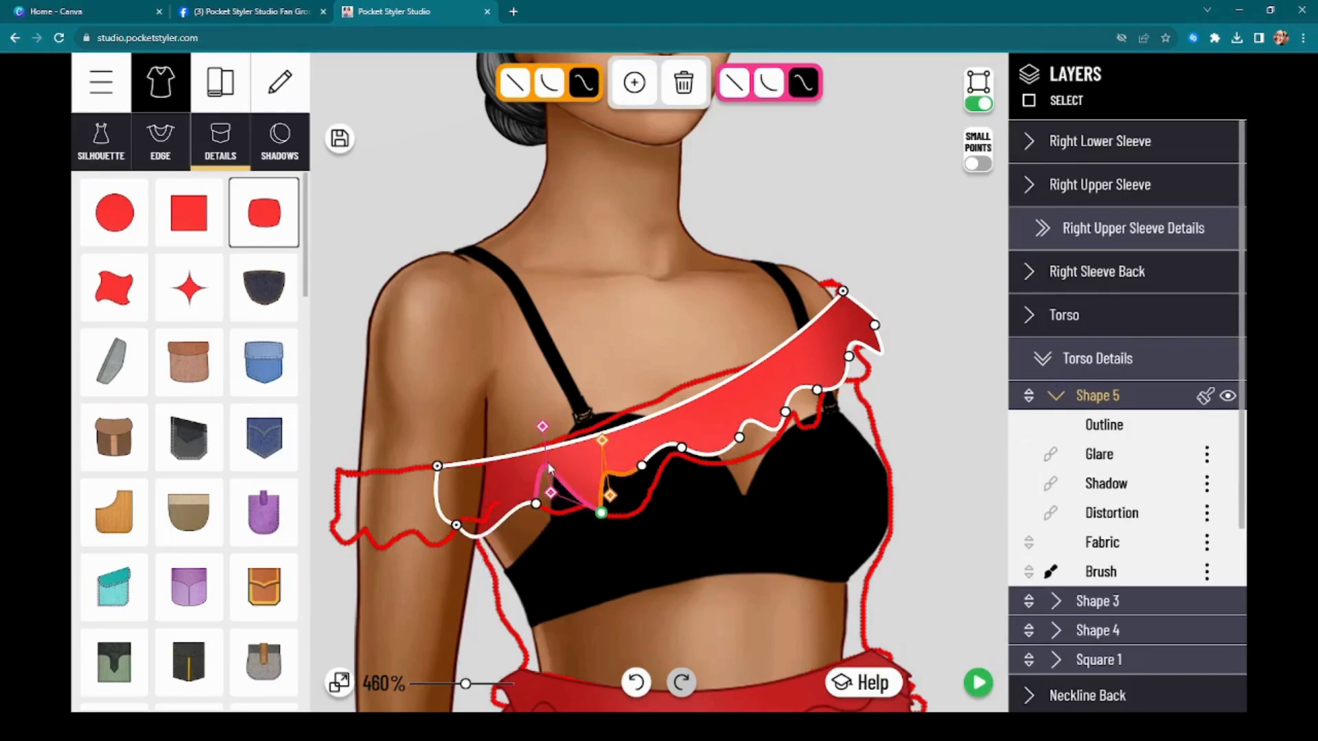
pyautogui.moveTo(542, 431); pyautogui.dragTo(575, 545)
pyautogui.moveTo(643, 466)
pyautogui.mouseDown()
pyautogui.moveTo(665, 493)
pyautogui.moveTo(626, 476)
pyautogui.mouseUp()
pyautogui.click(610, 495)
# Move the points in the middle of the chest ruffle's lower edge down toward the bra center and adjust their curves
pyautogui.click(681, 447)
pyautogui.moveTo(704, 459); pyautogui.dragTo(746, 467)
pyautogui.moveTo(662, 437); pyautogui.dragTo(666, 484)
pyautogui.moveTo(742, 463)
pyautogui.mouseDown()
pyautogui.moveTo(781, 475)
pyautogui.moveTo(721, 470)
pyautogui.moveTo(747, 459)
pyautogui.mouseUp()
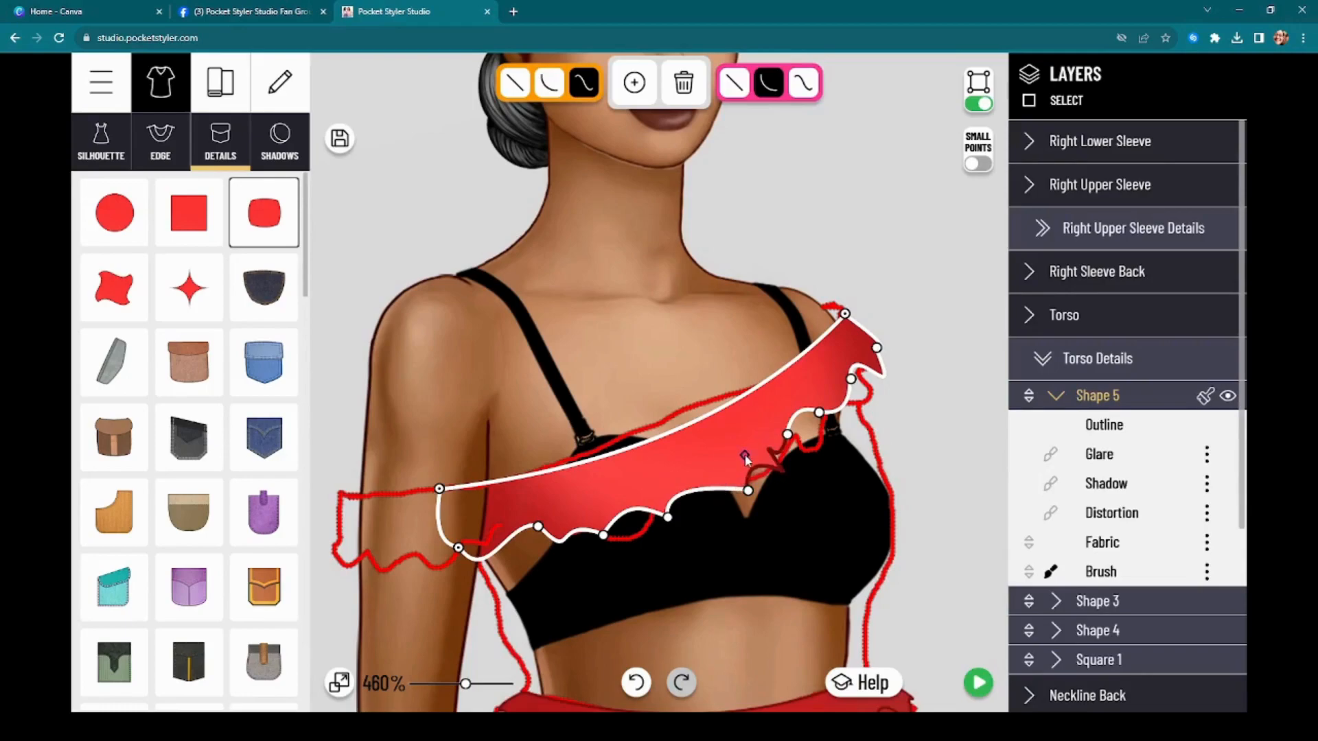
pyautogui.click(679, 100)
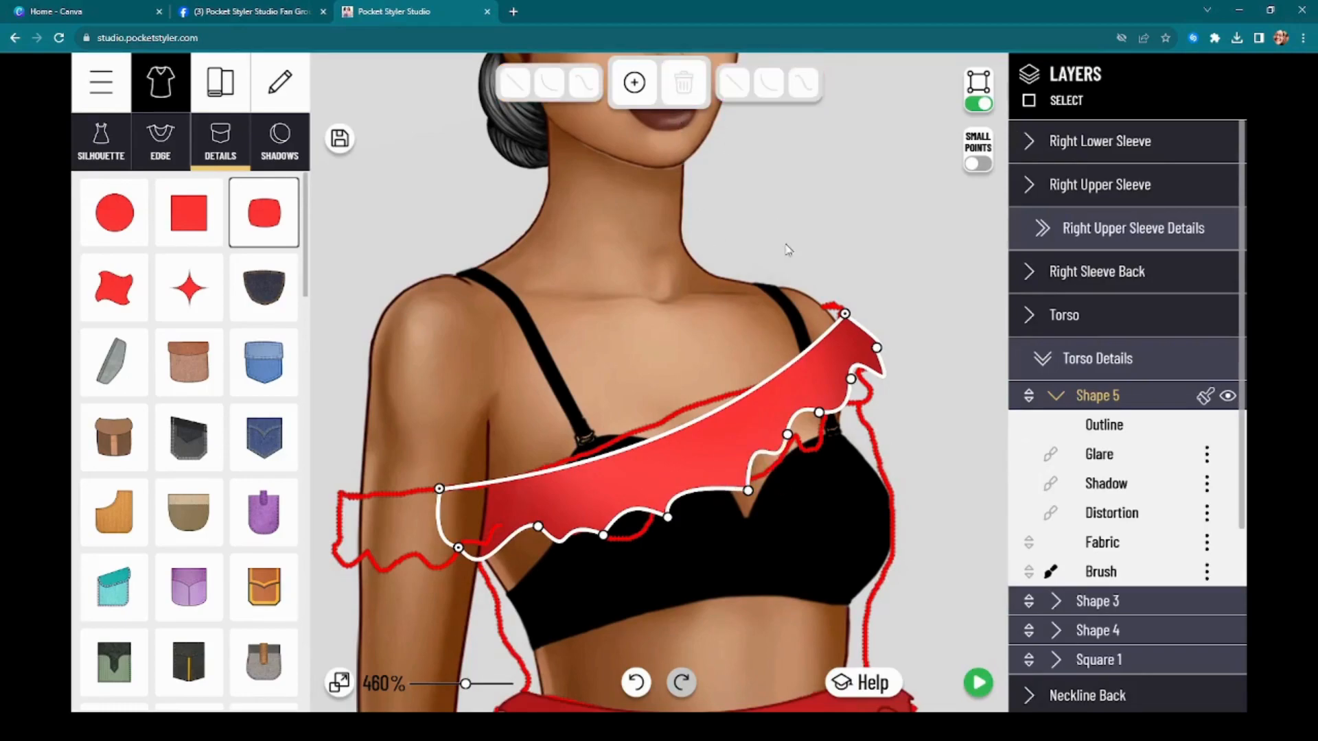
# Reshape the chest ruffle's lower edge and outer corner at the model's left shoulder by repositioning its points and curve handles
pyautogui.moveTo(789, 436); pyautogui.dragTo(803, 447)
pyautogui.moveTo(752, 412)
pyautogui.mouseDown()
pyautogui.moveTo(764, 431)
pyautogui.moveTo(842, 413)
pyautogui.mouseUp()
pyautogui.moveTo(813, 427); pyautogui.dragTo(829, 441)
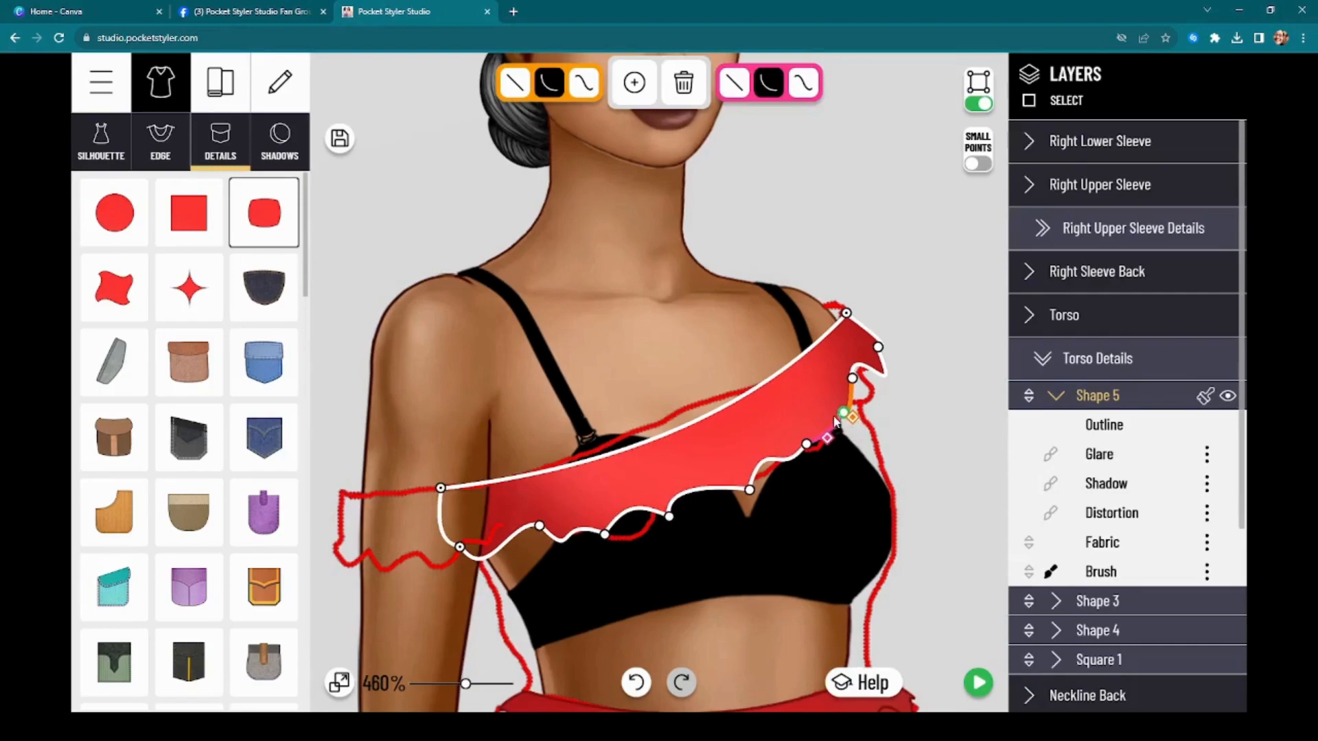
pyautogui.moveTo(829, 437); pyautogui.dragTo(878, 395)
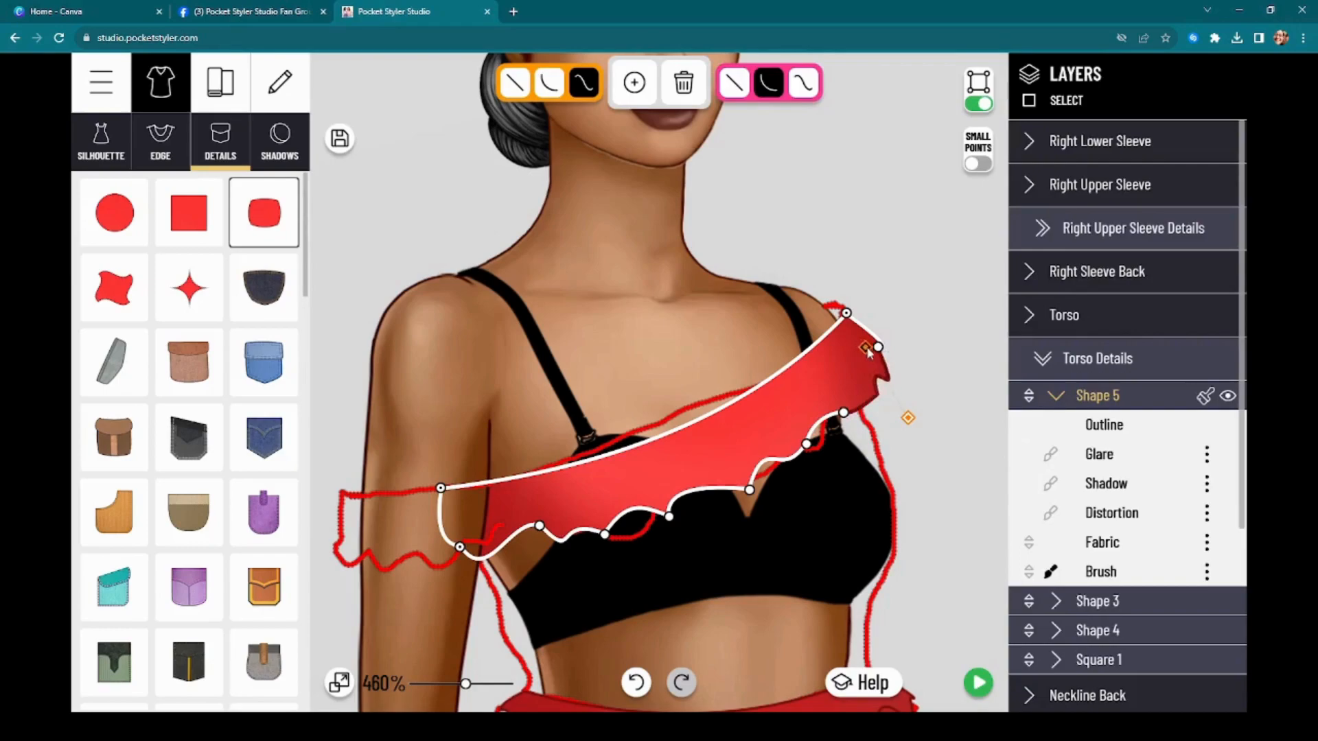
pyautogui.moveTo(879, 347); pyautogui.dragTo(906, 353)
# Add a point to the middle of the chest ruffle's lower edge and bend the adjoining segments into smaller waves
pyautogui.scroll(-3, 798, 421)
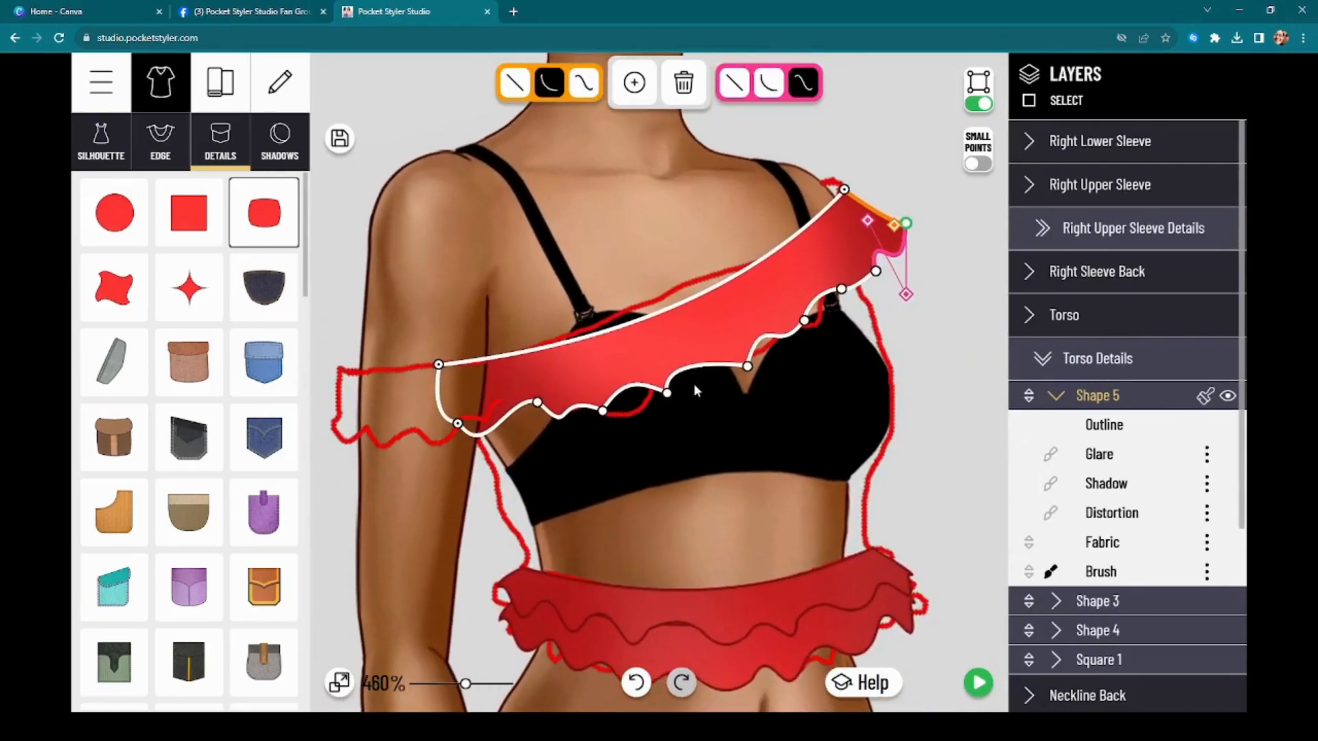
pyautogui.click(667, 394)
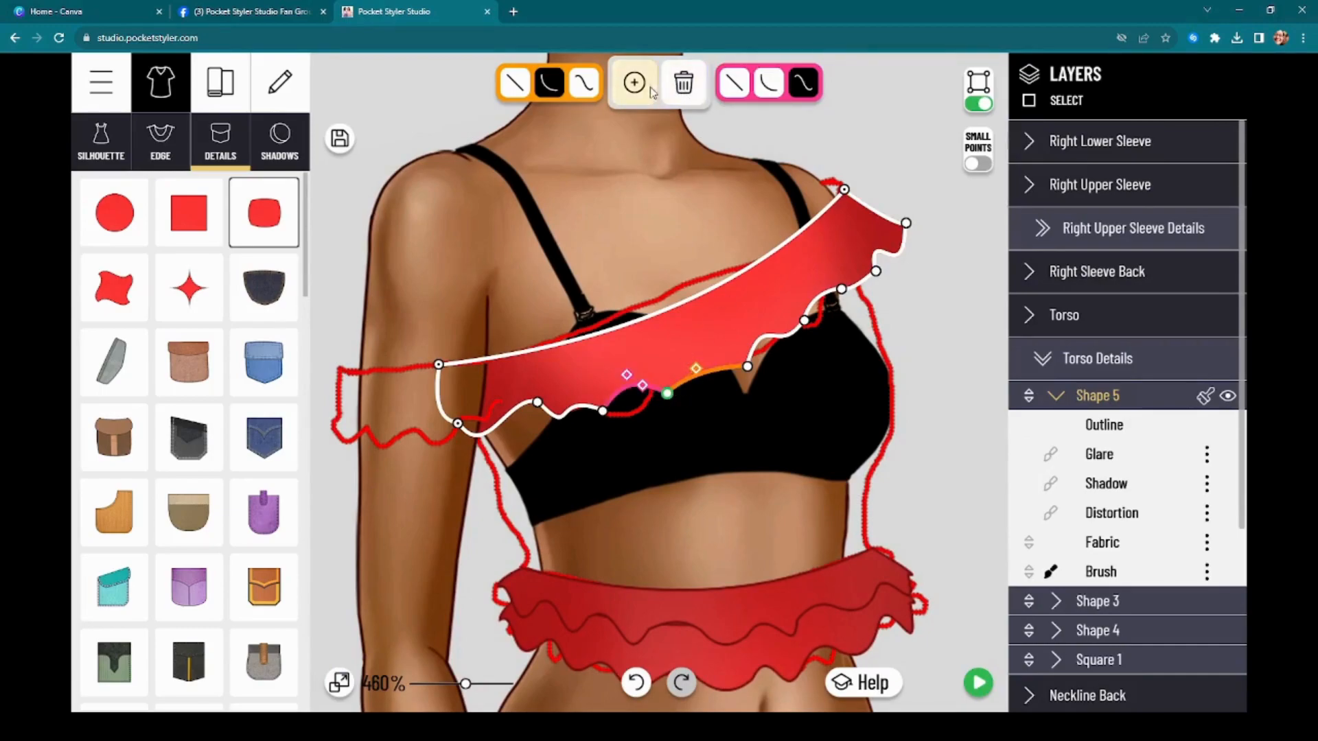
pyautogui.click(692, 379)
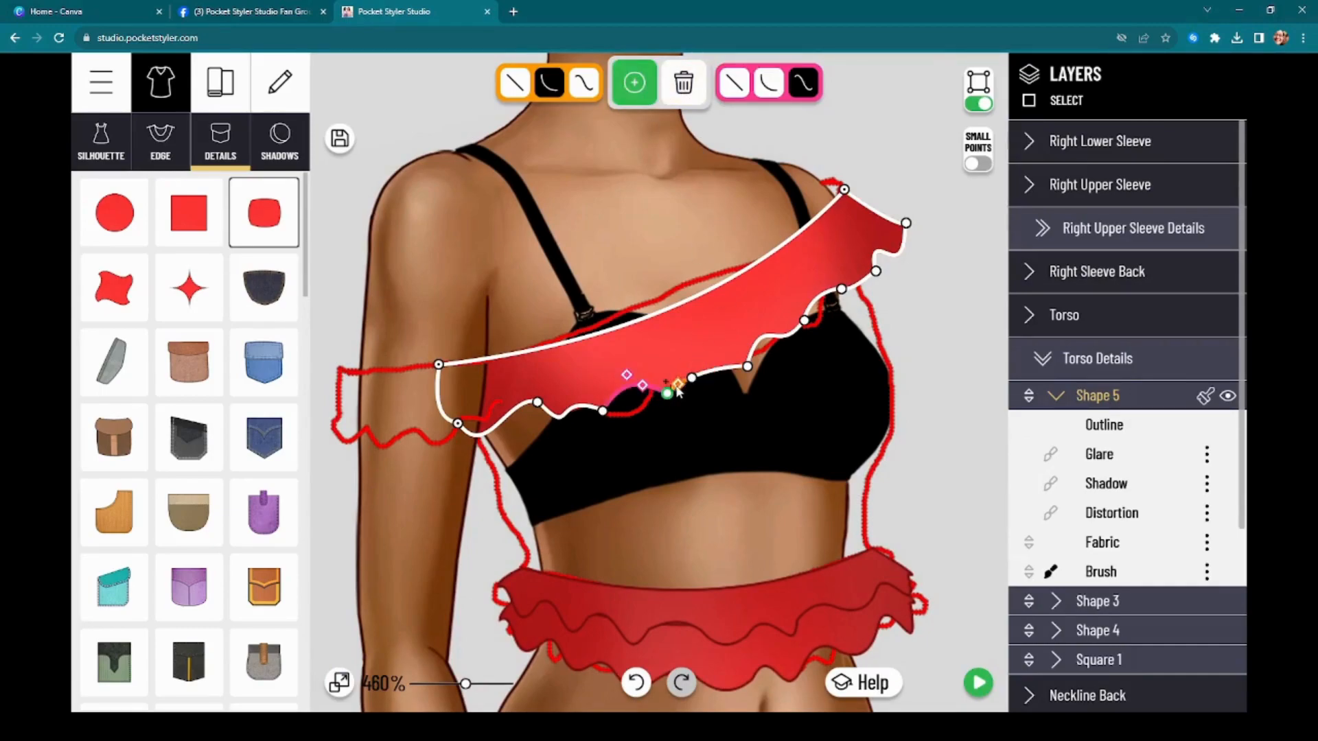
pyautogui.moveTo(677, 386); pyautogui.dragTo(687, 399)
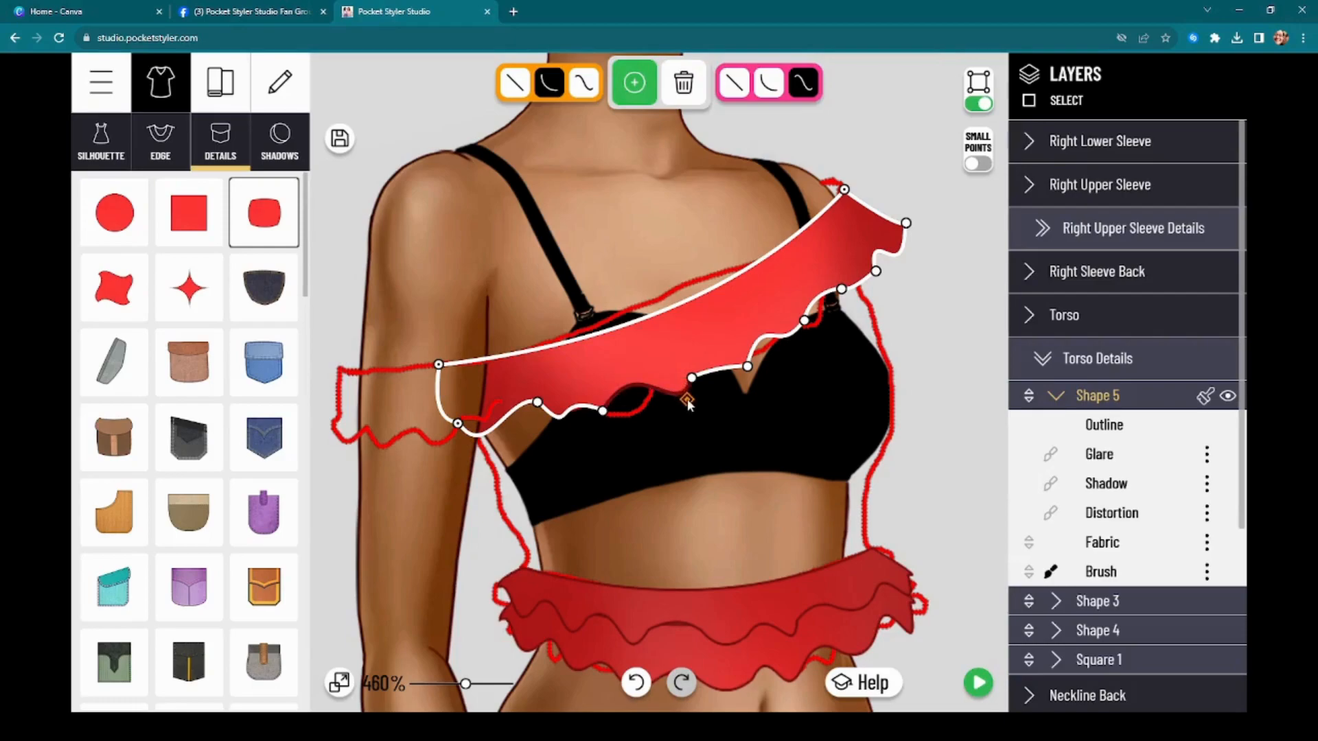
pyautogui.click(746, 367)
pyautogui.moveTo(715, 366)
pyautogui.mouseDown()
pyautogui.moveTo(730, 401)
pyautogui.moveTo(733, 382)
pyautogui.mouseUp()
pyautogui.moveTo(773, 445); pyautogui.dragTo(808, 434)
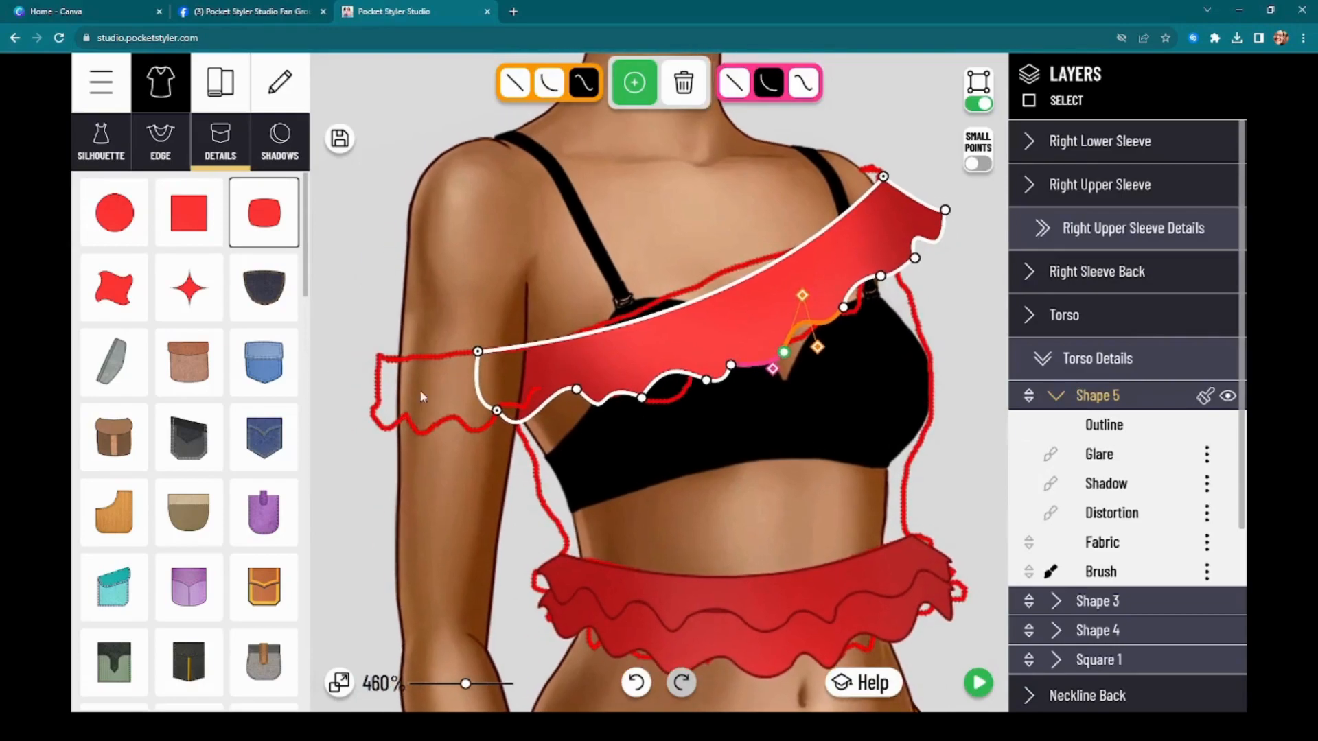
# Add a rounded-square detail to the Right Upper Sleeve and size it across the upper arm beside the chest ruffle
pyautogui.scroll(-4, 711, 471)
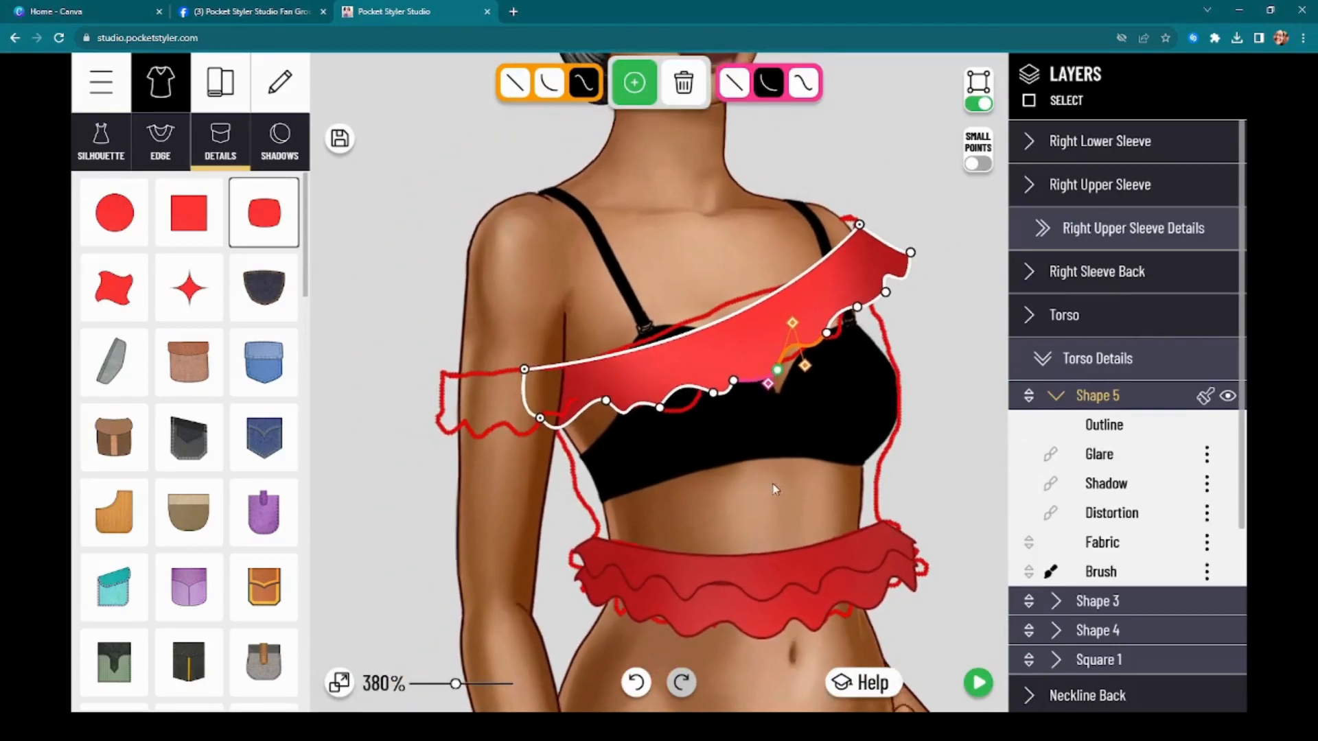
pyautogui.moveTo(769, 501); pyautogui.dragTo(733, 505)
pyautogui.scroll(2, 664, 448)
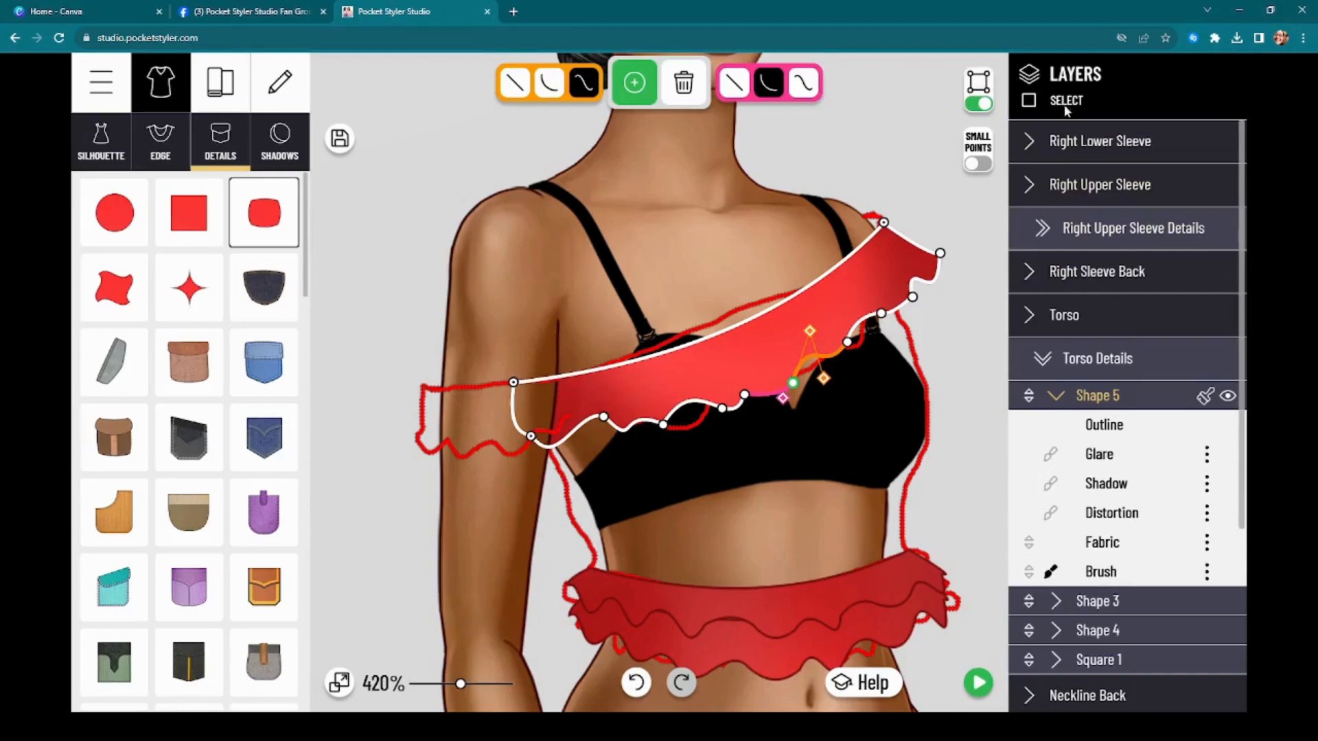
pyautogui.moveTo(674, 464); pyautogui.dragTo(667, 427)
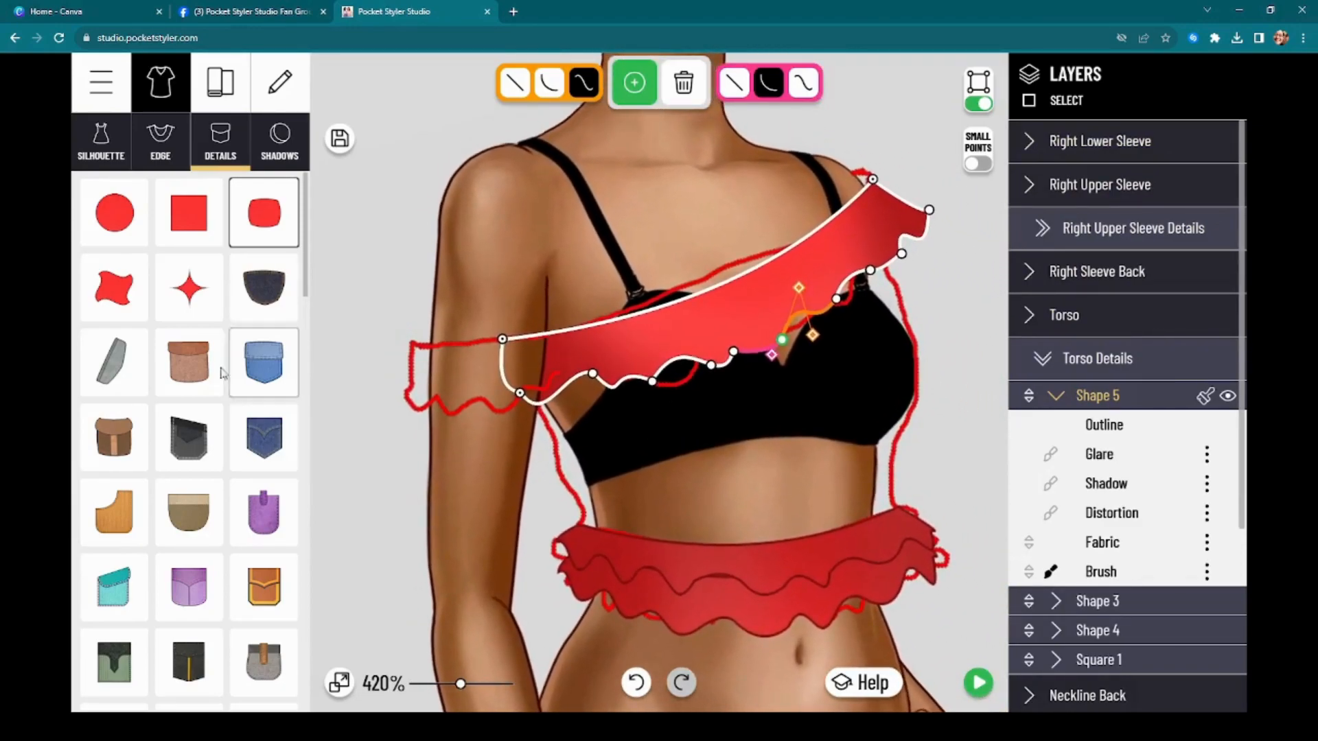
pyautogui.click(1112, 184)
pyautogui.click(274, 229)
pyautogui.moveTo(483, 398); pyautogui.dragTo(566, 363)
pyautogui.moveTo(487, 304); pyautogui.dragTo(414, 342)
# Enable point editing and fit the sleeve detail to the chest ruffle's end, curving its top edge and raising its lower corners
pyautogui.click(978, 104)
pyautogui.moveTo(552, 333)
pyautogui.mouseDown()
pyautogui.moveTo(532, 340)
pyautogui.moveTo(569, 329)
pyautogui.mouseUp()
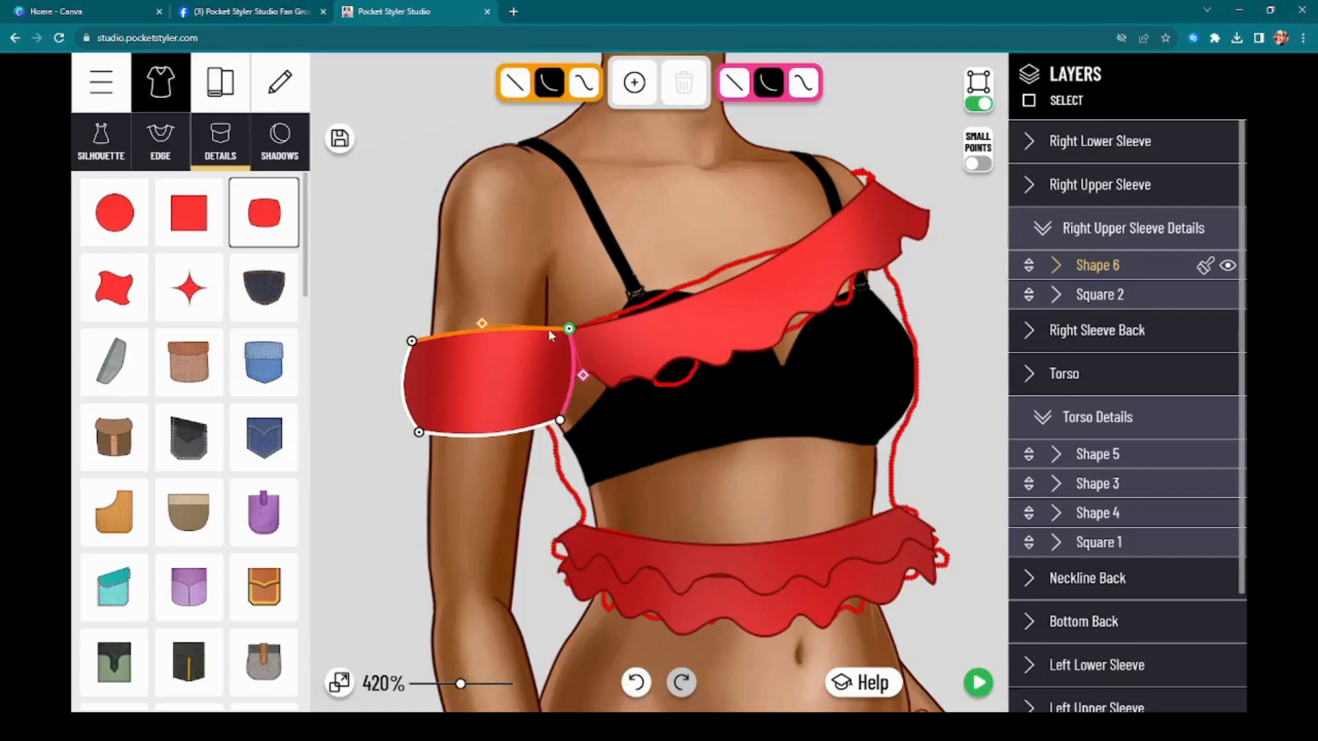
pyautogui.moveTo(479, 329); pyautogui.dragTo(490, 349)
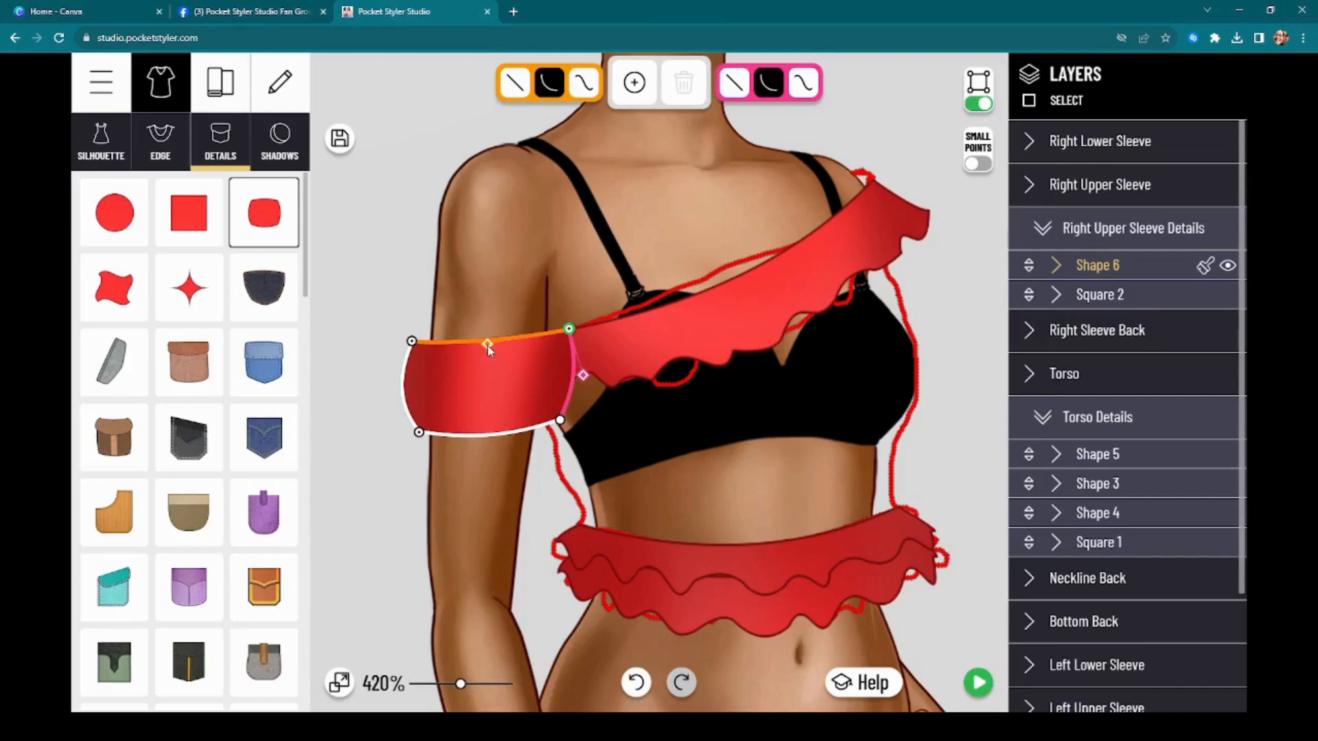
pyautogui.moveTo(561, 421); pyautogui.dragTo(569, 381)
pyautogui.moveTo(425, 427); pyautogui.dragTo(420, 420)
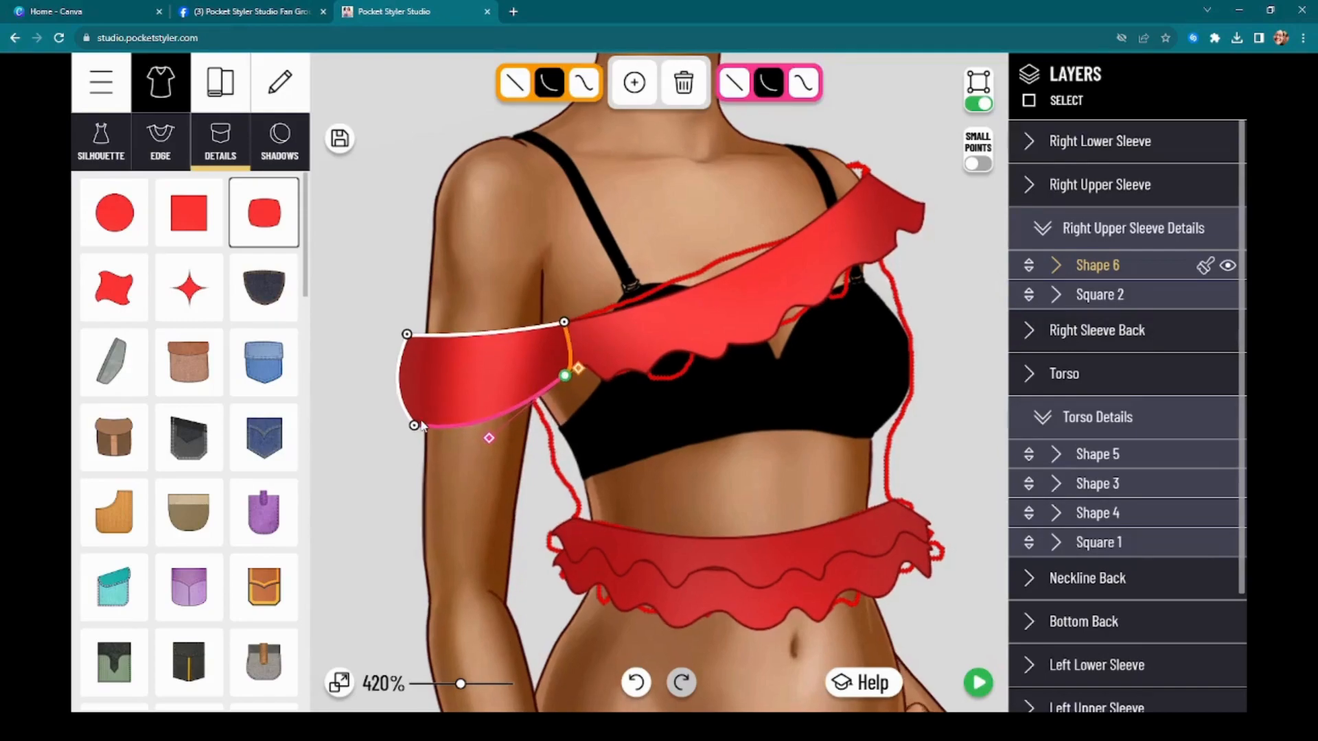
# Add two points to the sleeve detail's lower edge, shape it into ruffle waves with an S-curve, and turn off point editing
pyautogui.click(634, 83)
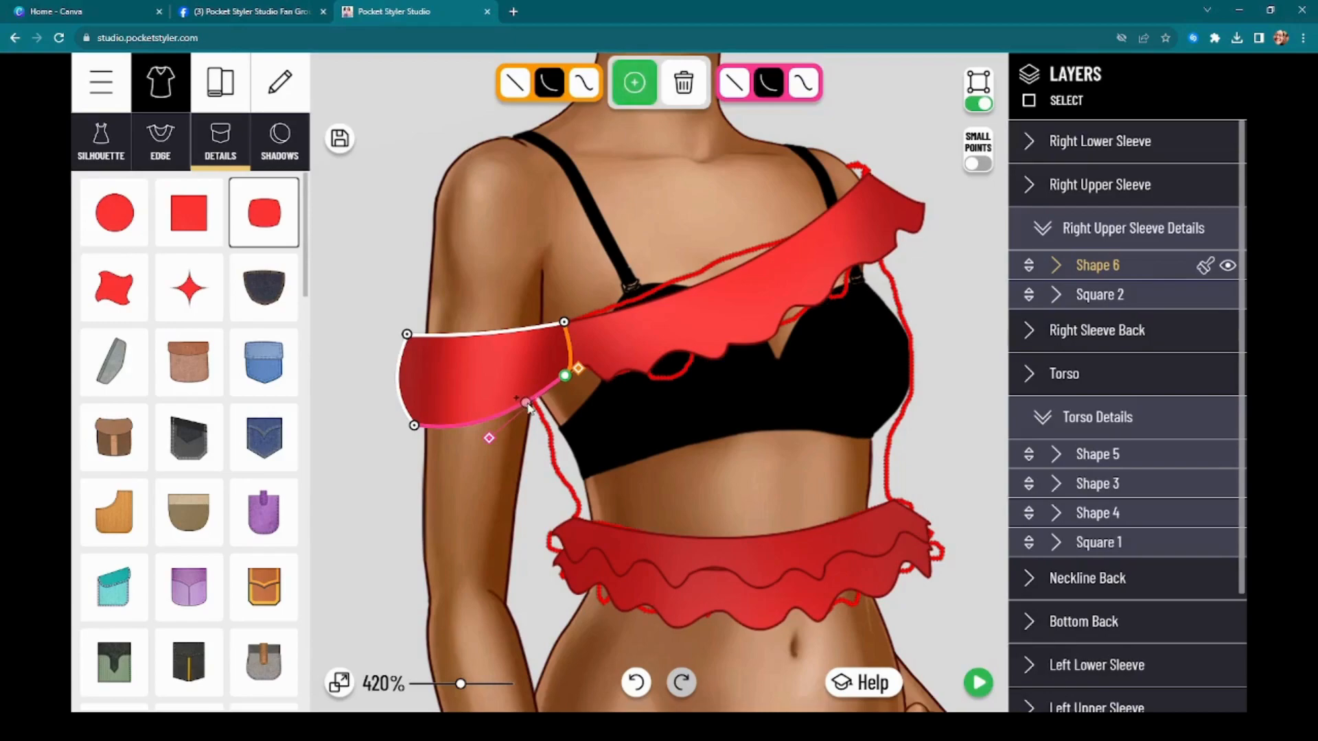
pyautogui.click(520, 405)
pyautogui.click(458, 426)
pyautogui.moveTo(414, 425); pyautogui.dragTo(450, 408)
pyautogui.click(583, 82)
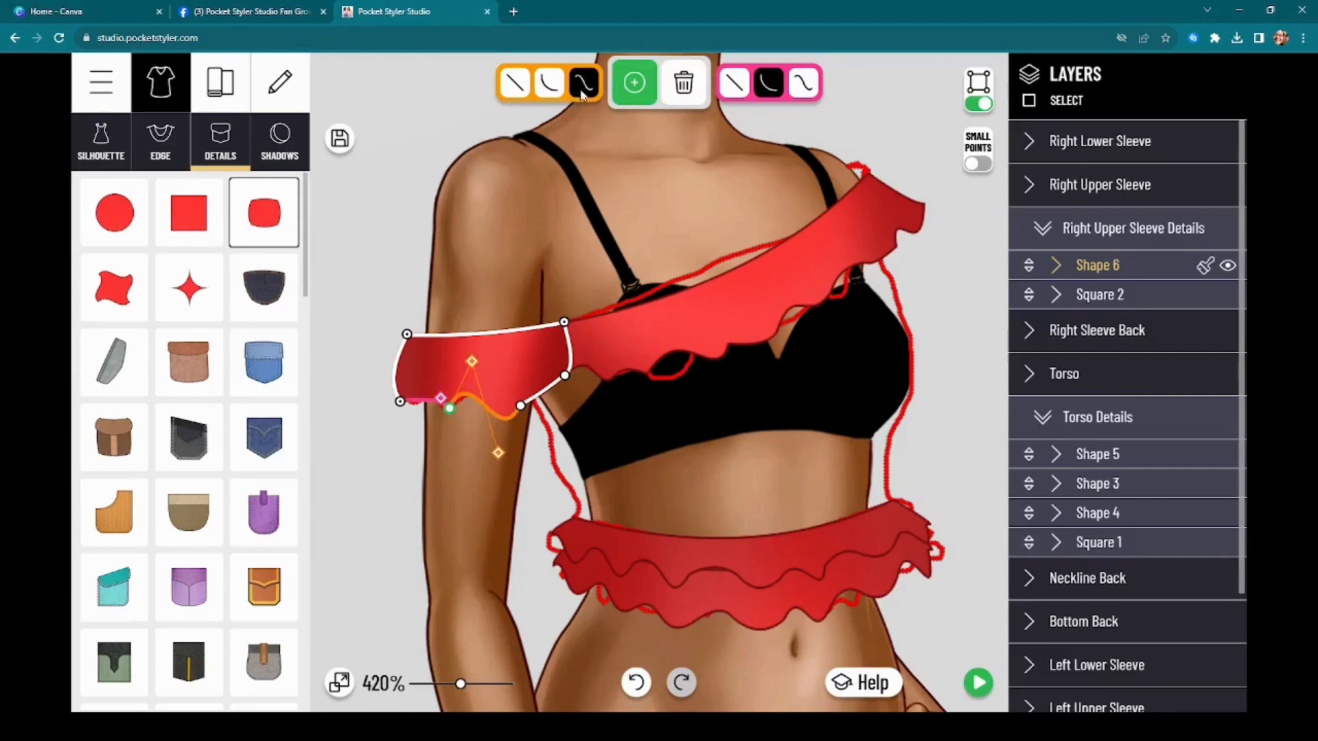
pyautogui.moveTo(503, 451); pyautogui.dragTo(509, 432)
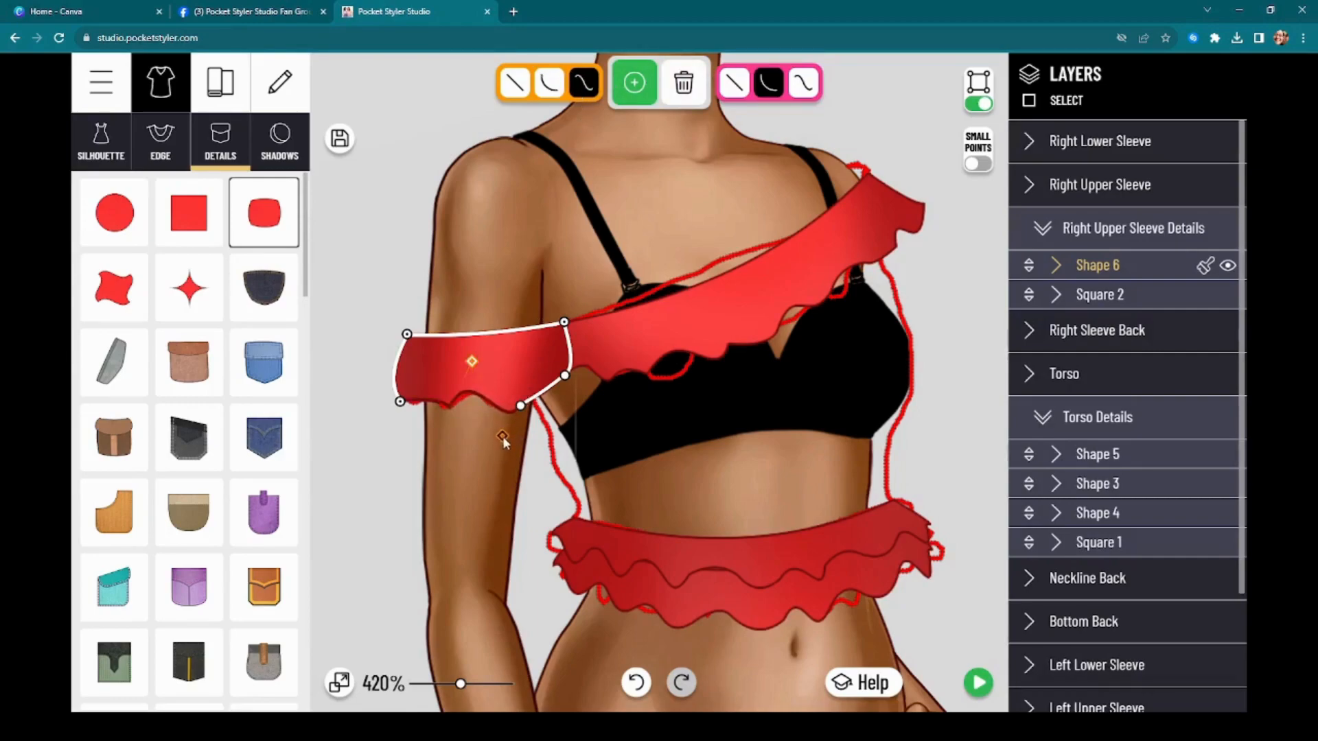
pyautogui.moveTo(441, 400); pyautogui.dragTo(420, 425)
pyautogui.moveTo(520, 406); pyautogui.dragTo(554, 396)
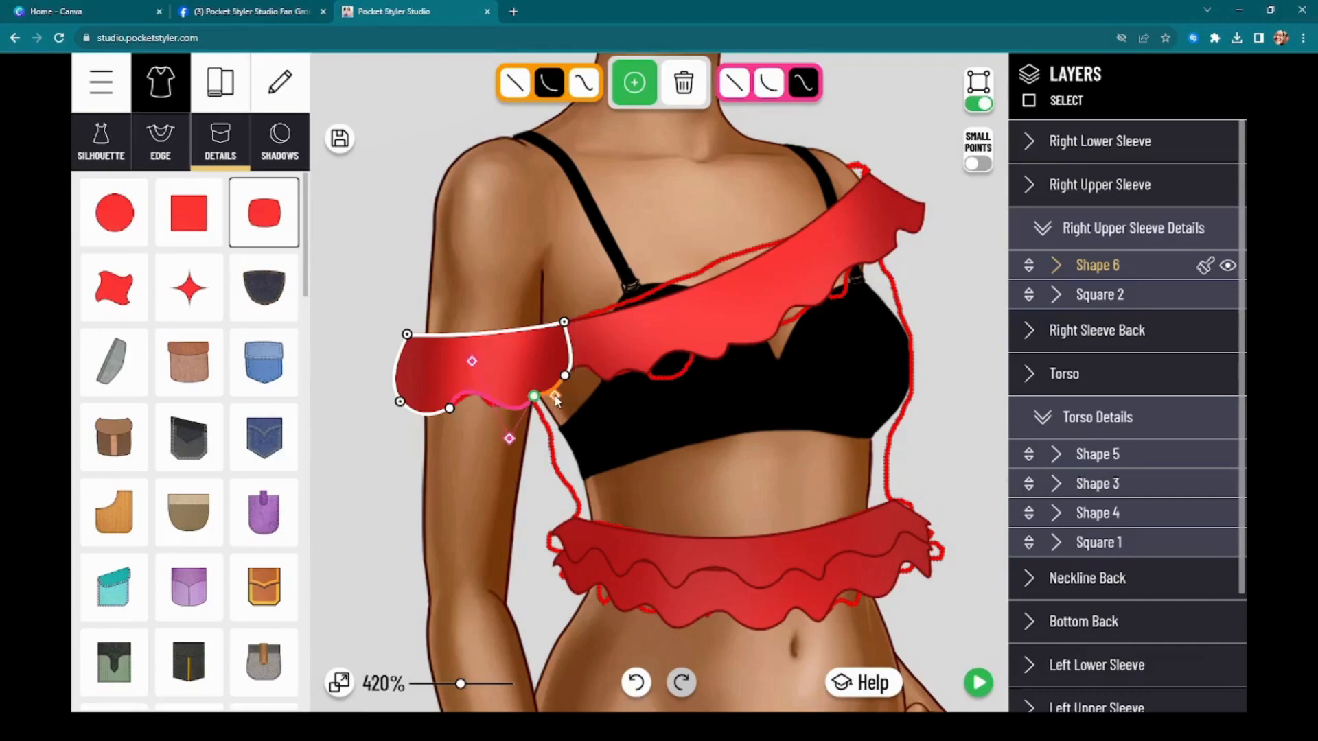
pyautogui.scroll(-5, 714, 367)
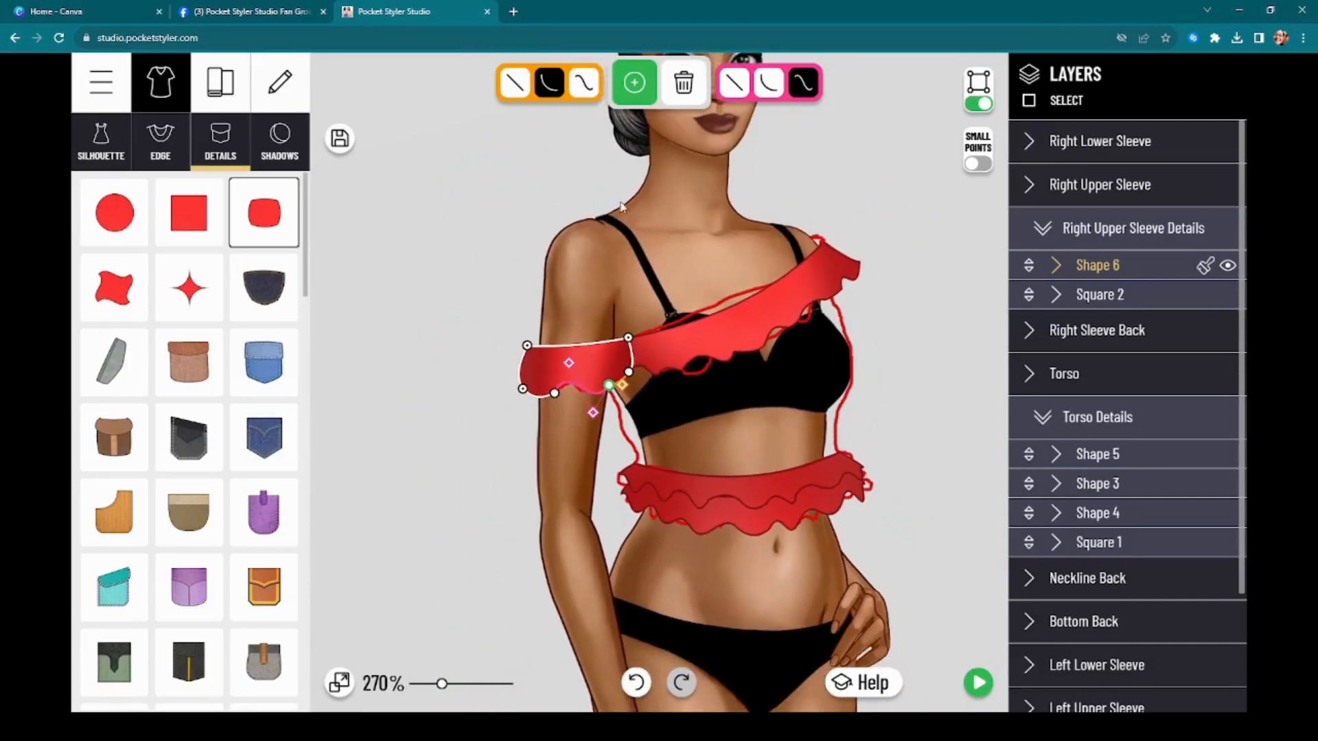
pyautogui.click(978, 105)
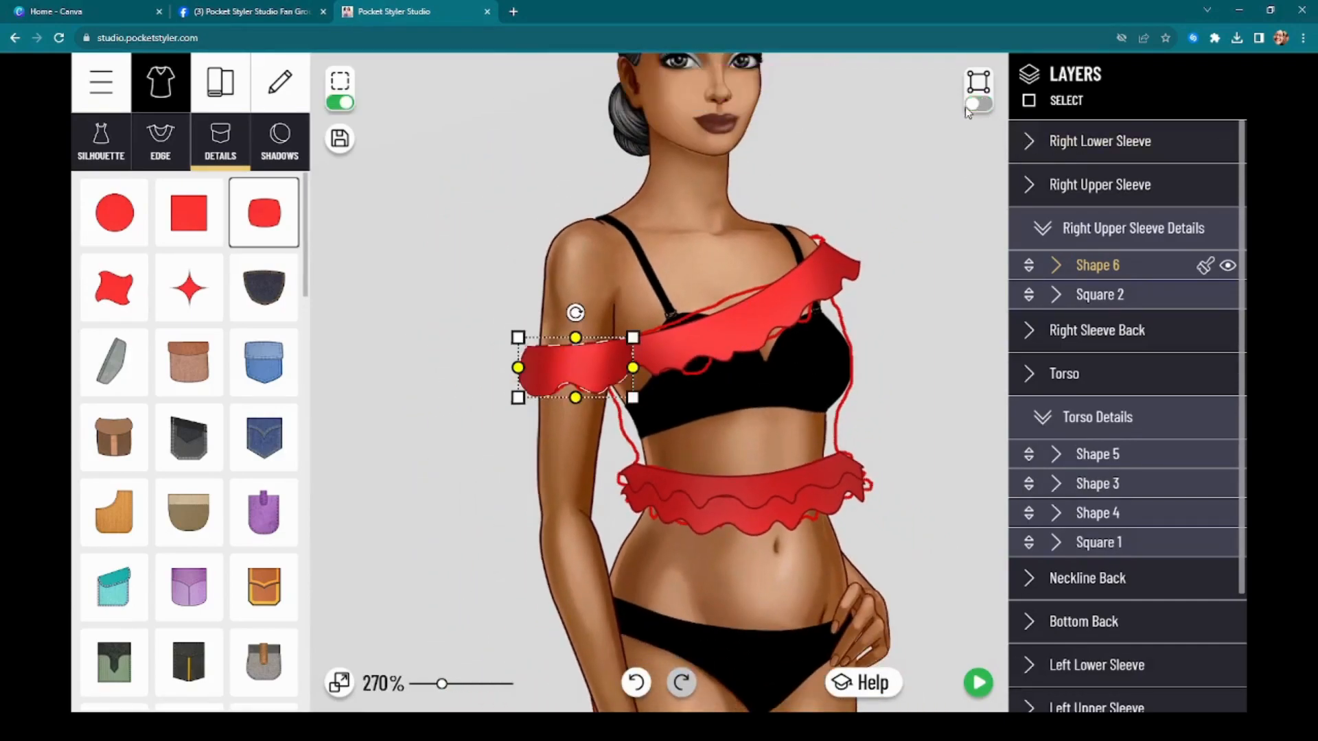
# Set the Torso fabric's color opacity to 100, and copy the styling of the Shape 5 ruffle onto the Torso
pyautogui.click(340, 103)
pyautogui.click(100, 141)
pyautogui.scroll(-2, 836, 289)
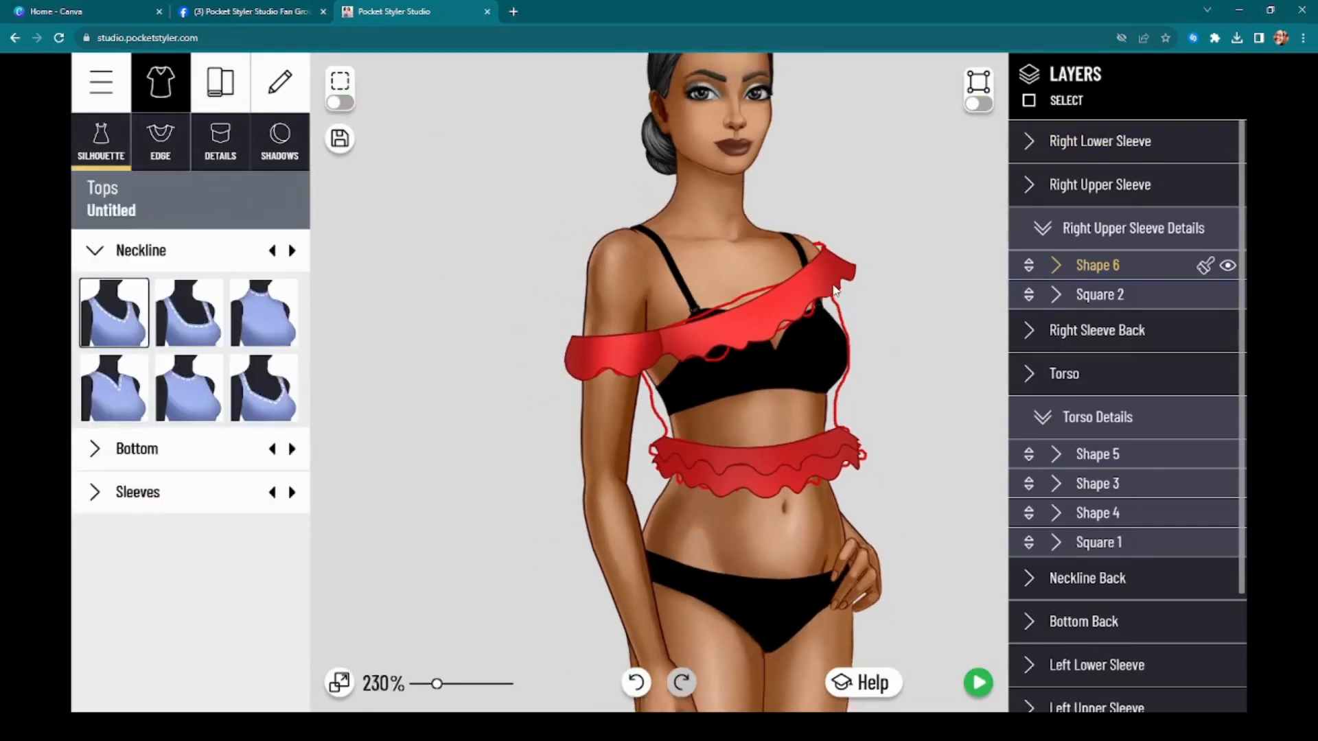
pyautogui.scroll(-6, 835, 290)
pyautogui.scroll(4, 820, 364)
pyautogui.scroll(3, 722, 349)
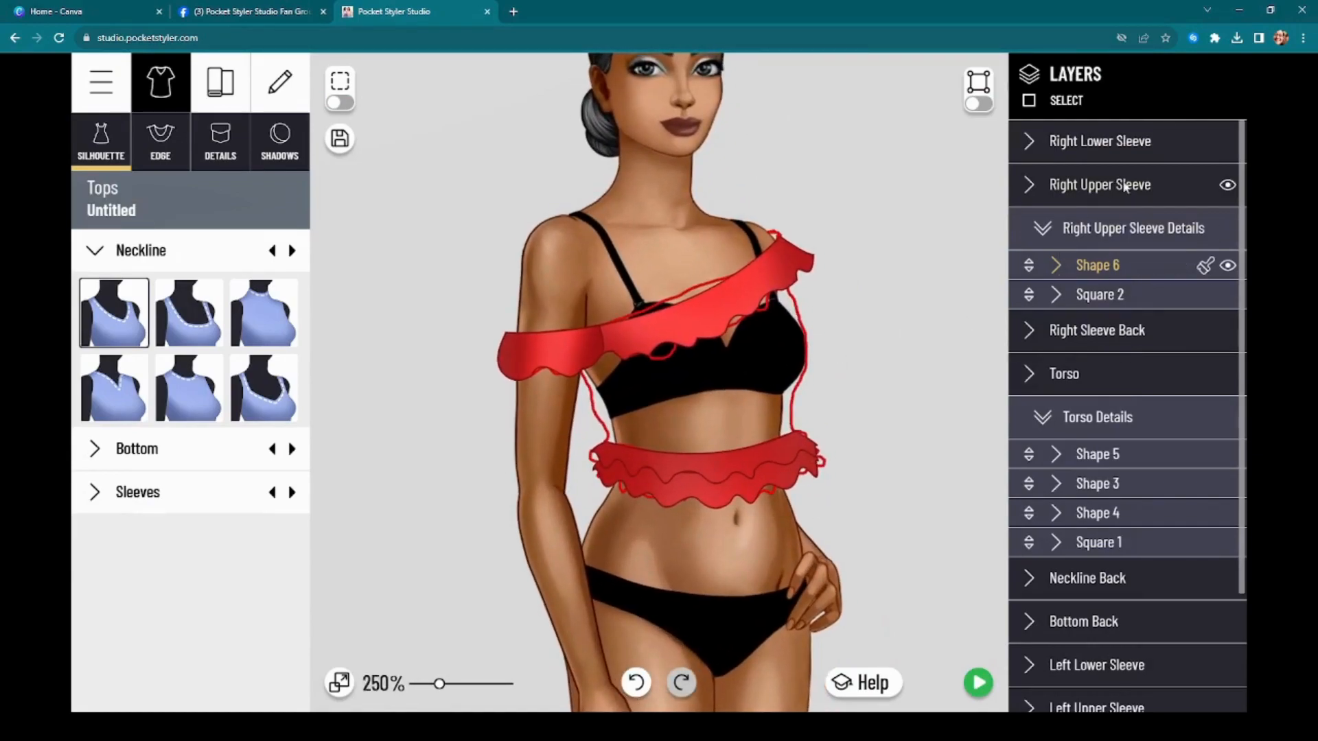
pyautogui.click(1084, 374)
pyautogui.click(1083, 534)
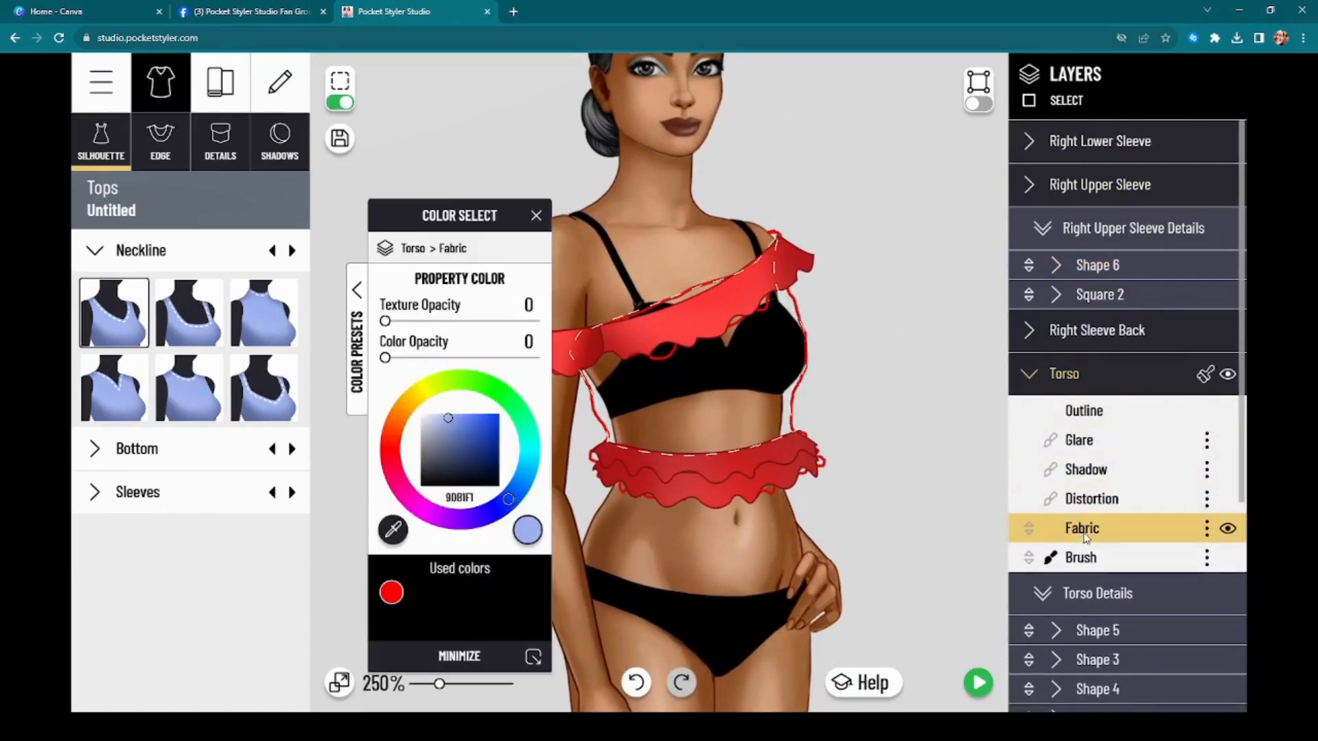
pyautogui.moveTo(385, 358); pyautogui.dragTo(810, 368)
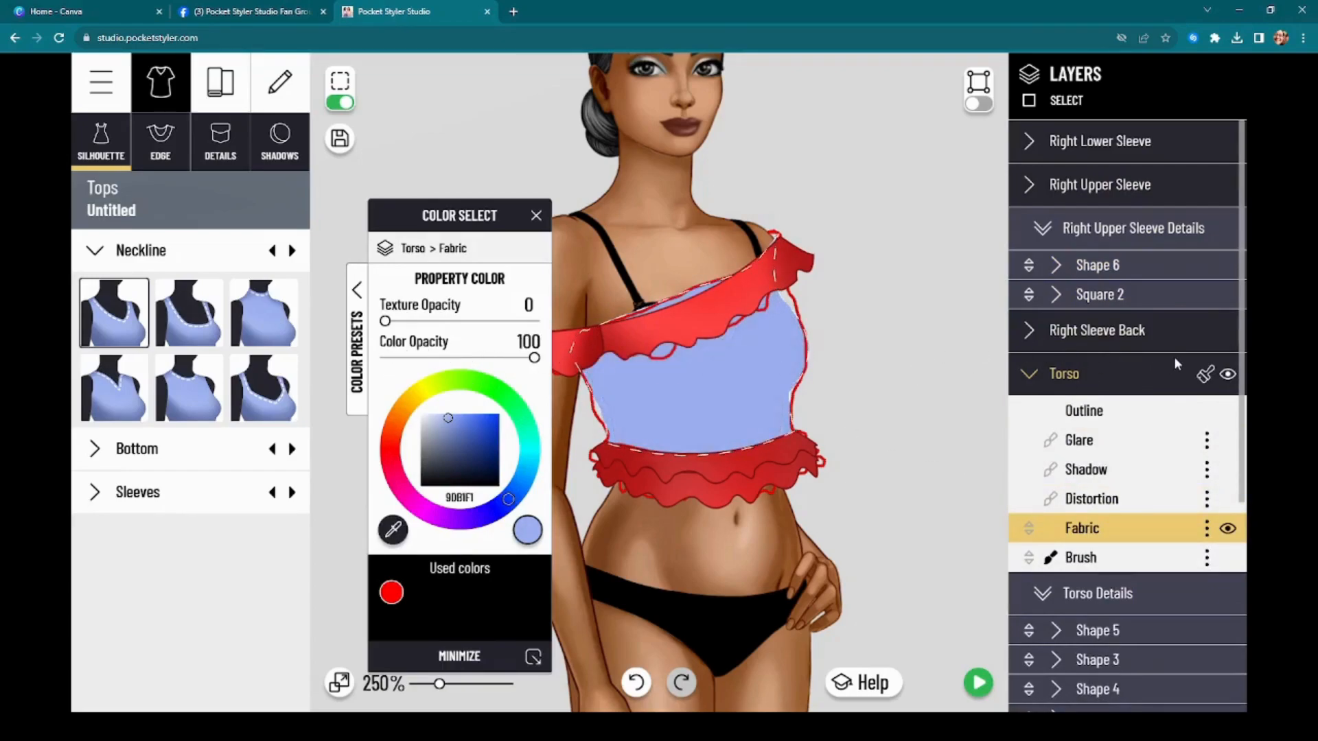
pyautogui.click(1103, 629)
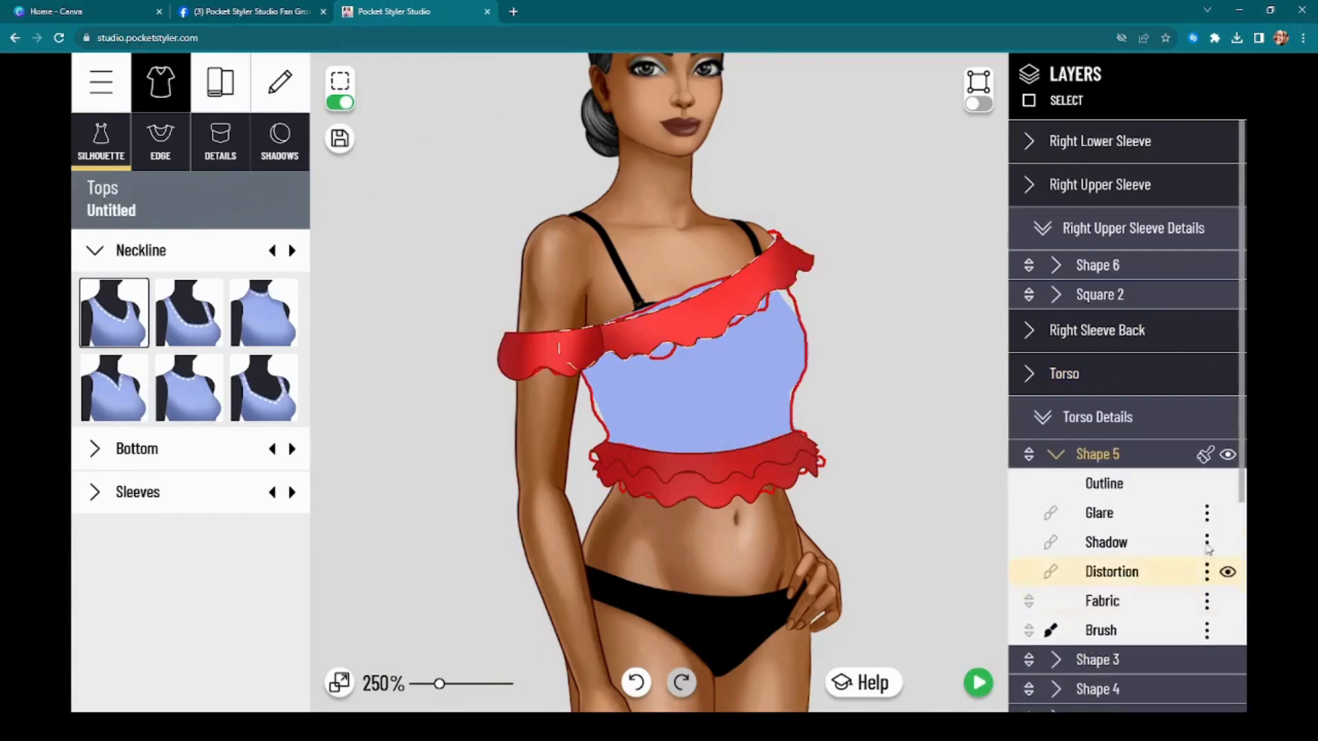
pyautogui.moveTo(1208, 456); pyautogui.dragTo(1123, 368)
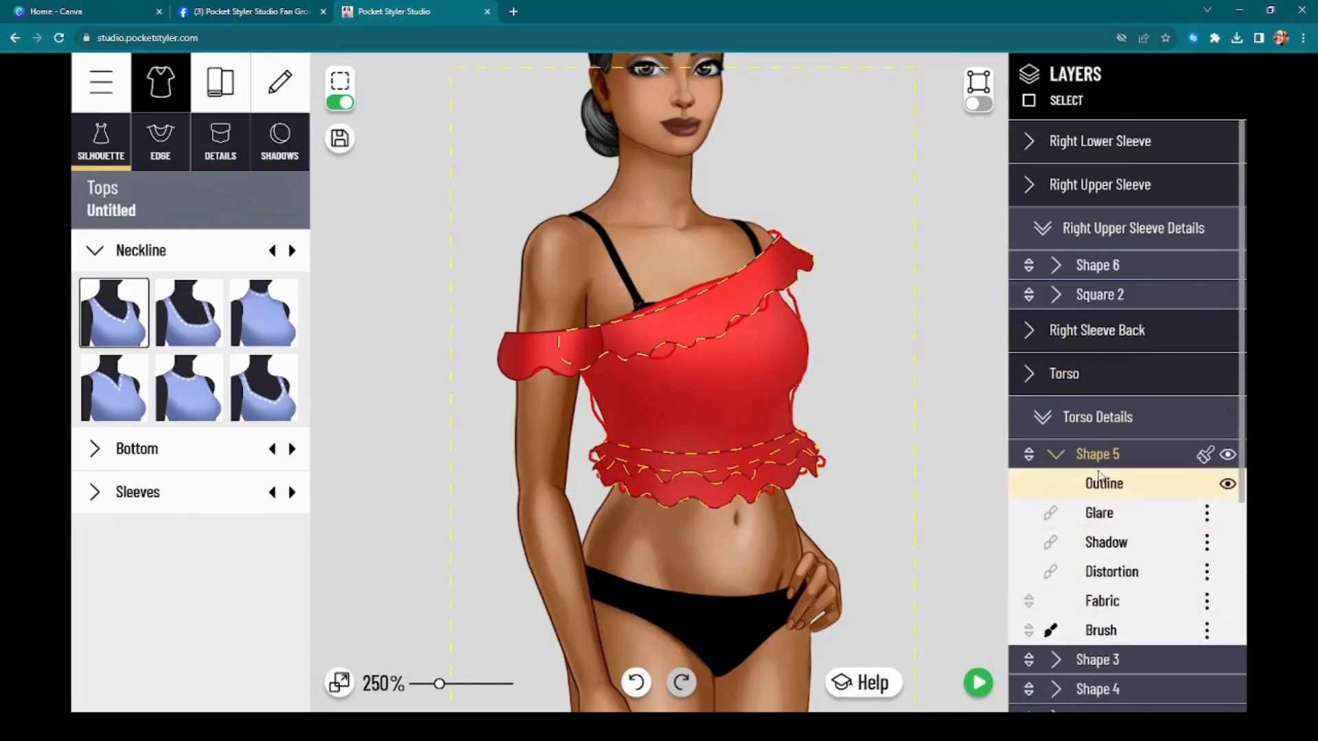
# Hide the red sketch lines by setting the brush opacity of Square 1 to 0, and move the color settings clear of the model
pyautogui.scroll(-1, 1096, 532)
pyautogui.scroll(-2, 1097, 532)
pyautogui.click(1112, 542)
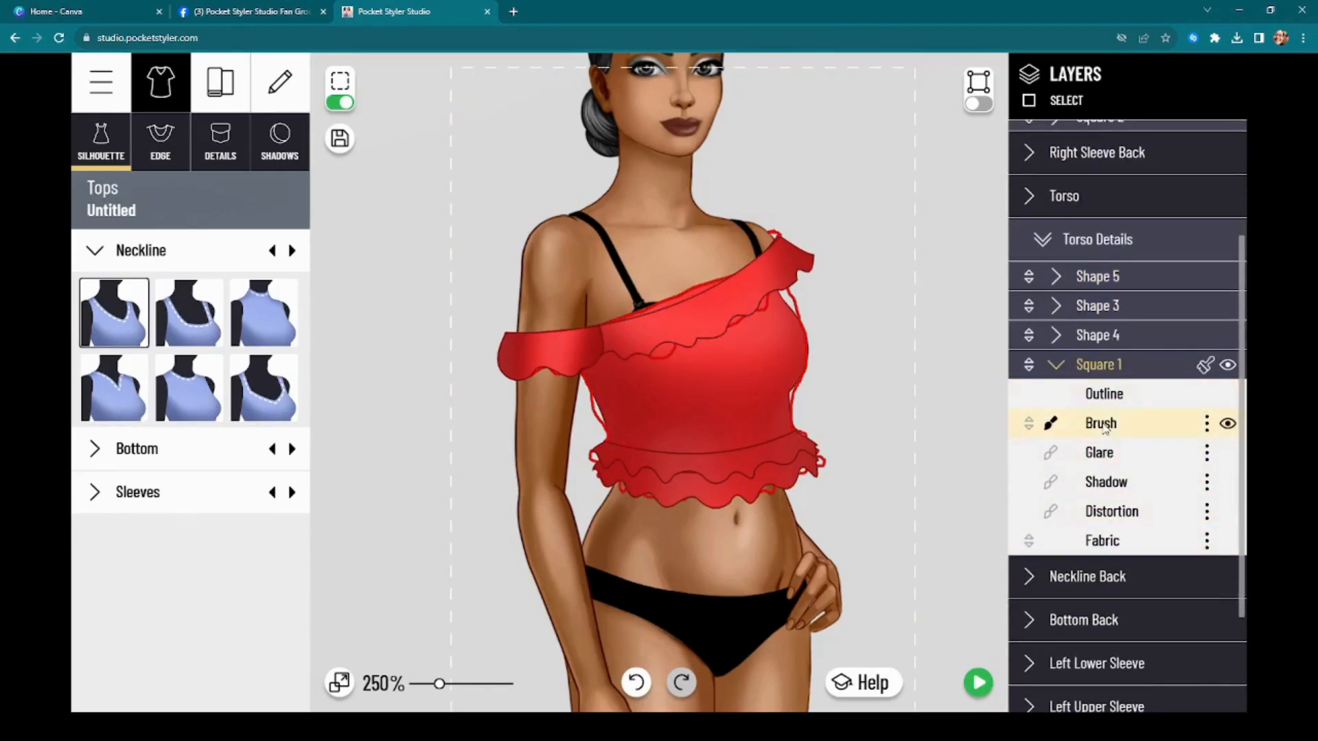
pyautogui.click(1167, 423)
pyautogui.moveTo(534, 357); pyautogui.dragTo(384, 358)
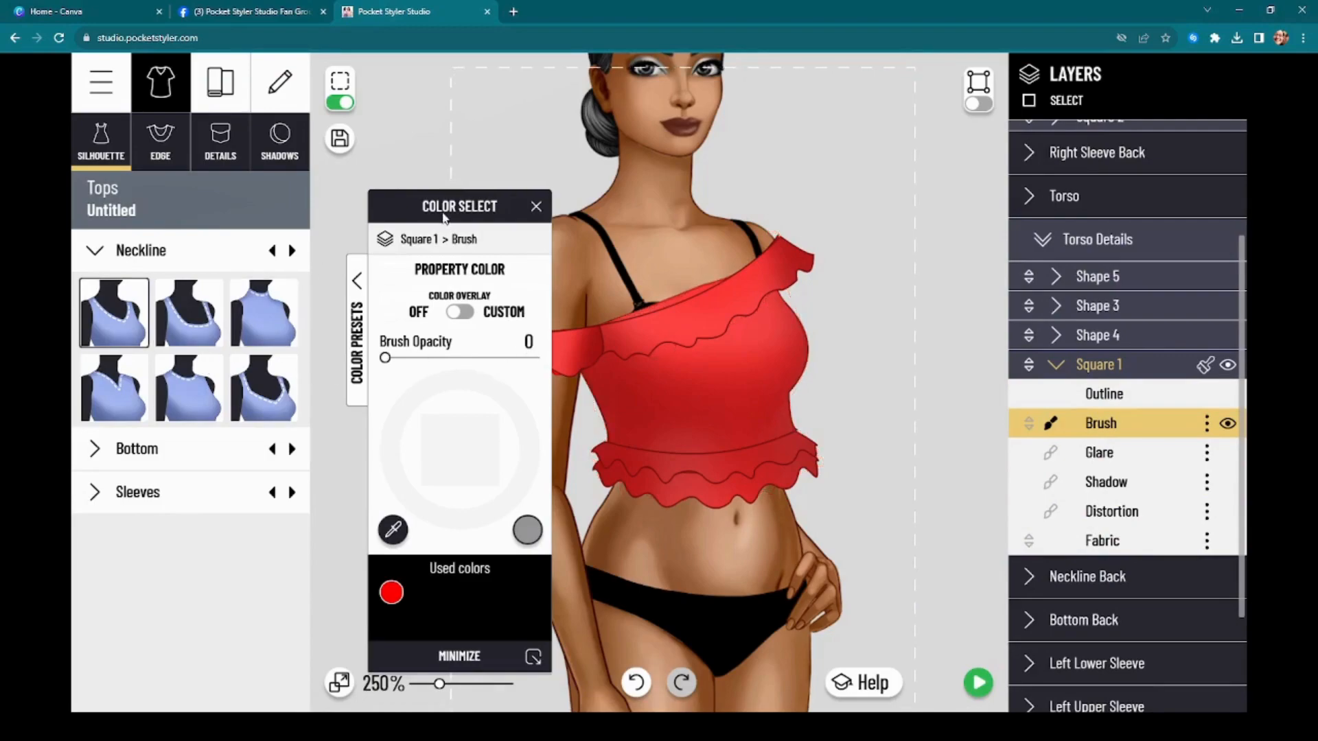
pyautogui.moveTo(458, 209); pyautogui.dragTo(144, 228)
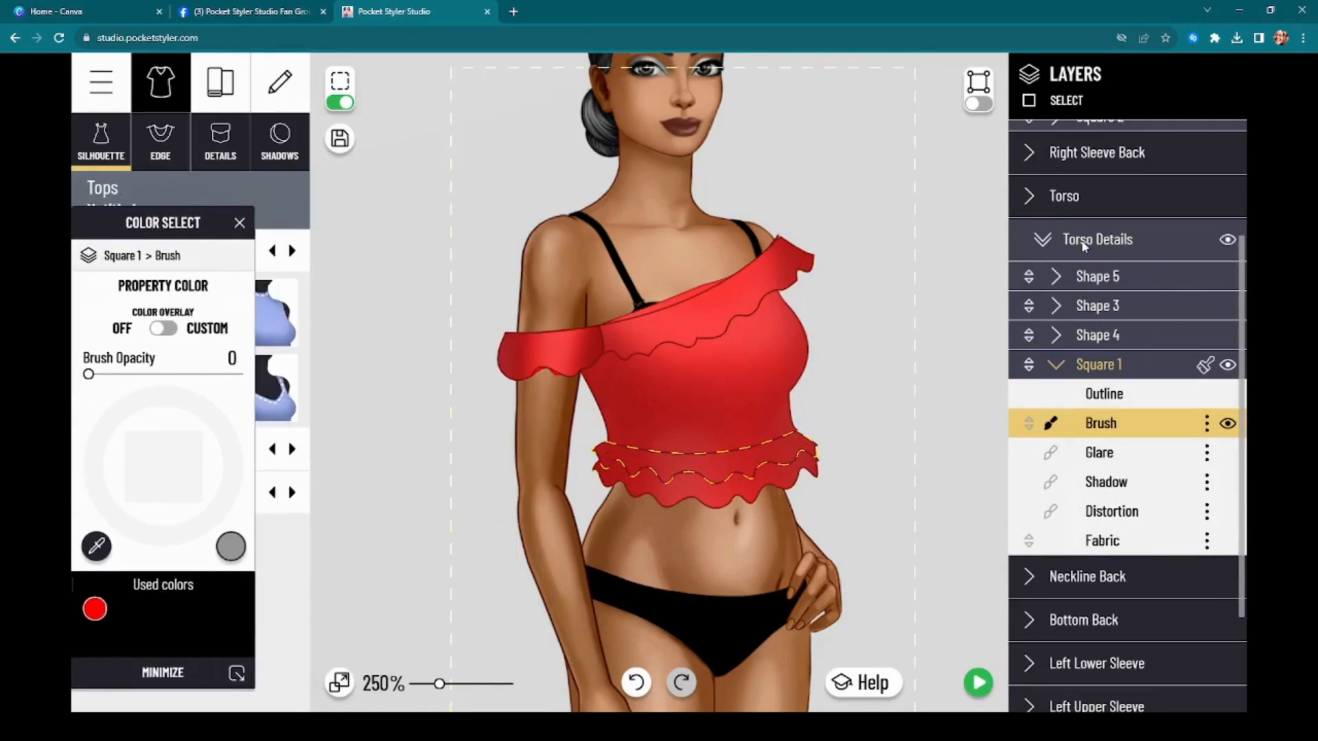
# Enable point editing on the Torso and lower two neckline points so its upper edge tucks behind the chest ruffle
pyautogui.click(1073, 196)
pyautogui.click(978, 103)
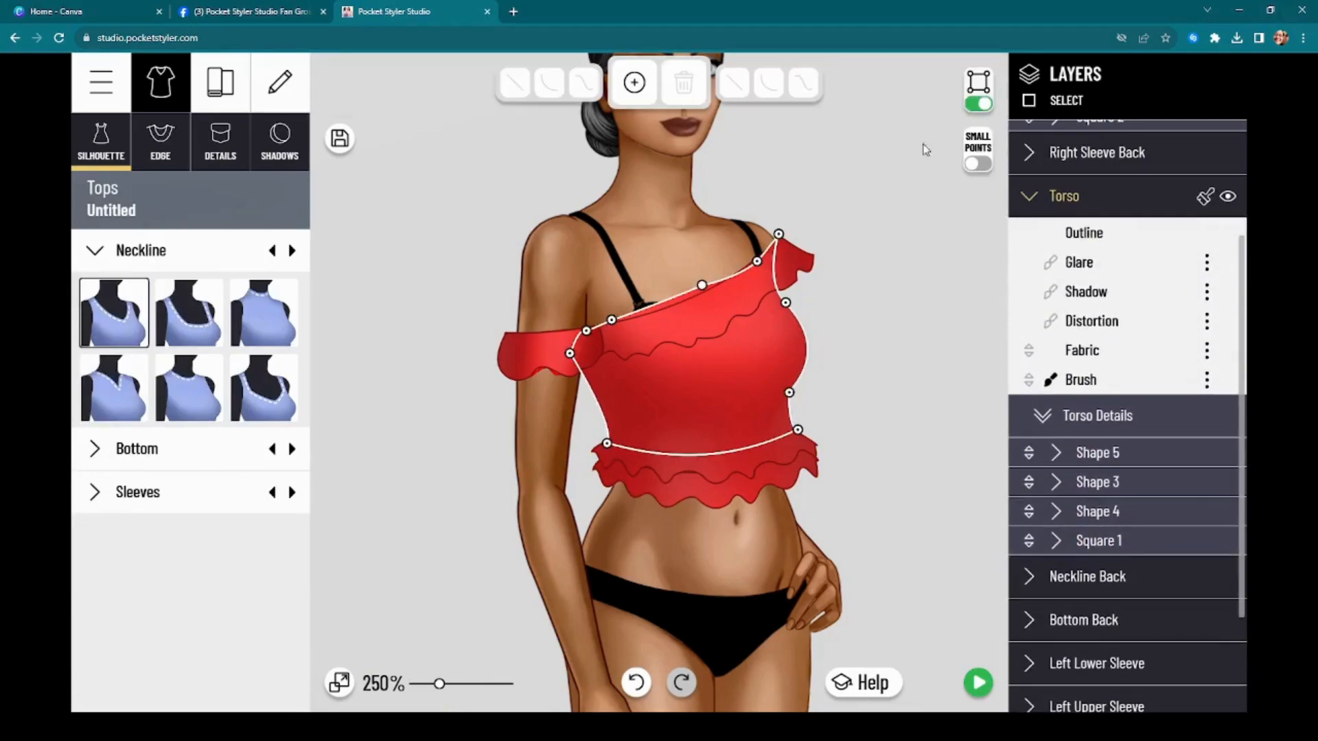
pyautogui.moveTo(702, 286); pyautogui.dragTo(701, 297)
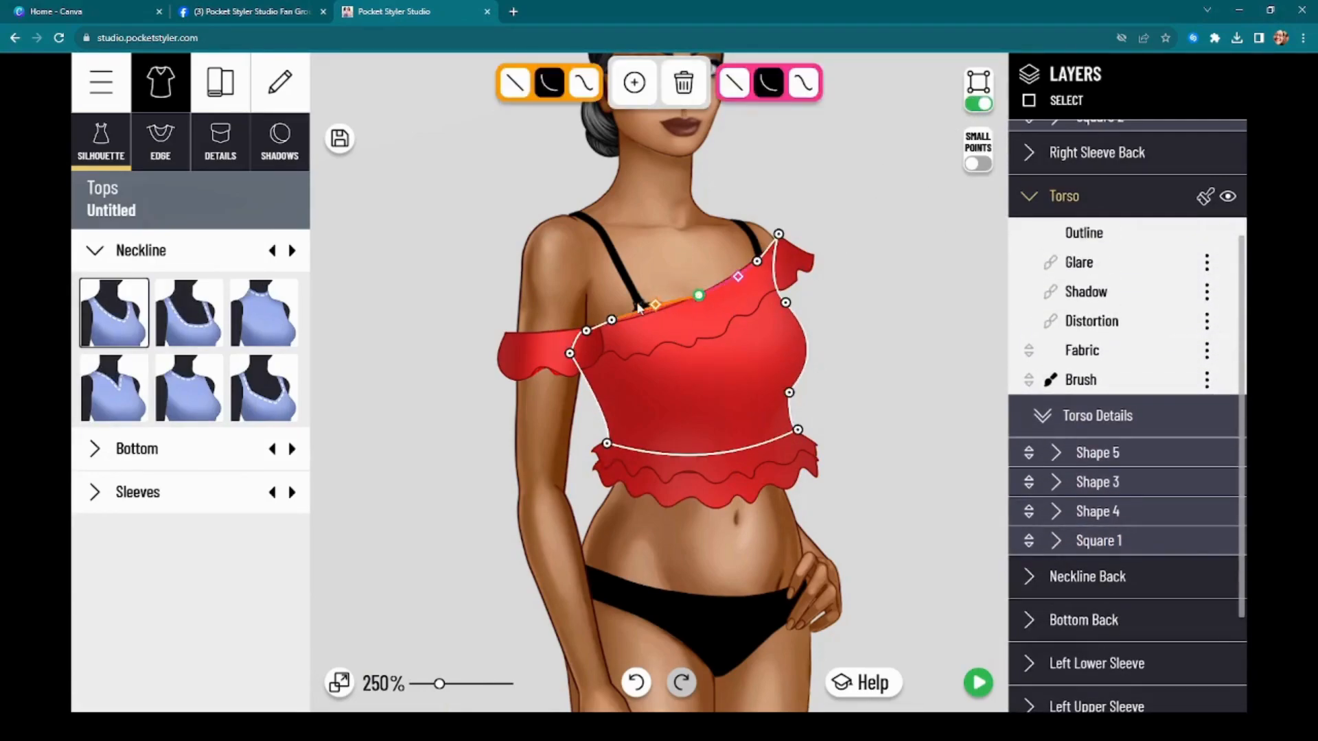
pyautogui.moveTo(612, 321); pyautogui.dragTo(662, 324)
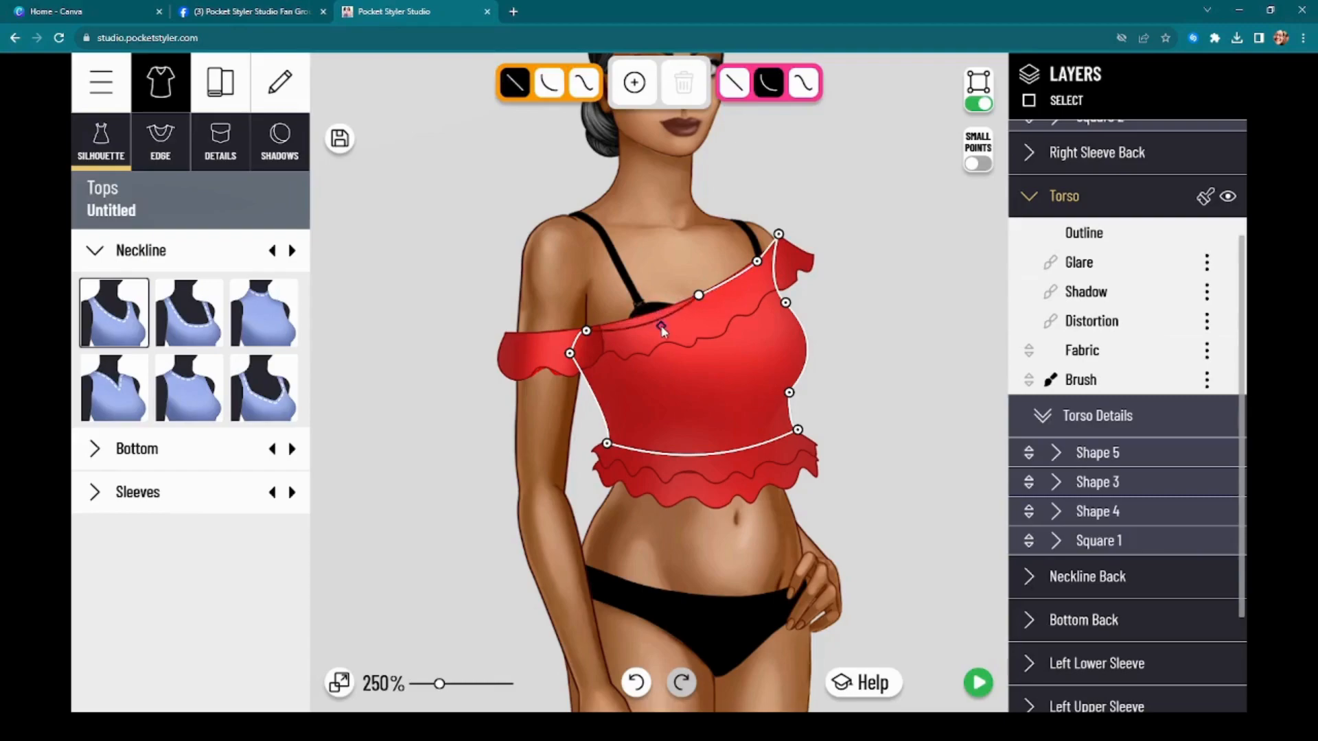
# Hide the model's bra
pyautogui.scroll(-3, 897, 477)
pyautogui.scroll(-2, 1105, 570)
pyautogui.click(1145, 642)
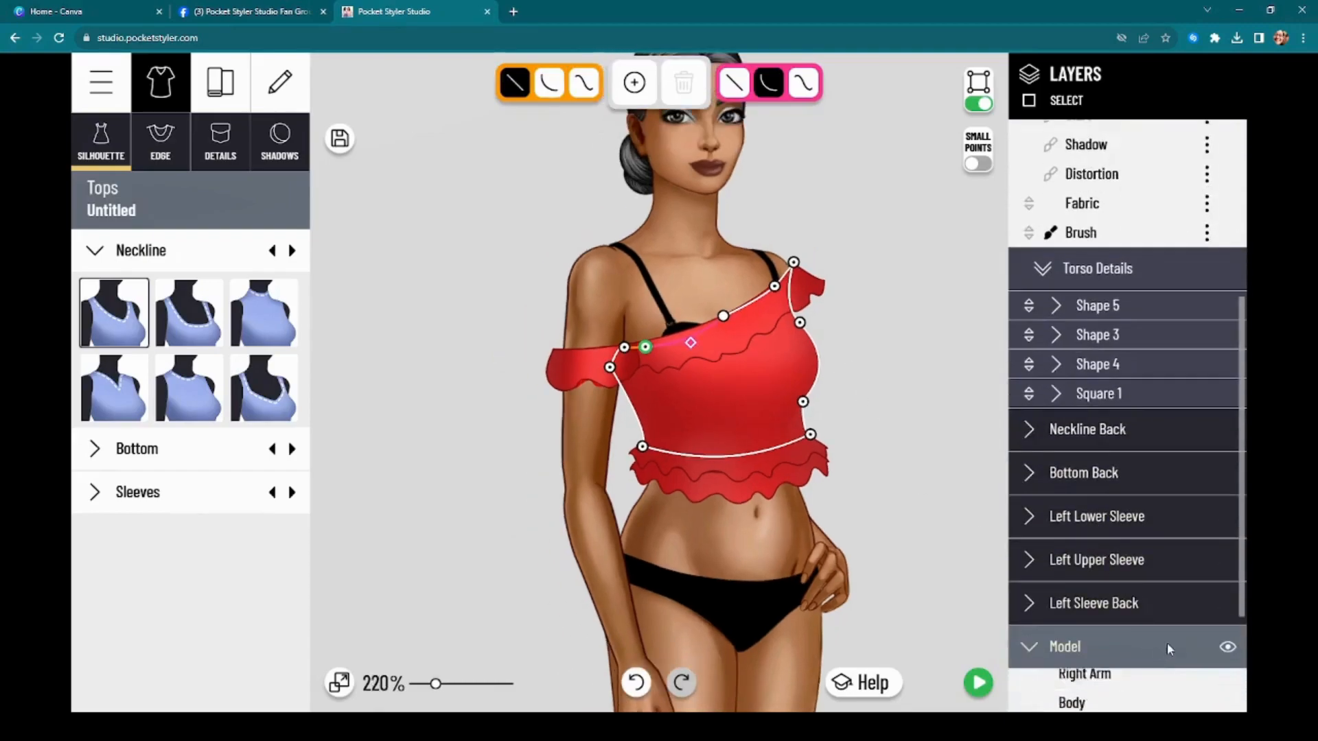
pyautogui.click(1227, 684)
pyautogui.scroll(3, 1011, 396)
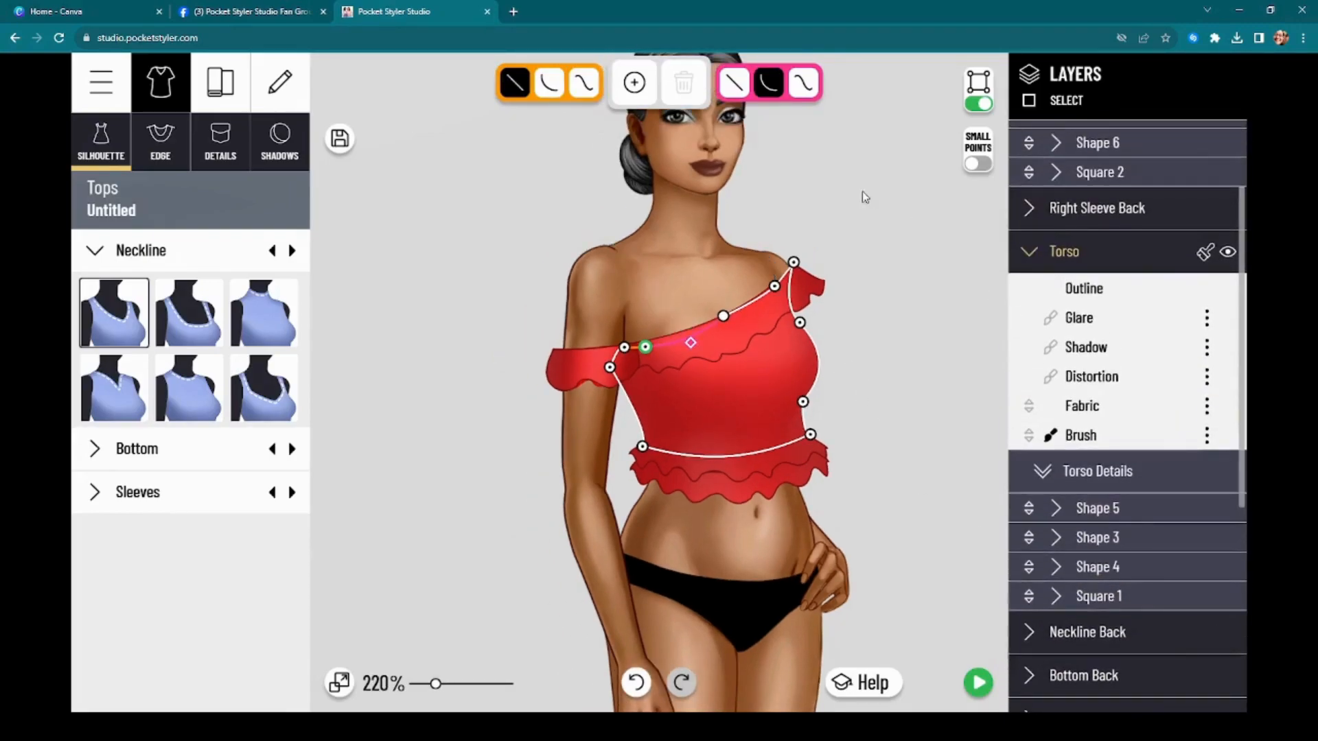
# Turn off point editing and the selection outline, view the final preview of the top, and return to the editor
pyautogui.click(965, 102)
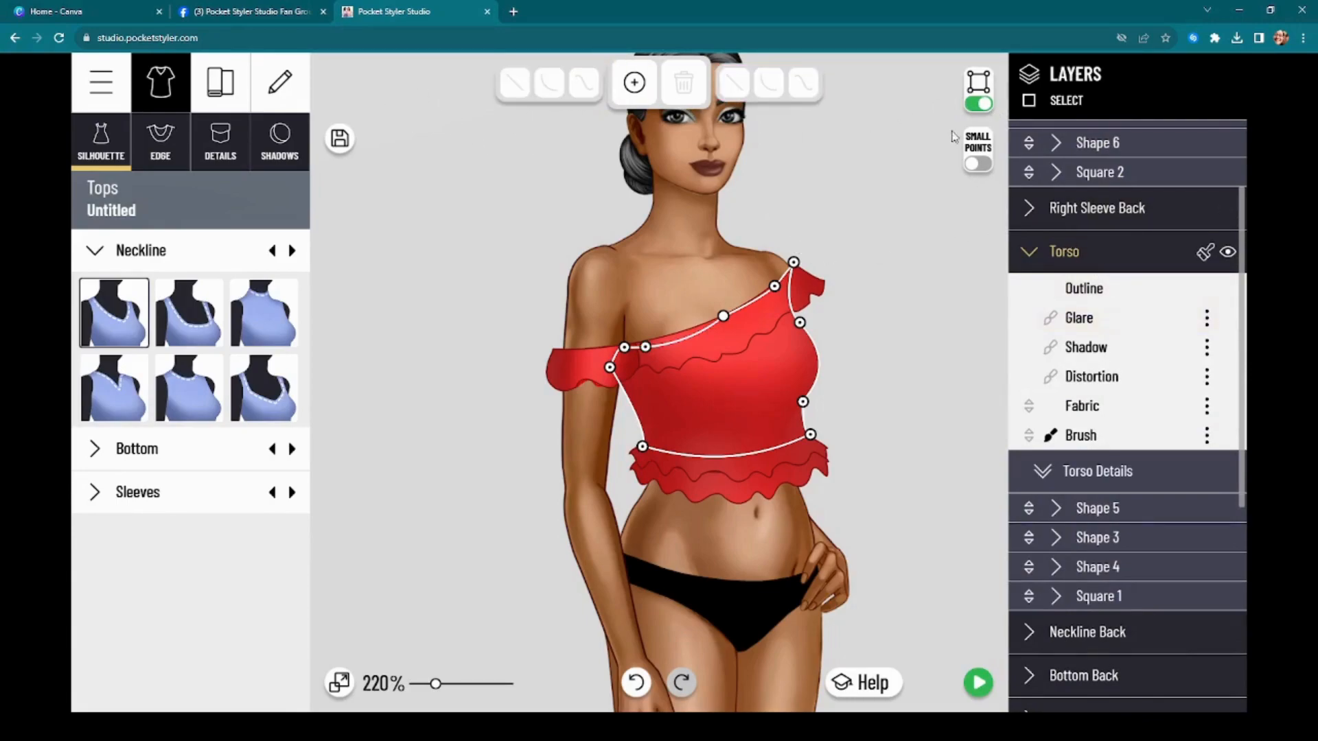
pyautogui.click(969, 105)
pyautogui.click(339, 102)
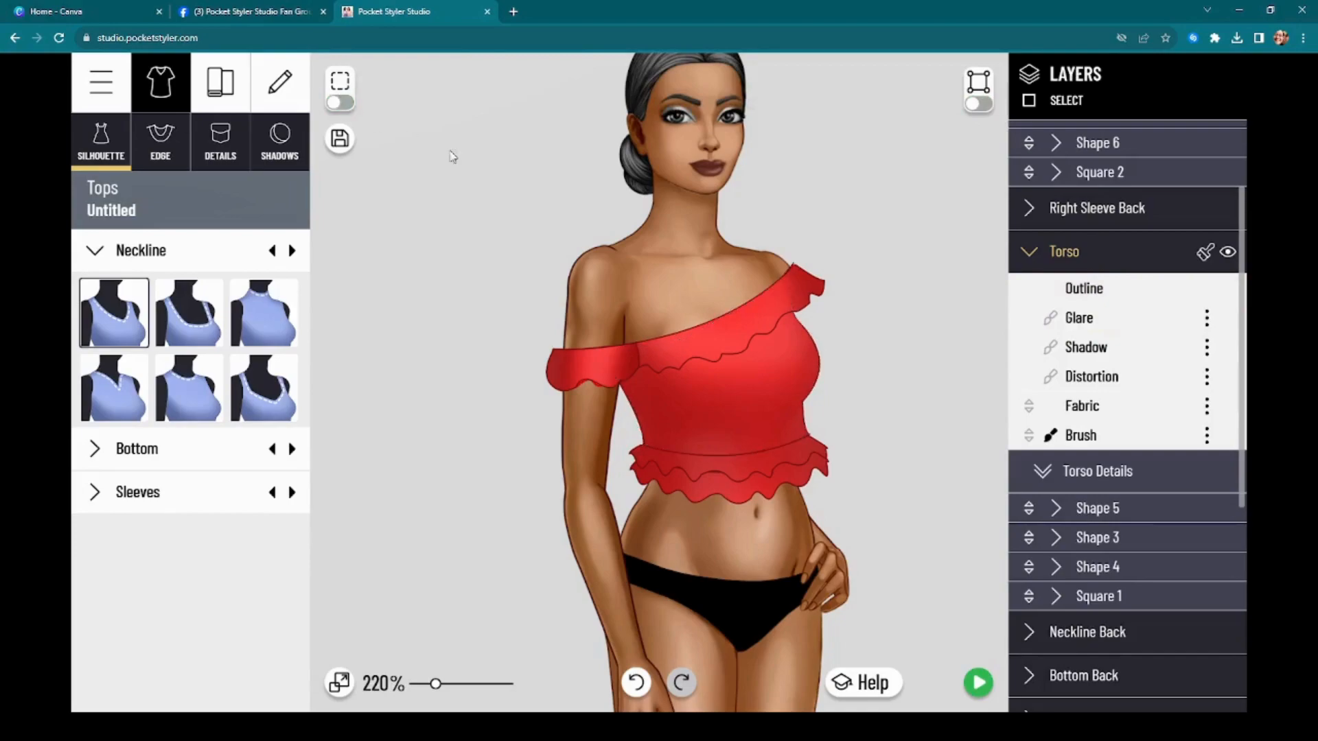
pyautogui.scroll(-2, 803, 403)
pyautogui.moveTo(903, 462); pyautogui.dragTo(821, 378)
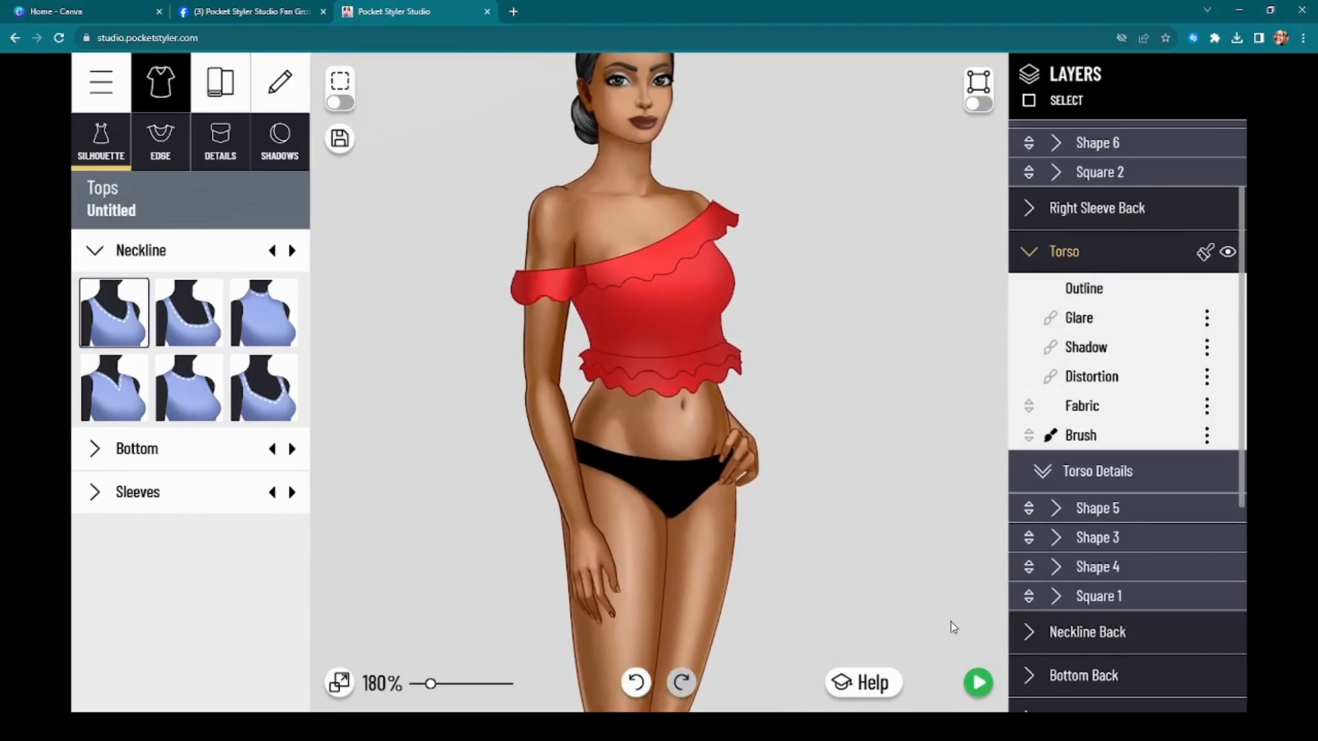
pyautogui.click(978, 683)
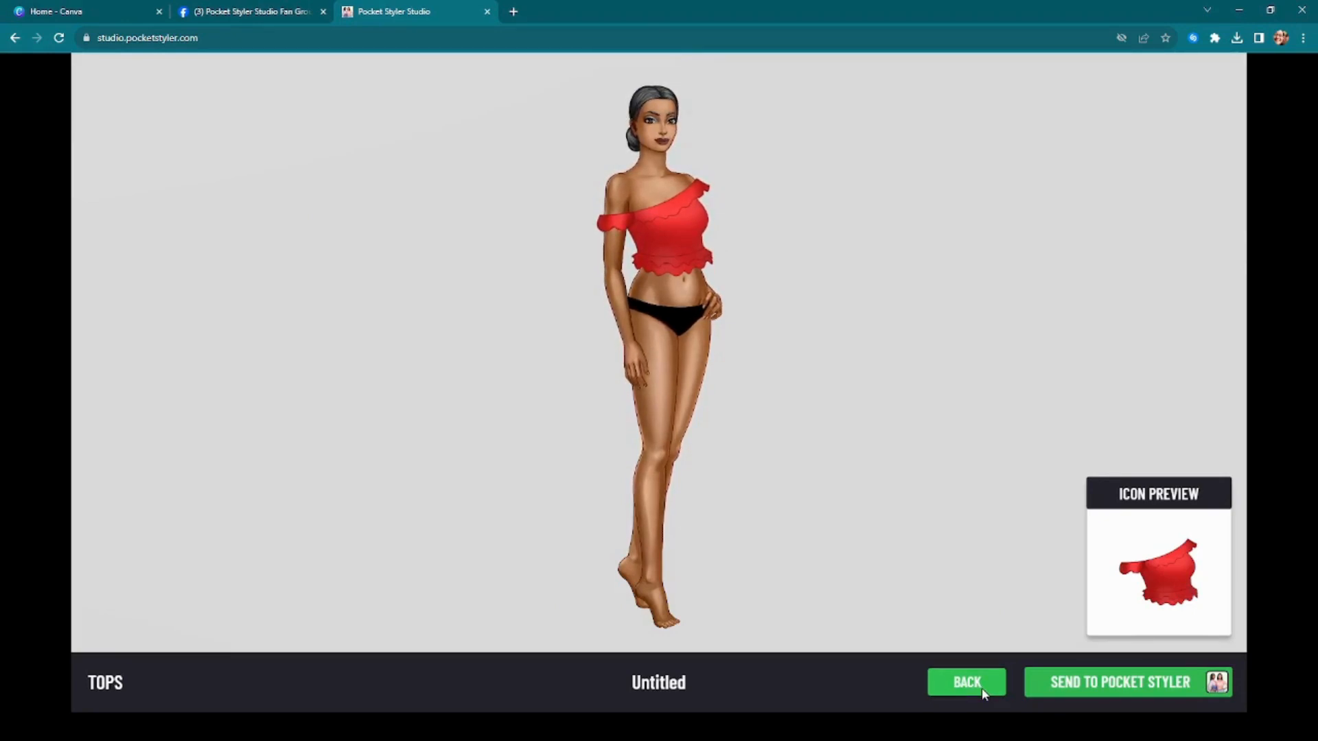
pyautogui.click(983, 694)
# Examine the finished top on the model both close up and at full length
pyautogui.scroll(5, 645, 296)
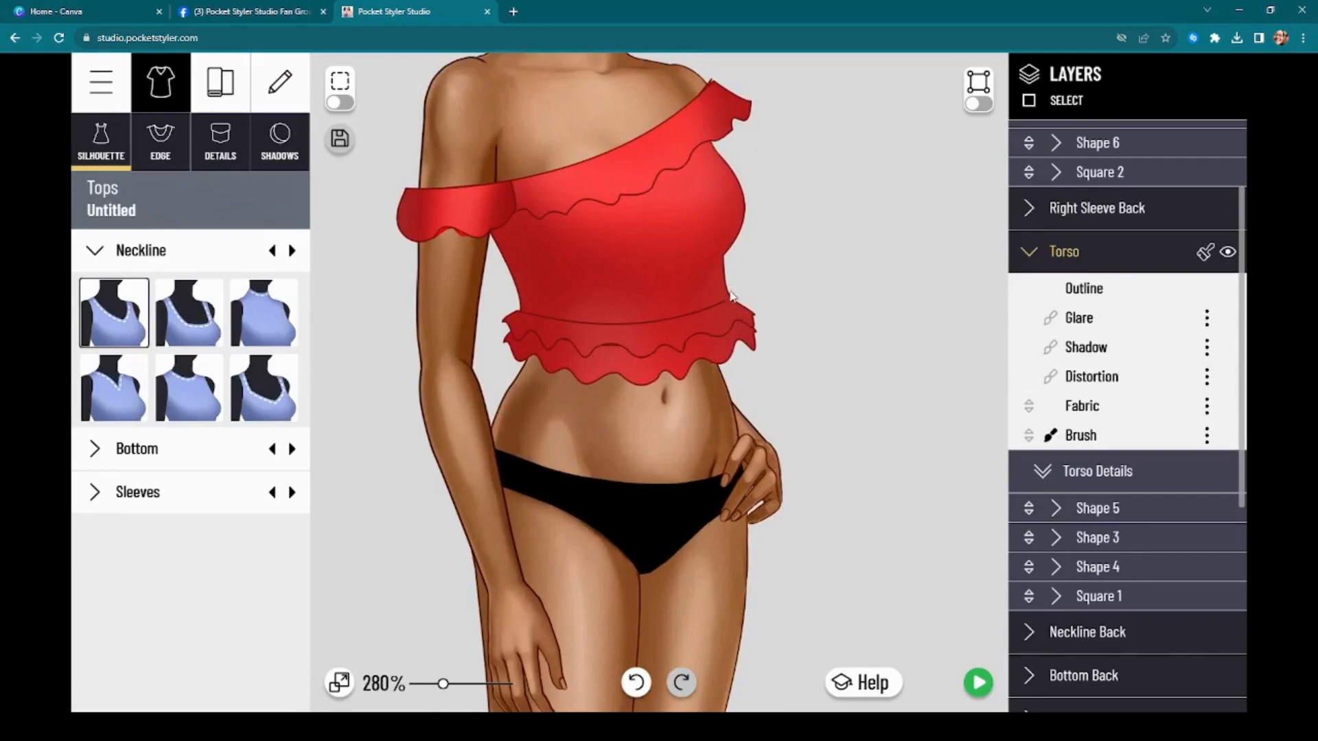
pyautogui.scroll(-4, 681, 353)
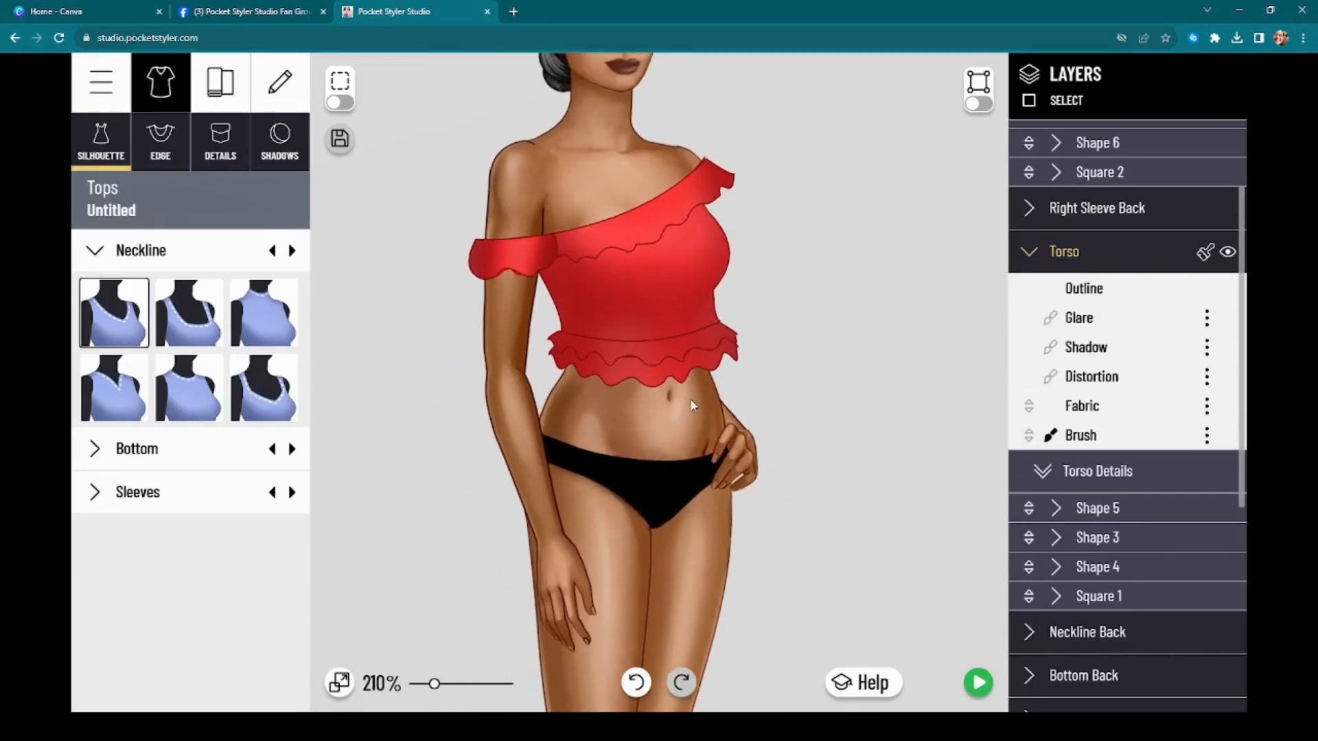
pyautogui.scroll(-6, 694, 417)
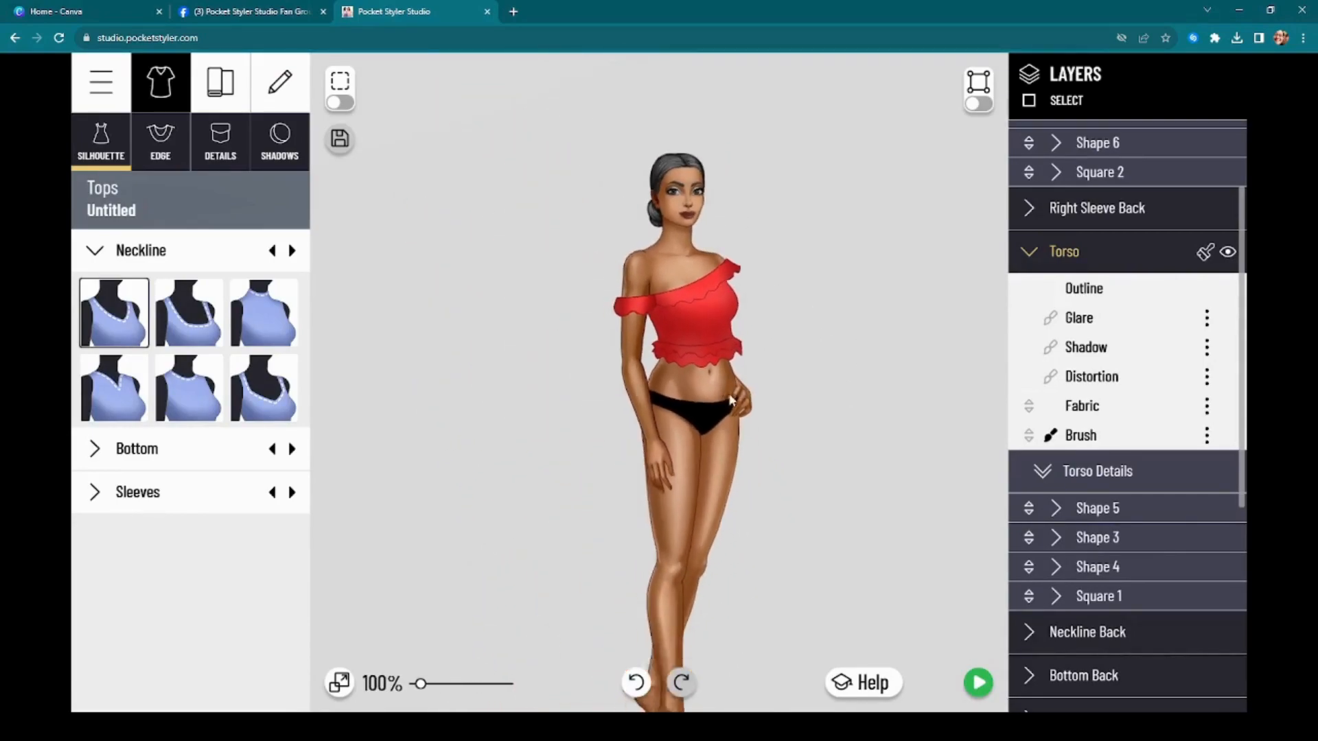
pyautogui.scroll(5, 729, 379)
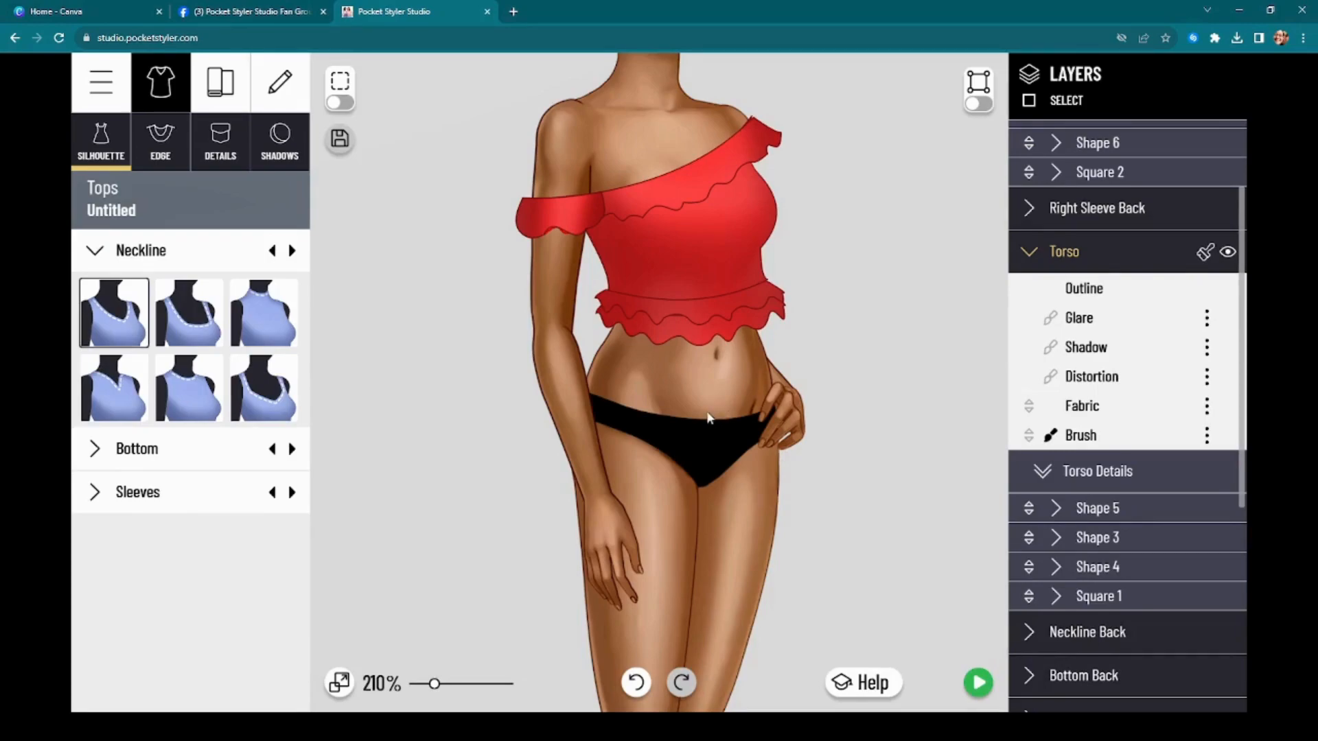
pyautogui.scroll(2, 699, 418)
pyautogui.scroll(2, 696, 416)
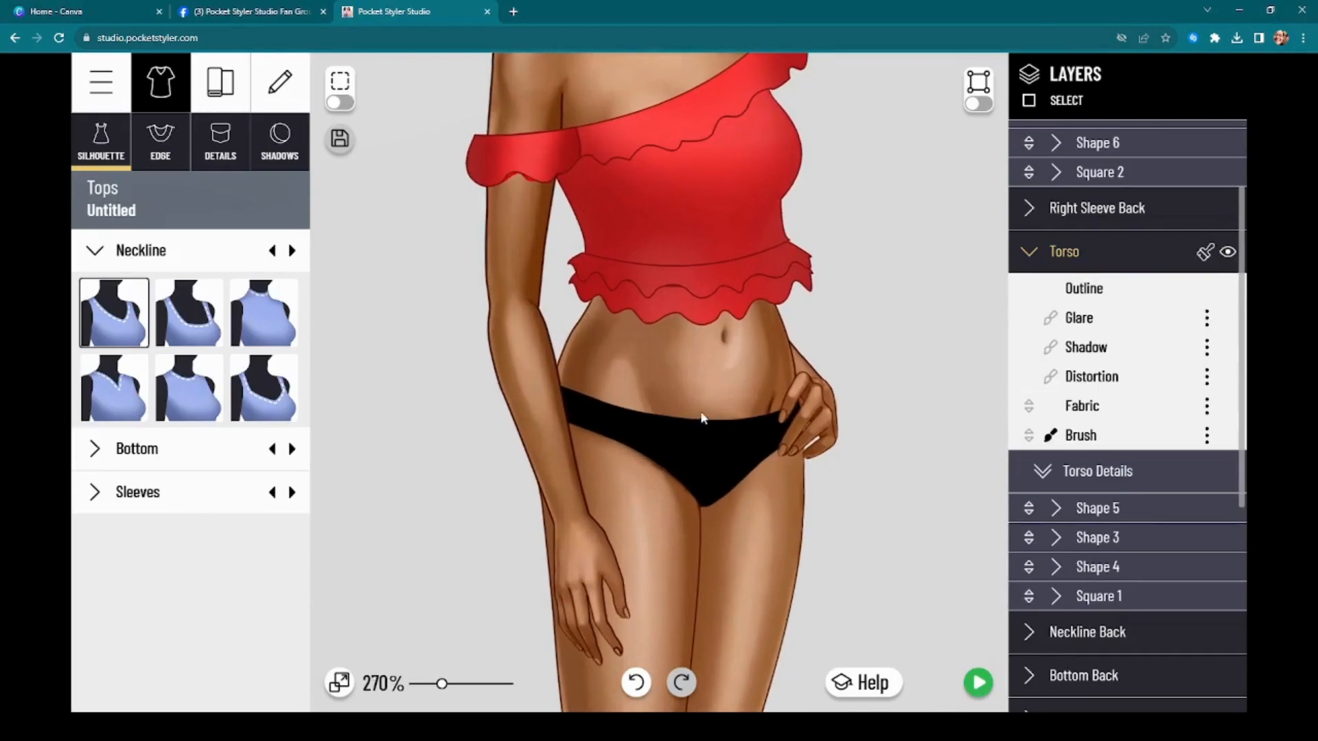
pyautogui.scroll(1, 665, 407)
pyautogui.scroll(1, 664, 406)
pyautogui.scroll(-3, 693, 411)
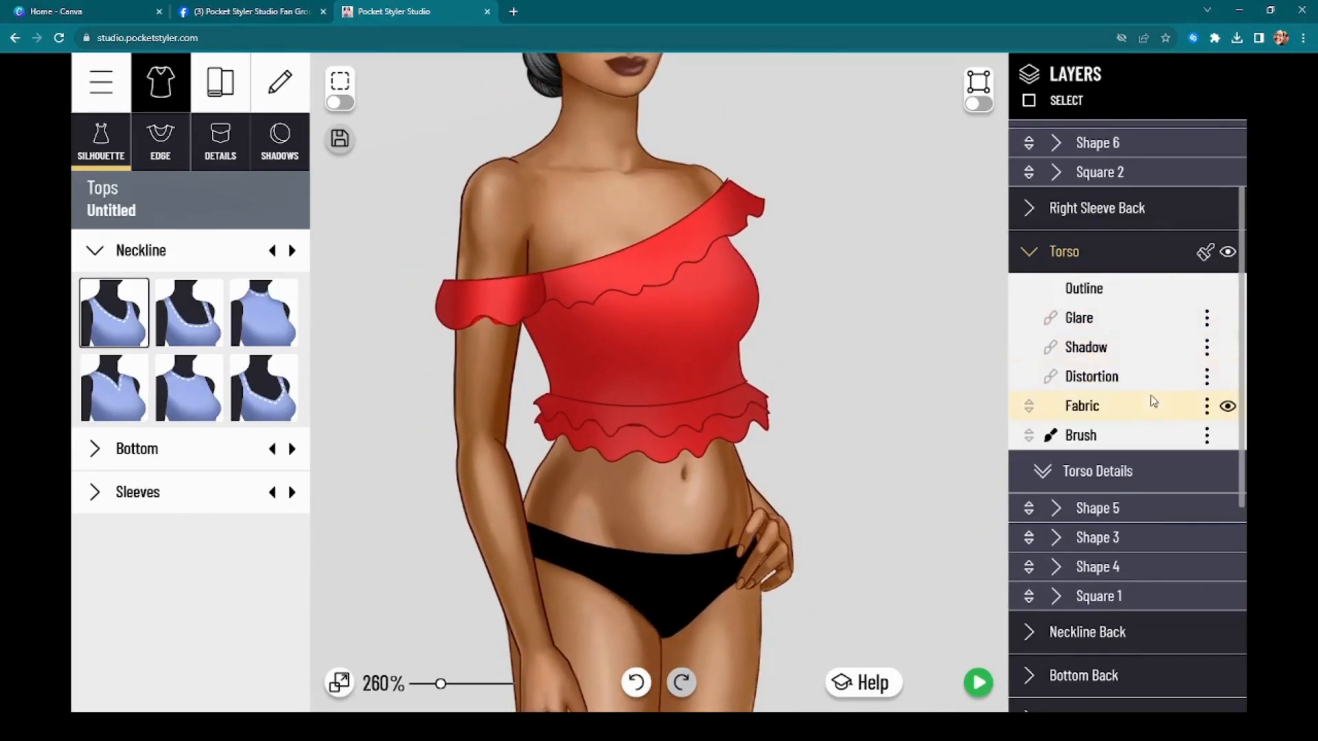
# Show the sketch lines again by setting the brush opacity of Square 1 to 100
pyautogui.click(1110, 595)
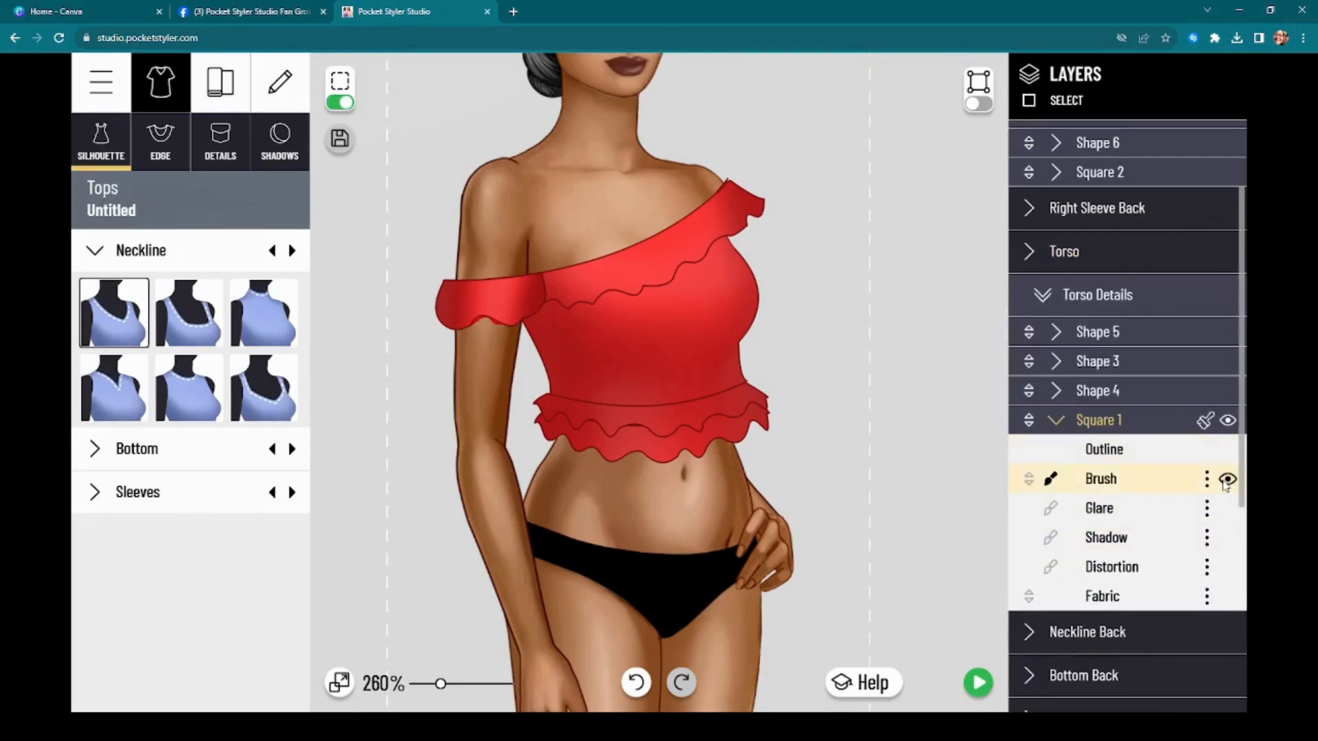
pyautogui.click(1165, 486)
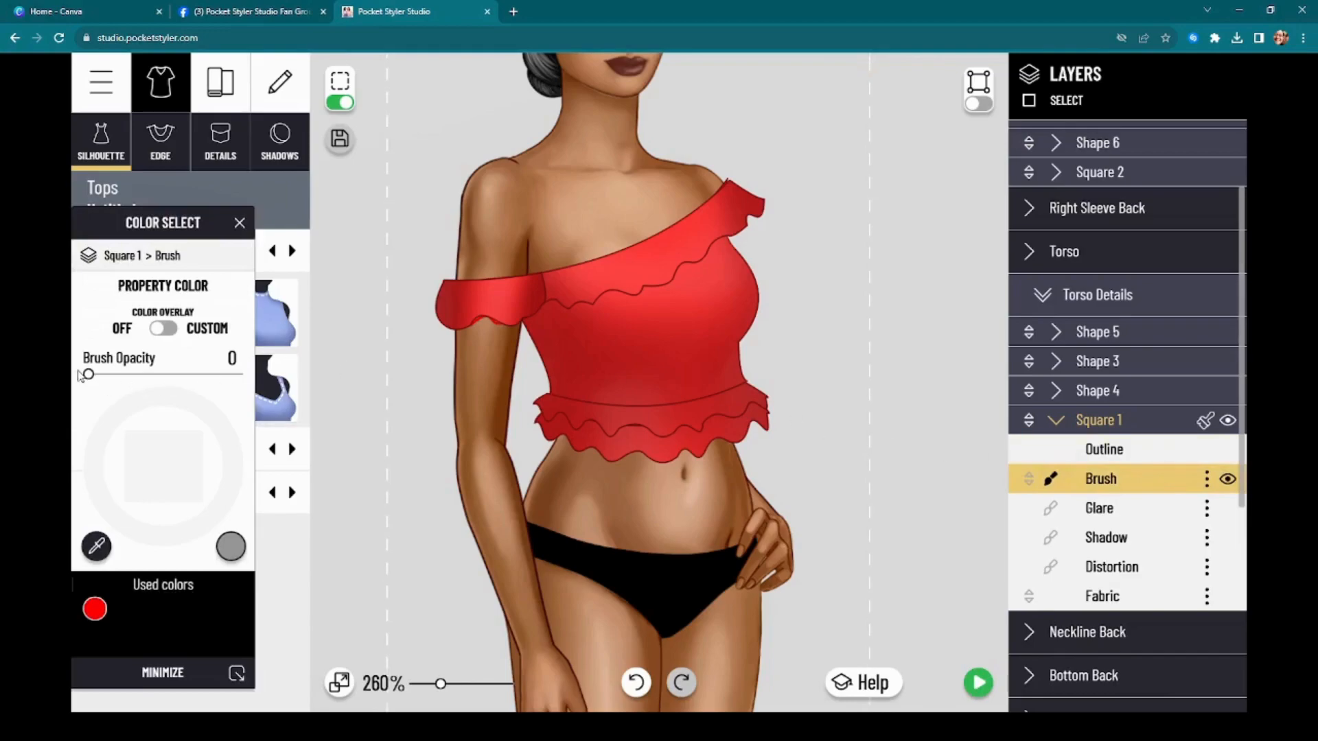
pyautogui.moveTo(89, 375); pyautogui.dragTo(238, 374)
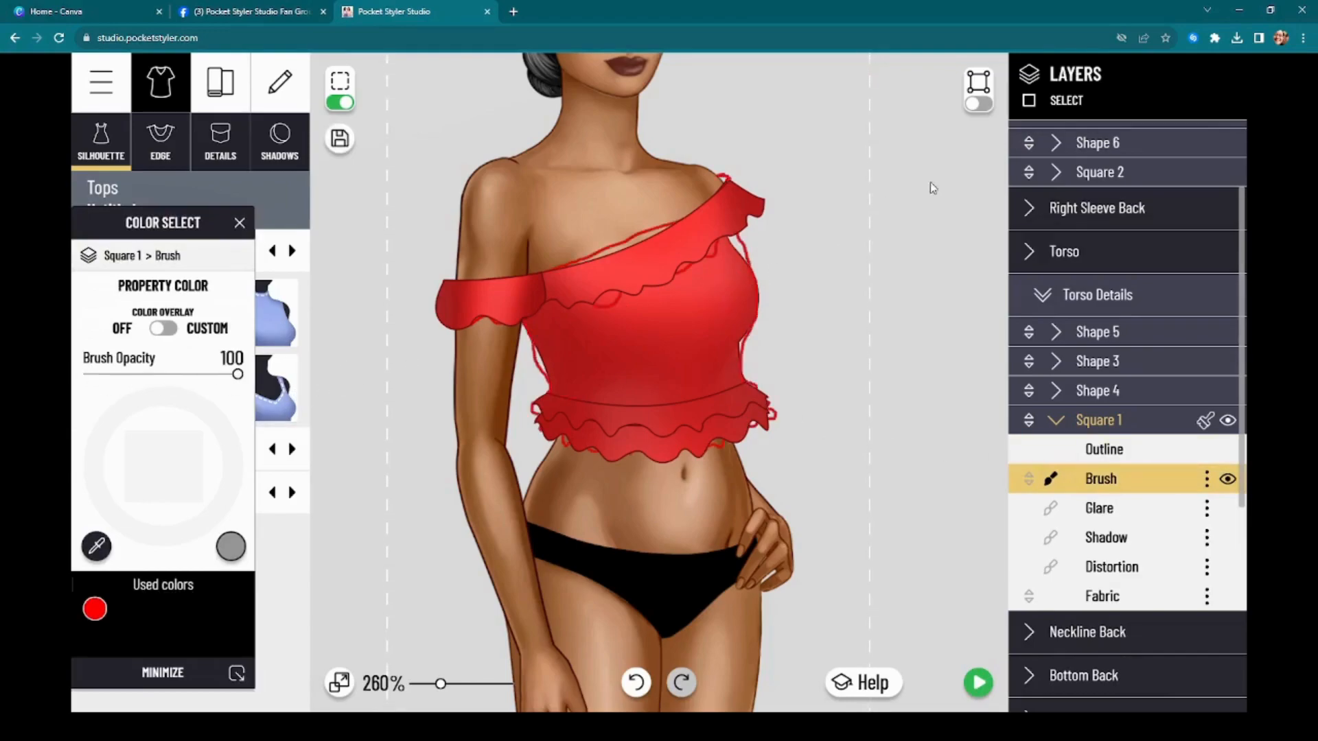
# Set the Torso's outline opacity to 0, and its fabric to texture opacity 0 and color opacity 100
pyautogui.click(1089, 253)
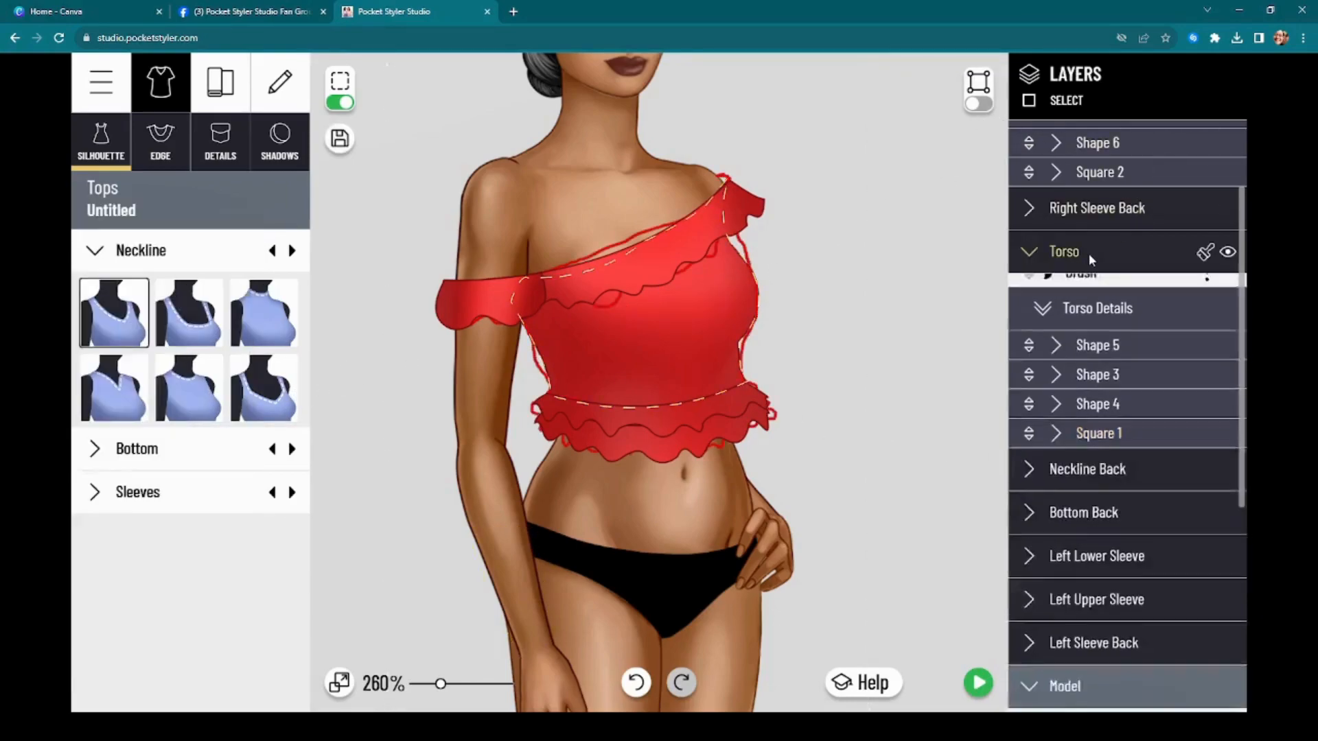
pyautogui.click(1117, 292)
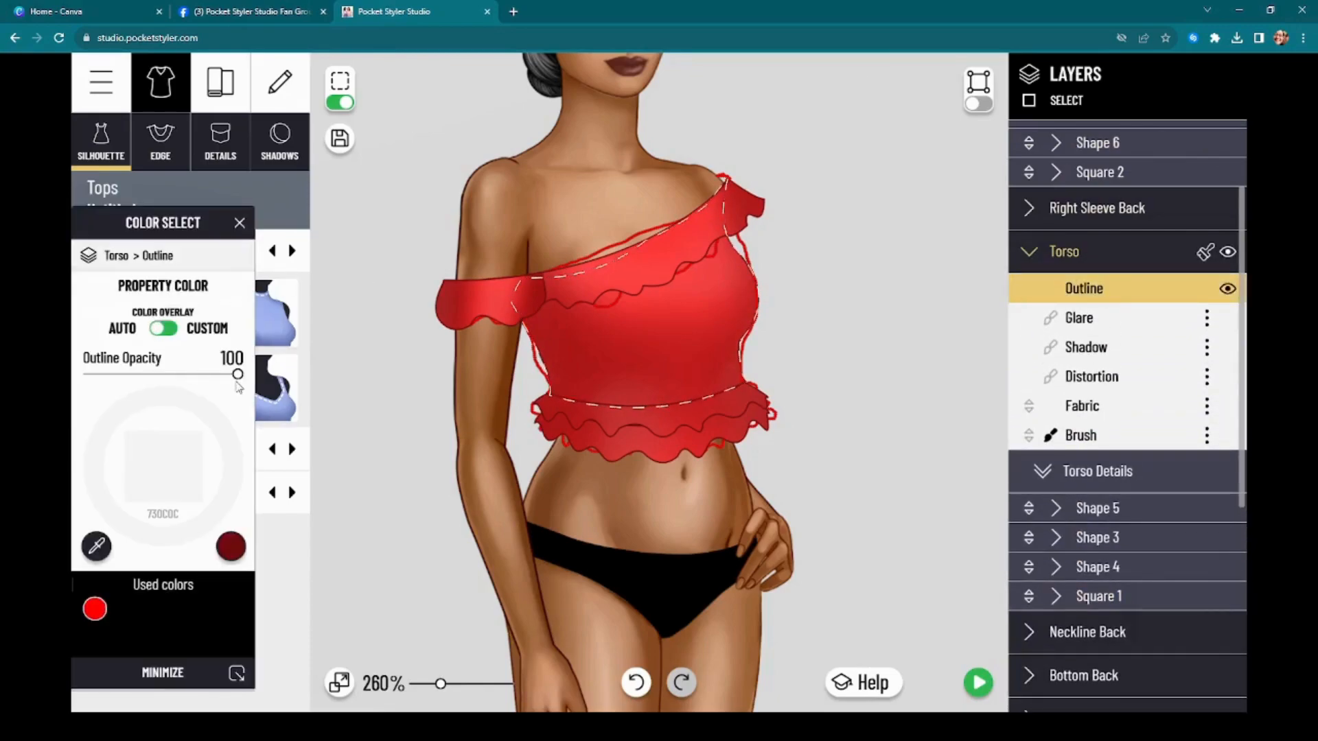
pyautogui.moveTo(238, 375); pyautogui.dragTo(62, 387)
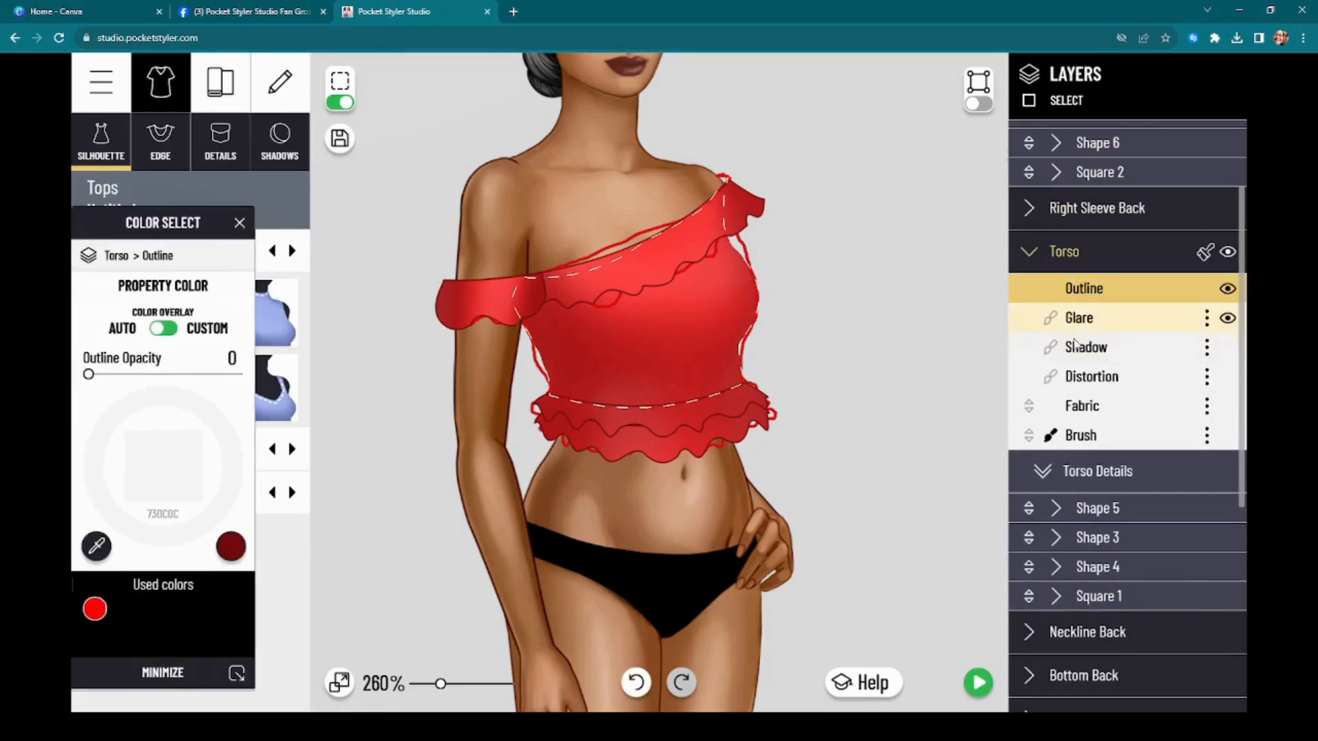
pyautogui.click(1103, 411)
pyautogui.moveTo(238, 376); pyautogui.dragTo(62, 377)
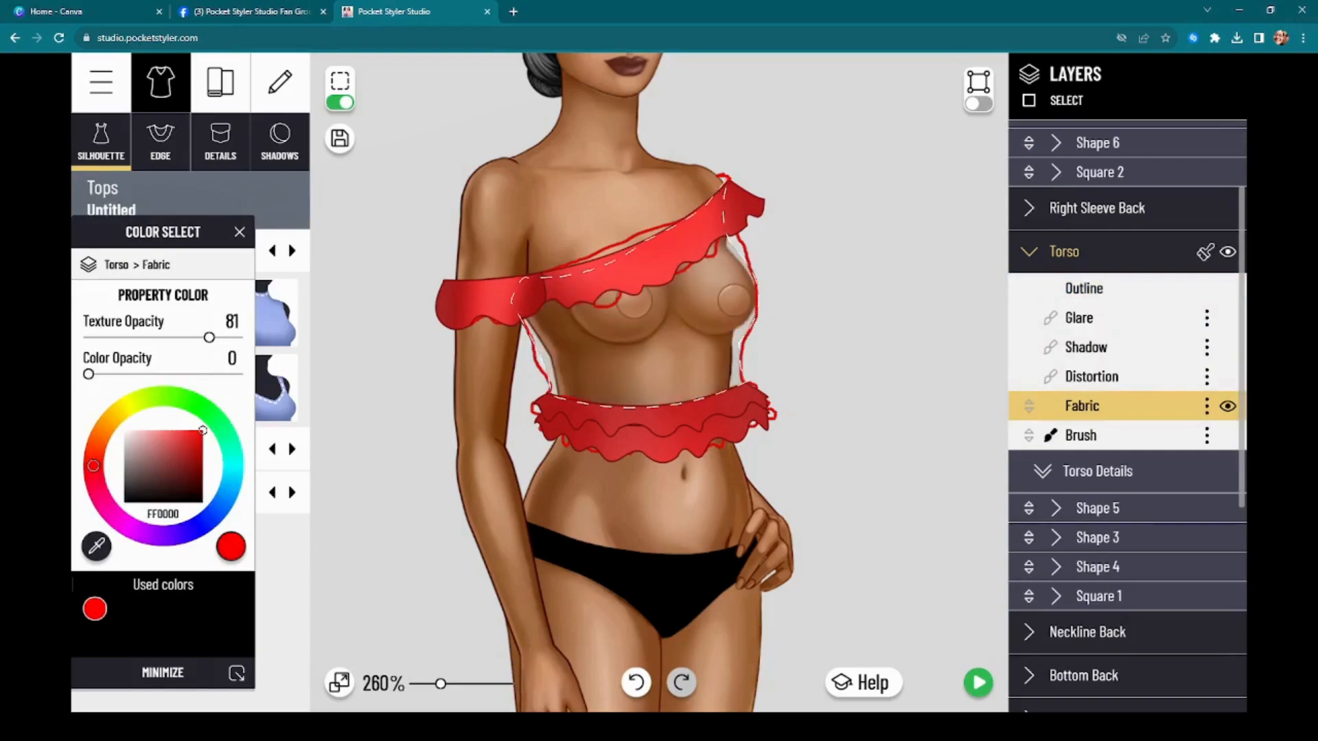
pyautogui.moveTo(209, 338); pyautogui.dragTo(278, 388)
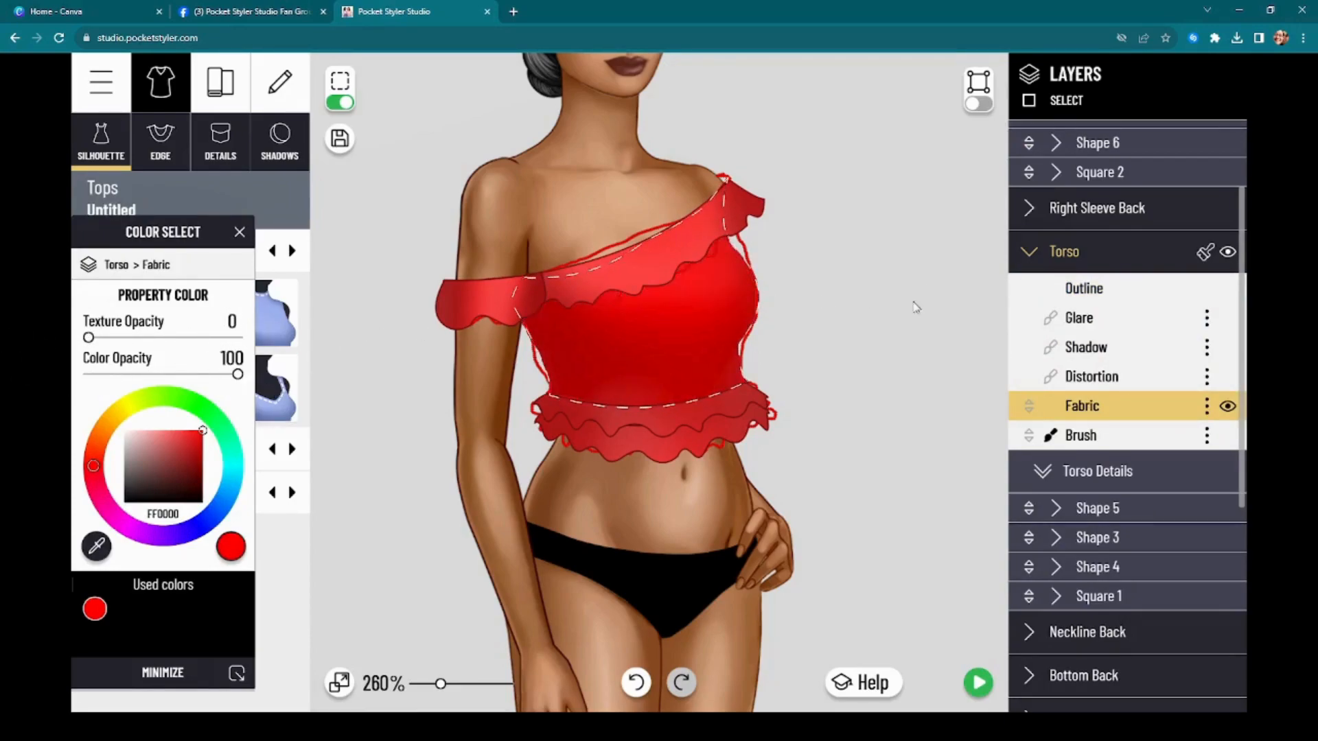
# Show the model's bra again and set the Torso fabric's color opacity to 0
pyautogui.scroll(-1, 983, 456)
pyautogui.scroll(-3, 1097, 522)
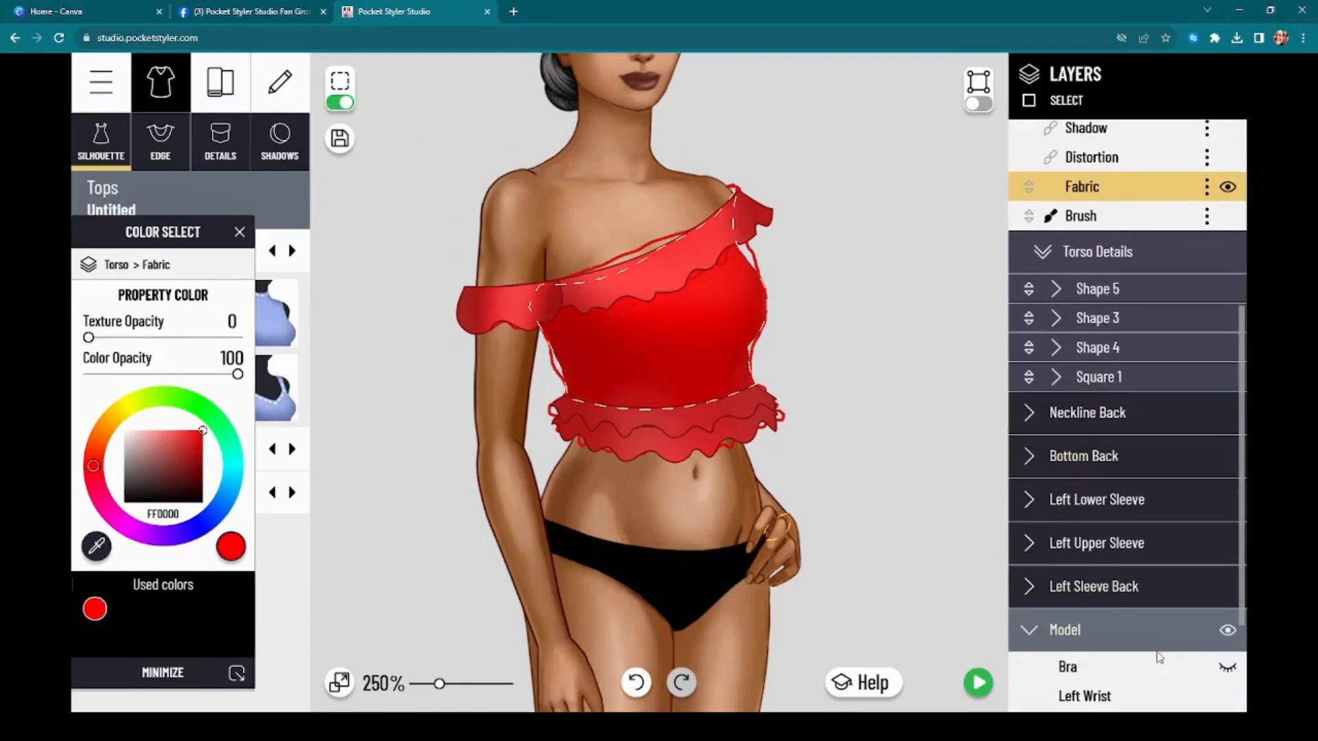
pyautogui.click(1222, 667)
pyautogui.moveTo(237, 374); pyautogui.dragTo(86, 375)
pyautogui.scroll(3, 532, 364)
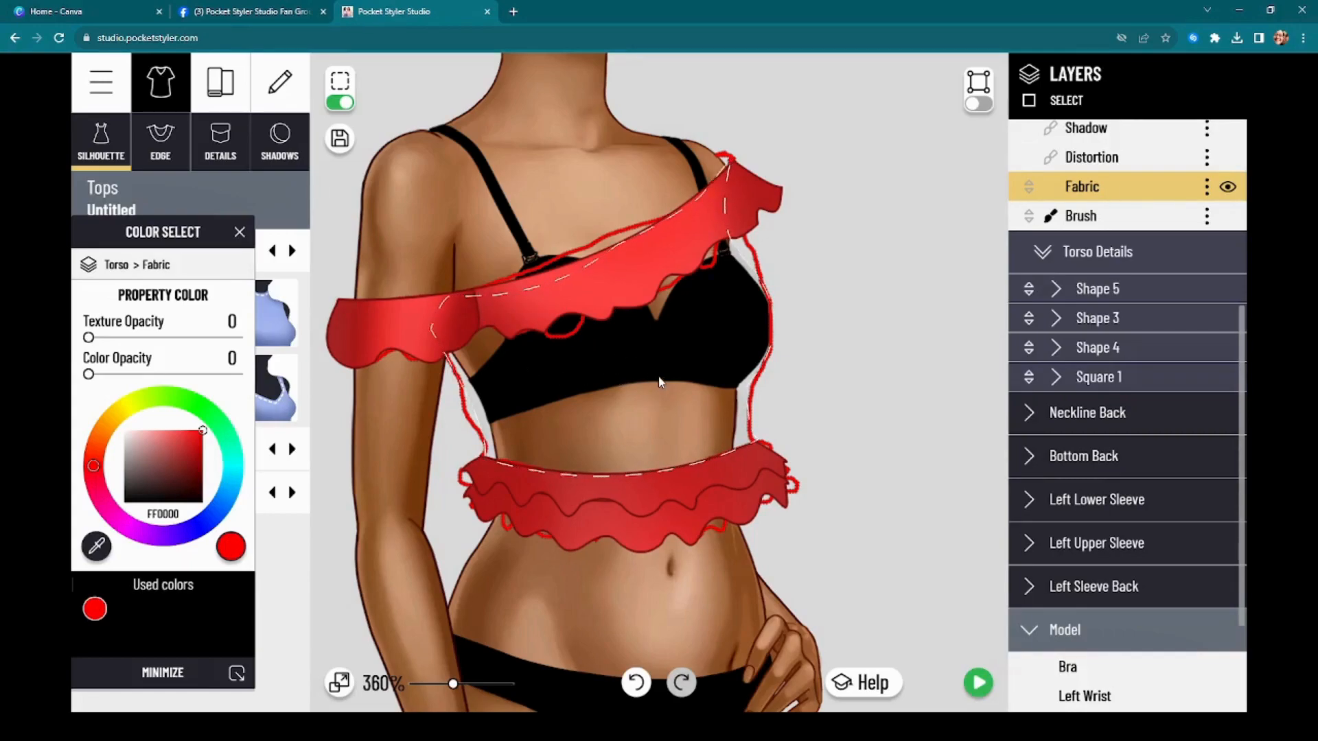
pyautogui.moveTo(753, 382); pyautogui.dragTo(784, 357)
pyautogui.scroll(3, 1112, 182)
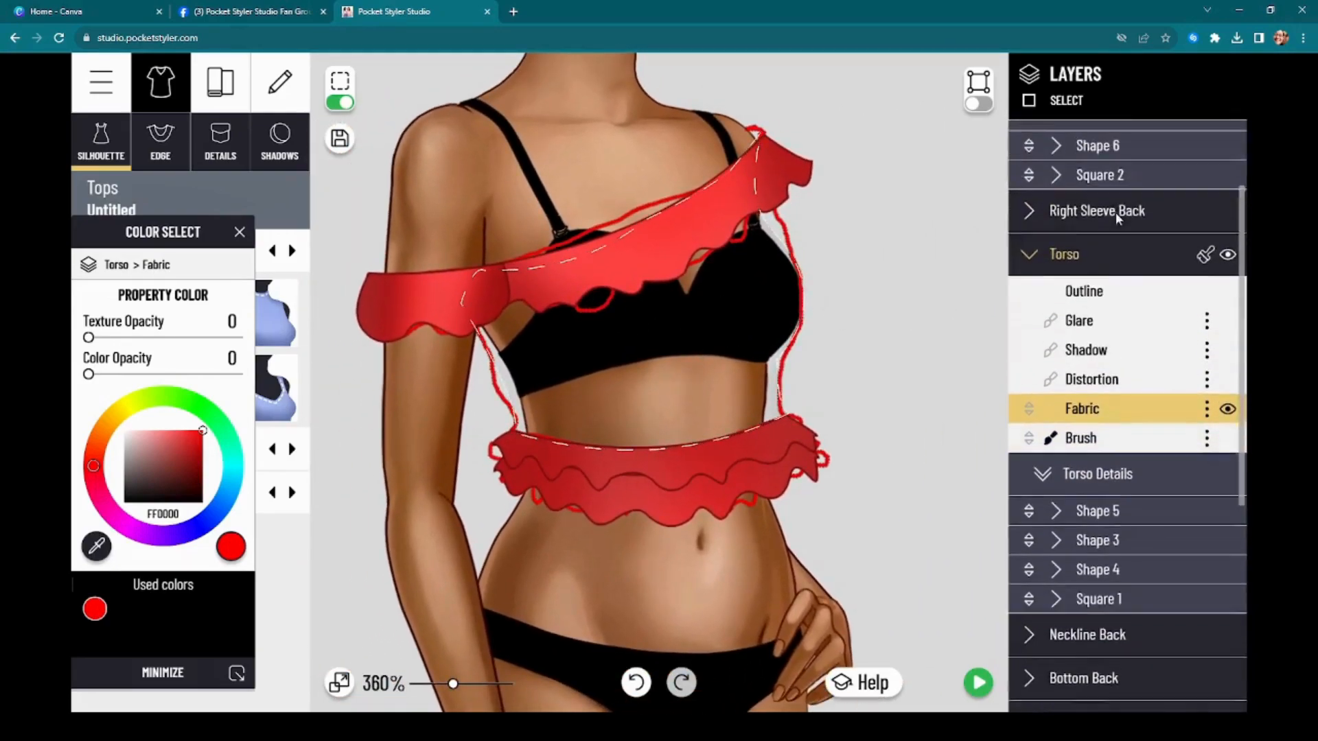
# Go through the Torso's outline, glare, shadow and distortion settings, and set its shadow opacity to 0
pyautogui.click(1091, 301)
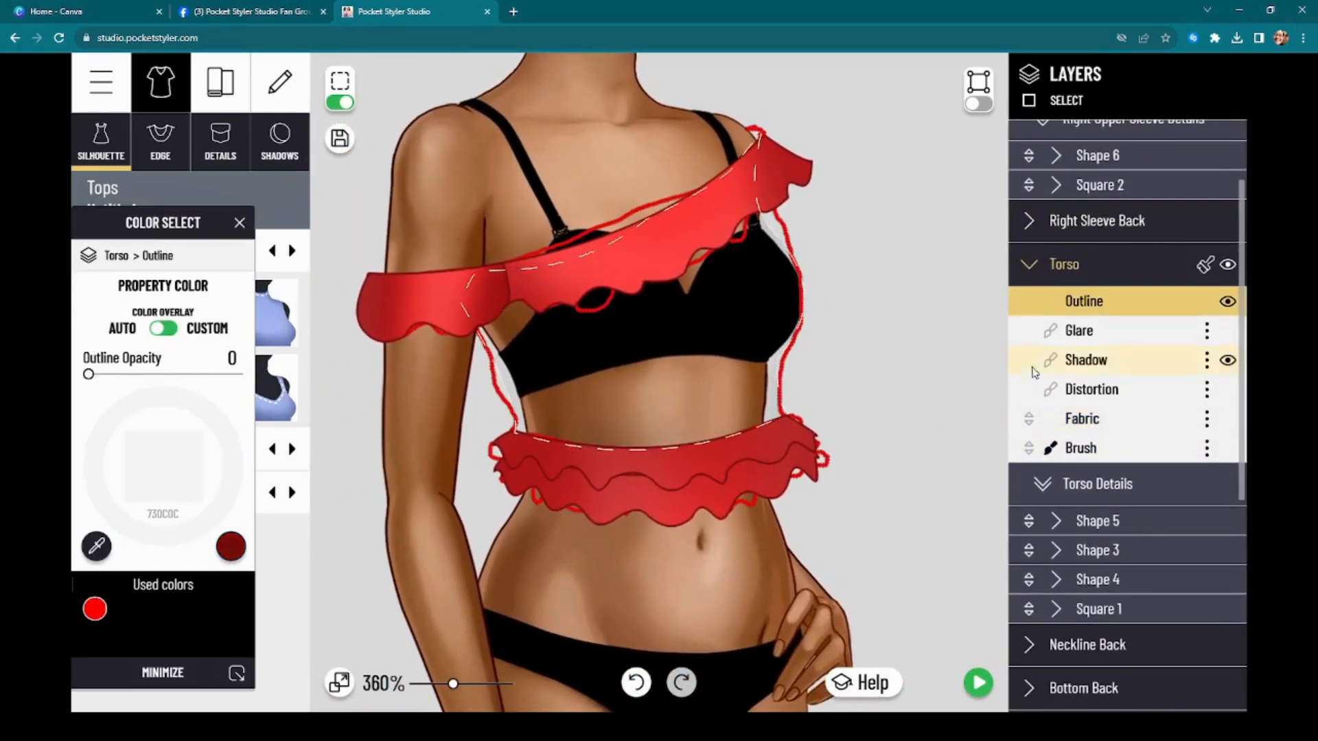
pyautogui.click(1057, 333)
pyautogui.click(1077, 361)
pyautogui.click(1072, 397)
pyautogui.click(1096, 364)
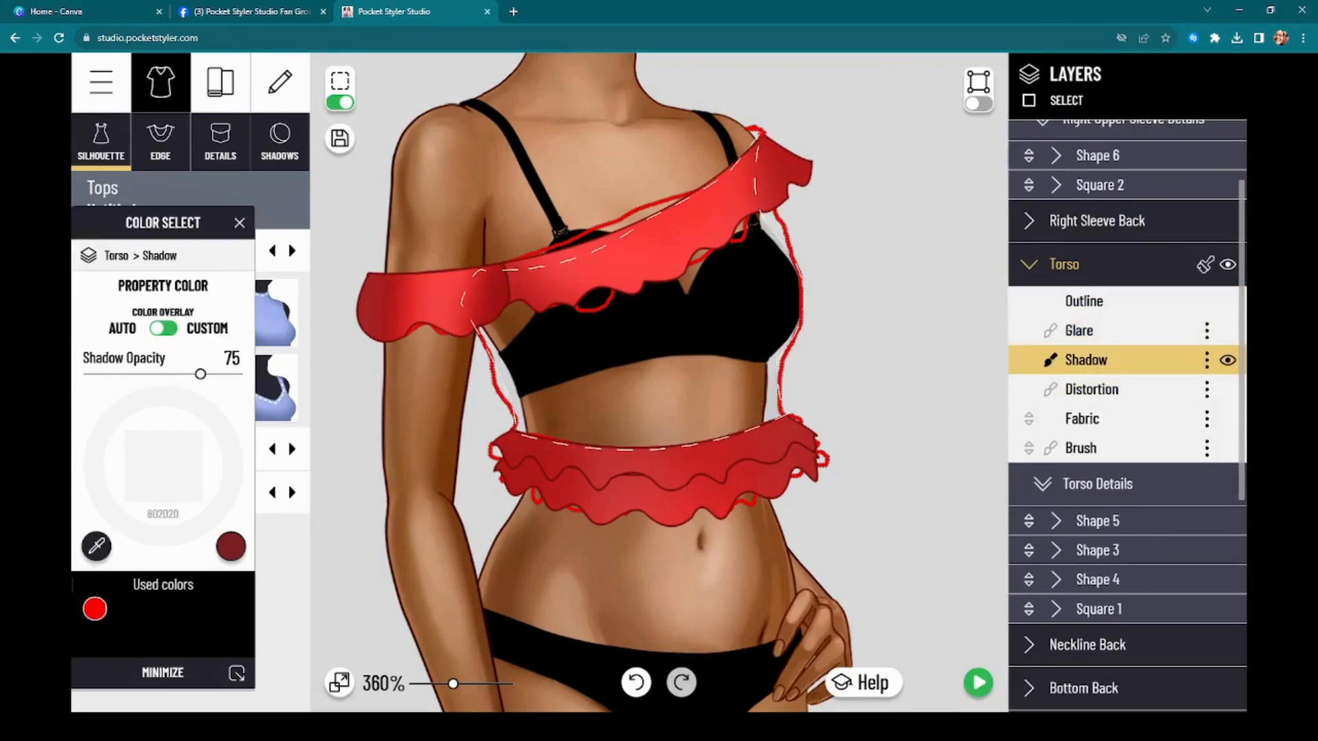
pyautogui.moveTo(200, 374); pyautogui.dragTo(1, 369)
# Check the Torso's glare and fabric opacity settings, and examine the sheer-bodied ruffled top on more of the model
pyautogui.click(1079, 330)
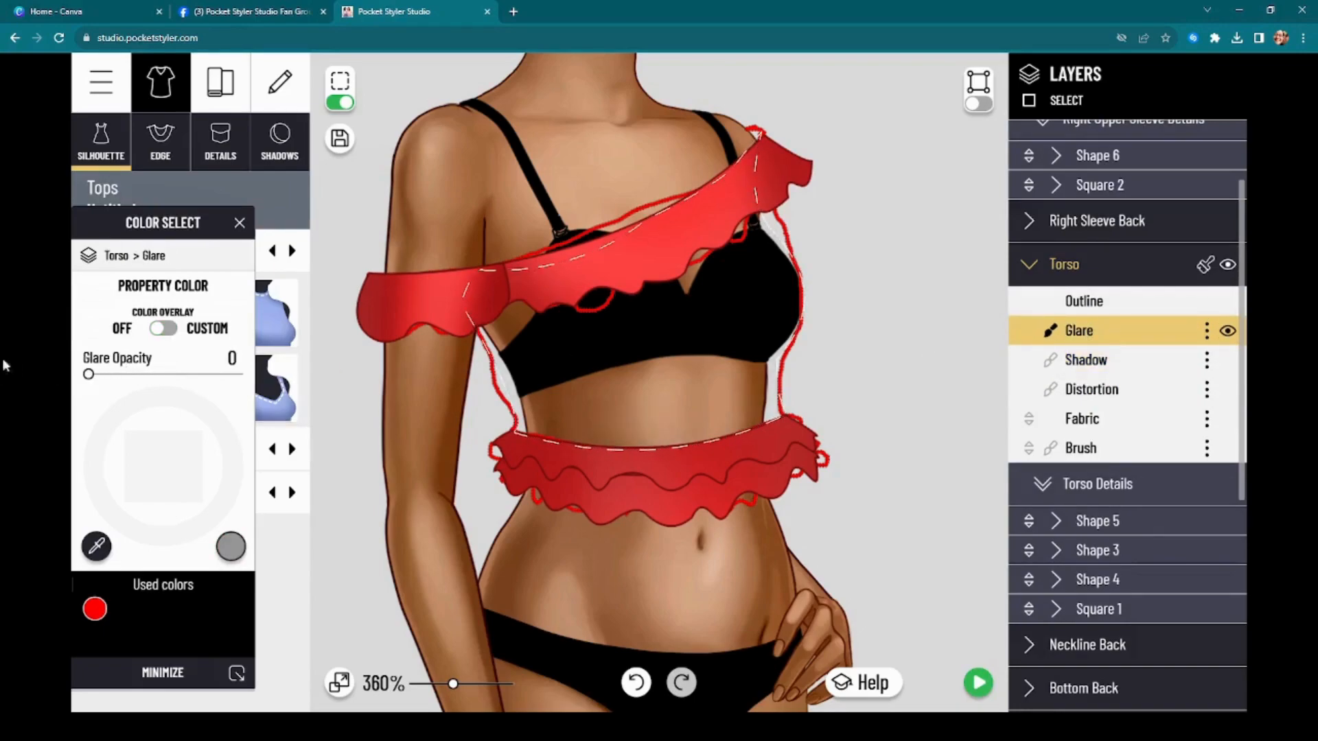
pyautogui.click(1108, 418)
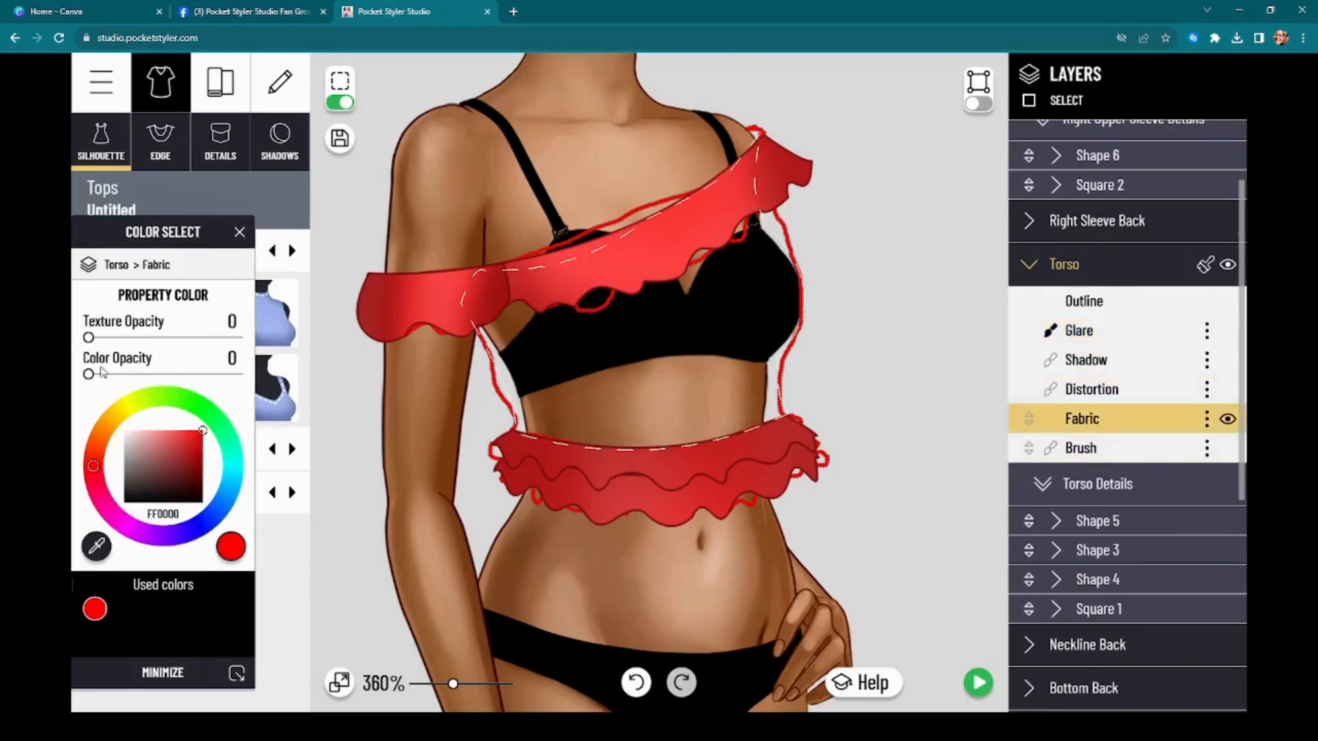
pyautogui.scroll(-2, 726, 305)
pyautogui.moveTo(192, 240)
pyautogui.mouseDown()
pyautogui.moveTo(886, 195)
pyautogui.moveTo(192, 238)
pyautogui.moveTo(192, 256)
pyautogui.mouseUp()
pyautogui.scroll(-2, 895, 314)
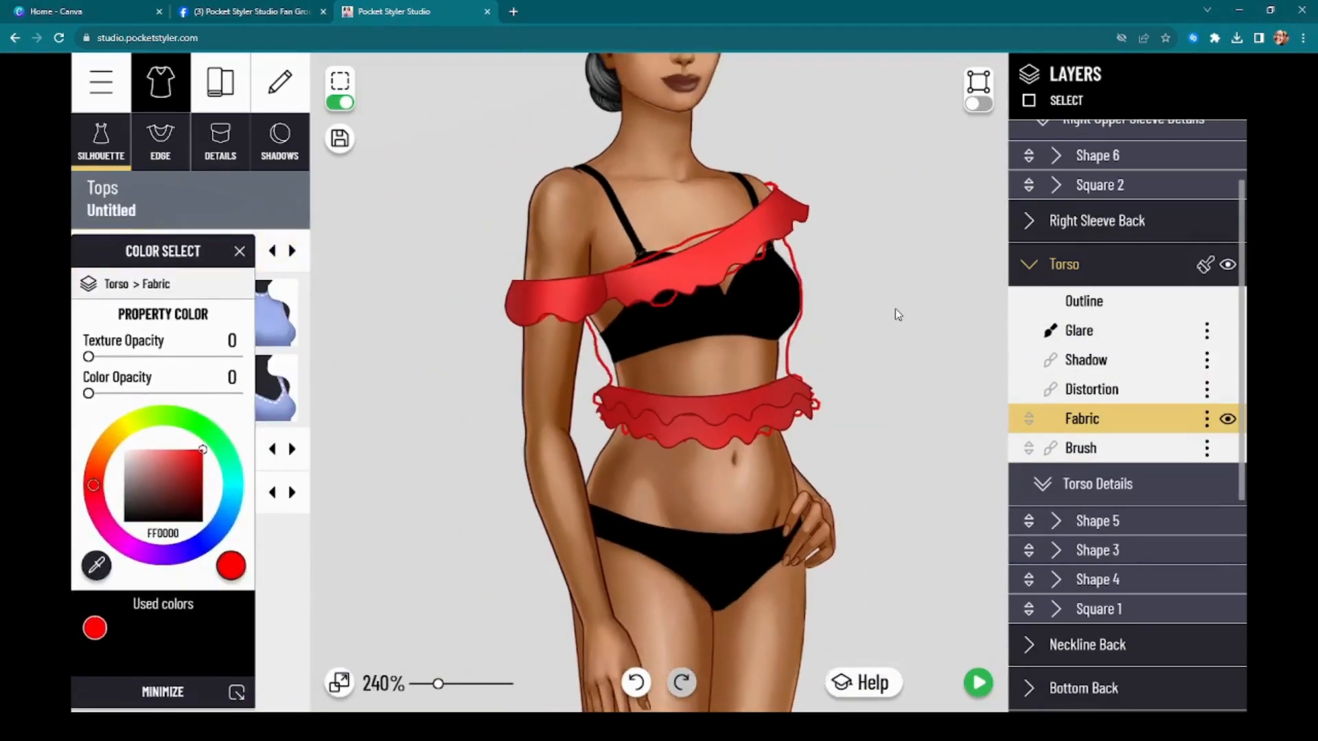
pyautogui.scroll(-2, 898, 313)
pyautogui.scroll(2, 892, 302)
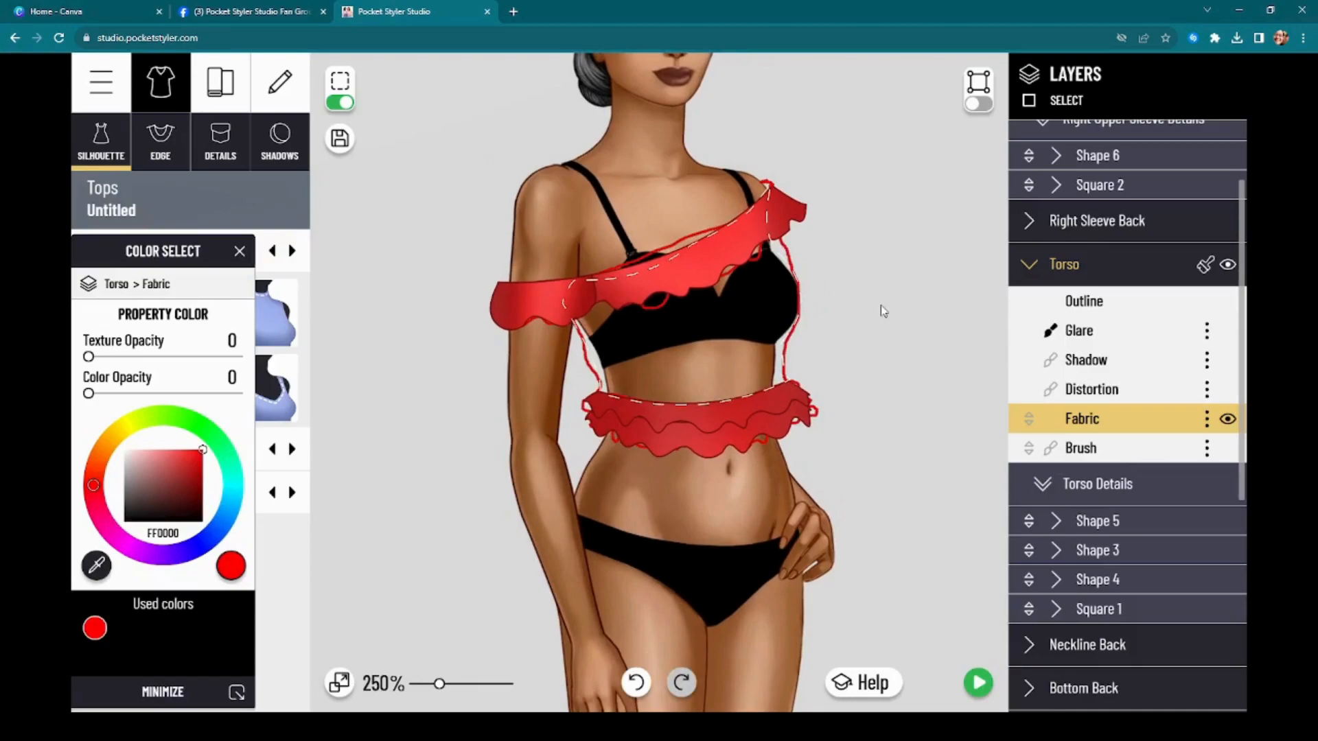